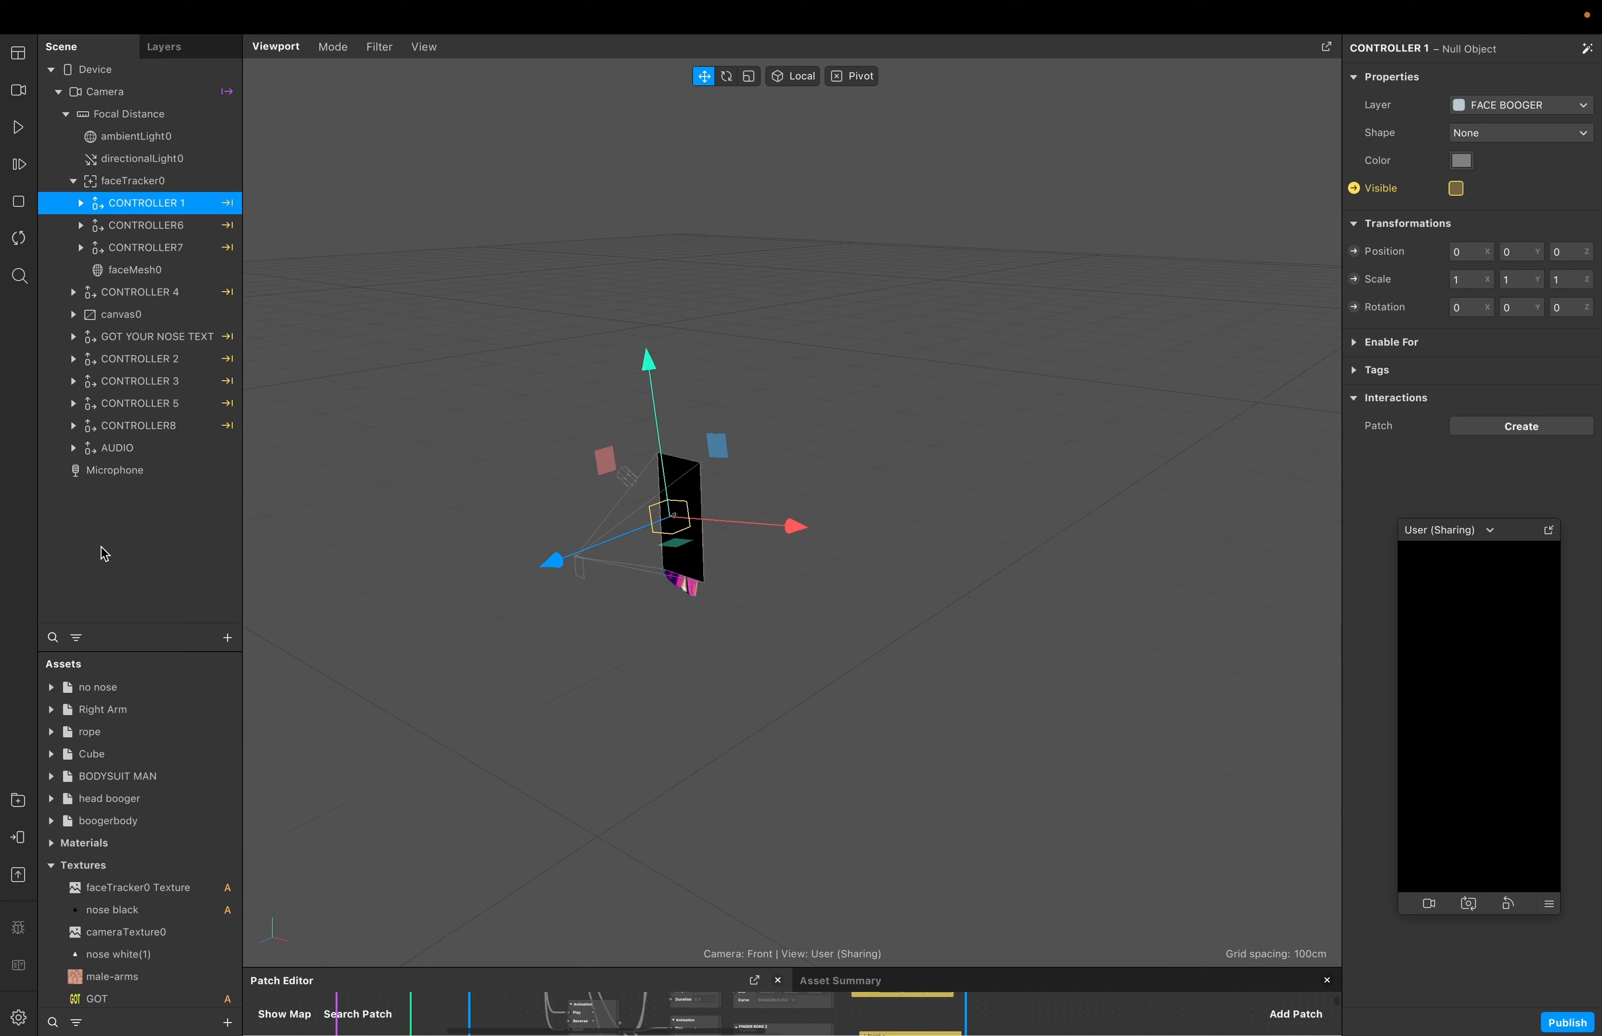
Expand canvas0 in the scene and inspect the properties of its BLACK, BLACK FADE OUT 2 and BLACK2 rectangles
click(135, 316)
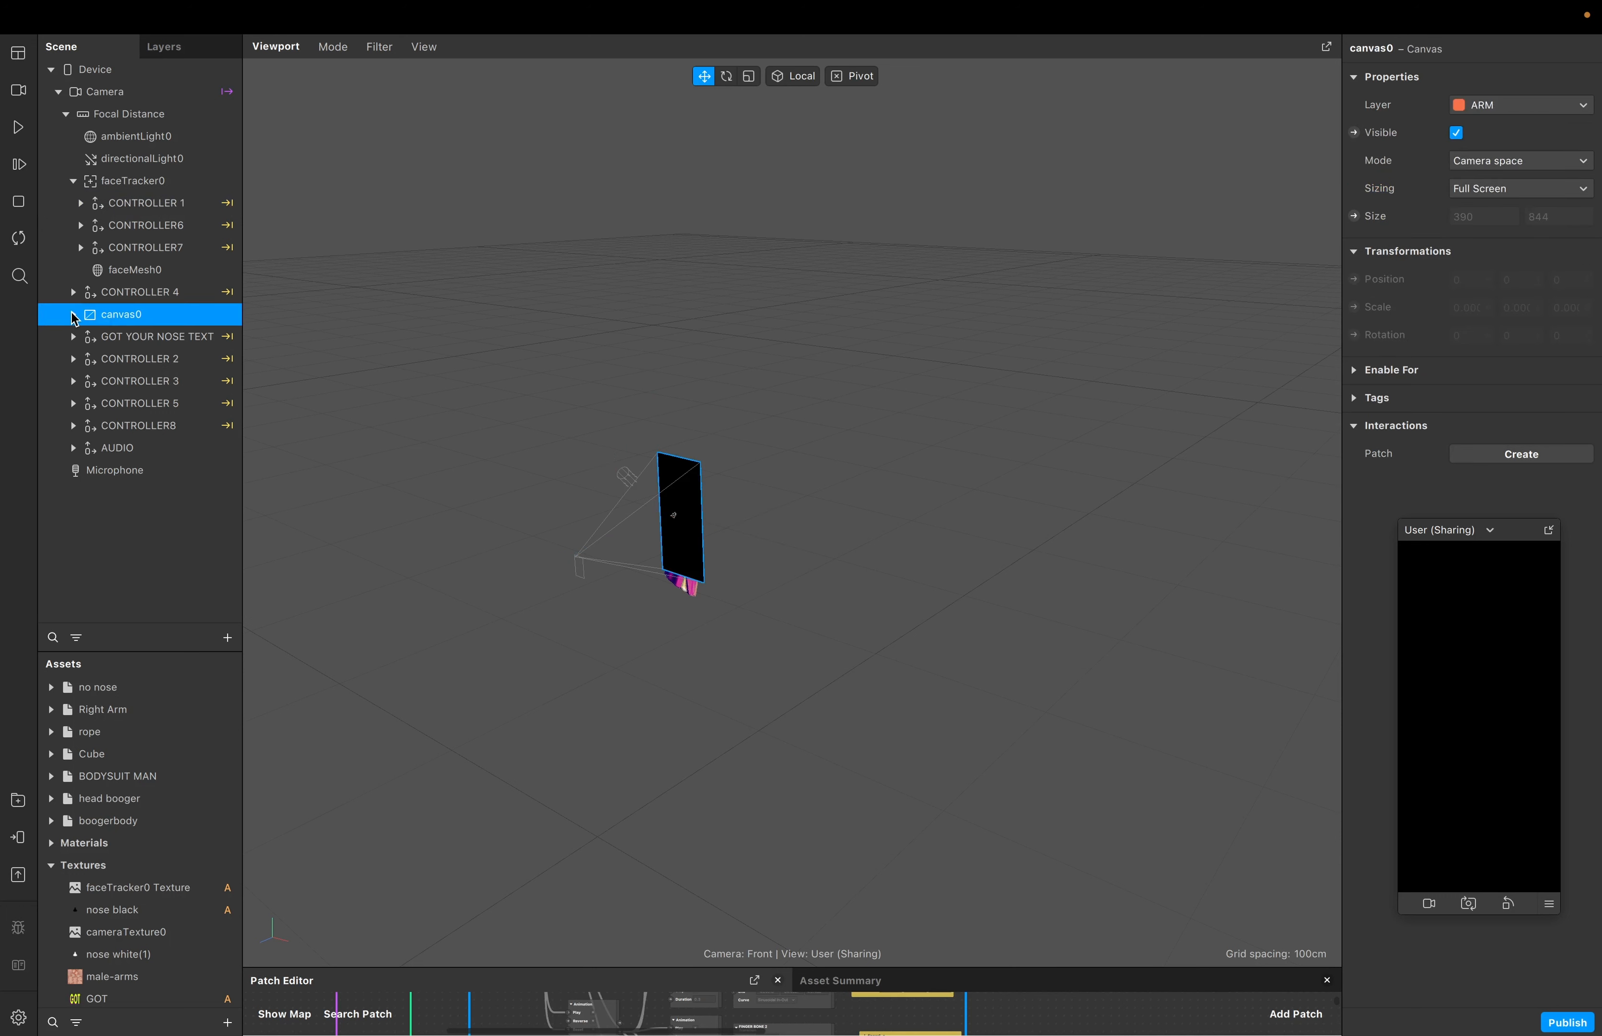
click(73, 315)
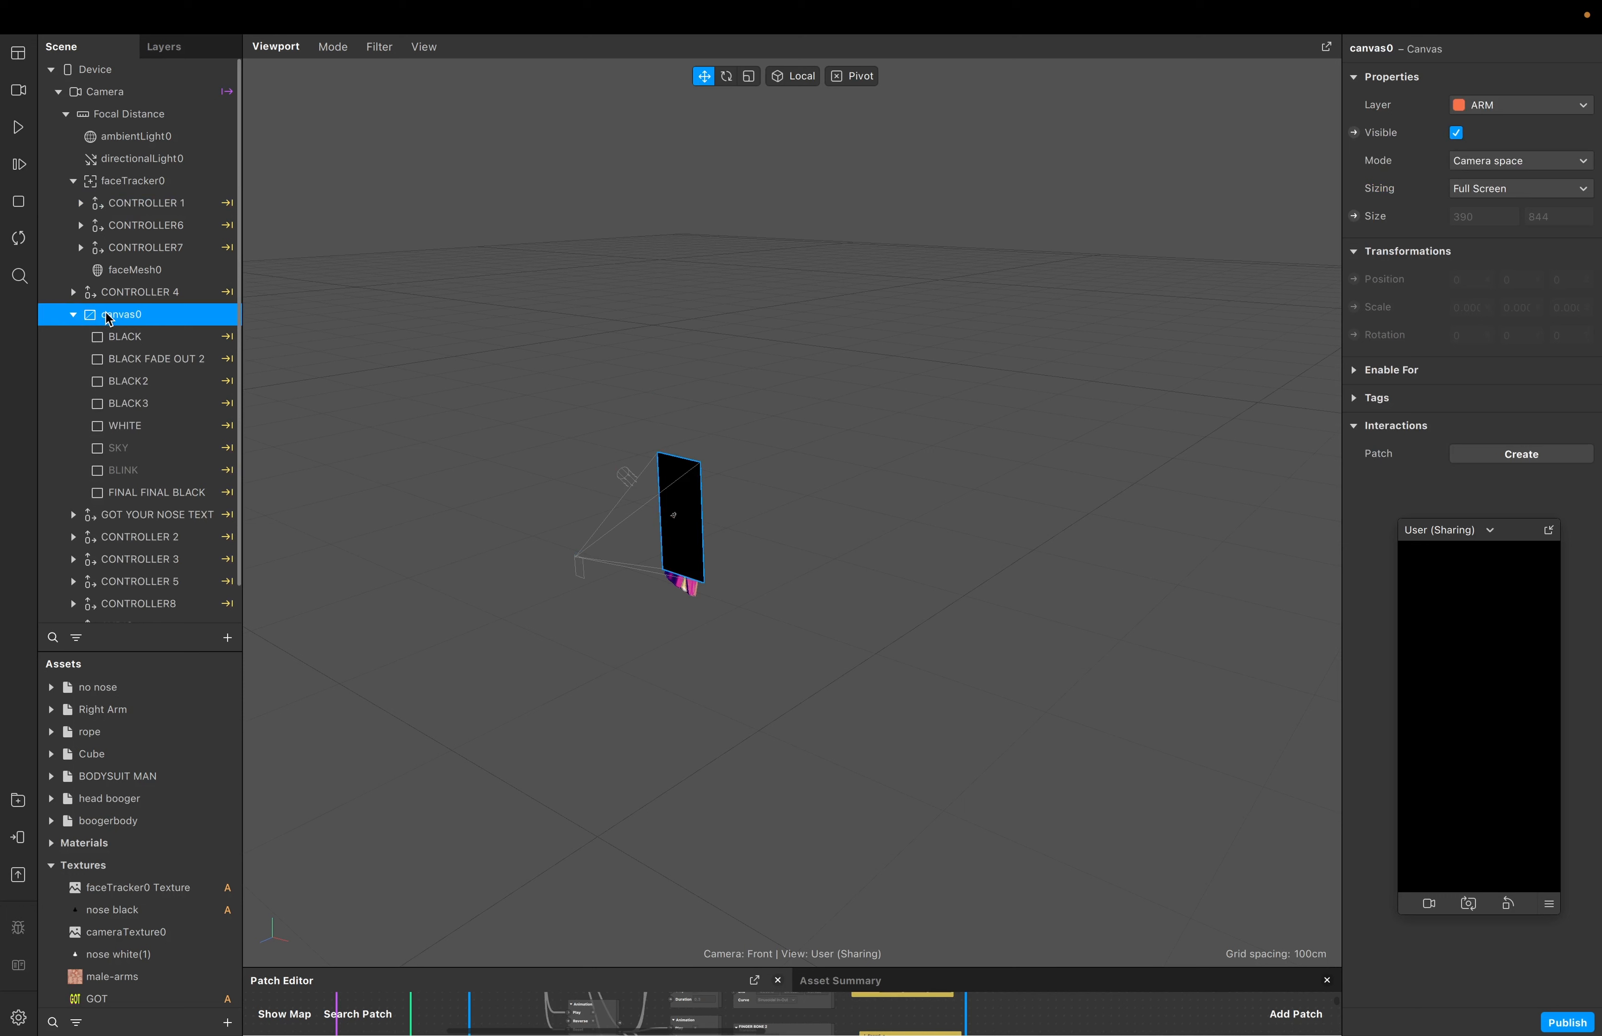
click(138, 338)
click(130, 353)
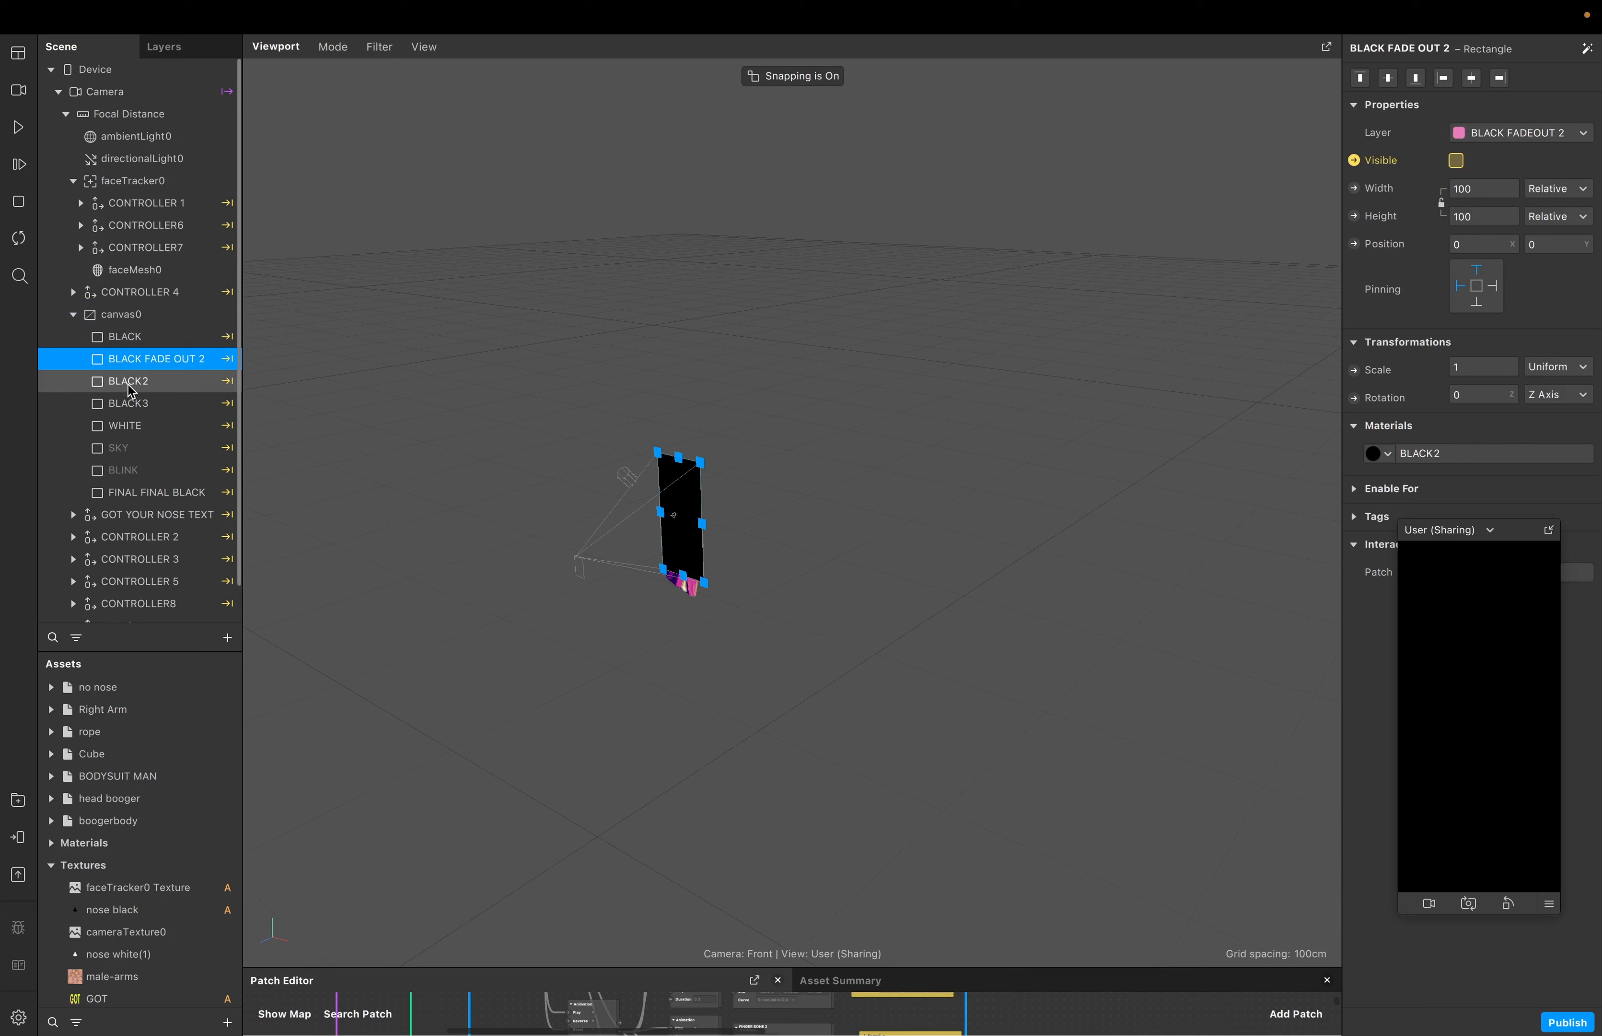
click(130, 384)
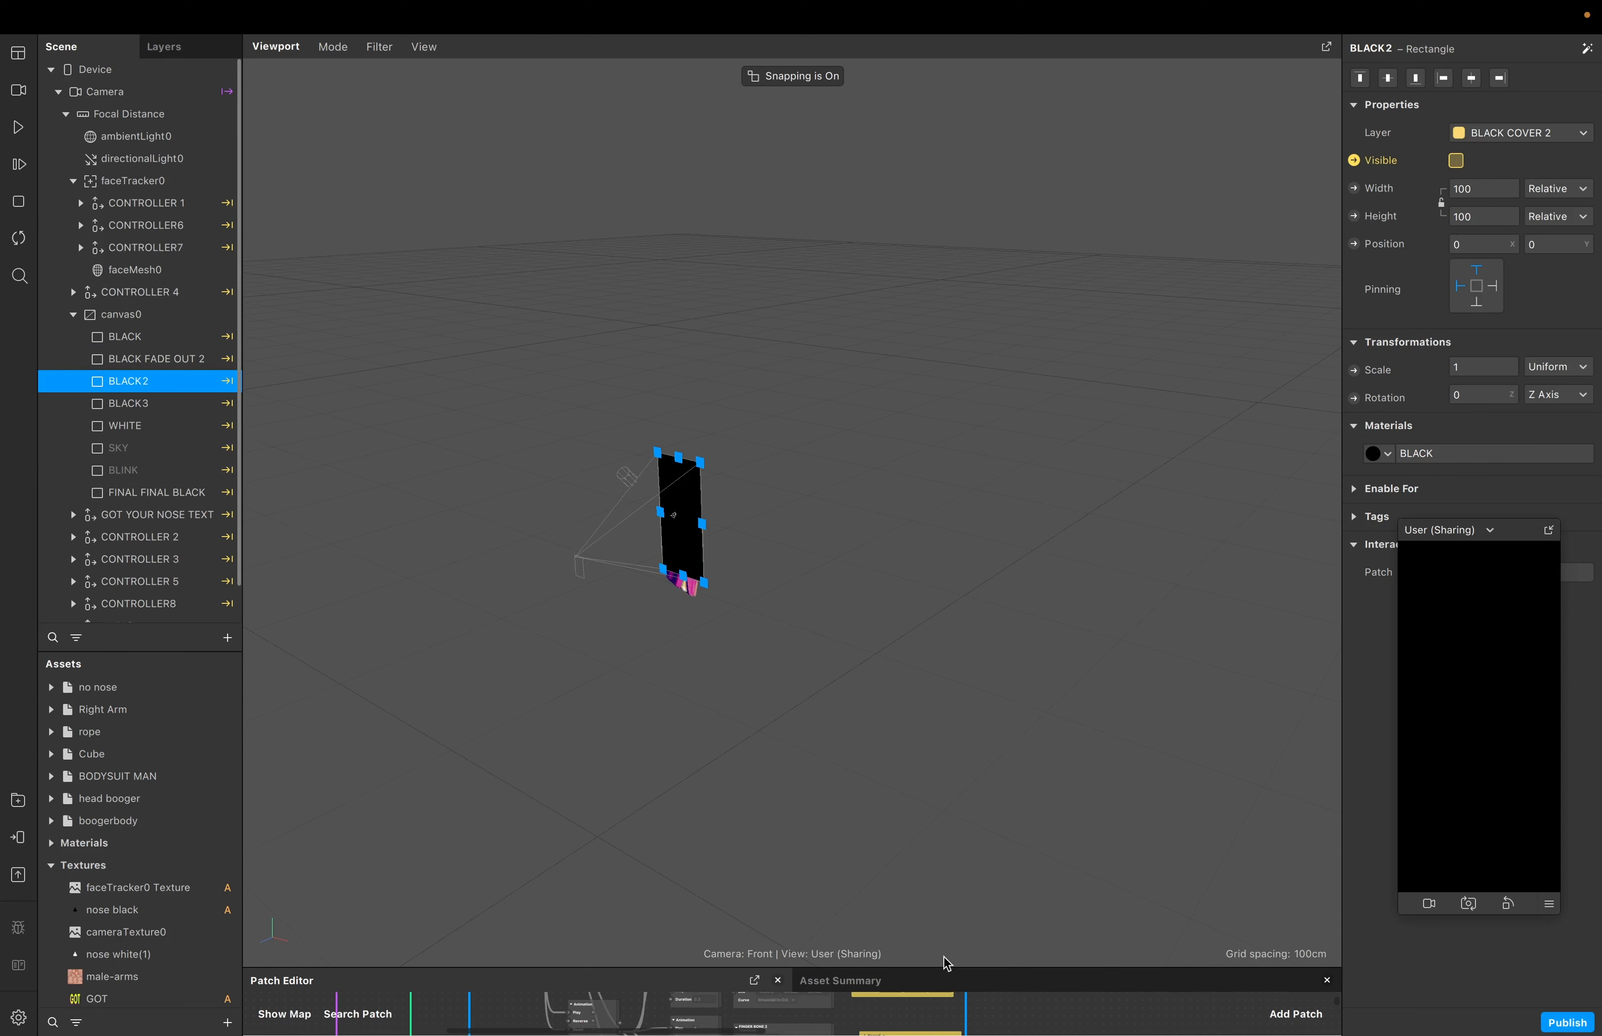
Enlarge the patch graph and examine the Switch patch that drives the visibility of BLACK and BLACK FADE OUT 2
drag(586, 968, 705, 330)
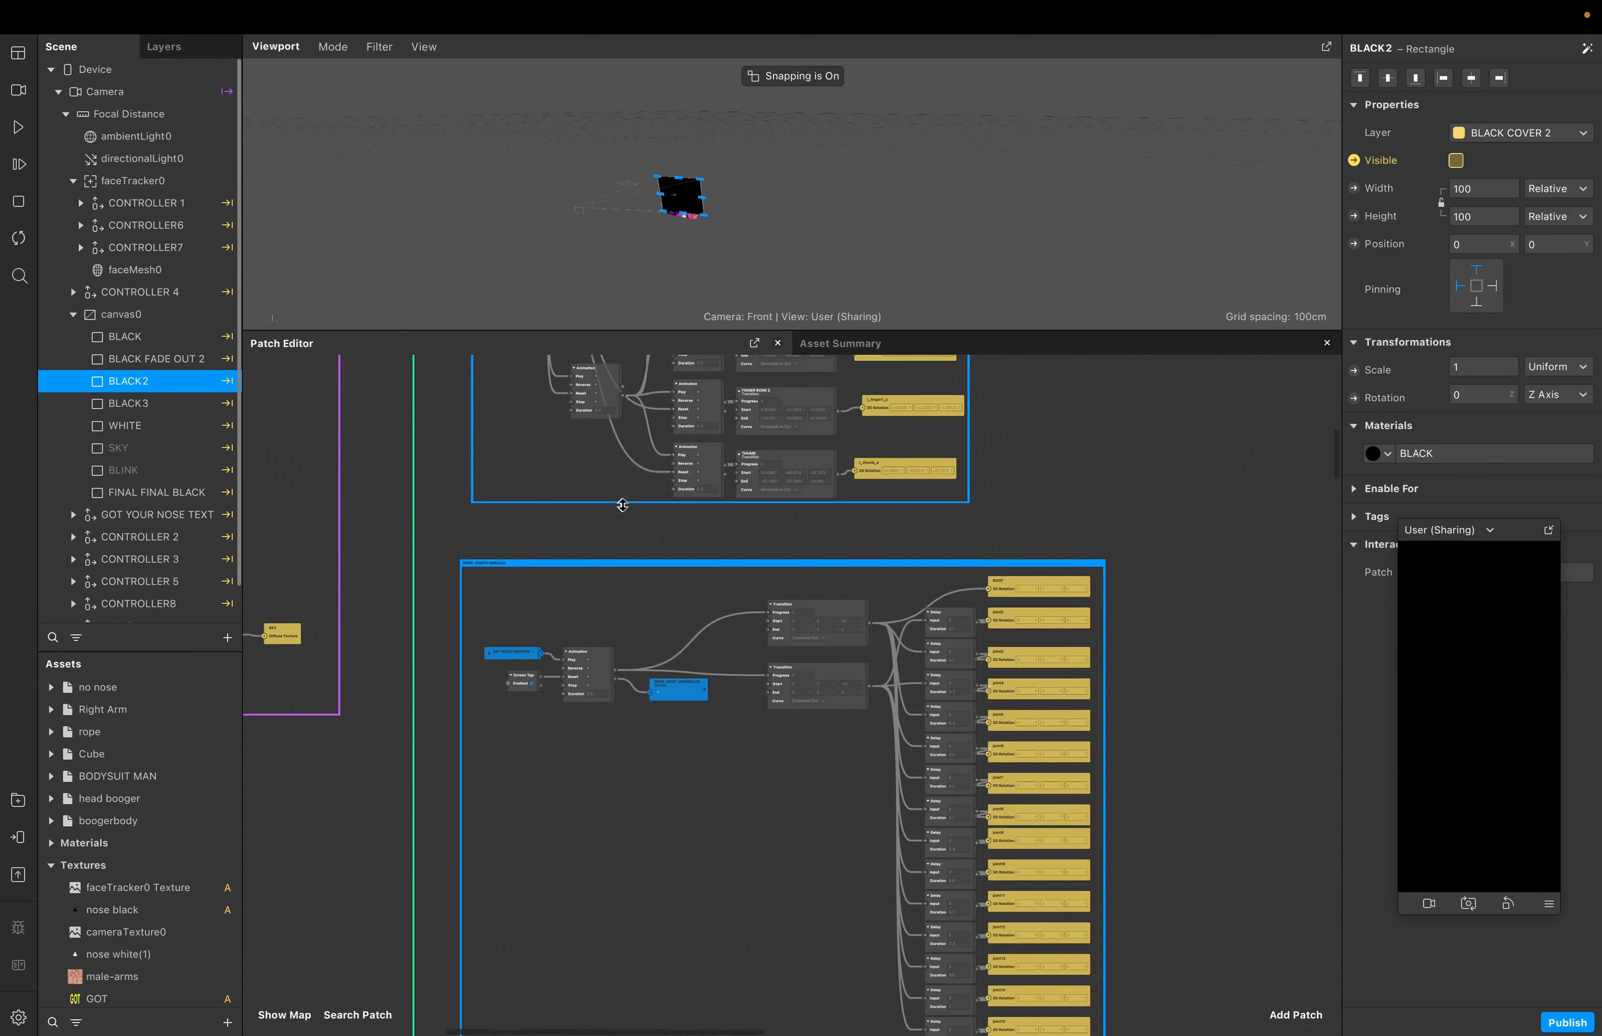
scroll(621, 506, left, 7)
scroll(621, 505, up, 3)
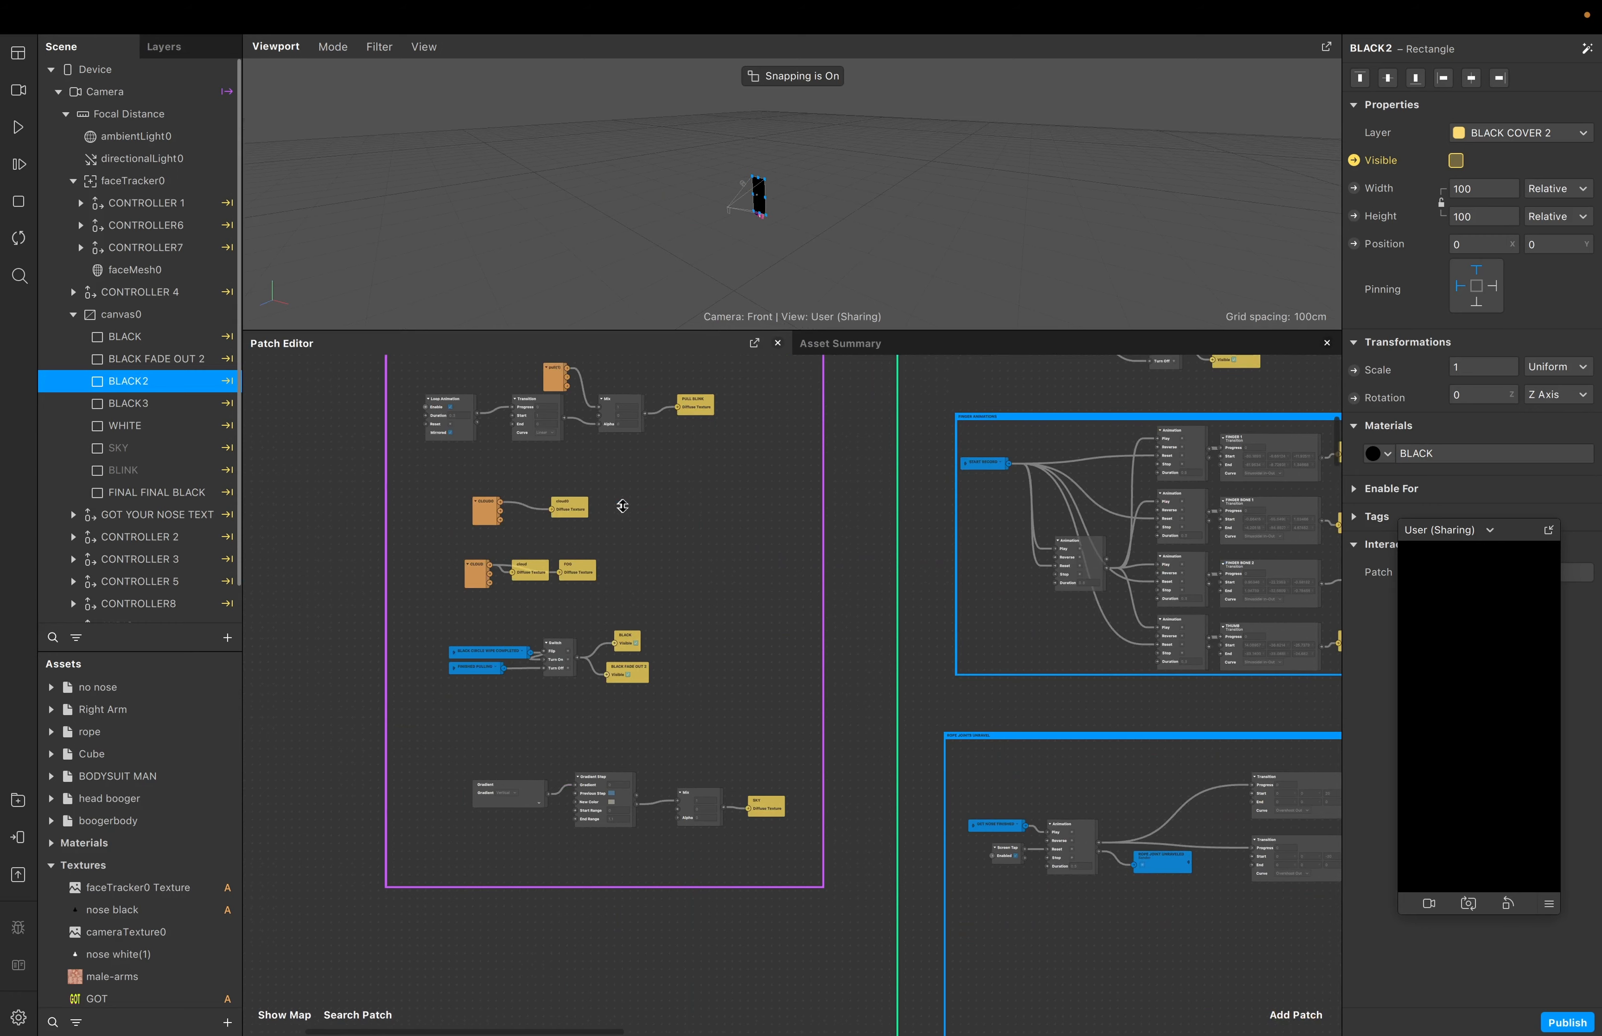
scroll(622, 506, up, 5)
scroll(587, 571, down, 2)
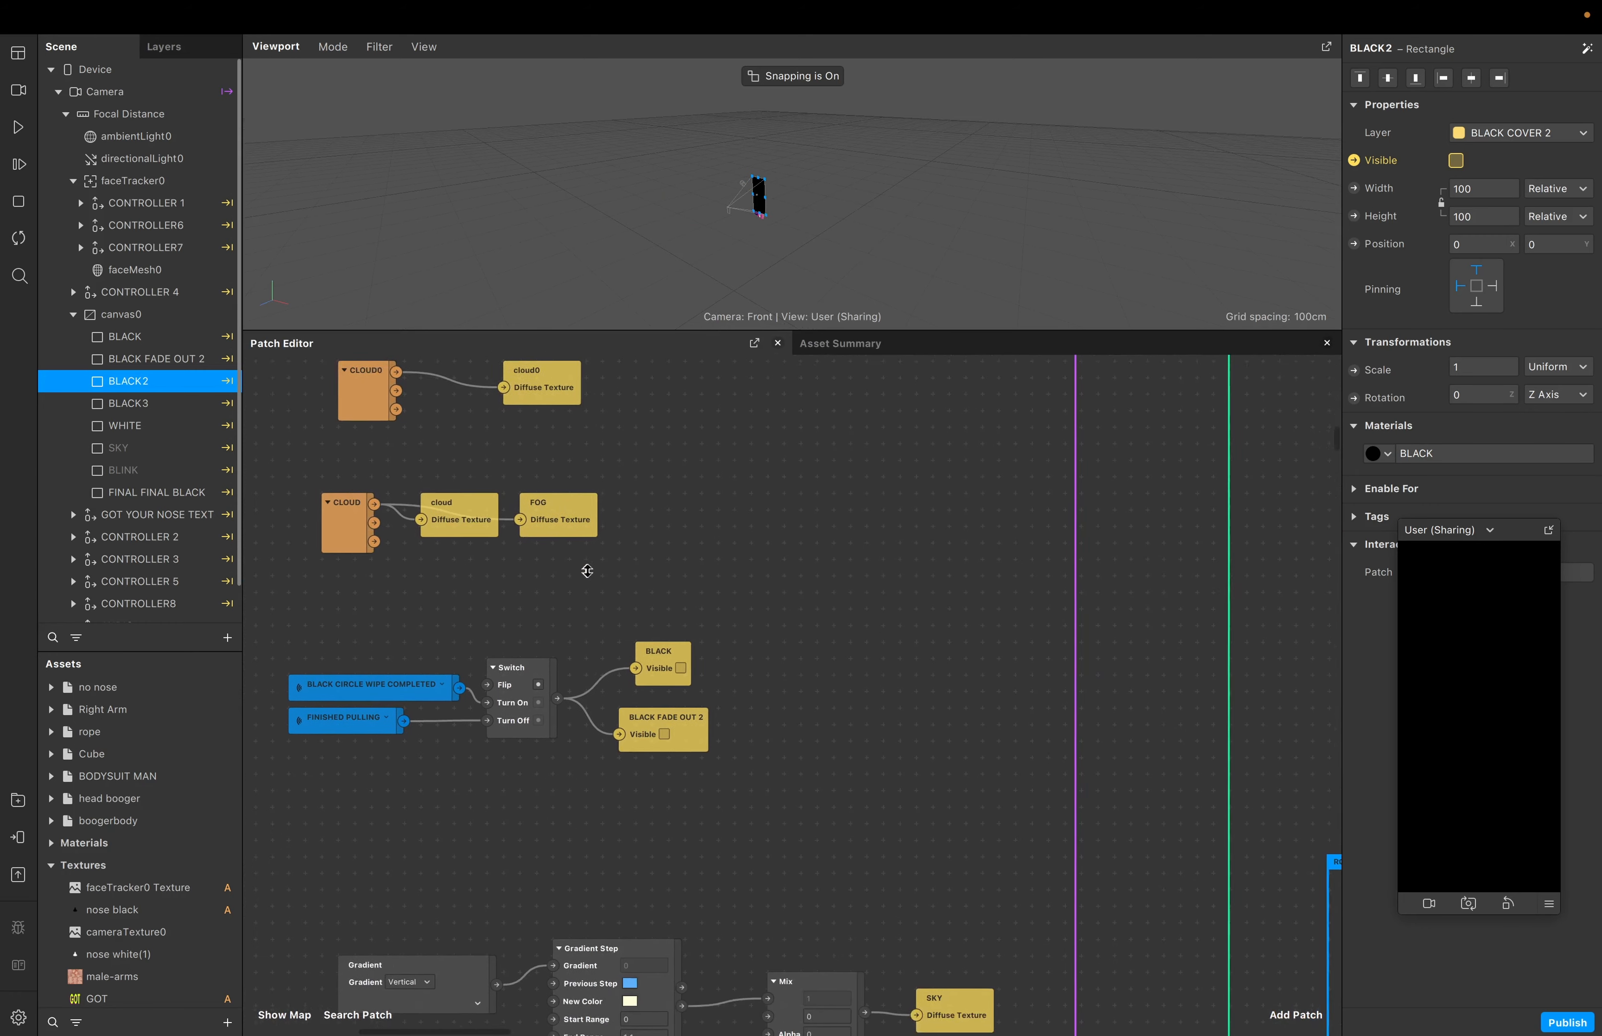
scroll(586, 571, down, 2)
scroll(587, 571, down, 2)
scroll(587, 570, right, 2)
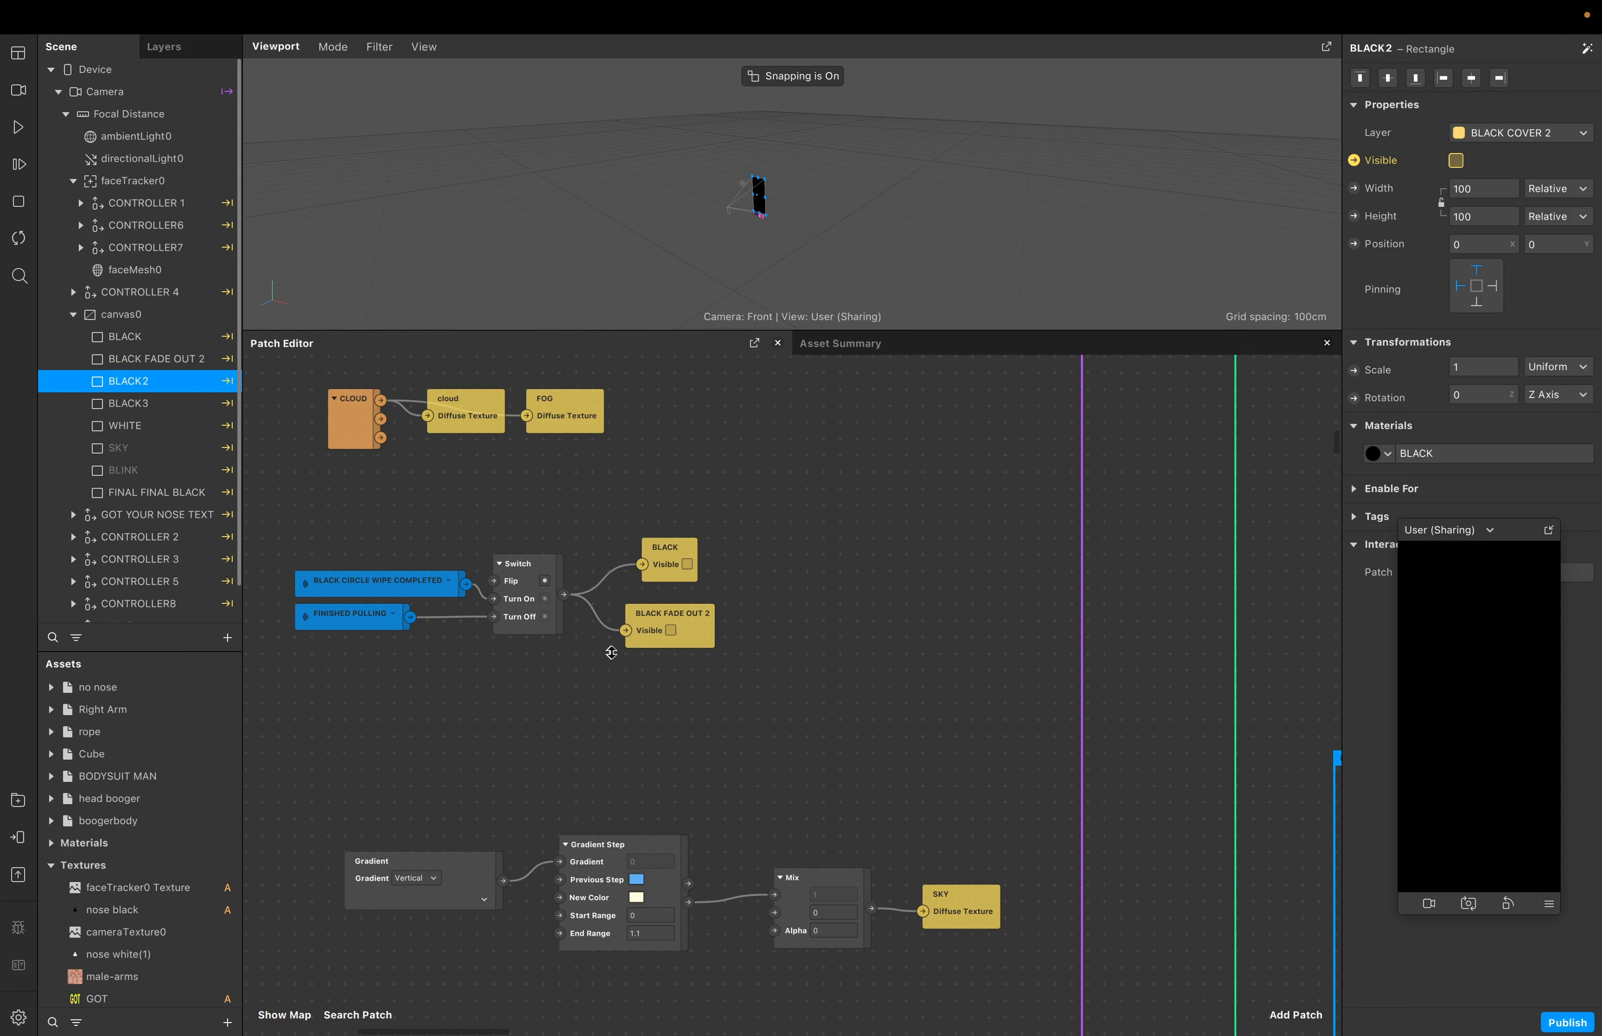
ctrl+scroll(611, 652, down, 5)
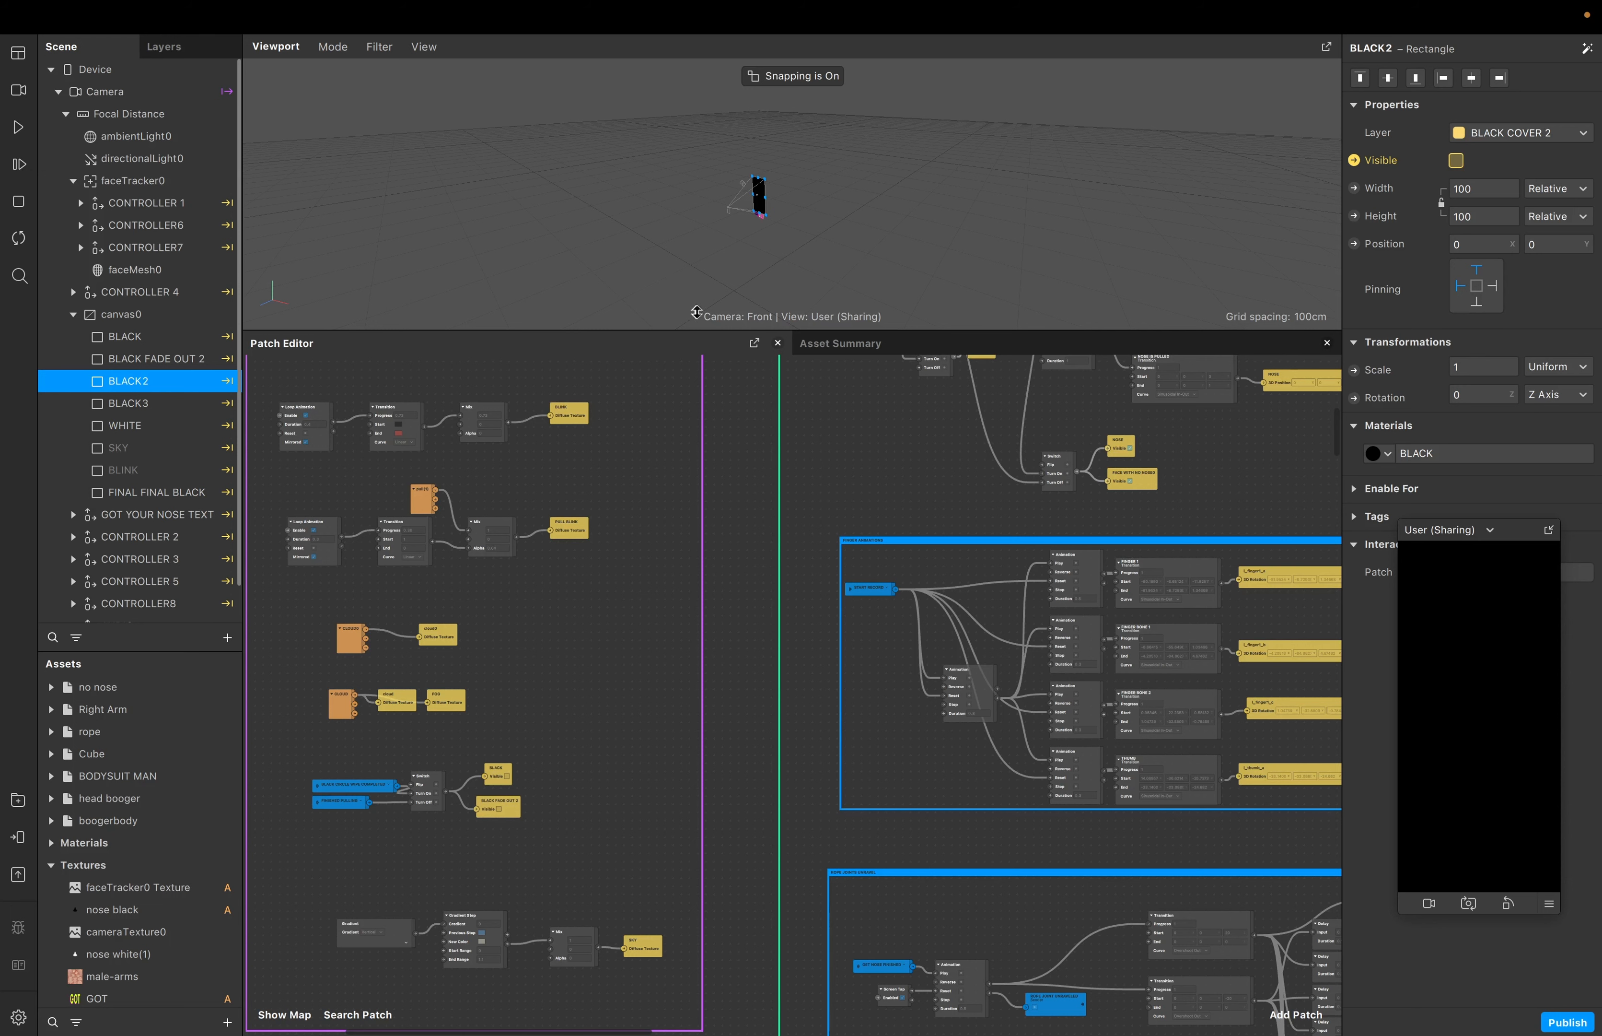
Add an Animation patch and a Transition patch in an empty area of the patch graph
drag(681, 330, 640, 711)
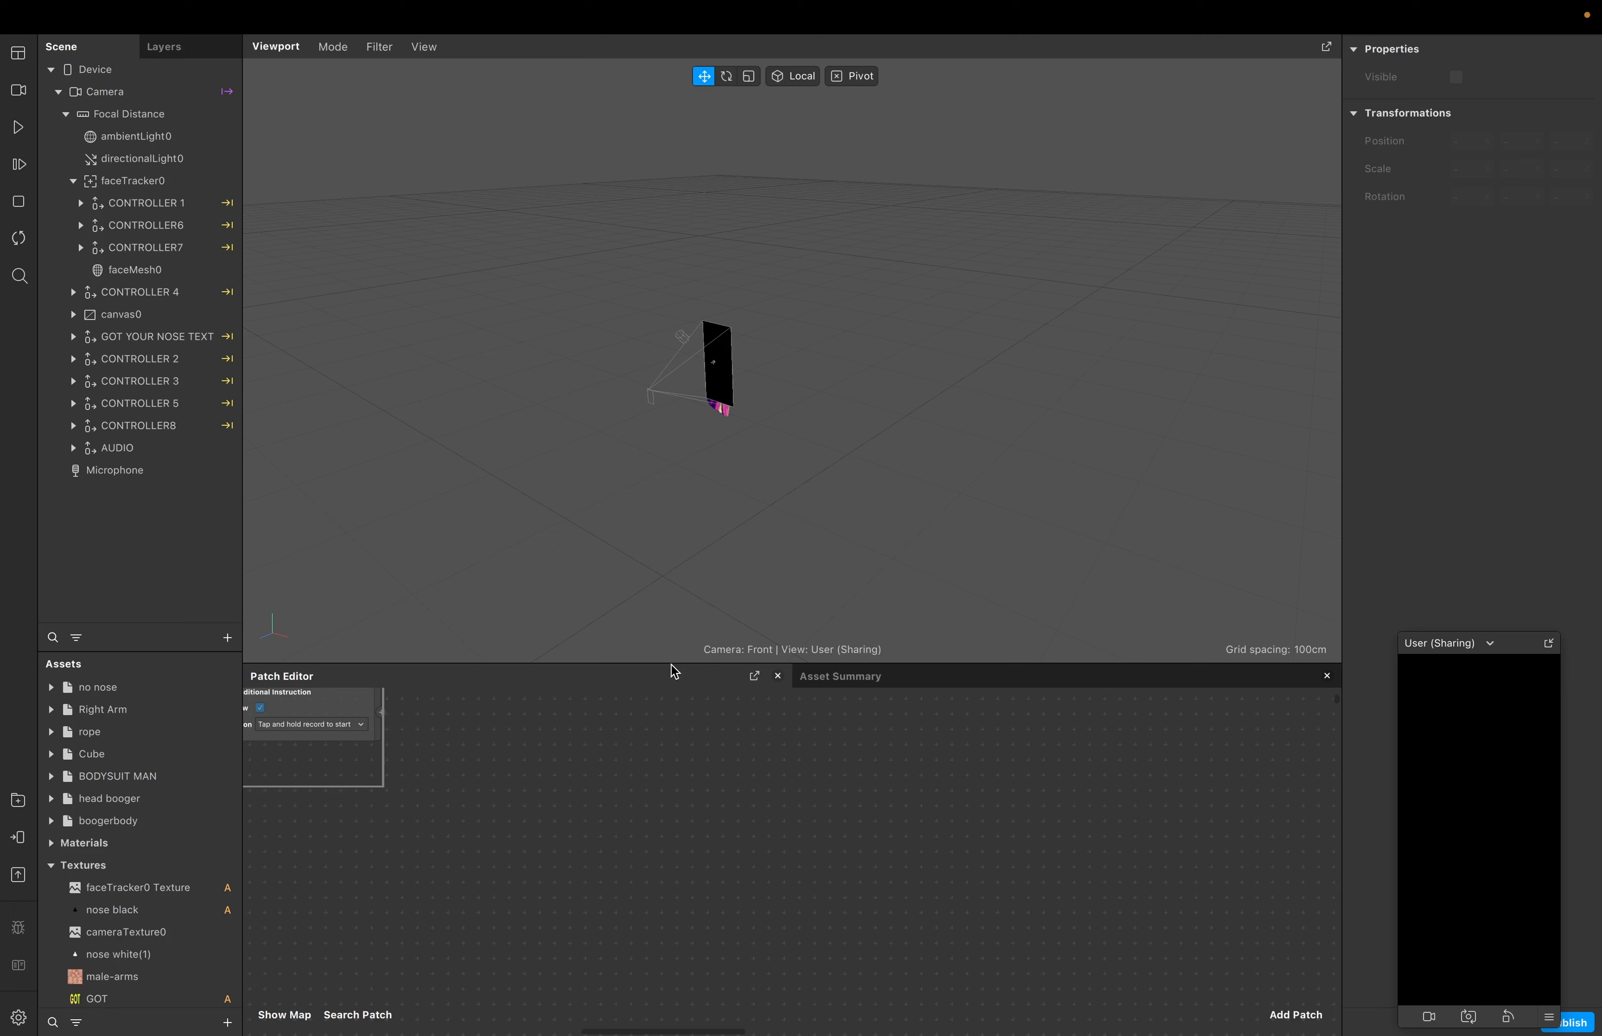
right_click(618, 870)
text(anim)
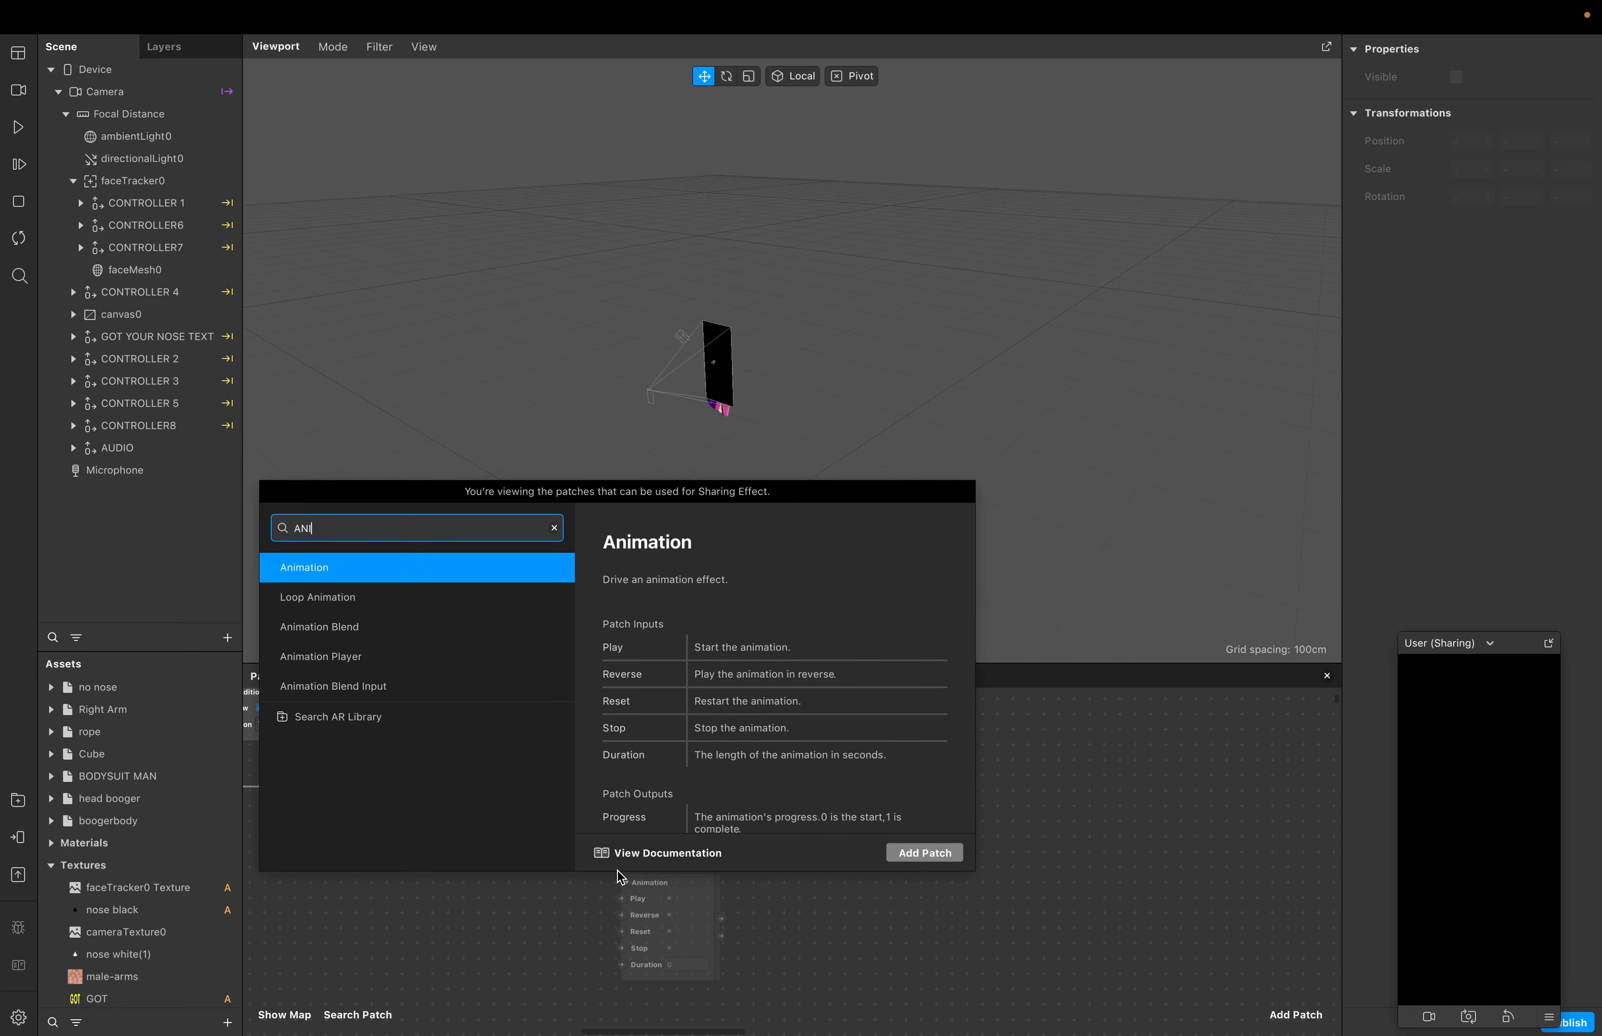
key(Return)
right_click(720, 791)
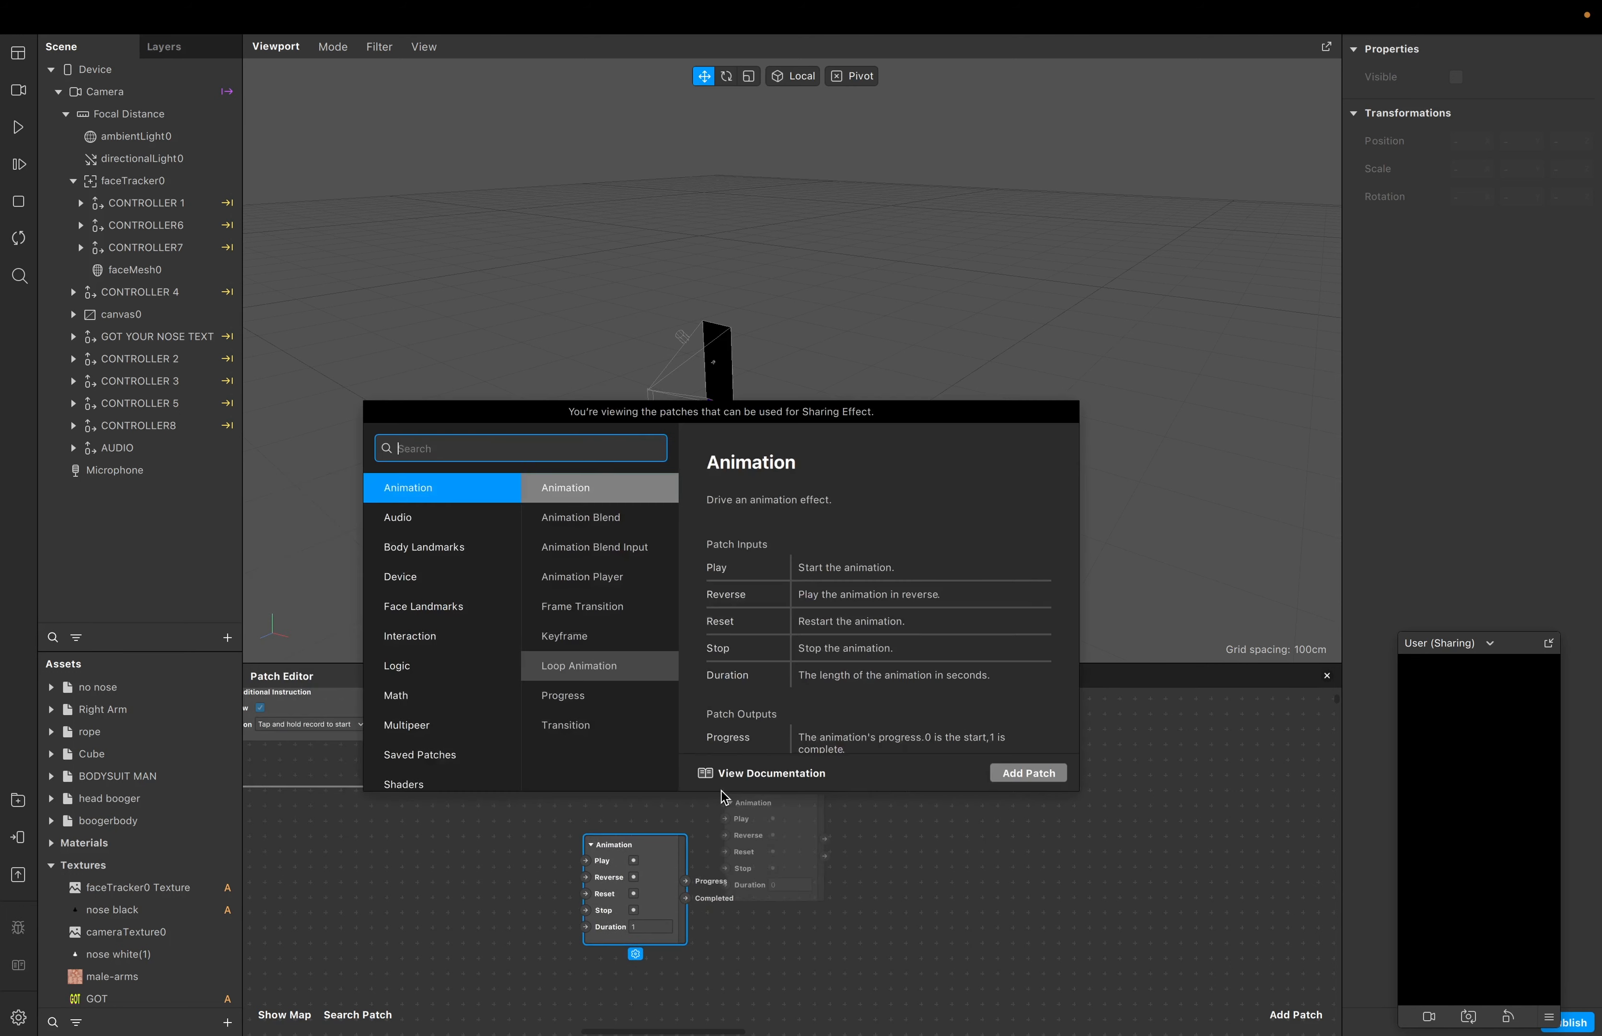
text(TRANS)
key(Return)
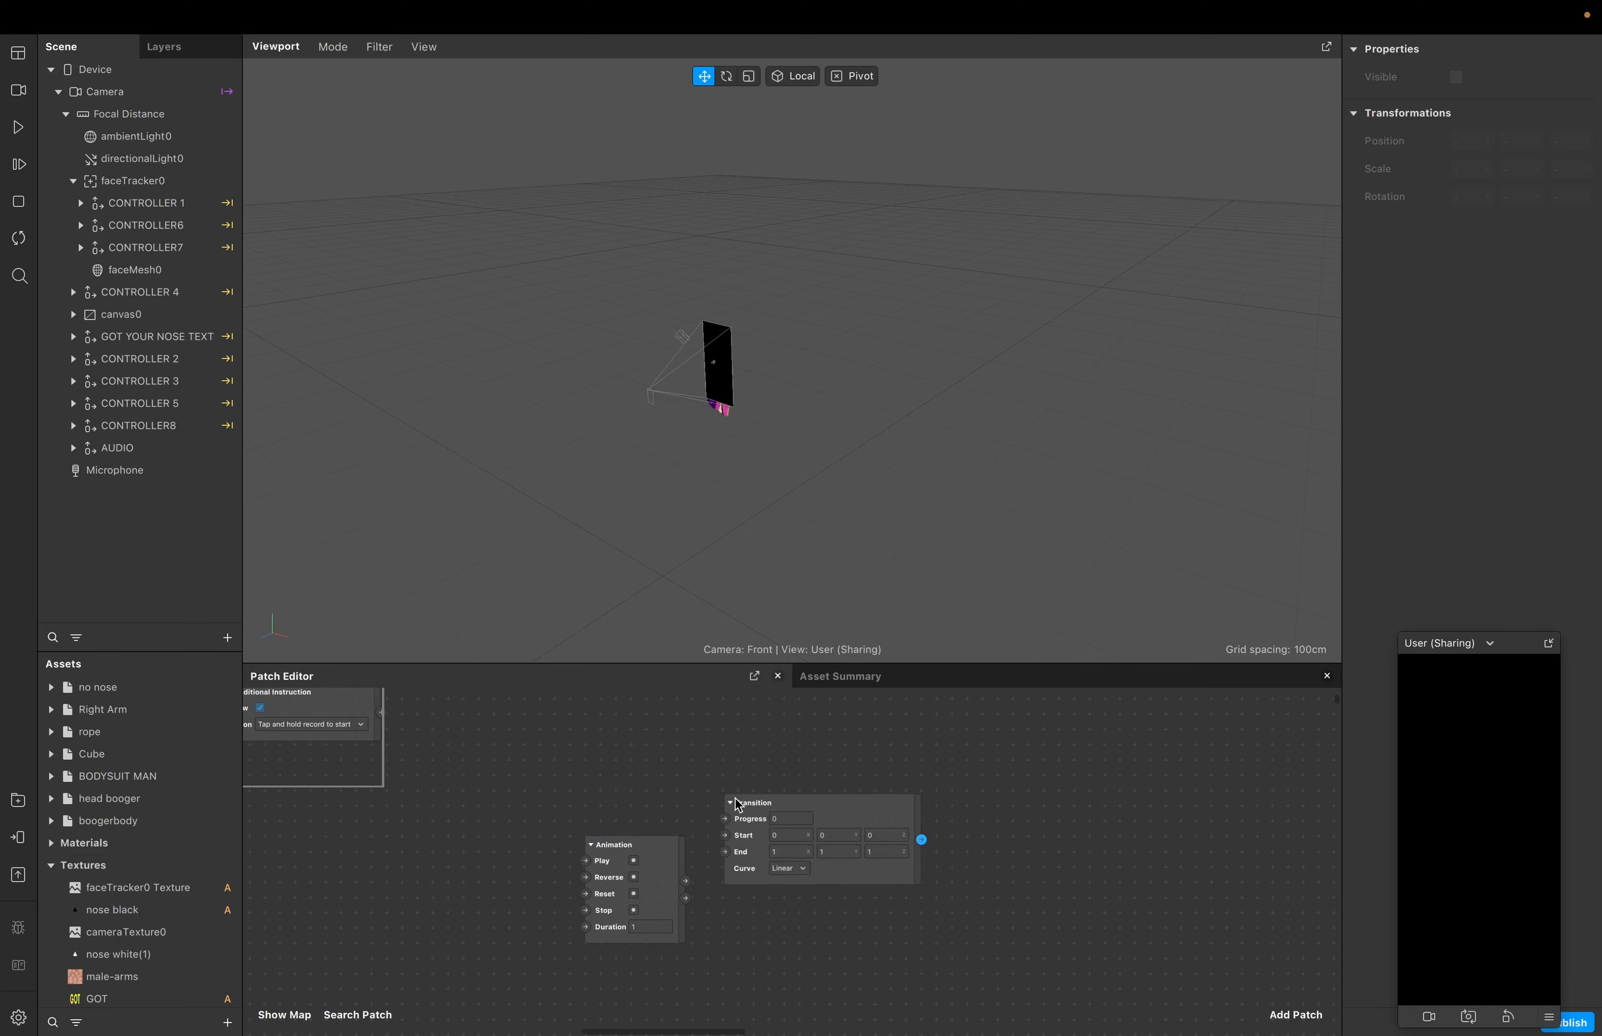
Add a Sender and a Receiver patch and place them in a row after the Transition patch
right_click(835, 771)
text(SENDE)
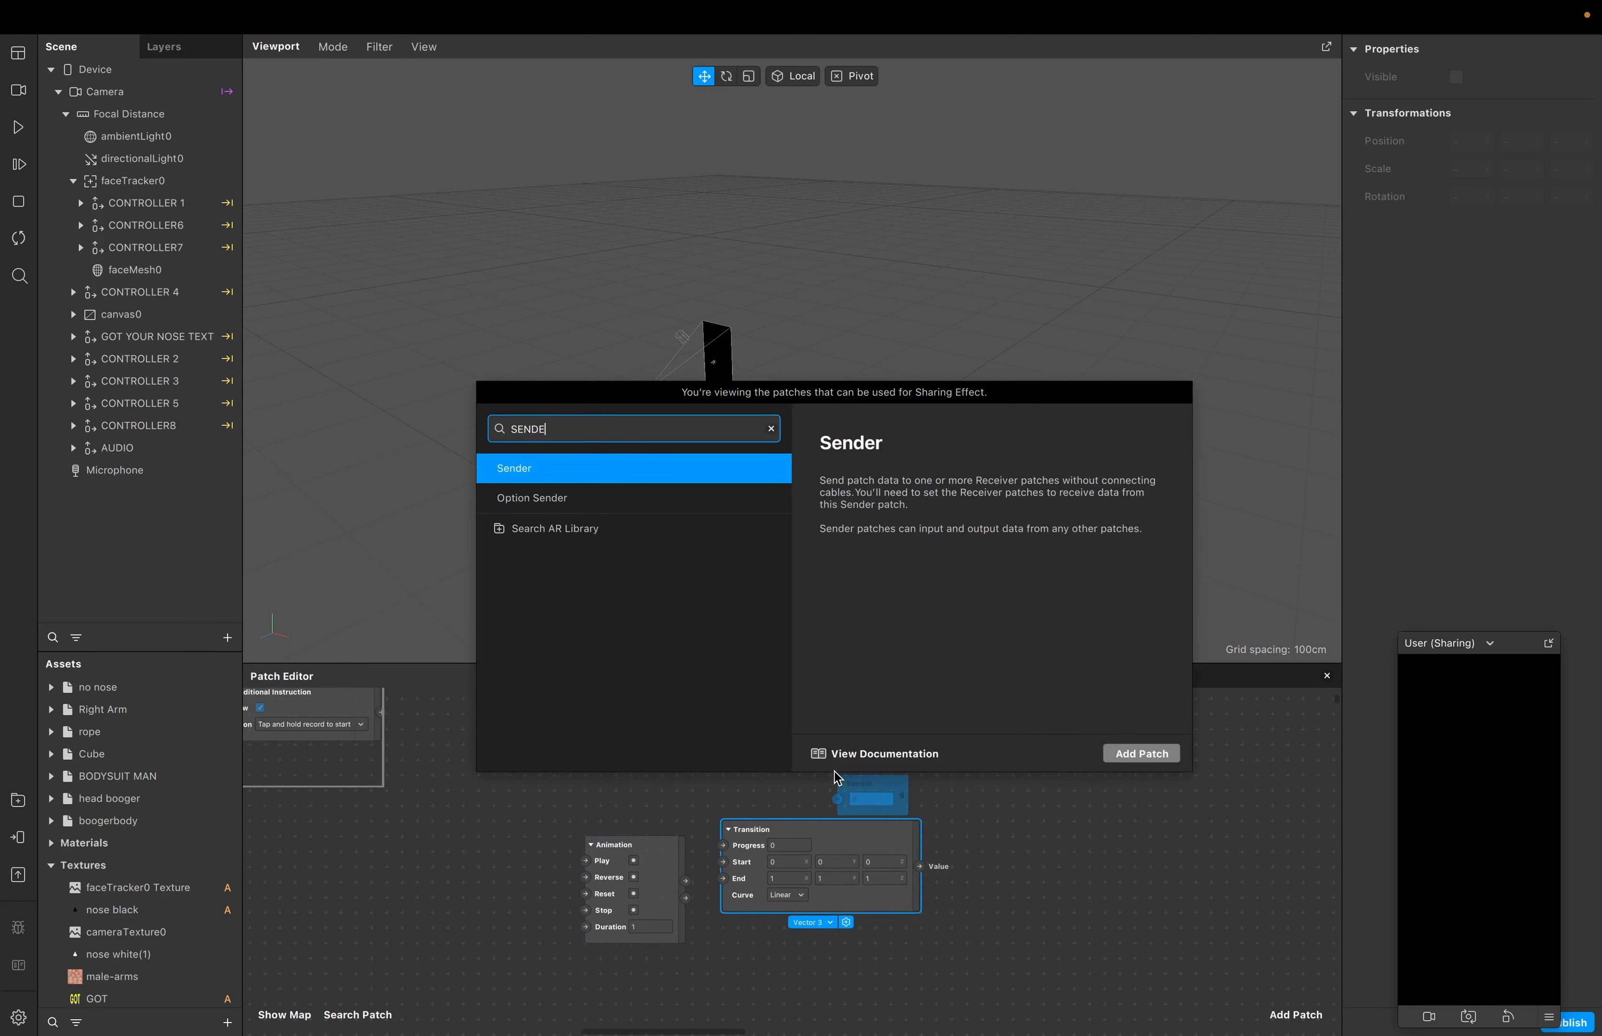
key(Return)
drag(838, 777, 989, 869)
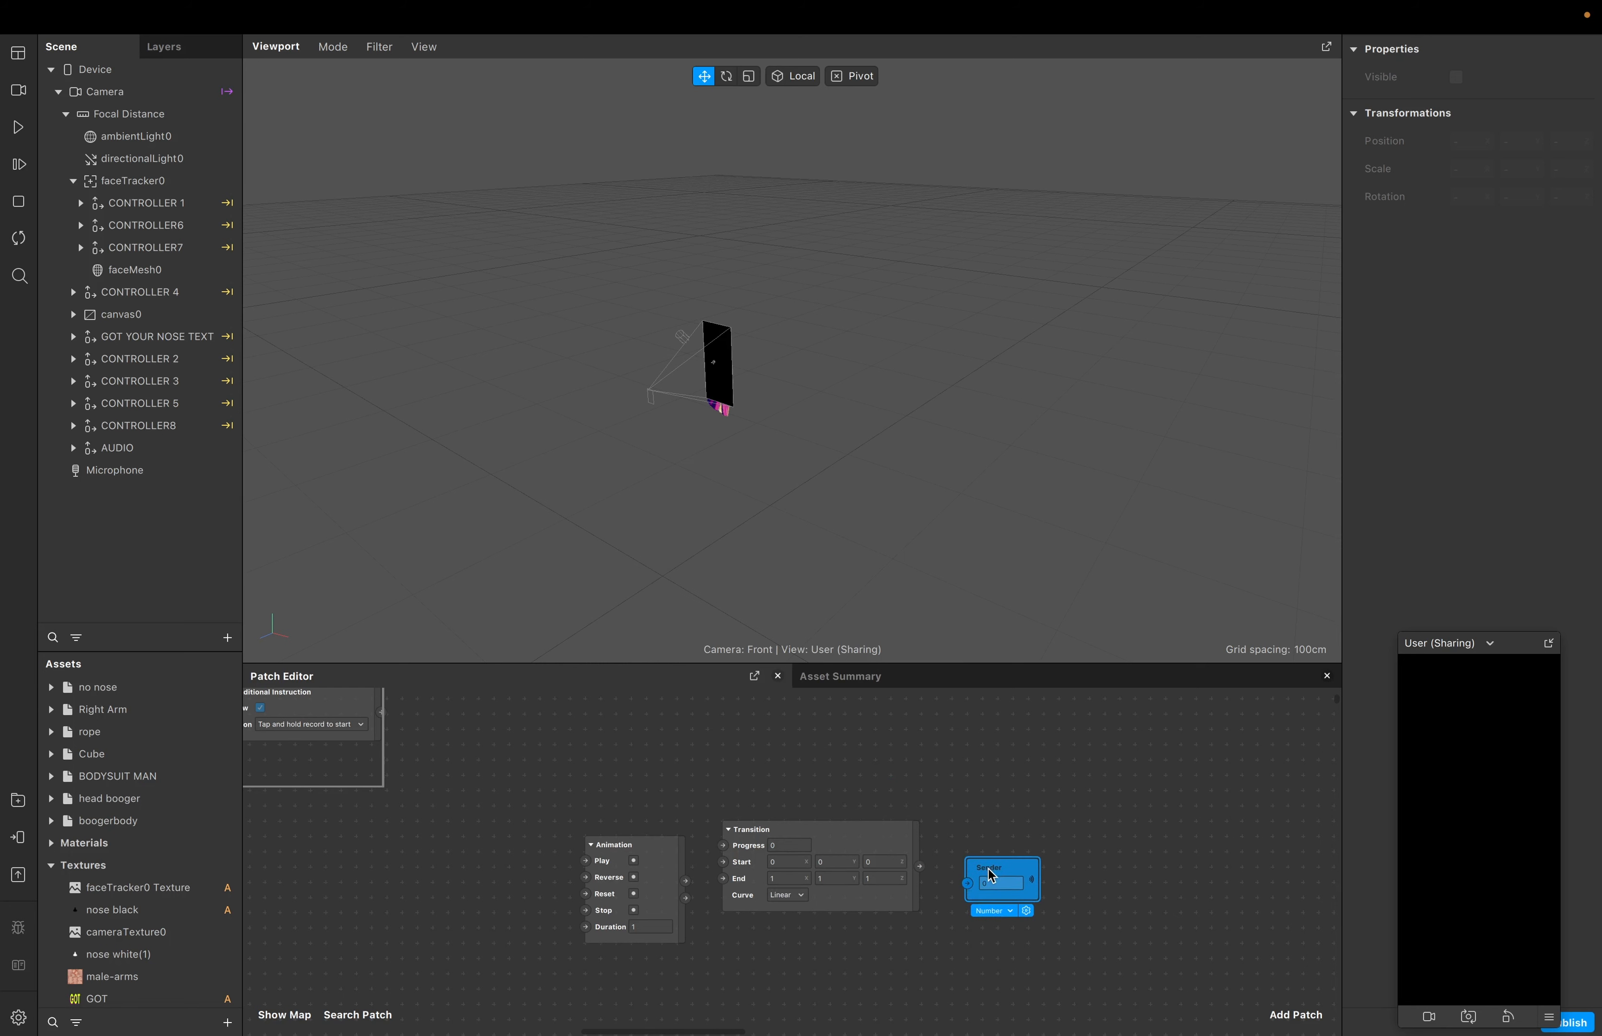
right_click(1005, 788)
text(REC)
key(Return)
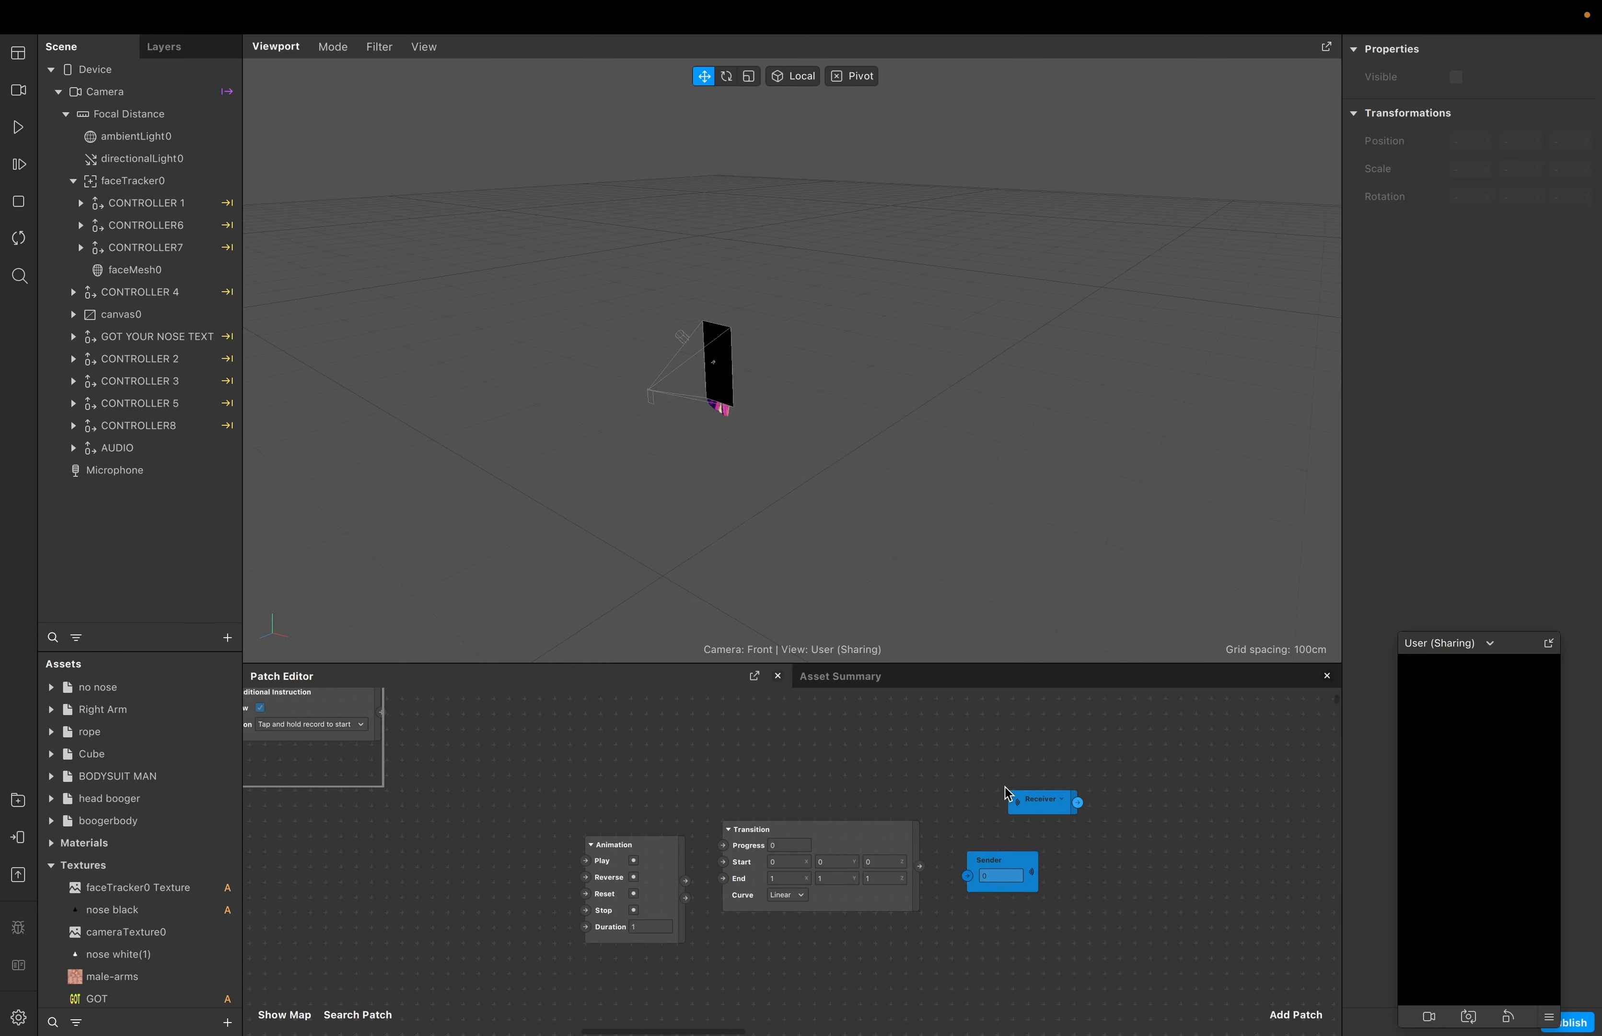
drag(1018, 799, 1085, 875)
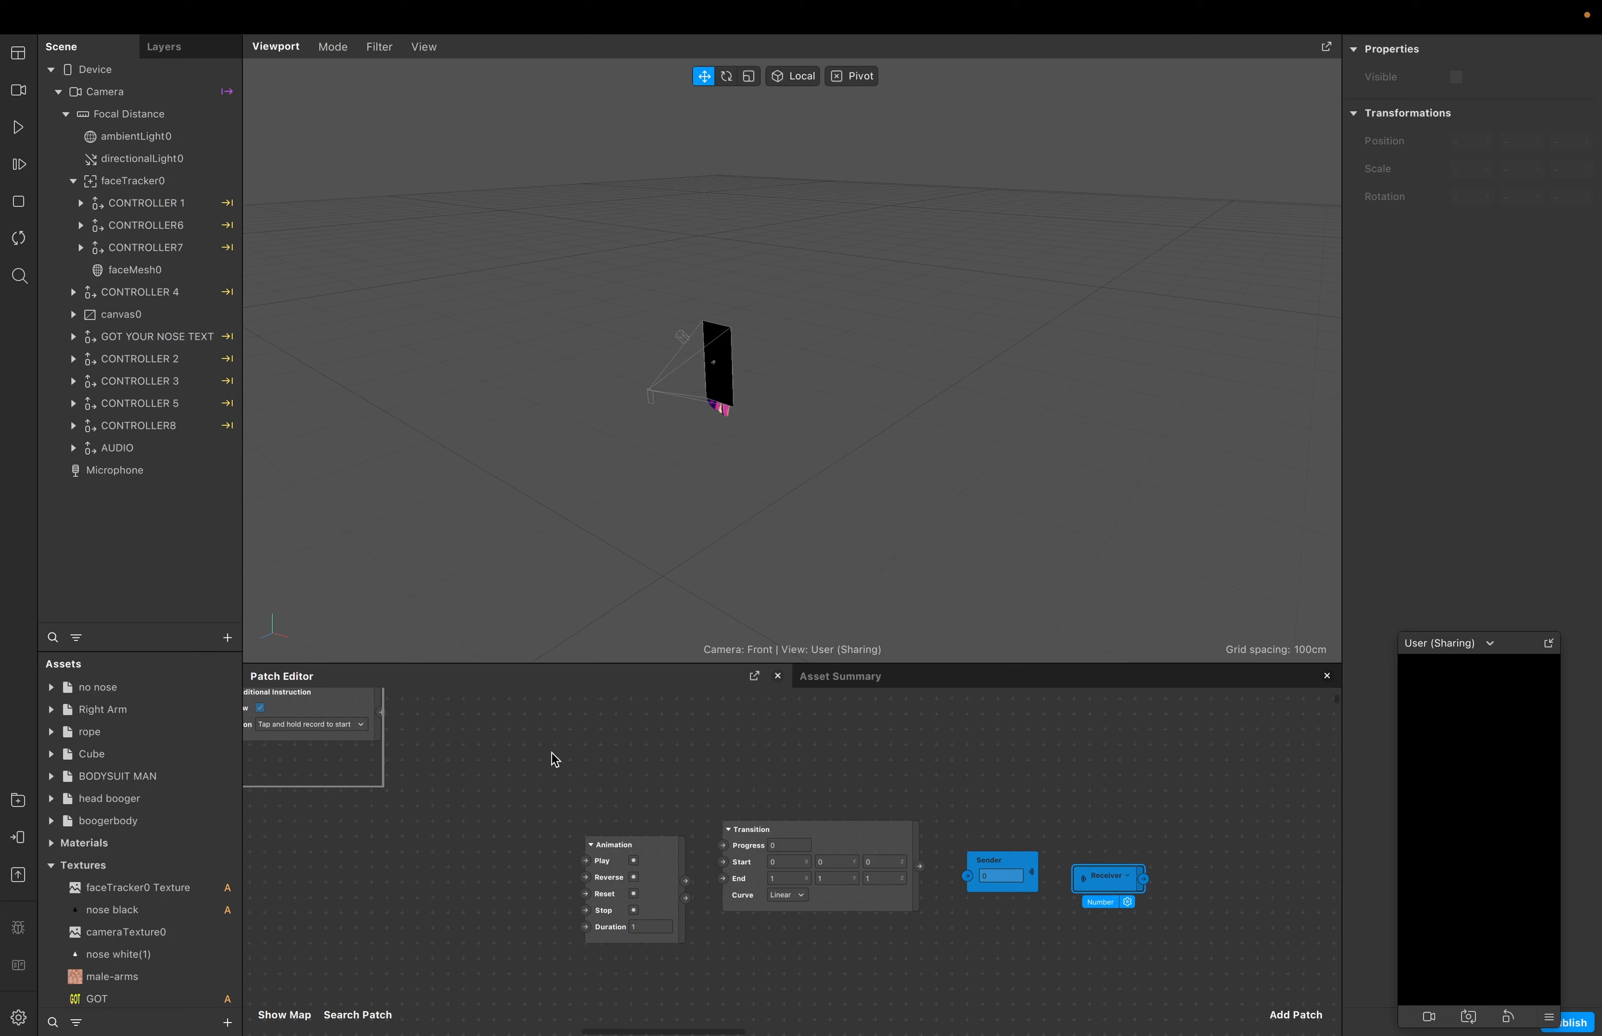
Enlarge the patch graph and look over the newly added patches and the GET NOSE Transition patch below them
scroll(550, 753, down, 5)
scroll(531, 759, up, 2)
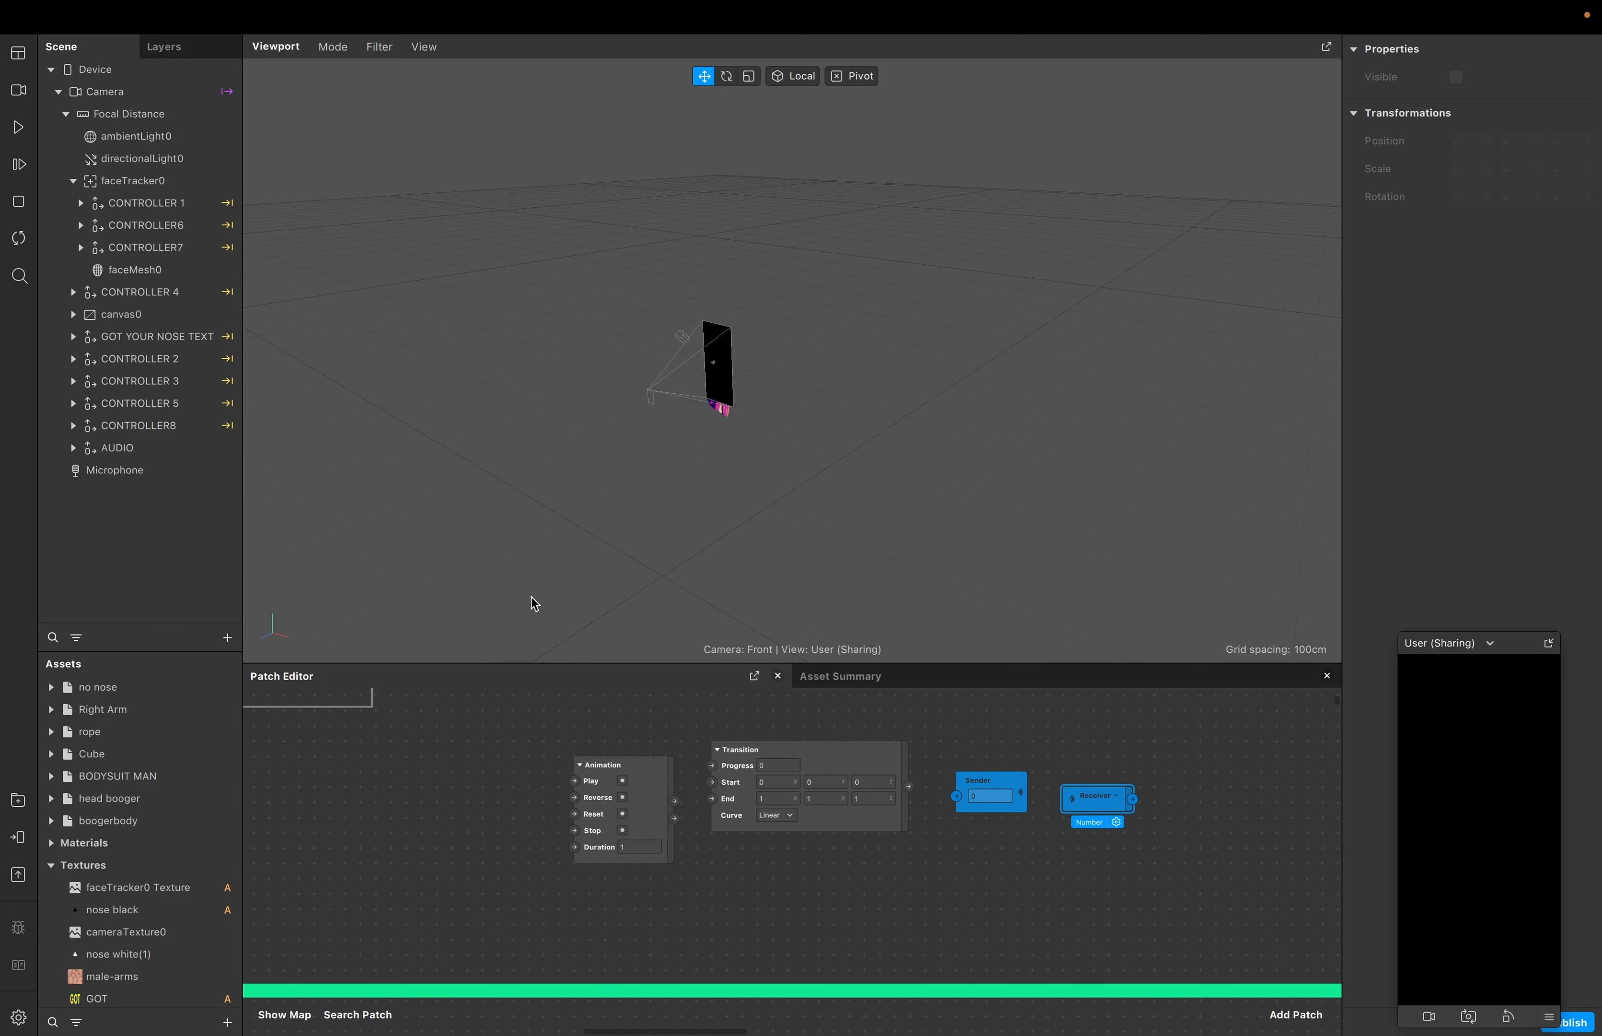
drag(529, 664, 519, 514)
scroll(612, 666, right, 2)
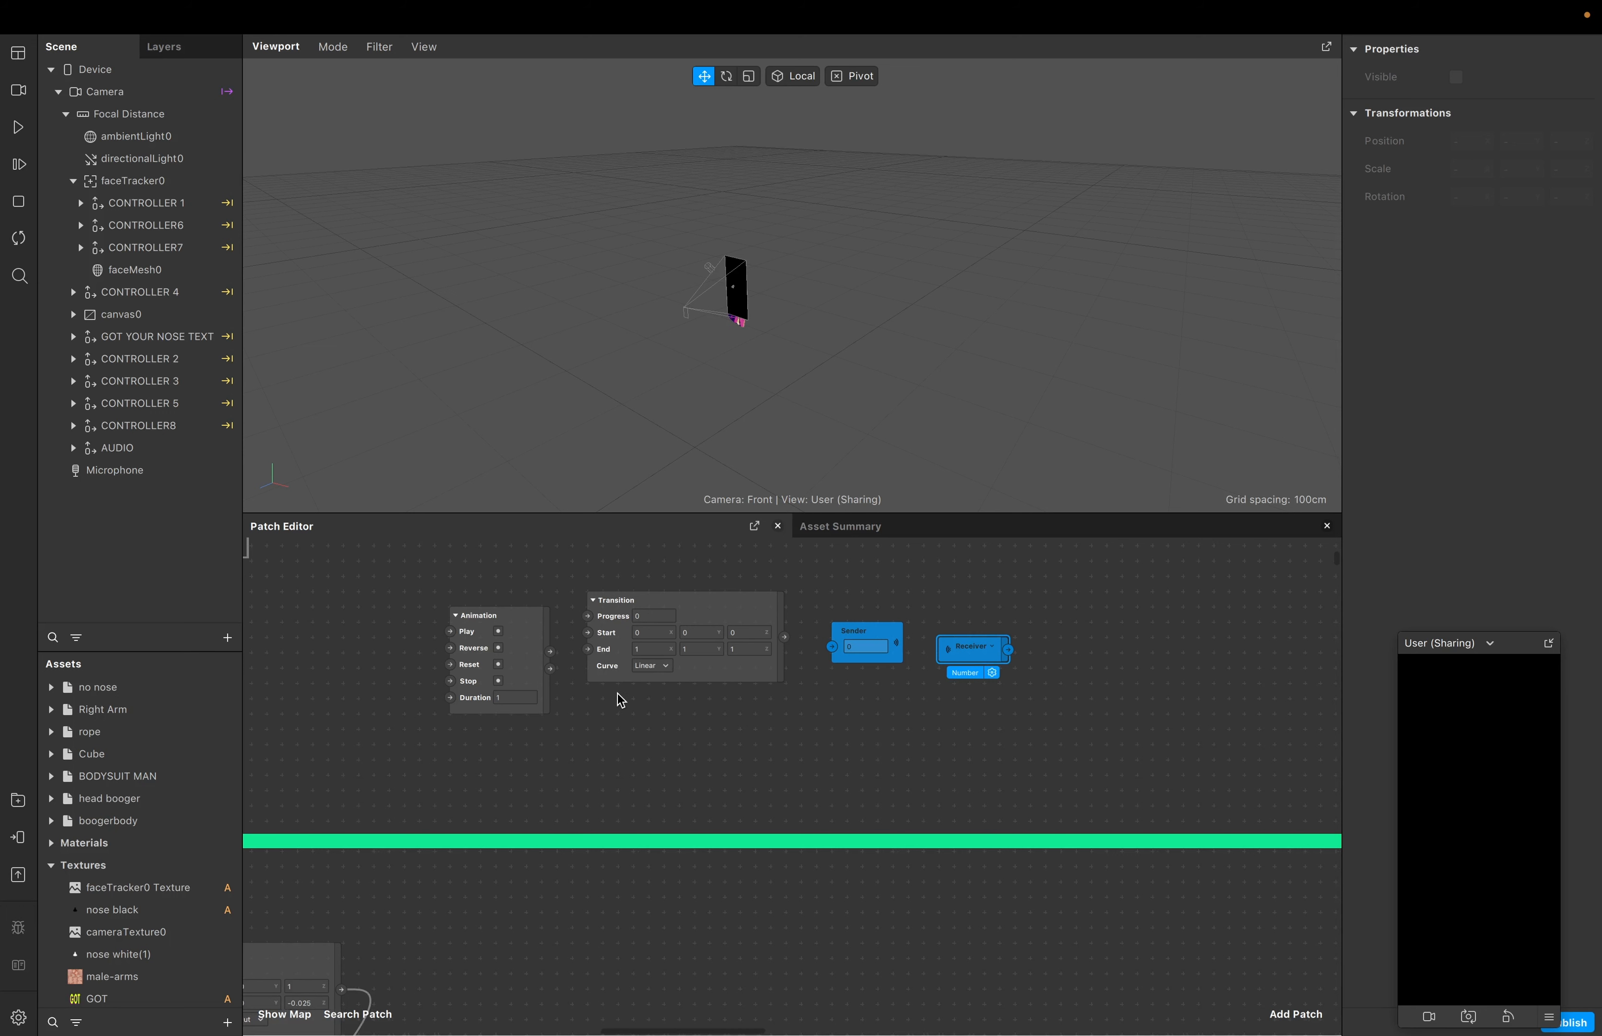
scroll(583, 791, left, 5)
scroll(601, 786, down, 3)
scroll(601, 792, left, 4)
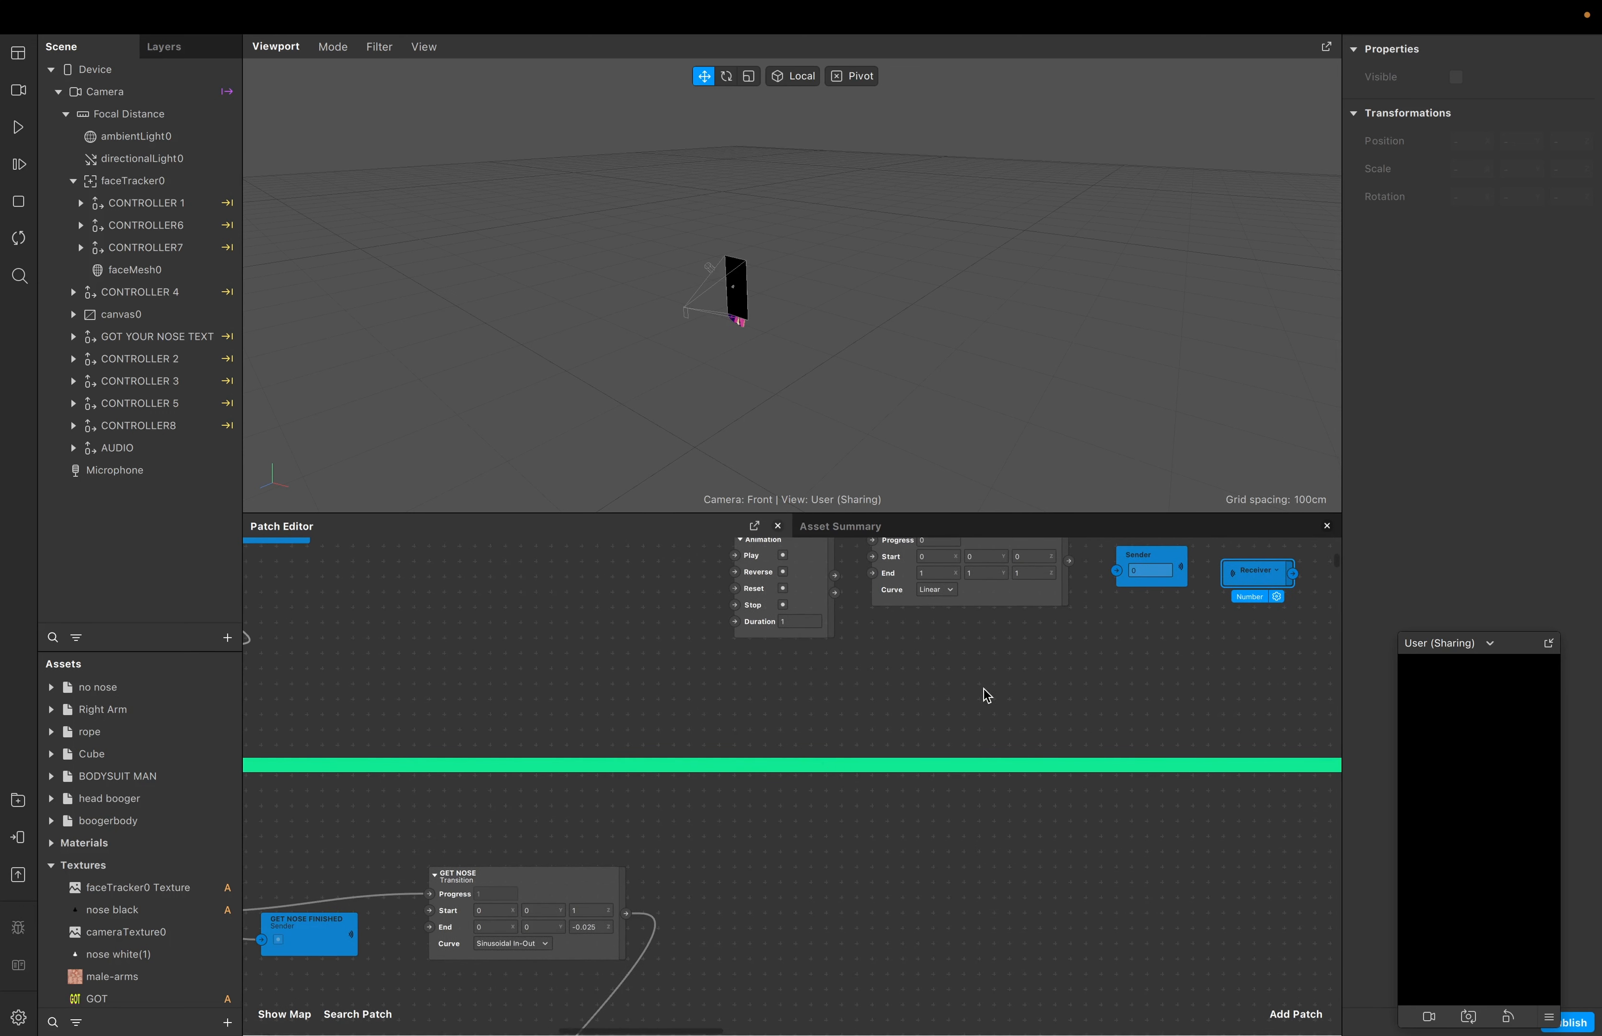
scroll(984, 689, up, 2)
scroll(984, 689, right, 2)
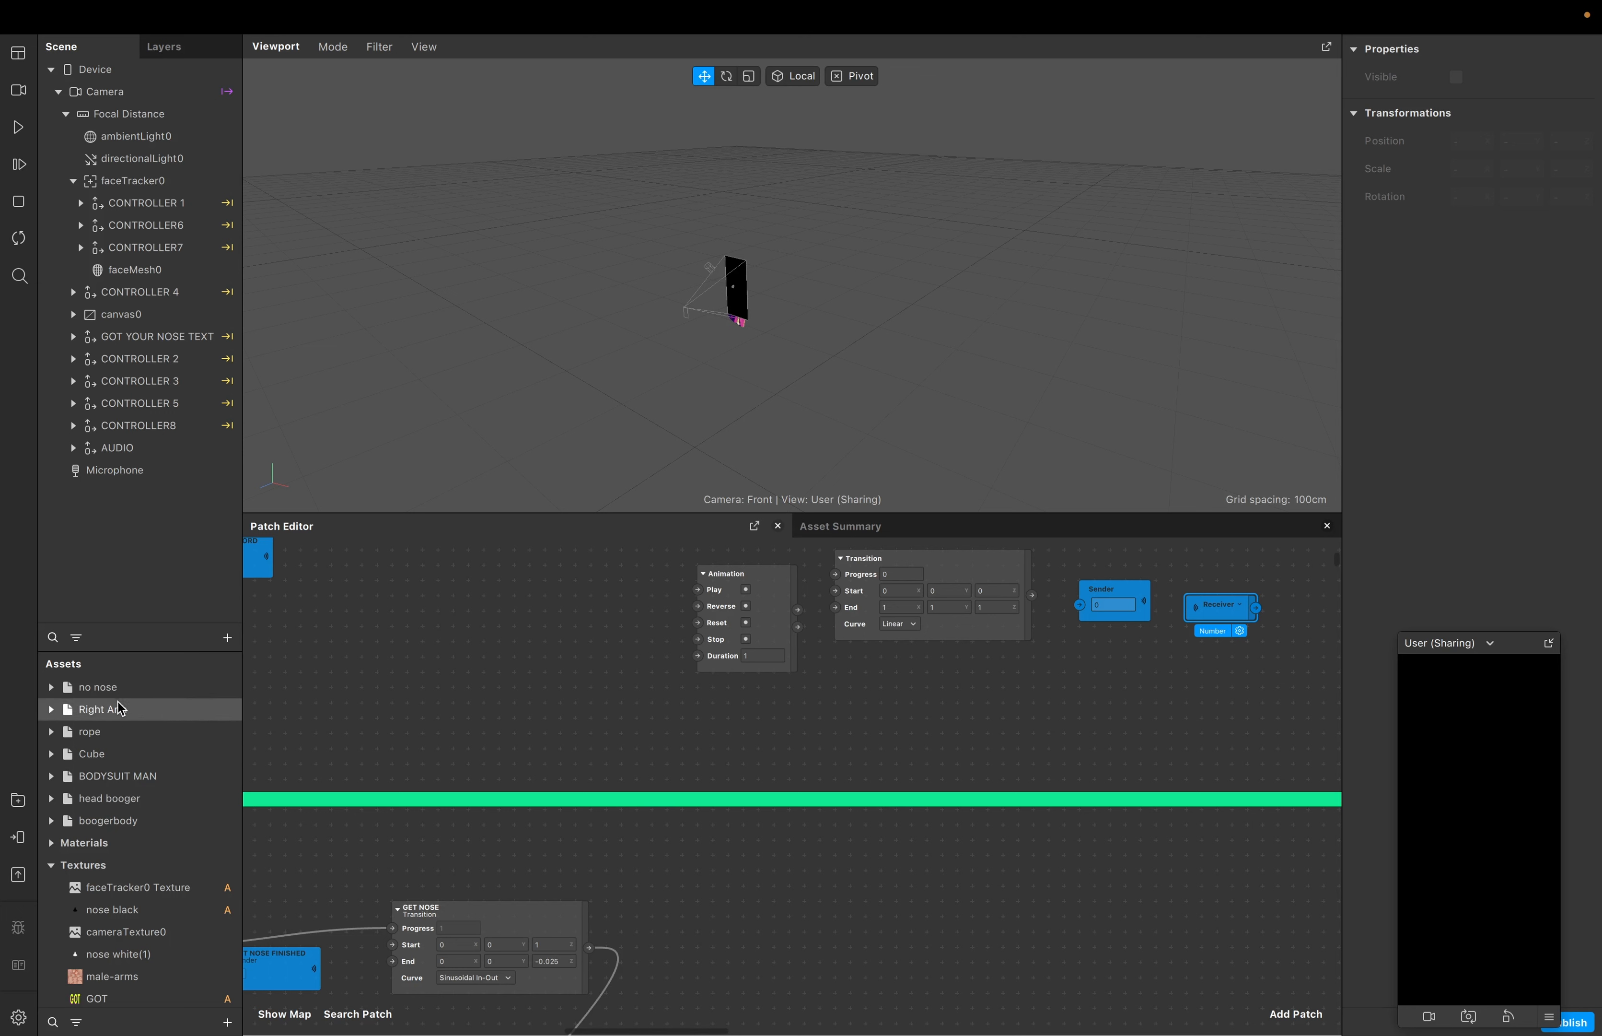
Enlarge the asset list and review the project's imported models, textures, patches and animation sequences
drag(137, 646, 134, 543)
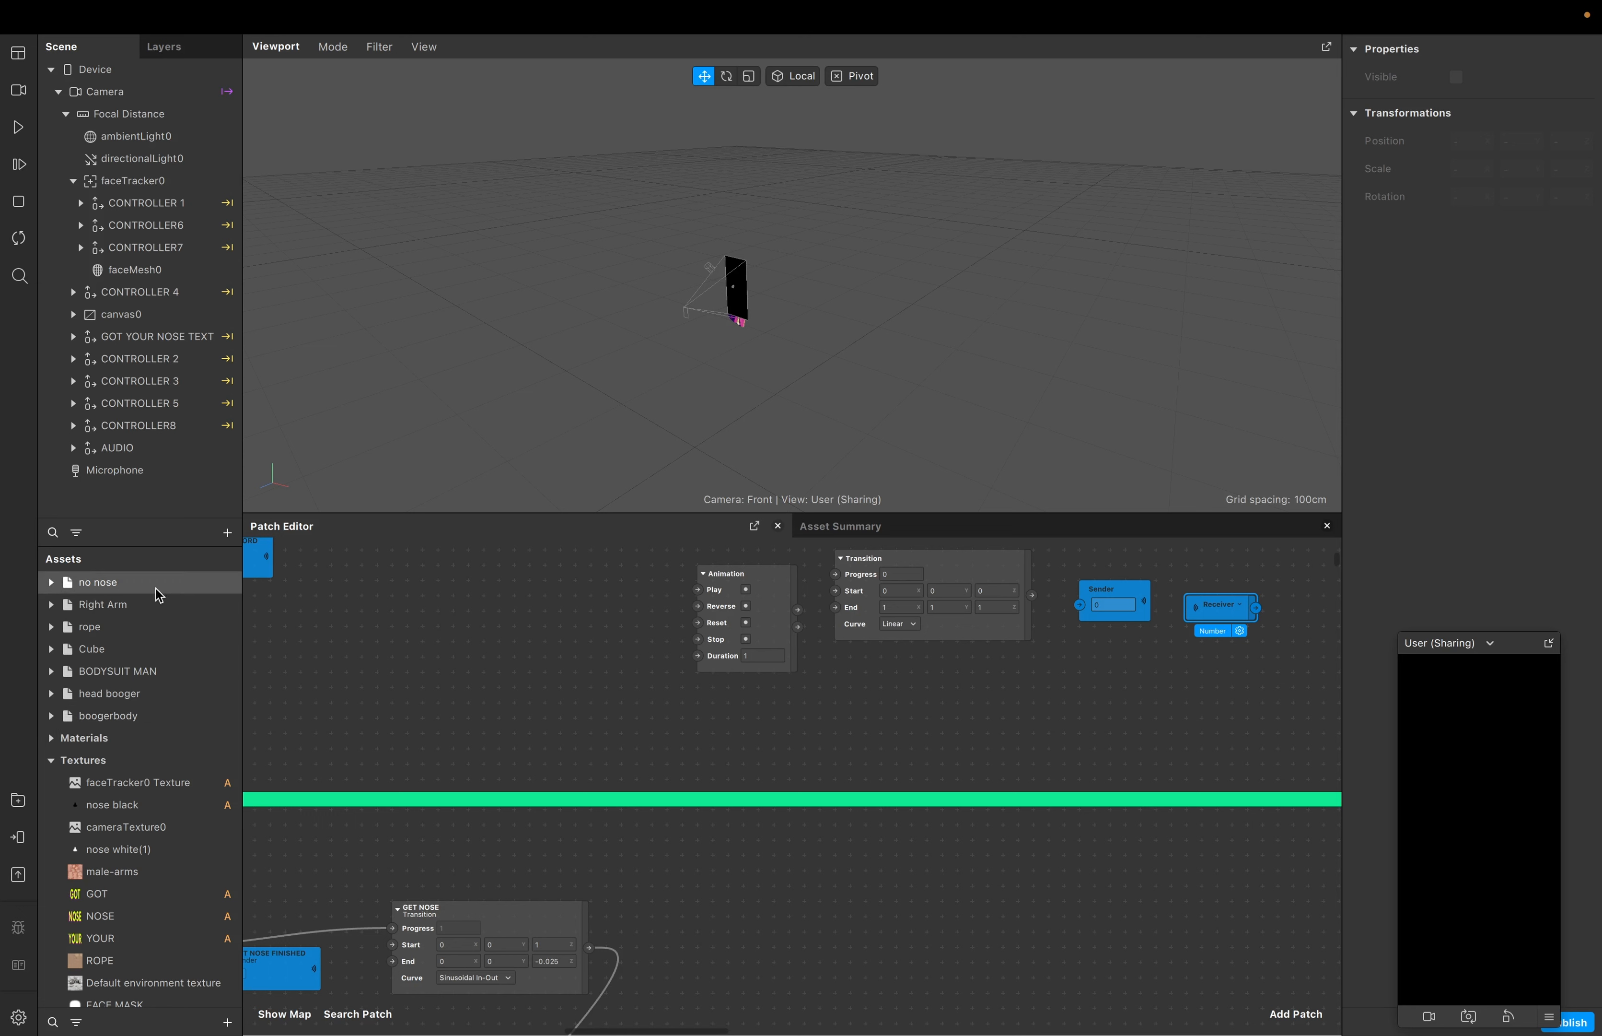
scroll(181, 926, down, 5)
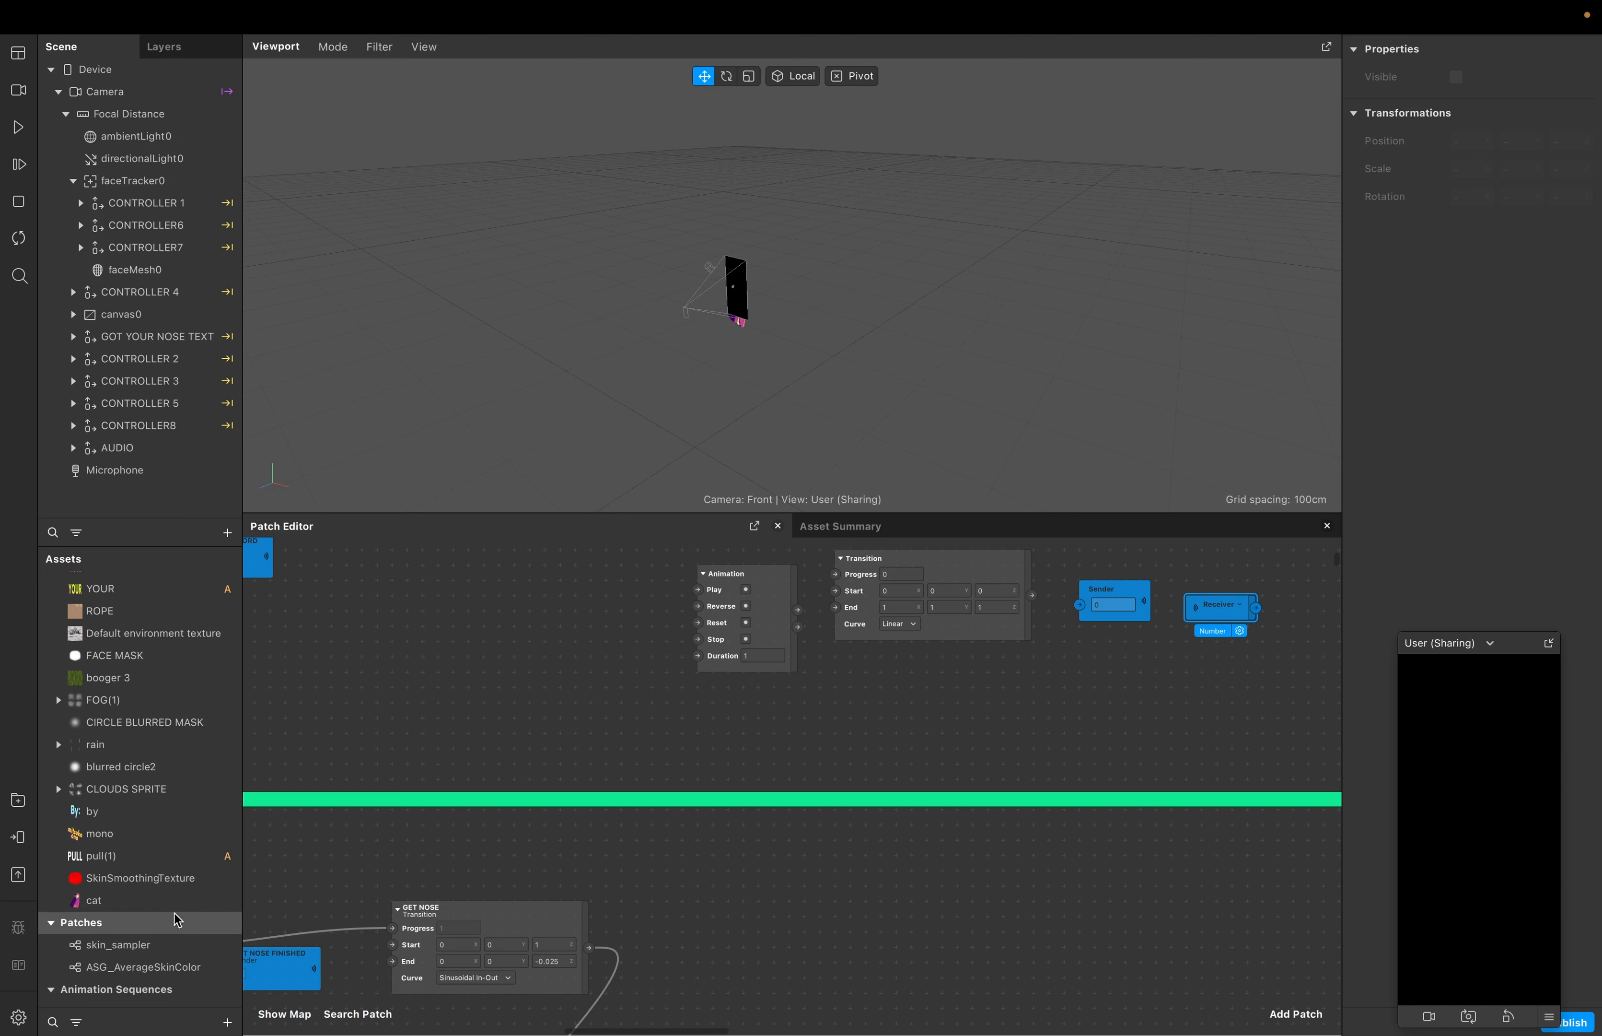
scroll(165, 754, down, 1)
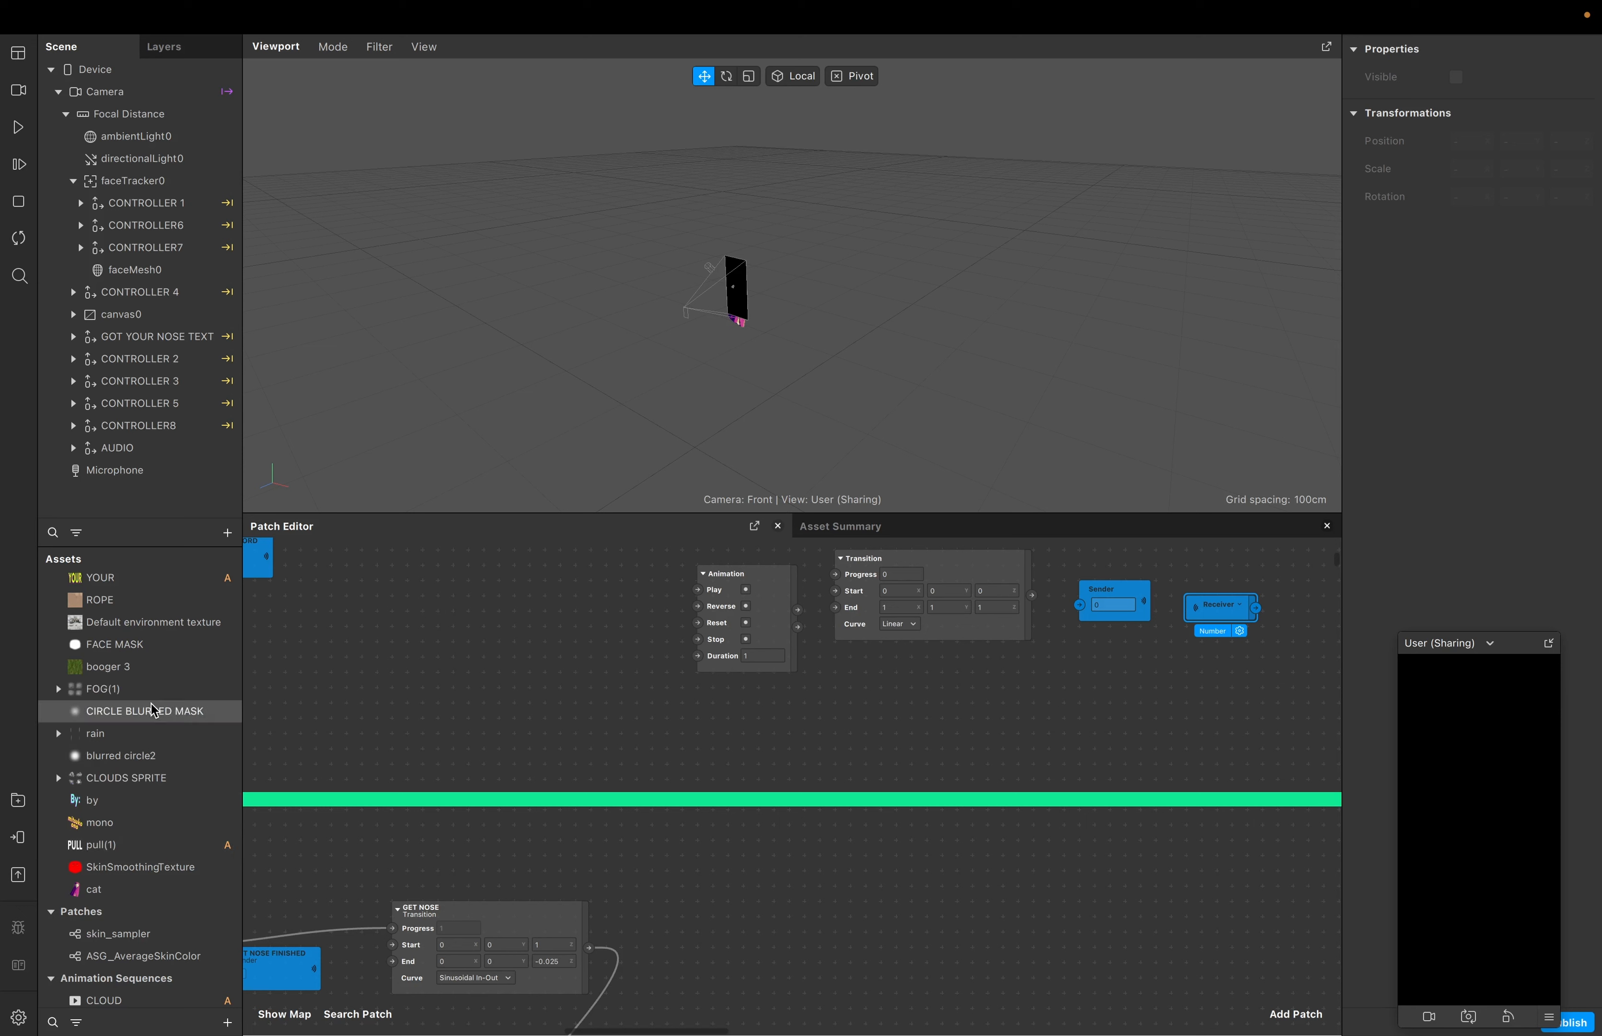
scroll(168, 620, up, 5)
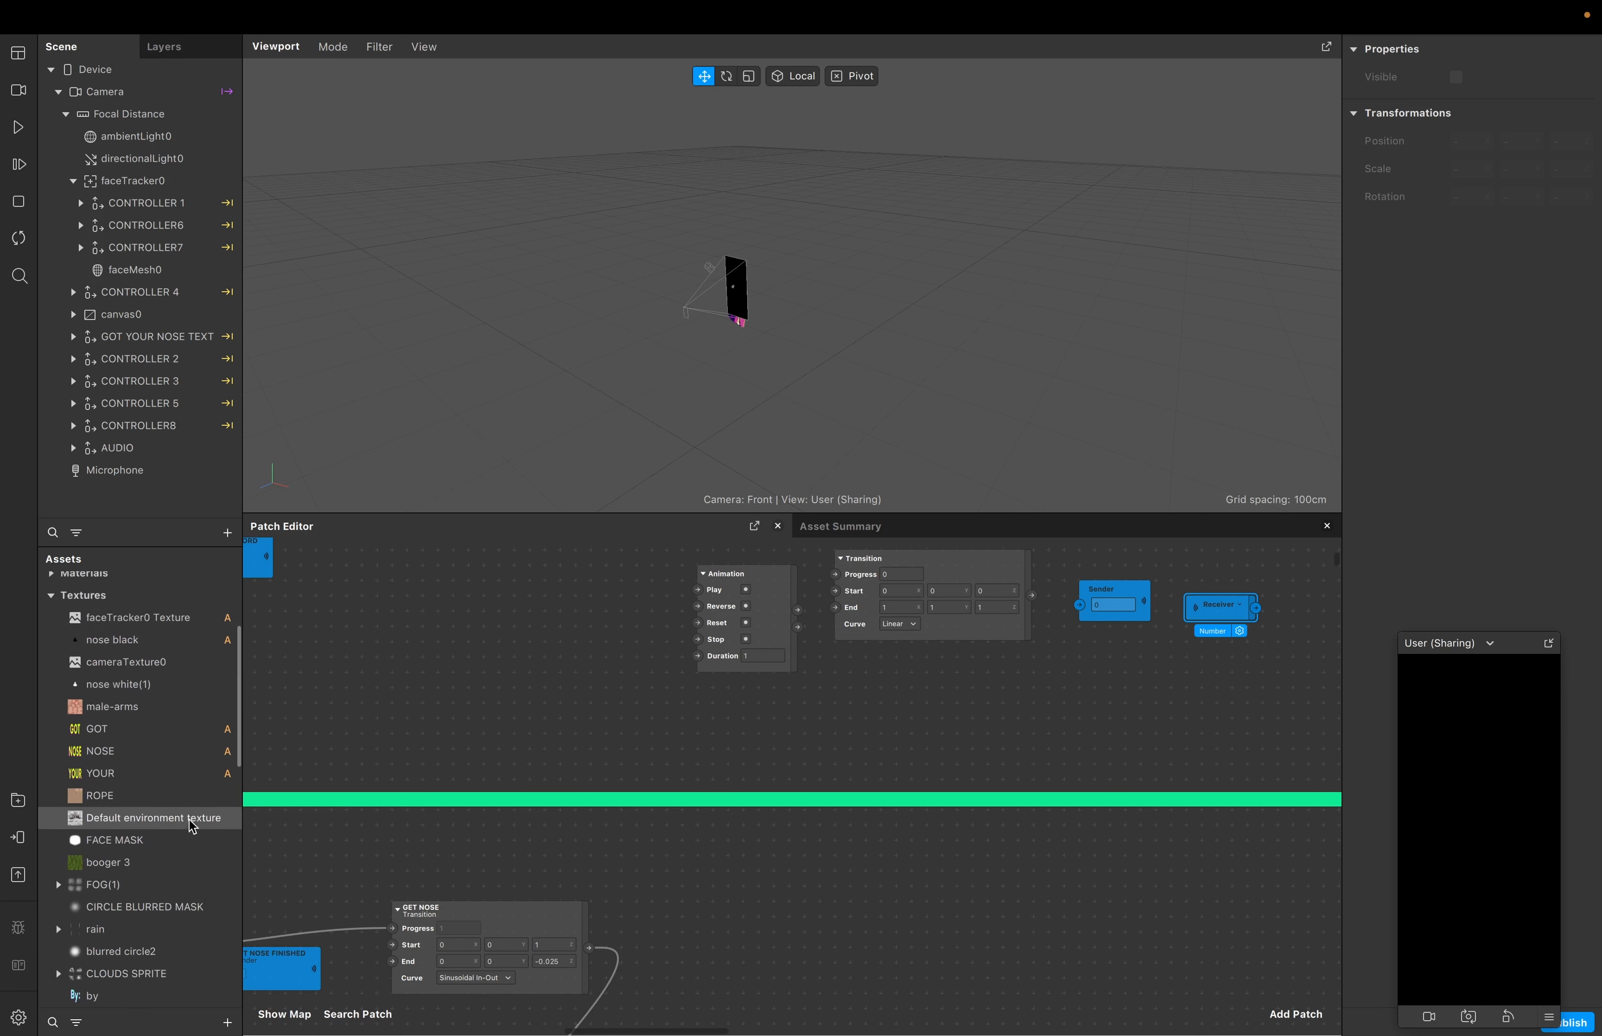
scroll(144, 869, up, 4)
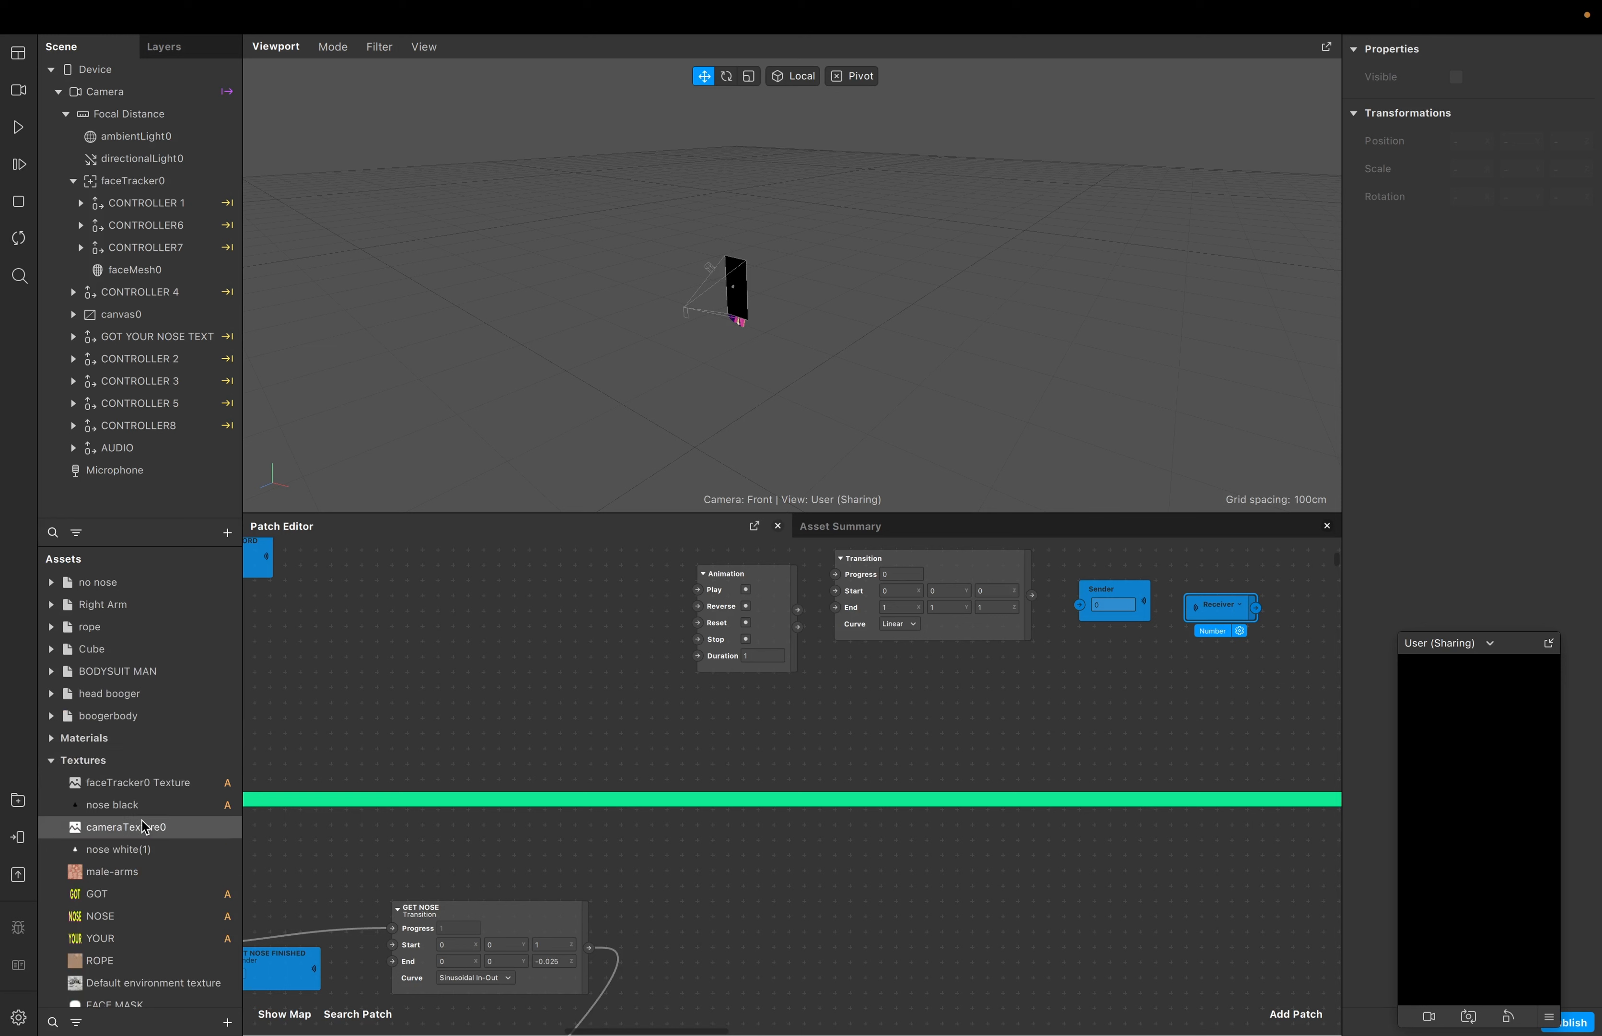
scroll(119, 902, down, 2)
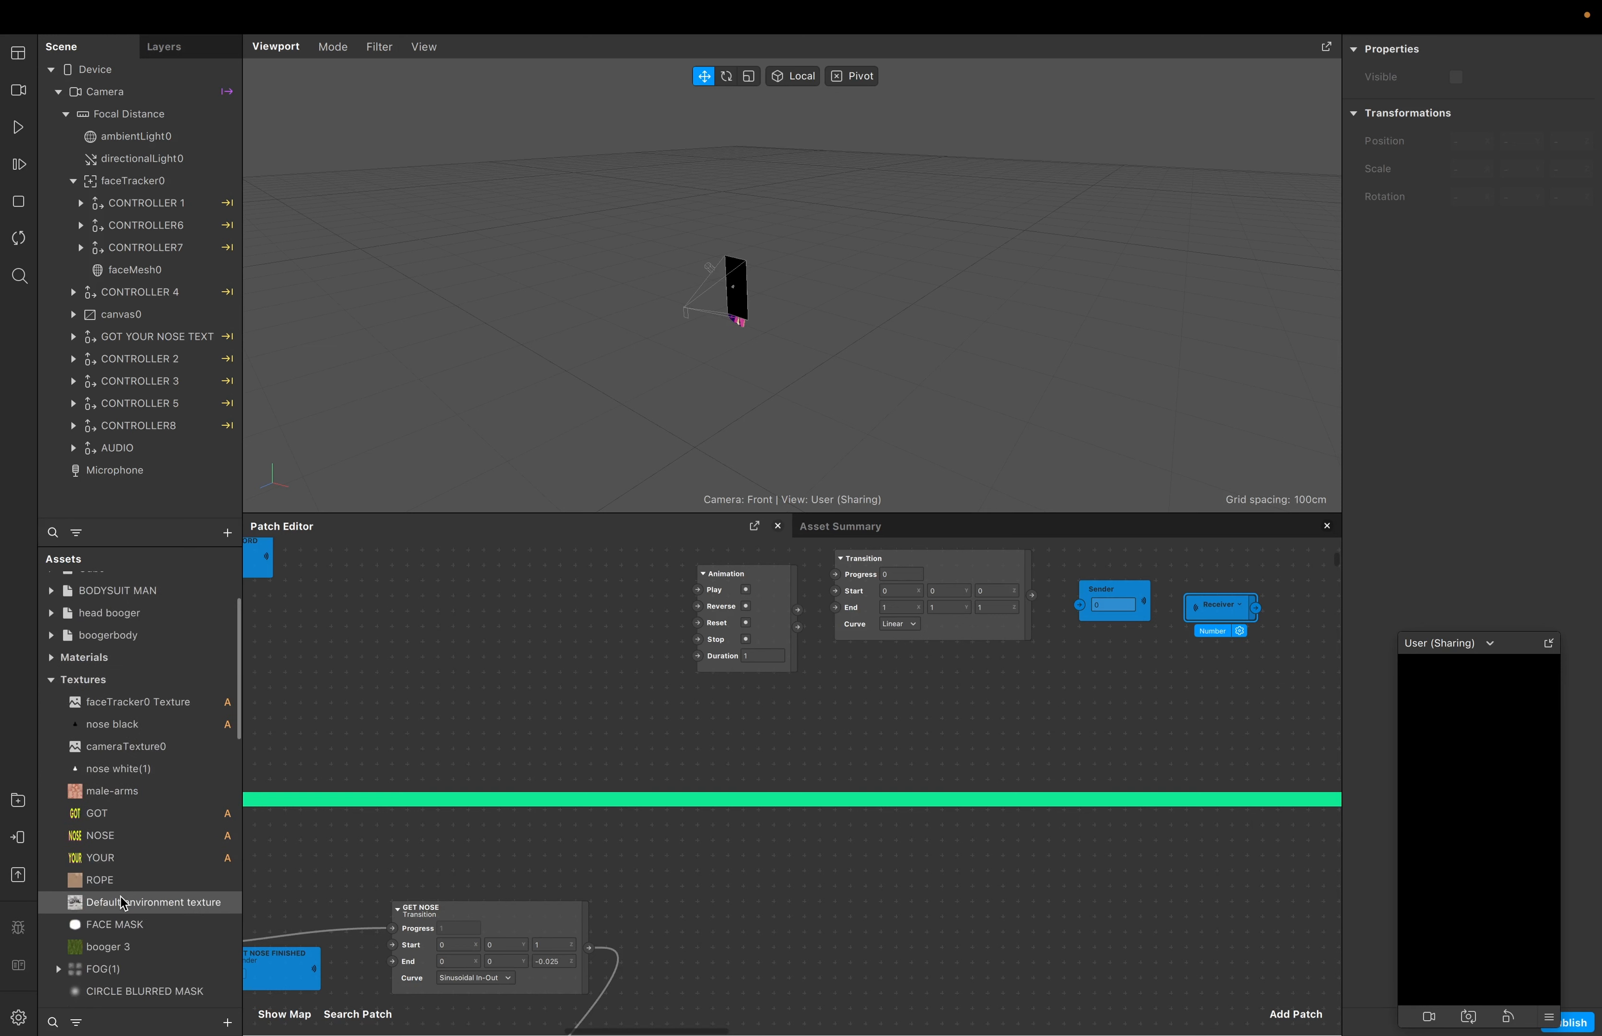
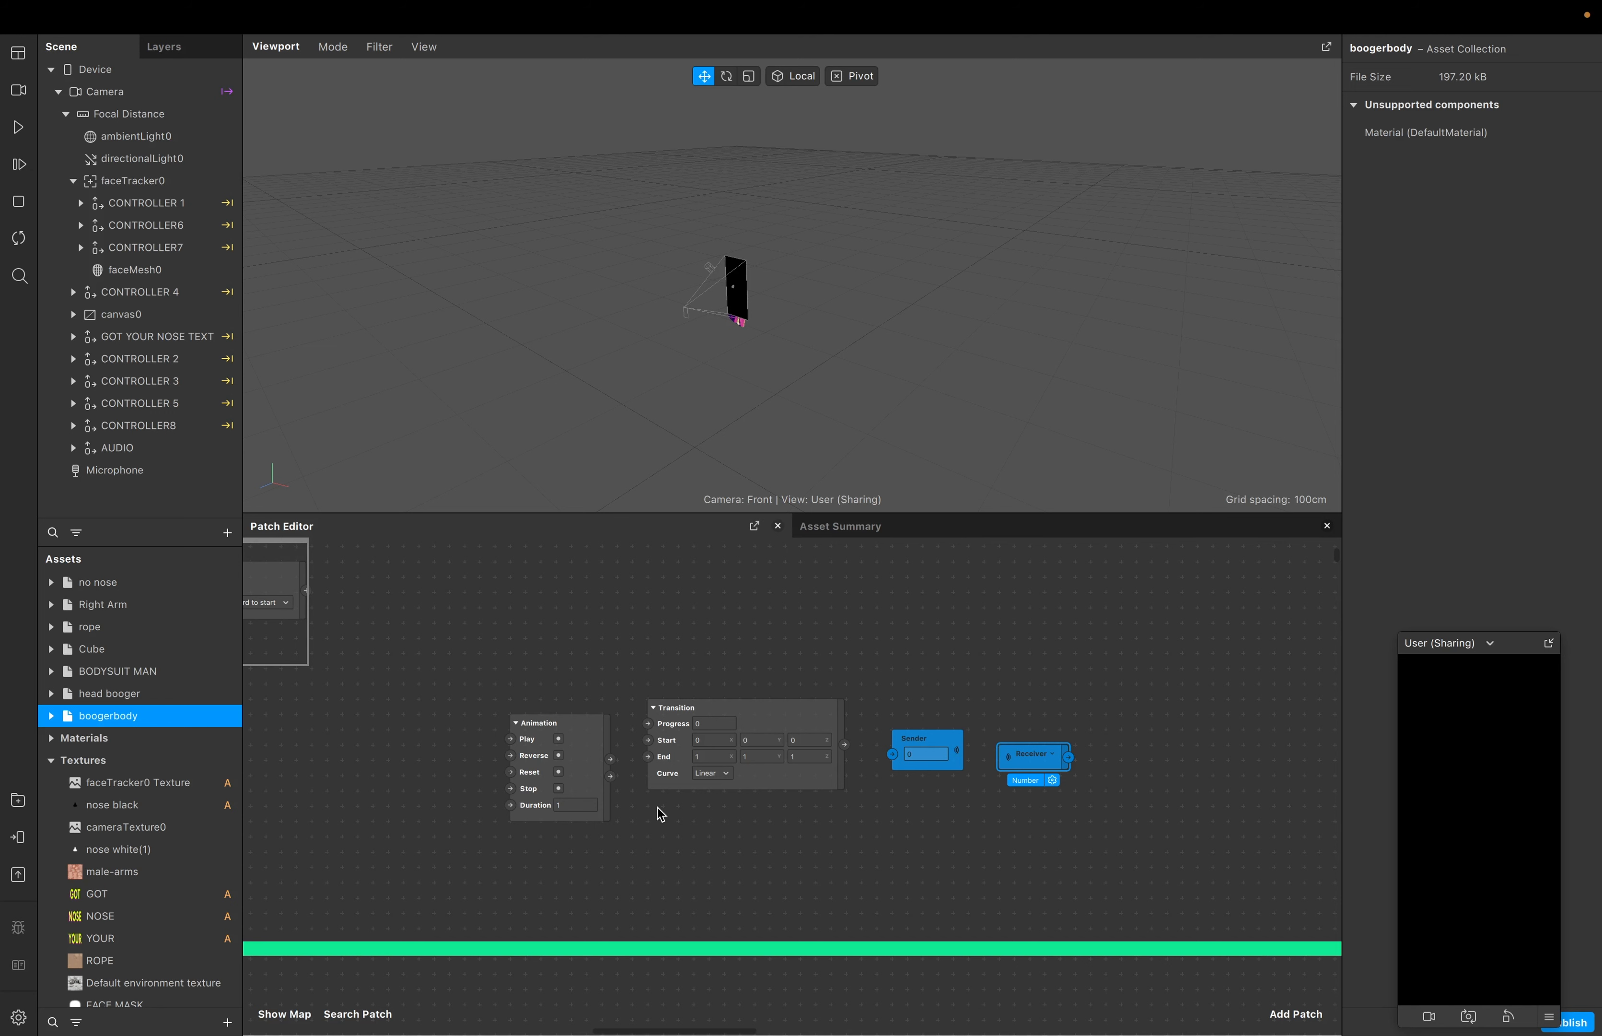
Enlarge the patch graph and examine how START RECORD drives the Animation, Transition and Switch patches in the 1 GET NOSE group
scroll(659, 807, down, 10)
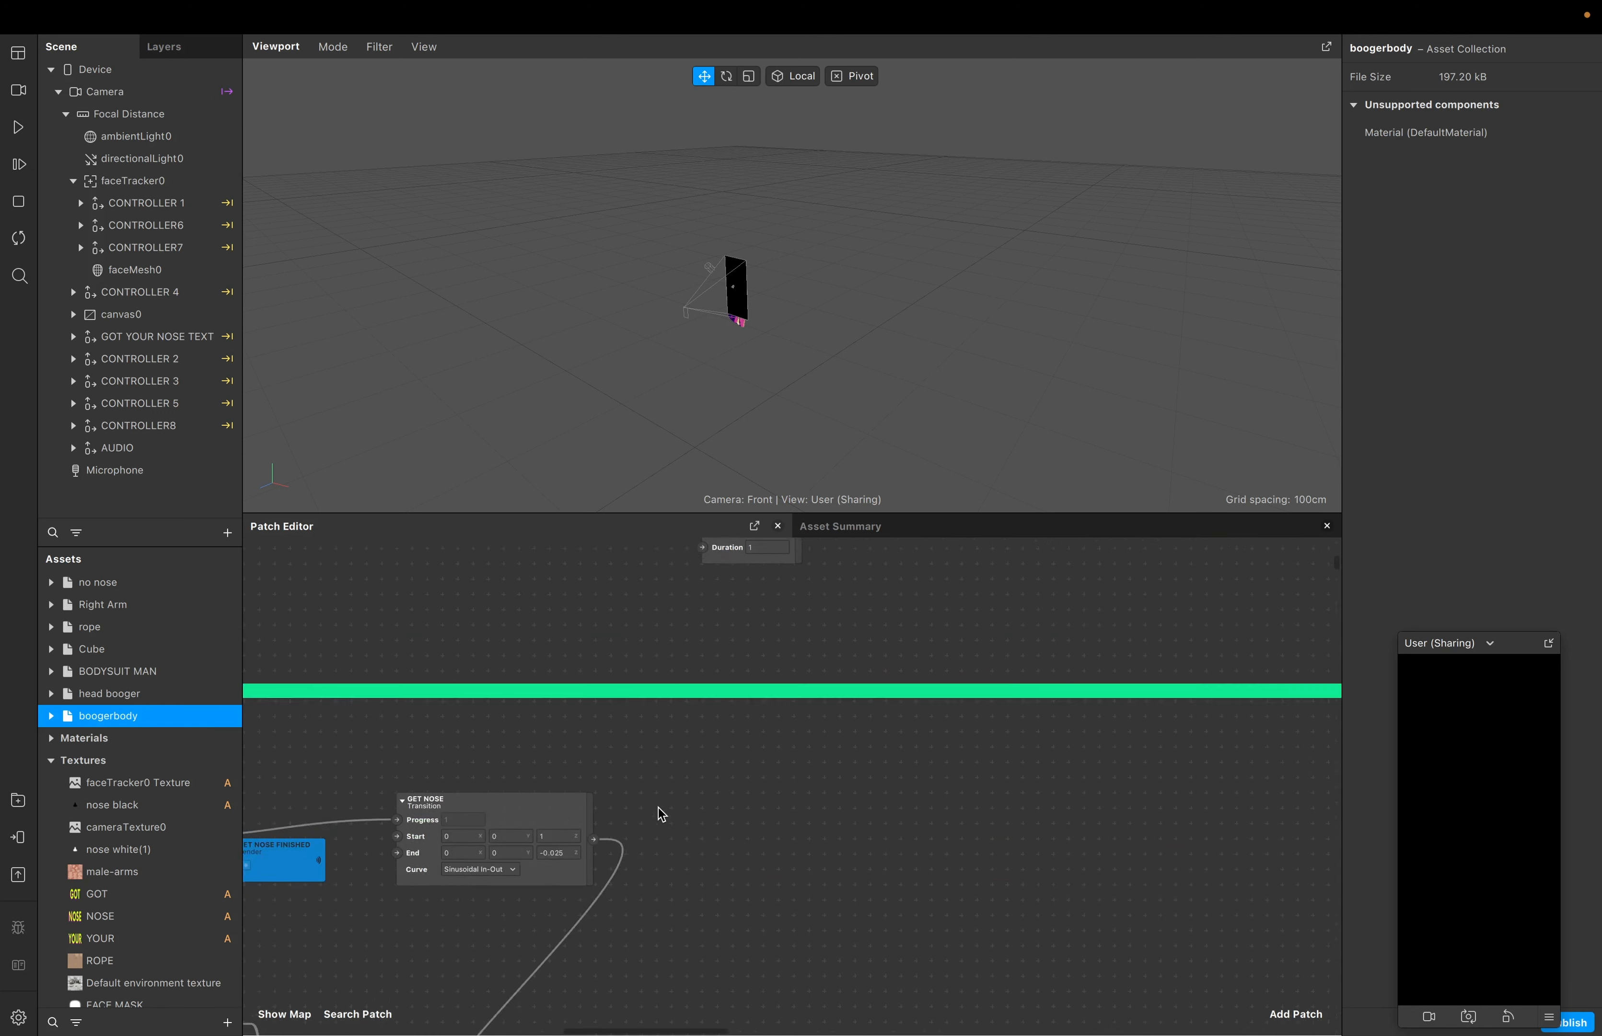
scroll(660, 813, down, 5)
scroll(660, 812, left, 5)
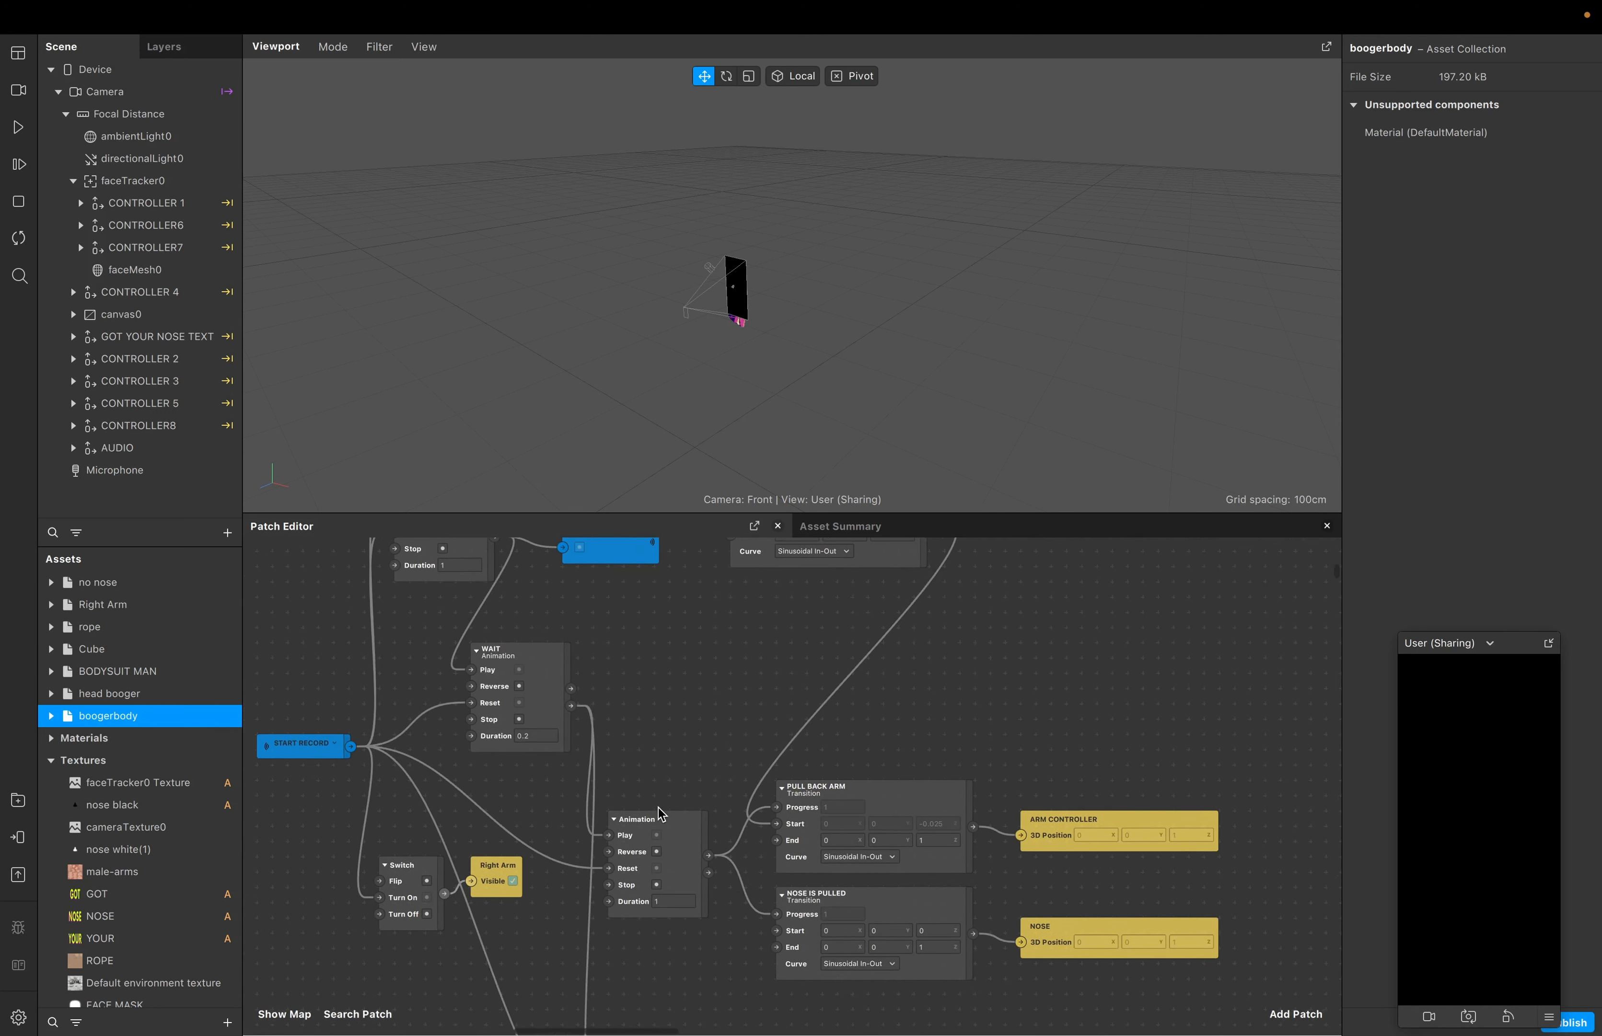
scroll(660, 813, up, 8)
scroll(660, 812, left, 6)
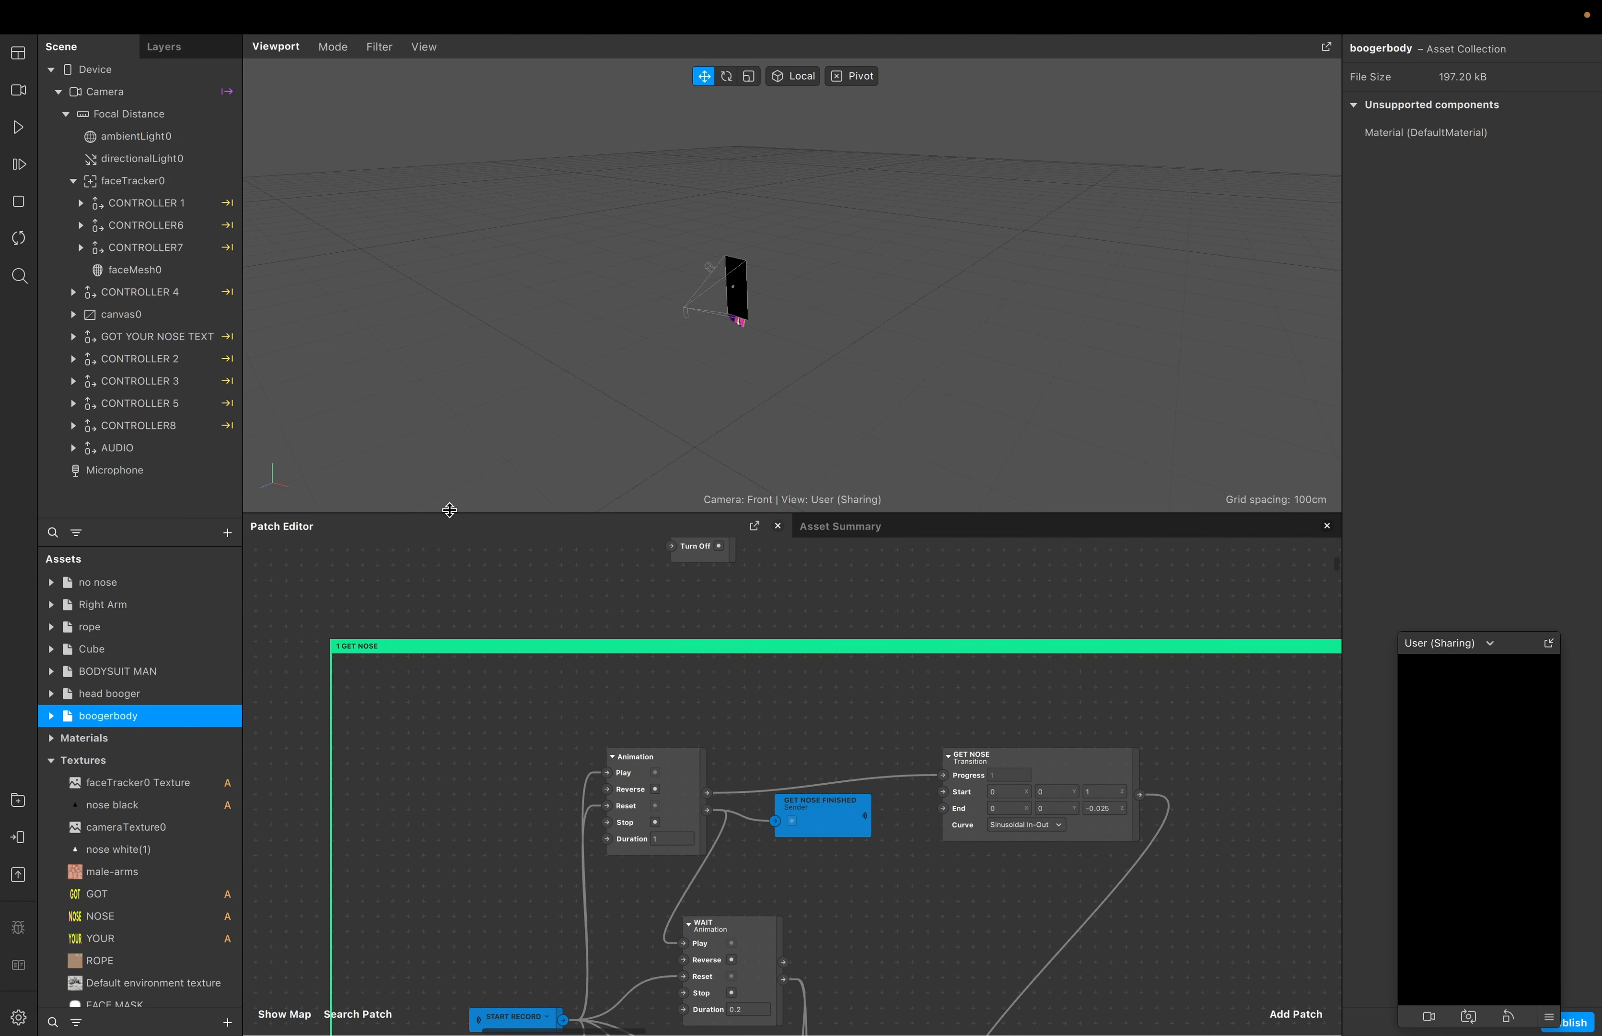
drag(450, 509, 562, 164)
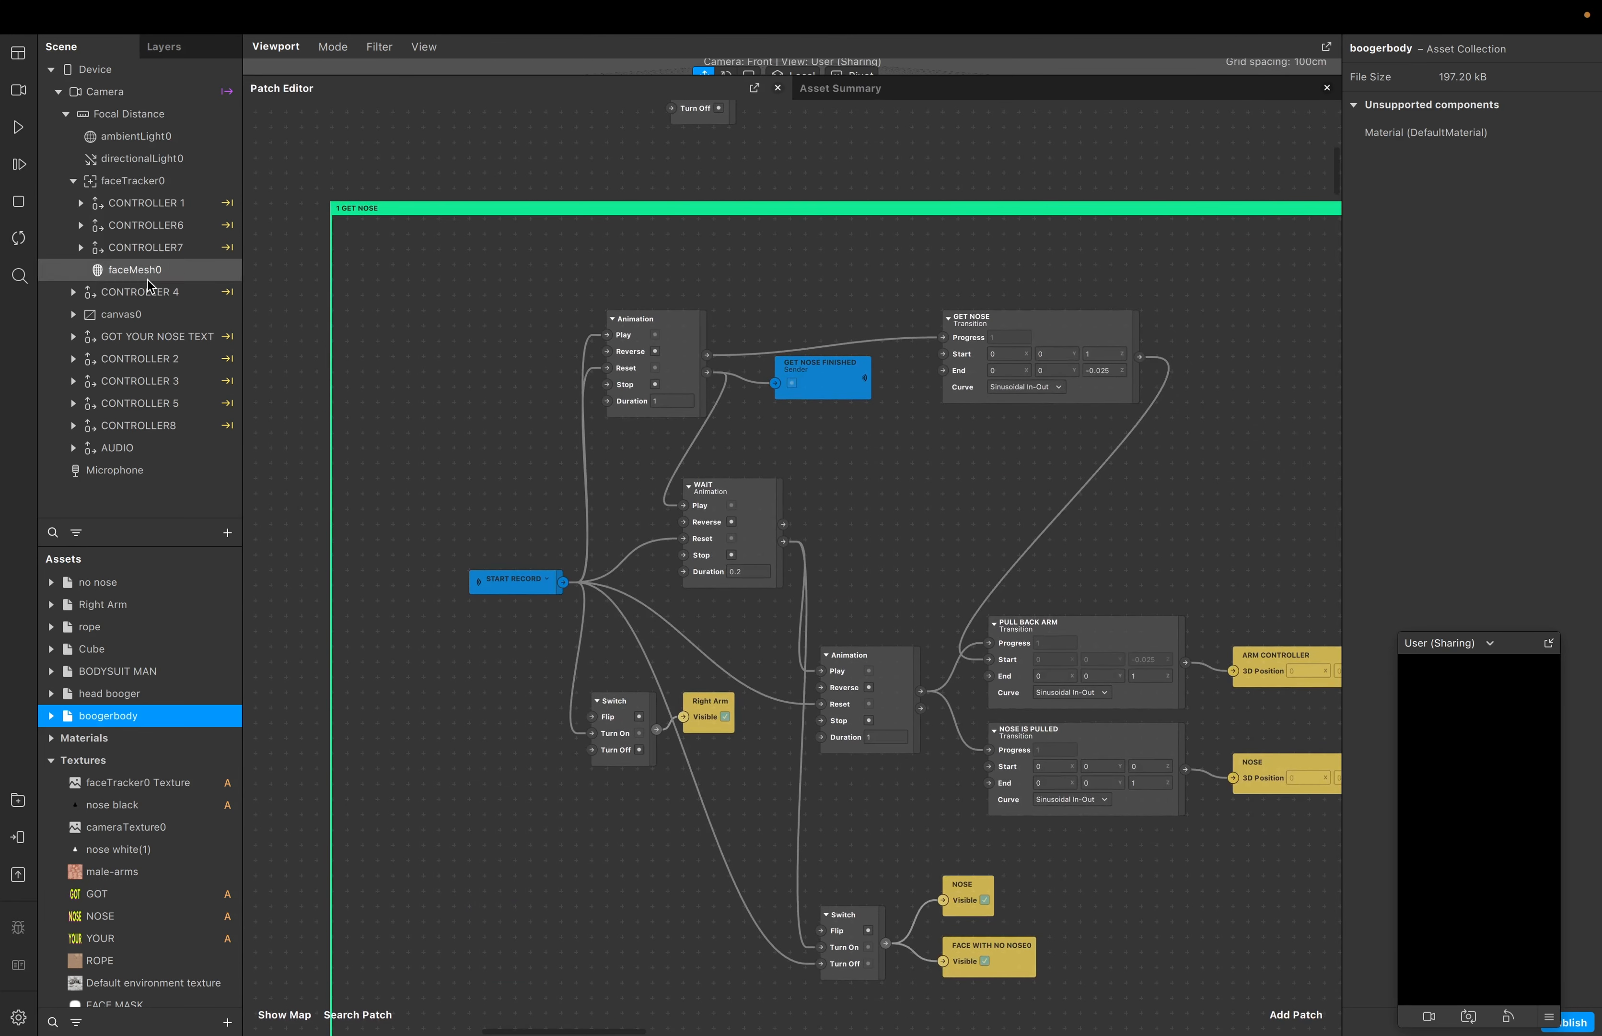
scroll(458, 407, down, 5)
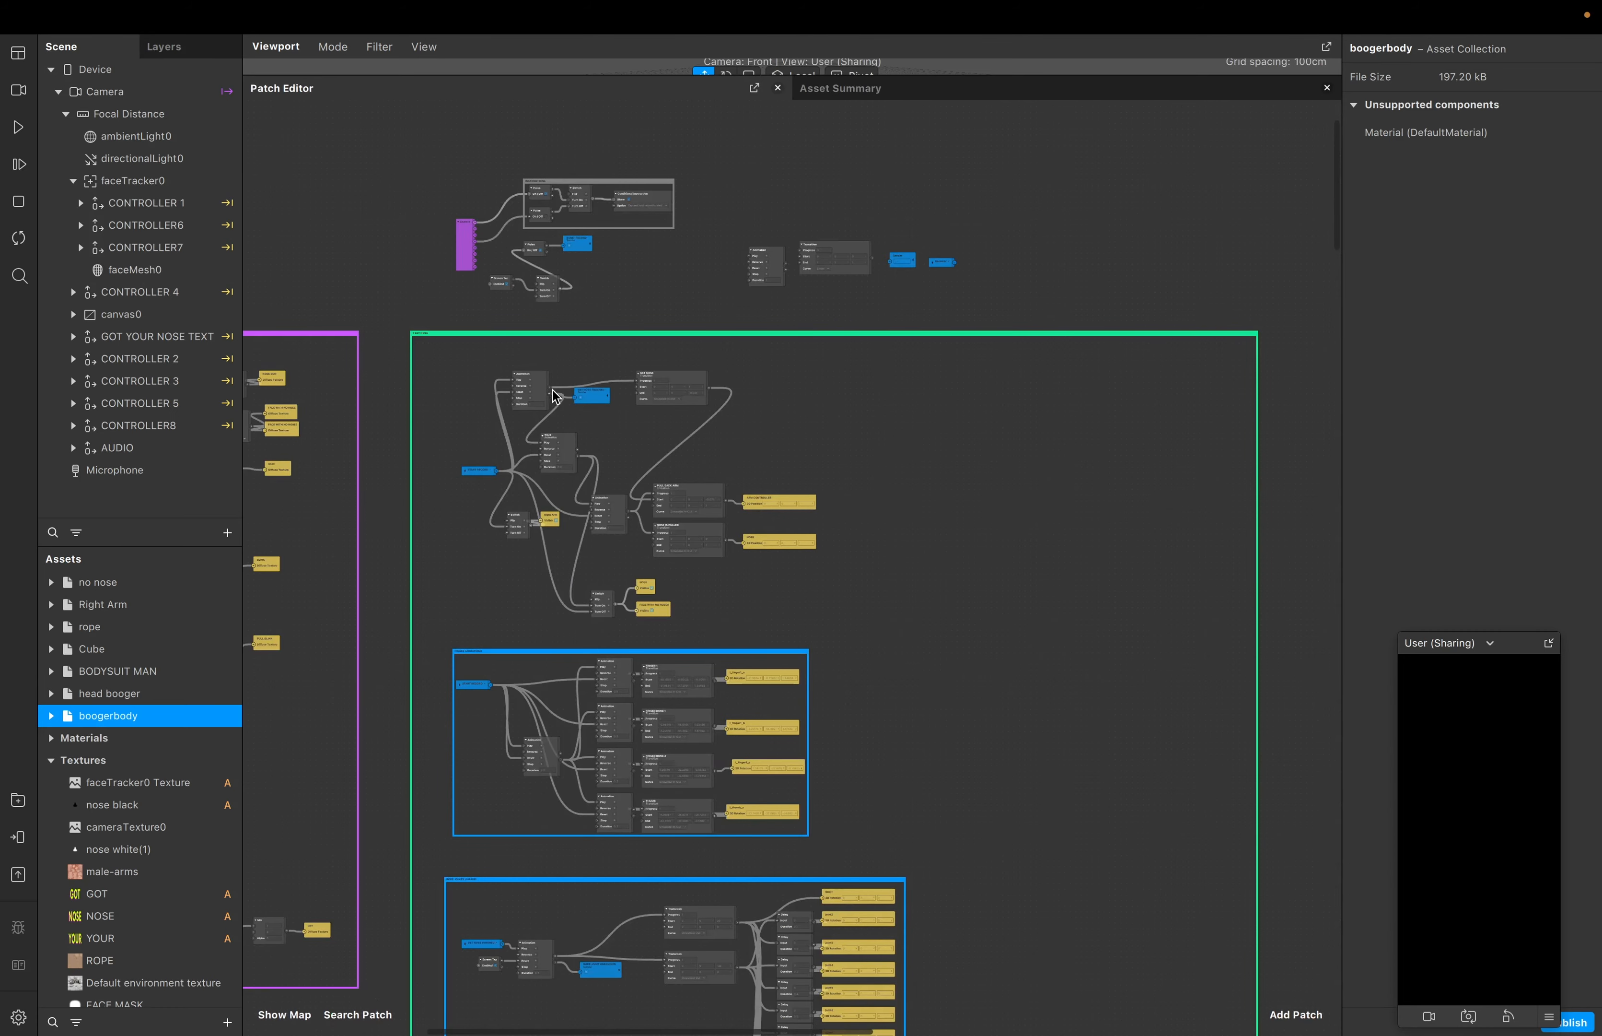
Look over the layout of the large green group and the blue groups nested inside it
scroll(1000, 705, down, 15)
scroll(1000, 705, right, 12)
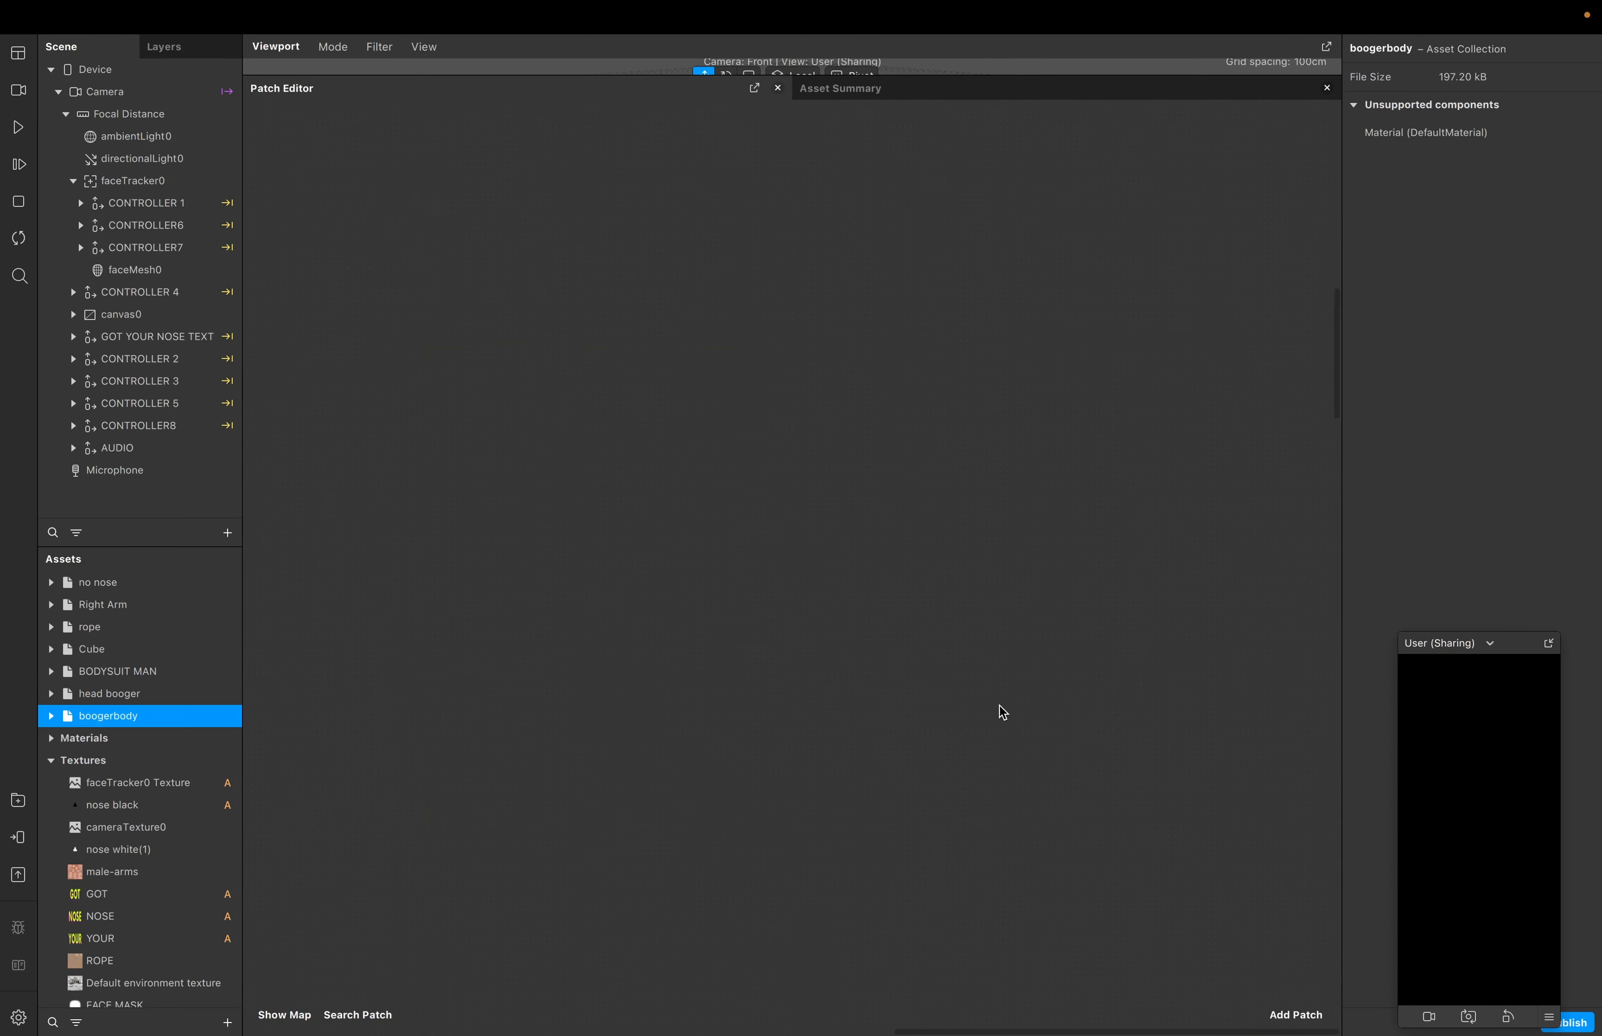
scroll(999, 705, left, 5)
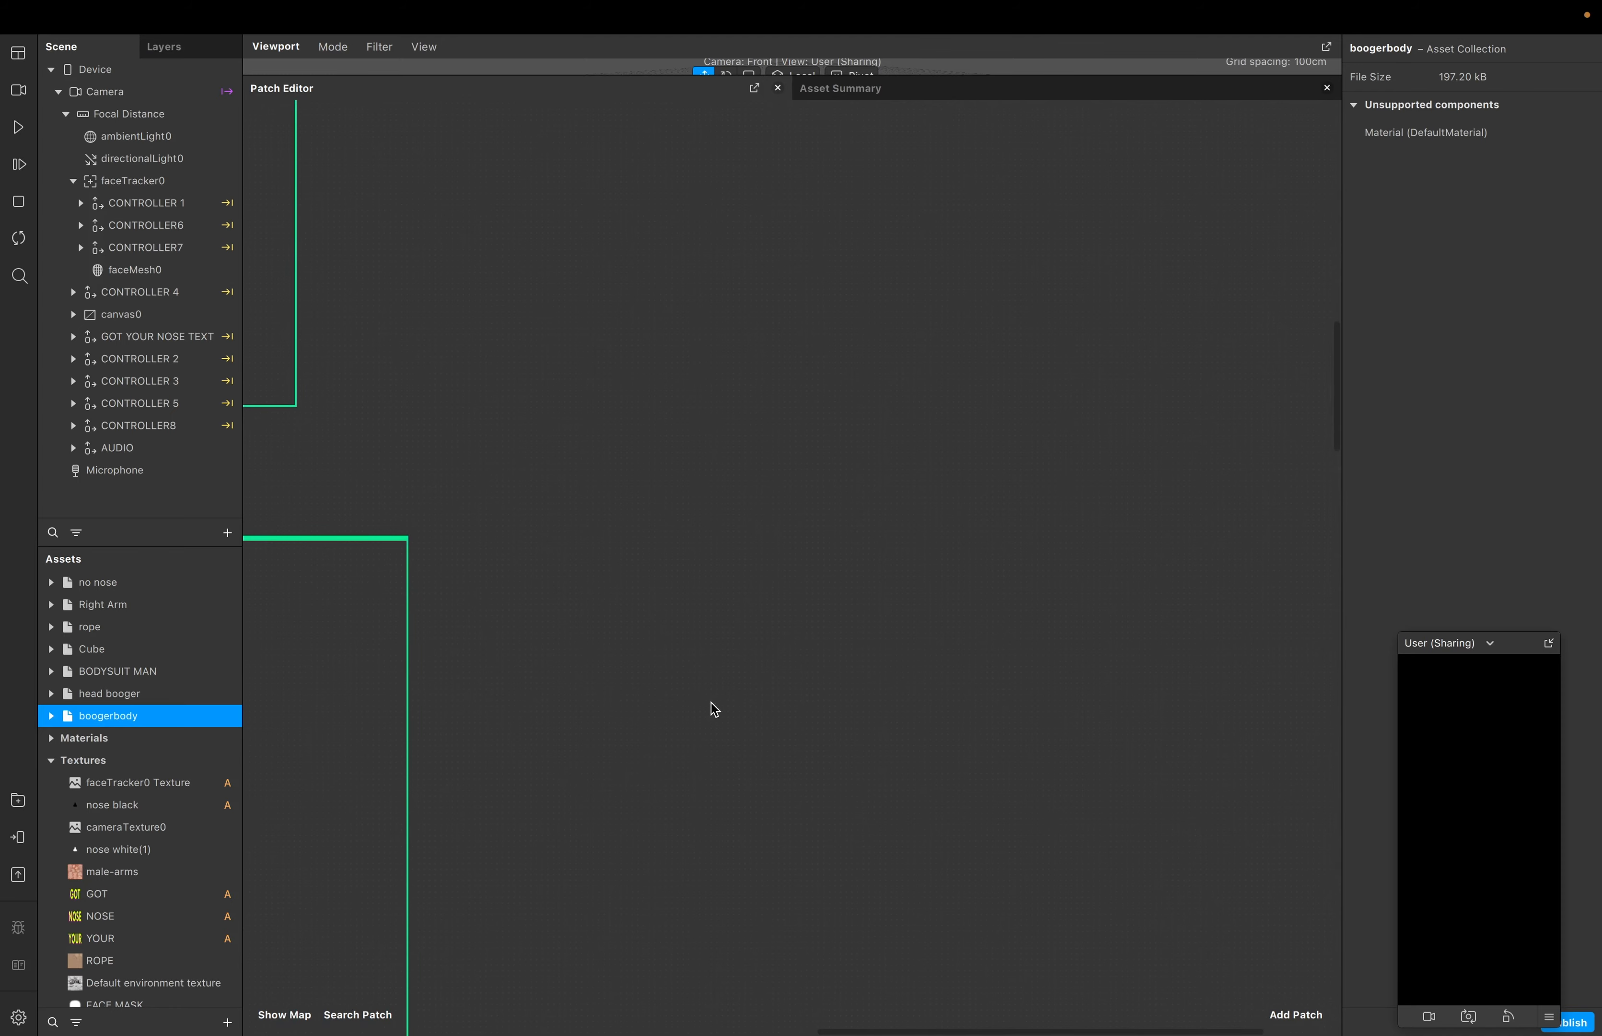
scroll(711, 702, left, 12)
scroll(712, 703, left, 5)
scroll(711, 704, up, 10)
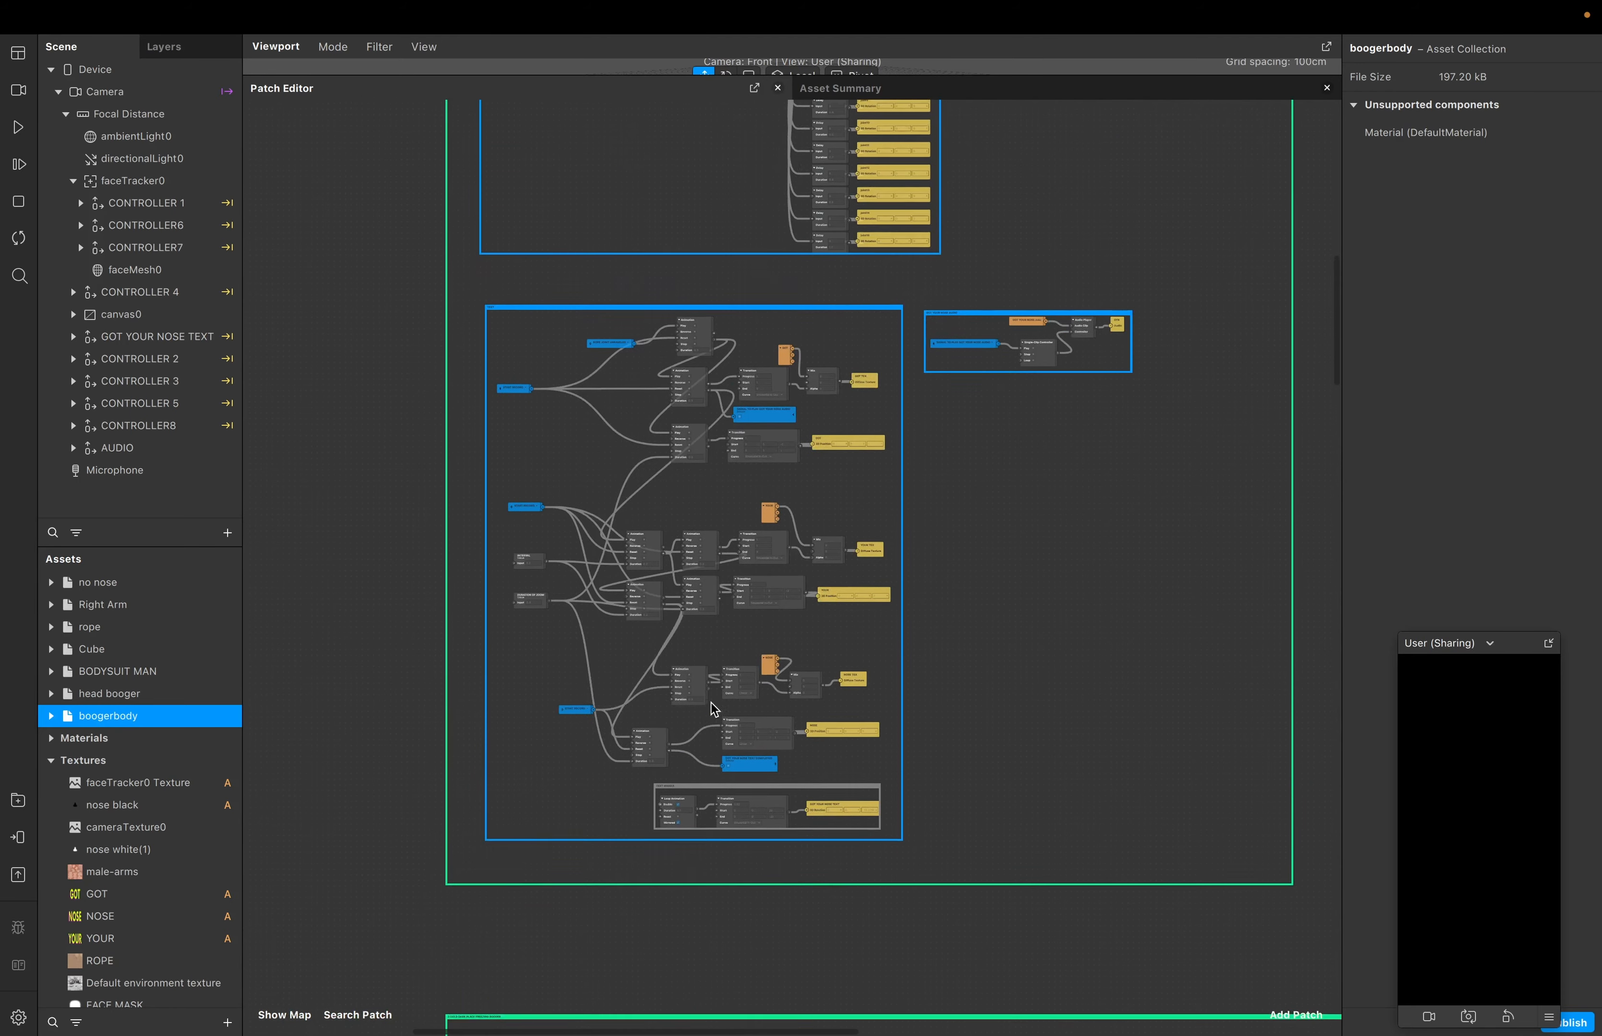
scroll(712, 707, up, 10)
scroll(712, 707, right, 2)
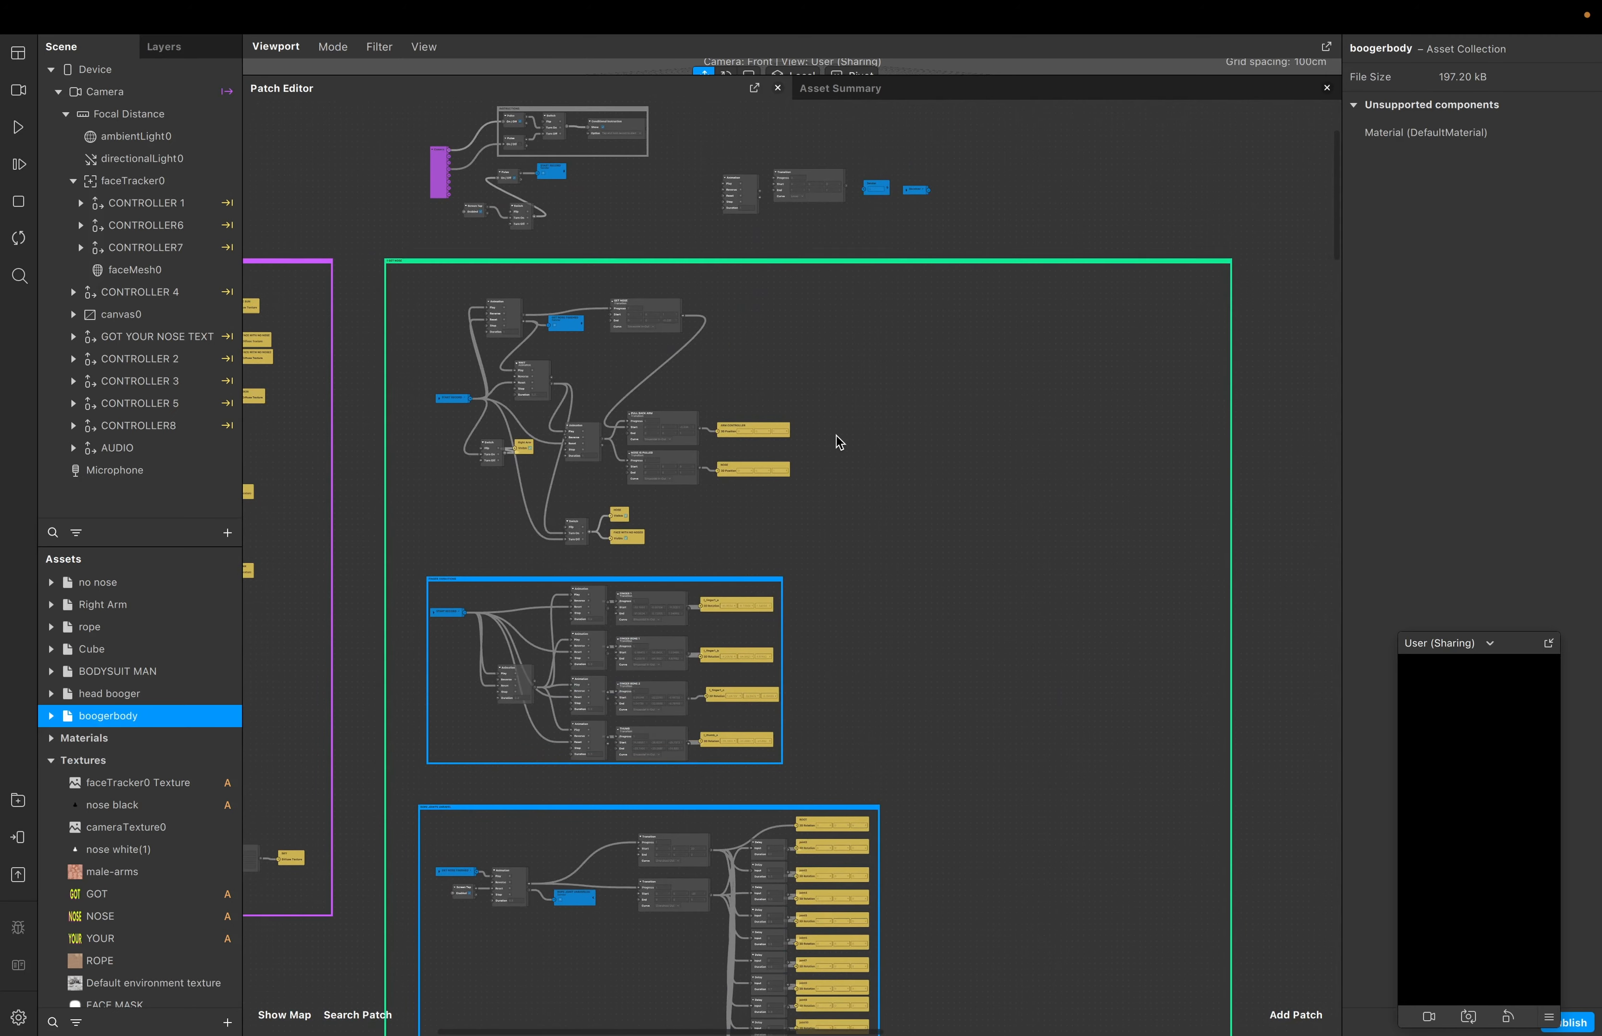
Examine the arm and nose Transition patches, the visibility Switches and the finger animation group close up
scroll(527, 354, up, 5)
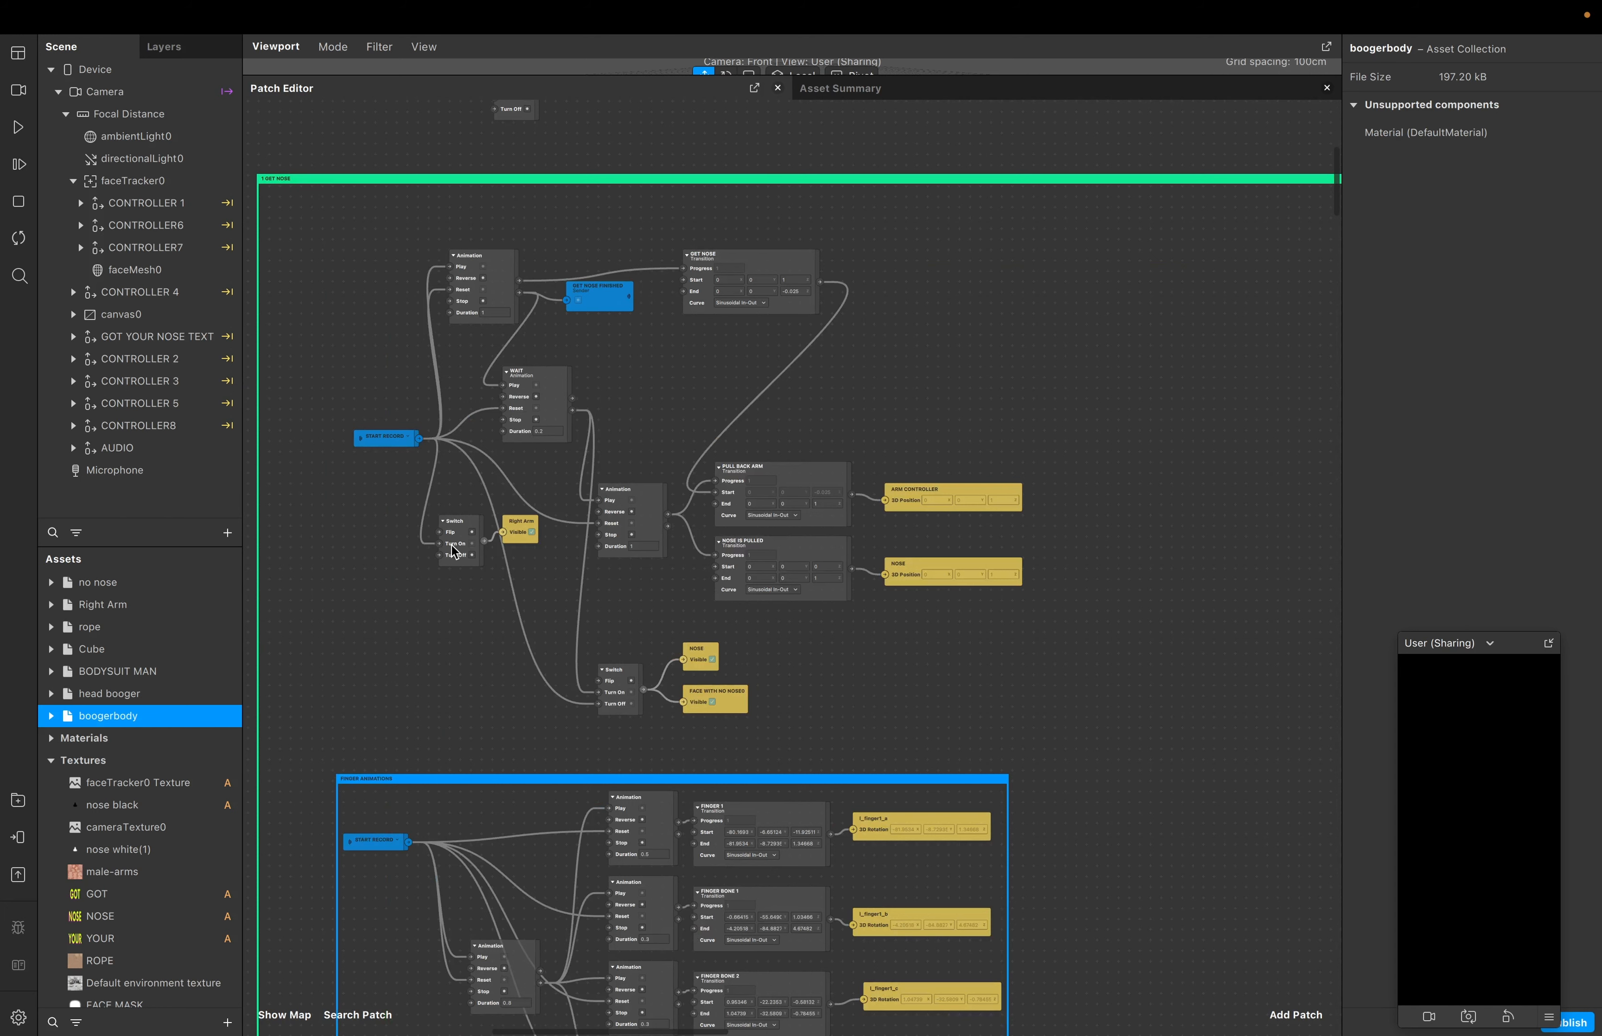
scroll(453, 549, down, 3)
scroll(453, 549, left, 3)
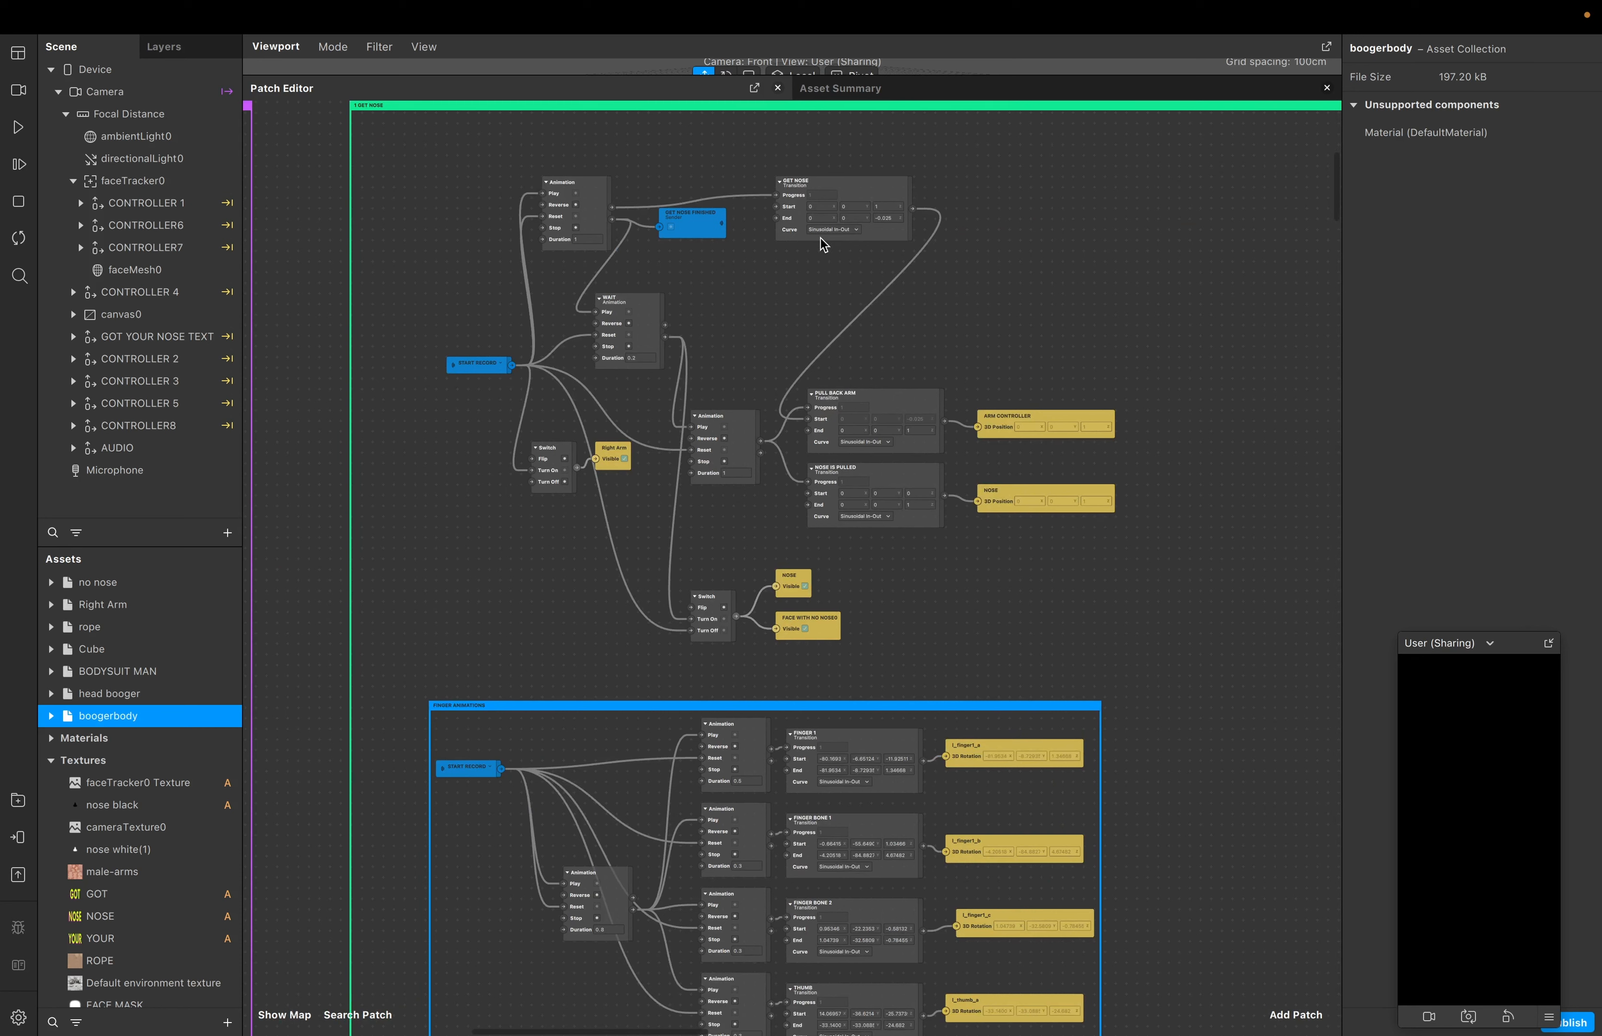
scroll(647, 276, right, 5)
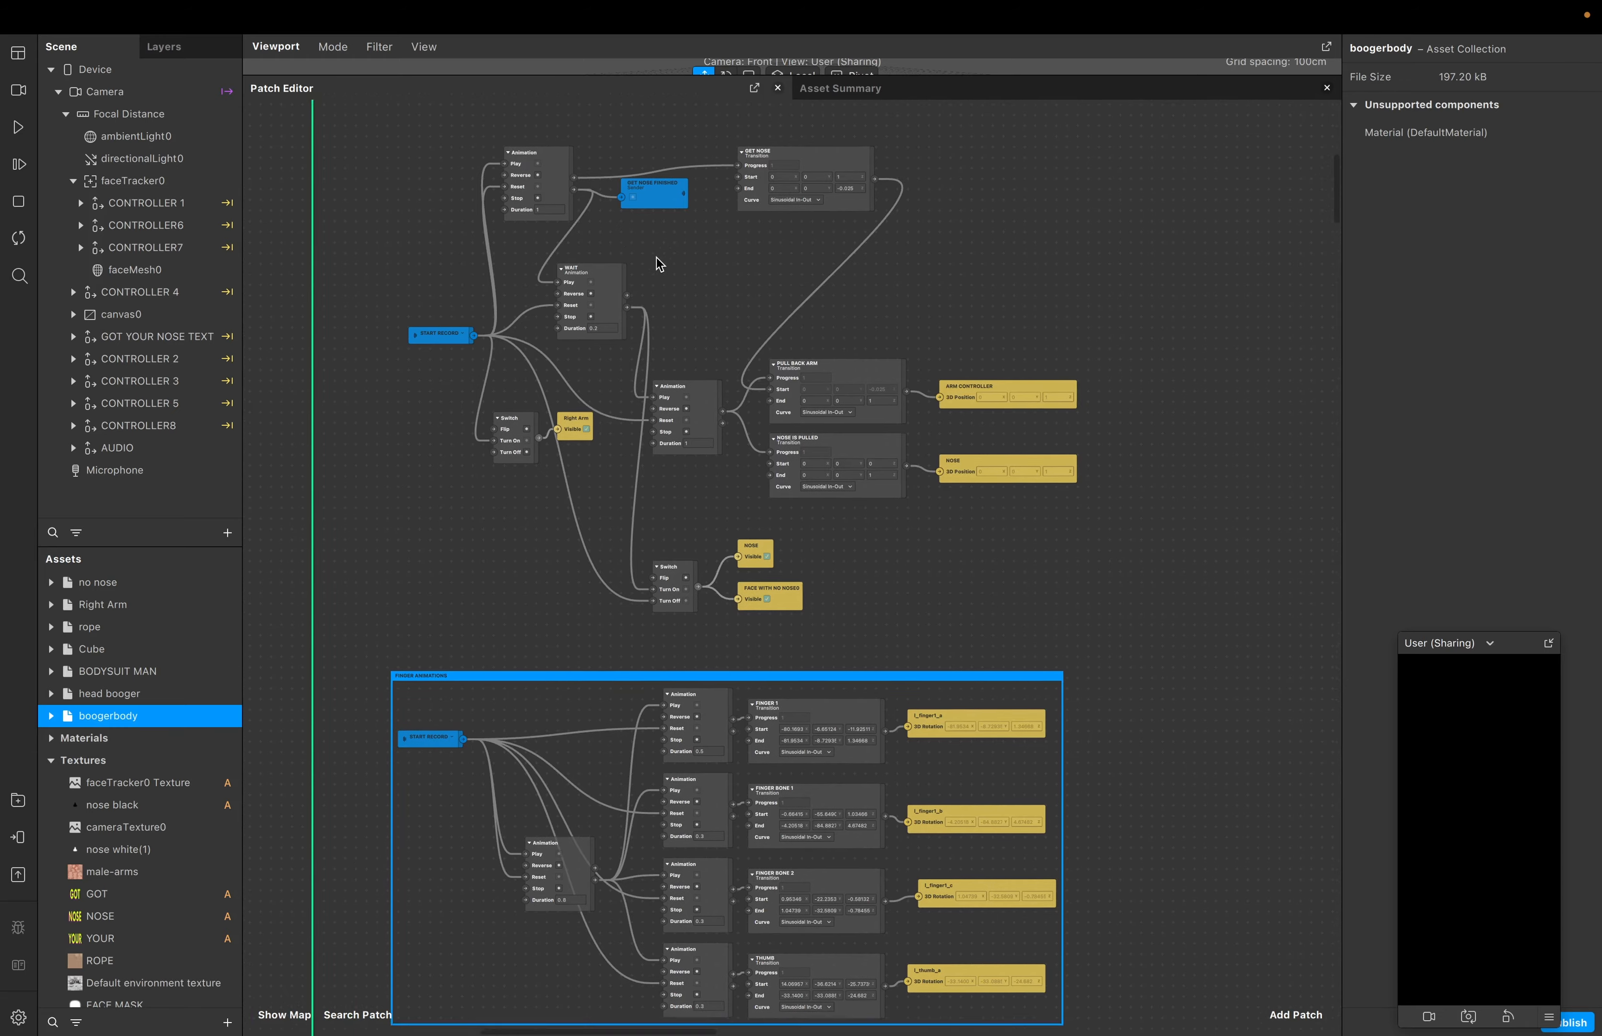
scroll(648, 276, down, 5)
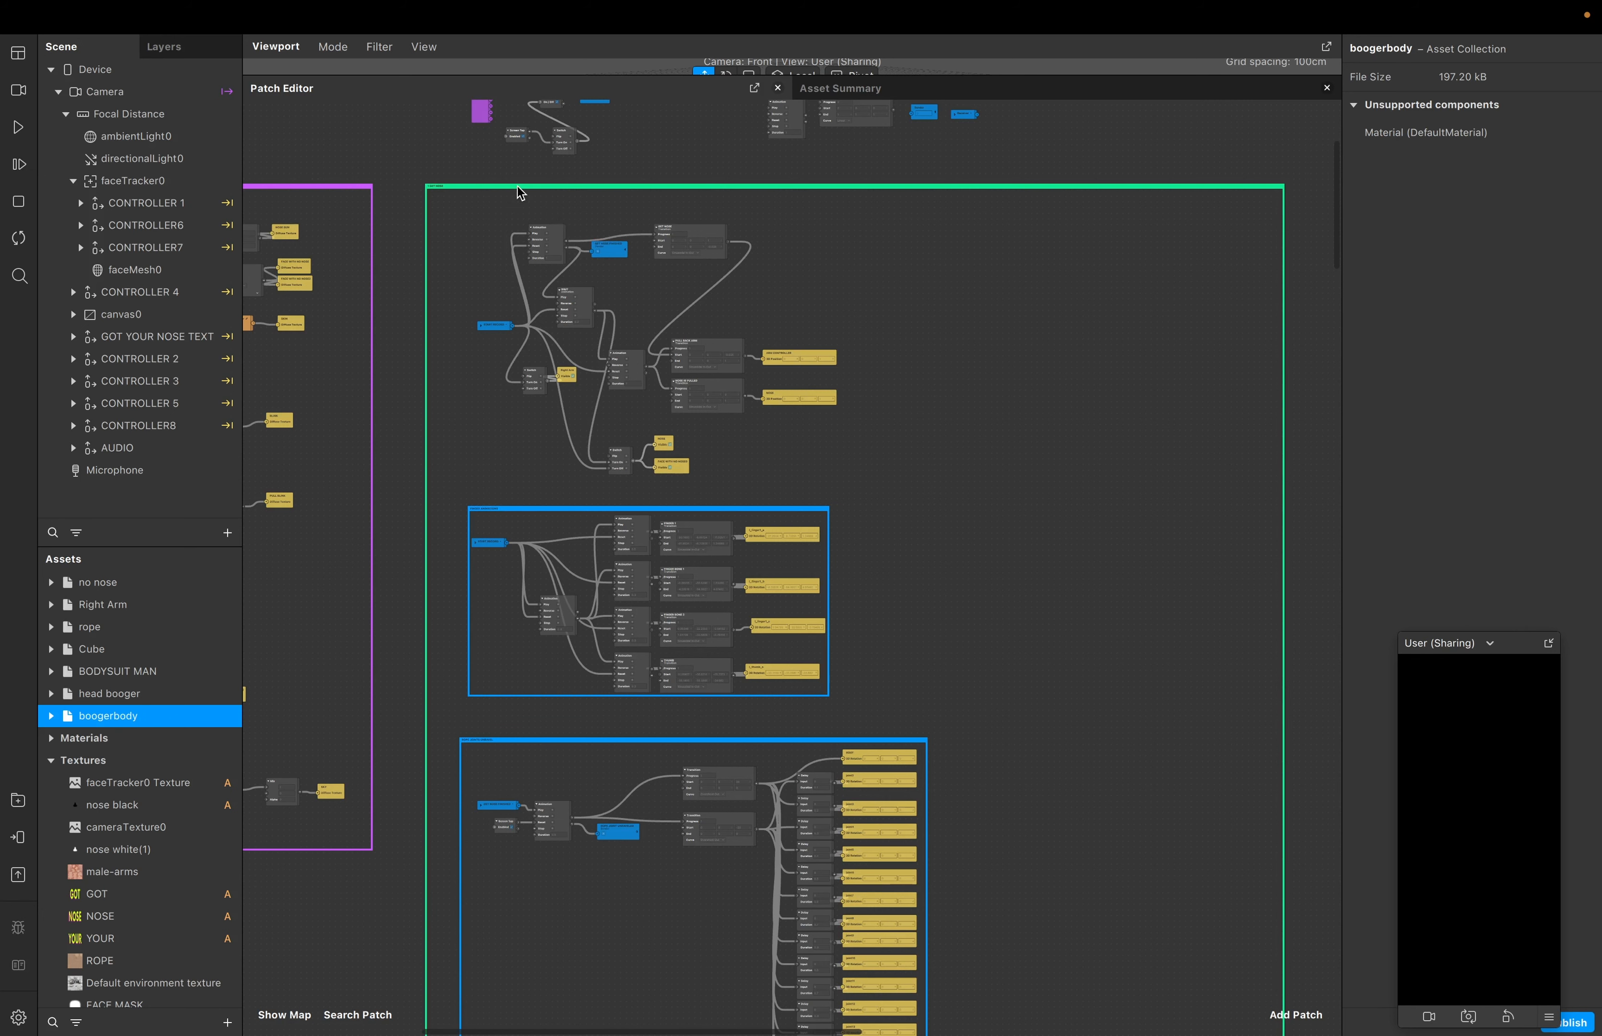
scroll(517, 187, up, 2)
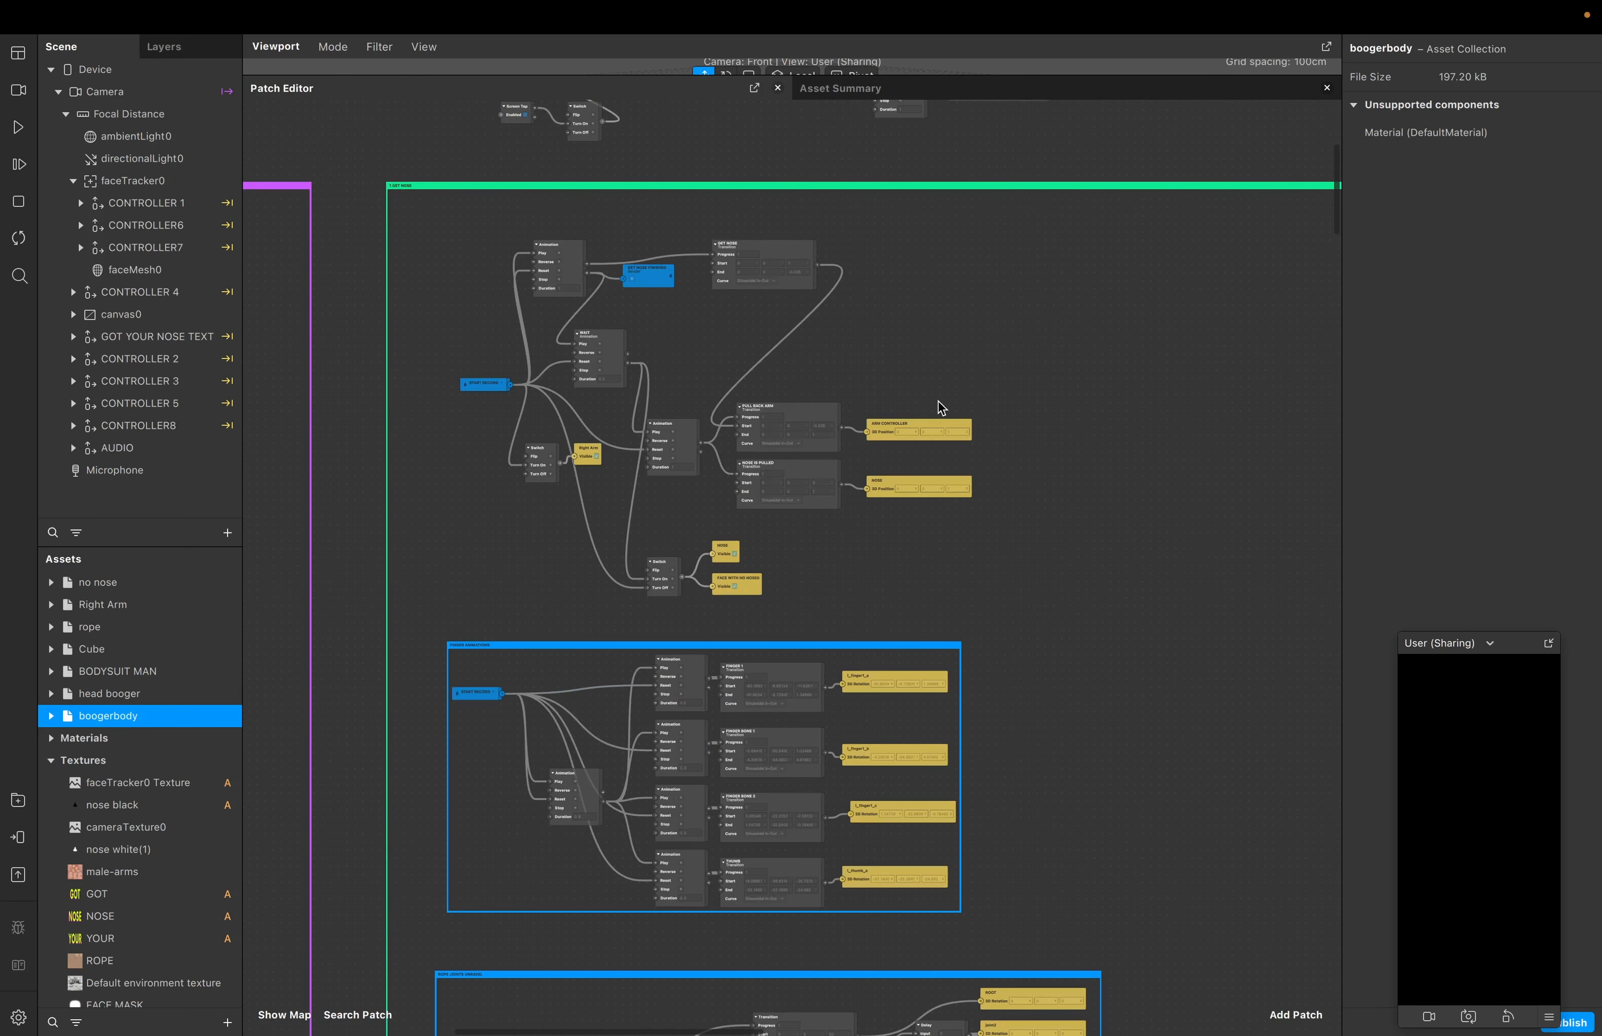
Look through the nested groups below the finger animations and the next green group of the patch graph
scroll(929, 491, down, 10)
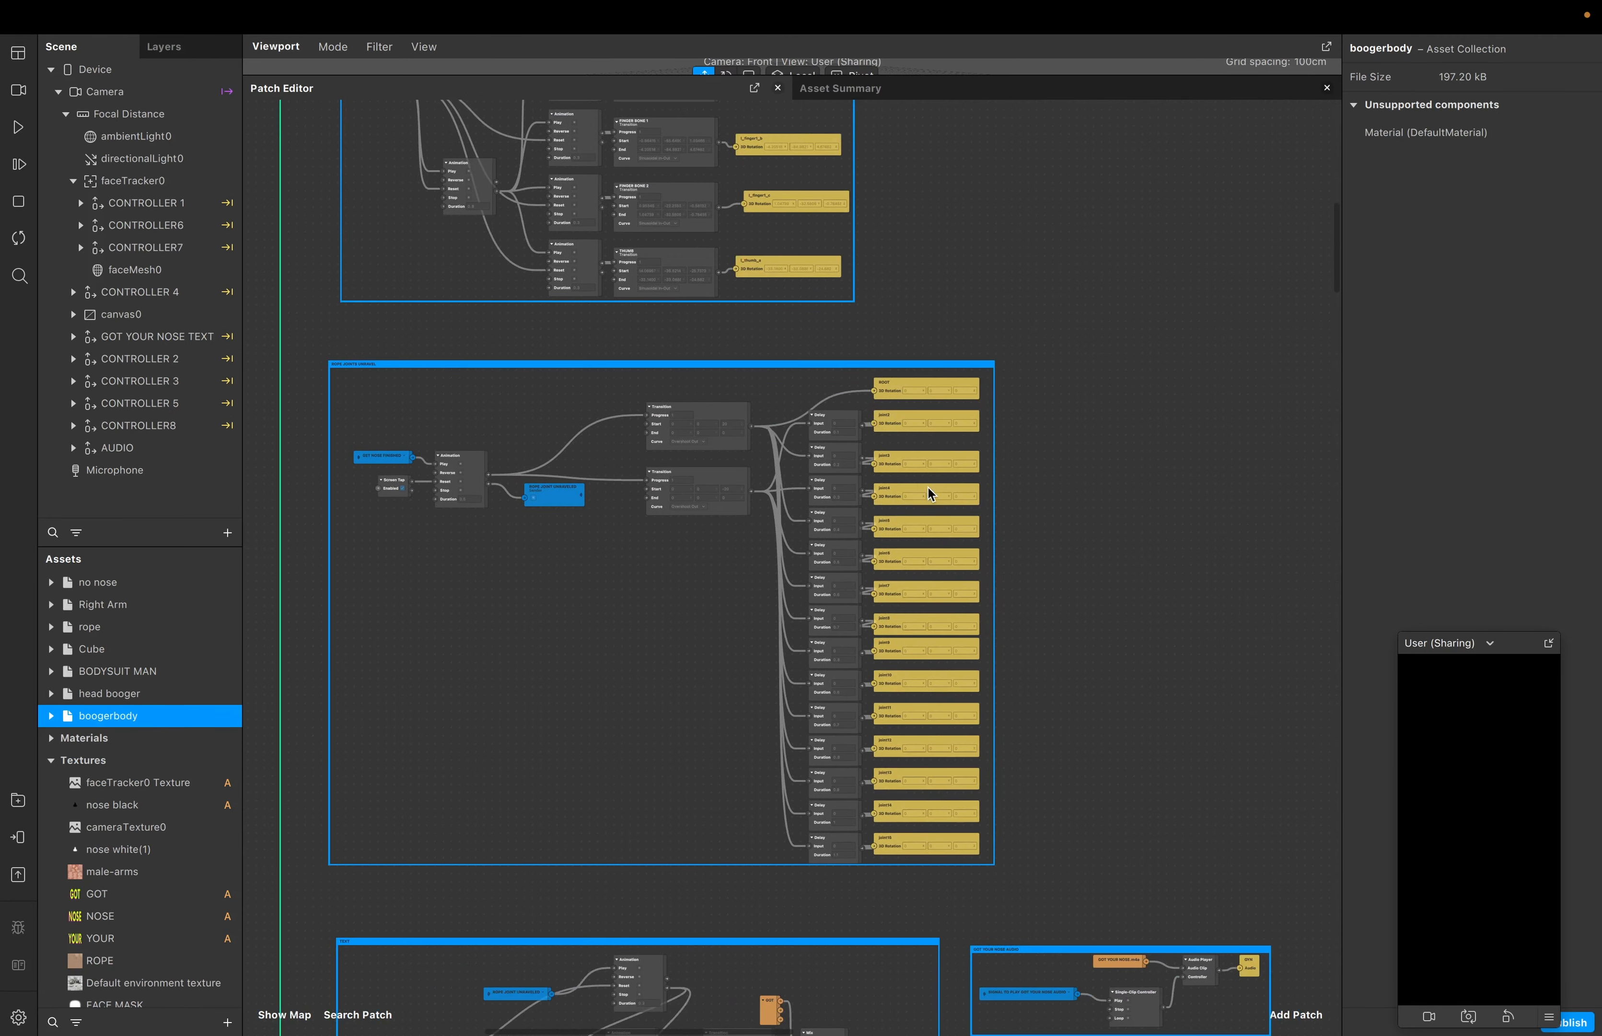
scroll(928, 487, down, 6)
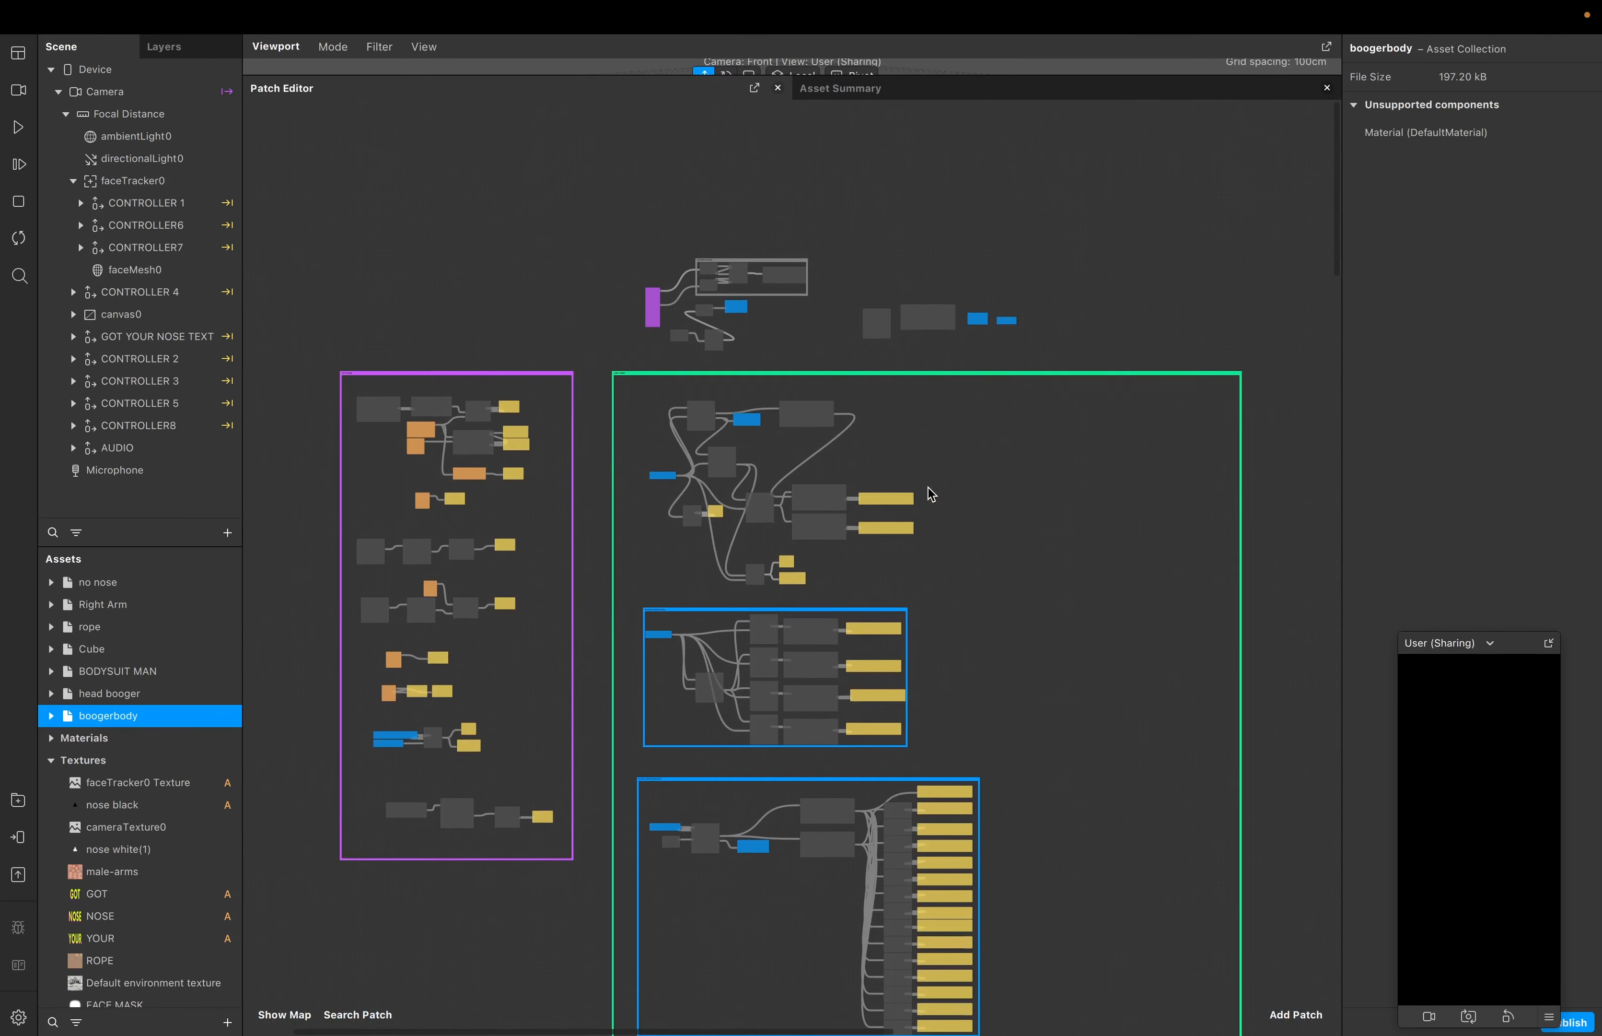
scroll(927, 487, down, 8)
scroll(928, 486, right, 3)
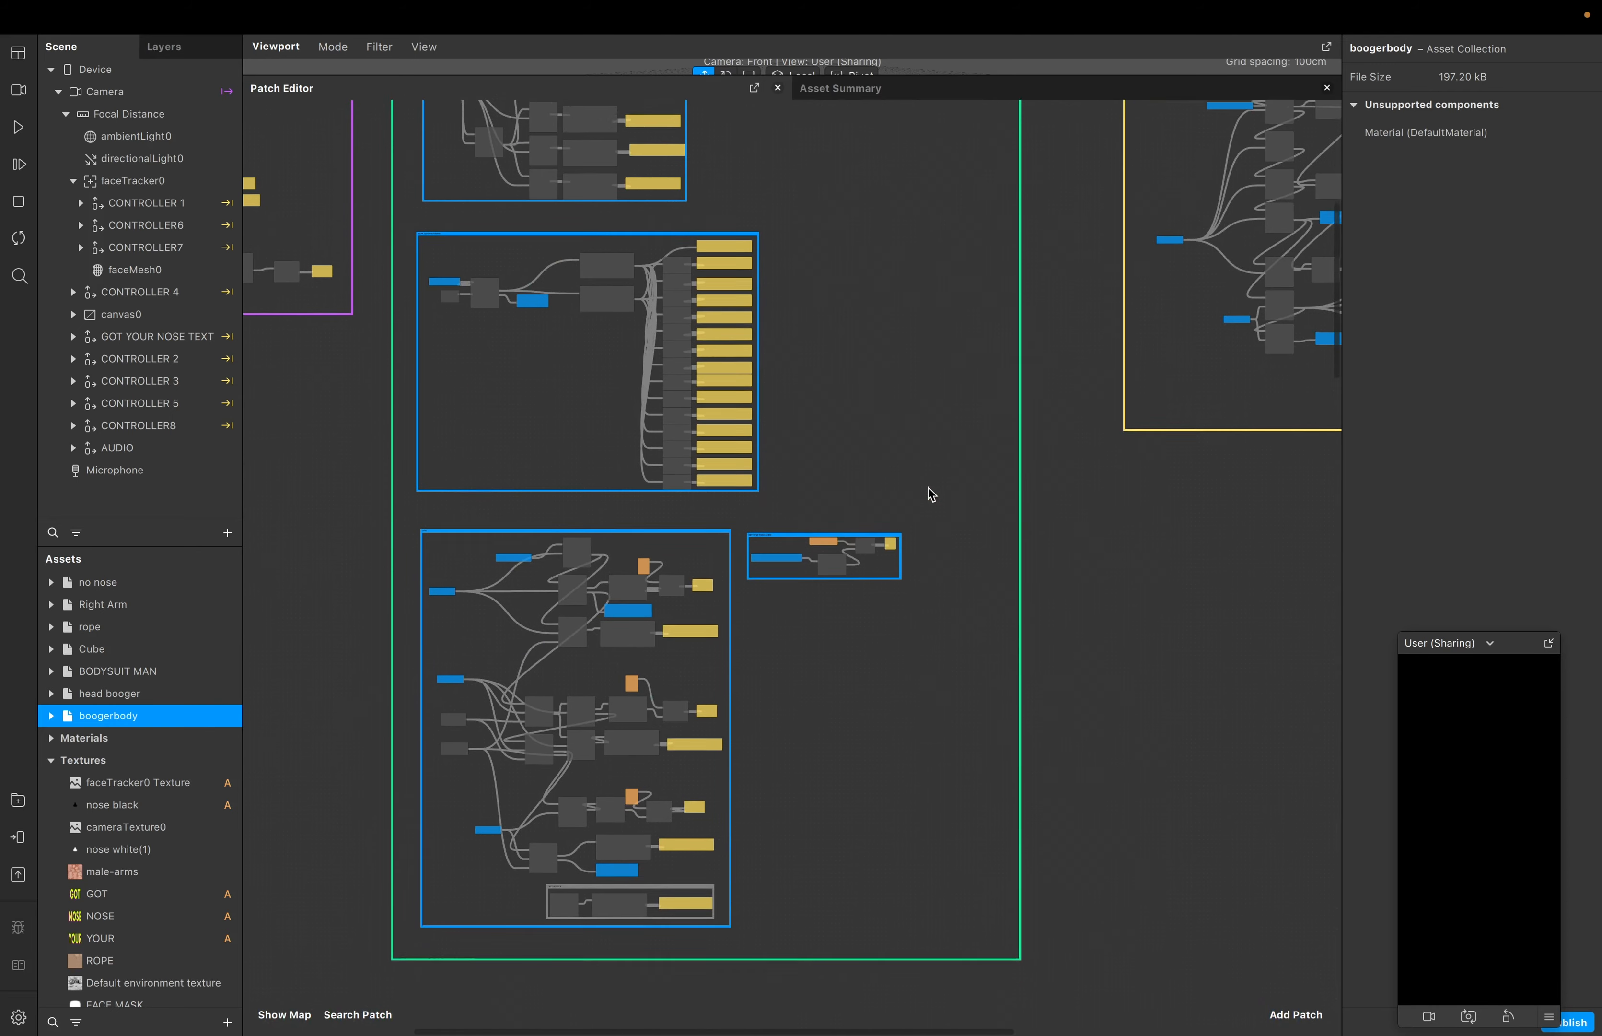
scroll(734, 491, down, 5)
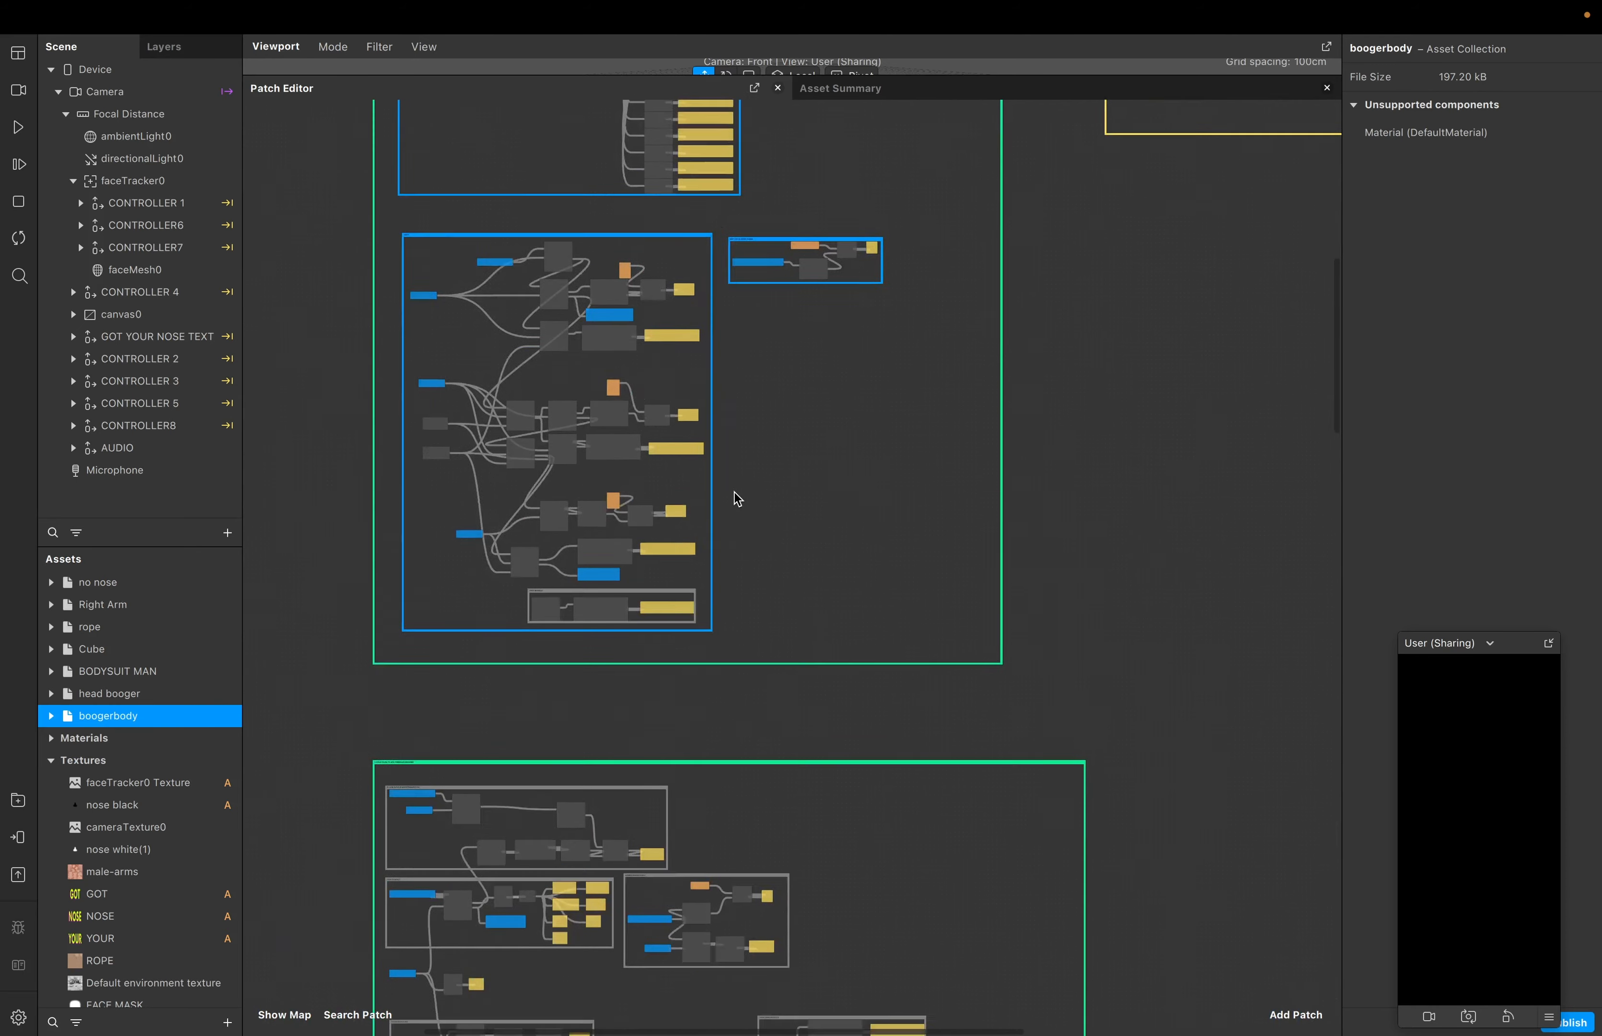
scroll(738, 498, down, 8)
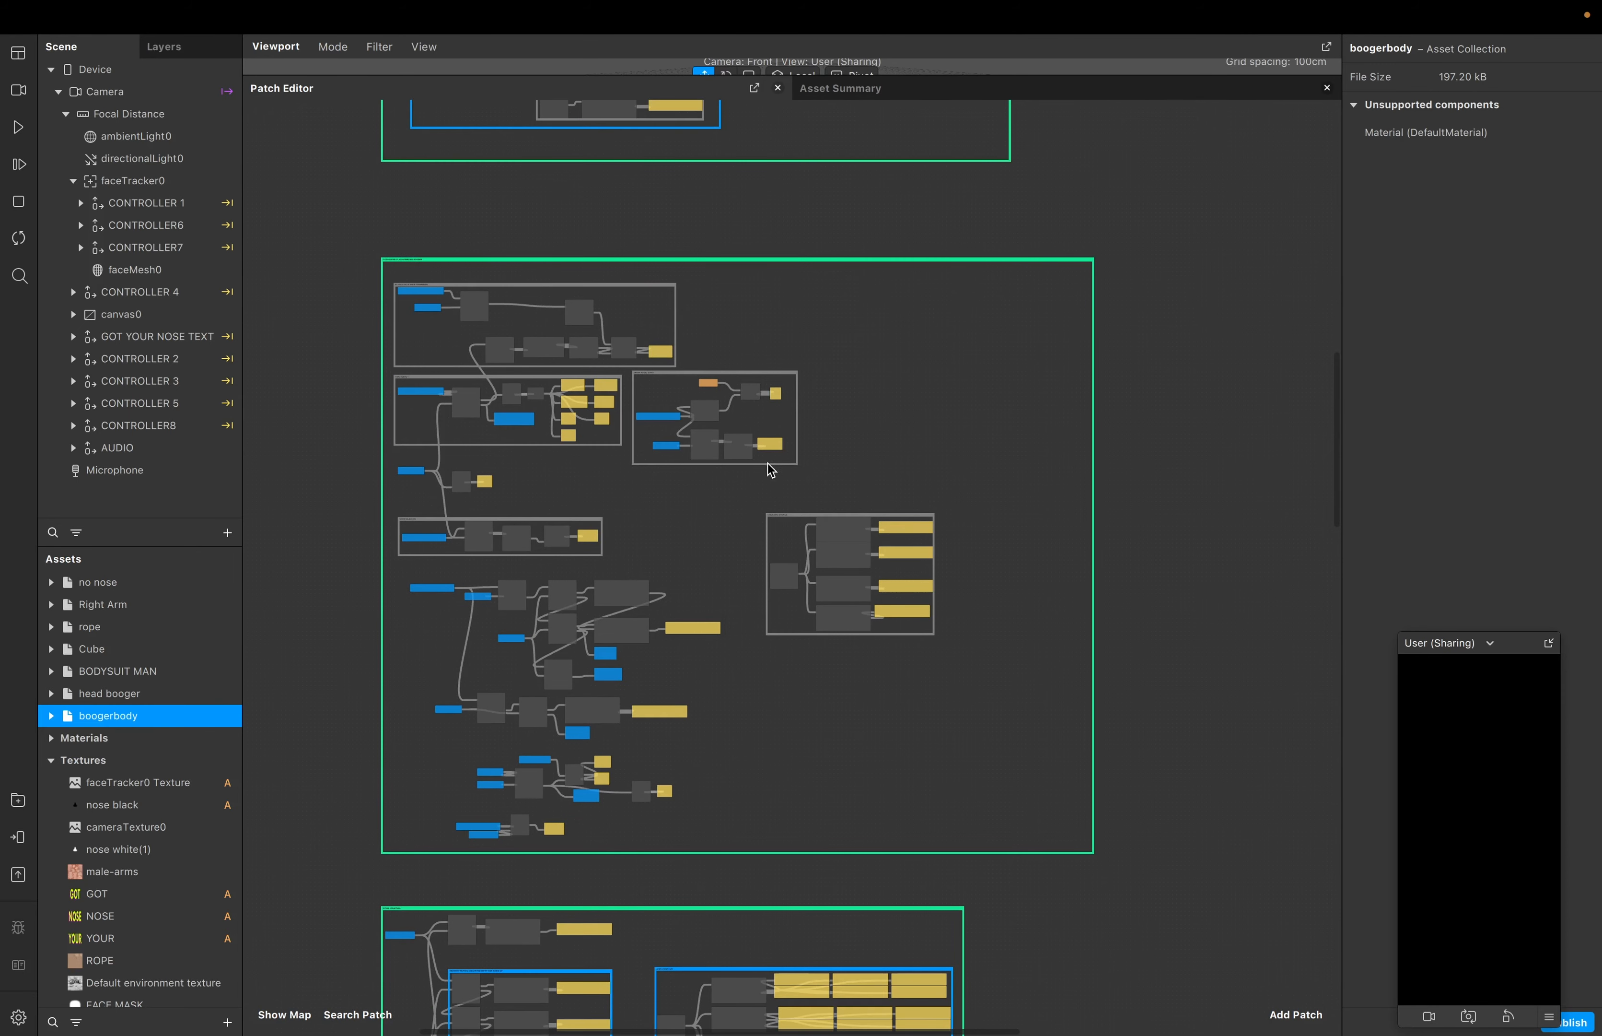
scroll(748, 457, up, 15)
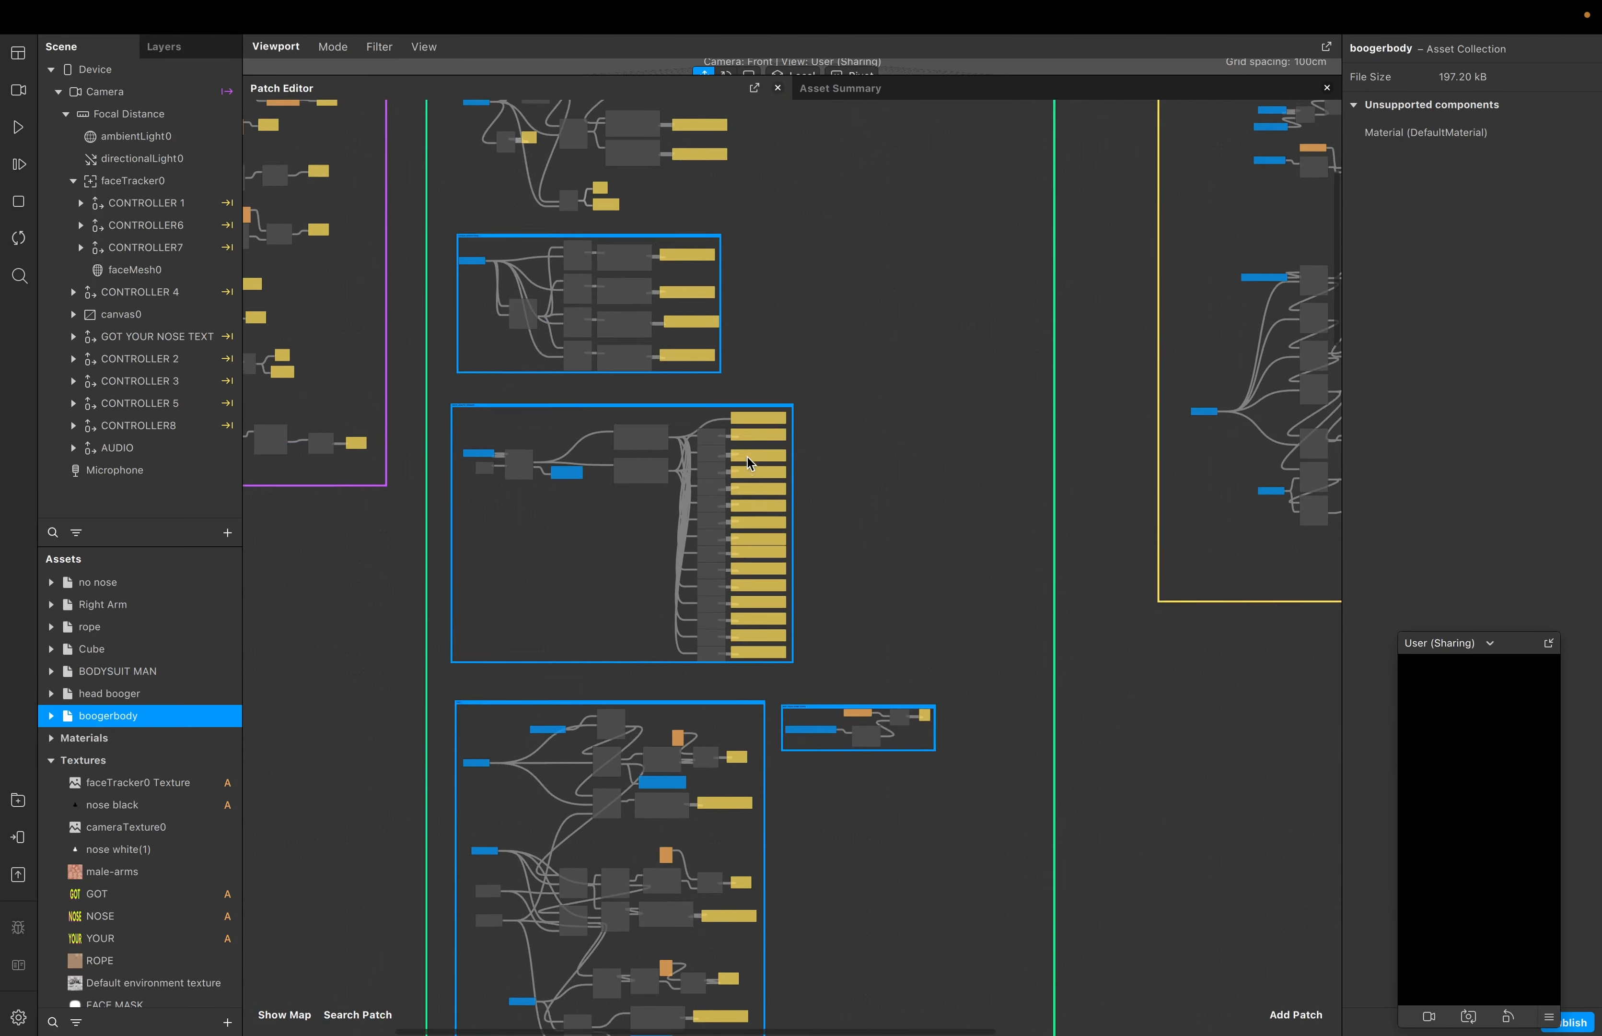
Return to the GET NOSE patches and review them together with the finger animation group
ctrl+scroll(748, 458, up, 5)
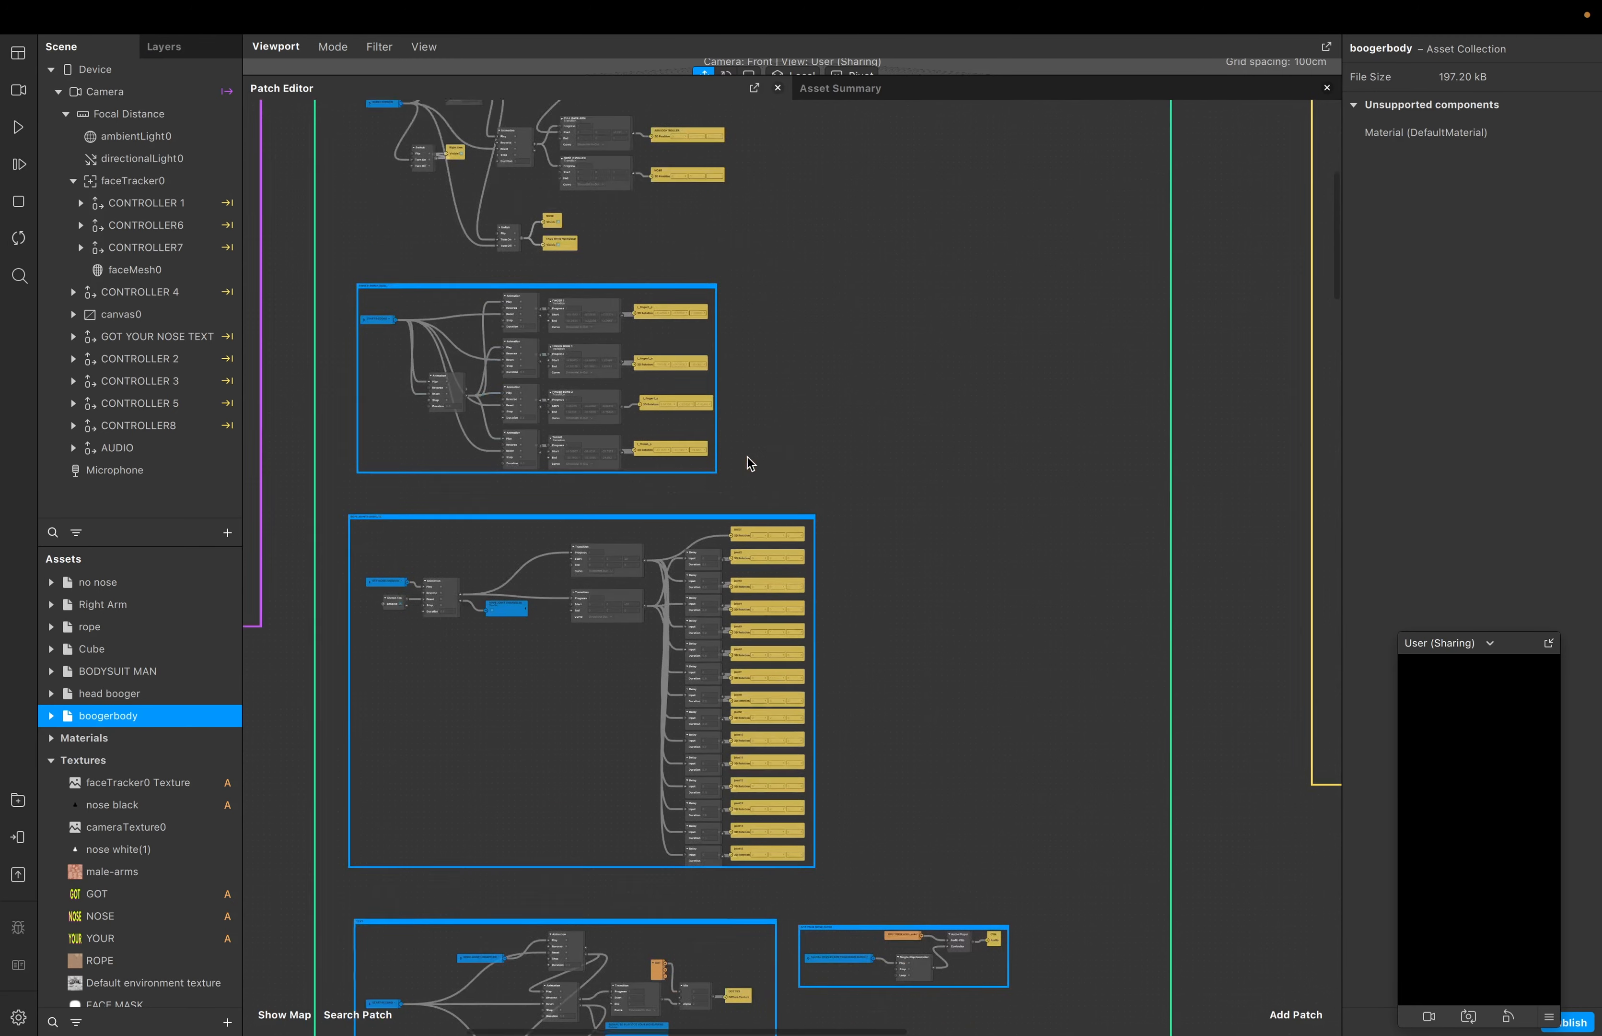
scroll(748, 457, up, 4)
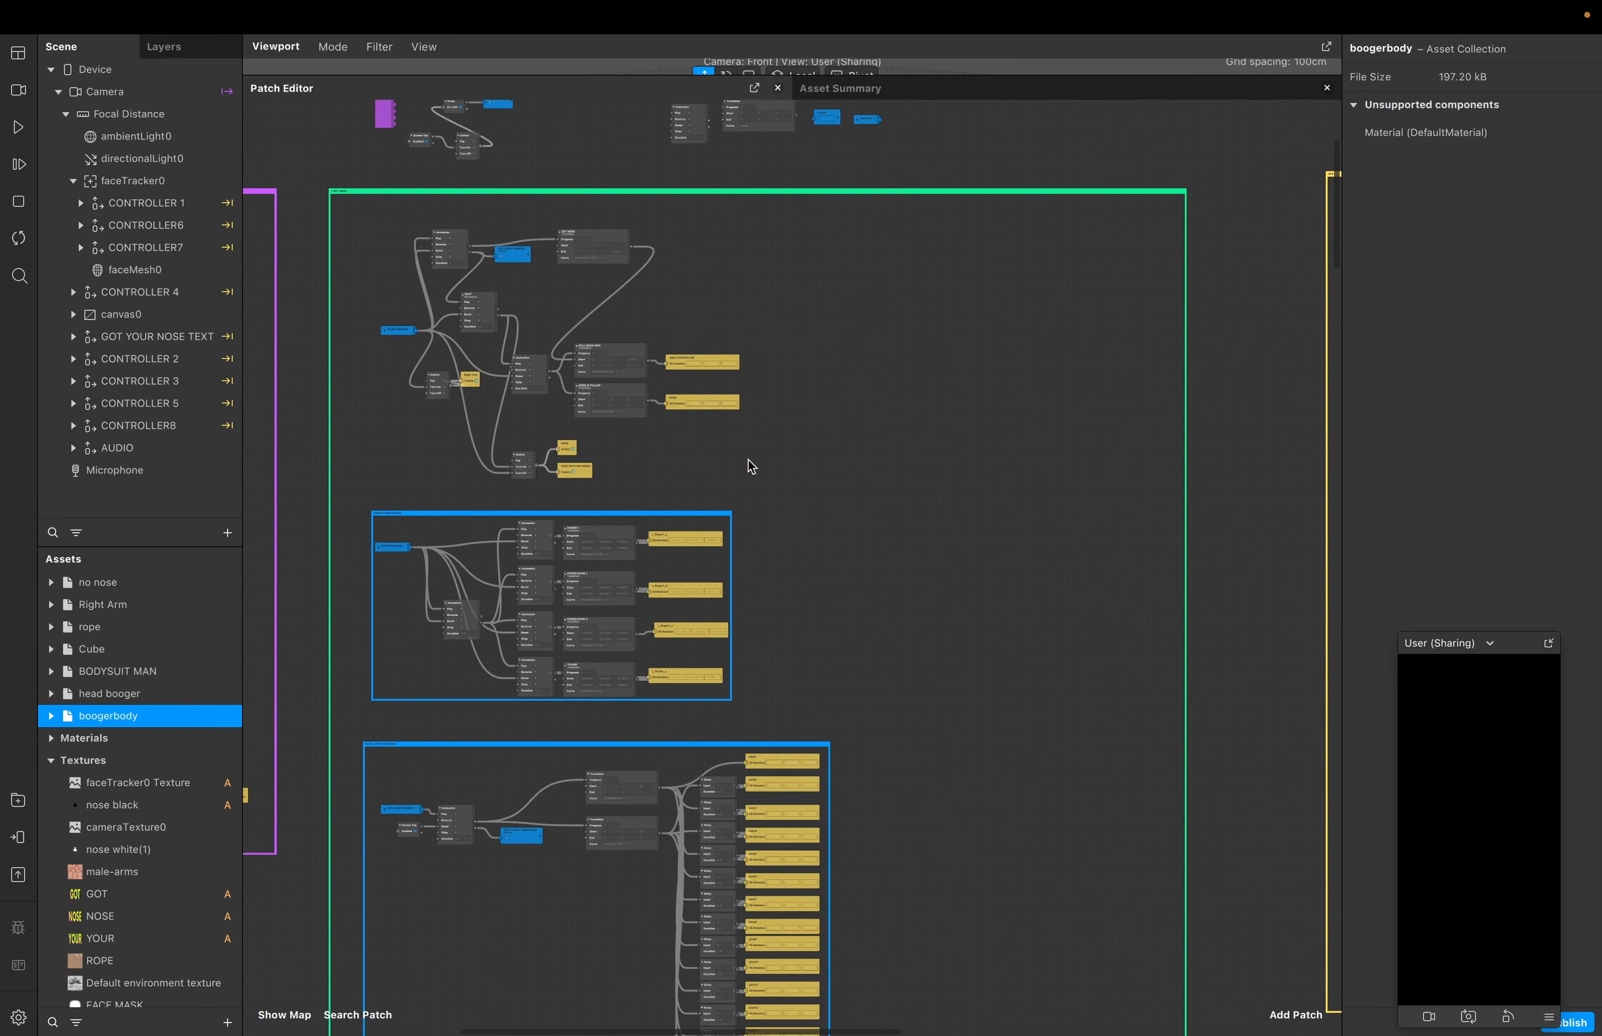
ctrl+scroll(751, 465, up, 3)
scroll(745, 458, left, 4)
scroll(745, 458, down, 2)
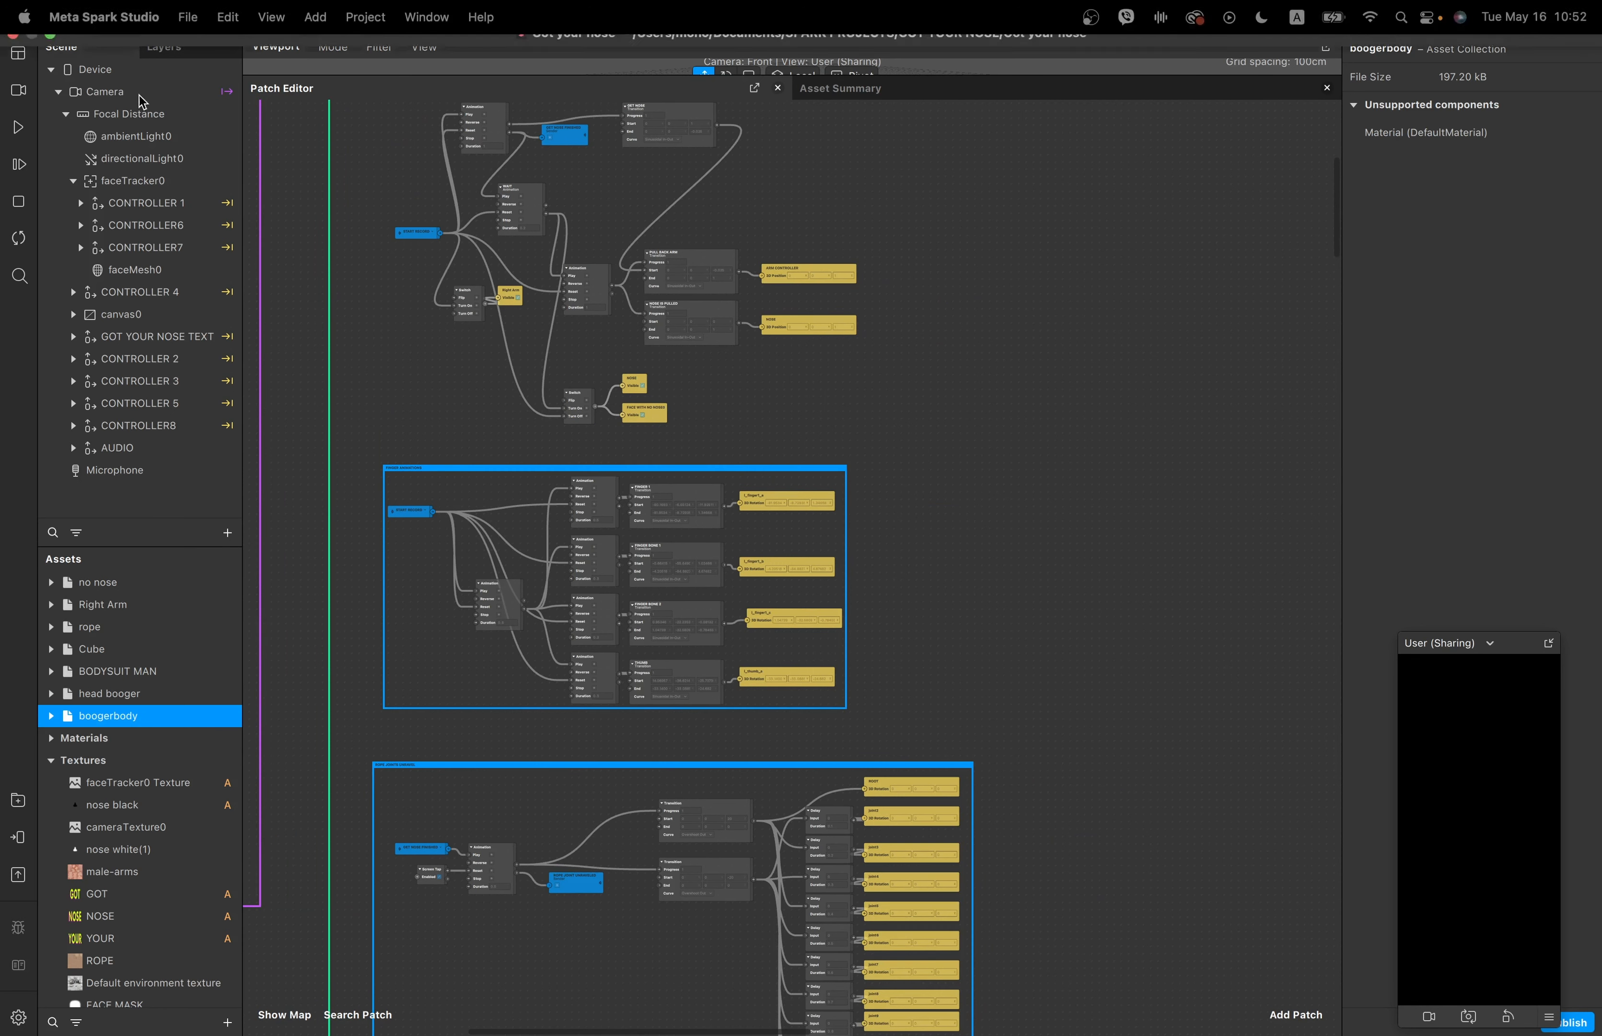
scroll(544, 213, up, 3)
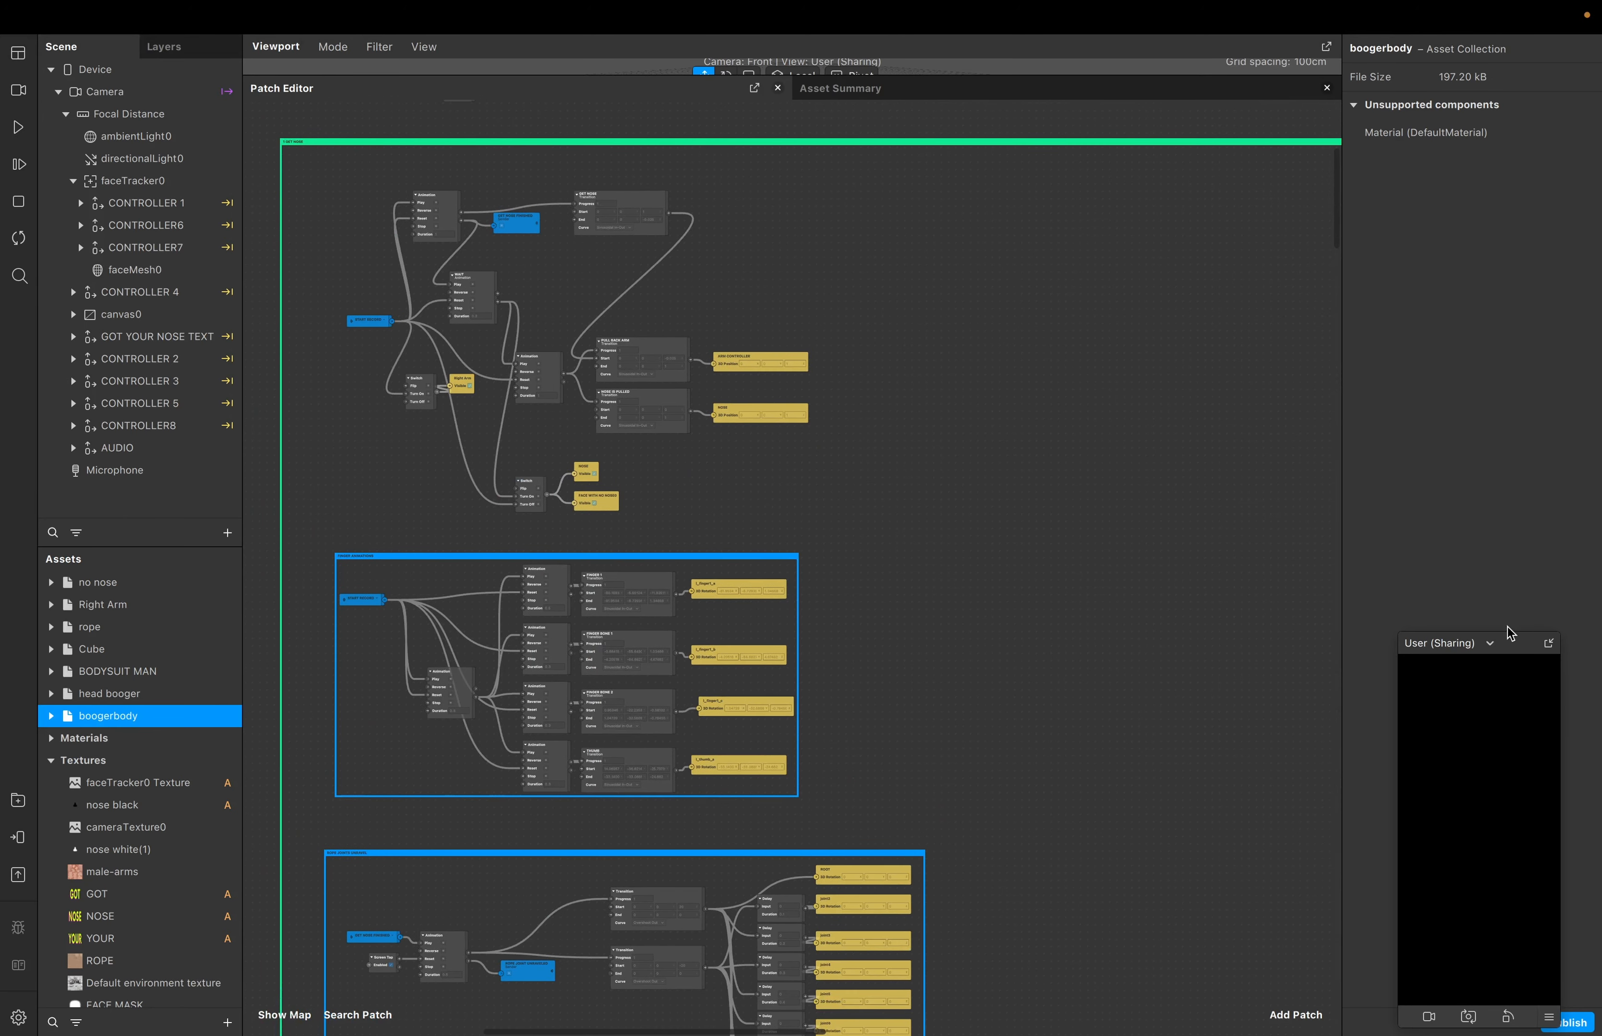
Enlarge the floating User (Sharing) preview and place it over the empty area below the asset properties
drag(1527, 648, 1521, 292)
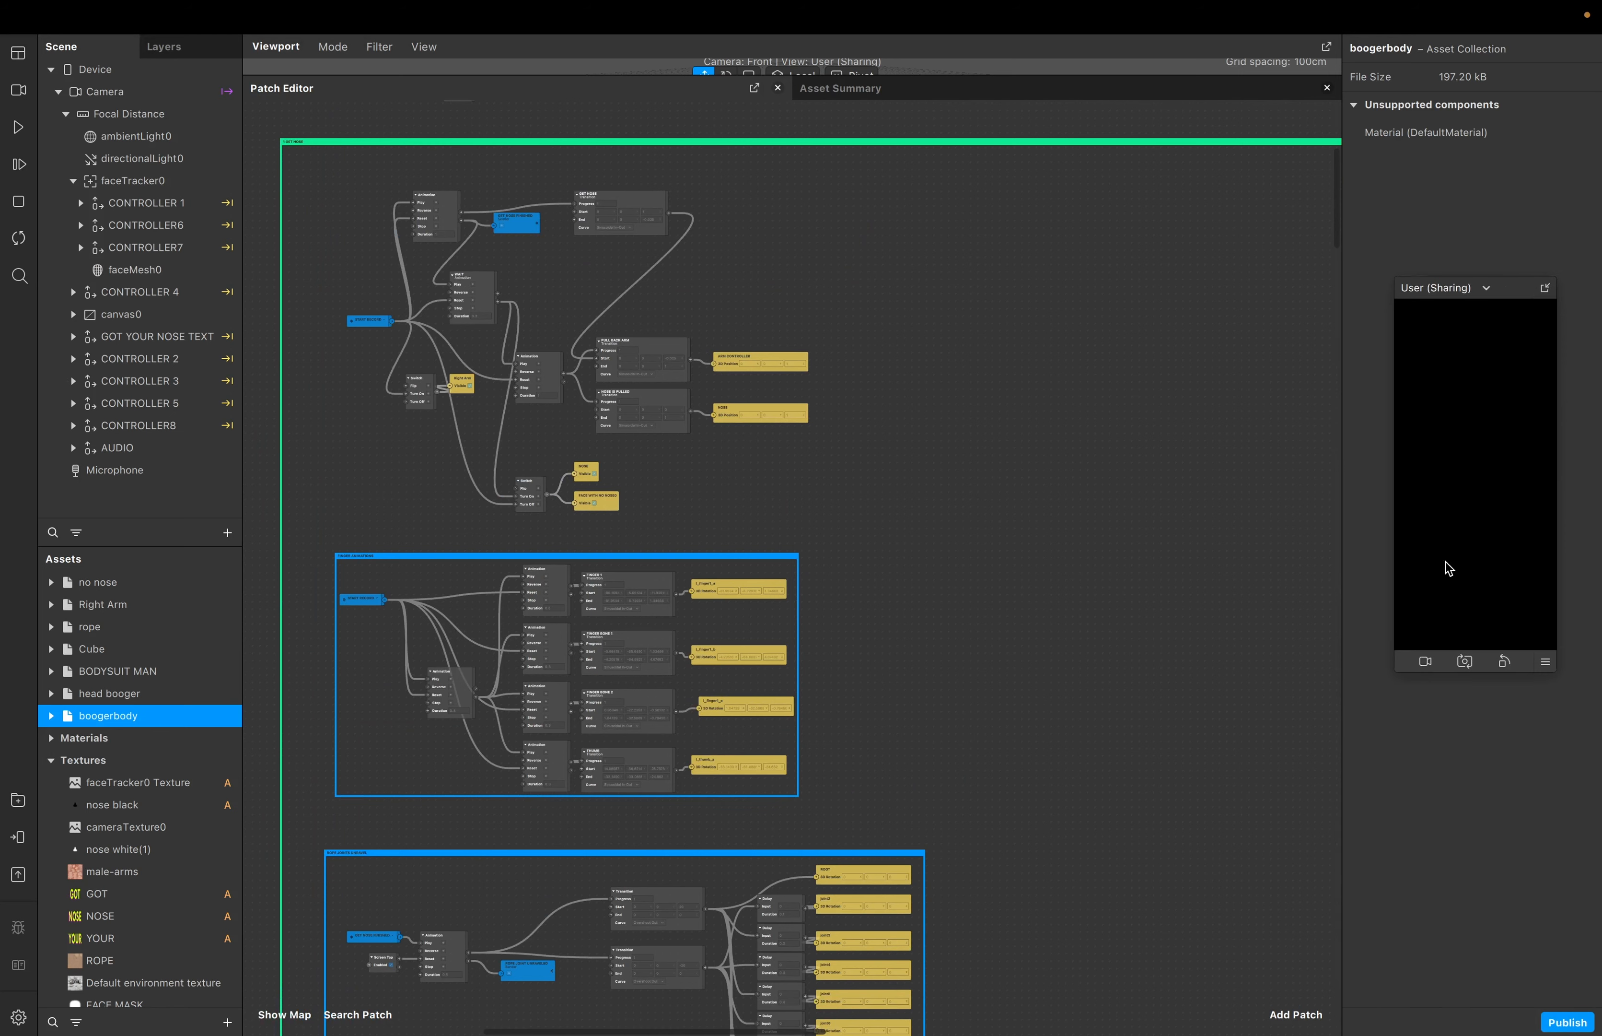
drag(1396, 671, 1321, 810)
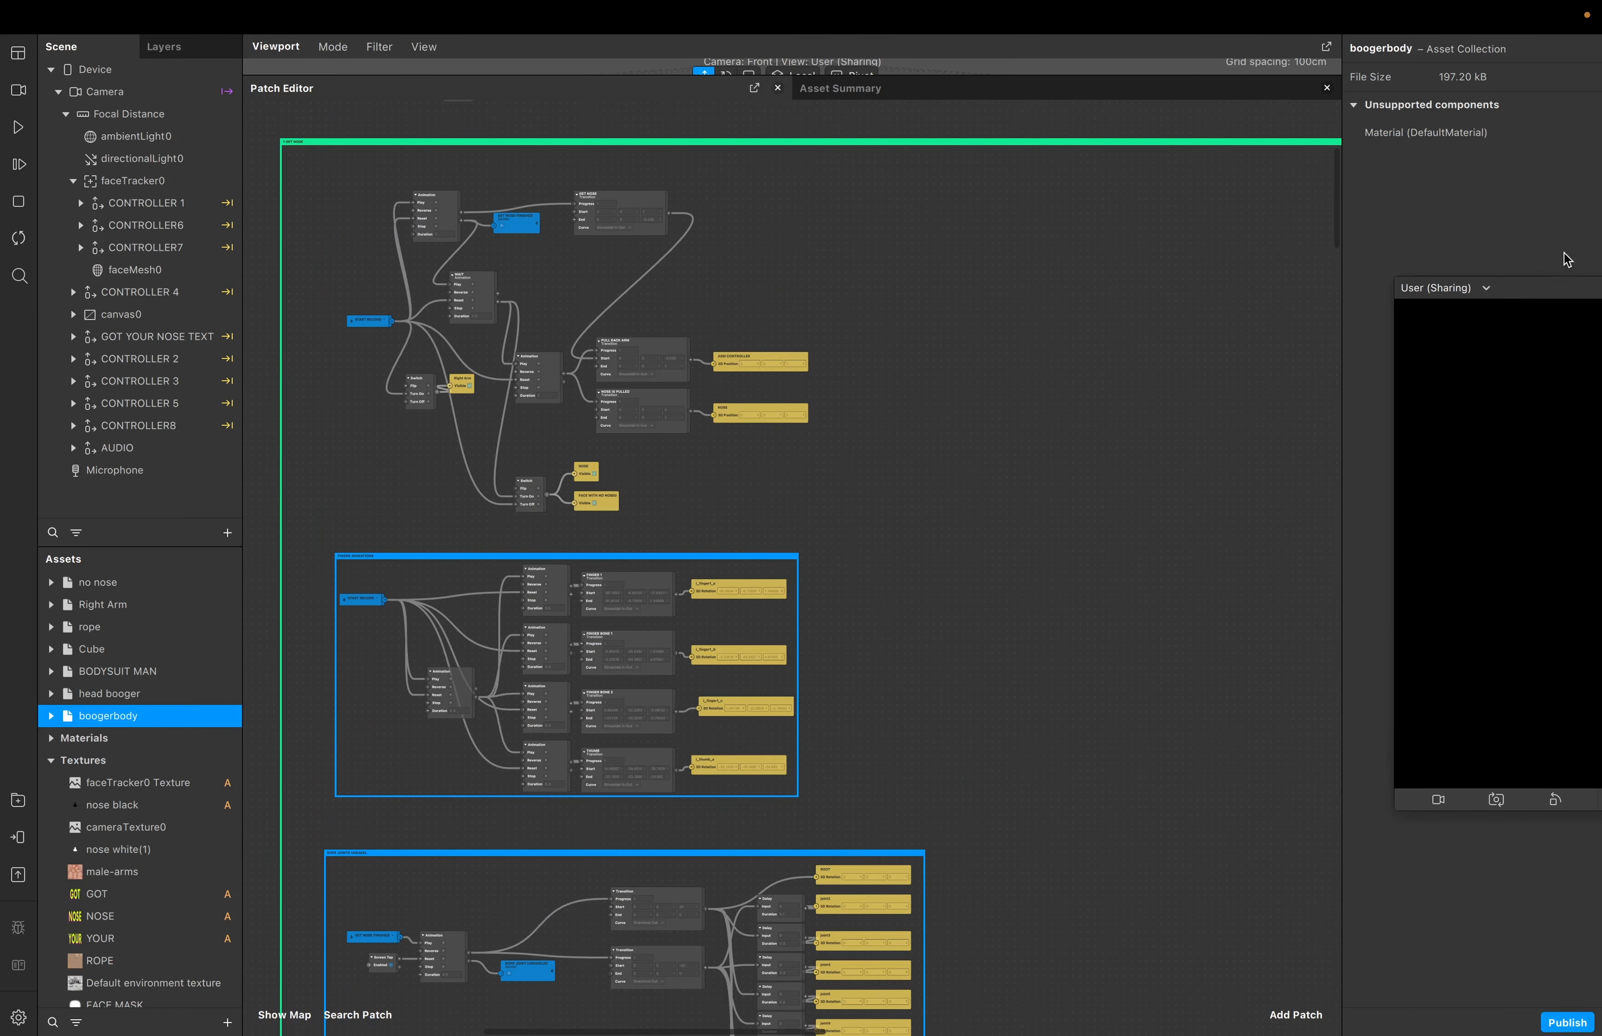
drag(1561, 289, 1519, 177)
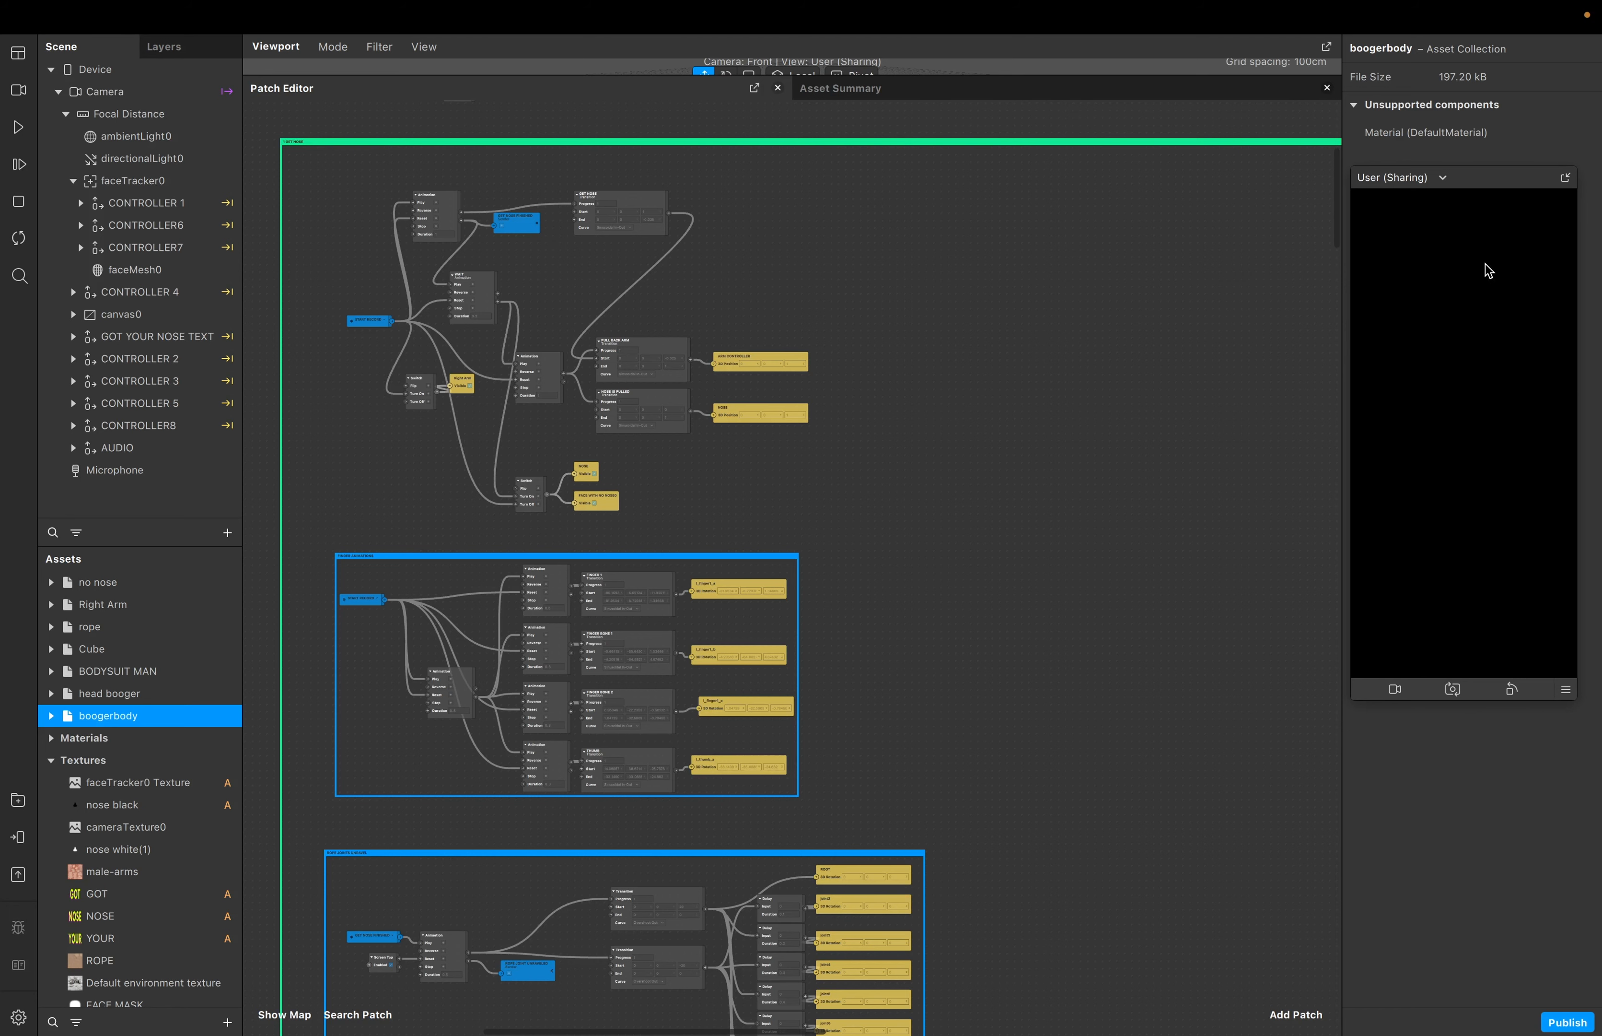
Look over the remaining green groups further down the patch graph
scroll(519, 297, down, 5)
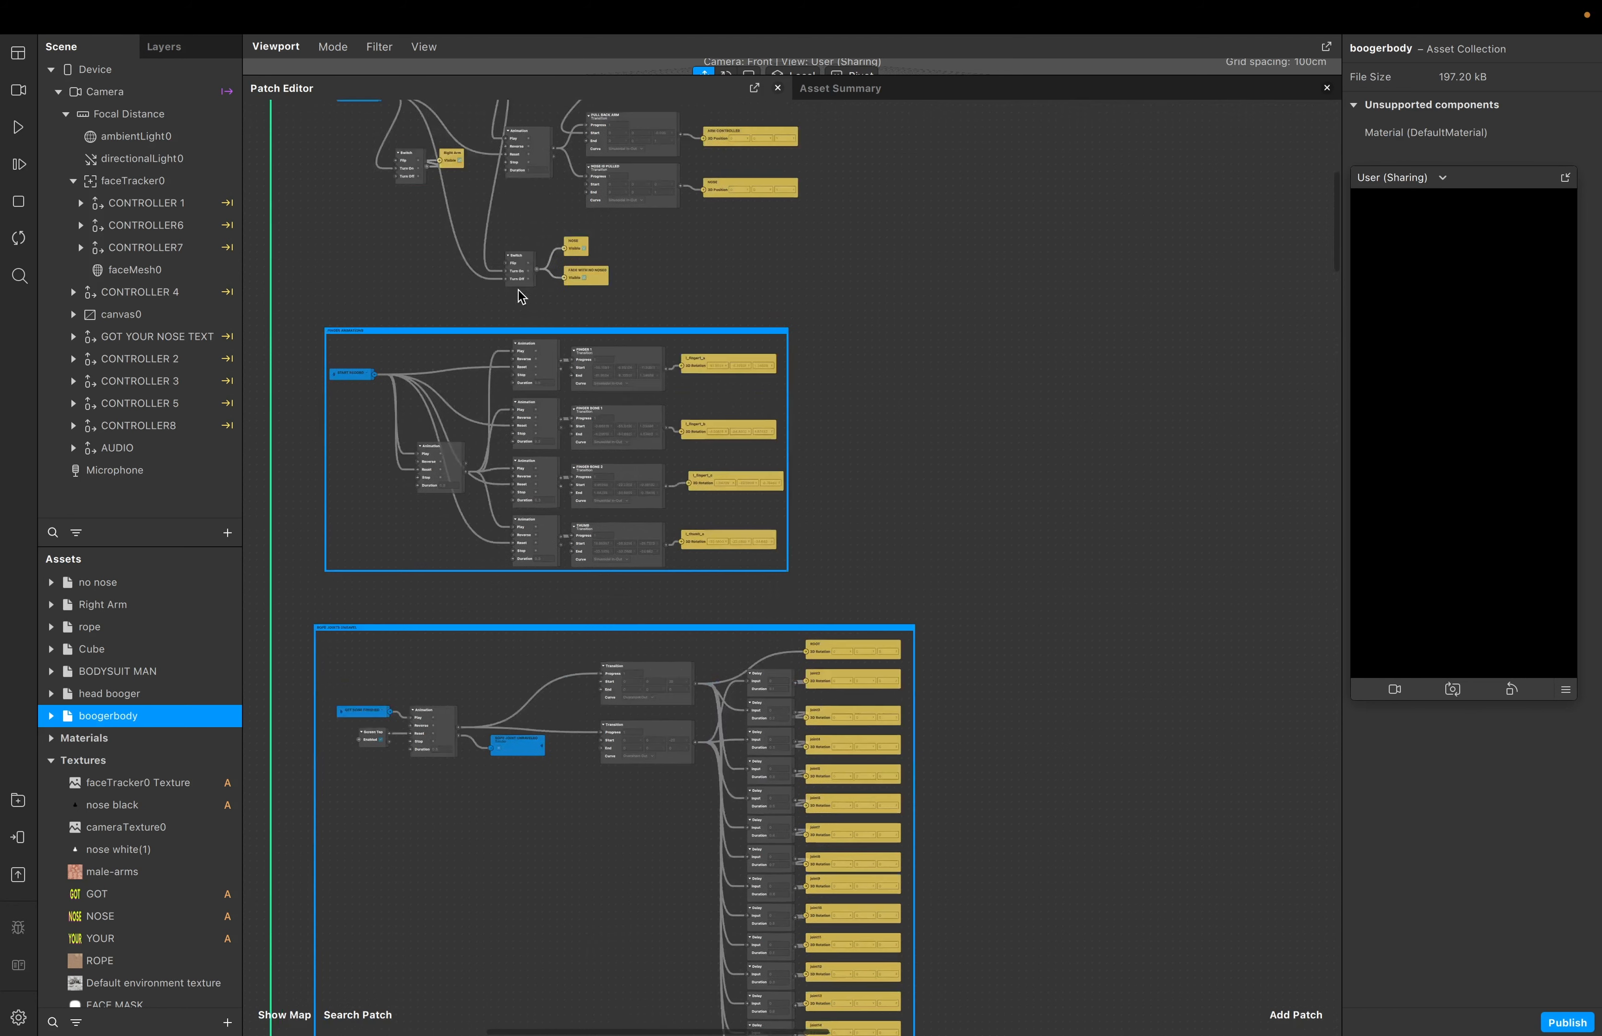
scroll(519, 297, down, 20)
super+scroll(530, 290, down, 5)
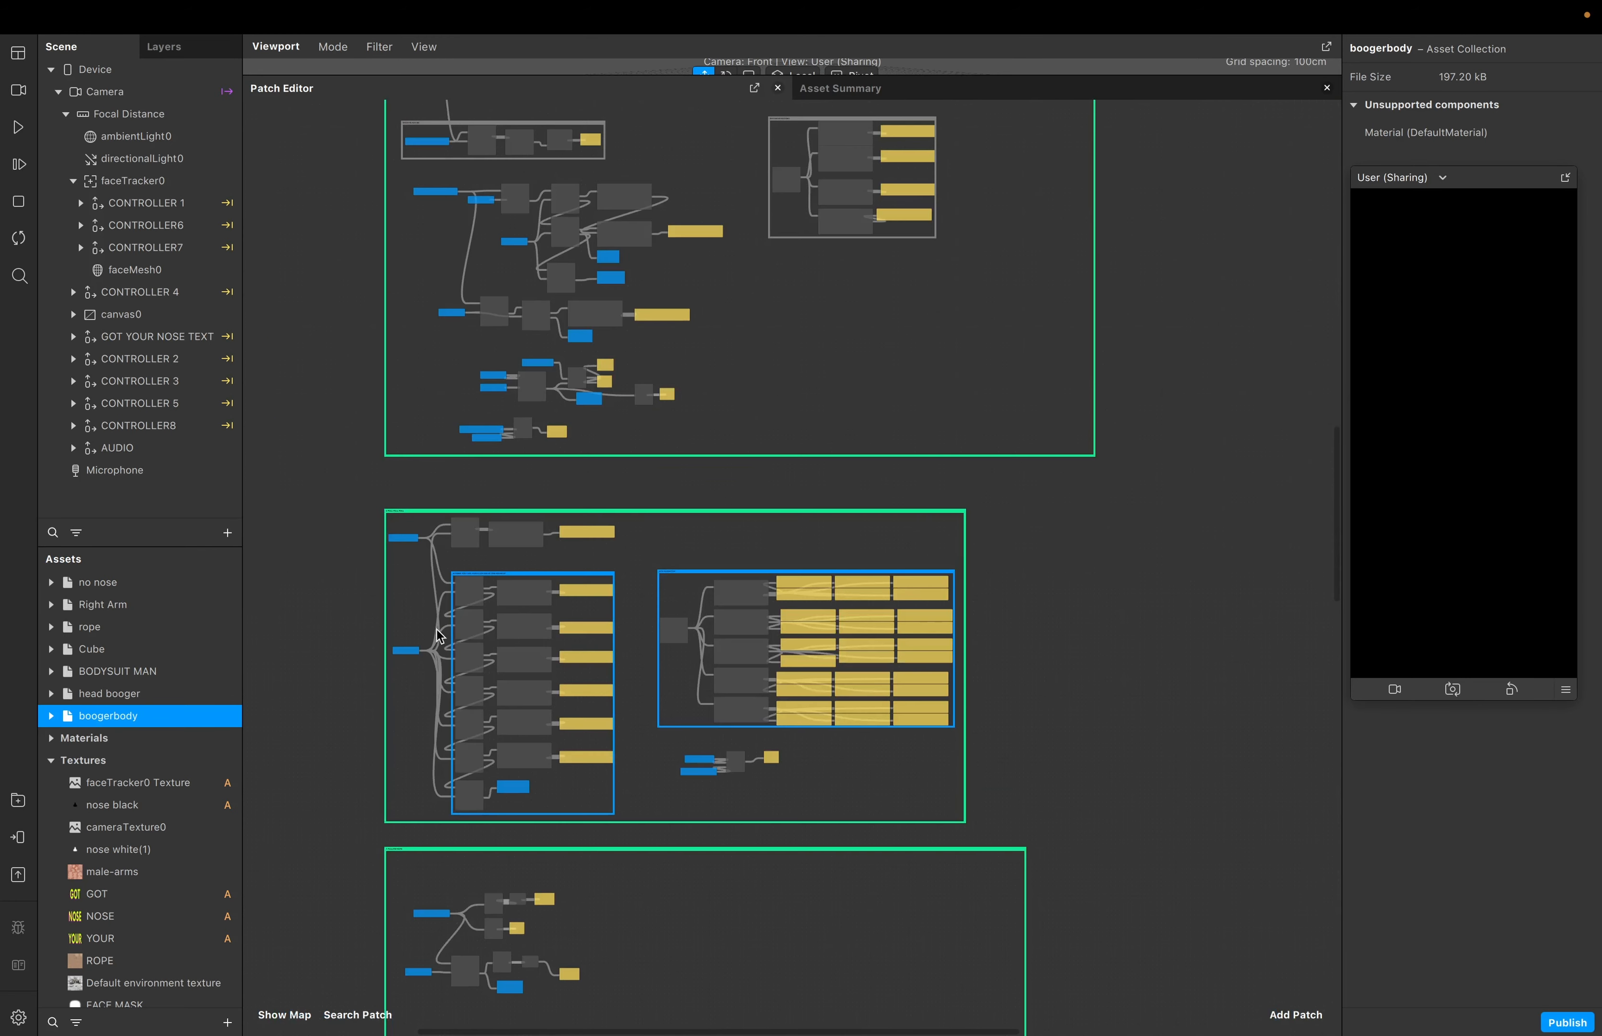
scroll(438, 630, down, 3)
super+scroll(415, 413, up, 5)
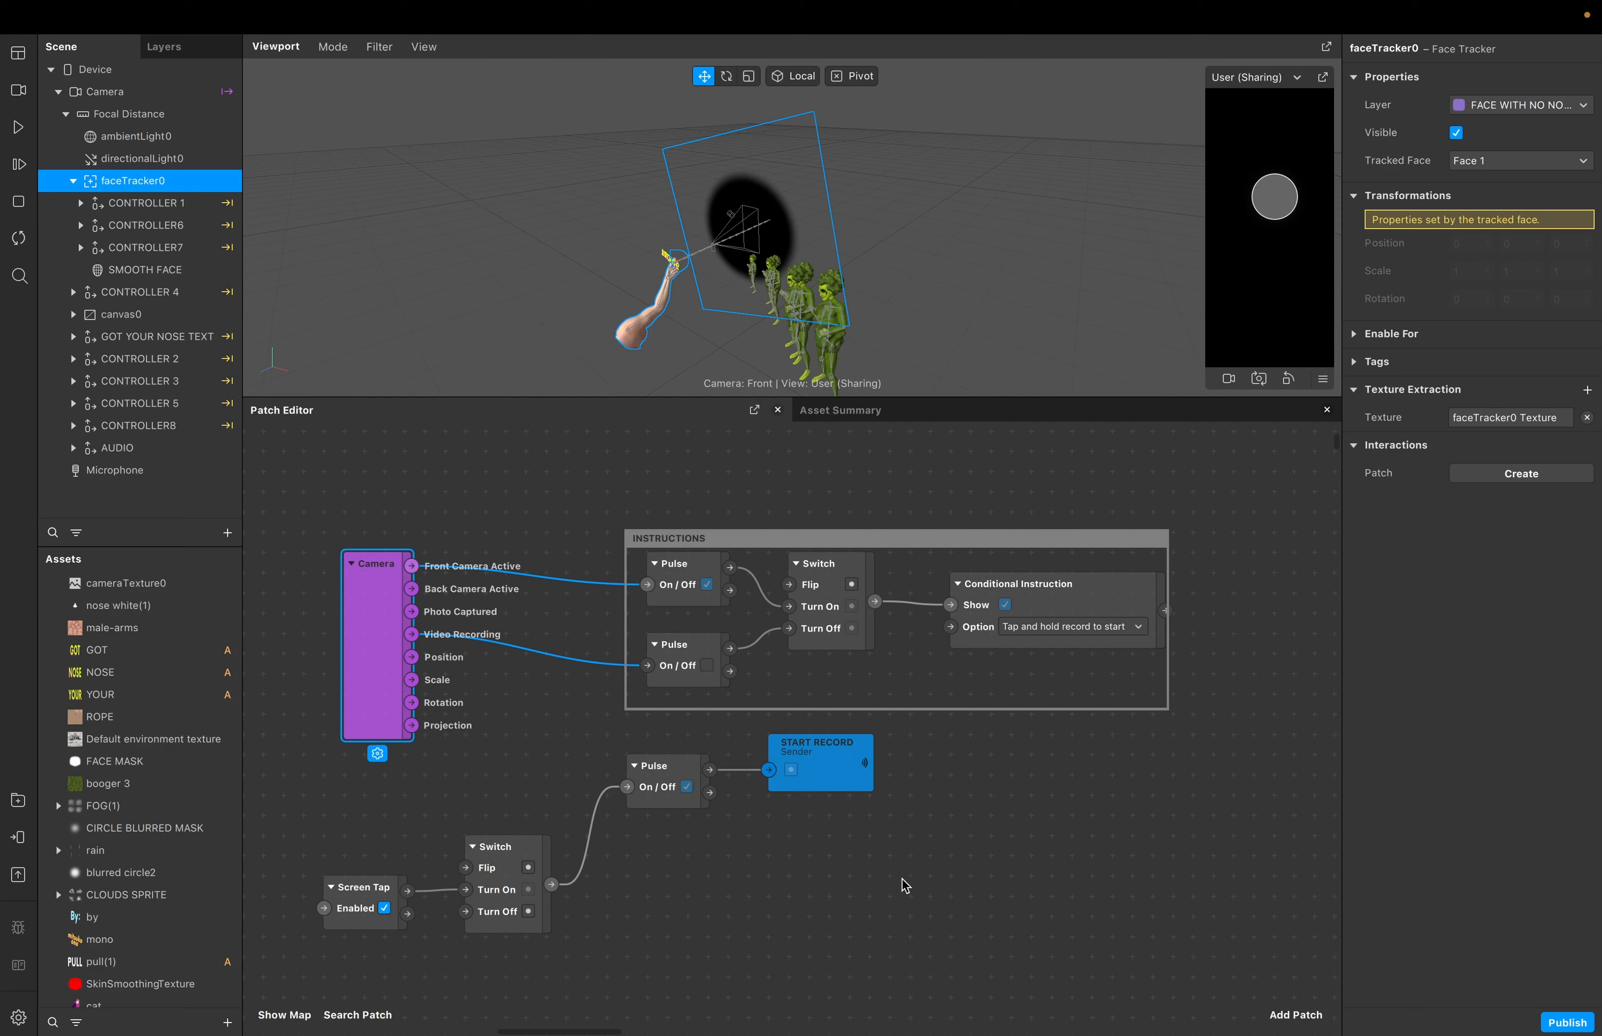
Move the Screen Tap patch slightly up beside its Switch and show the Camera patch's output names, including Video Recording
mouse_move(357, 889)
mouse_down()
mouse_move(359, 842)
mouse_move(361, 873)
mouse_up()
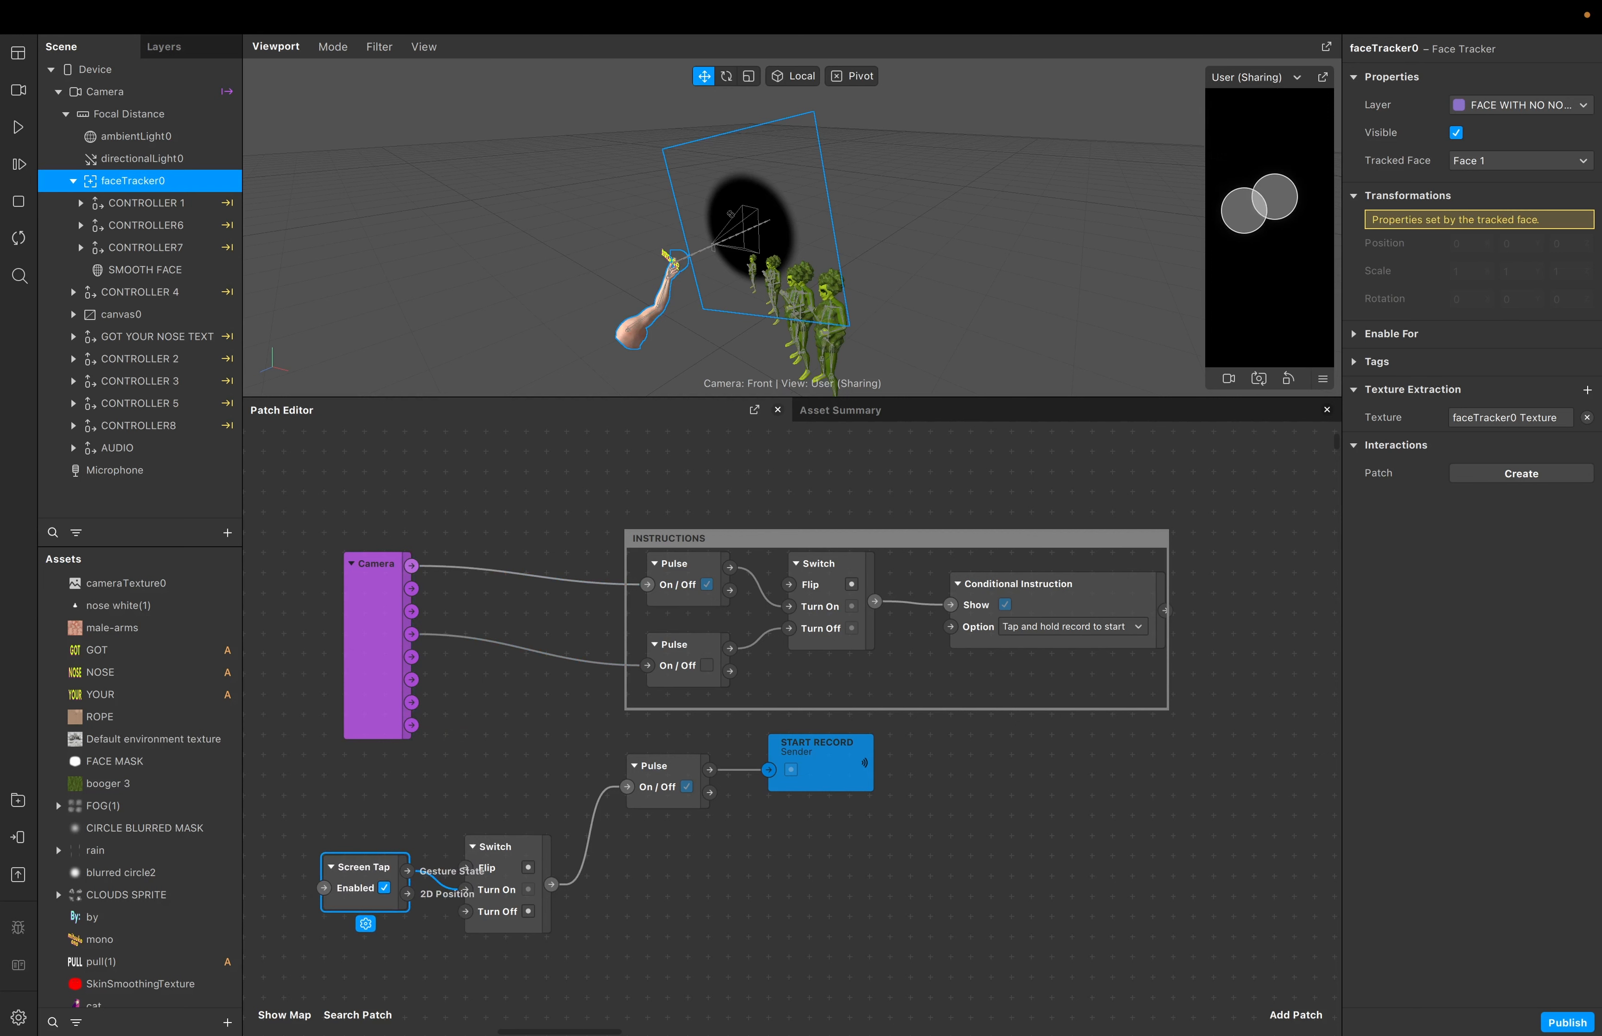
click(379, 659)
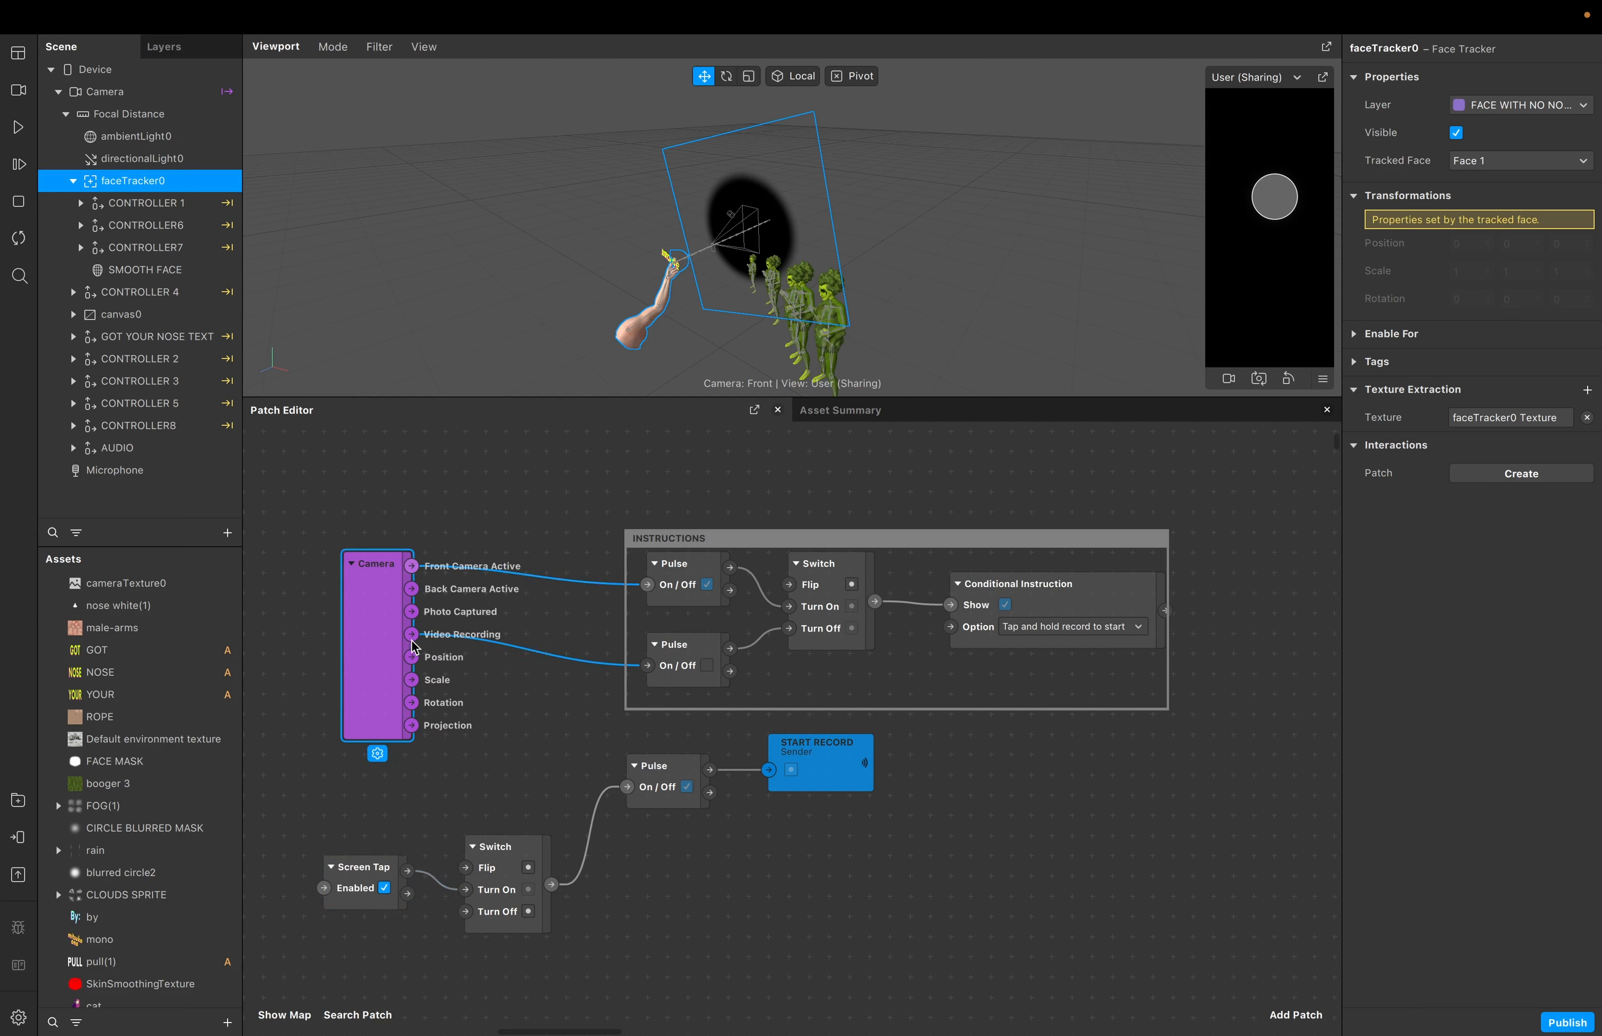
mouse_move(412, 634)
mouse_down()
mouse_move(630, 787)
mouse_move(434, 643)
mouse_move(404, 657)
mouse_up()
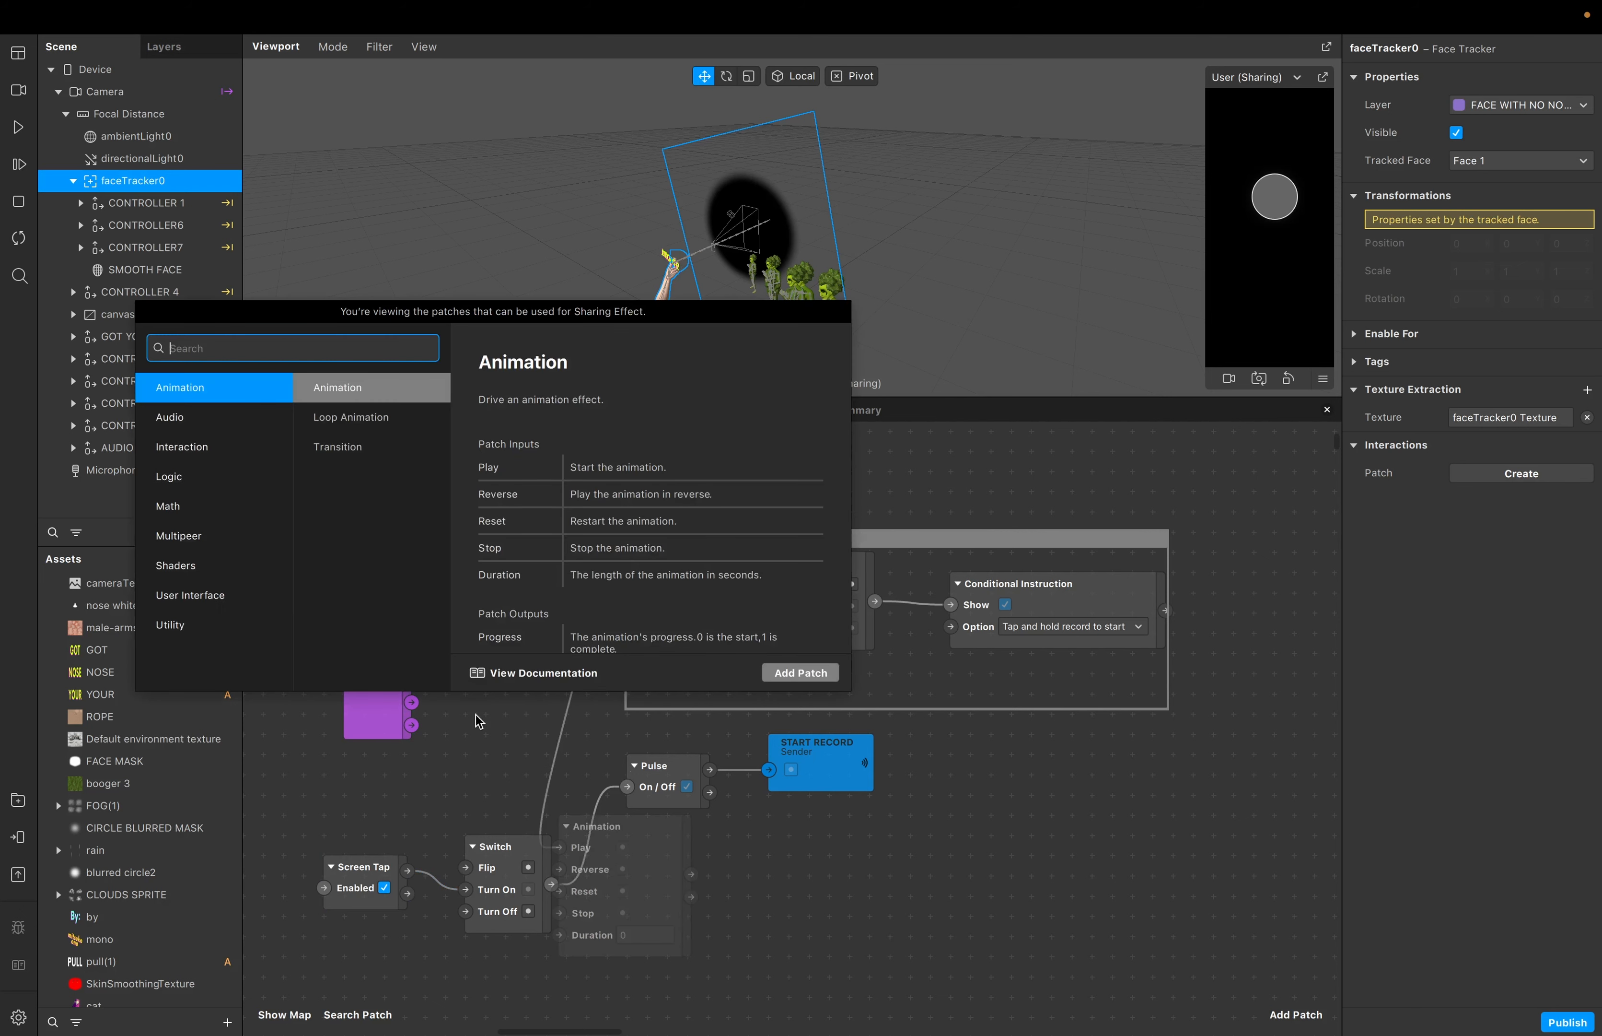
click(1028, 935)
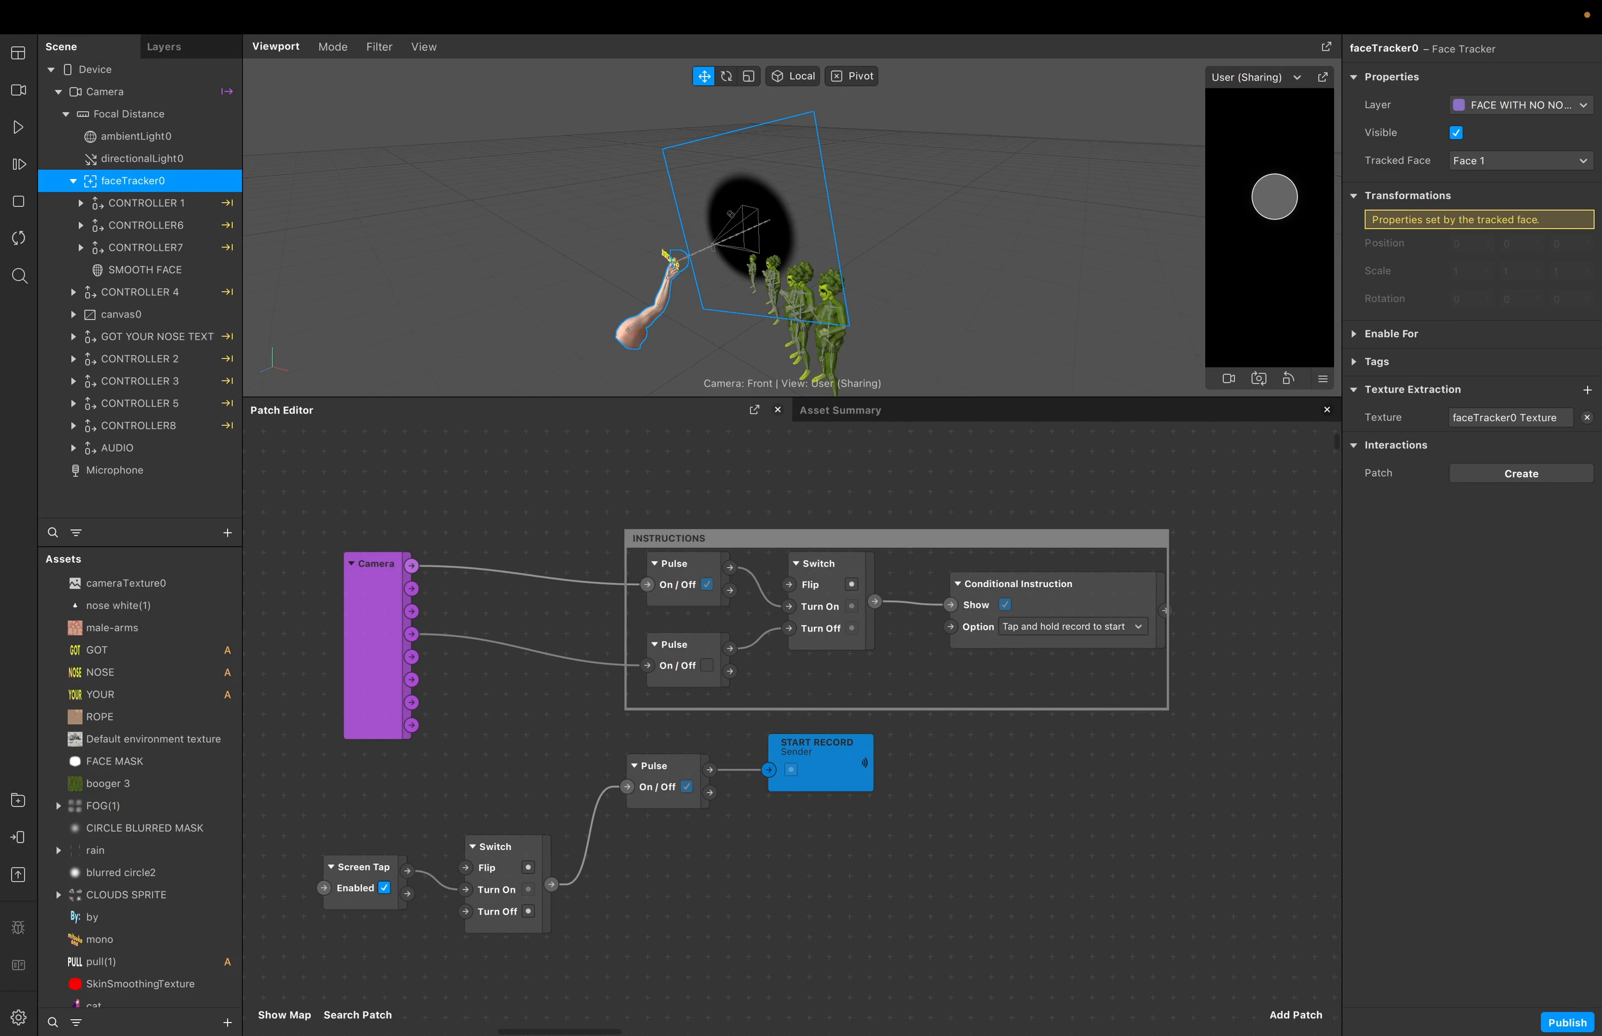
Give the viewport and its preview more height by shrinking the patch graph area
drag(547, 443, 547, 497)
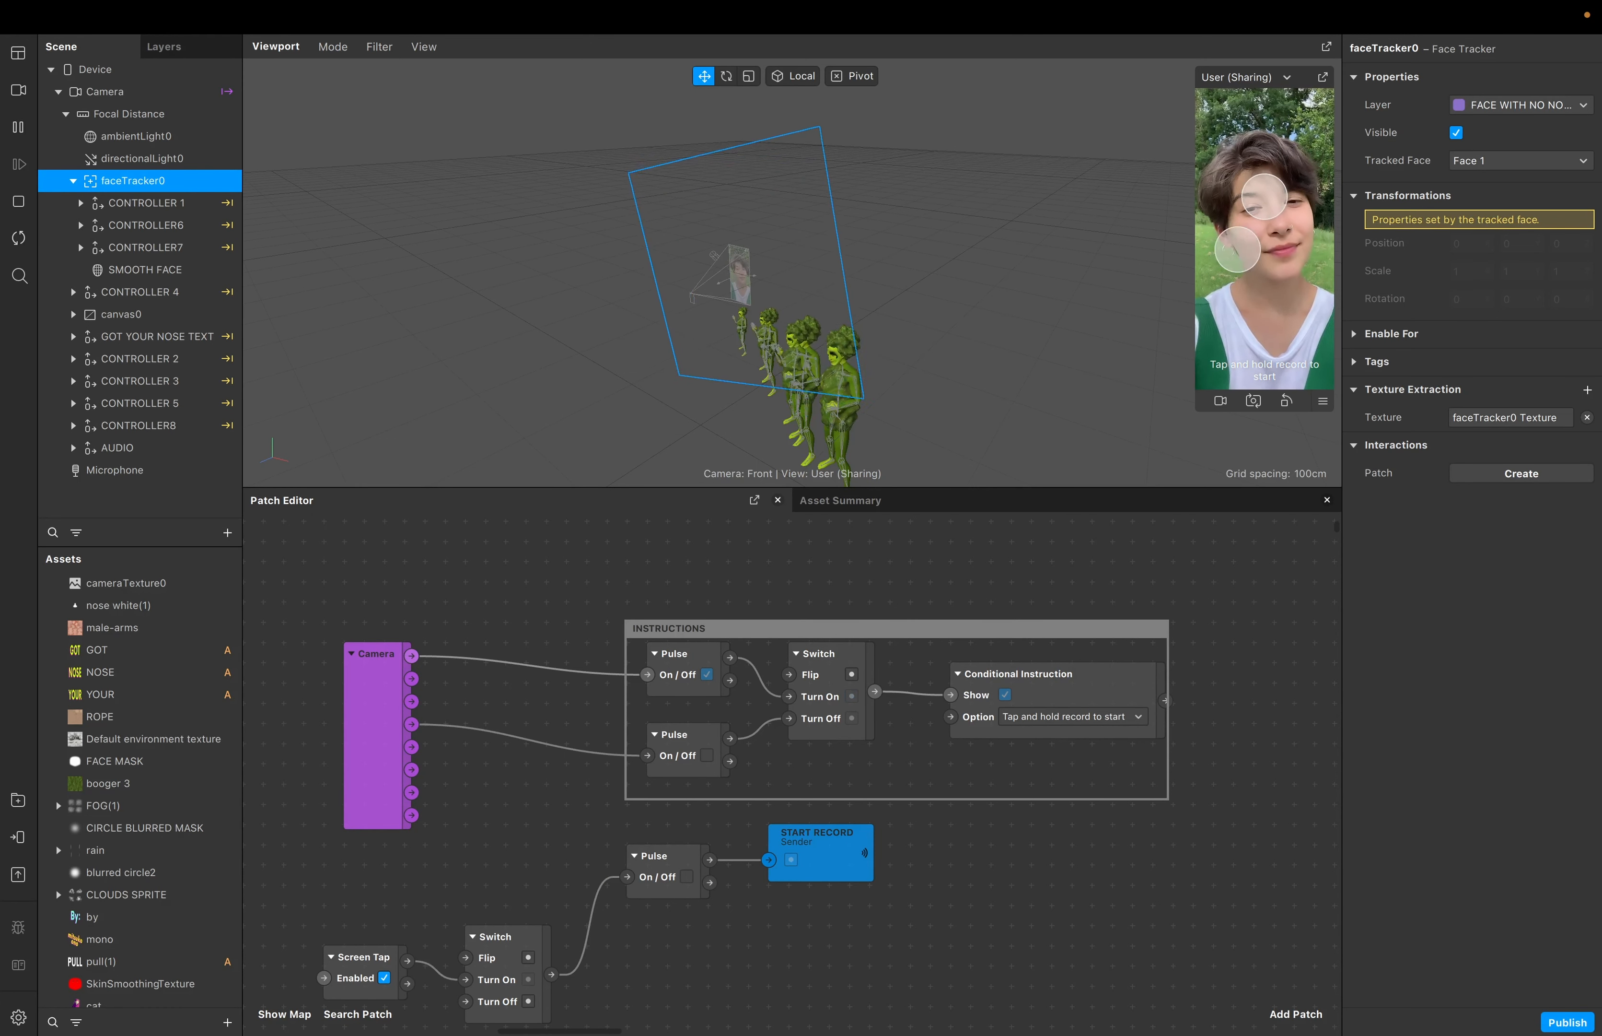
Pause the simulated camera video and orbit the viewport to see the arm, black circle and green figures nearly head-on
click(19, 128)
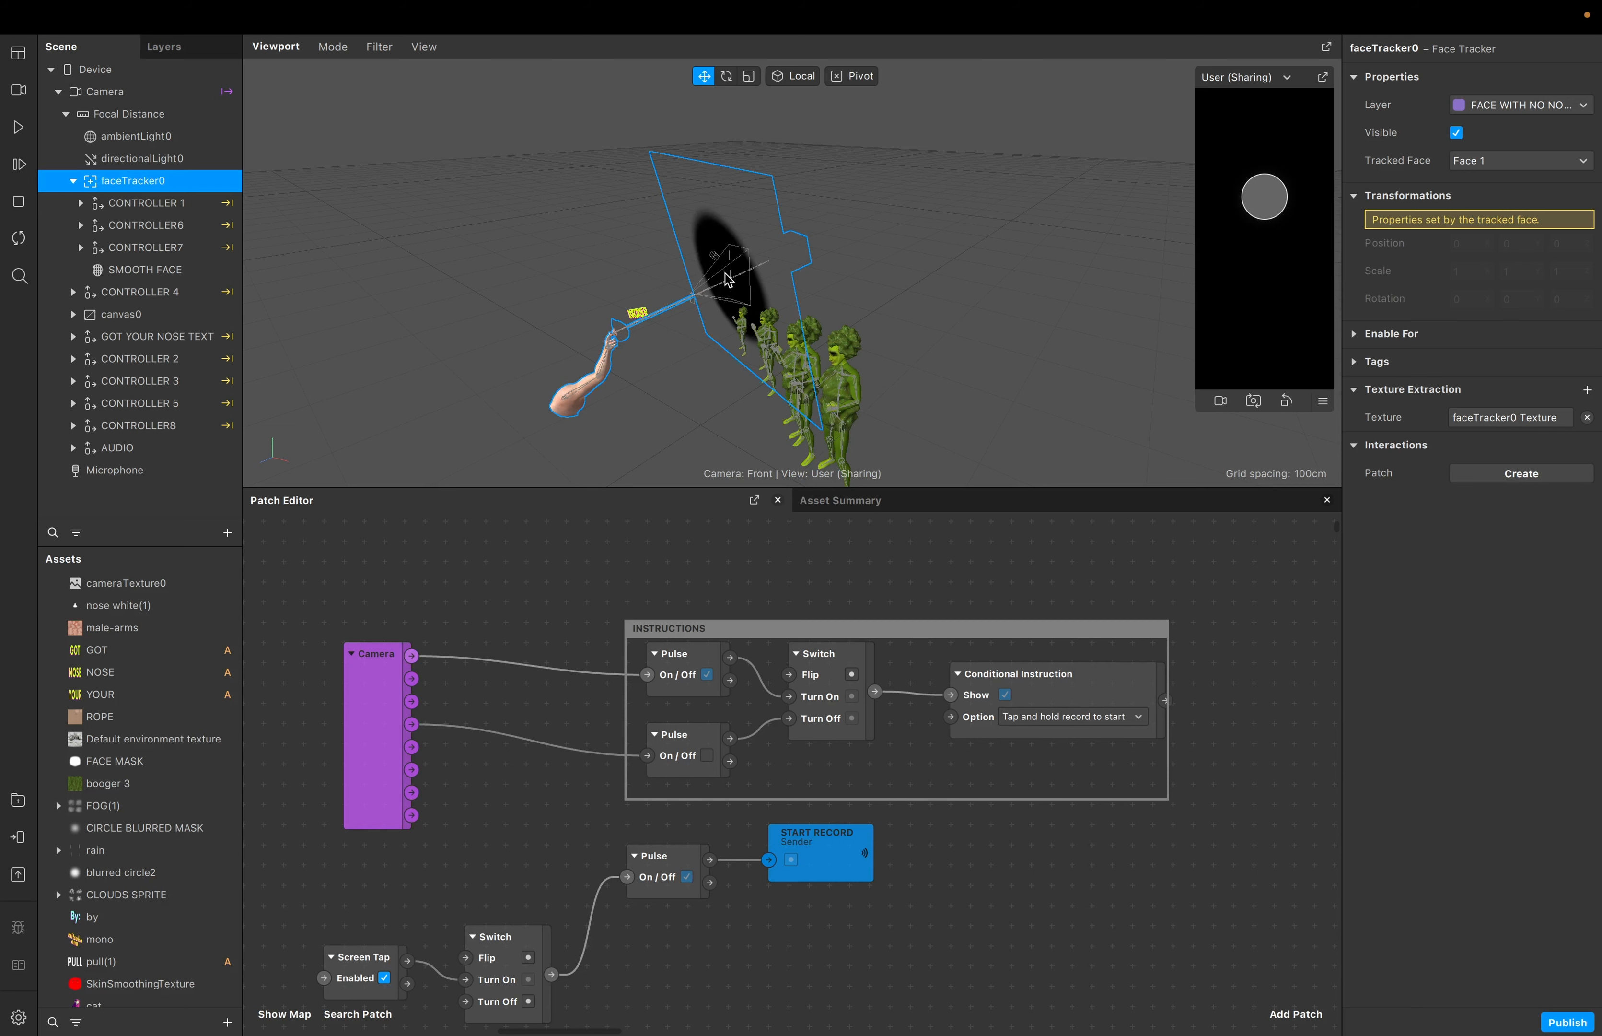
middle_drag(752, 278, 873, 233)
Review the Screen Tap recording trigger and the Camera patch's Video Recording output, without adding a new patch to it
scroll(781, 830, down, 4)
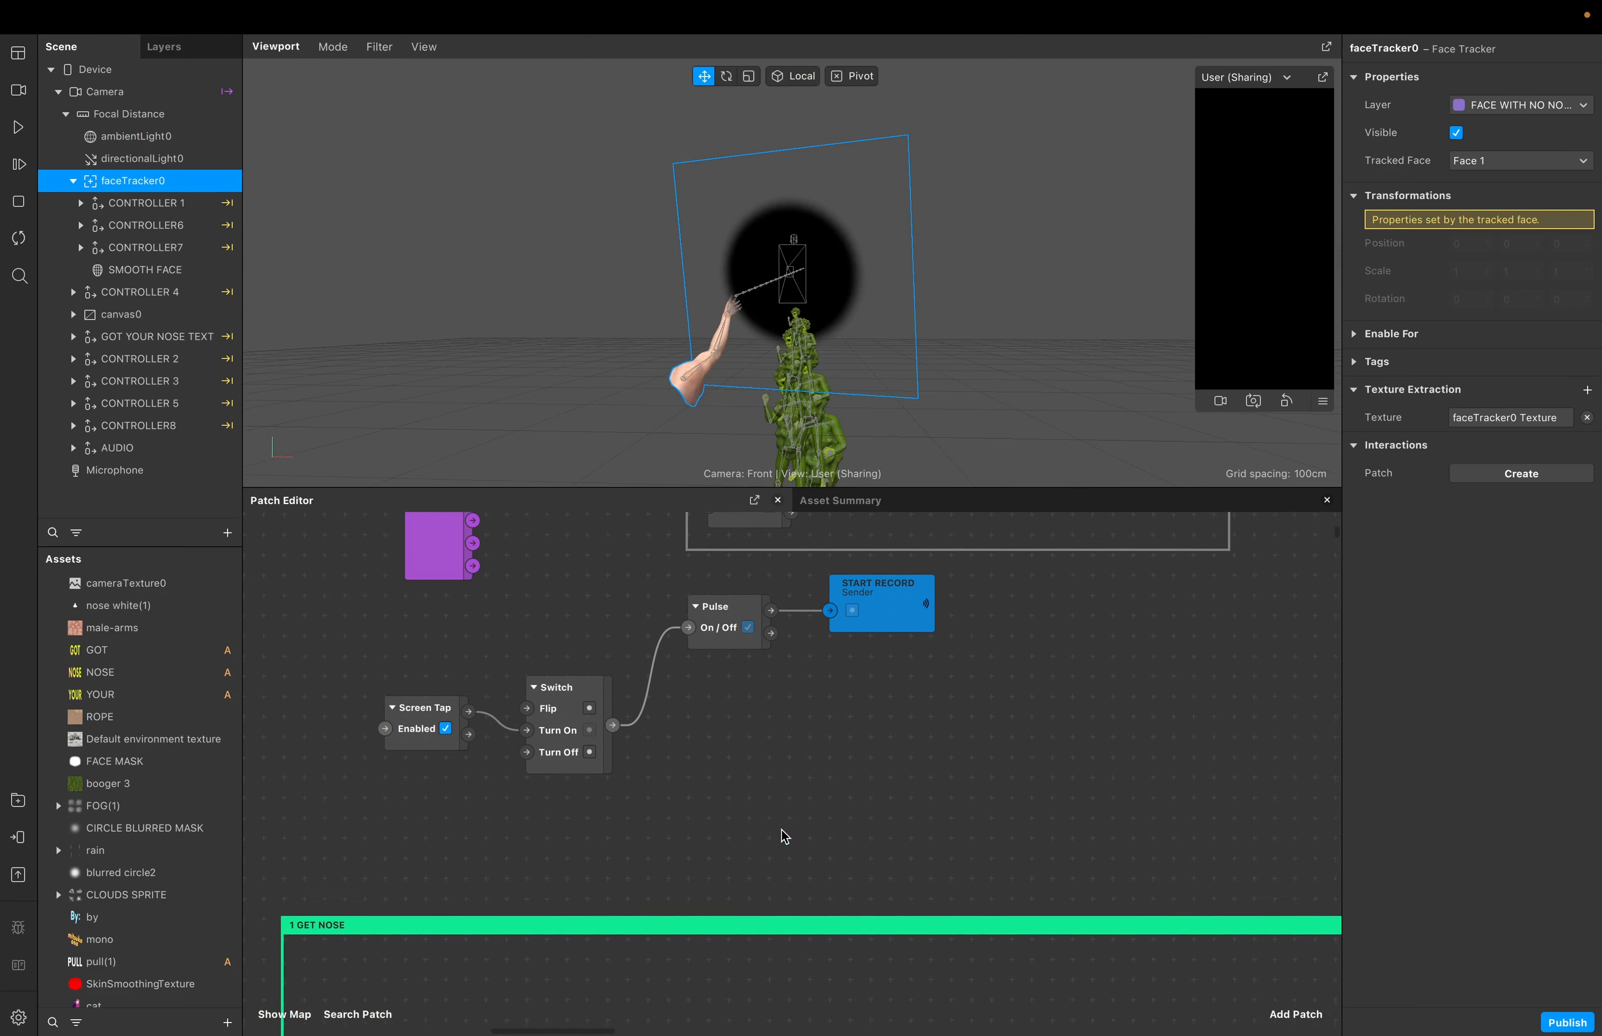
scroll(781, 830, up, 4)
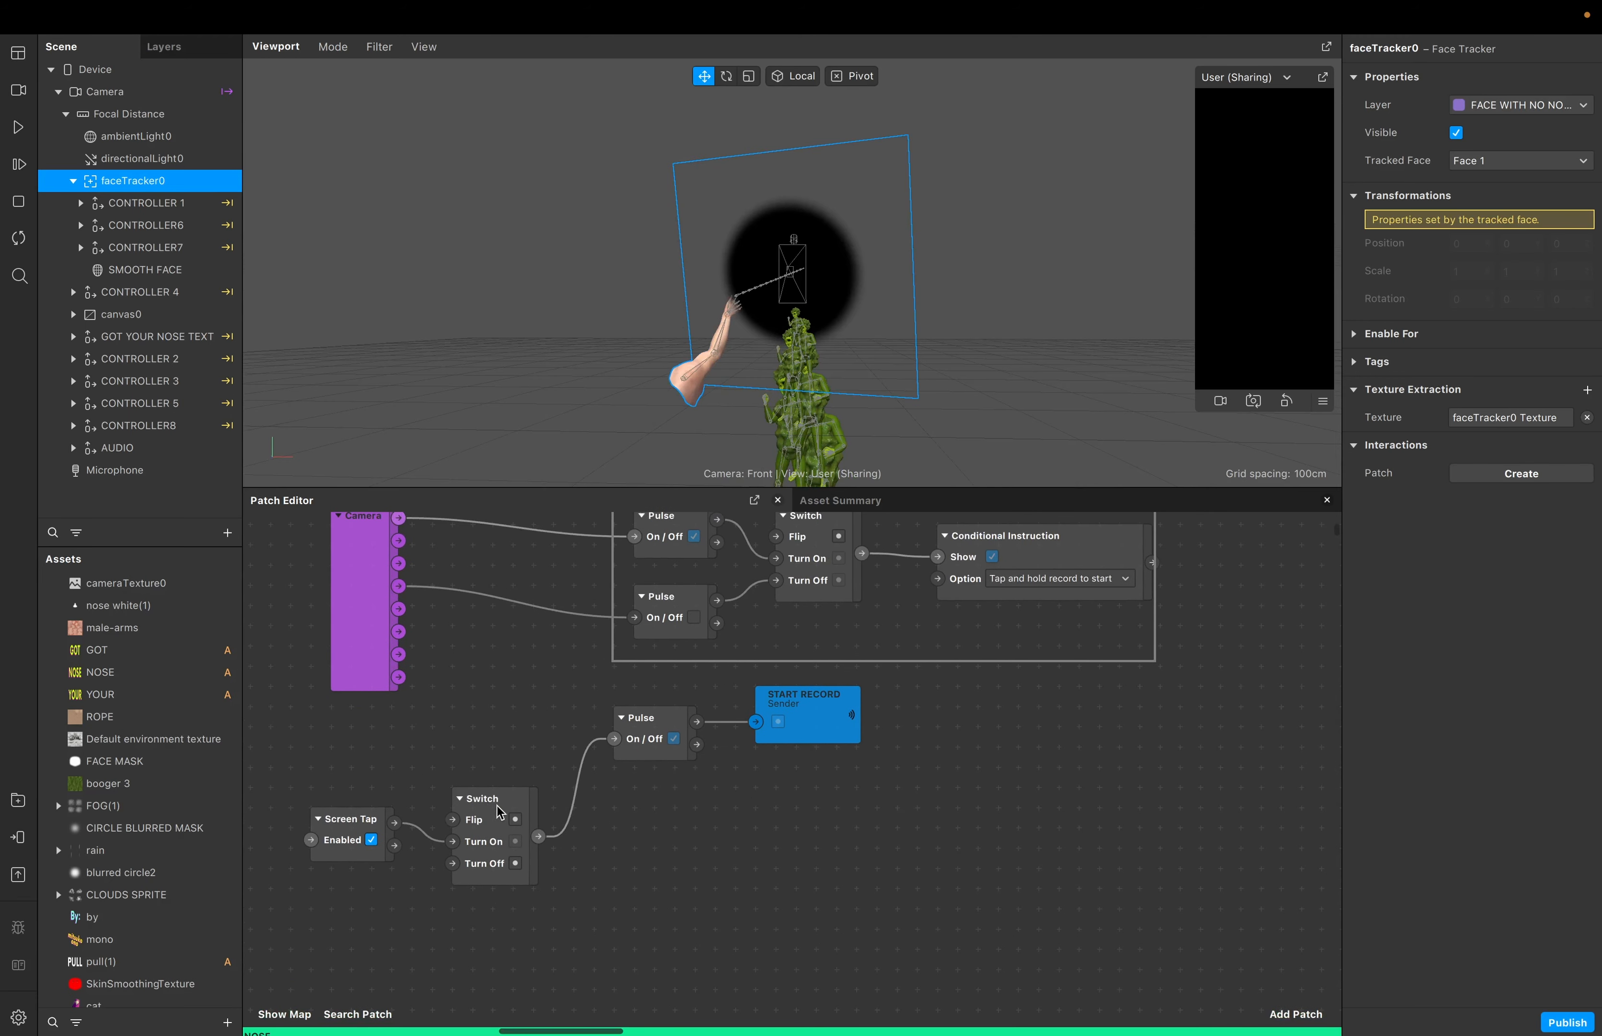
scroll(497, 808, up, 2)
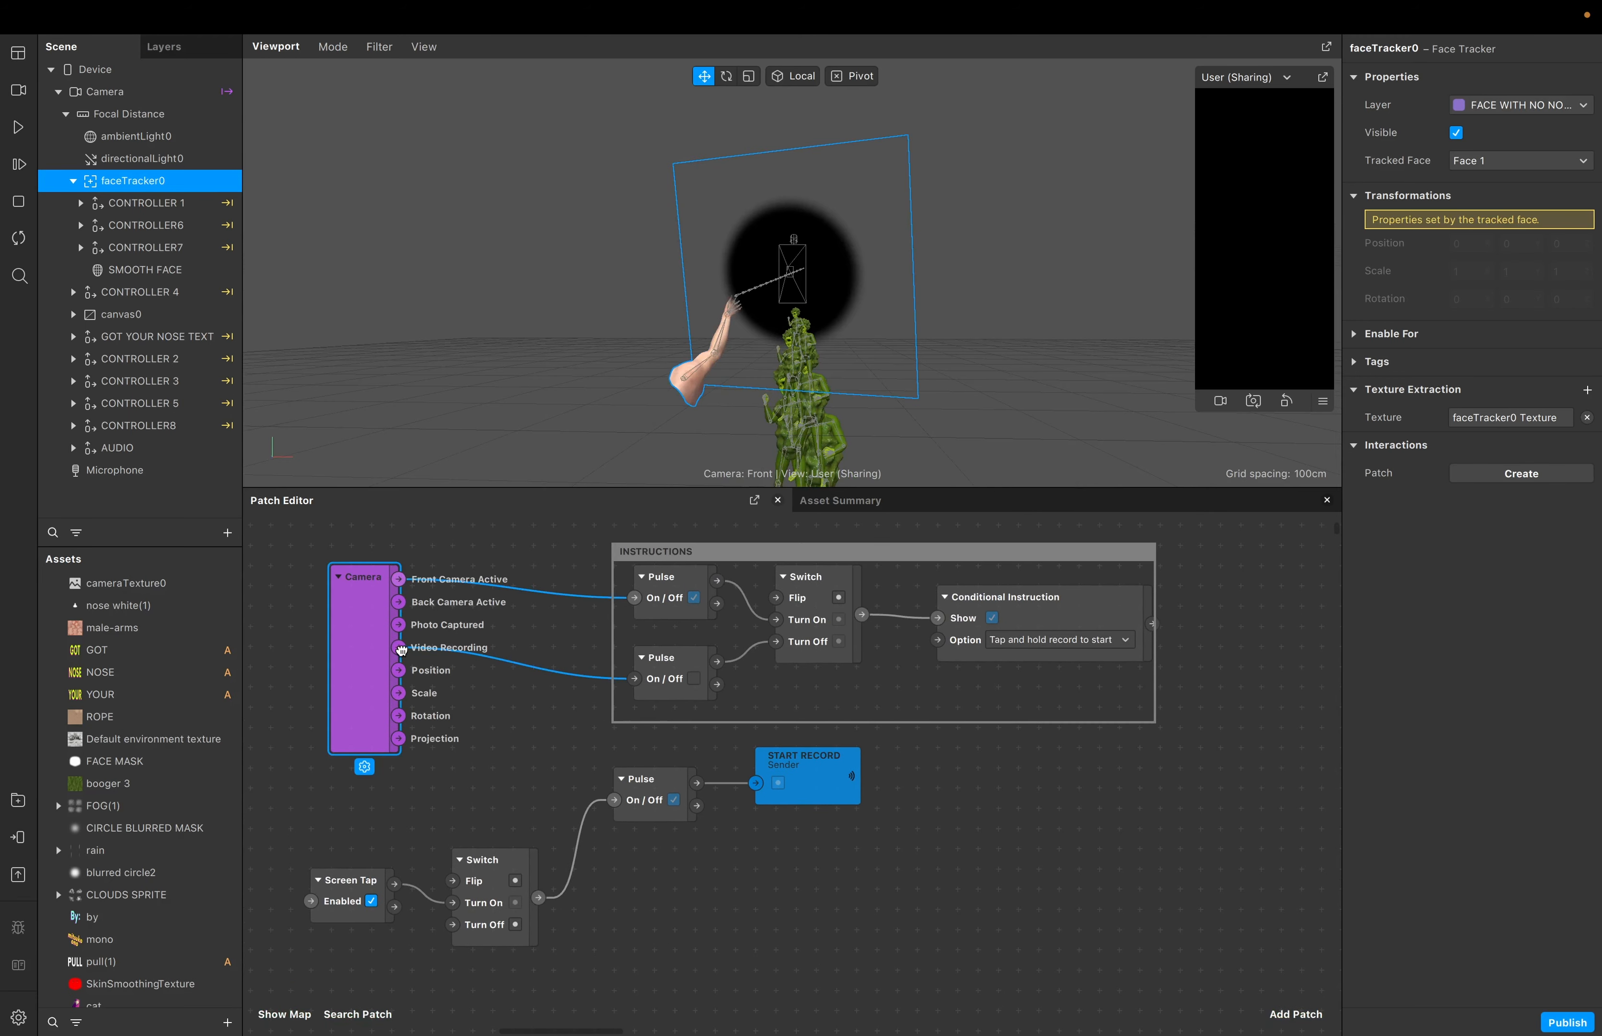
mouse_move(401, 650)
mouse_down()
mouse_move(555, 736)
mouse_move(410, 651)
mouse_up()
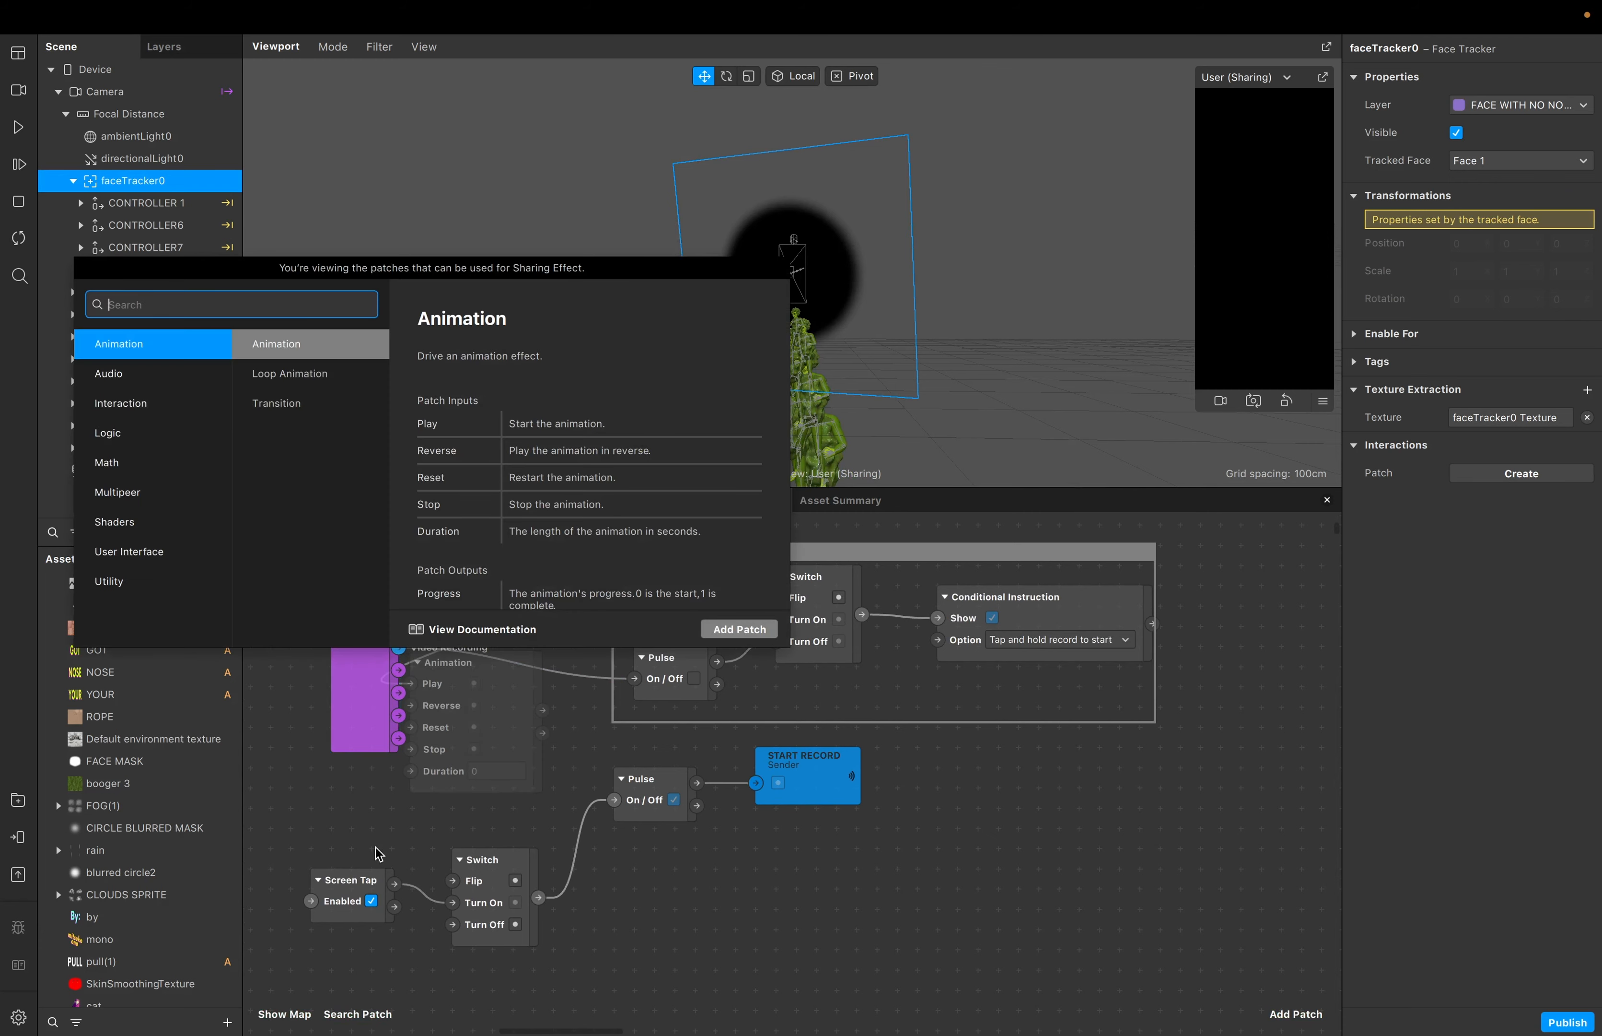
click(330, 859)
Select the START RECORD receiver in the 1 GET NOSE group to highlight the patches it triggers
scroll(631, 887, down, 10)
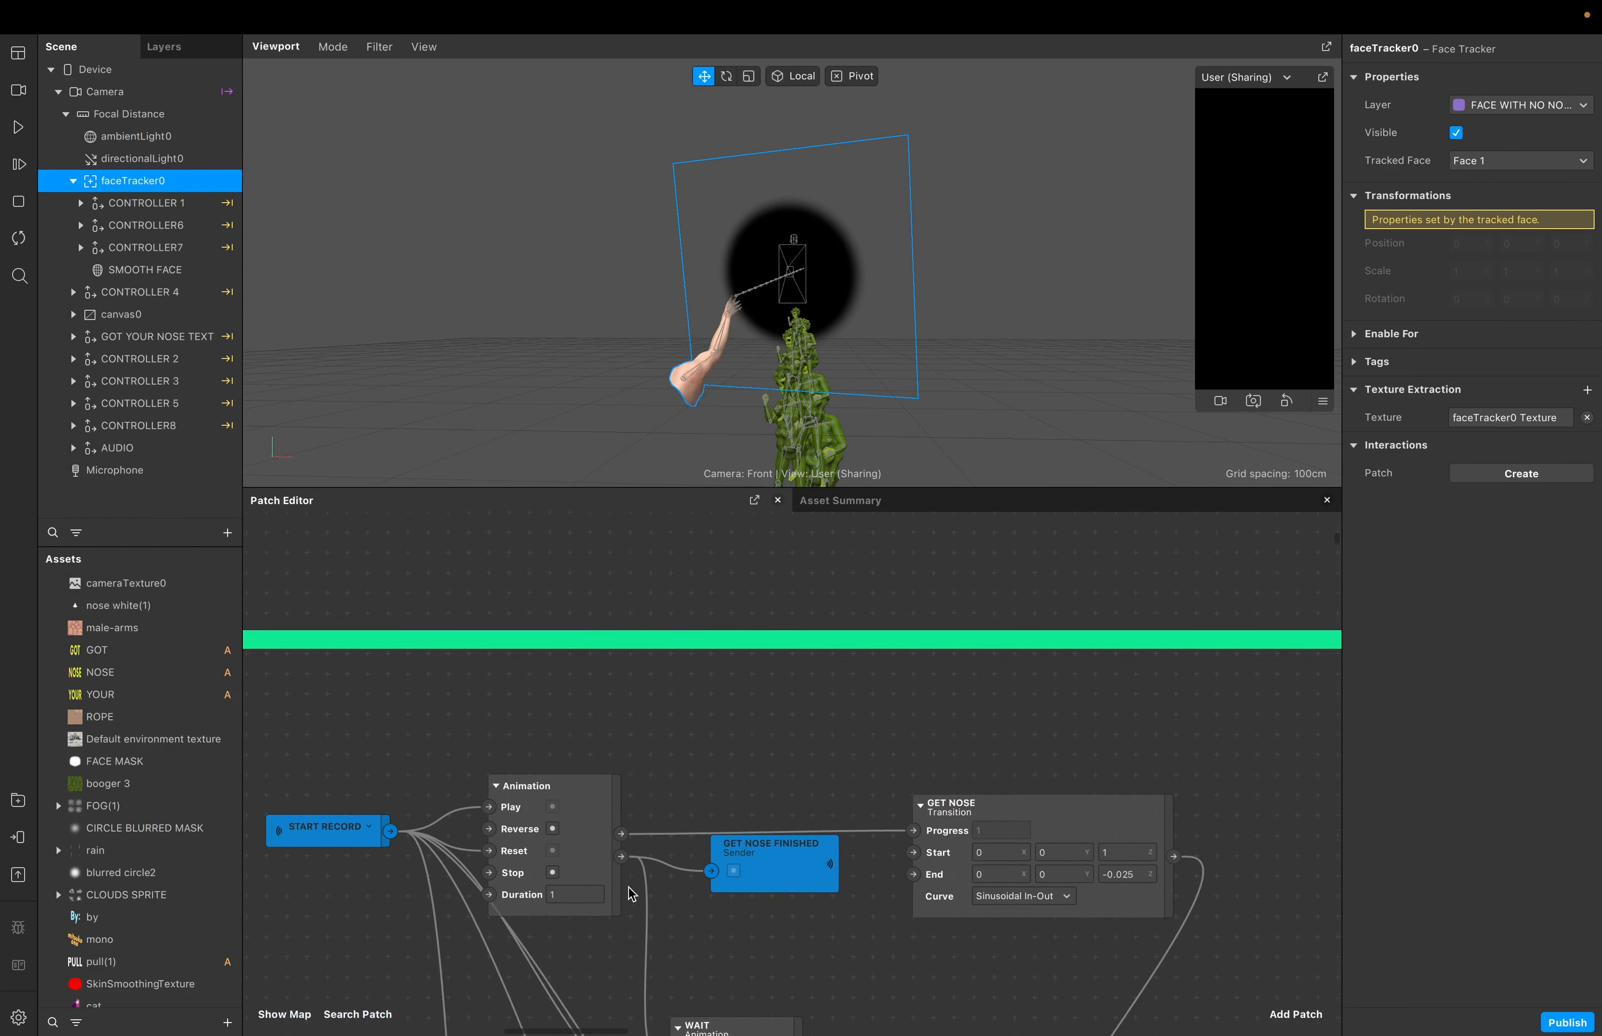
scroll(631, 888, up, 5)
scroll(576, 730, down, 10)
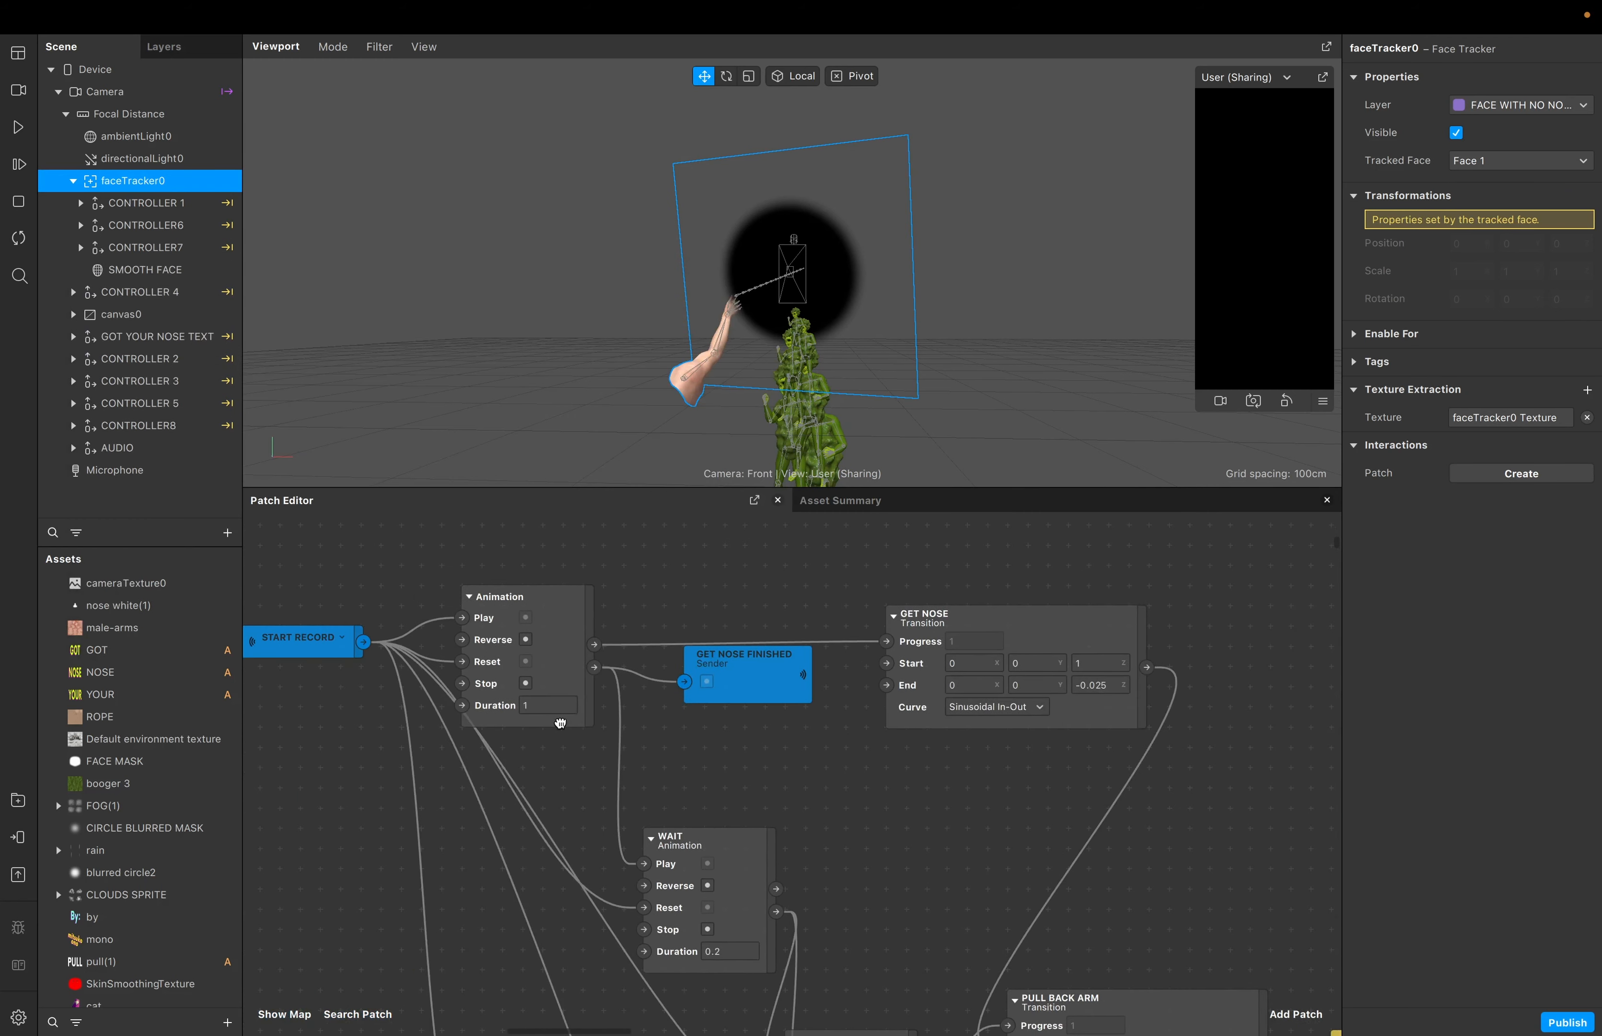
scroll(560, 723, left, 5)
click(373, 606)
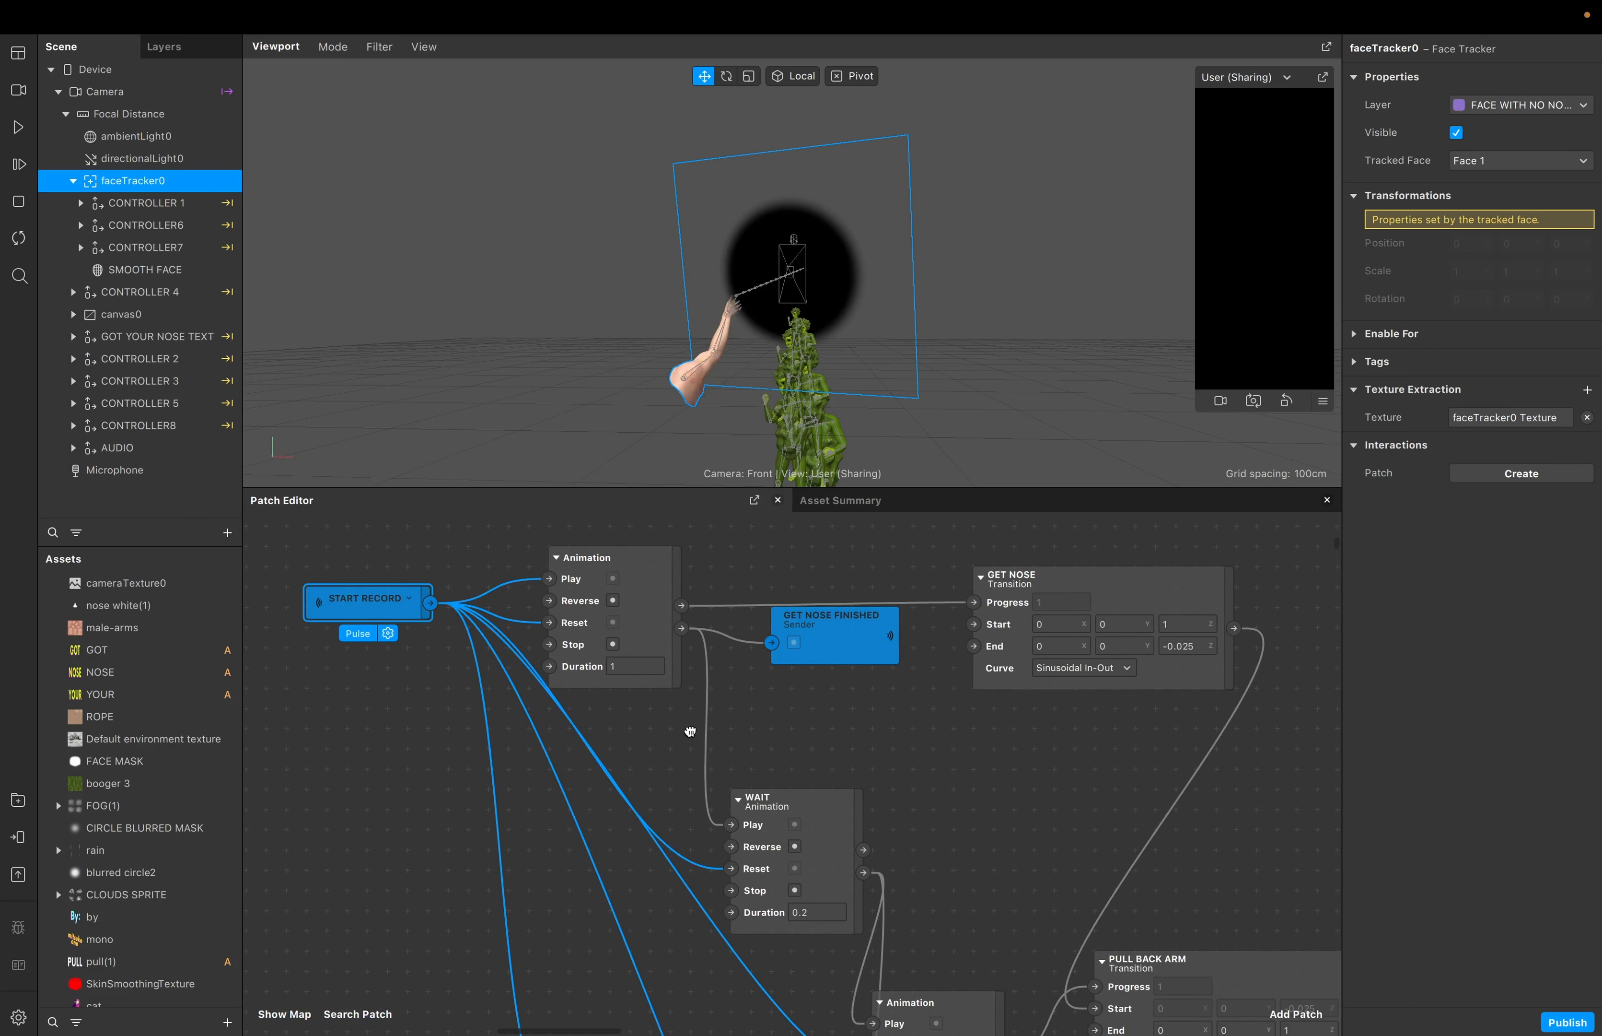
Compare the START RECORD sender above the 1 GET NOSE group with its receiver inside the group
scroll(866, 746, up, 10)
scroll(706, 624, up, 4)
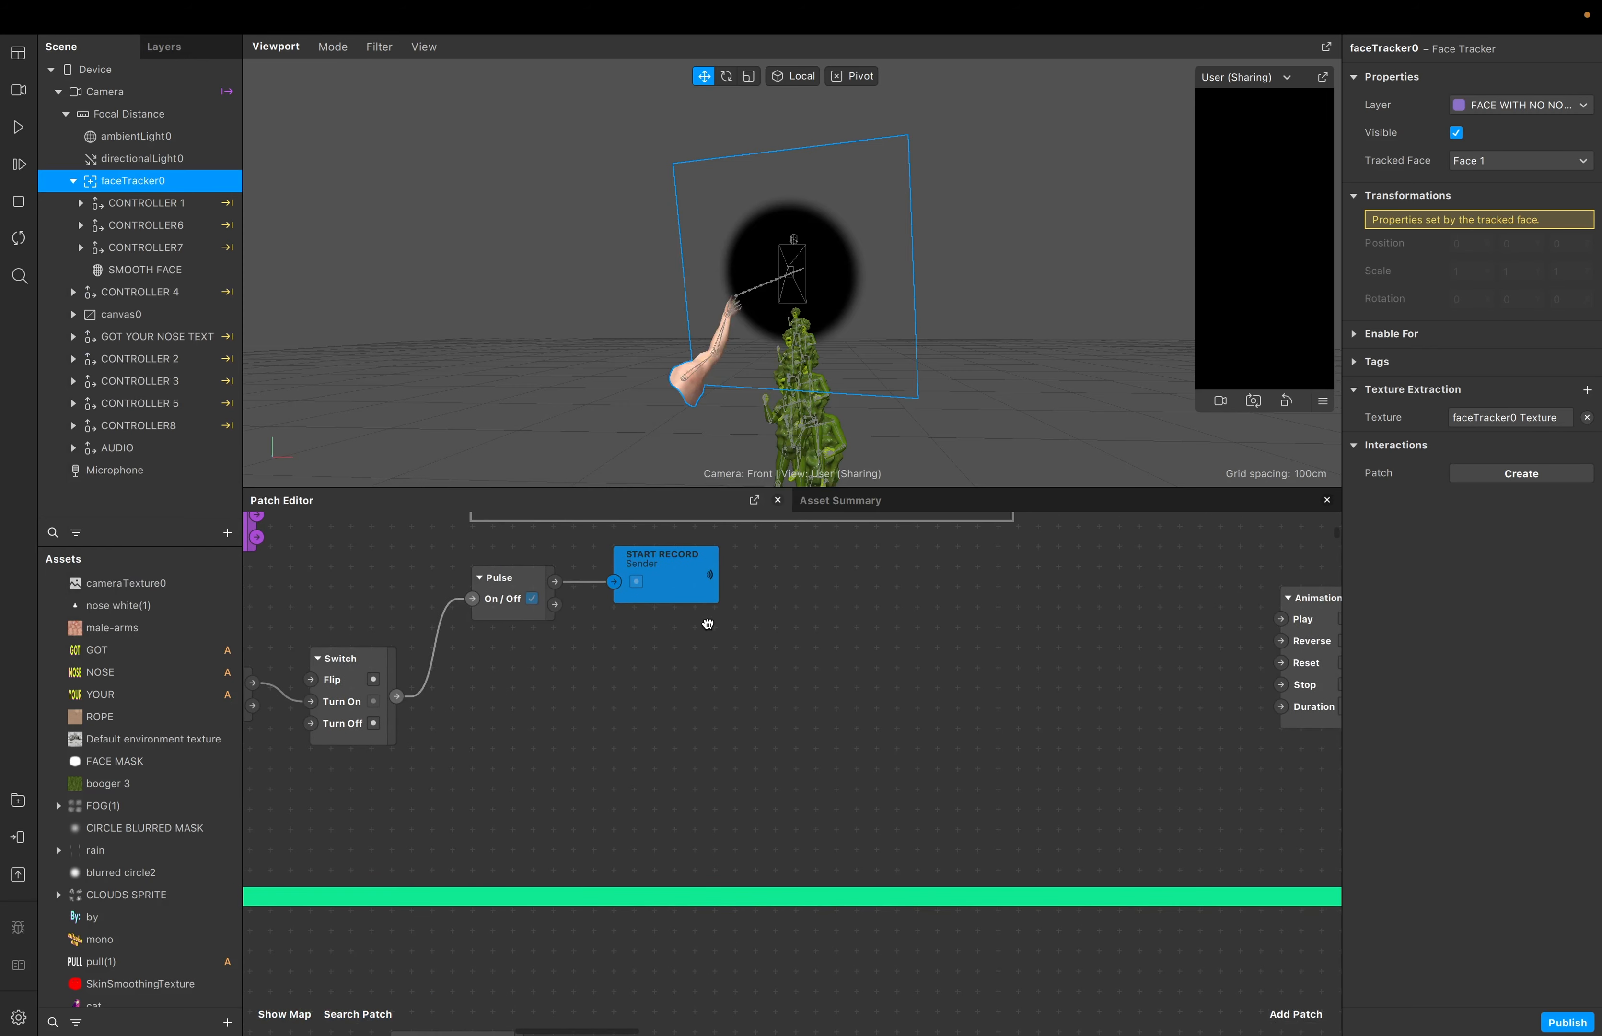
scroll(708, 623, down, 3)
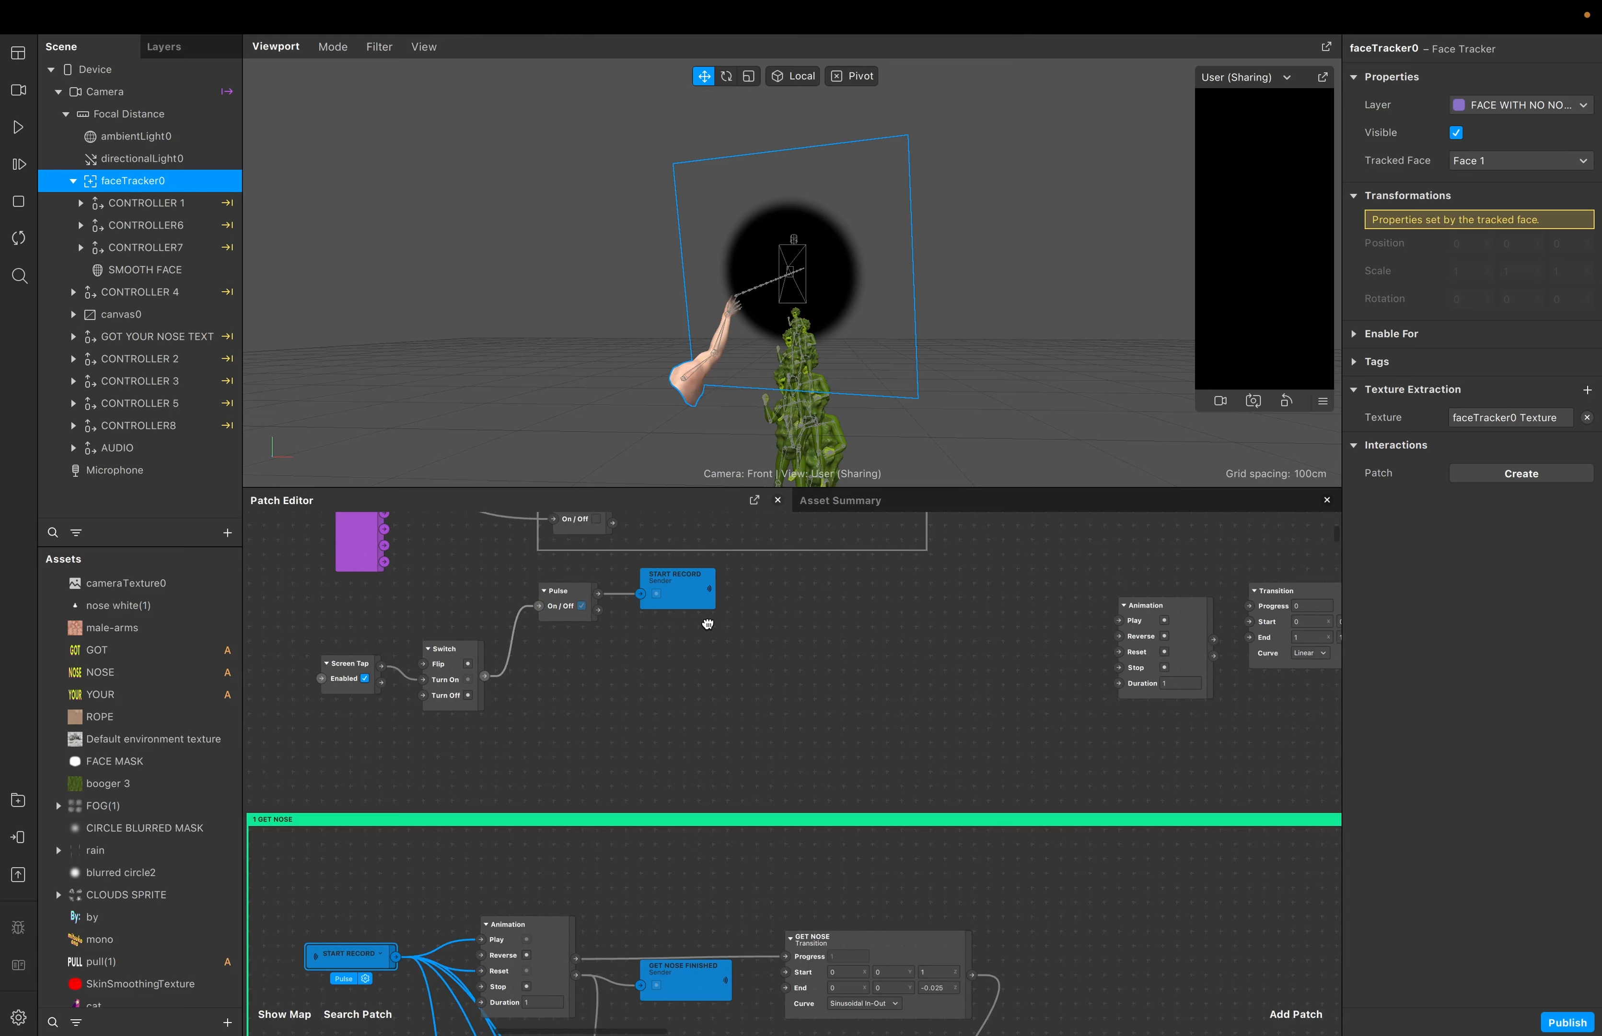
scroll(708, 623, down, 2)
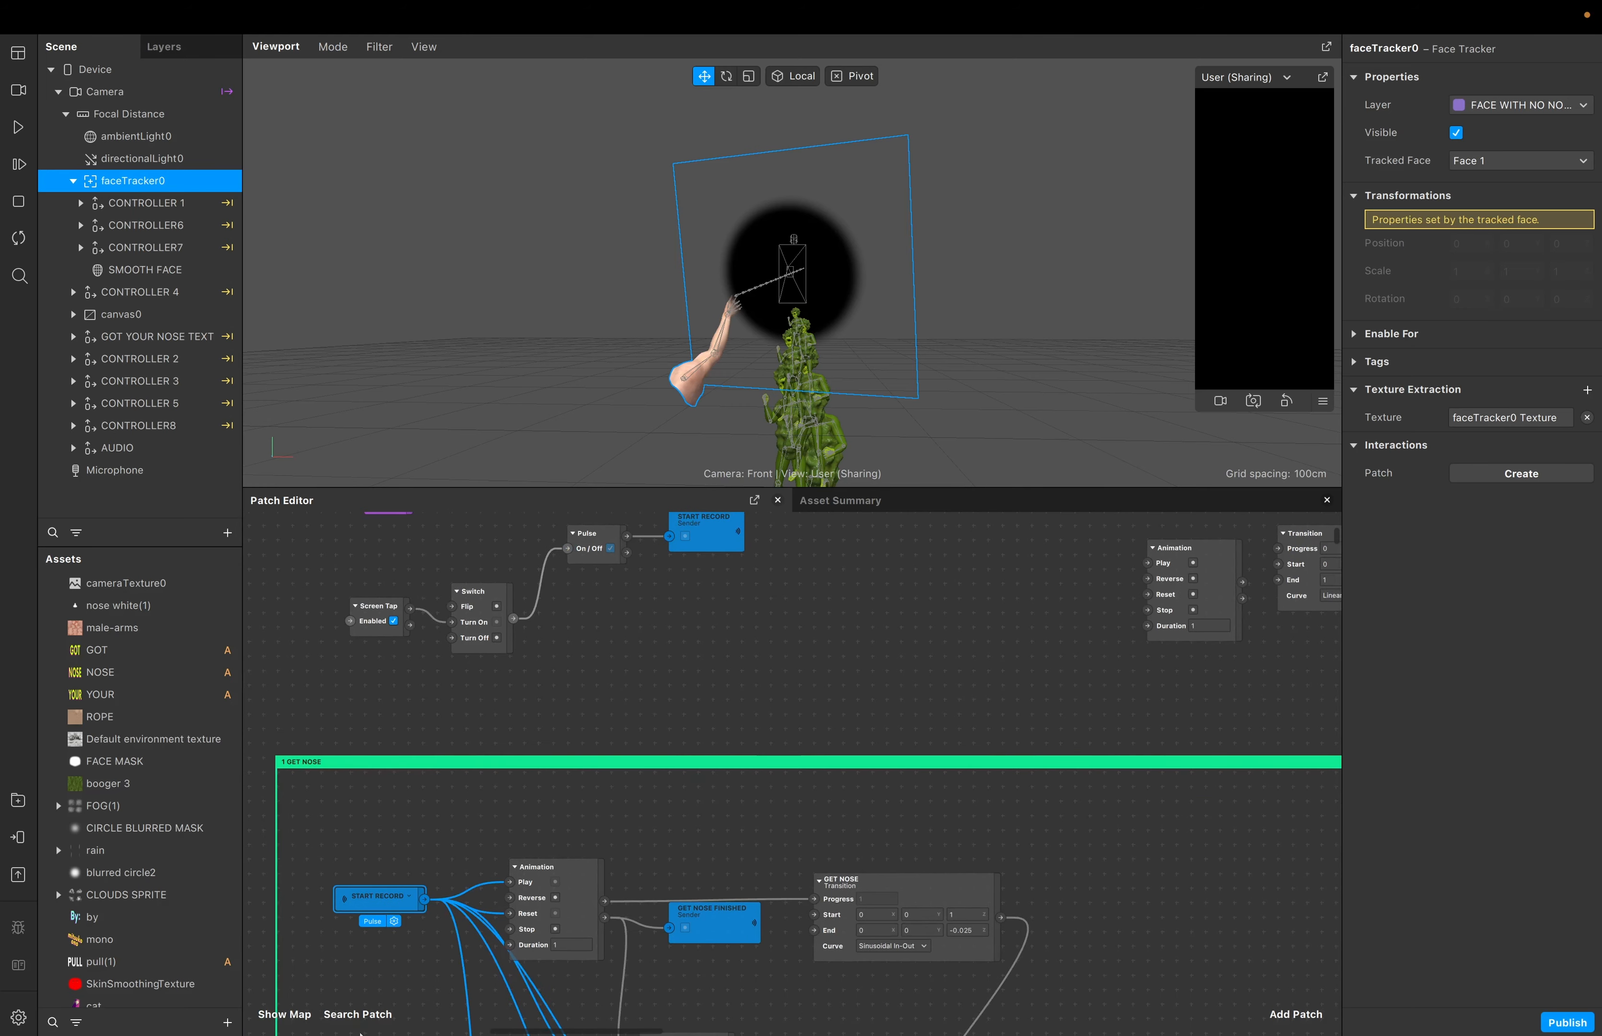
scroll(656, 979, down, 5)
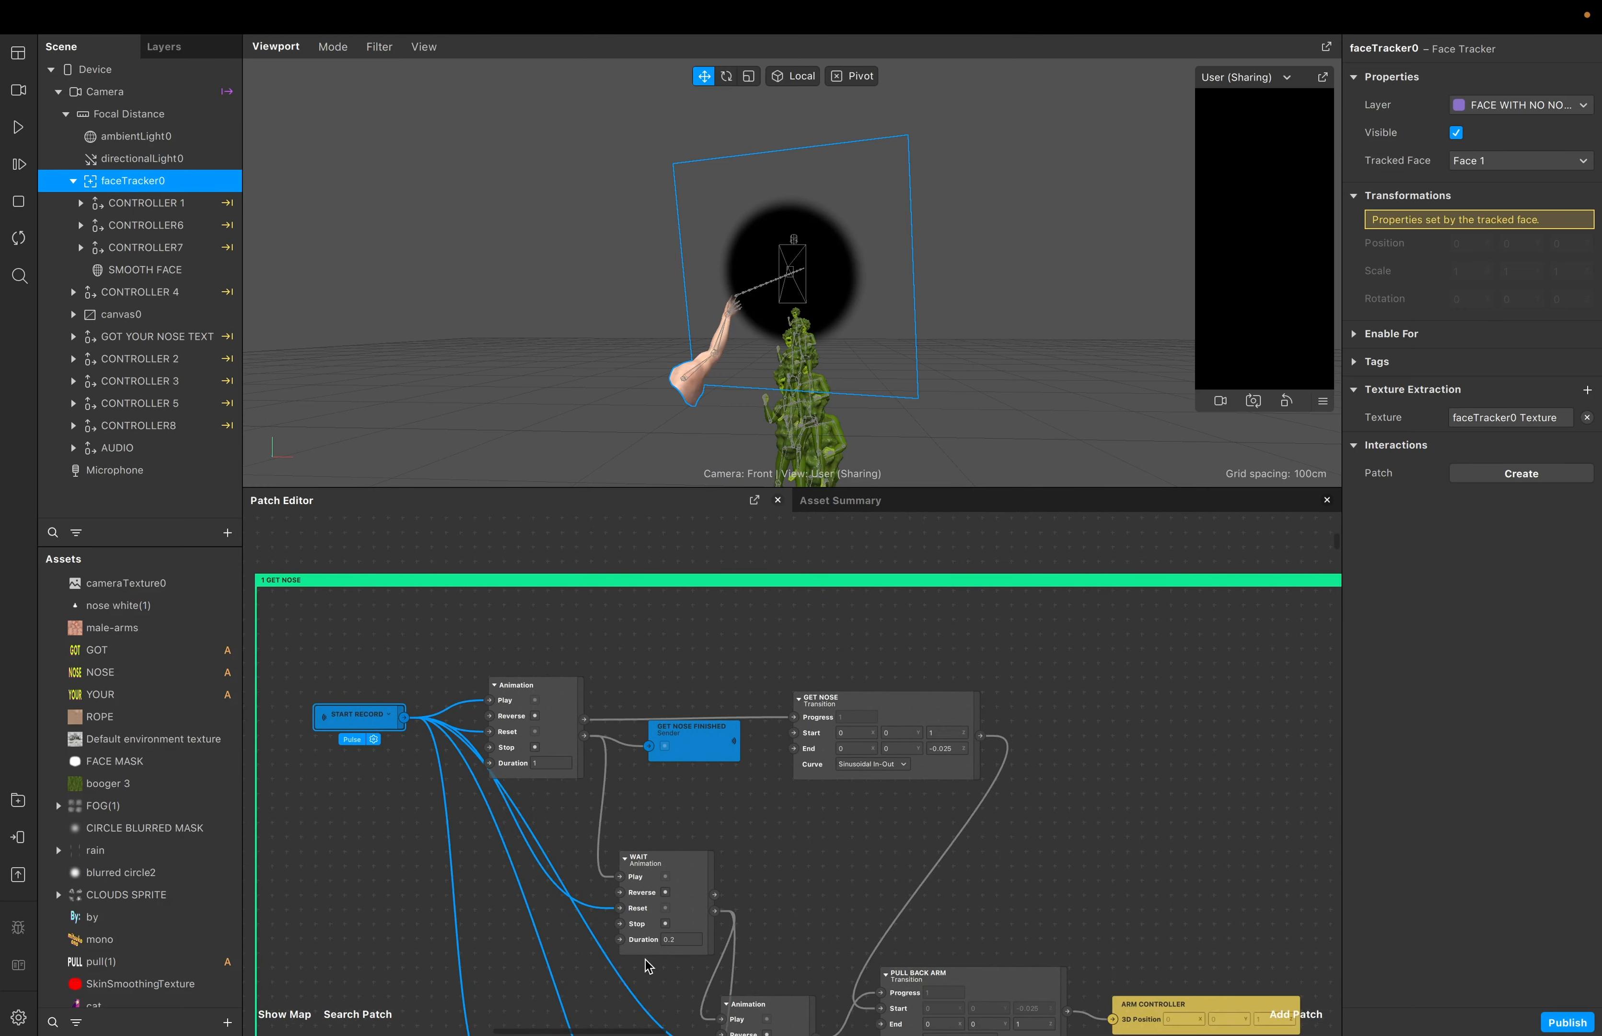
Reposition the START RECORD receiver slightly beside the first Animation patch in the 1 GET NOSE group
drag(345, 739, 345, 754)
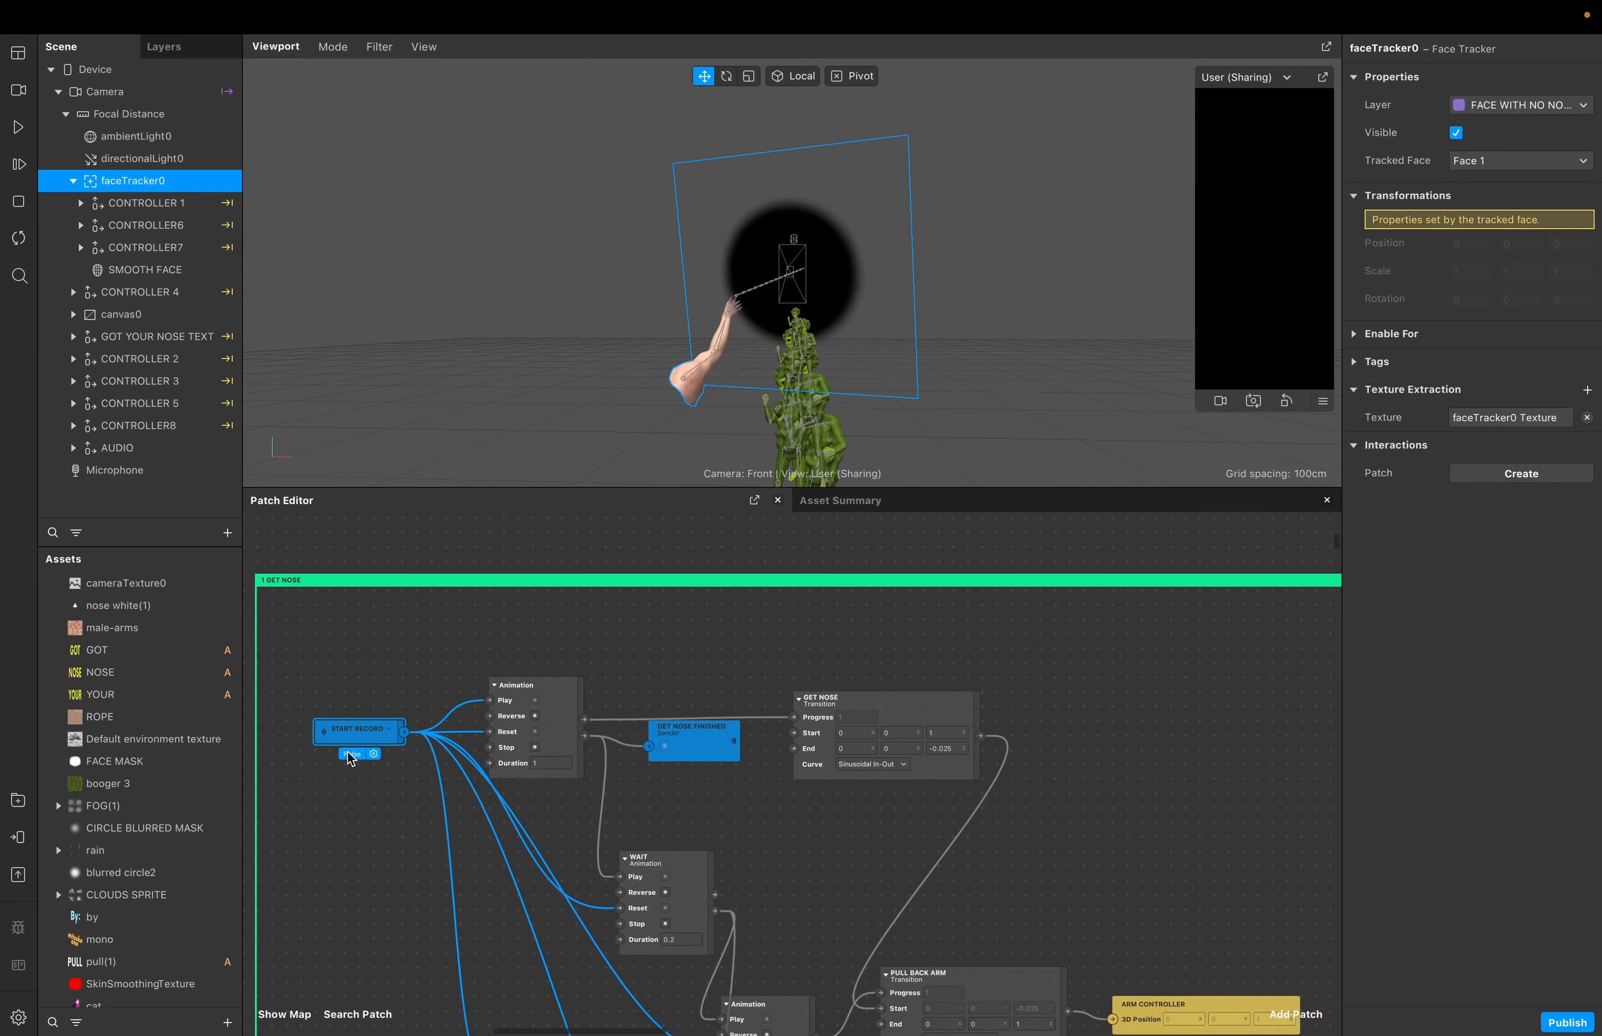
scroll(348, 755, up, 3)
scroll(348, 755, left, 2)
scroll(348, 755, down, 2)
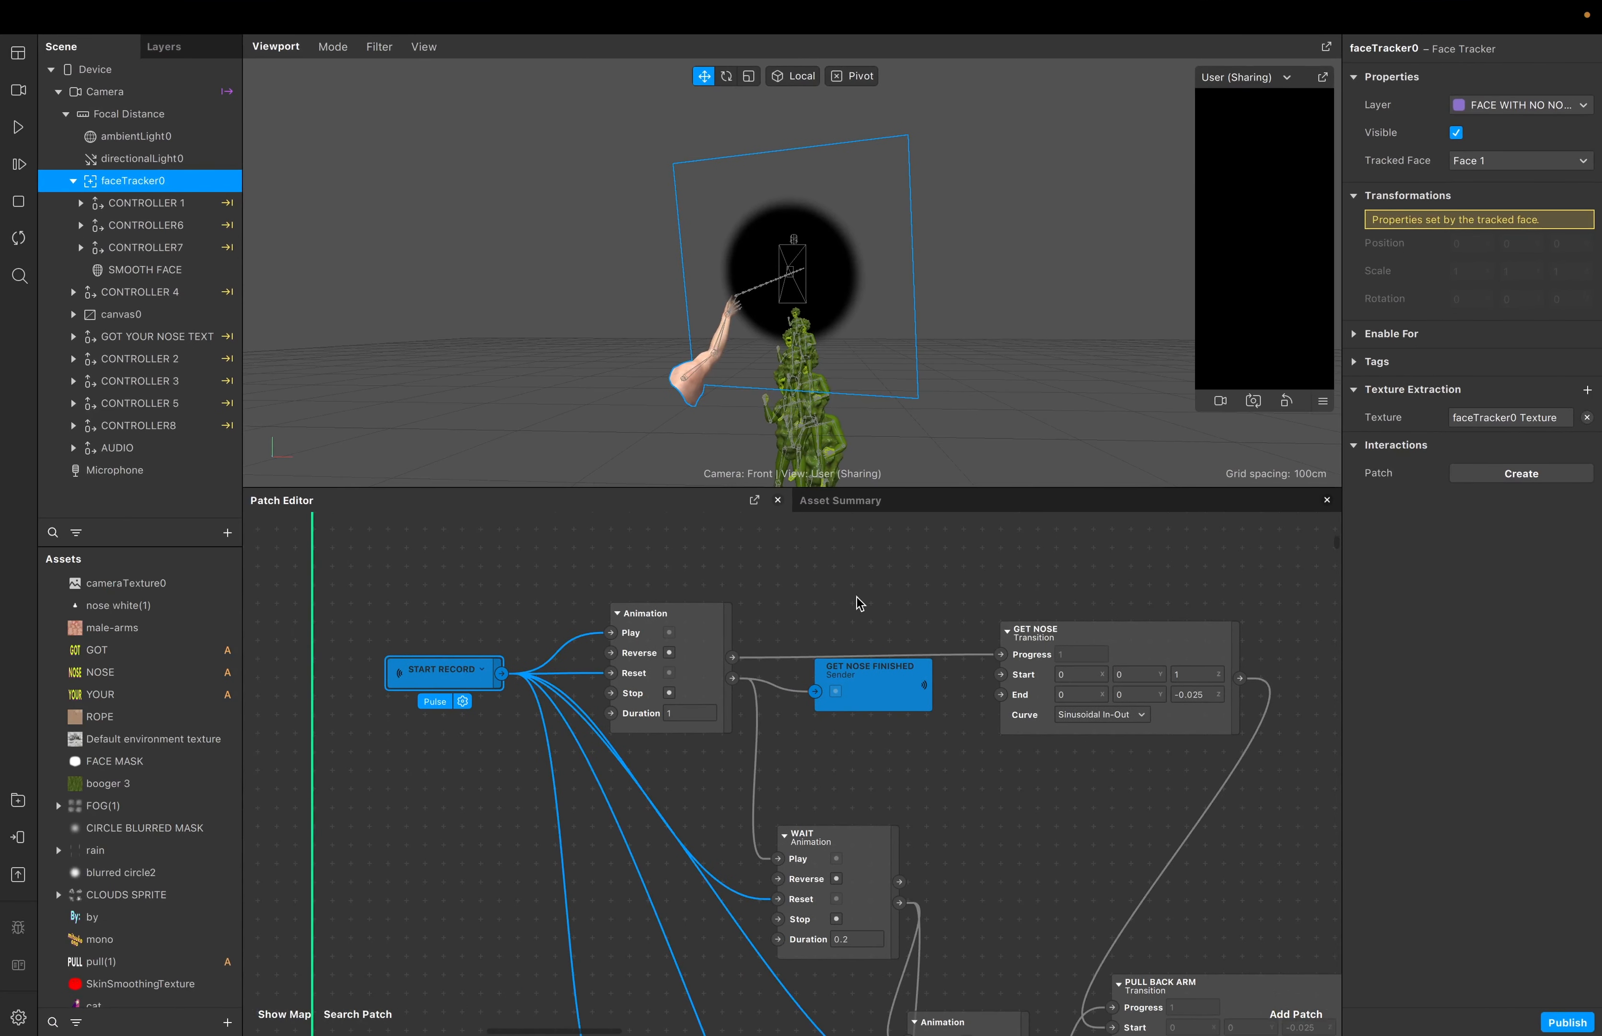
scroll(763, 721, down, 3)
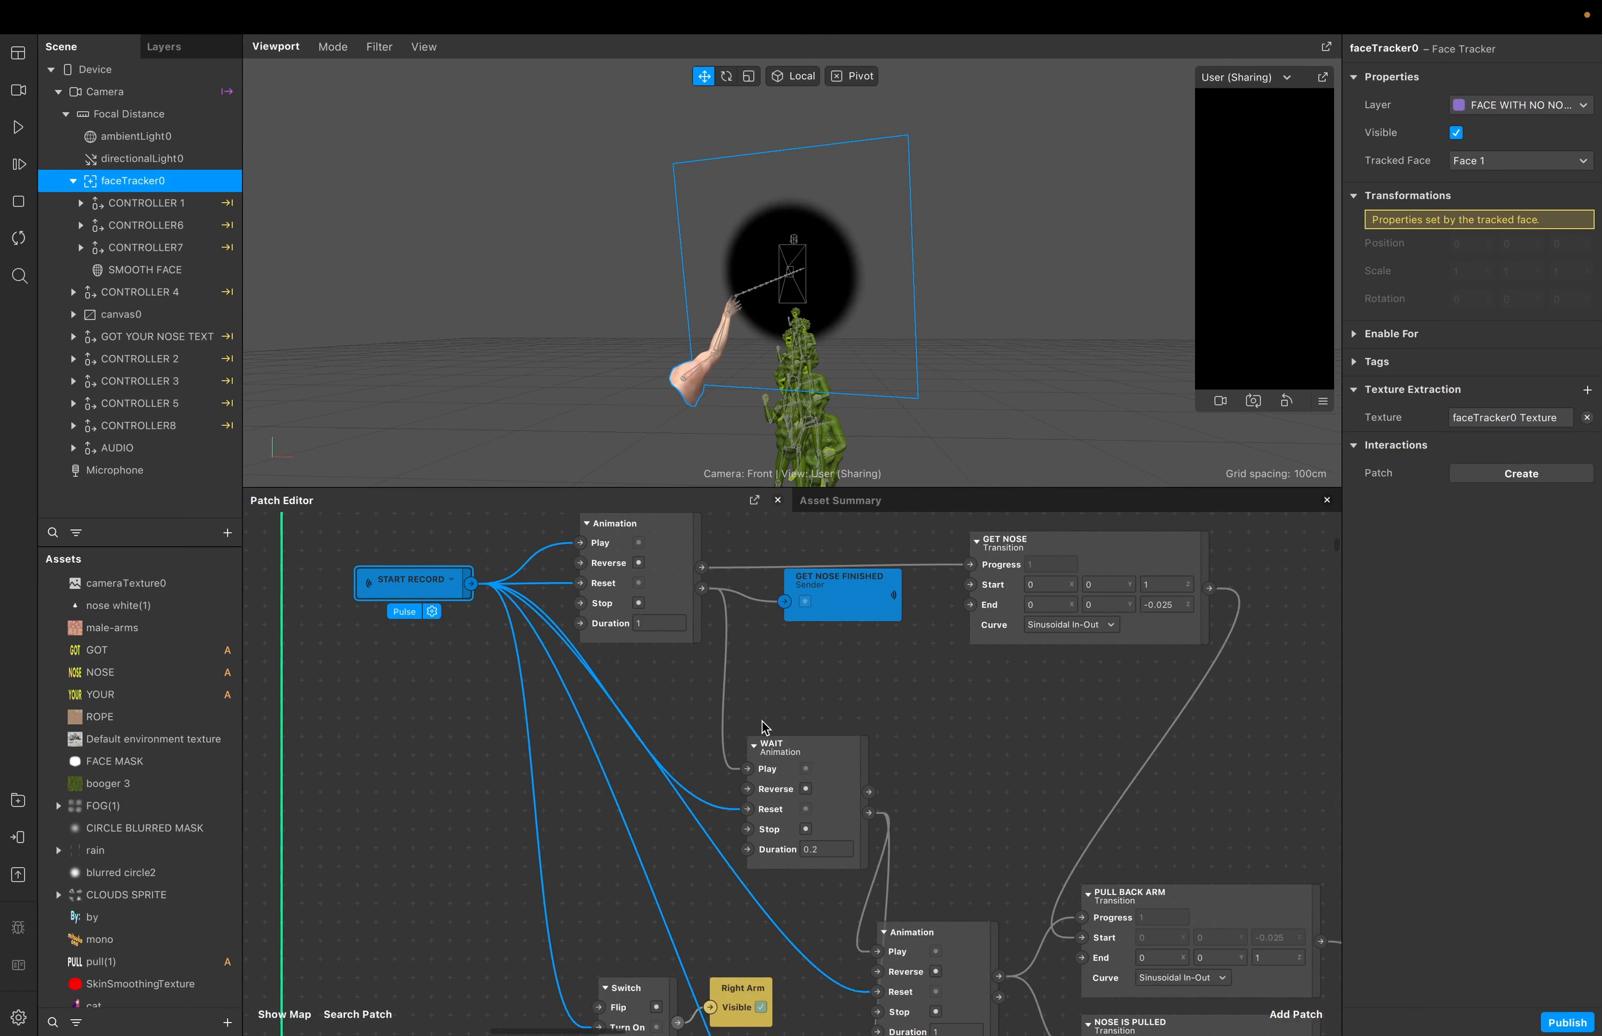
scroll(763, 721, up, 3)
mouse_move(455, 694)
mouse_down()
mouse_move(455, 751)
mouse_move(435, 679)
mouse_up()
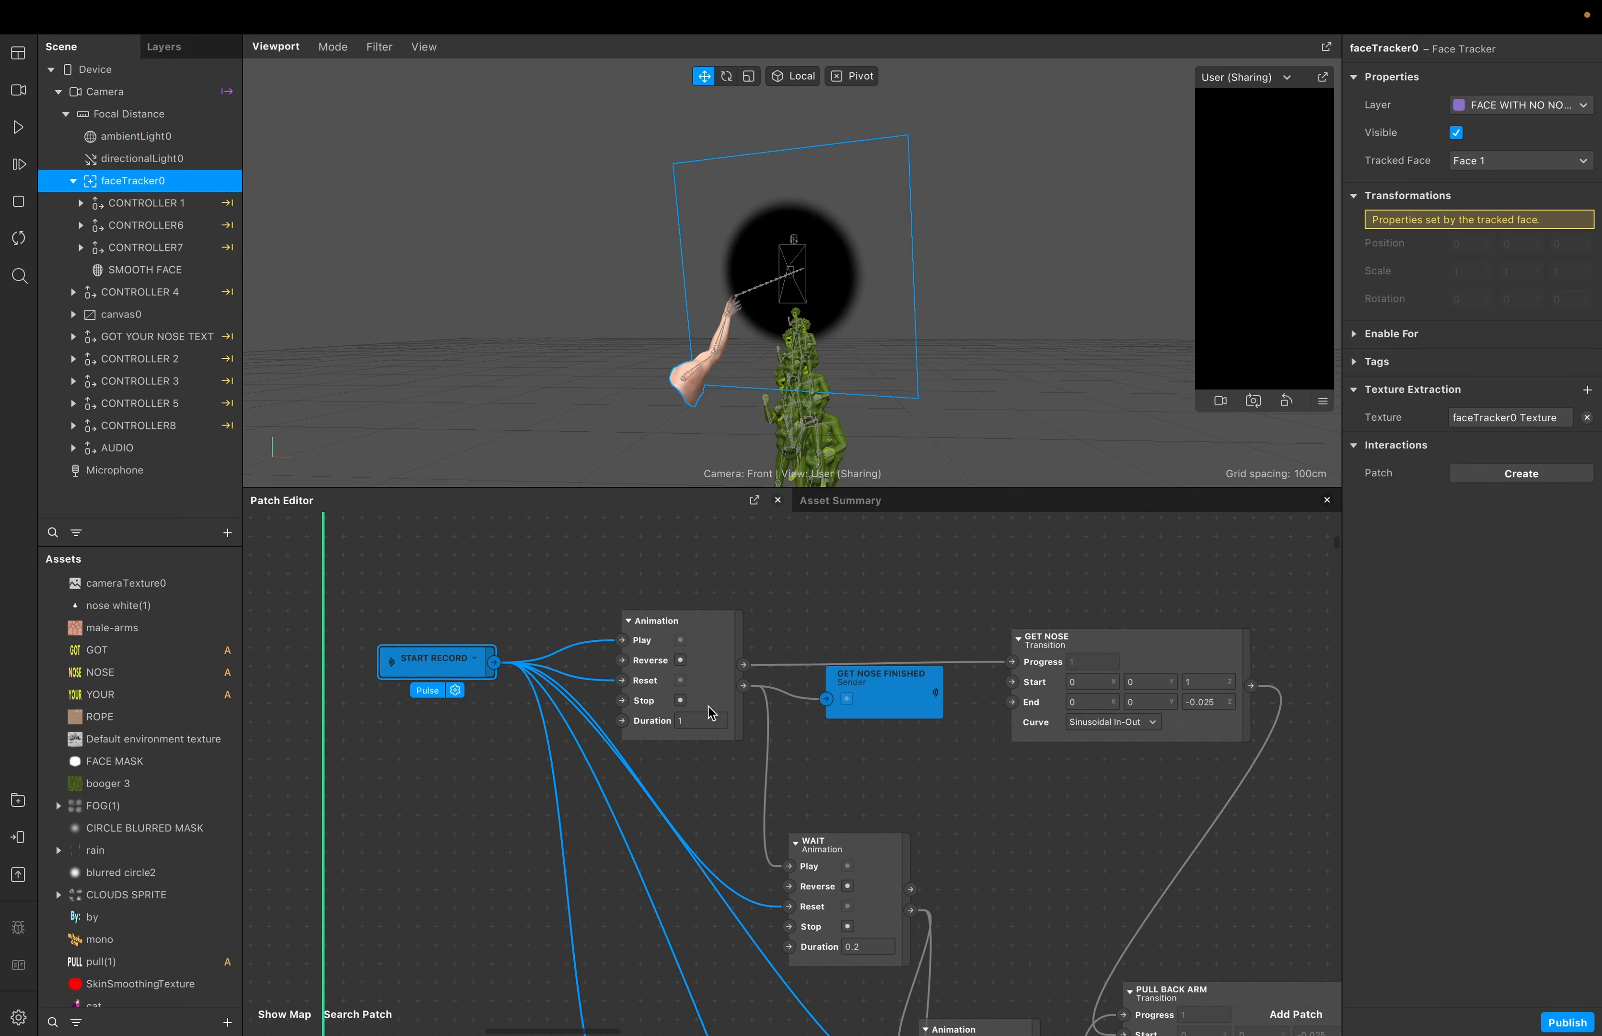
Trace the 1 GET NOSE chain from the first Animation through WAIT to the PULL BACK ARM and NOSE IS PULLED transitions
scroll(810, 911, right, 3)
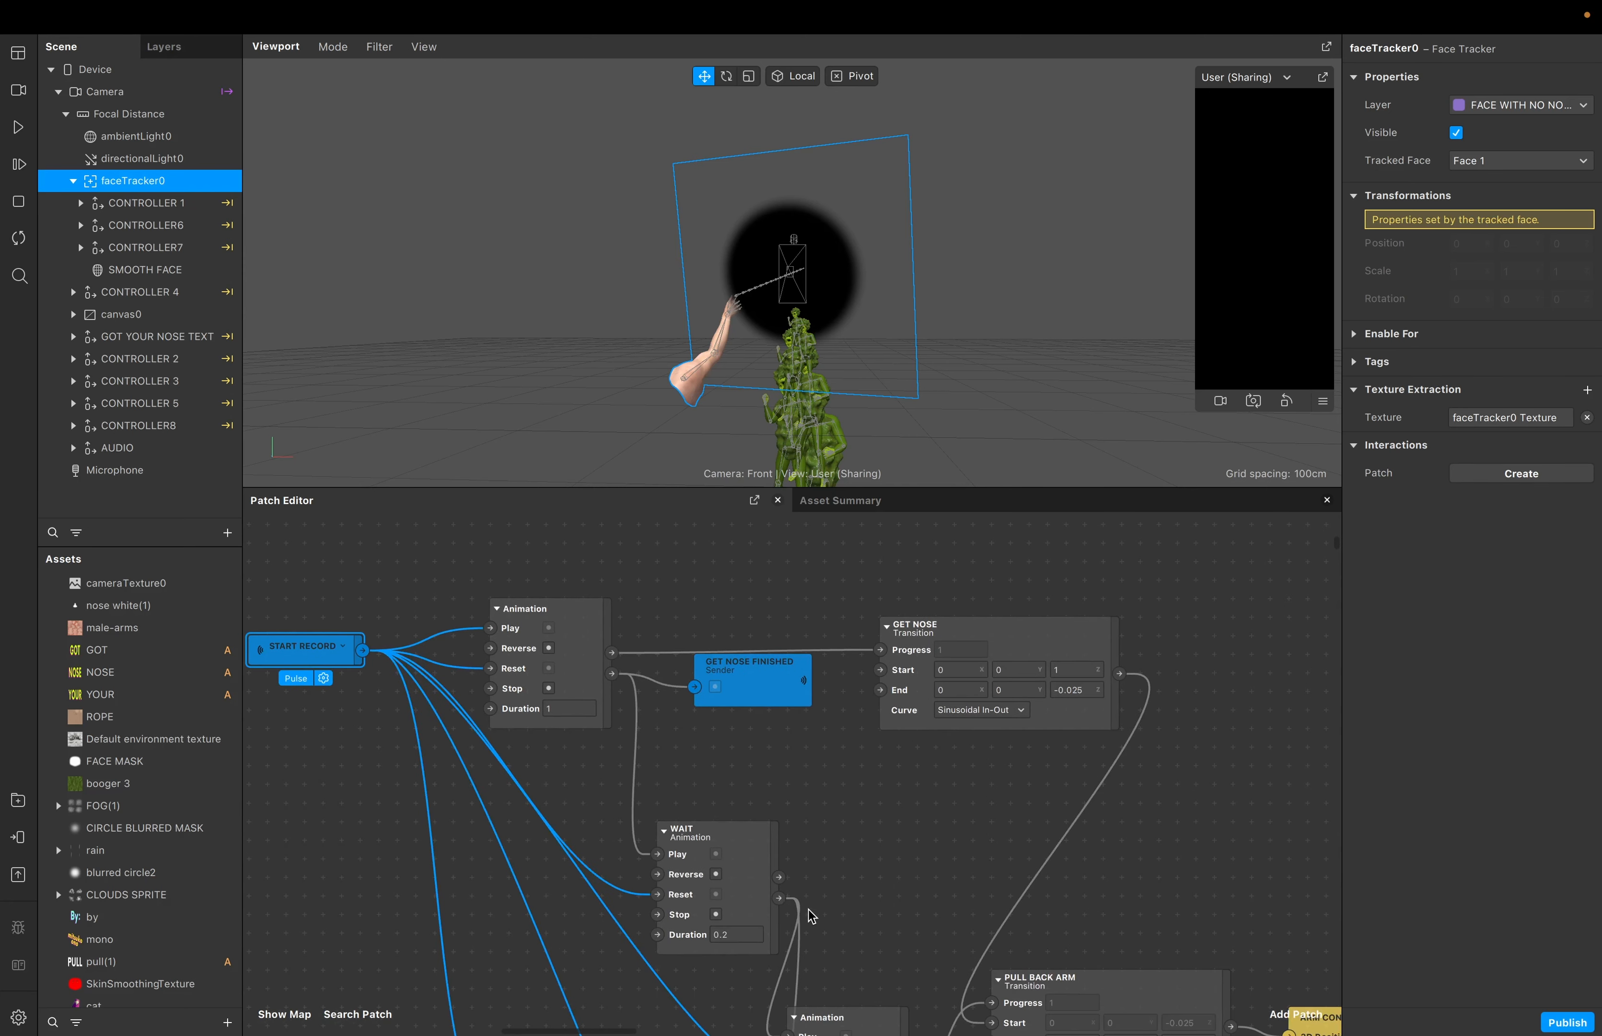
ctrl+scroll(808, 909, down, 5)
scroll(812, 930, right, 2)
scroll(812, 931, down, 2)
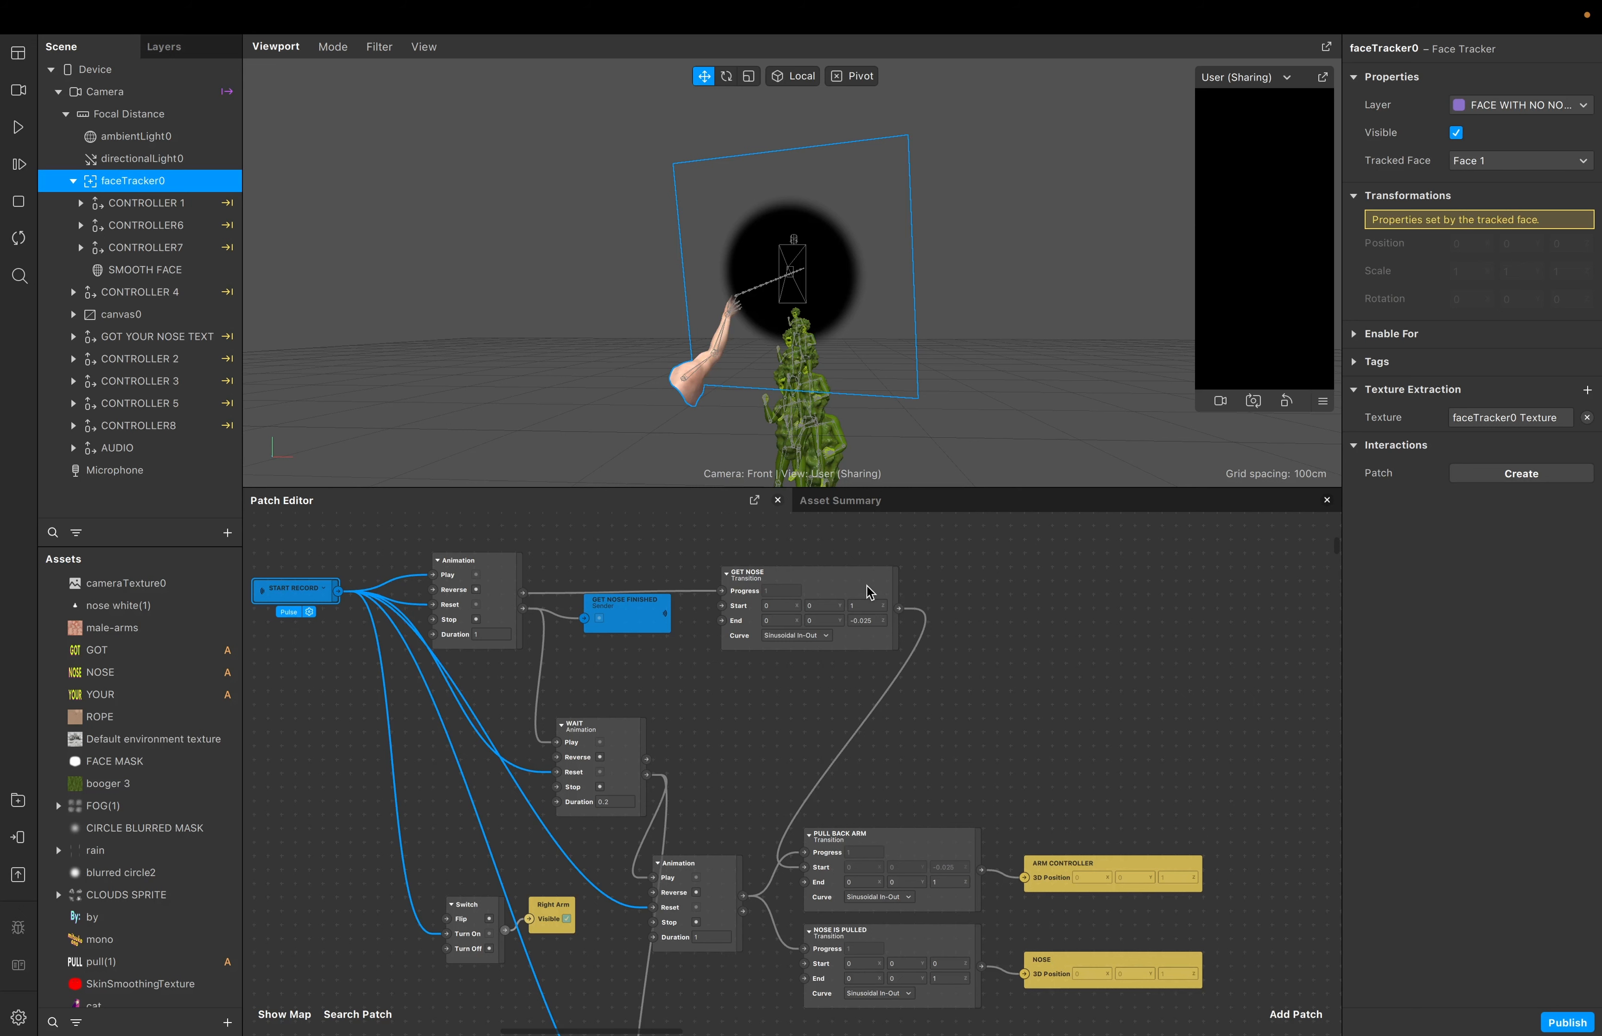
scroll(868, 591, up, 3)
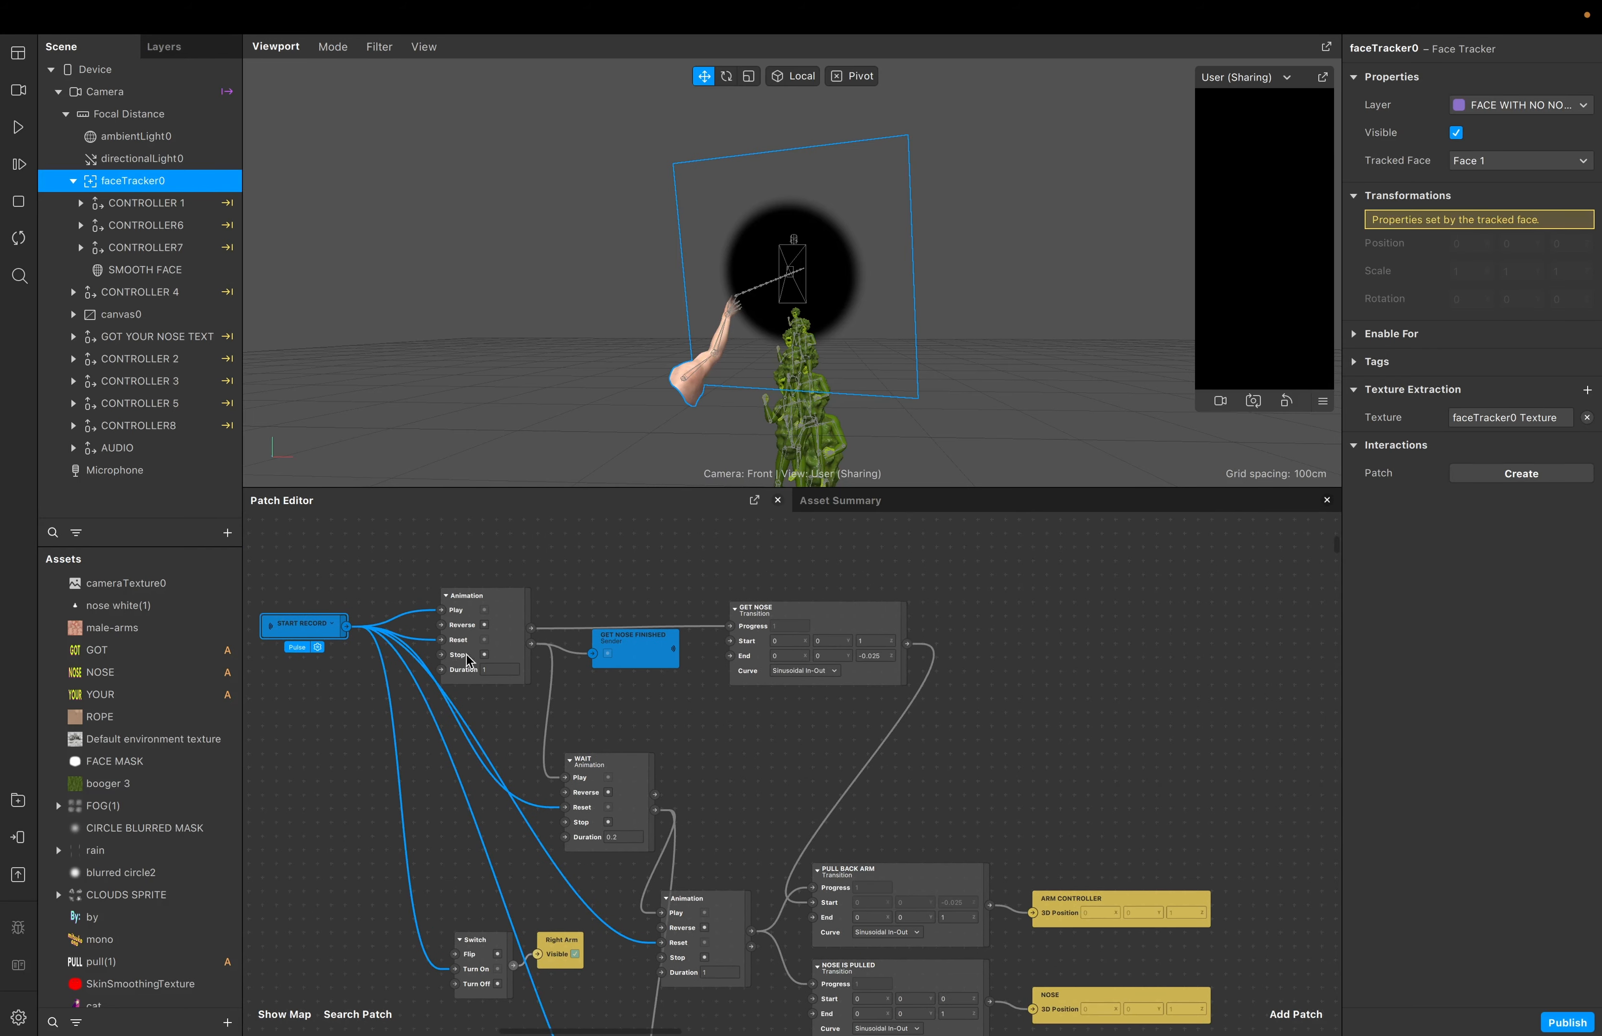
Show the first Animation patch's output names and move the GET NOSE FINISHED sender slightly down beside it
scroll(498, 648, up, 3)
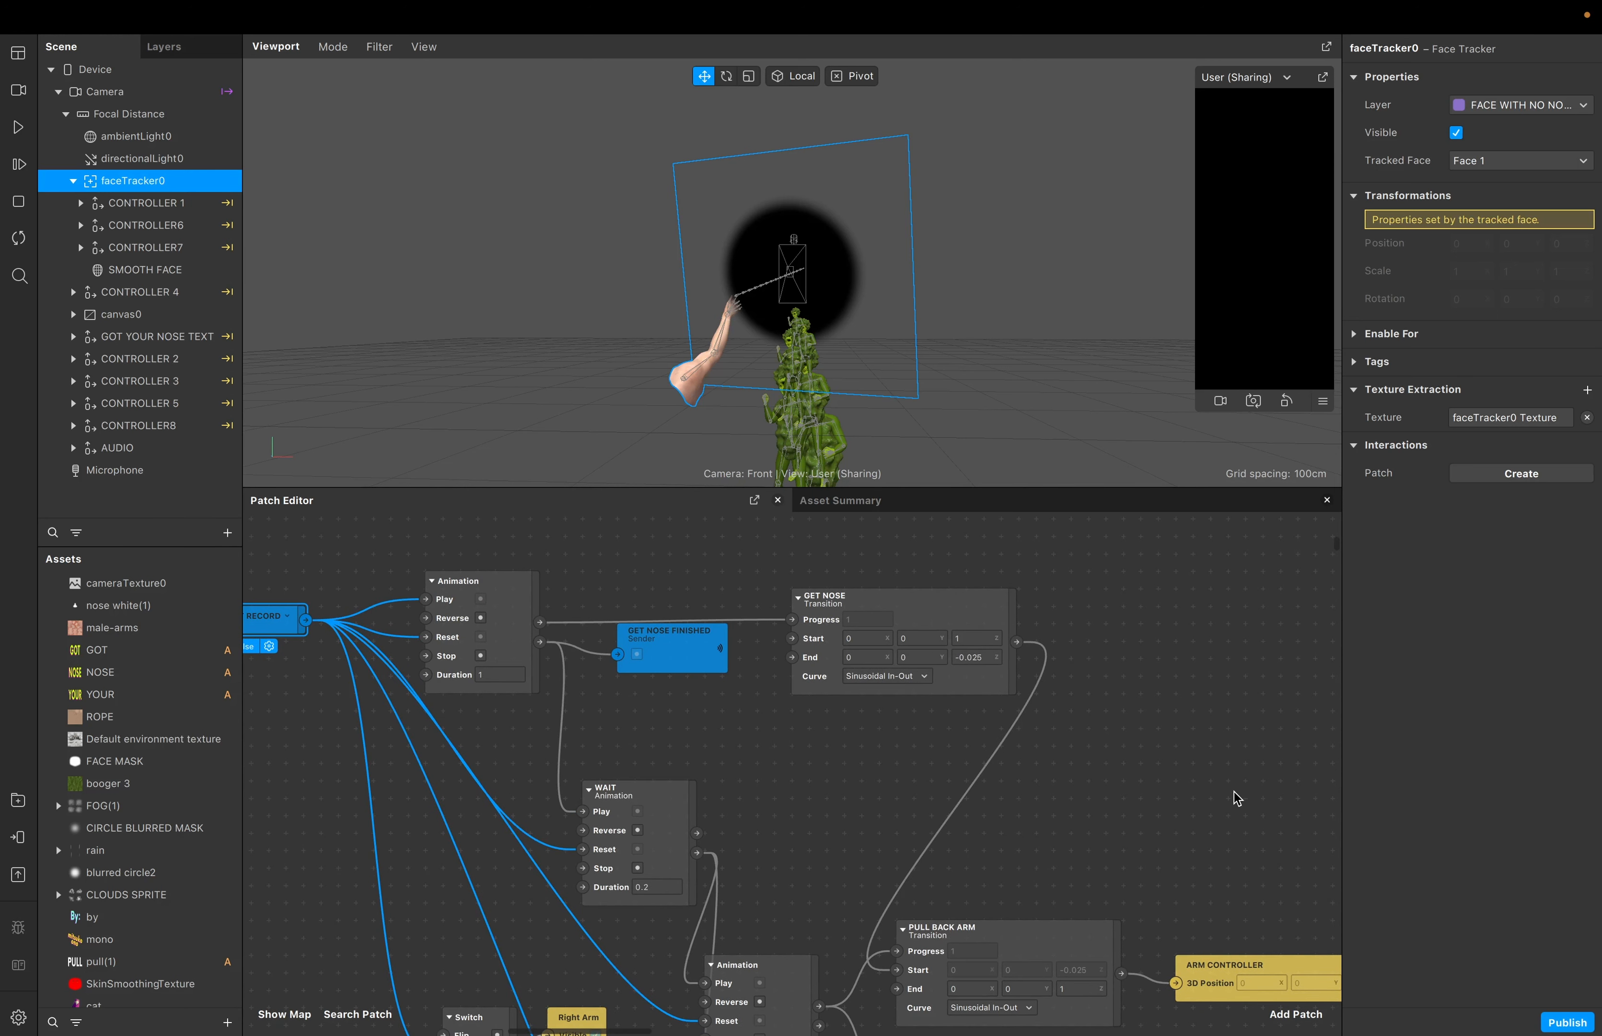
click(522, 613)
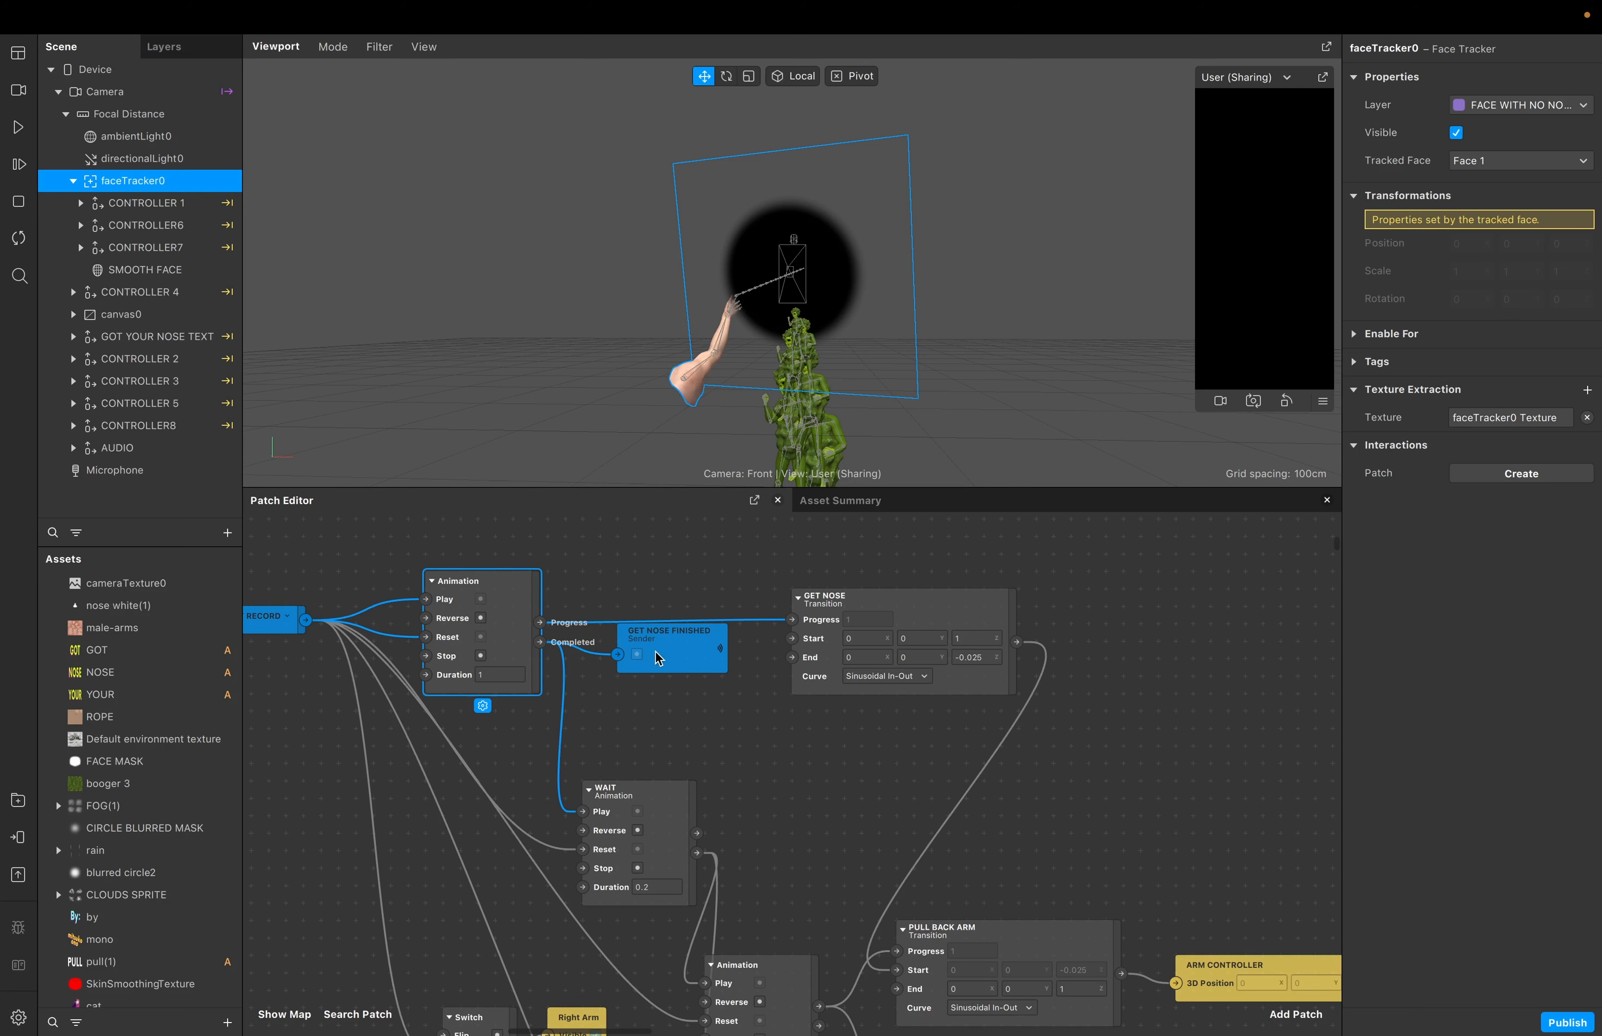
drag(656, 651, 643, 676)
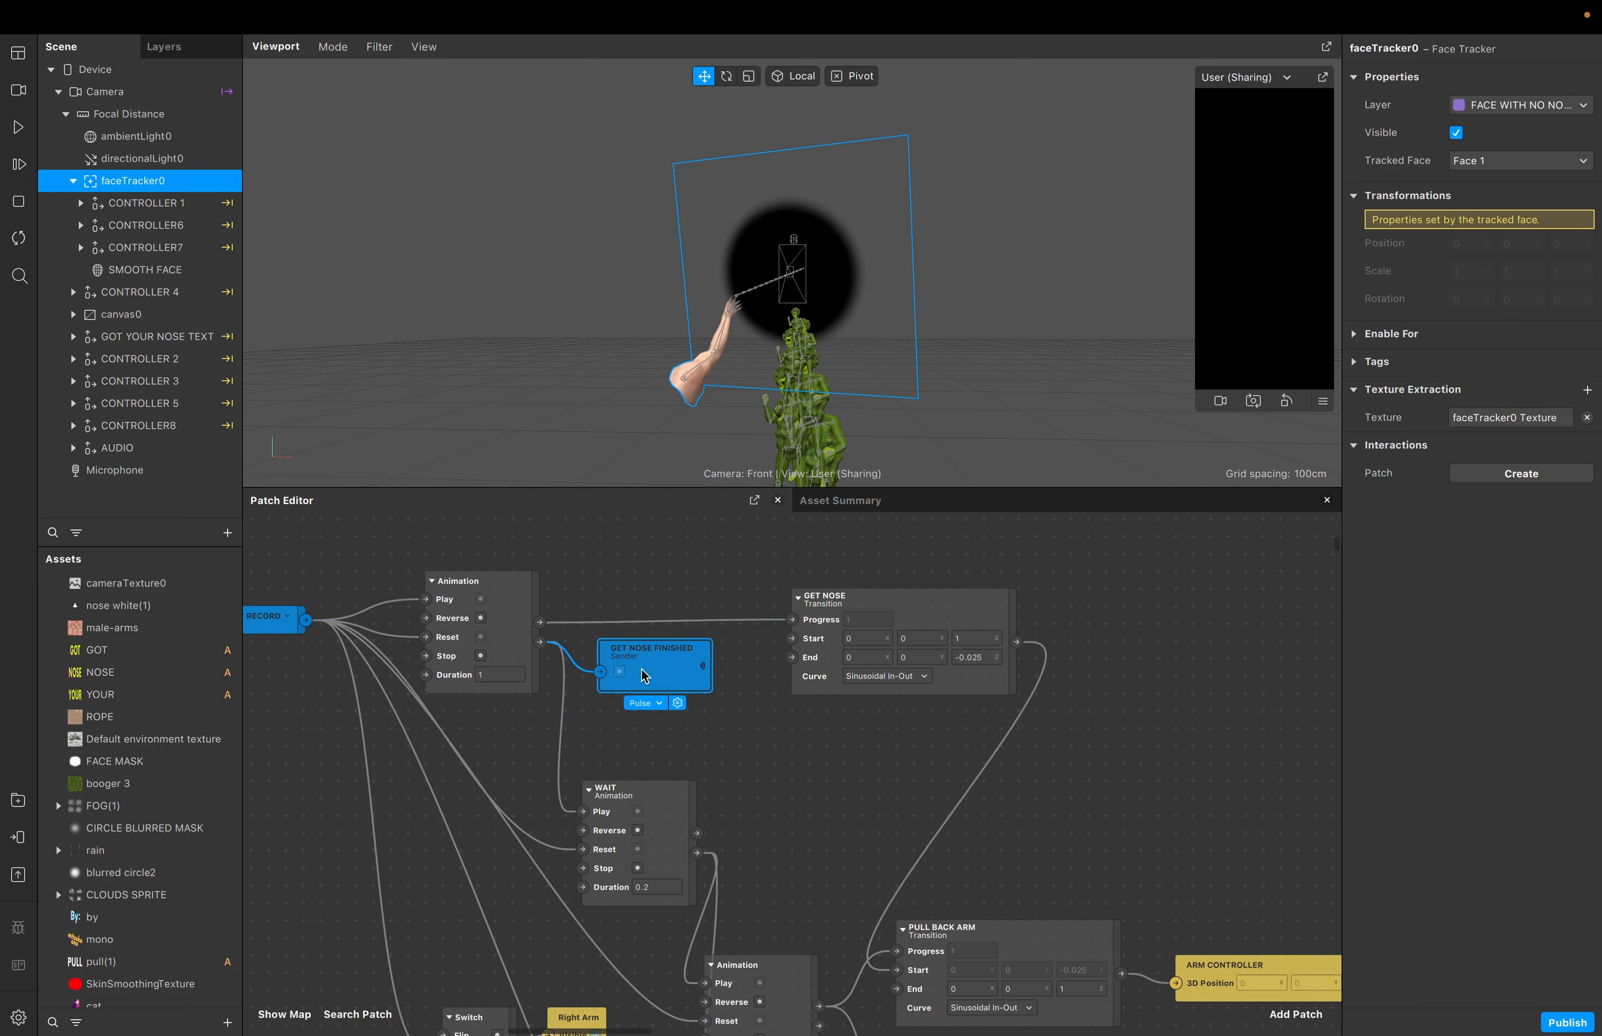
Examine how the GET NOSE transition feeds PULL BACK ARM and the ARM CONTROLLER's 3D position
scroll(643, 676, right, 5)
scroll(643, 676, down, 2)
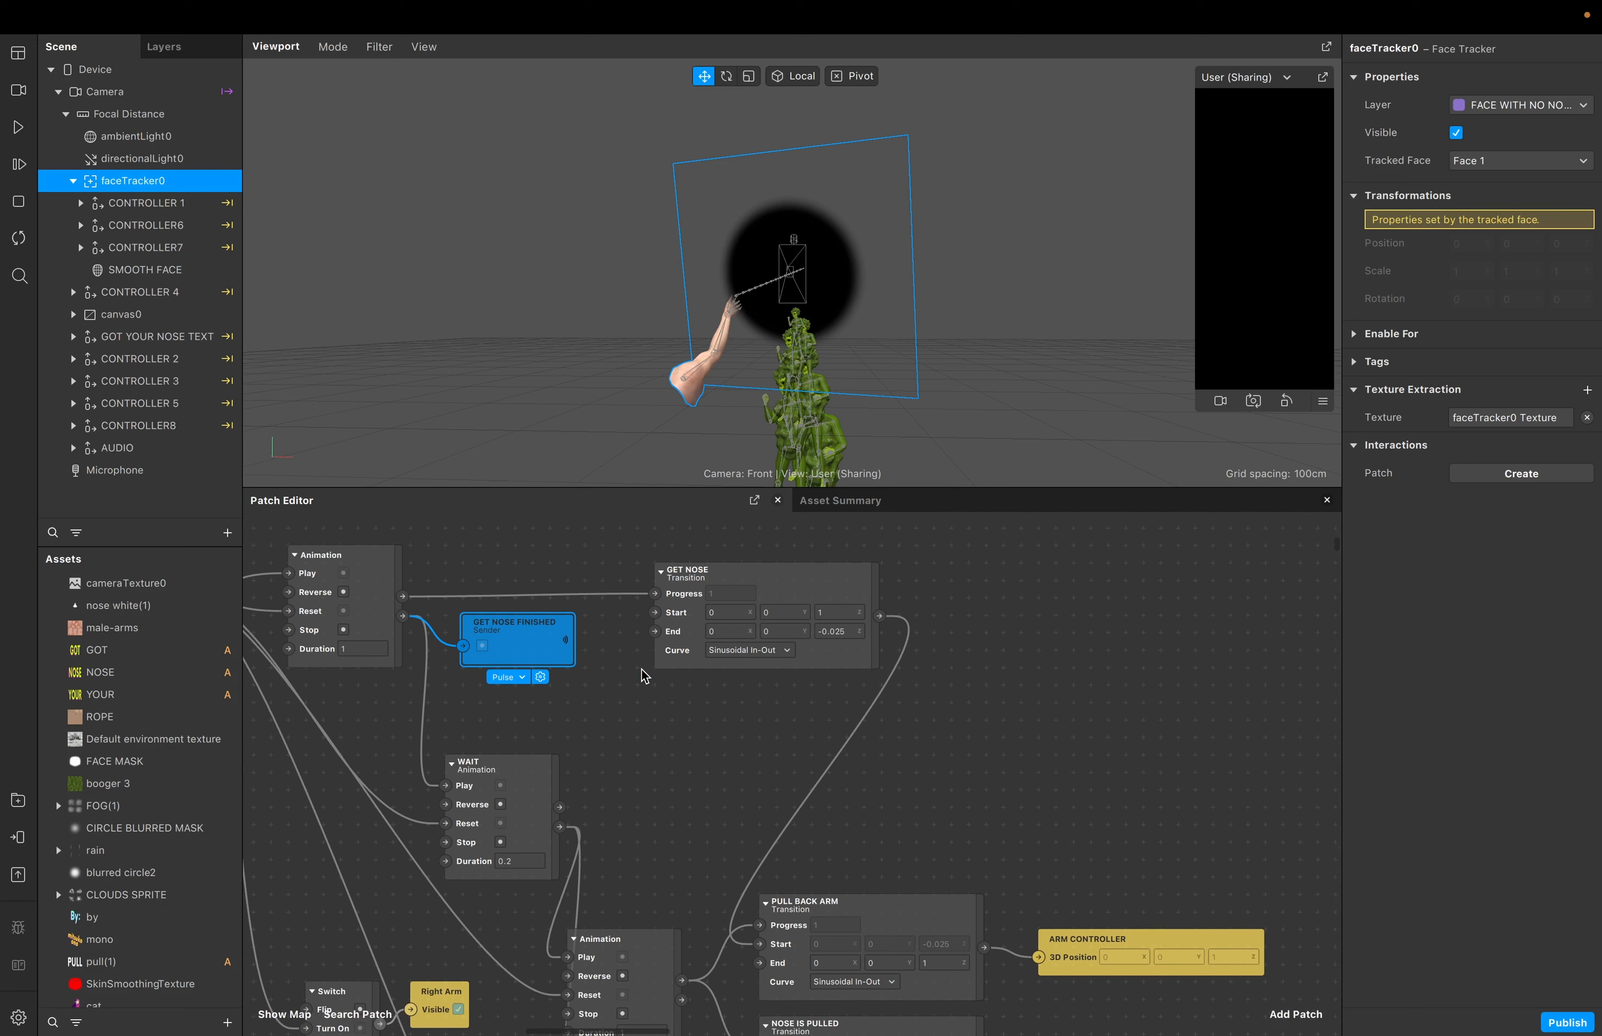
scroll(755, 711, right, 10)
scroll(755, 711, up, 3)
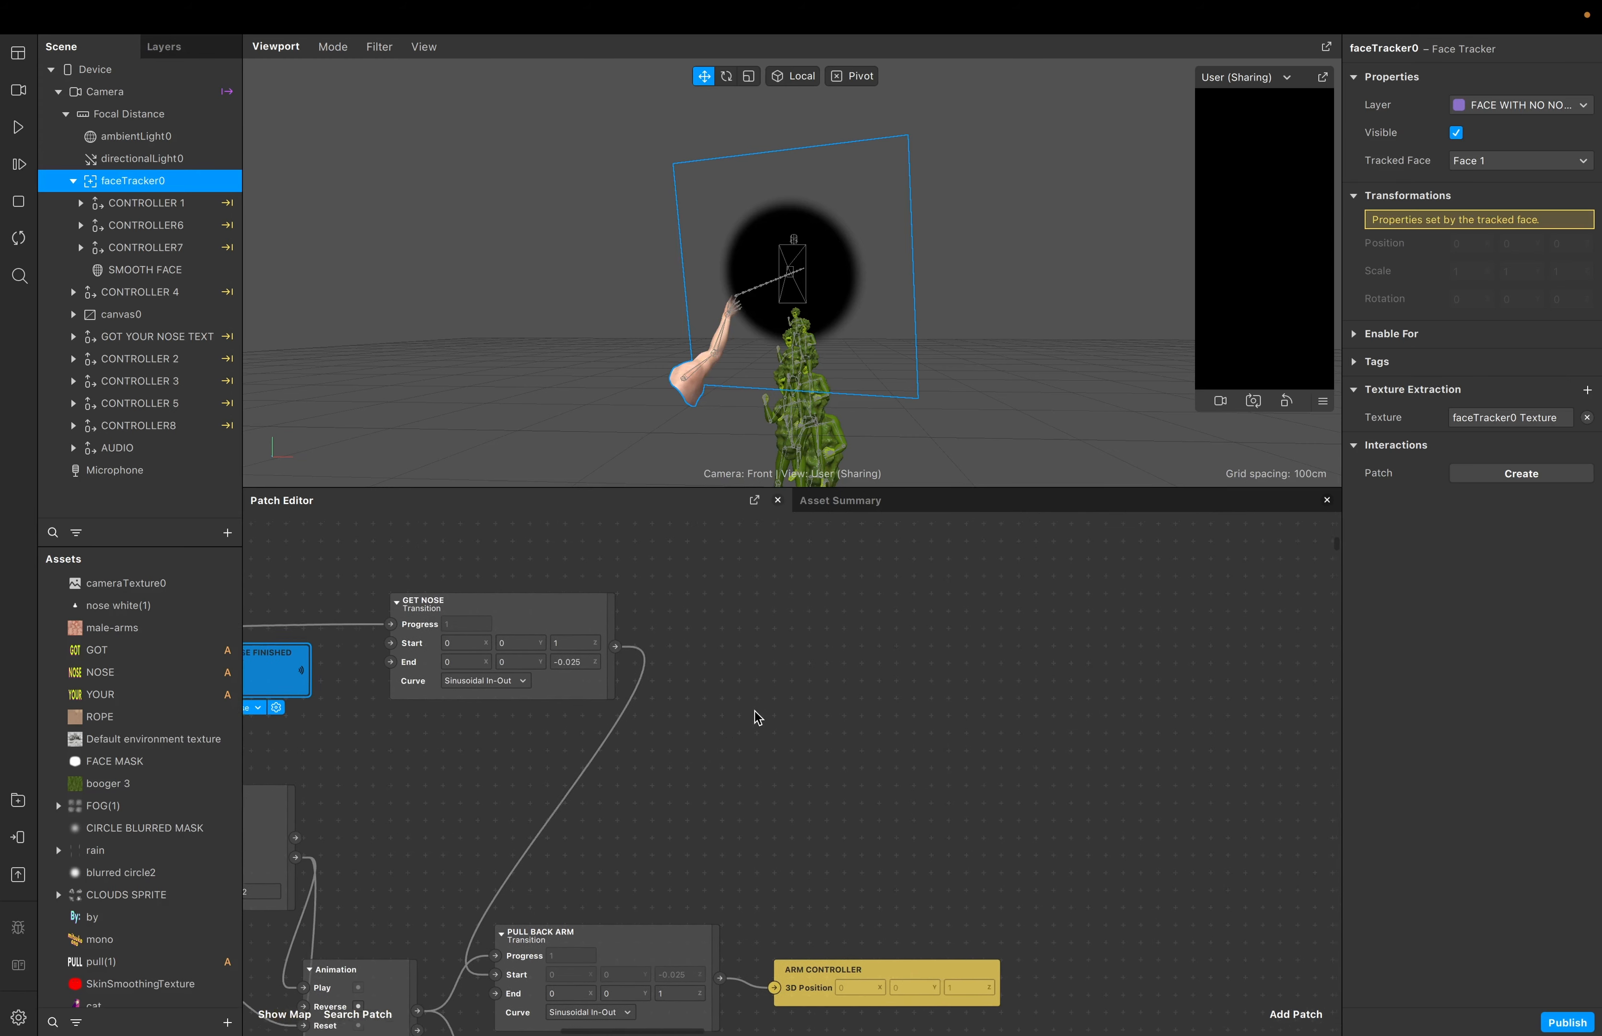
scroll(755, 711, left, 3)
scroll(754, 711, left, 6)
scroll(754, 711, down, 2)
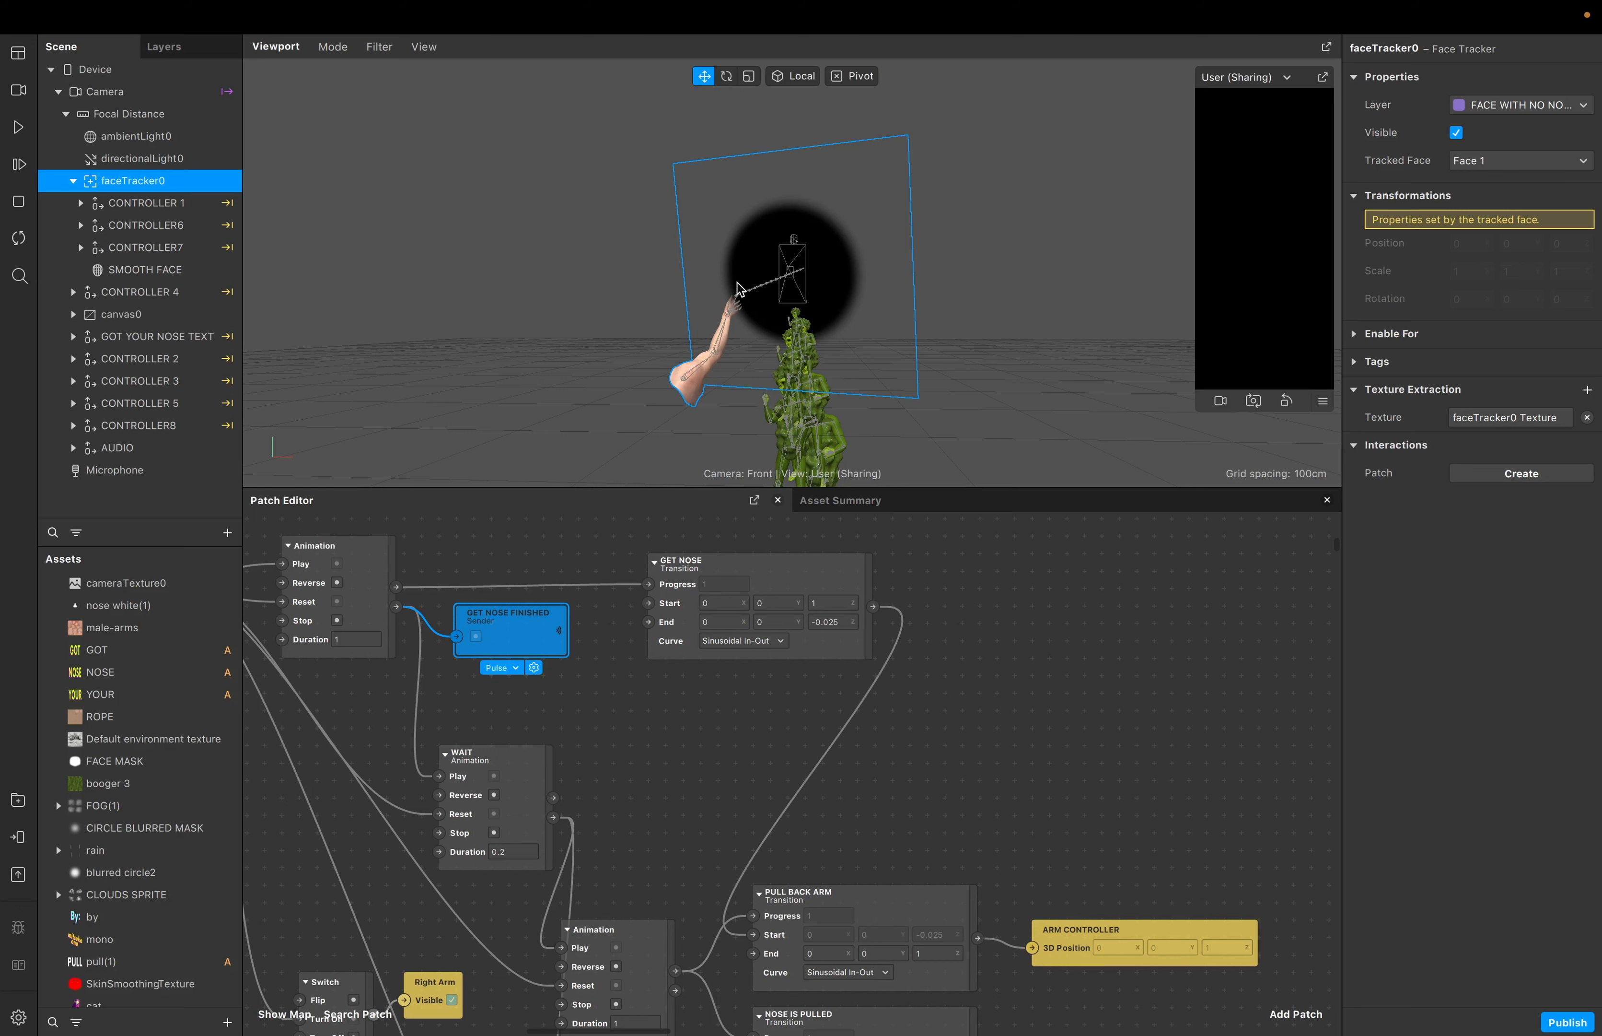
scroll(1097, 739, right, 5)
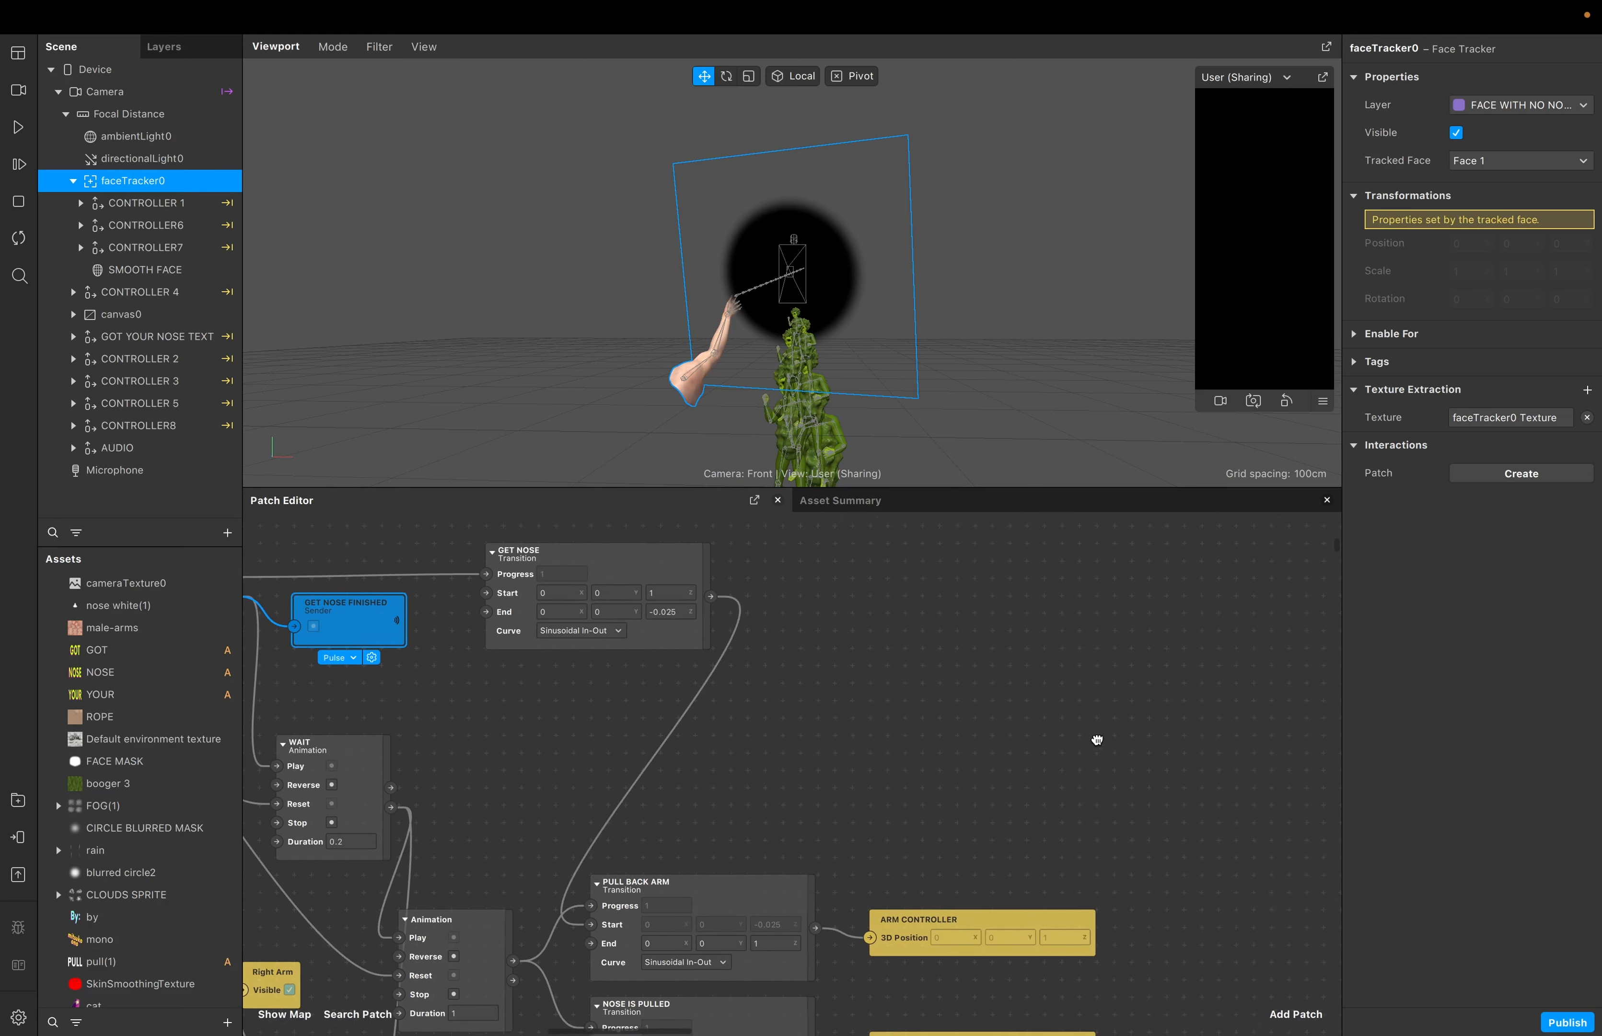
scroll(1096, 739, left, 4)
scroll(1096, 739, up, 1)
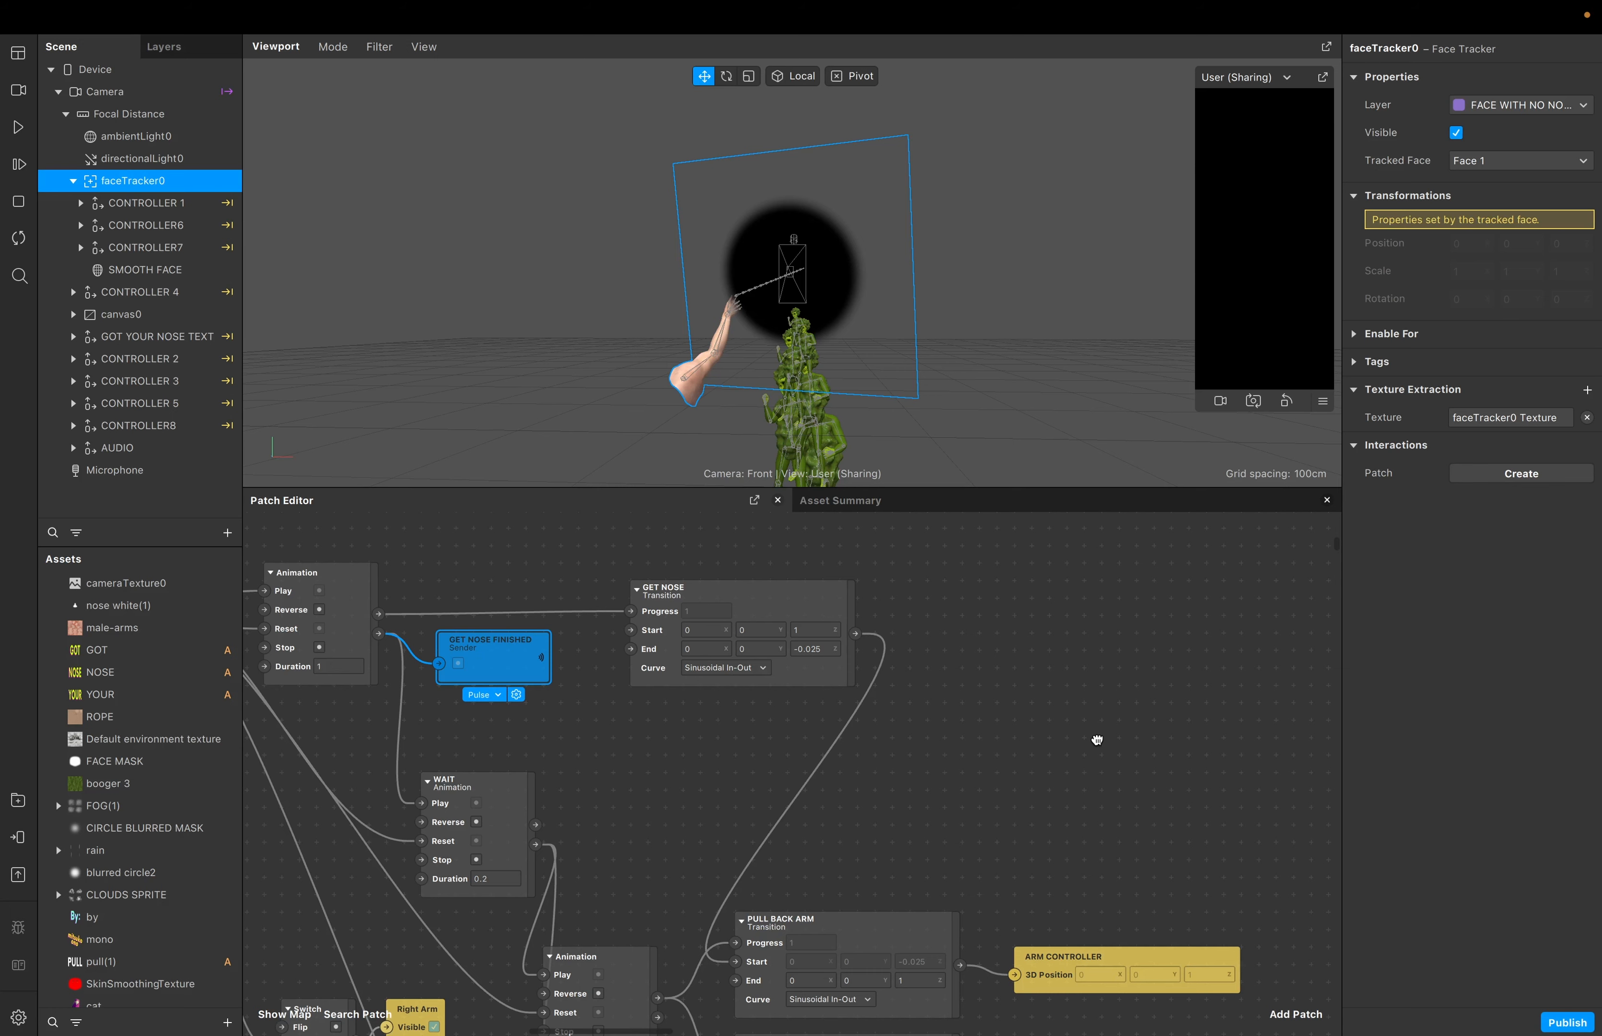
Add an Animation patch in the empty graph area above and beyond the ARM CONTROLLER patch
scroll(1097, 739, right, 15)
scroll(1094, 740, up, 2)
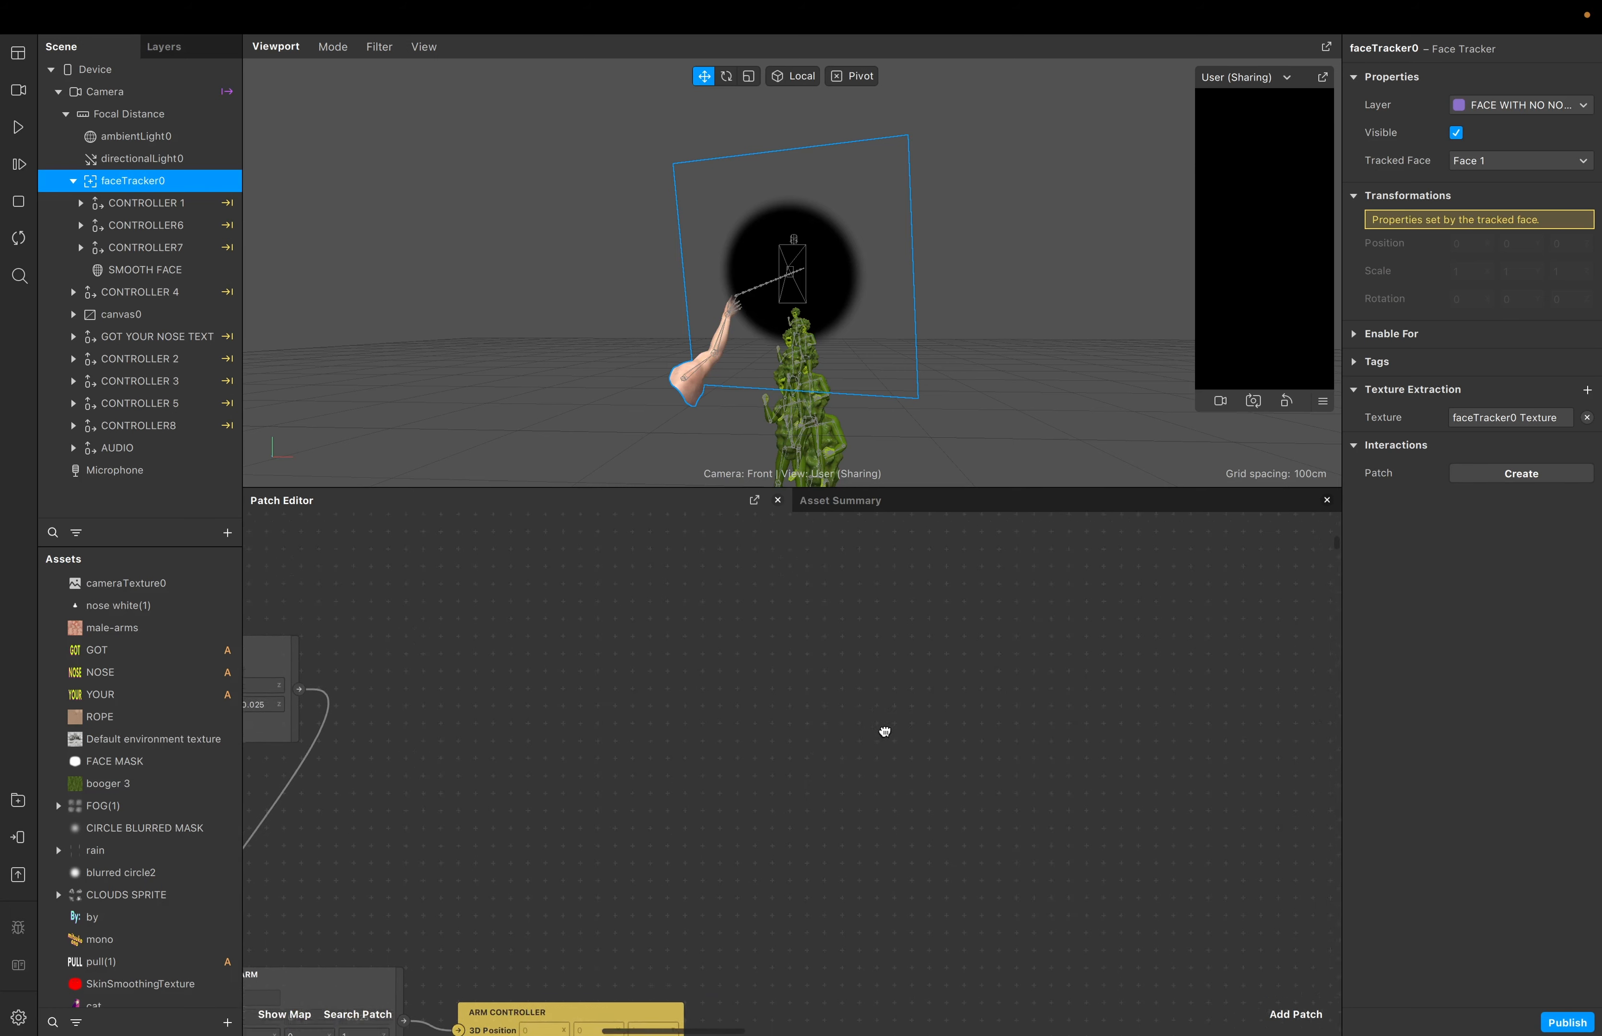
double_click(752, 711)
text(anim)
key(Return)
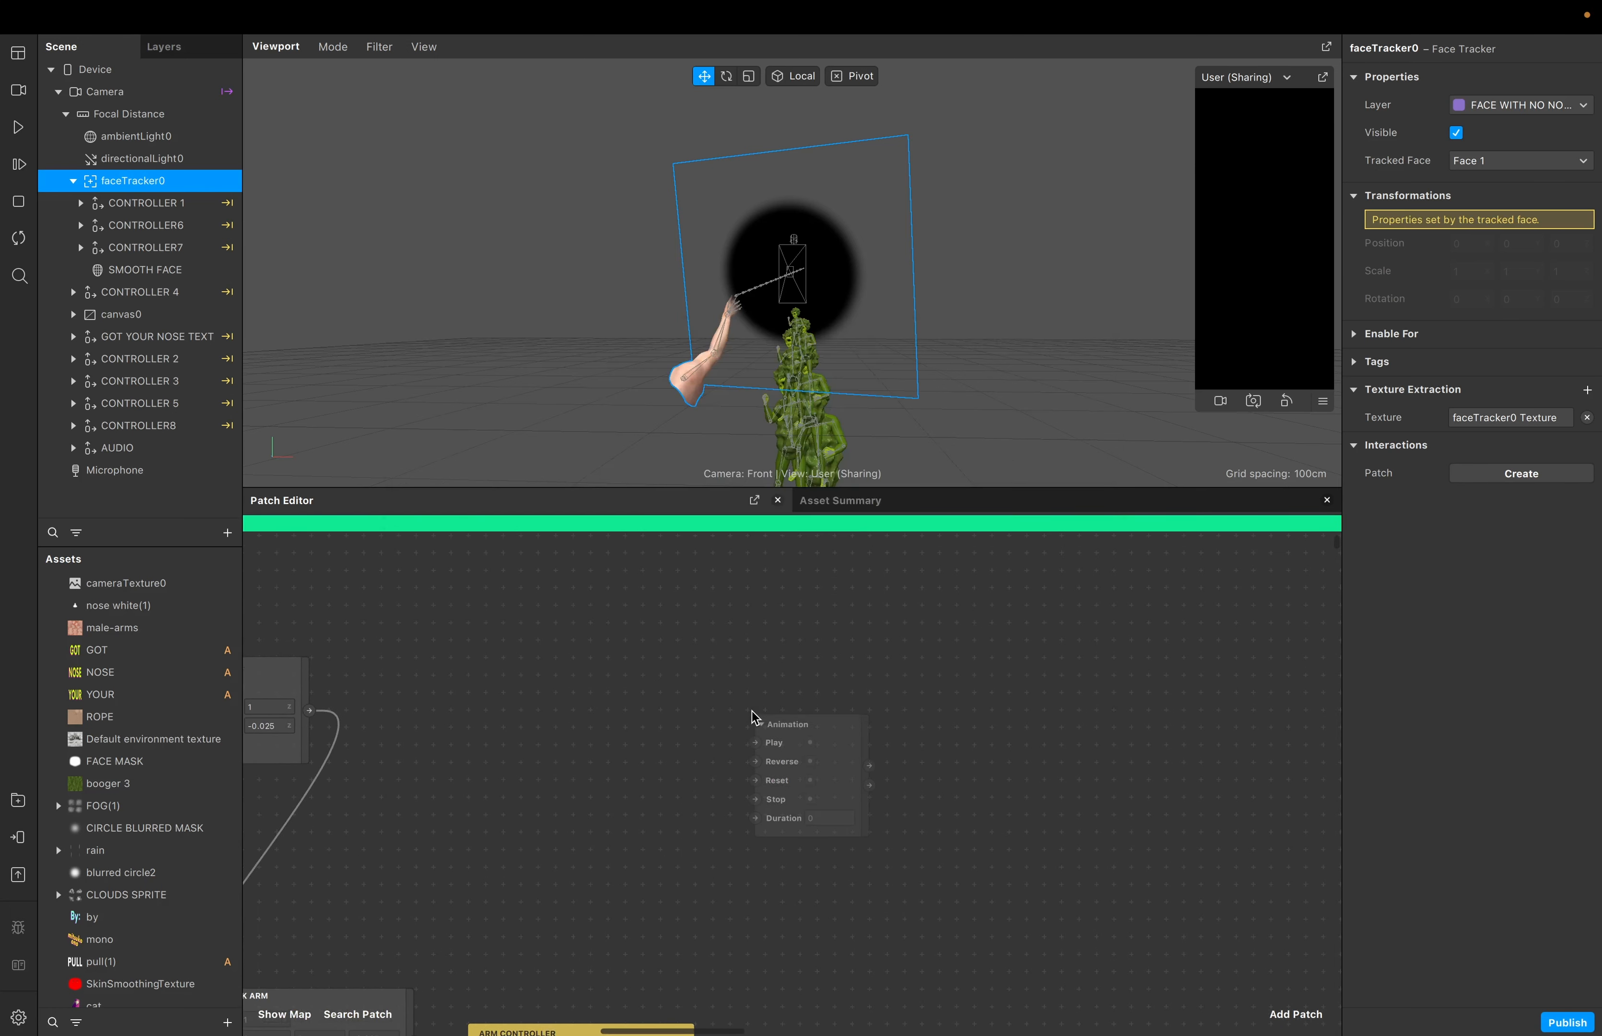
drag(803, 745, 761, 652)
Add a Transition patch and align it beside the new Animation patch
double_click(938, 661)
text(T)
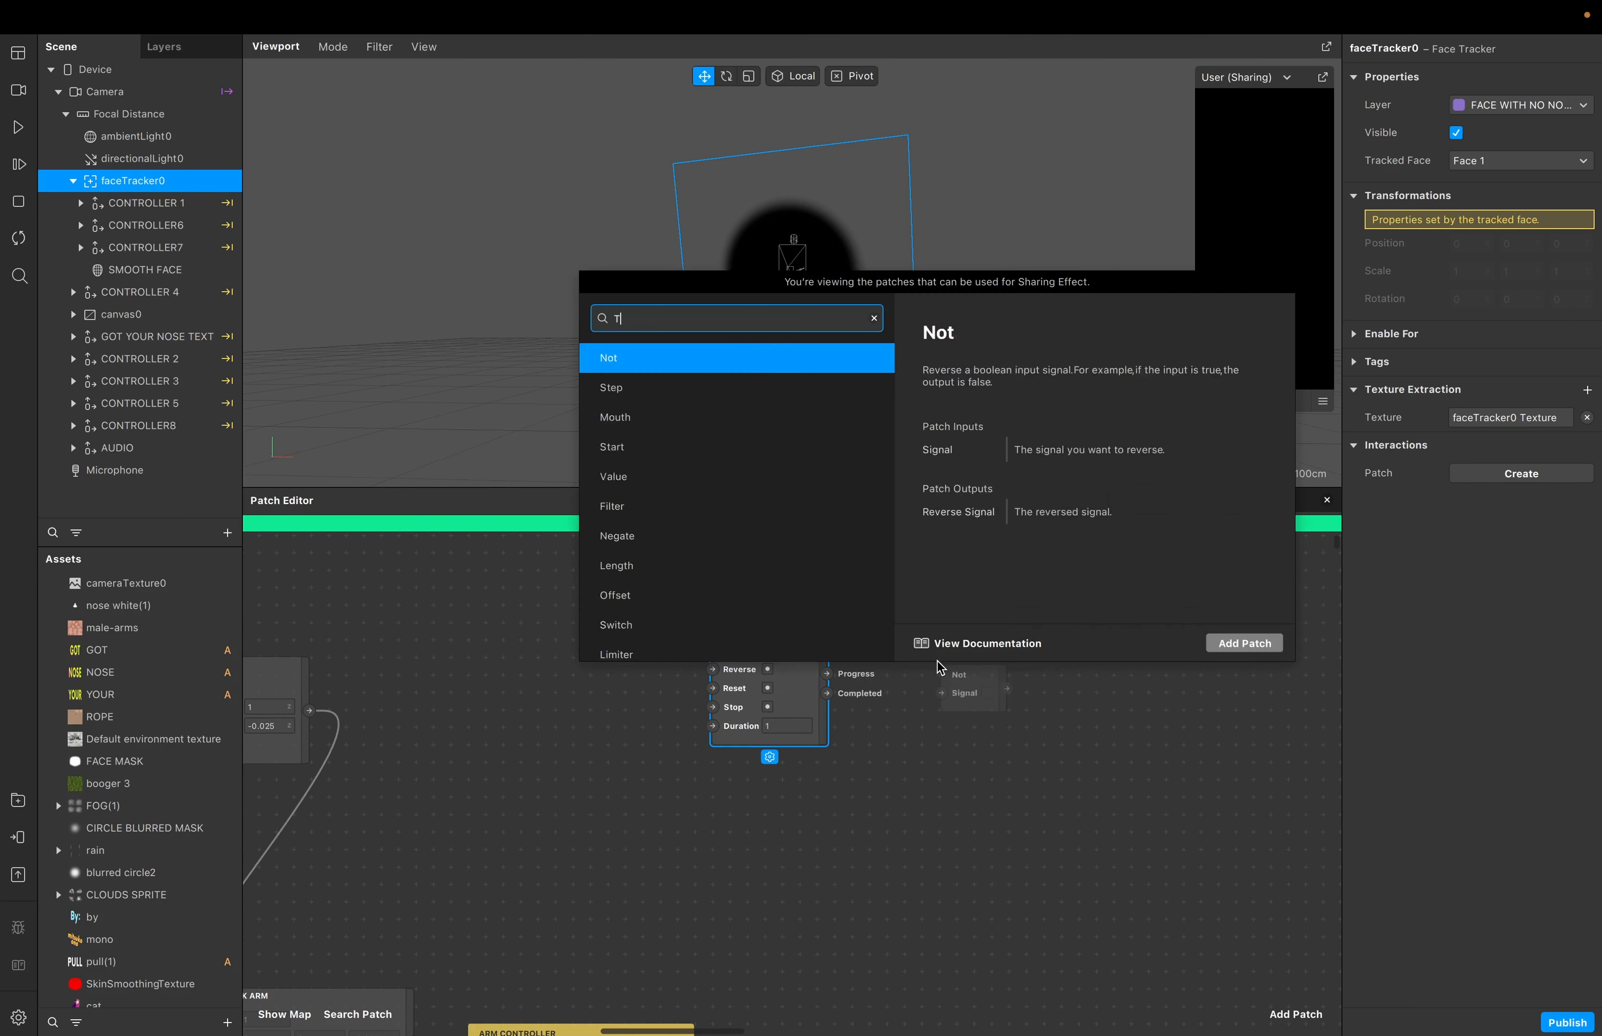
text(rans)
key(Return)
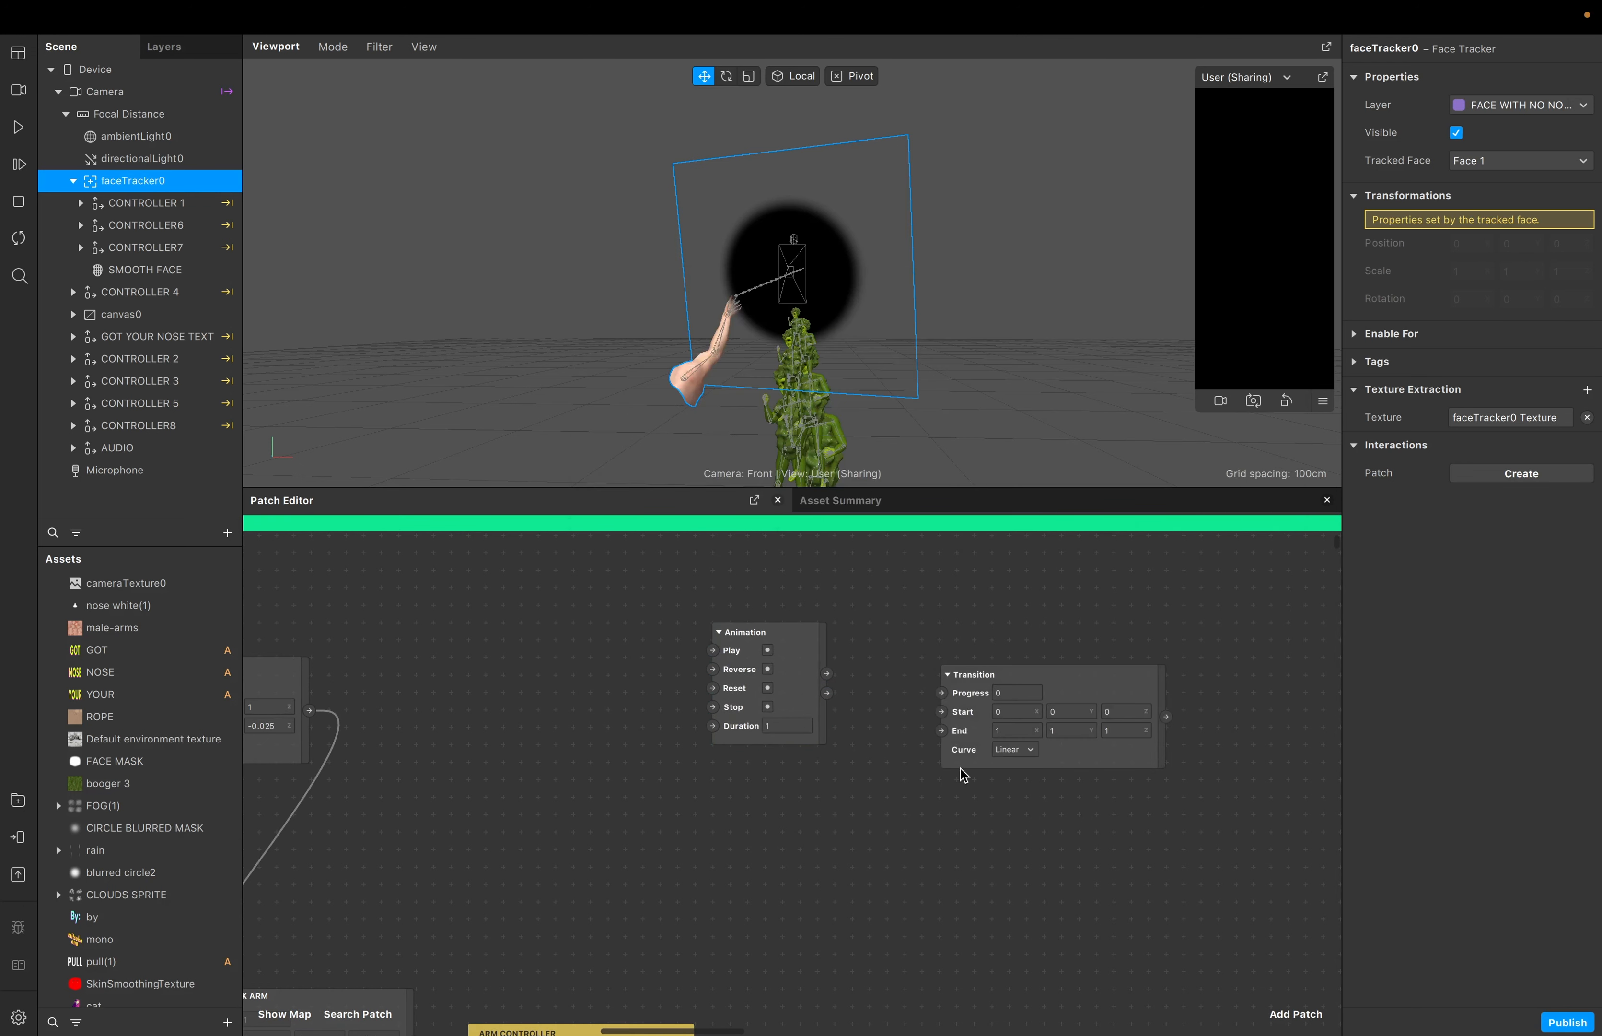
drag(969, 752, 933, 711)
Duplicate the new Animation and Transition patches and place the copies directly below the originals
drag(762, 829, 995, 668)
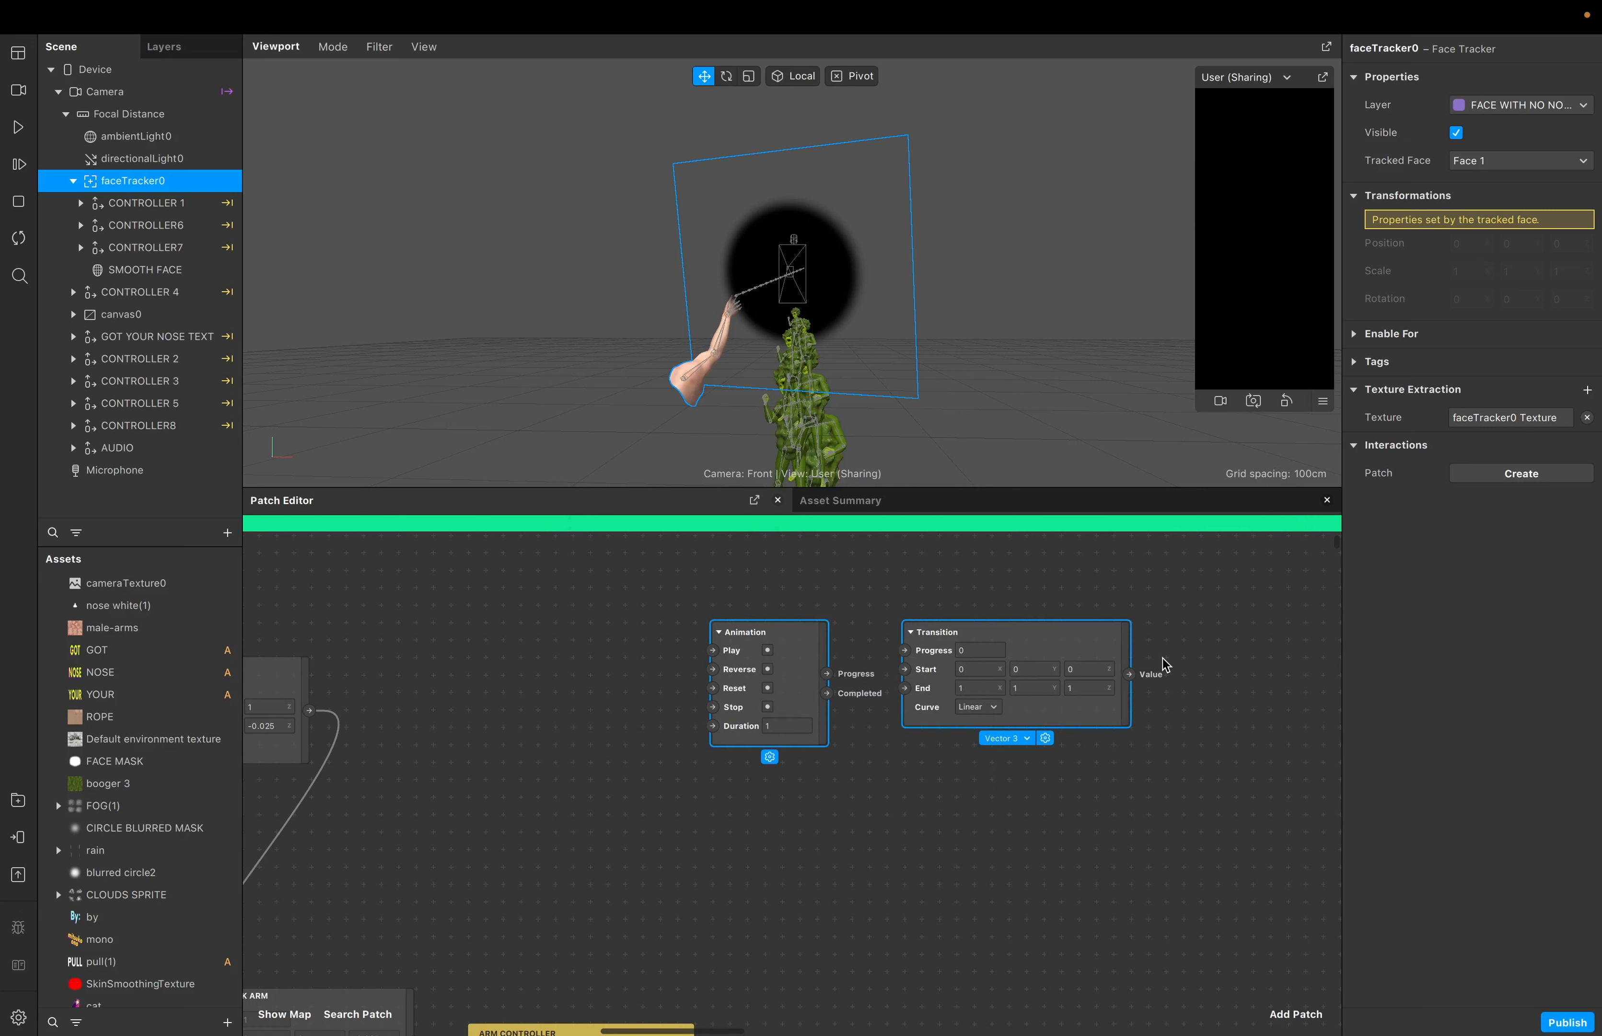
key(super+v)
scroll(1125, 662, right, 3)
scroll(1124, 663, down, 1)
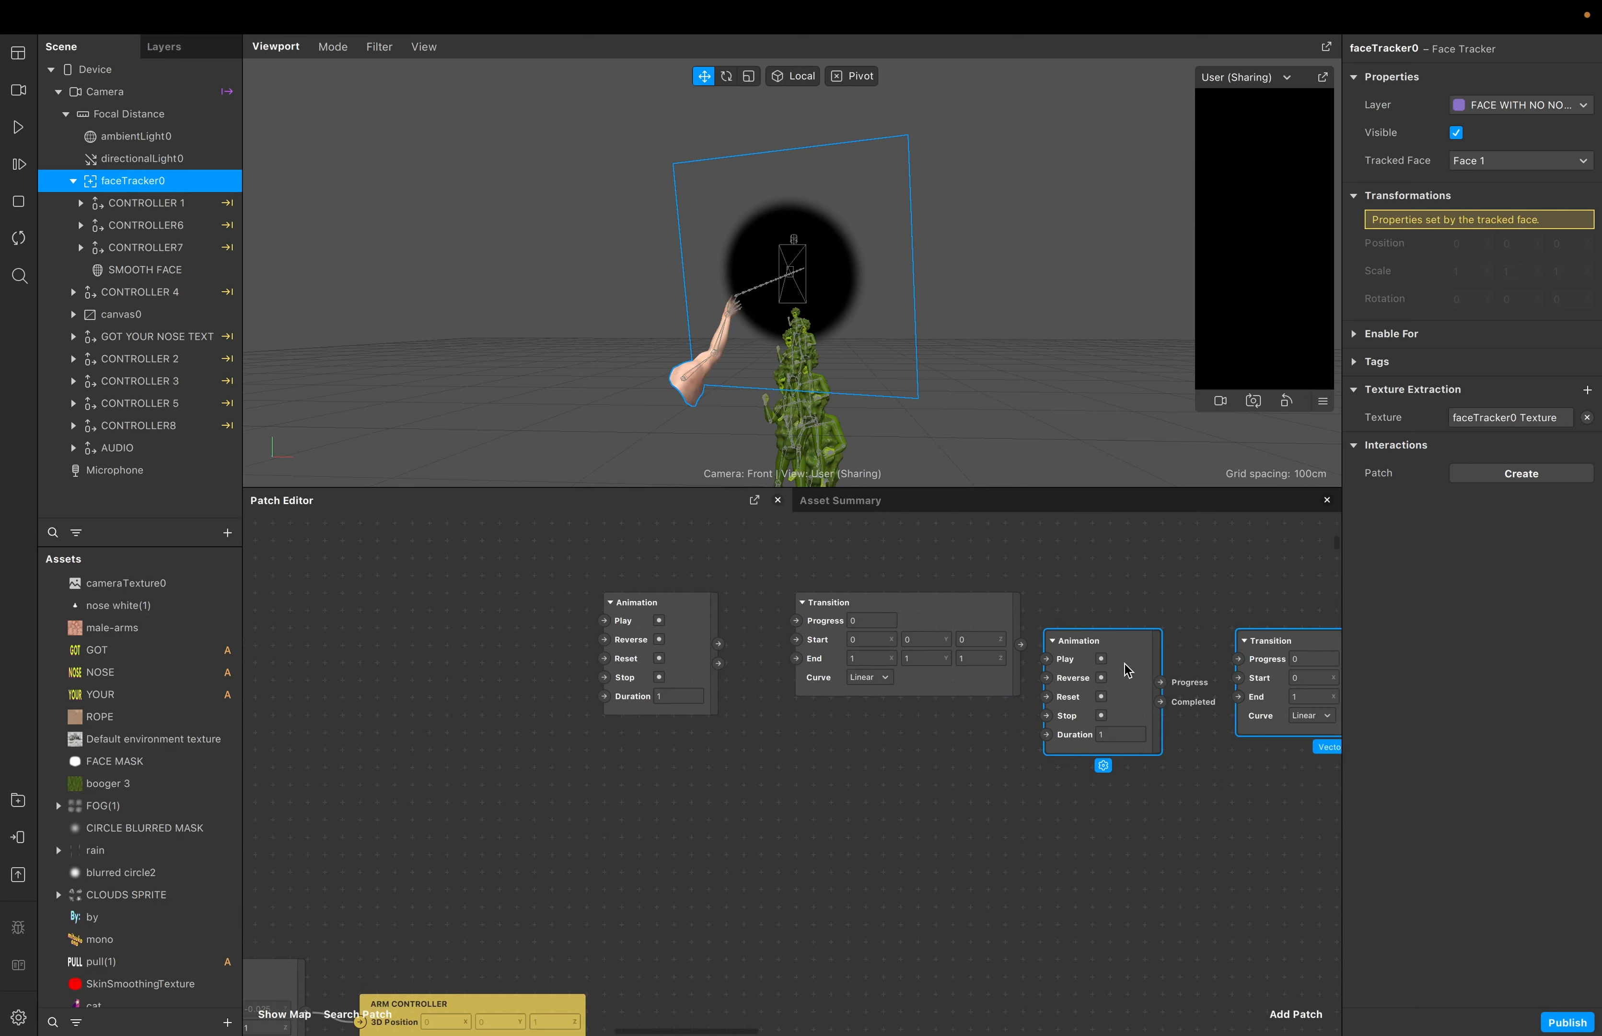
drag(1128, 670, 692, 837)
Move both Animation and Transition pairs together farther right to leave space before them, and deselect them
drag(548, 627, 963, 889)
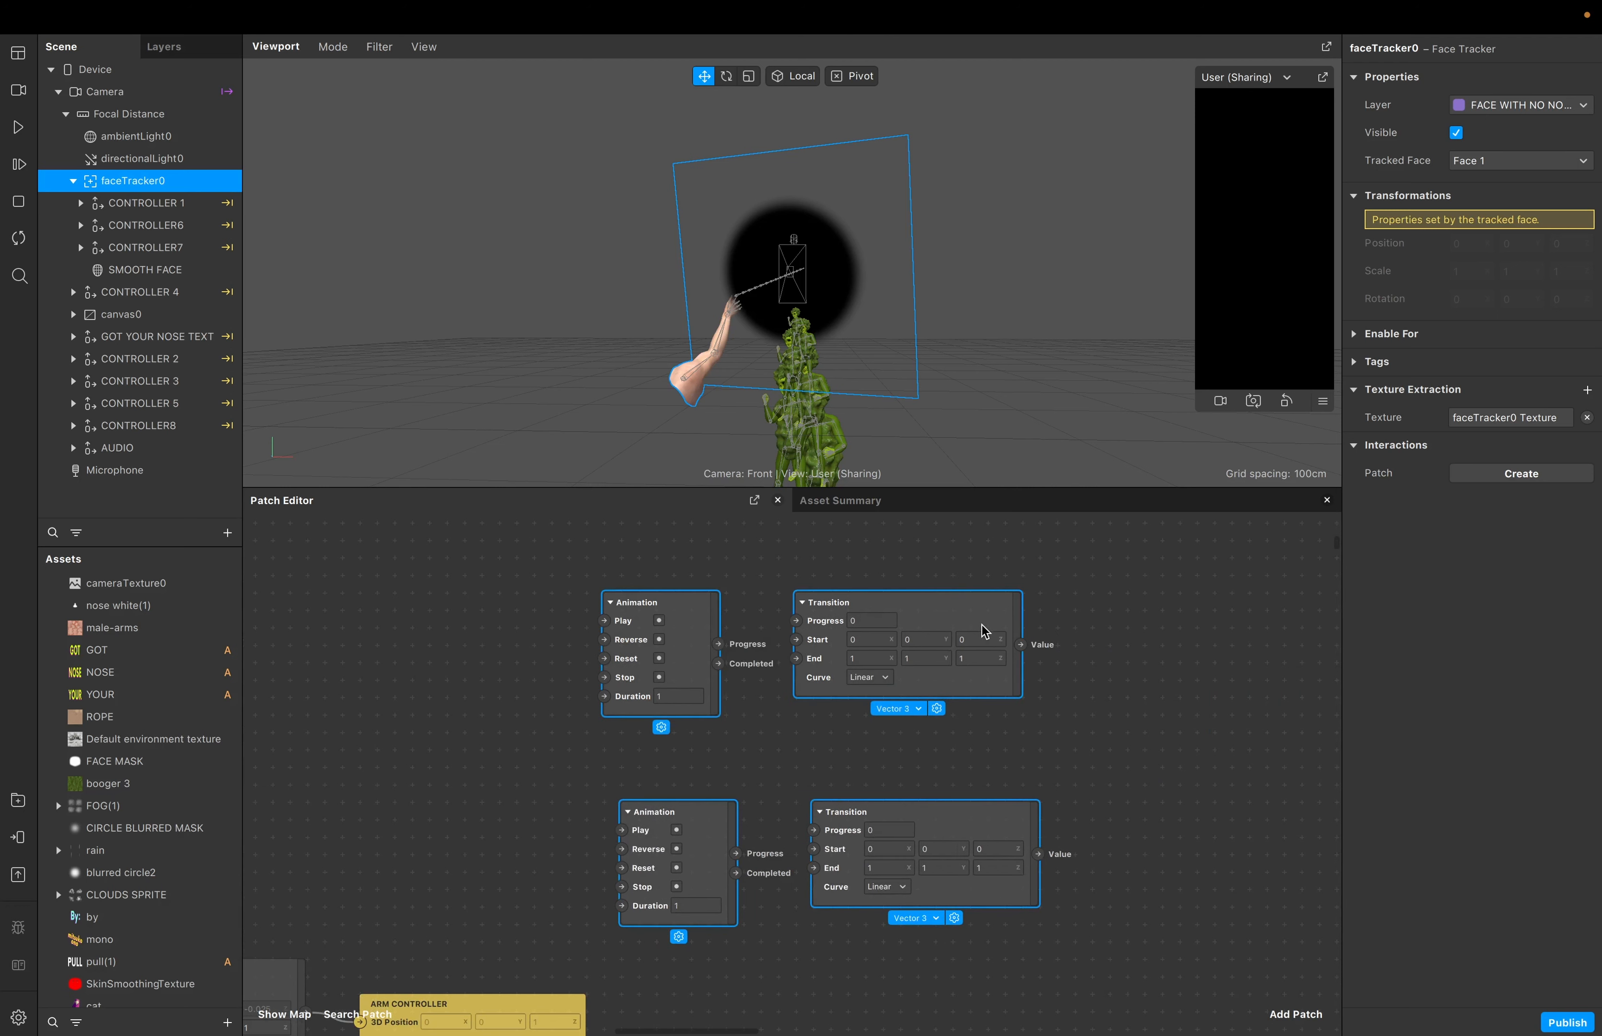
drag(981, 625, 1149, 627)
click(736, 648)
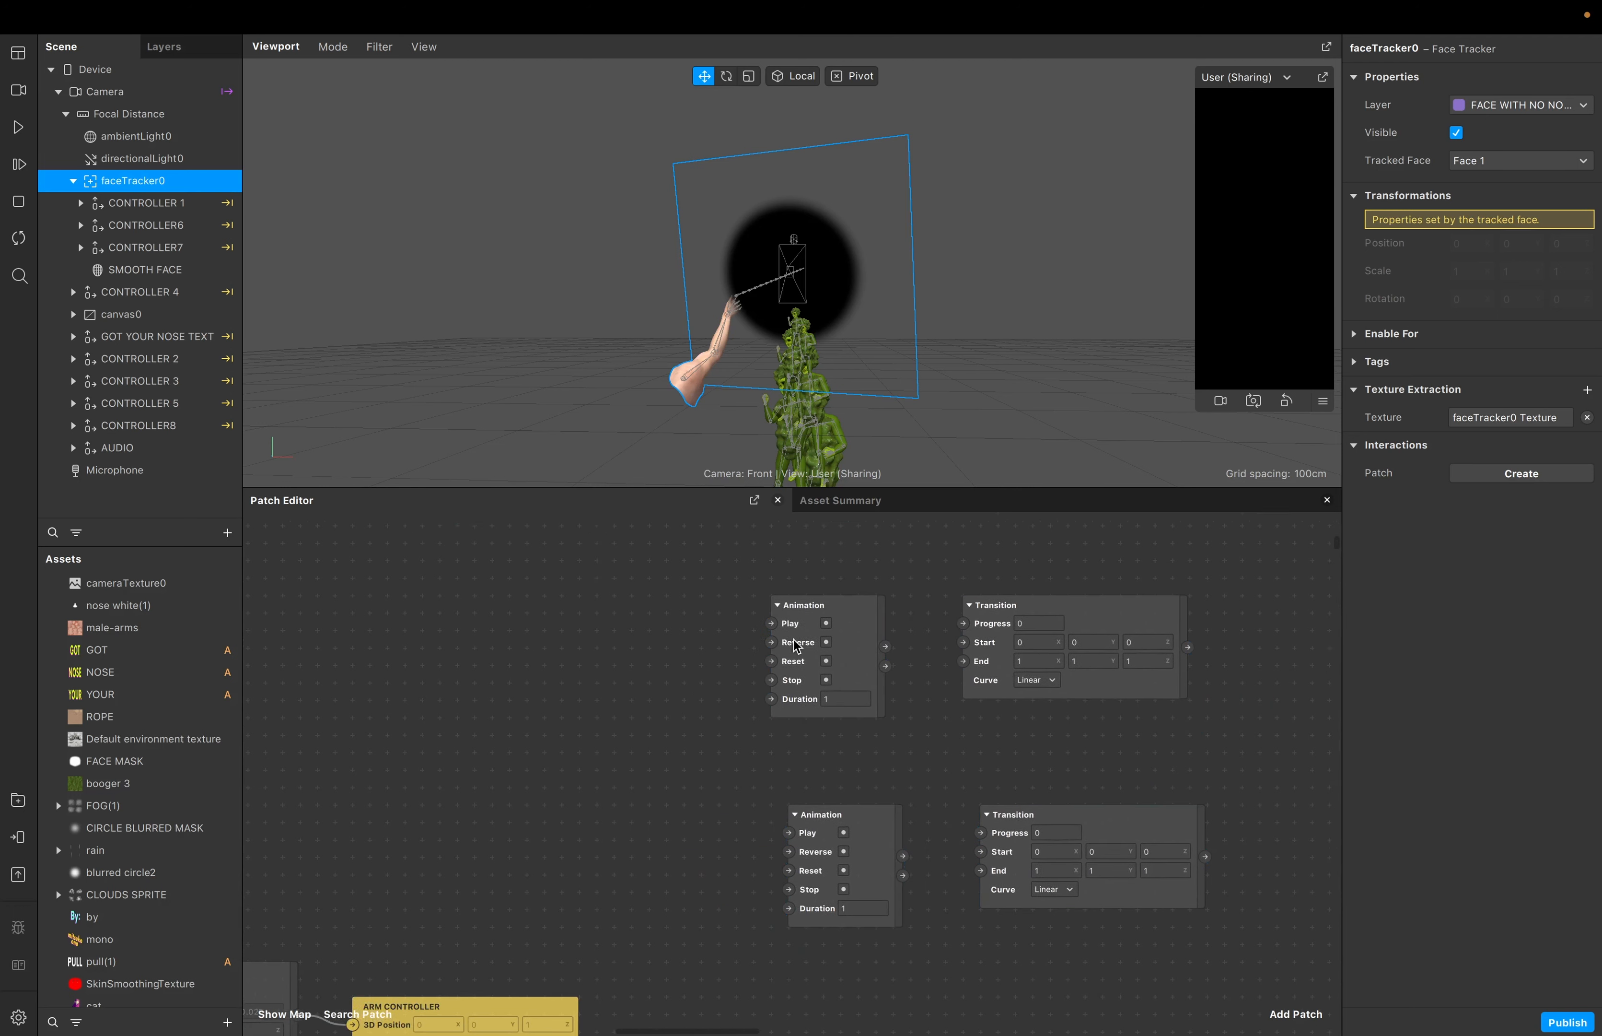
Move the upper Animation and Transition pair to line up directly above the lower pair, leaving a gap between them
scroll(794, 640, right, 3)
scroll(794, 640, up, 1)
drag(700, 629, 896, 736)
drag(968, 675, 985, 618)
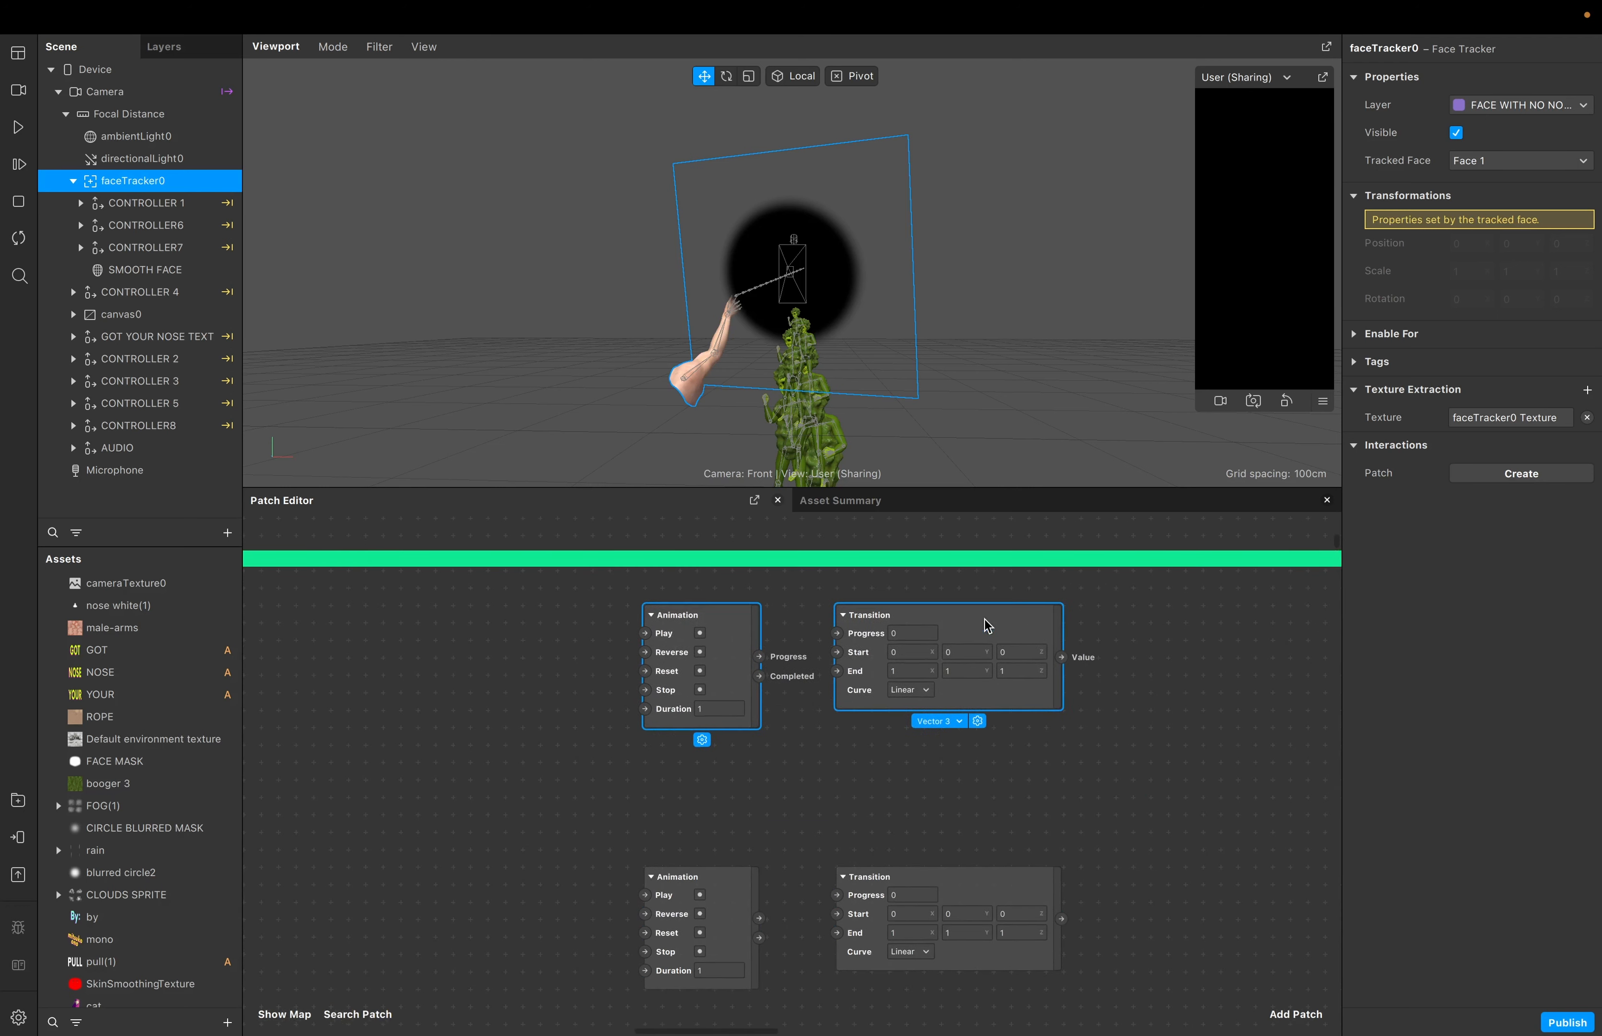
Add a third Animation patch and place it between the upper and lower Animation patches
click(561, 788)
double_click(641, 791)
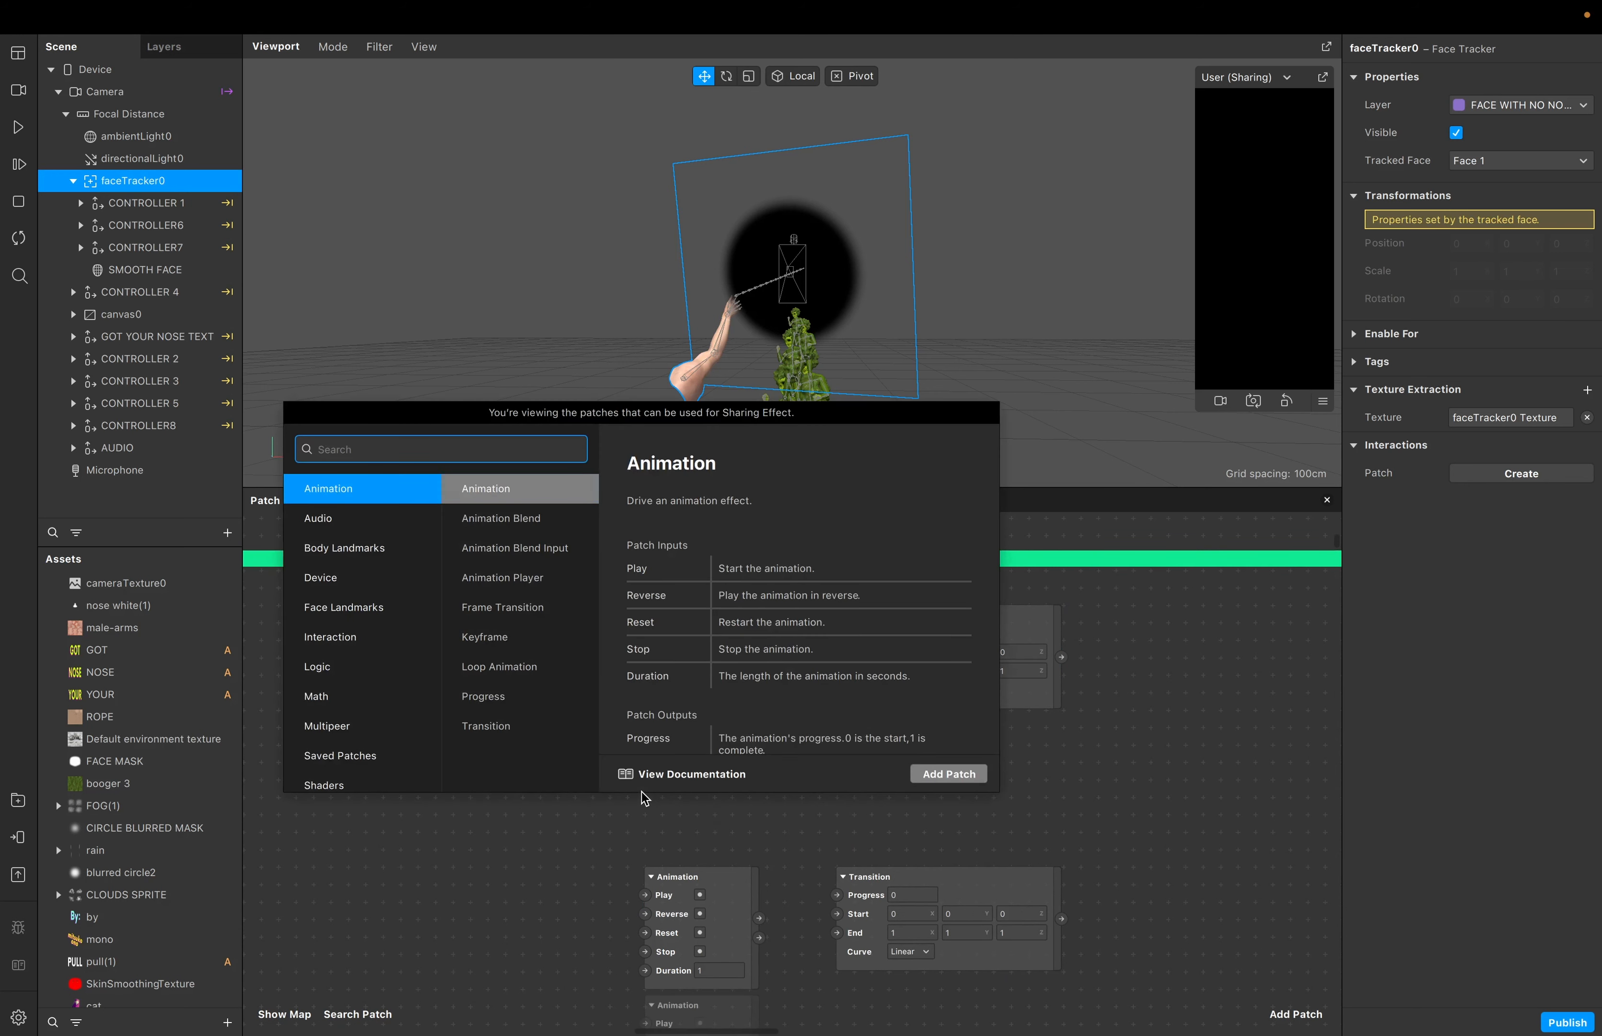
text(ANI)
key(Return)
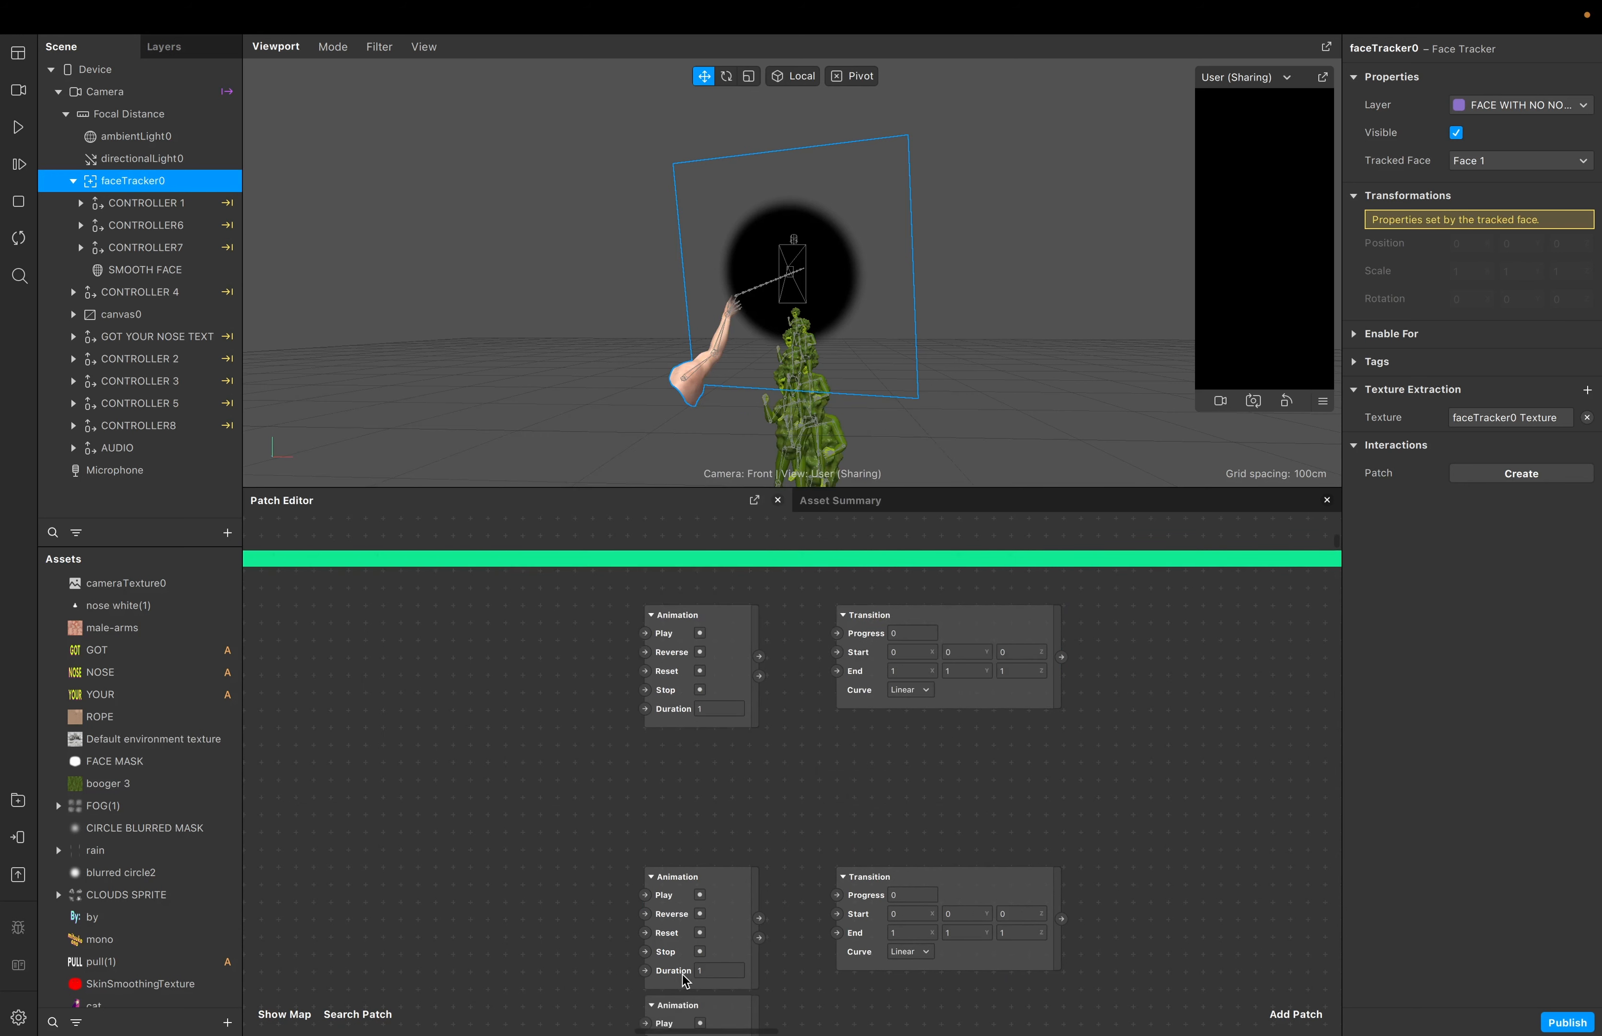
drag(691, 931, 693, 701)
click(460, 684)
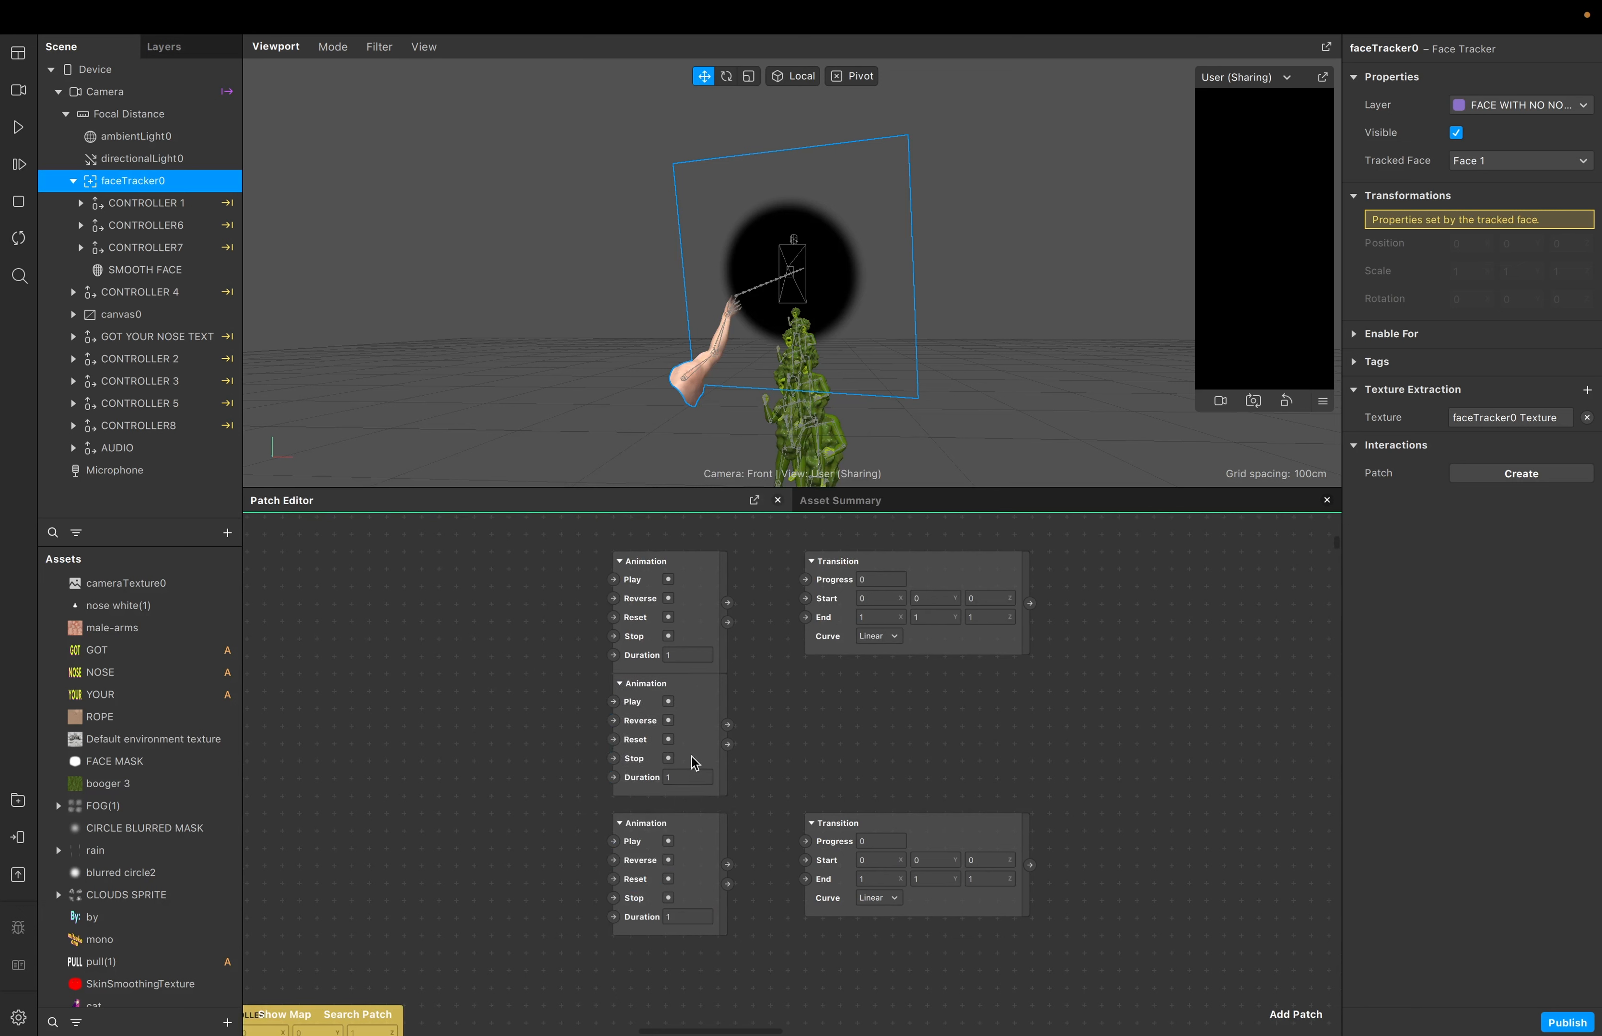
Lower the bottom Animation and Transition pair and space the middle Animation patch evenly between the other two
drag(693, 970, 934, 883)
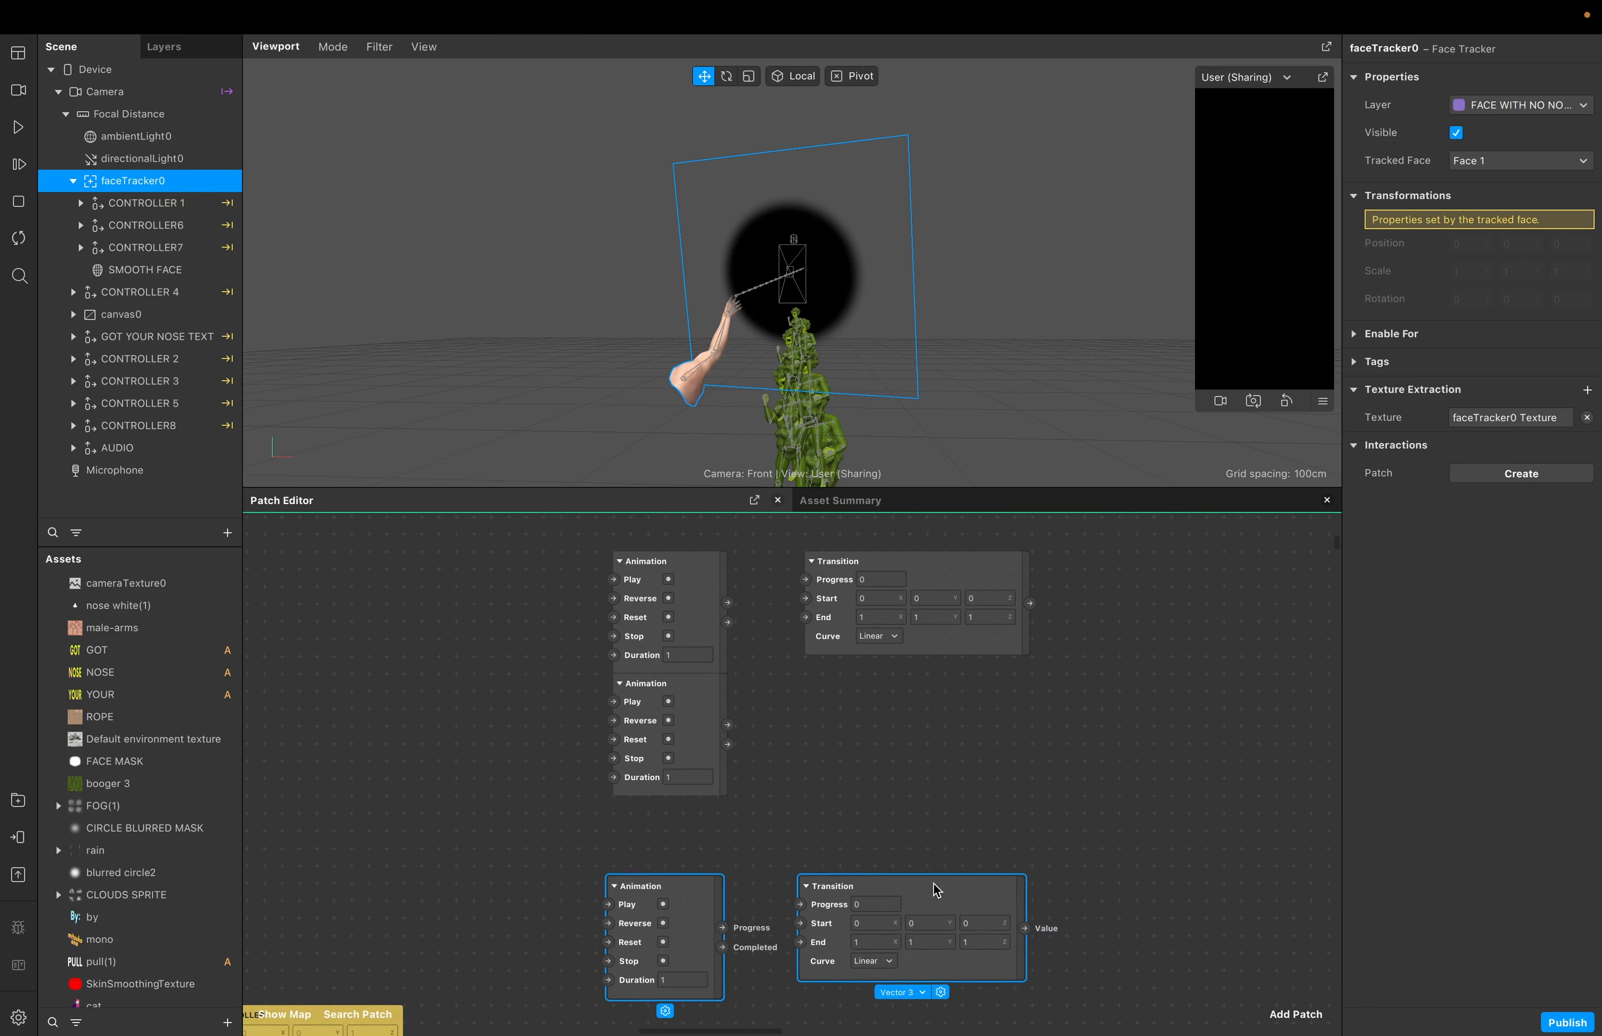
drag(689, 699, 688, 735)
click(756, 706)
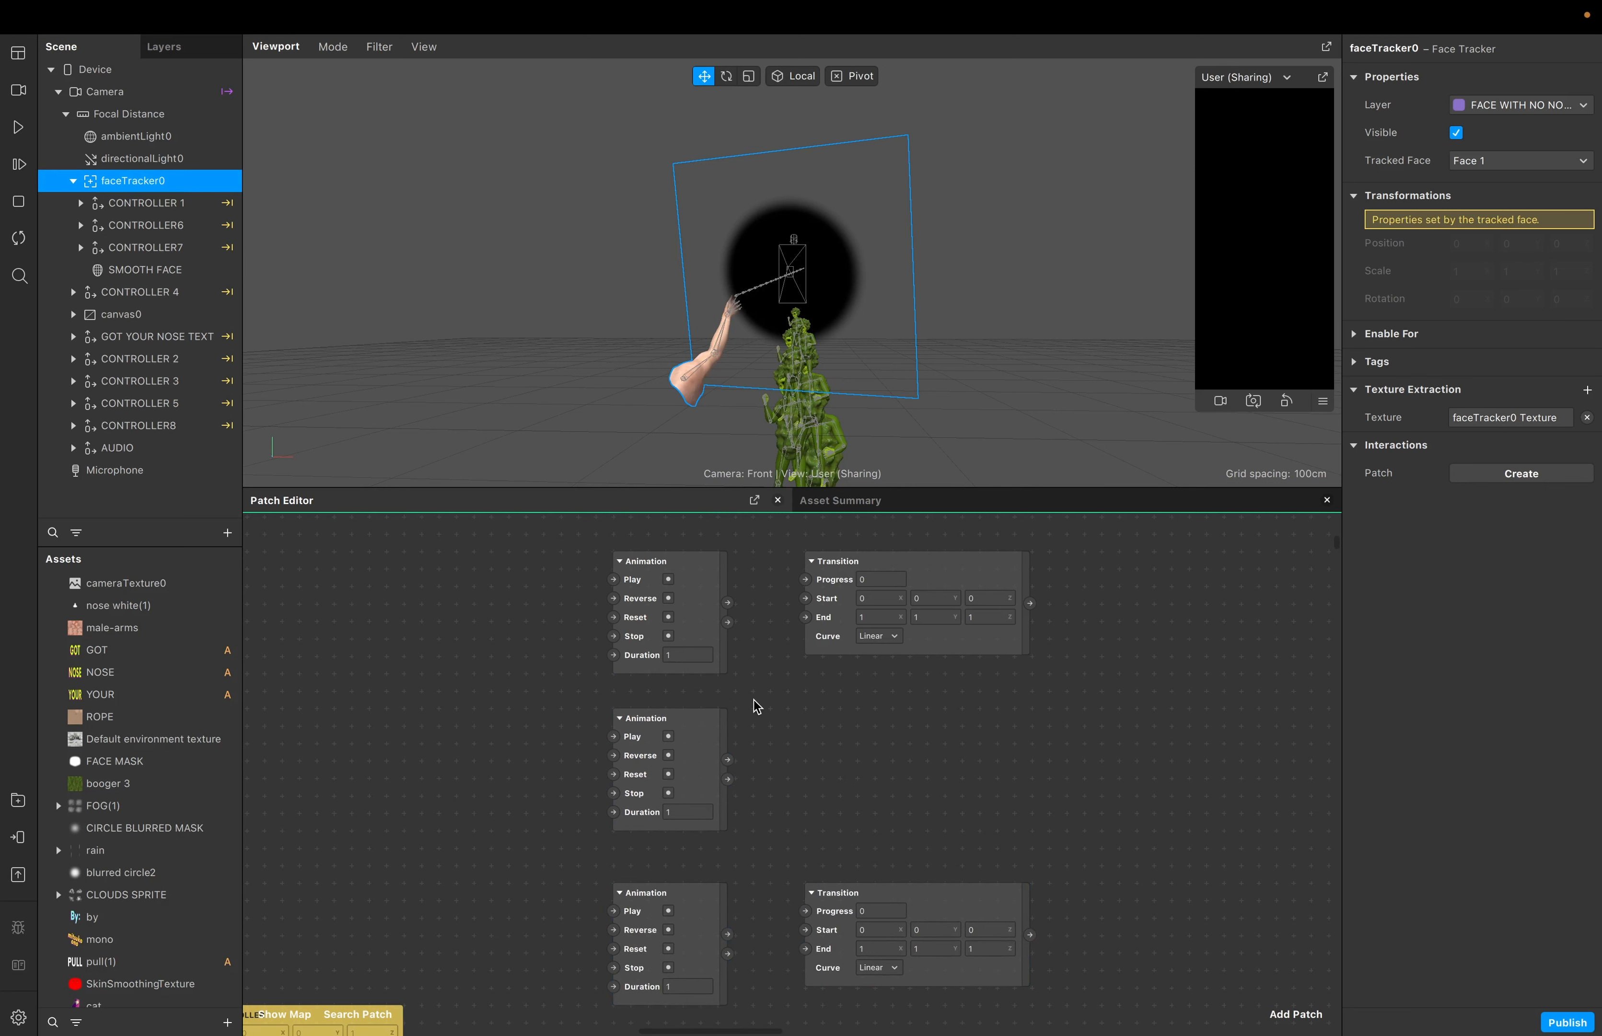
Move both Transition patches closer to their matching Animation patches
scroll(694, 769, left, 3)
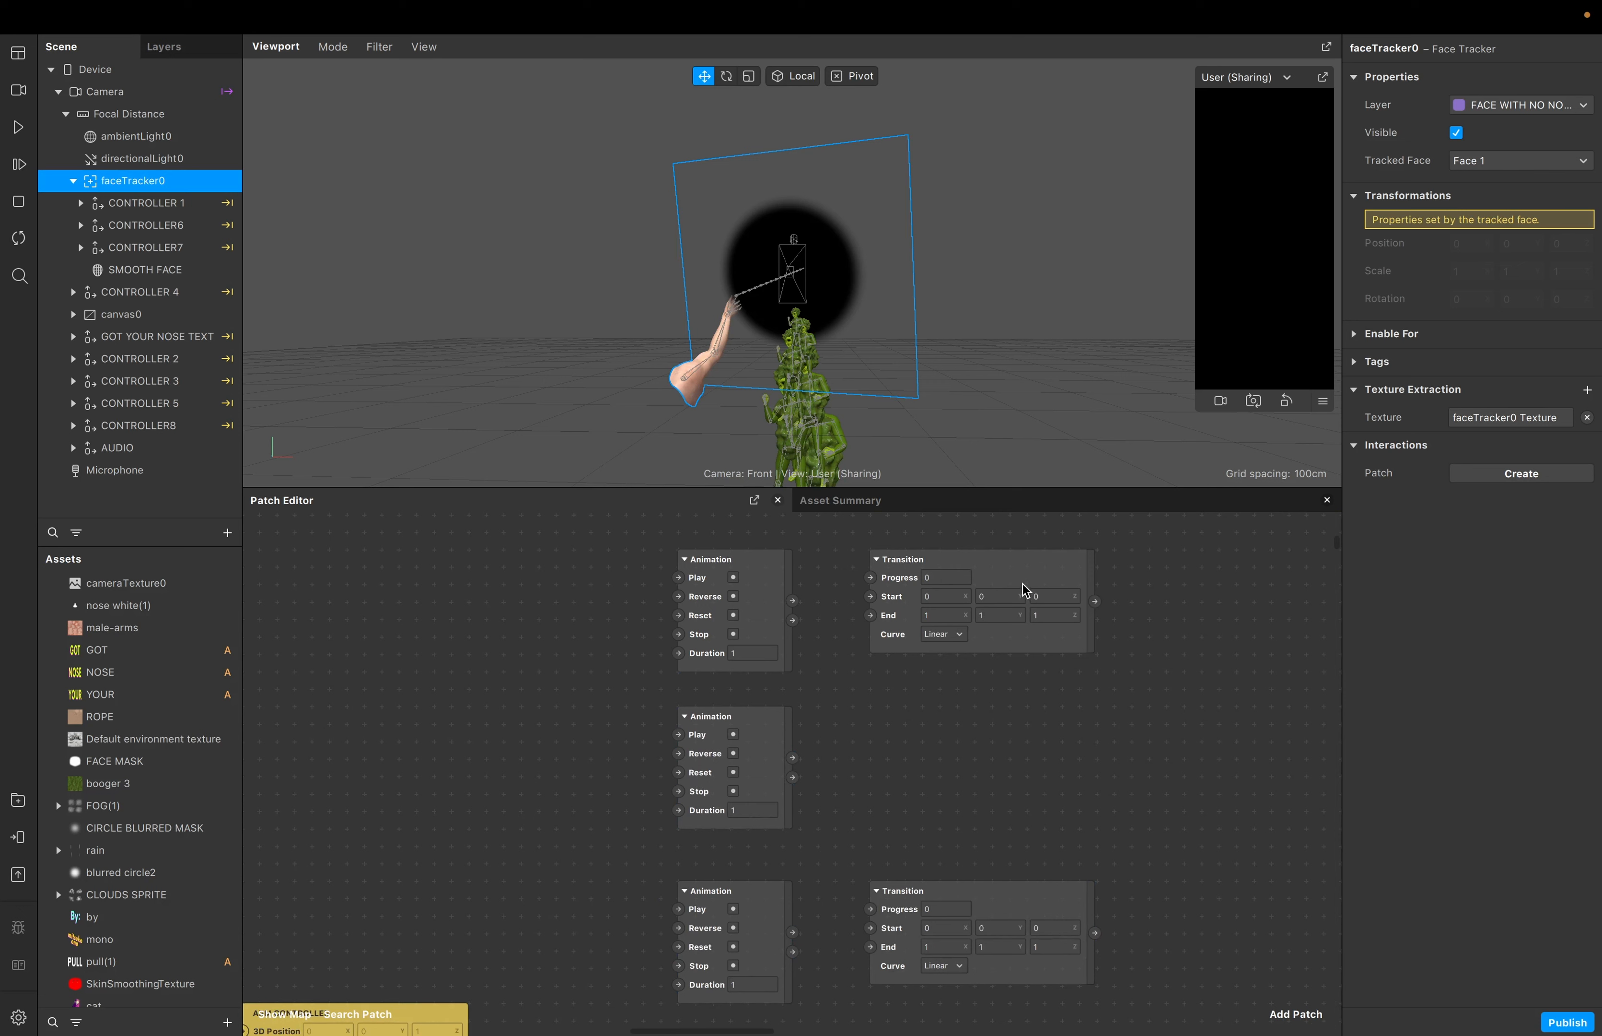
drag(1026, 594, 971, 609)
drag(1007, 904, 972, 906)
scroll(907, 798, right, 2)
click(906, 798)
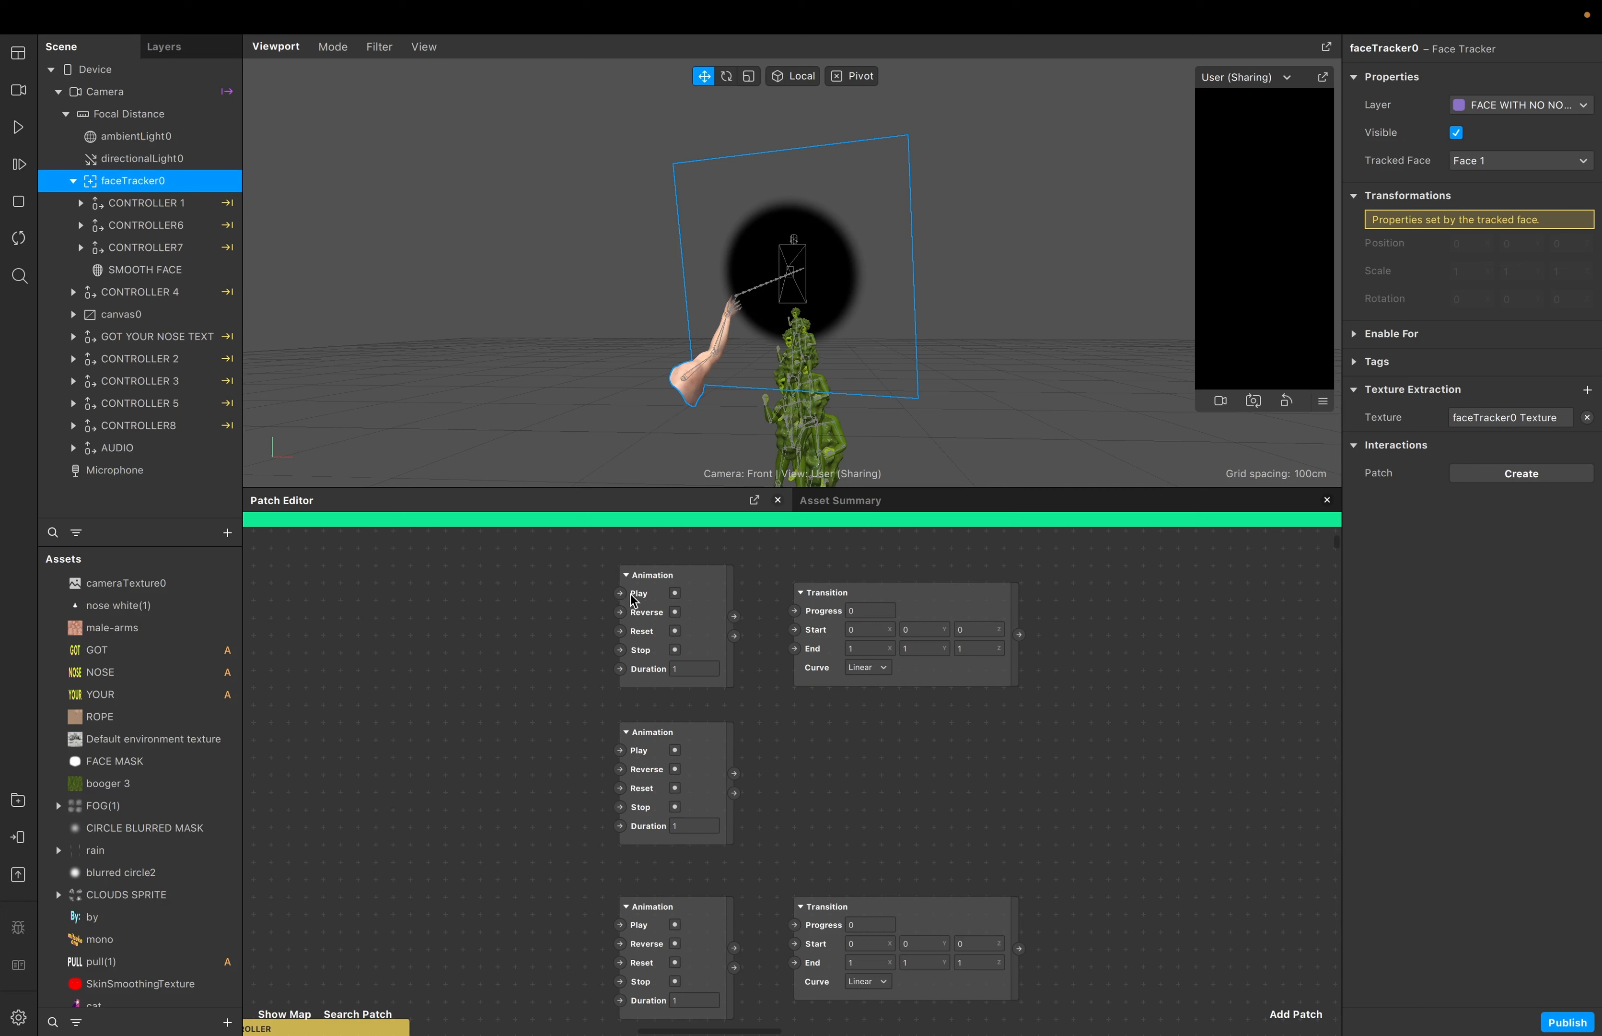
Connect the Progress output of the upper and lower Animation patches to the Progress input of their neighbouring Transition patches
drag(735, 616, 799, 614)
click(847, 604)
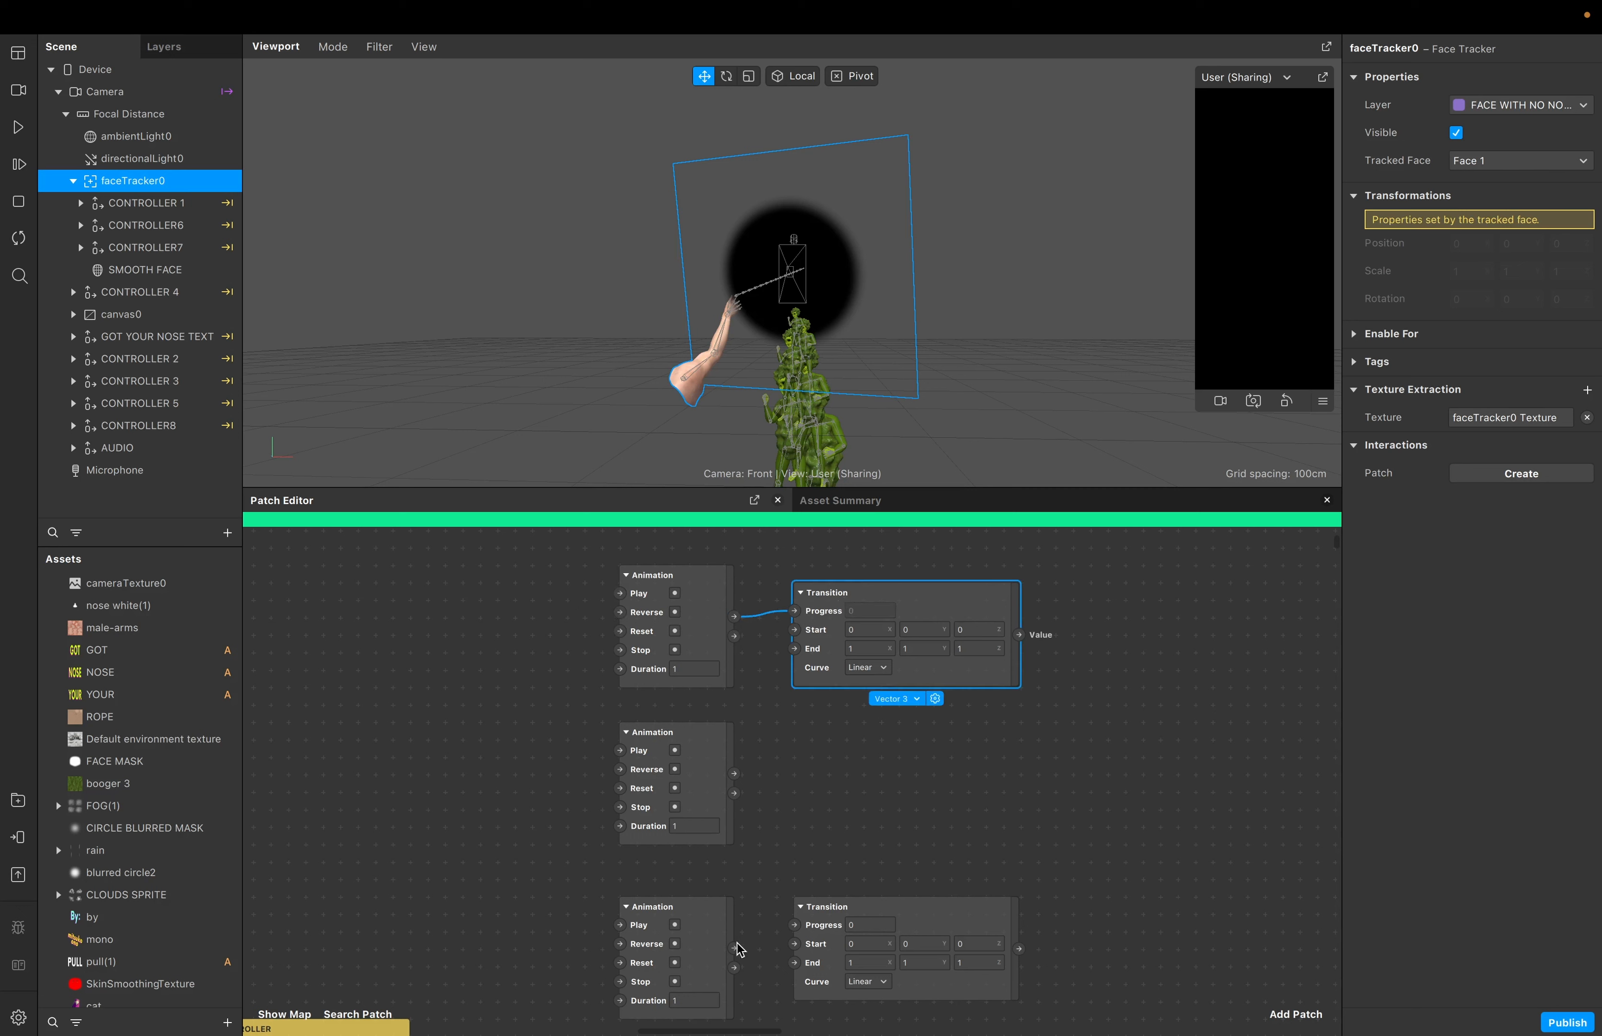
drag(734, 947, 797, 927)
click(810, 947)
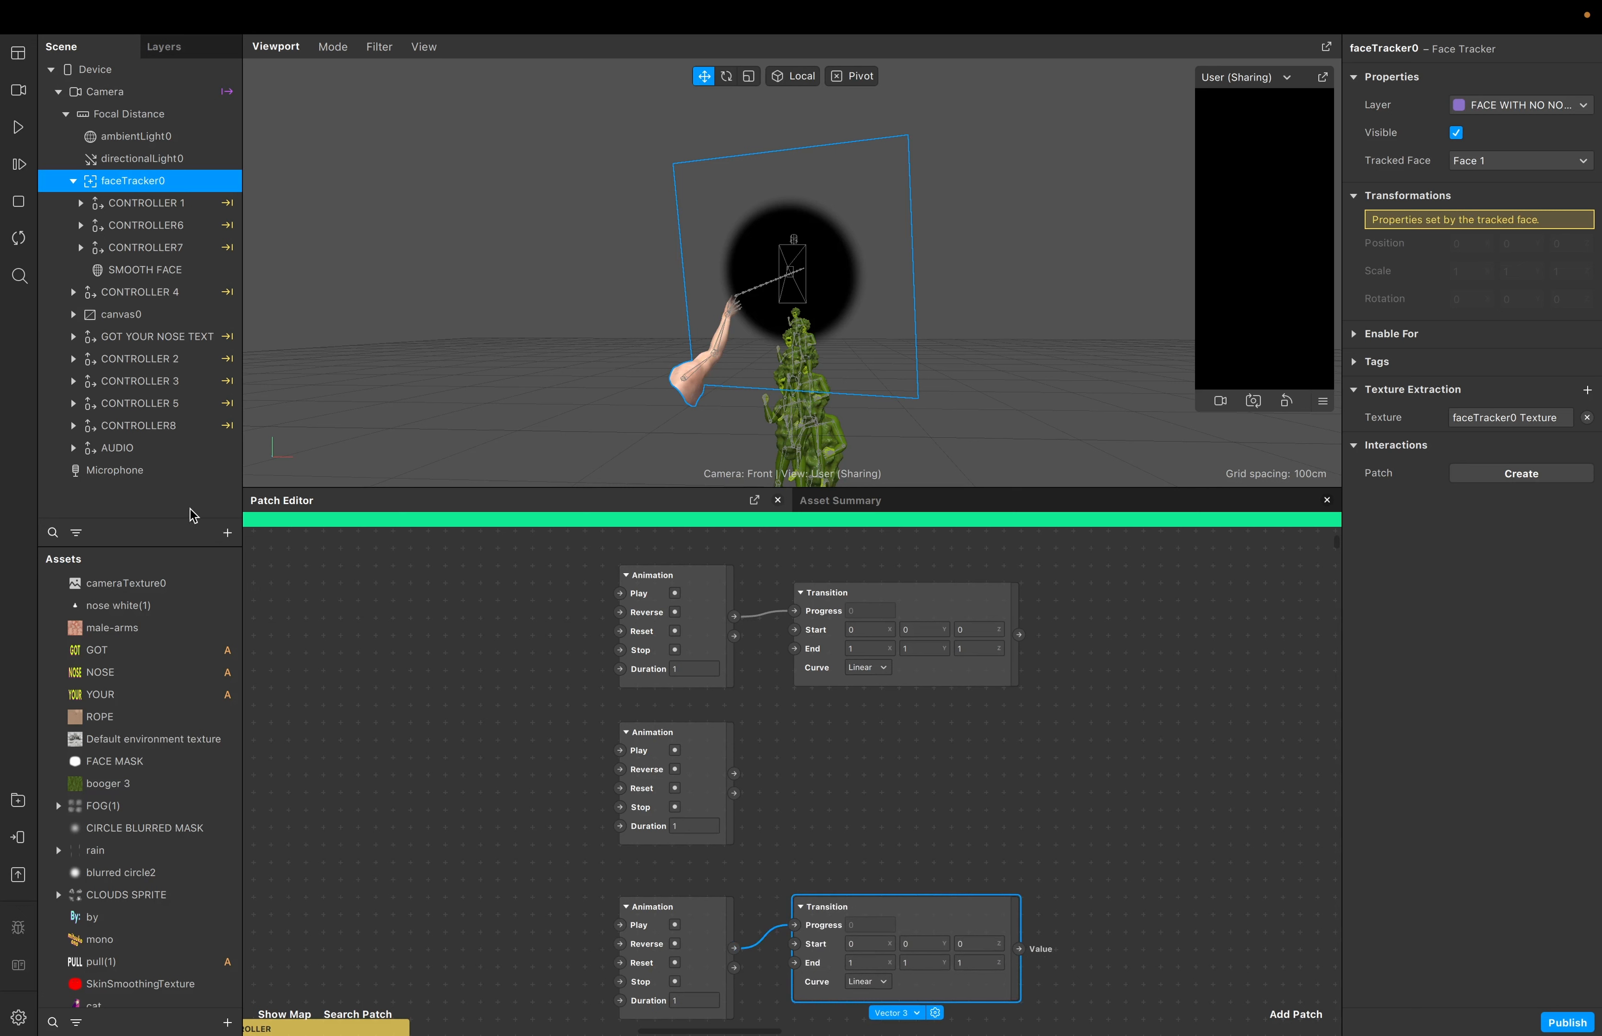
right_click(140, 501)
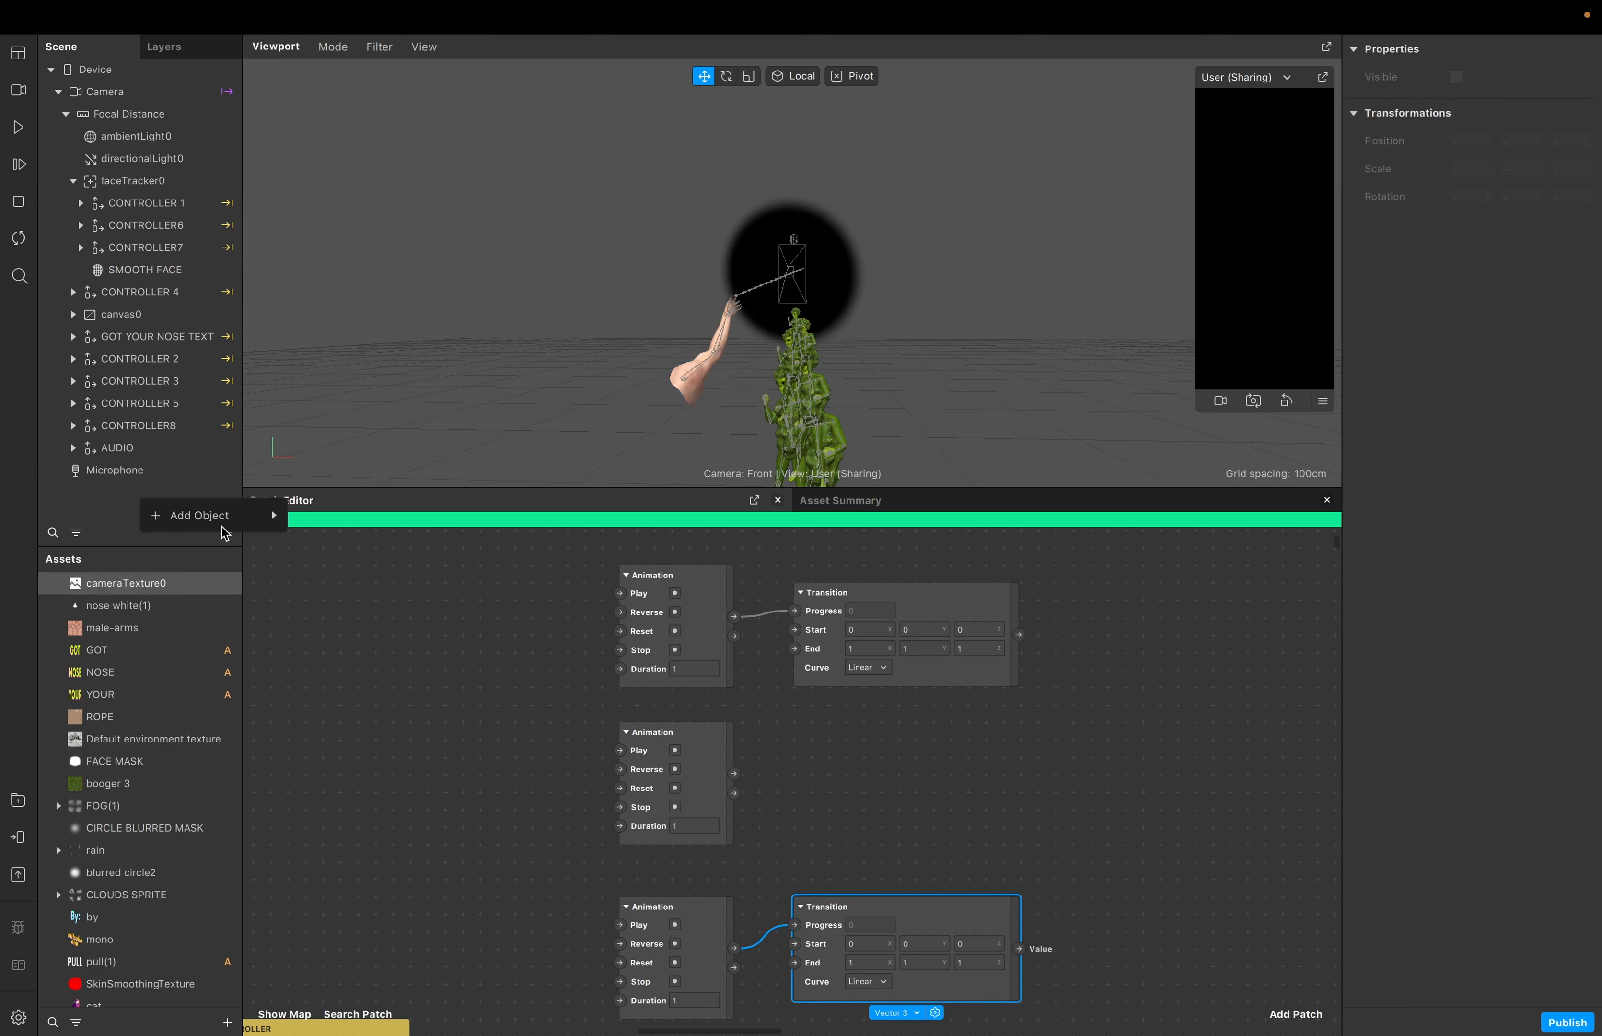
mouse_move(202, 515)
click(503, 613)
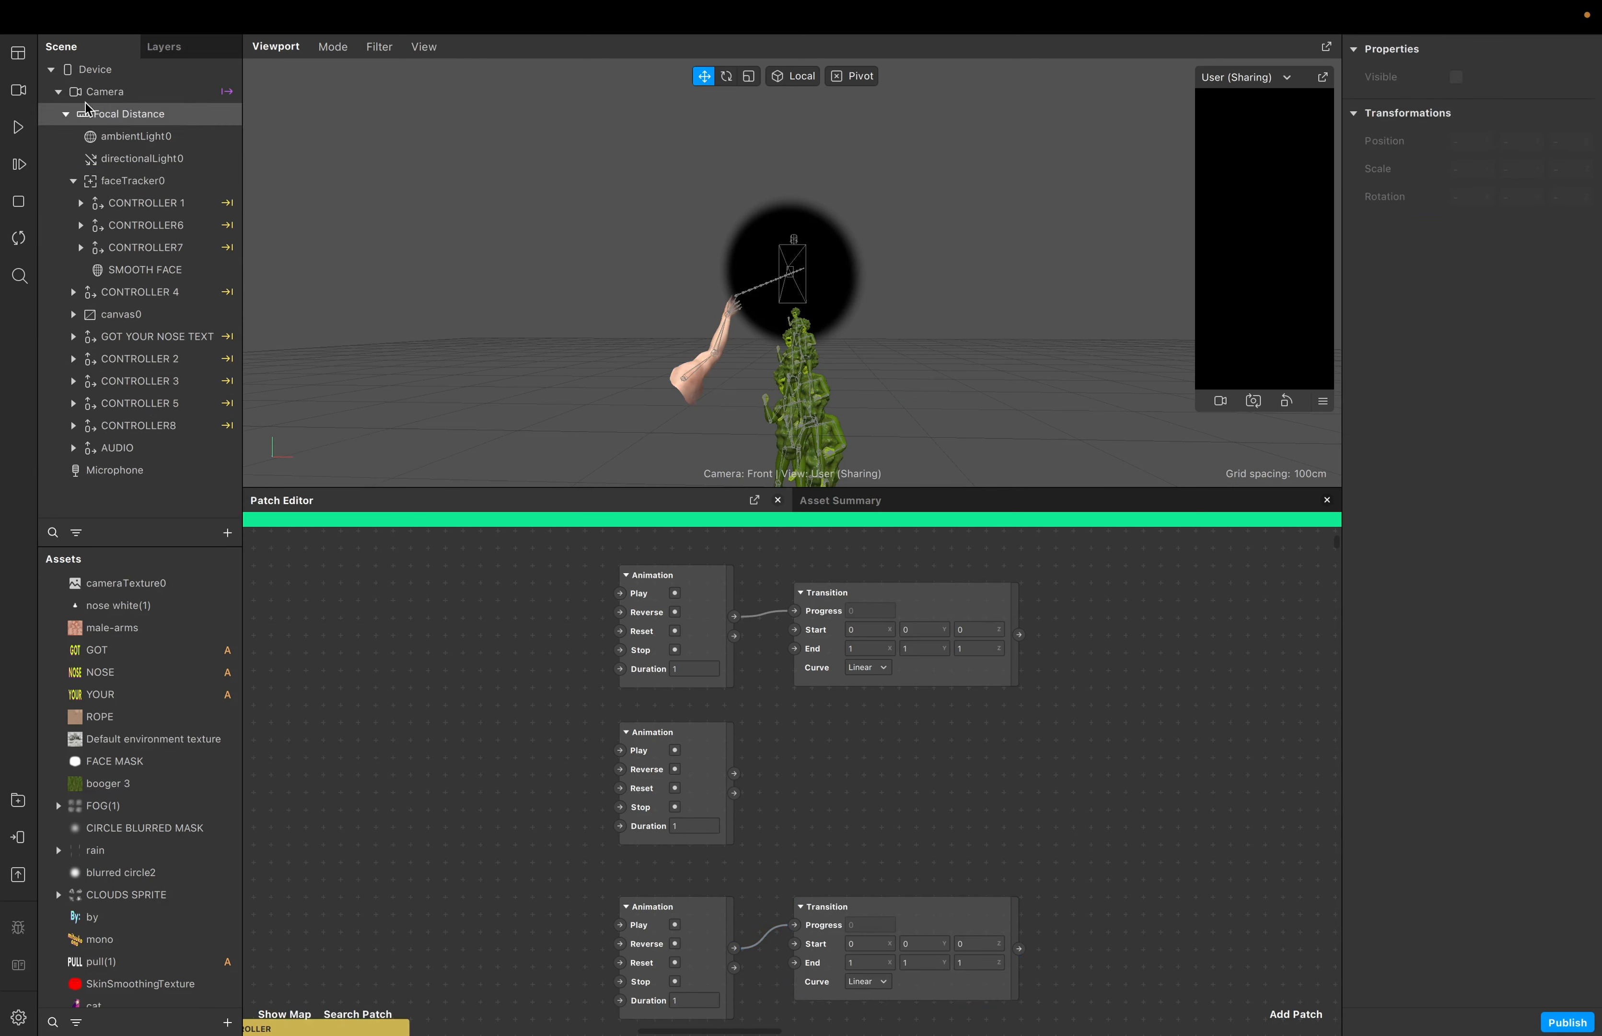
Insert a Plane object into the scene
click(66, 115)
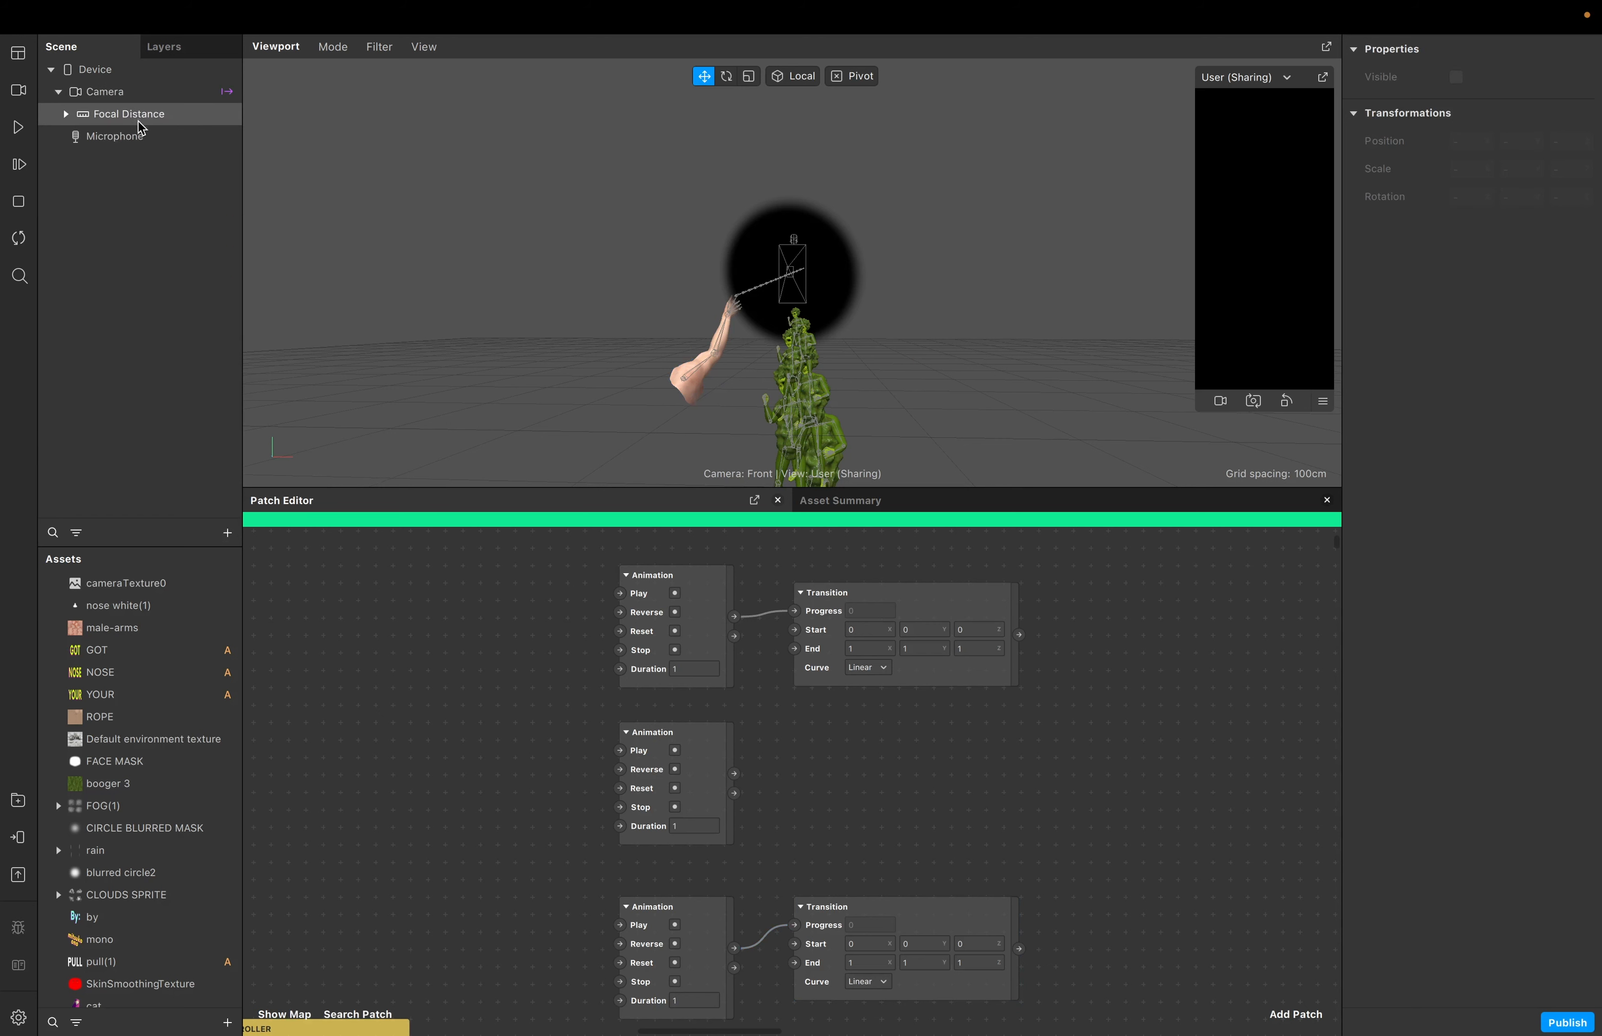
click(227, 533)
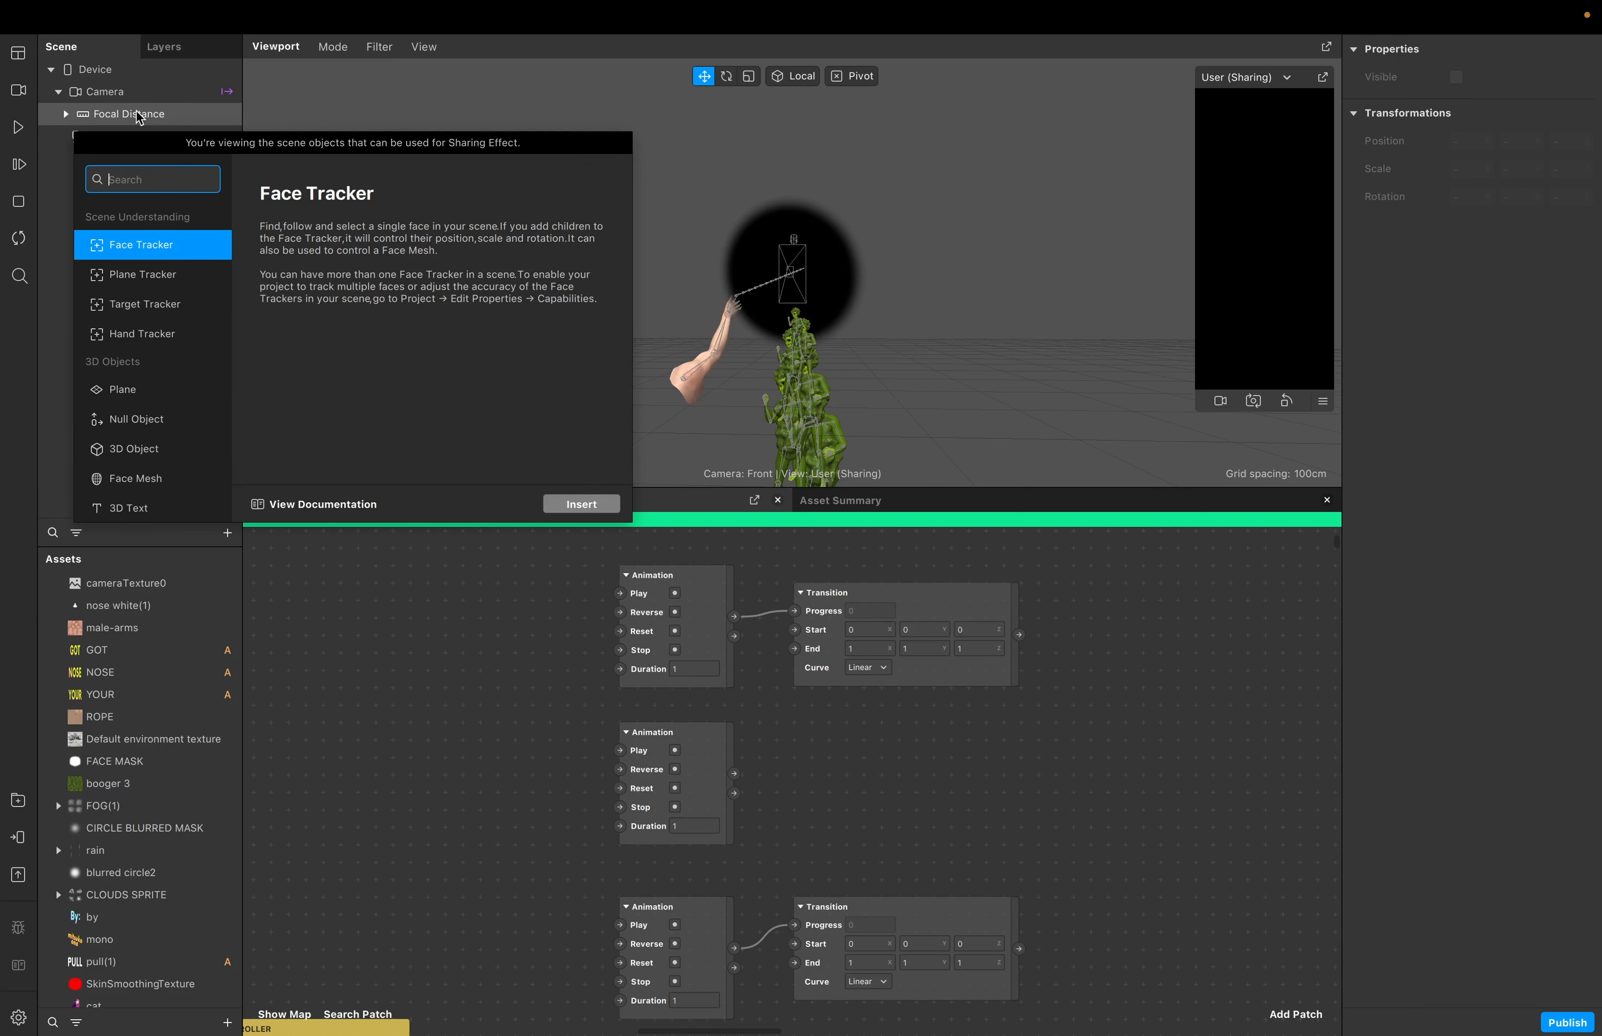
text(PL)
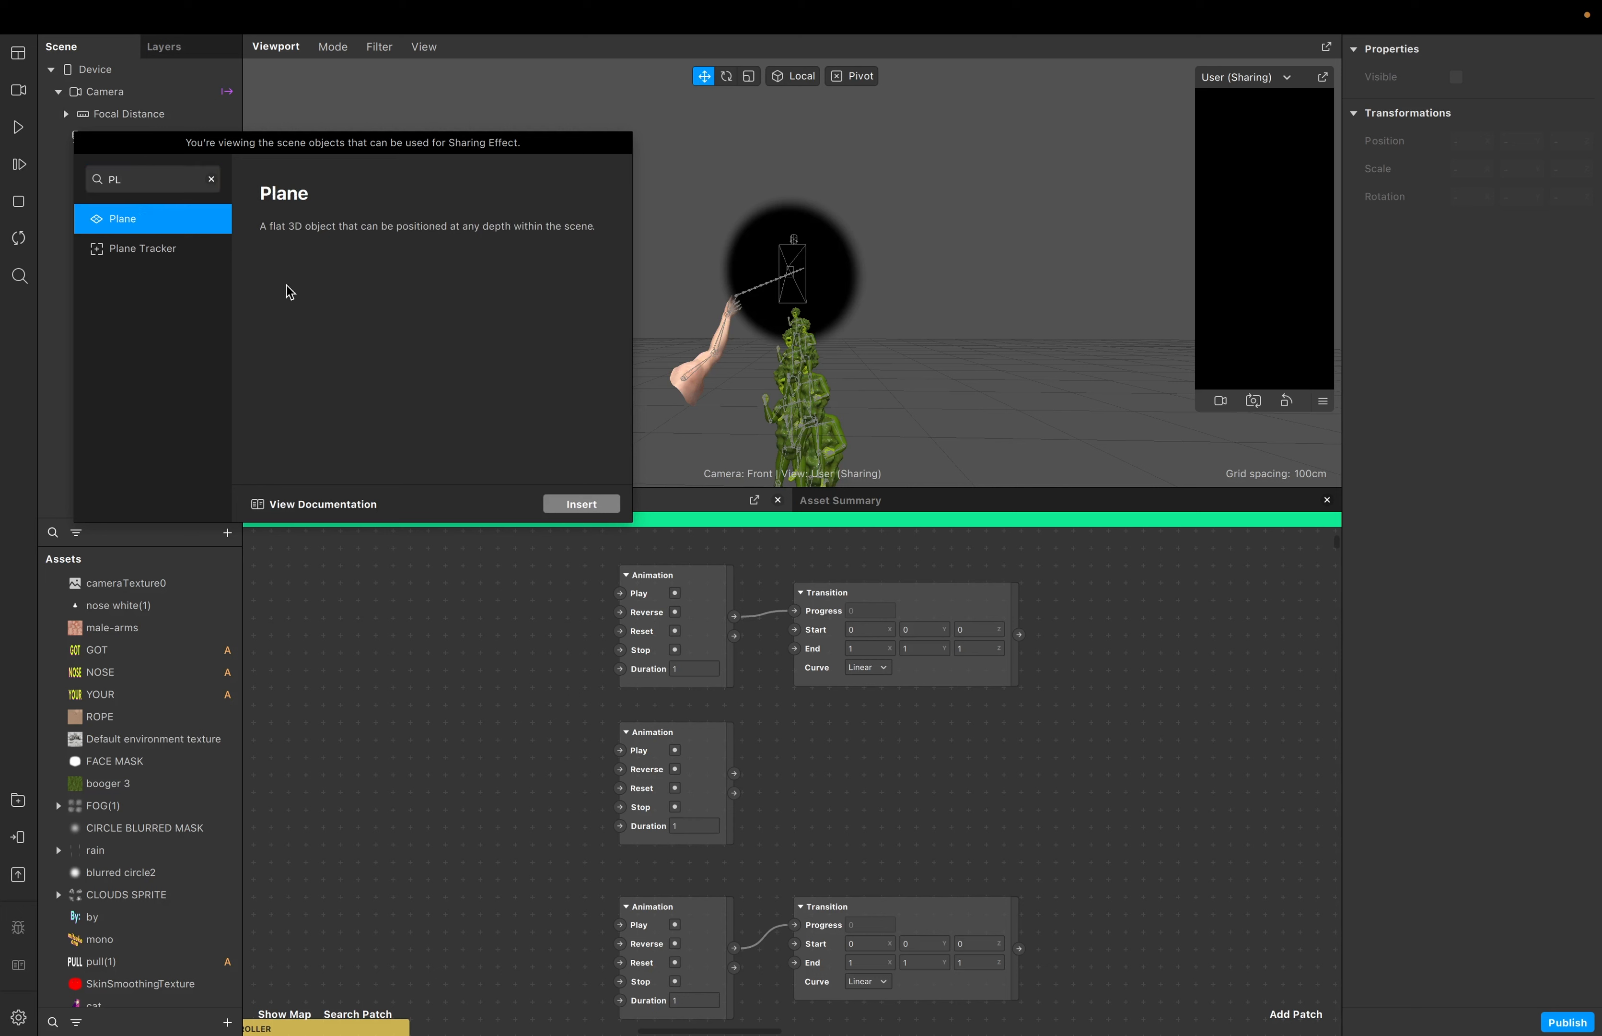
click(587, 505)
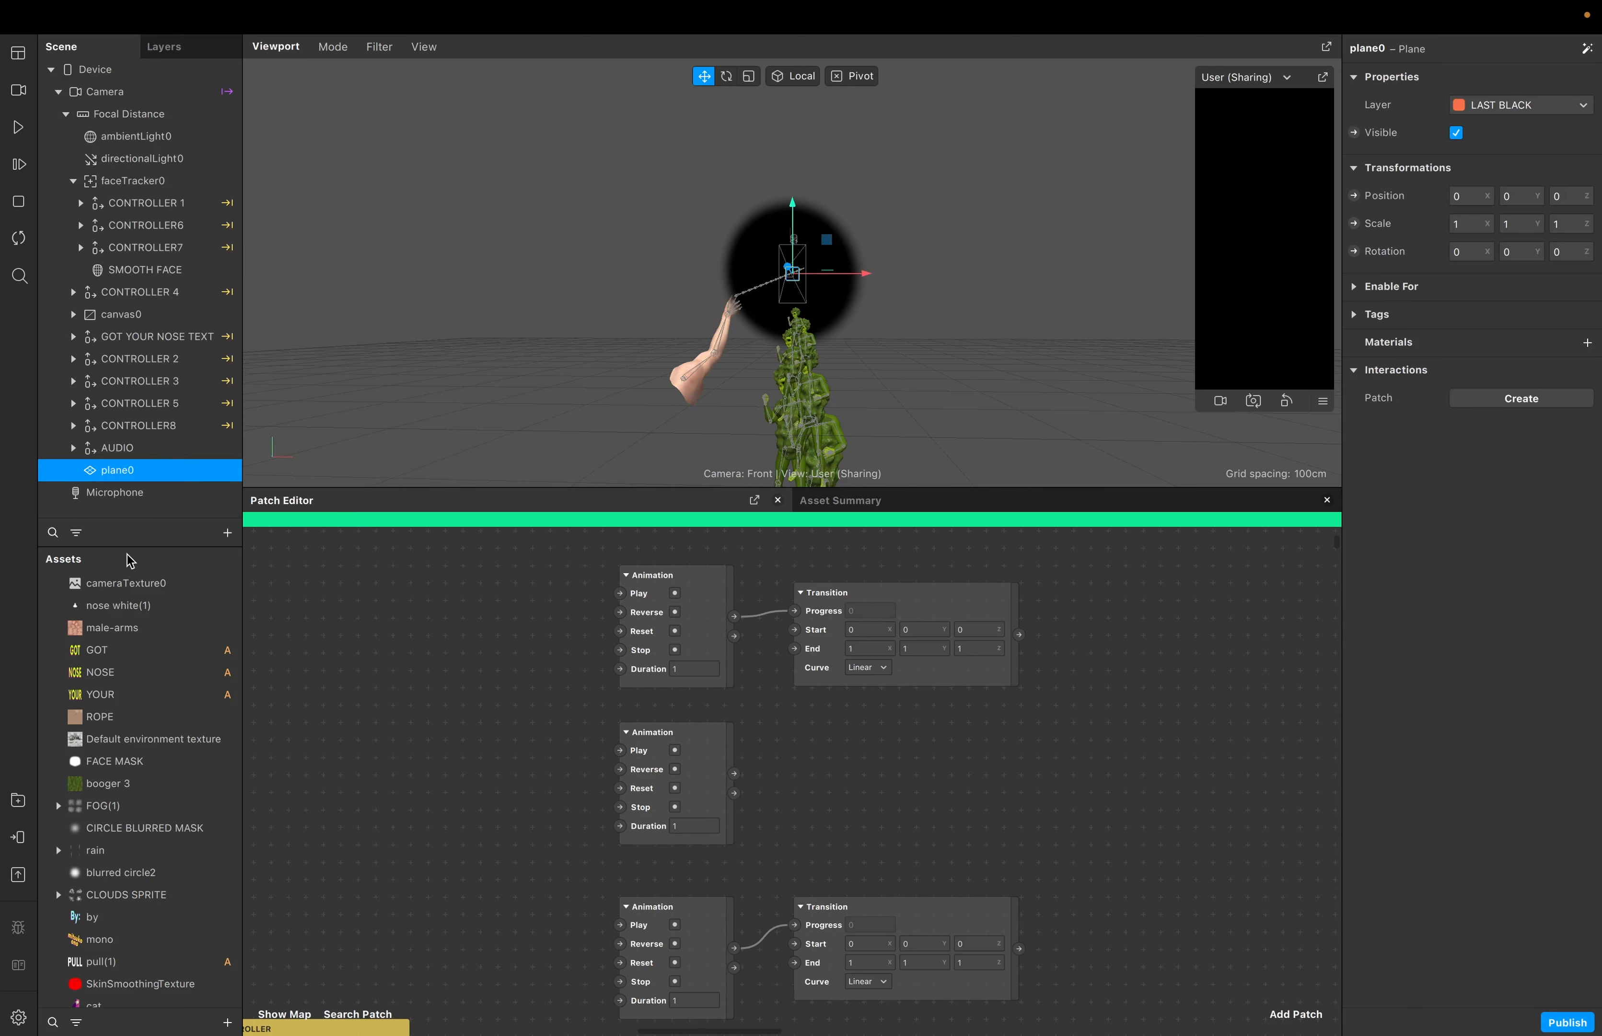
Create a 3D Scale patch for plane0 and place it beside the upper Transition patch
click(1354, 223)
drag(820, 794, 1139, 608)
scroll(1104, 642, down, 1)
scroll(1039, 692, right, 3)
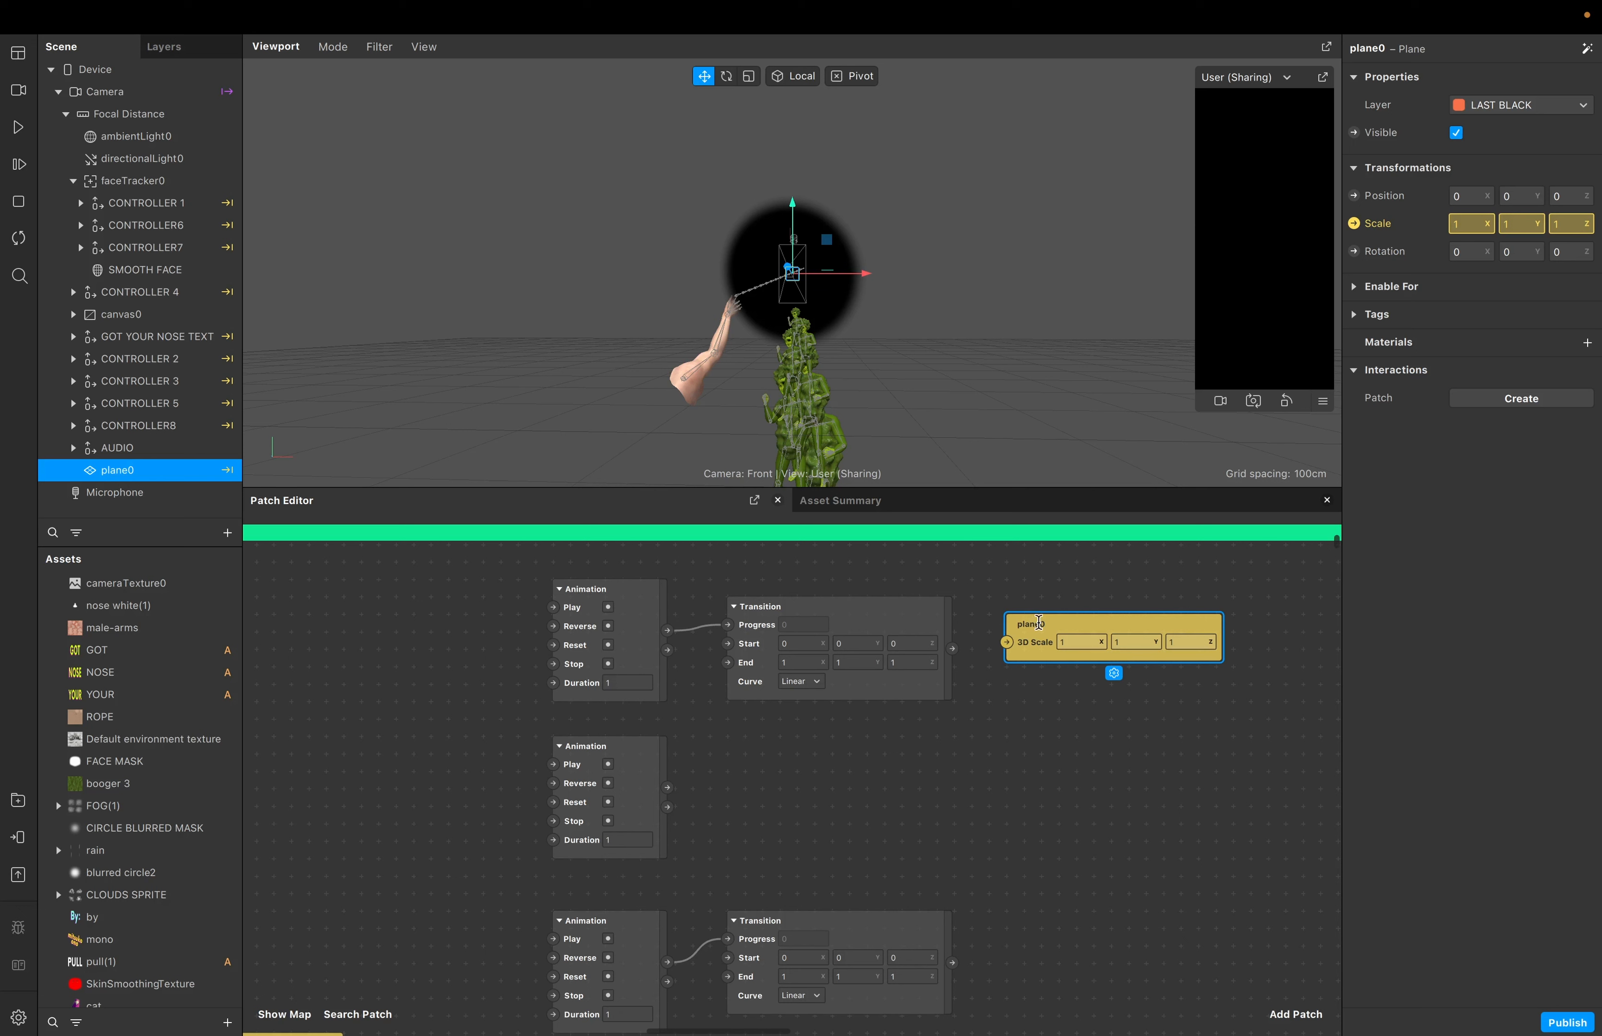
Set the upper Transition patch's End values to 5, 5, 5
click(802, 662)
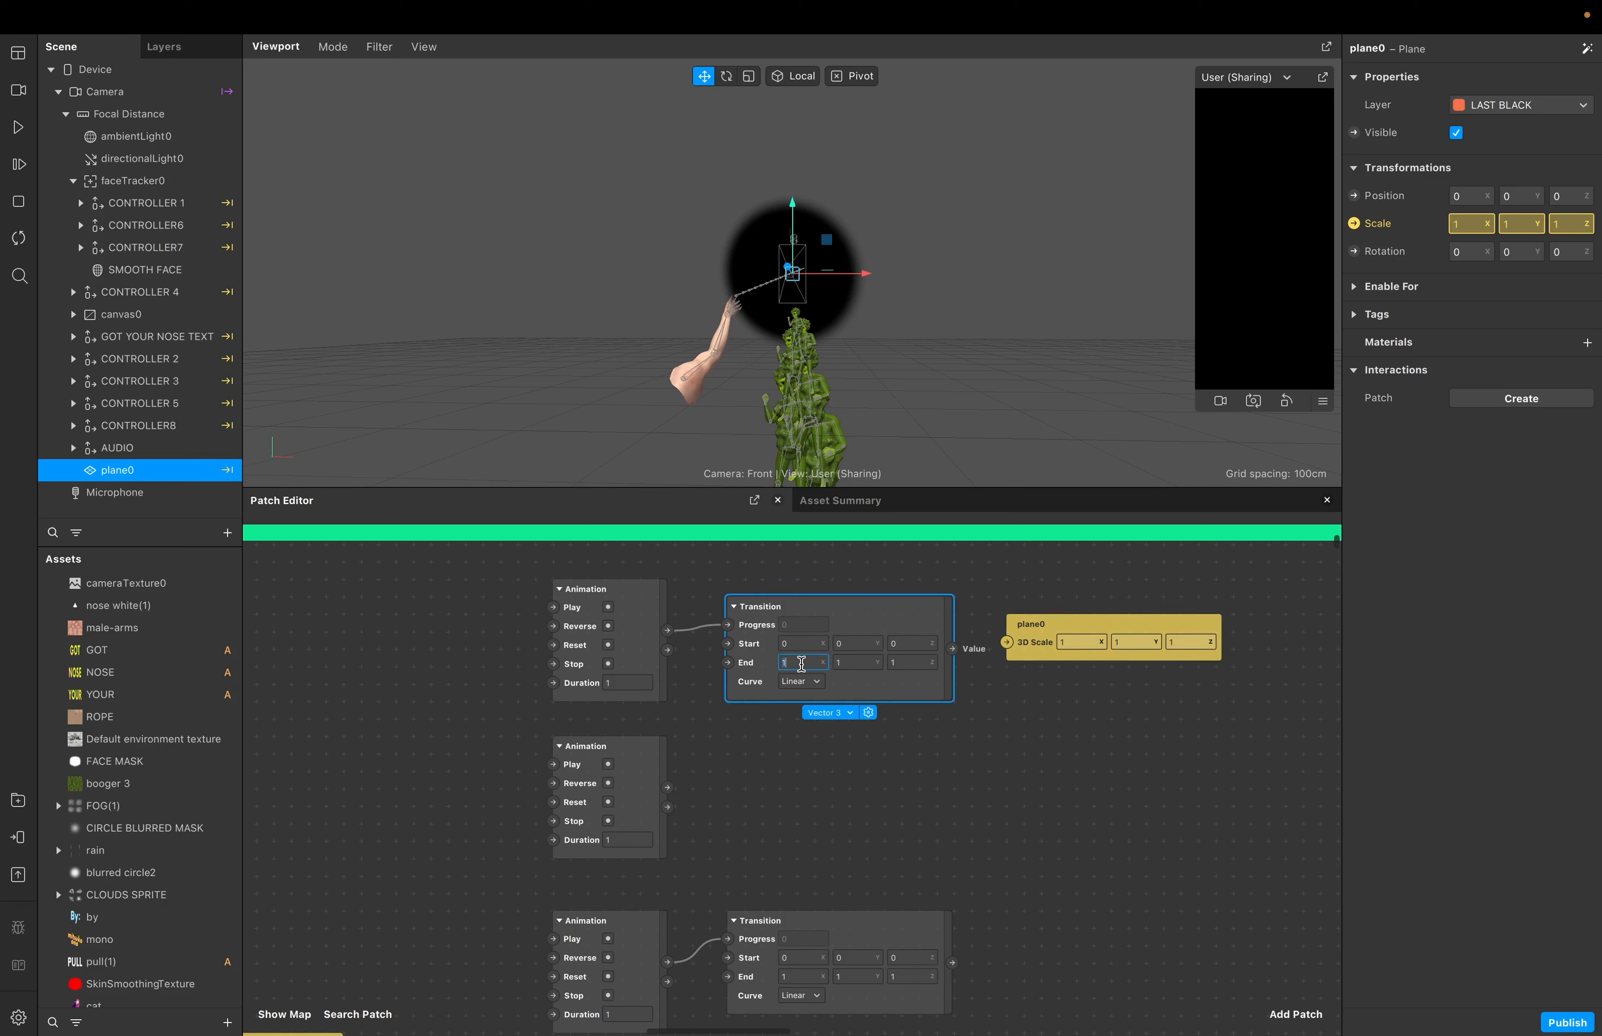
key(Tab)
text(5)
key(Tab)
text(5)
click(983, 746)
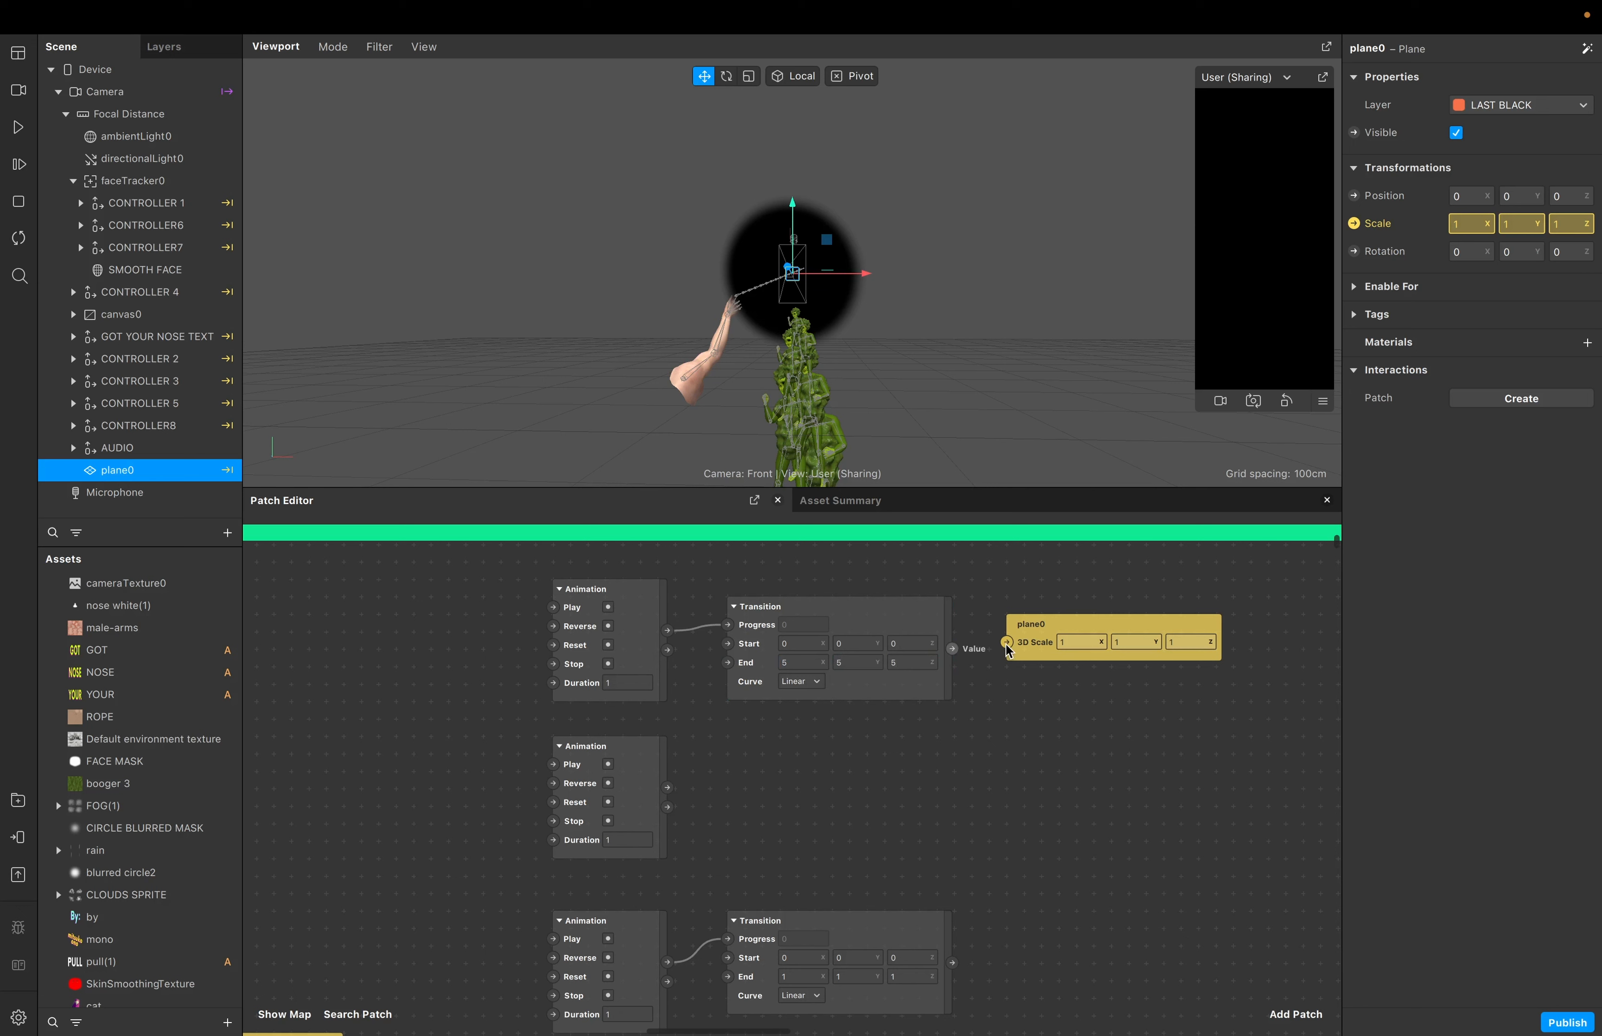
Try feeding the upper Transition's value into plane0's 3D Scale, and disconnect it again
drag(1023, 628, 1024, 644)
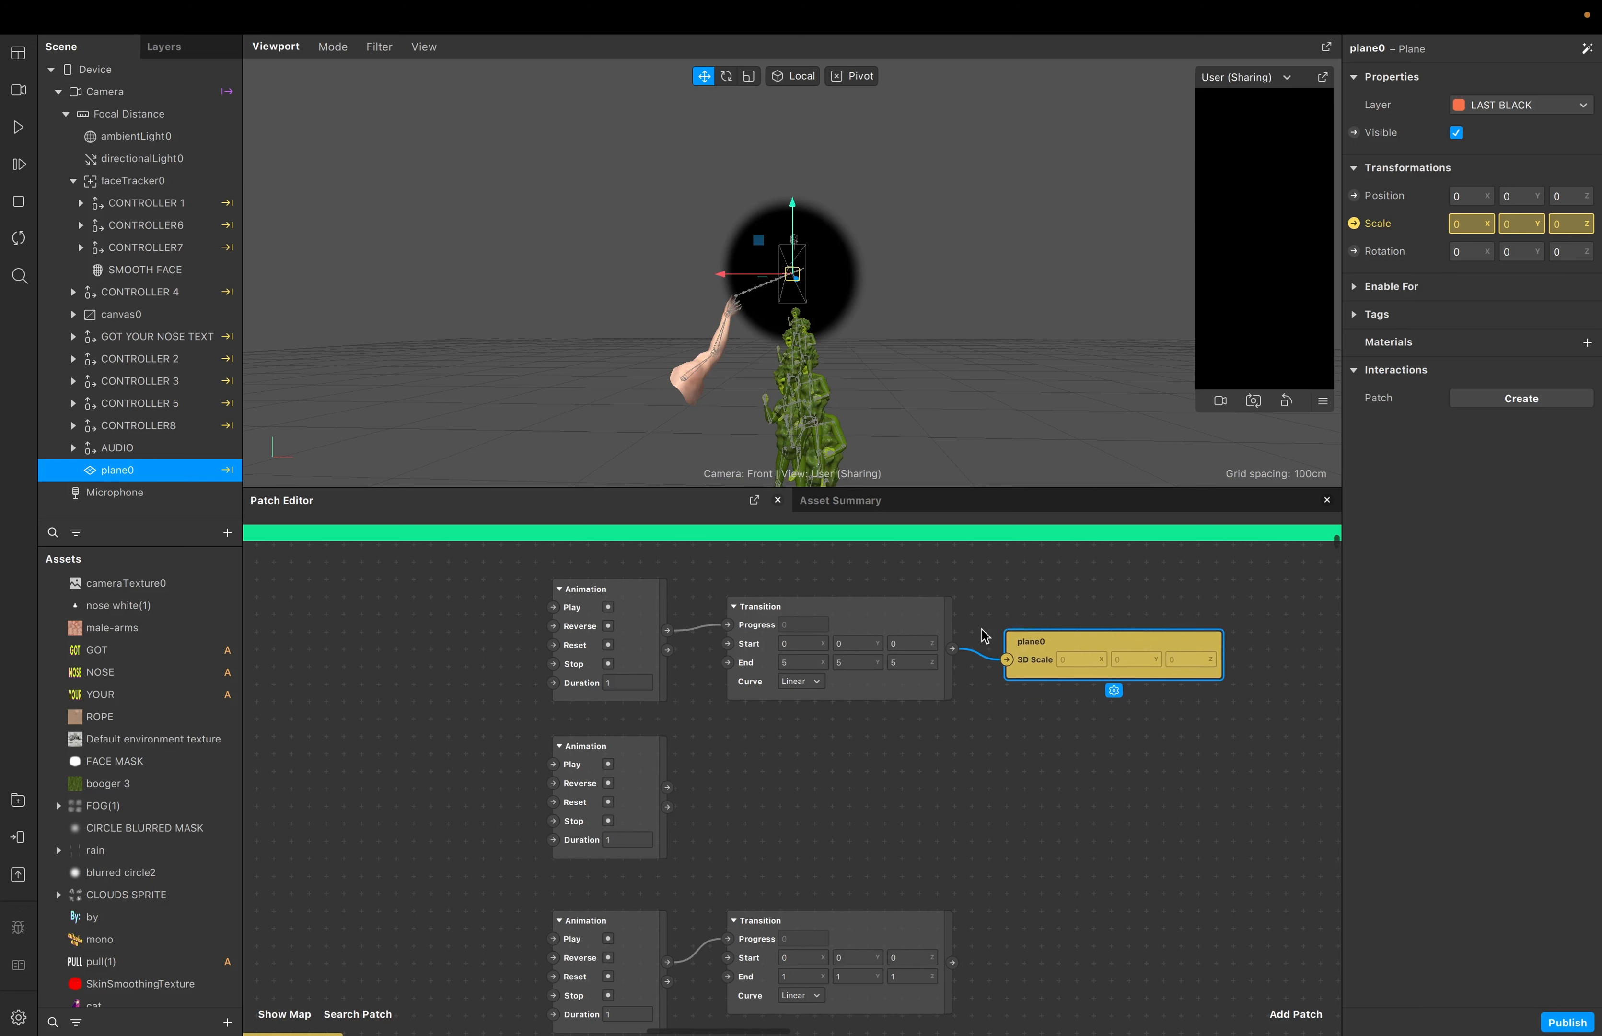
scroll(1013, 695, down, 3)
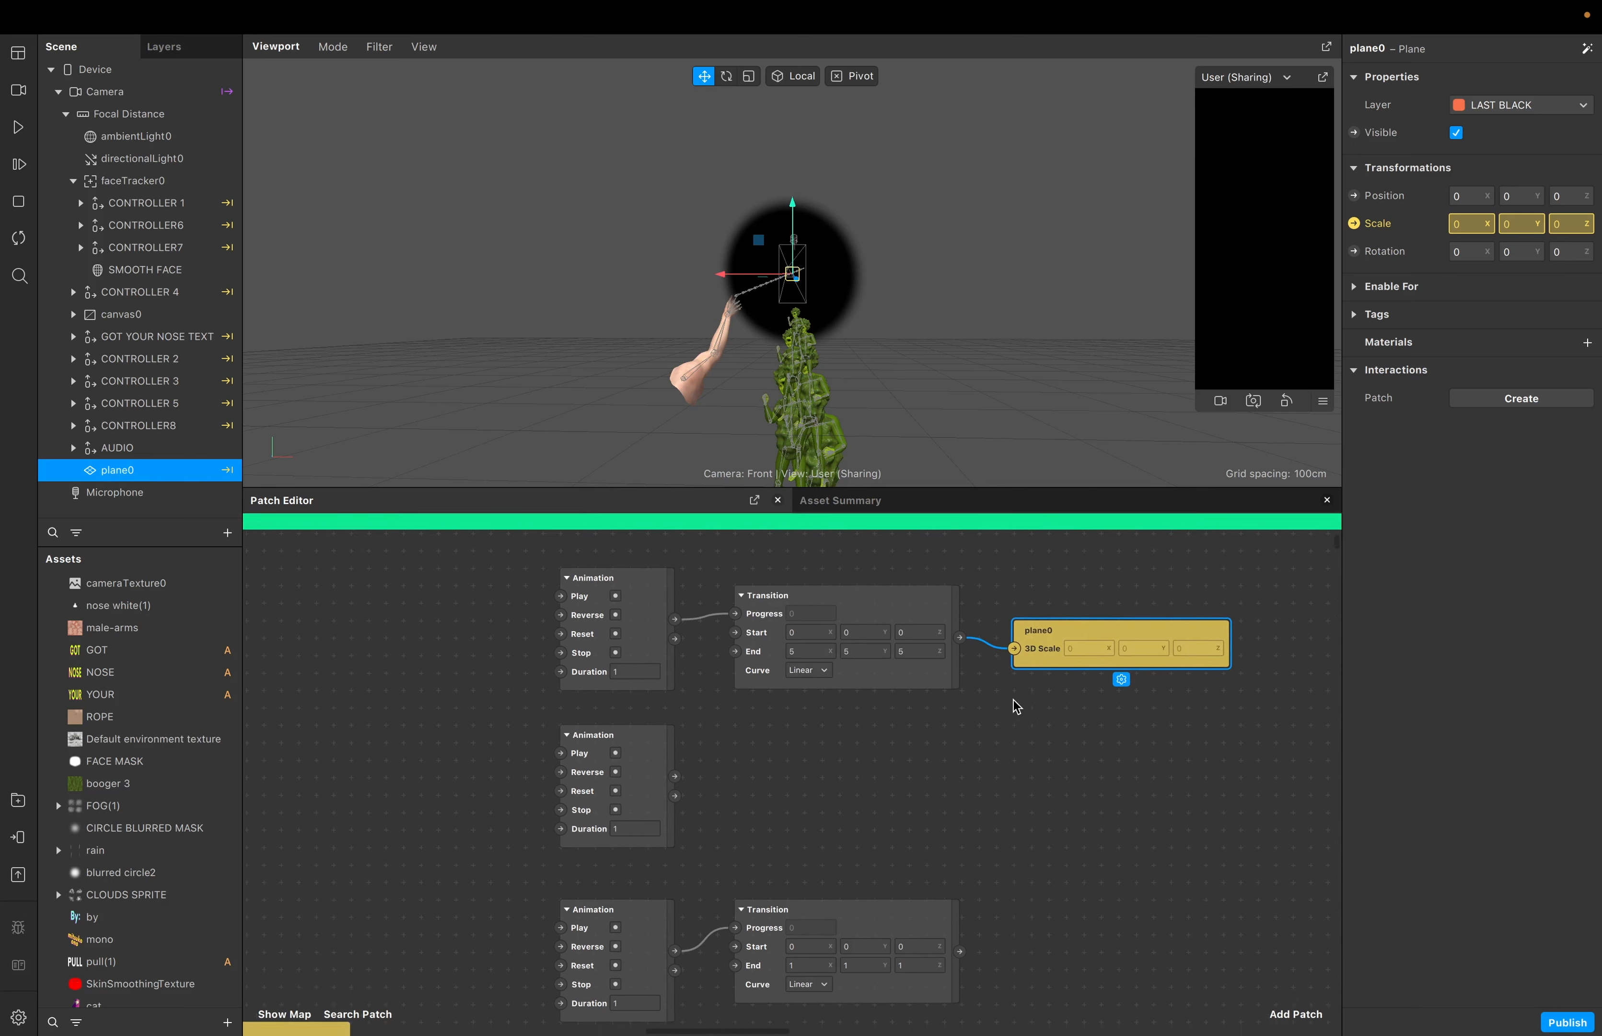
click(1016, 705)
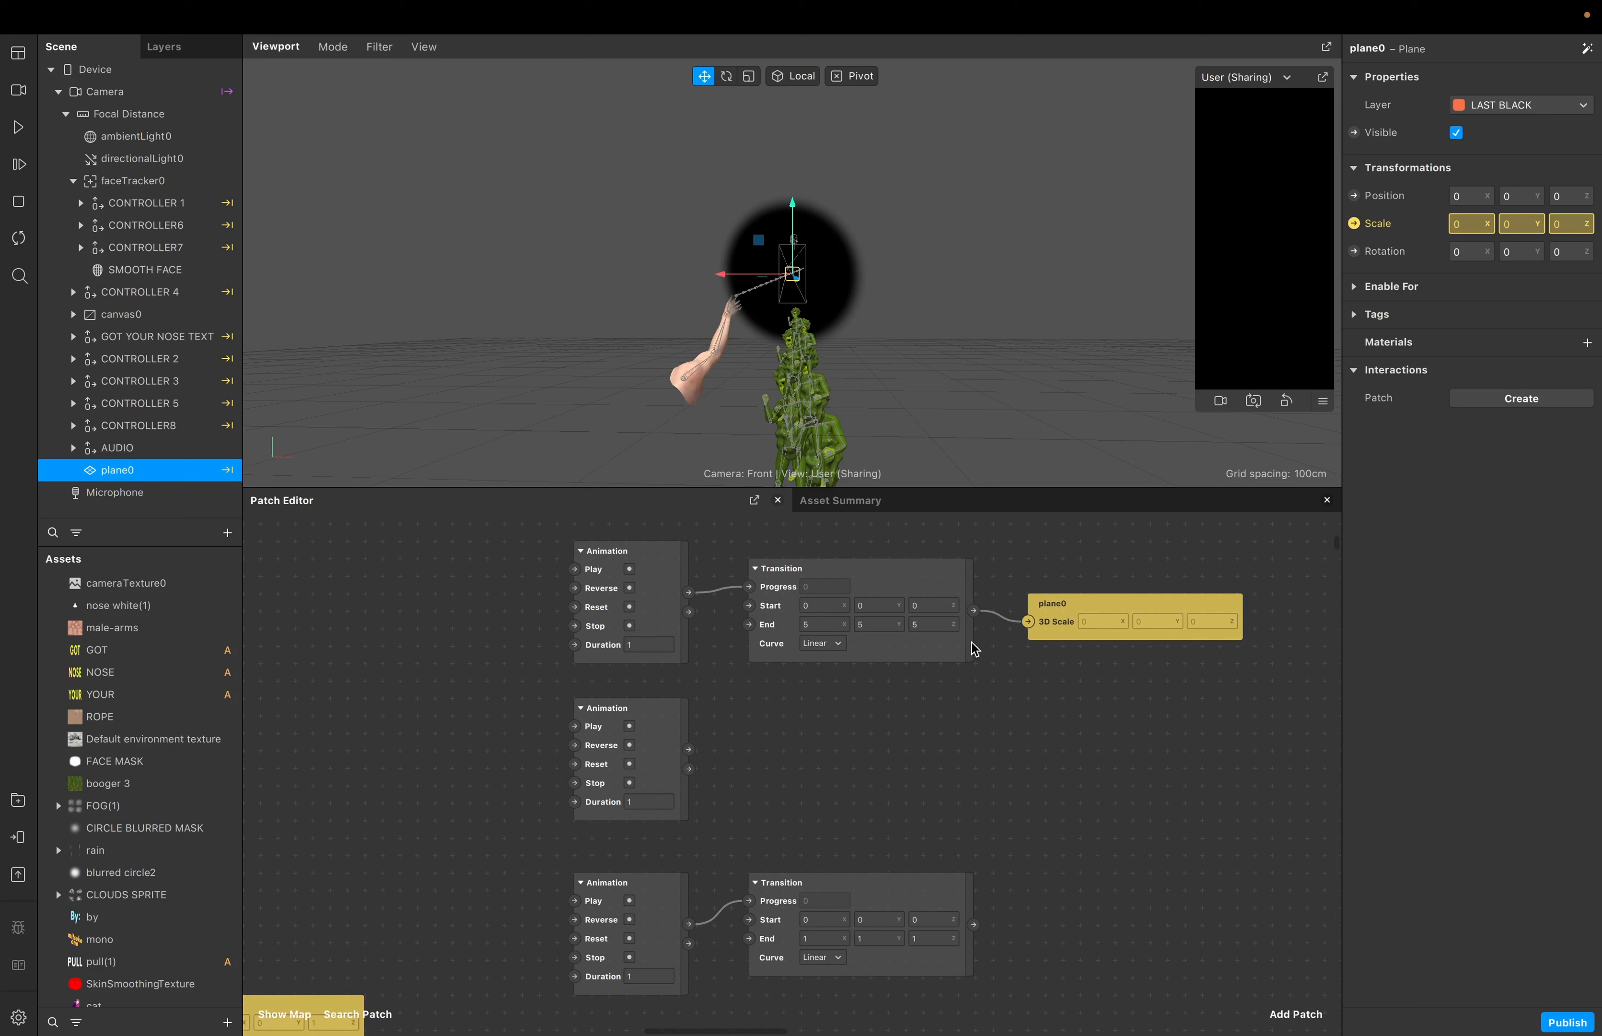
drag(1028, 622, 997, 663)
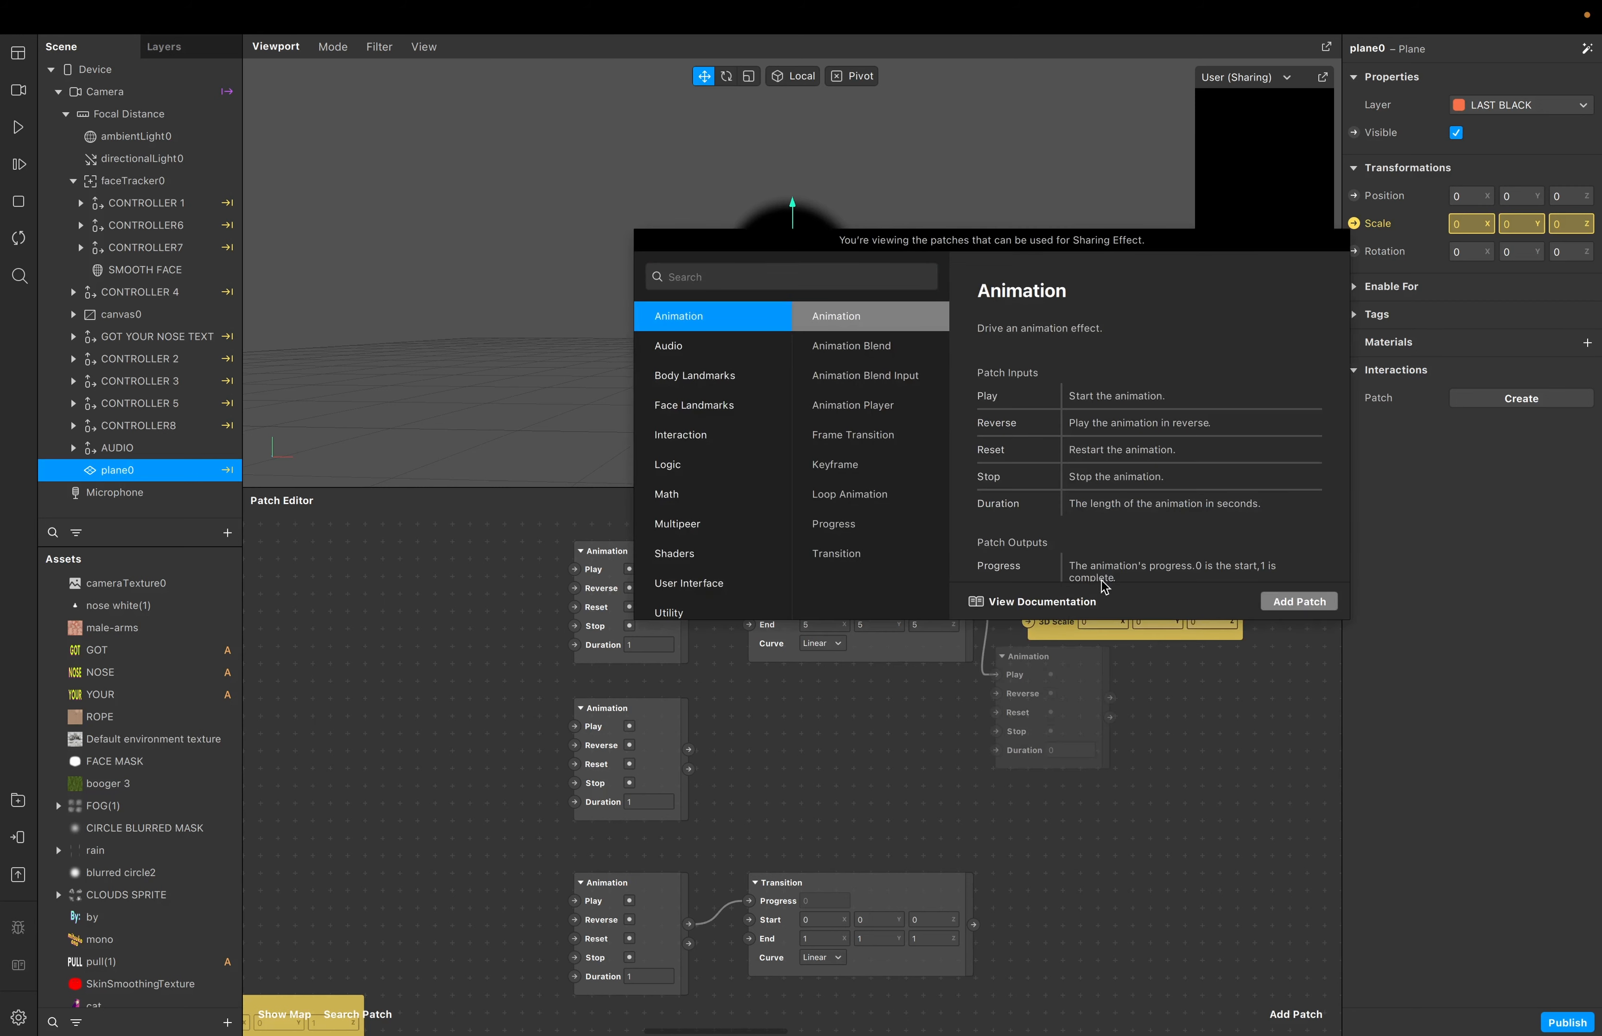
click(847, 811)
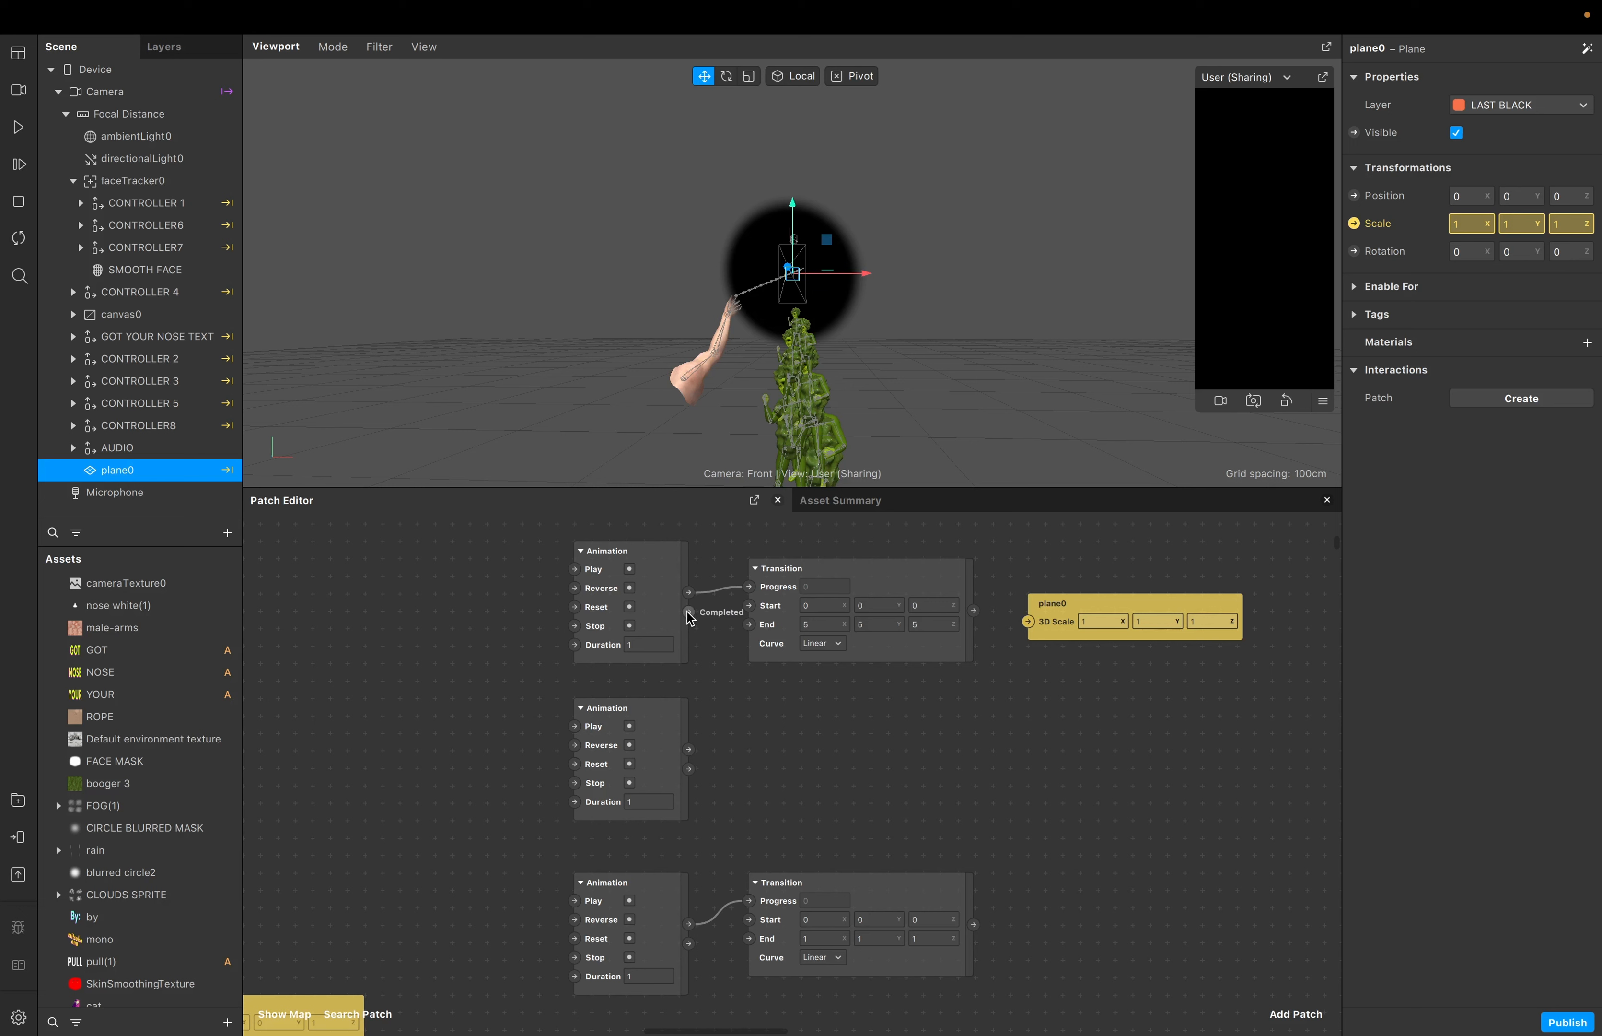
Connect the upper Animation's Completed output to the middle Animation's Play input and set the middle Animation's duration to 5
drag(689, 613, 576, 726)
click(655, 719)
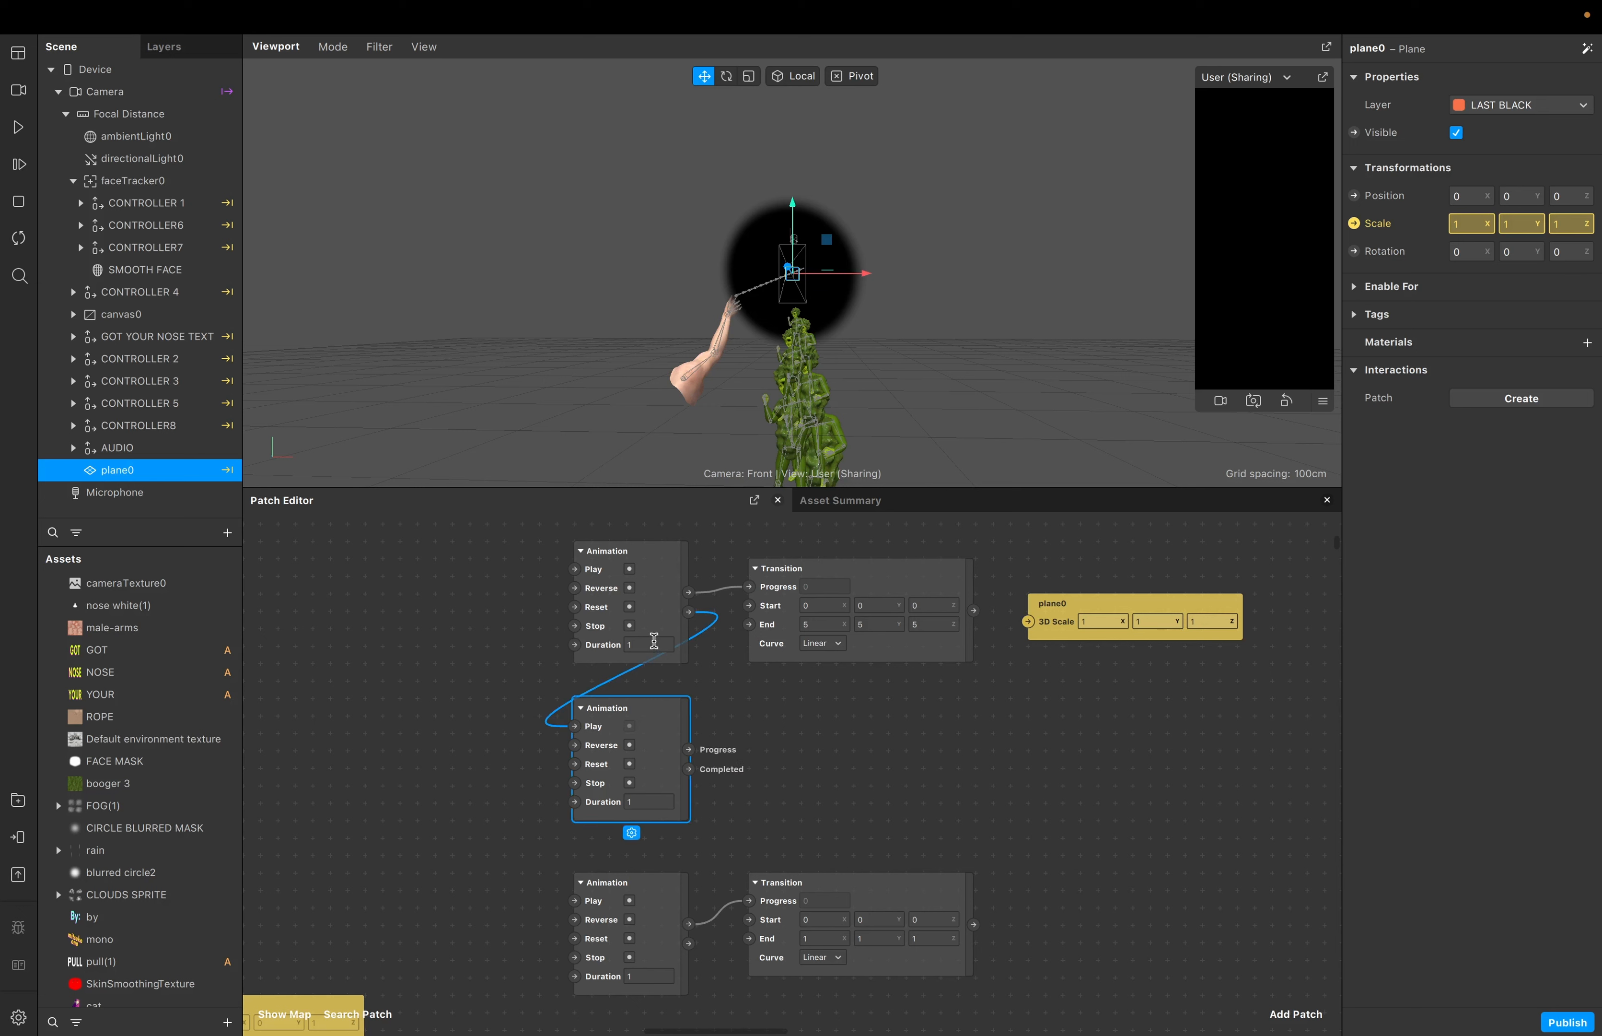
click(646, 801)
click(727, 832)
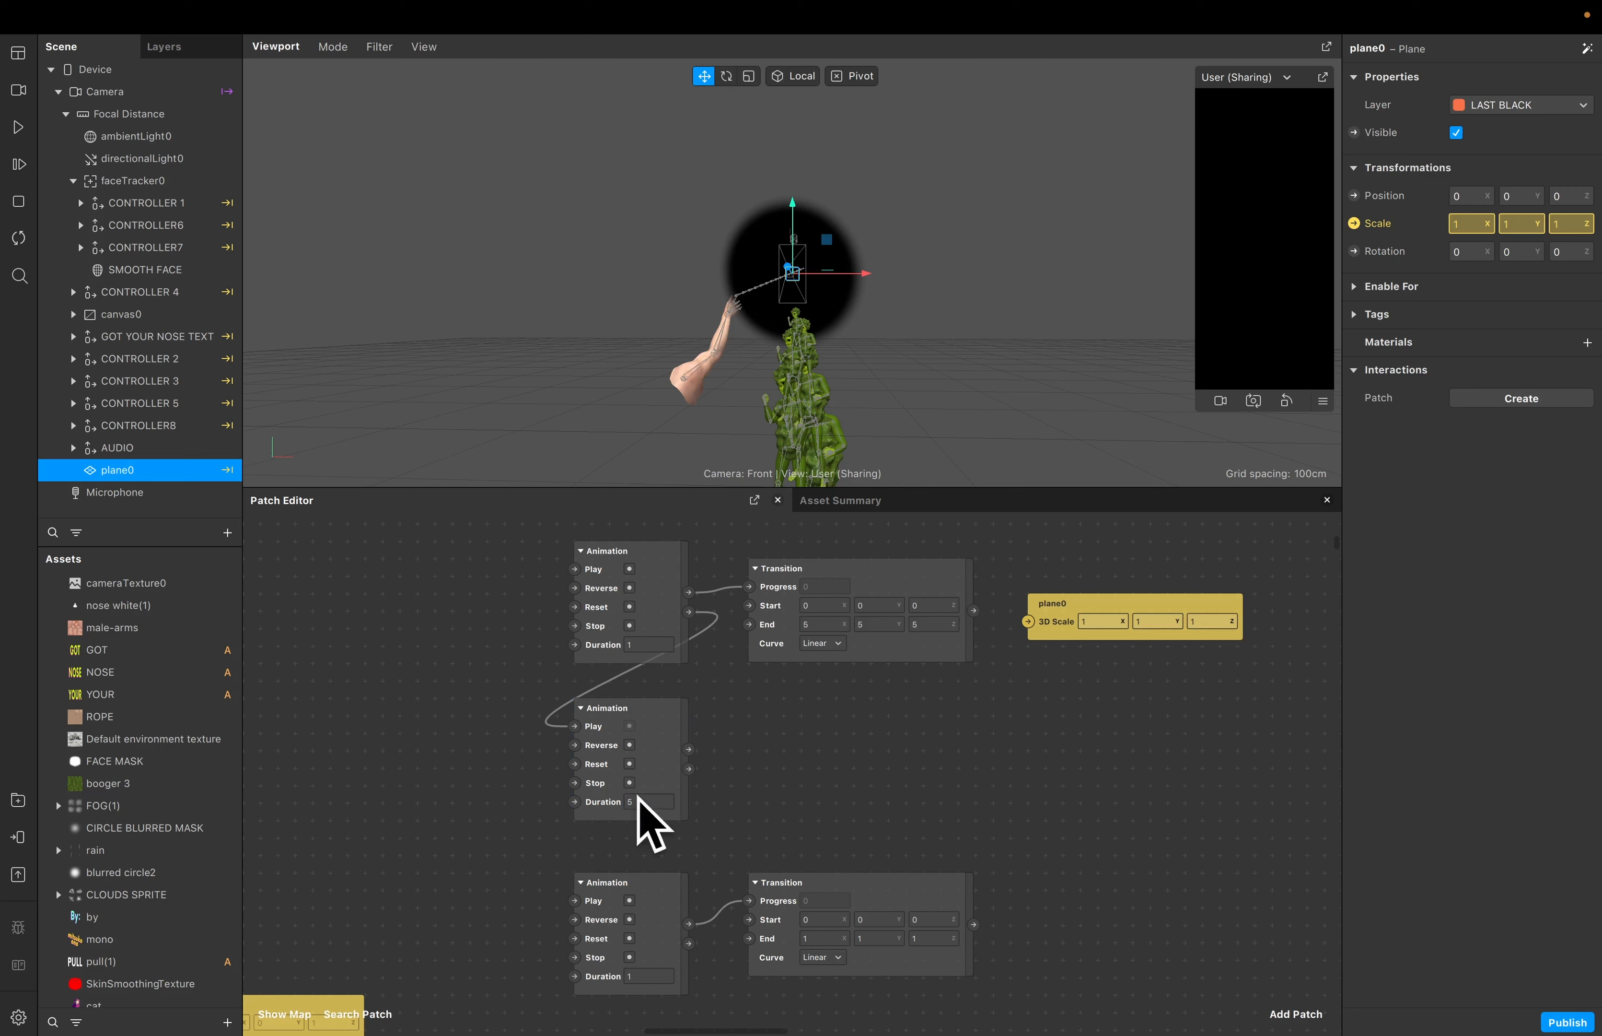
Move the bottom pair up slightly and connect the middle Animation's Completed output to the bottom Animation's Play input
drag(700, 866, 867, 982)
drag(892, 899, 896, 869)
click(802, 769)
drag(688, 768, 574, 883)
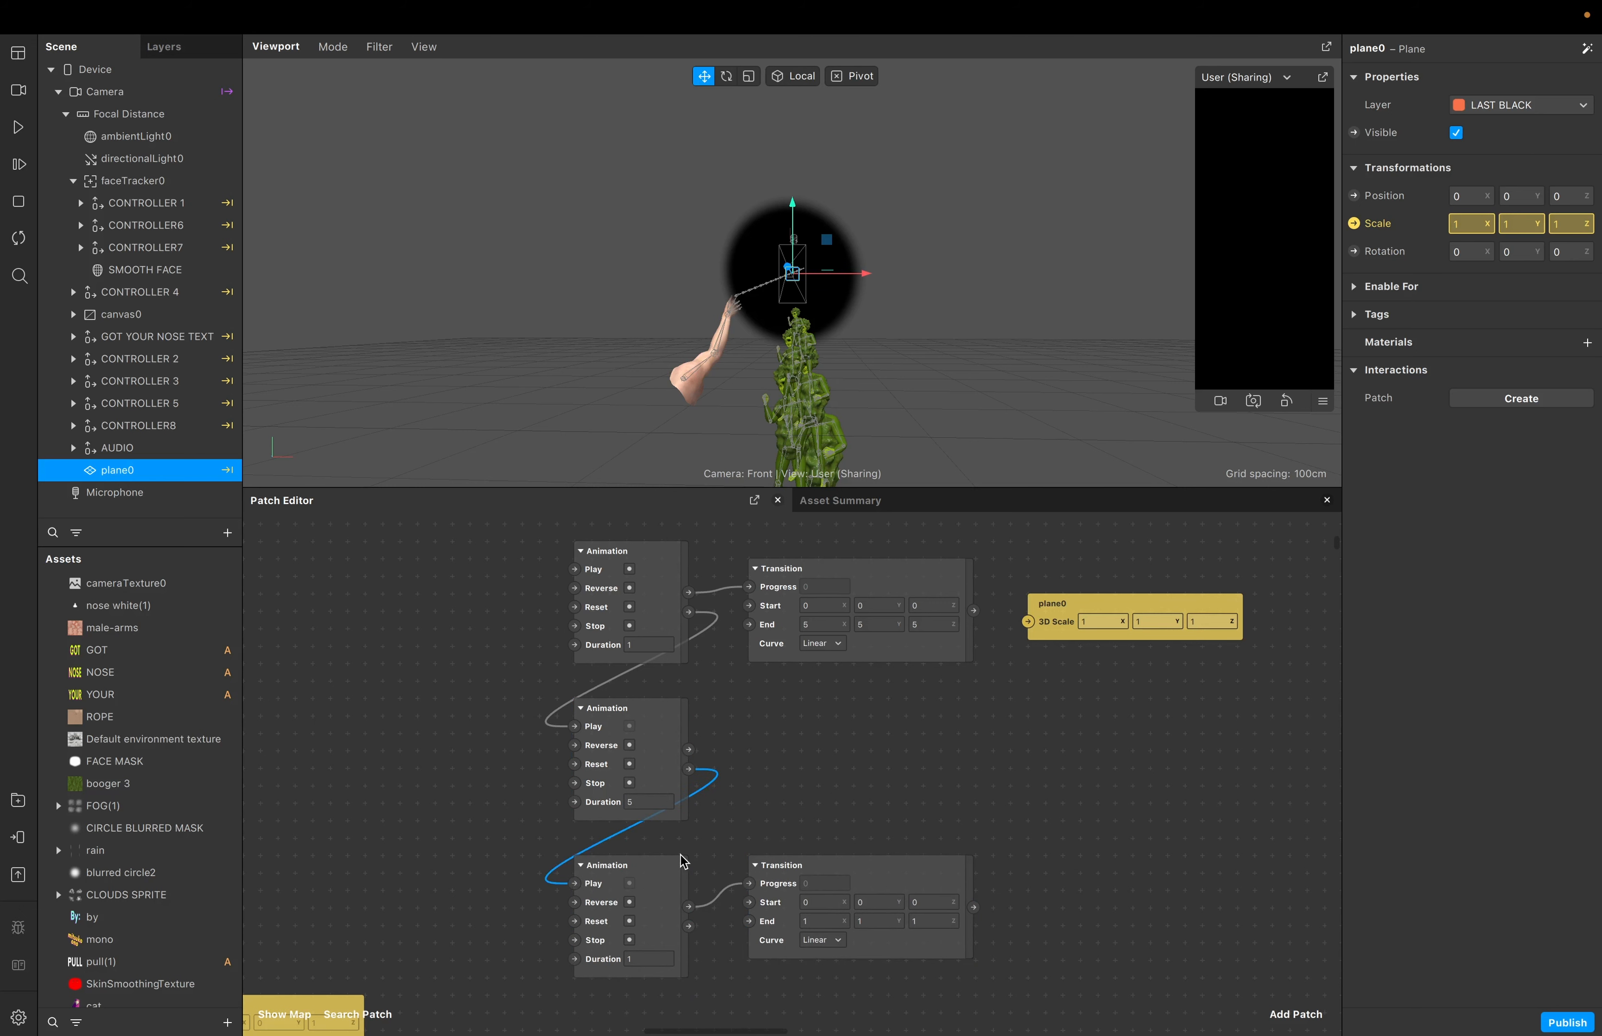
Move the plane0 patch down out of the way and connect the upper Transition's value to the lower Transition's Start input
scroll(682, 855, down, 3)
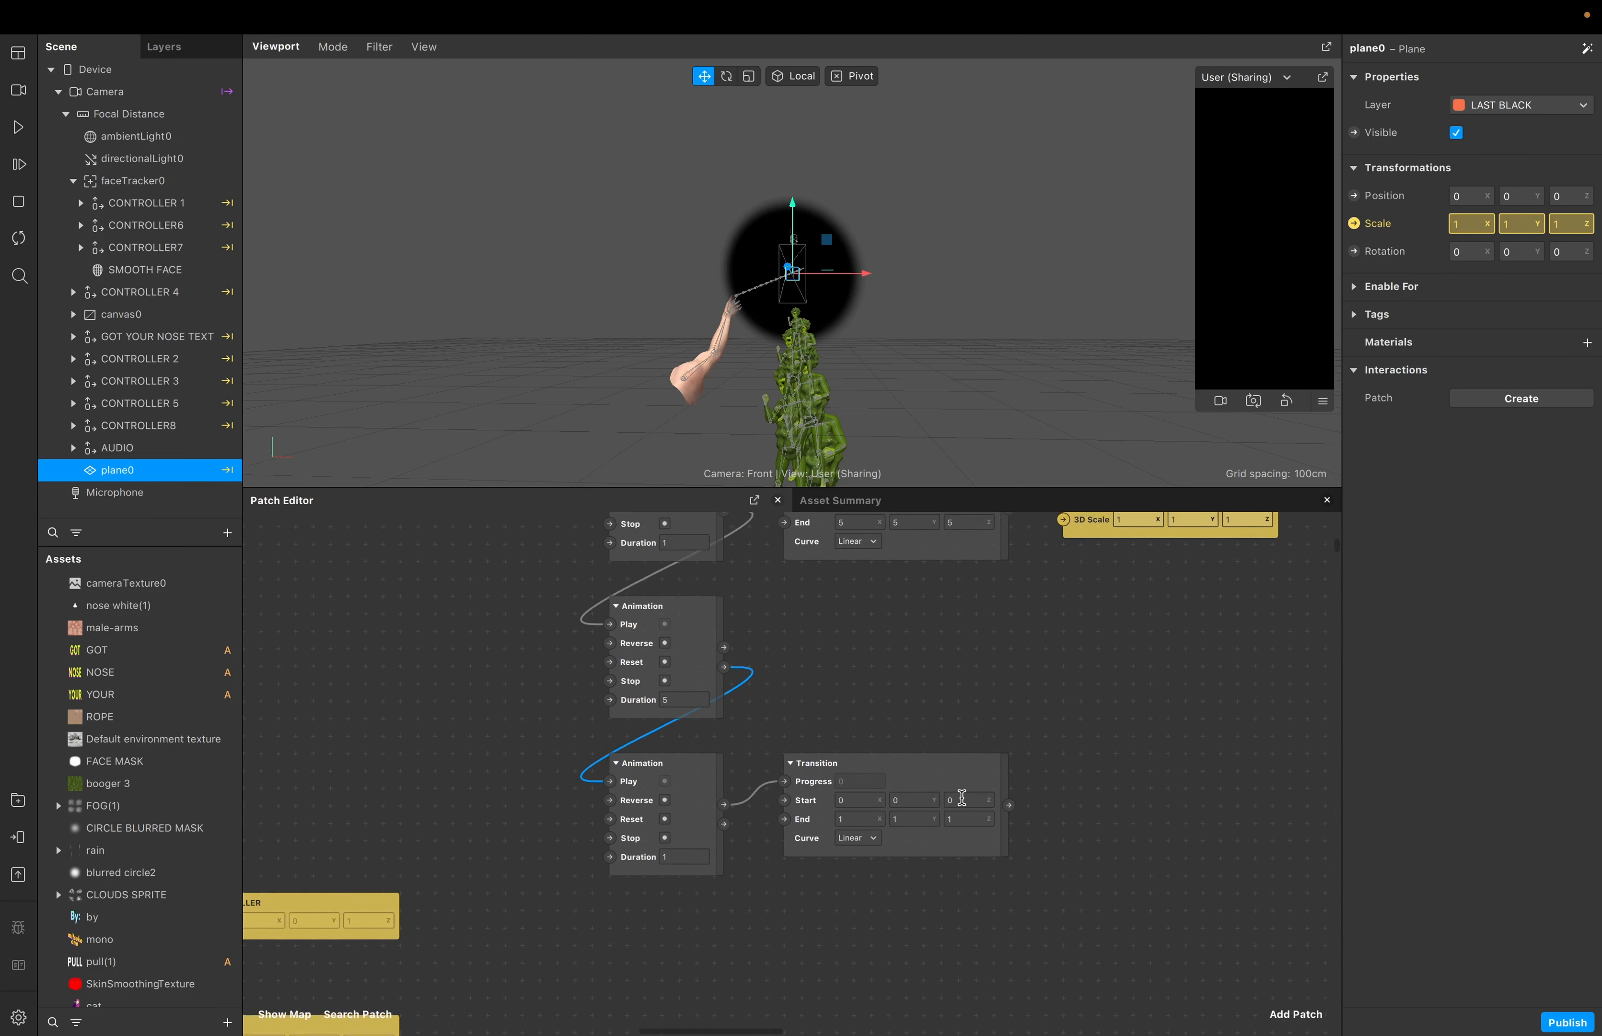
scroll(961, 798, up, 1)
scroll(1078, 581, up, 1)
drag(1066, 566, 1061, 693)
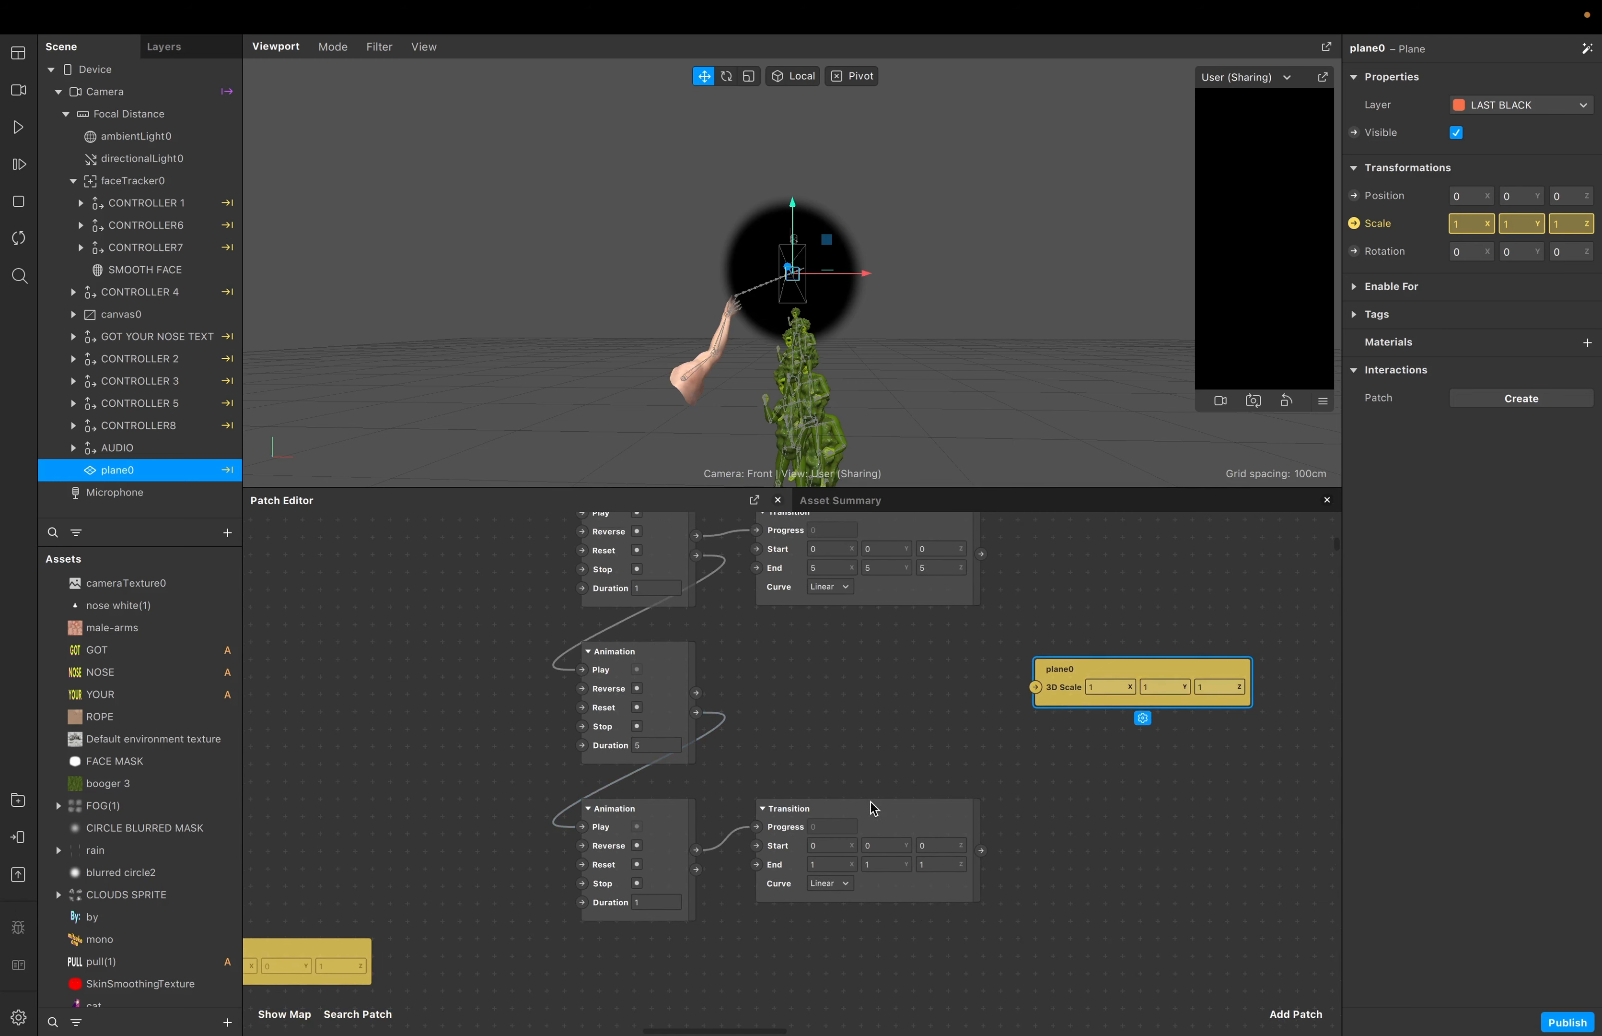
scroll(974, 601, up, 1)
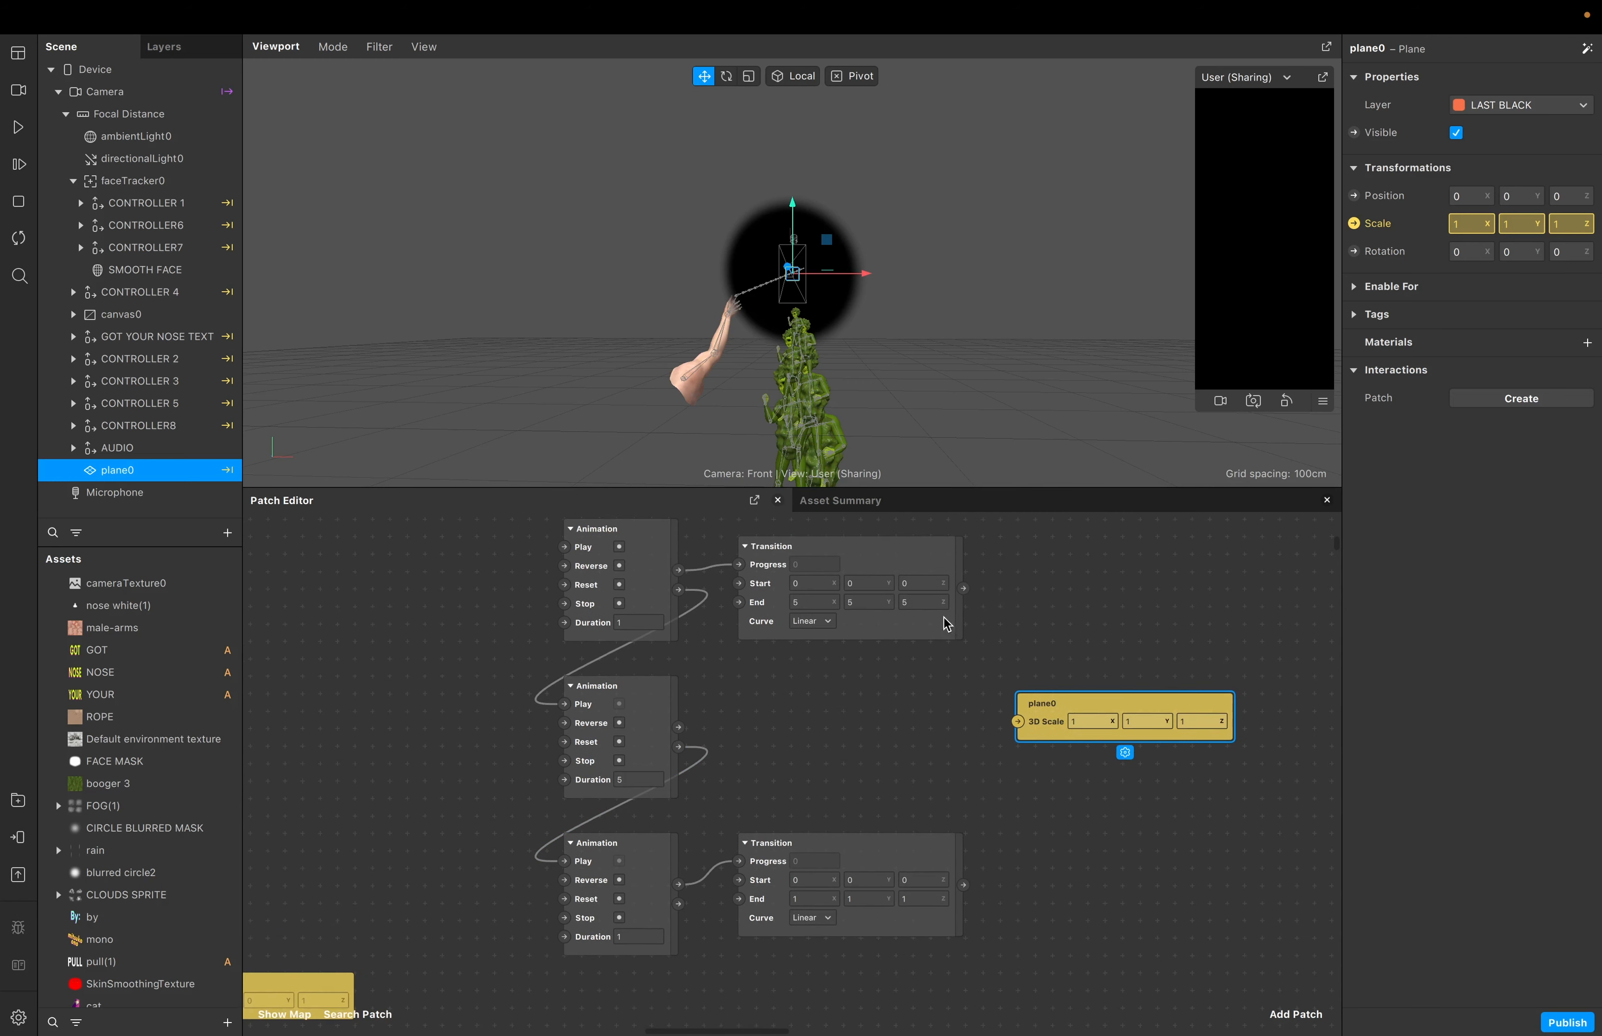
click(963, 587)
drag(970, 691, 739, 880)
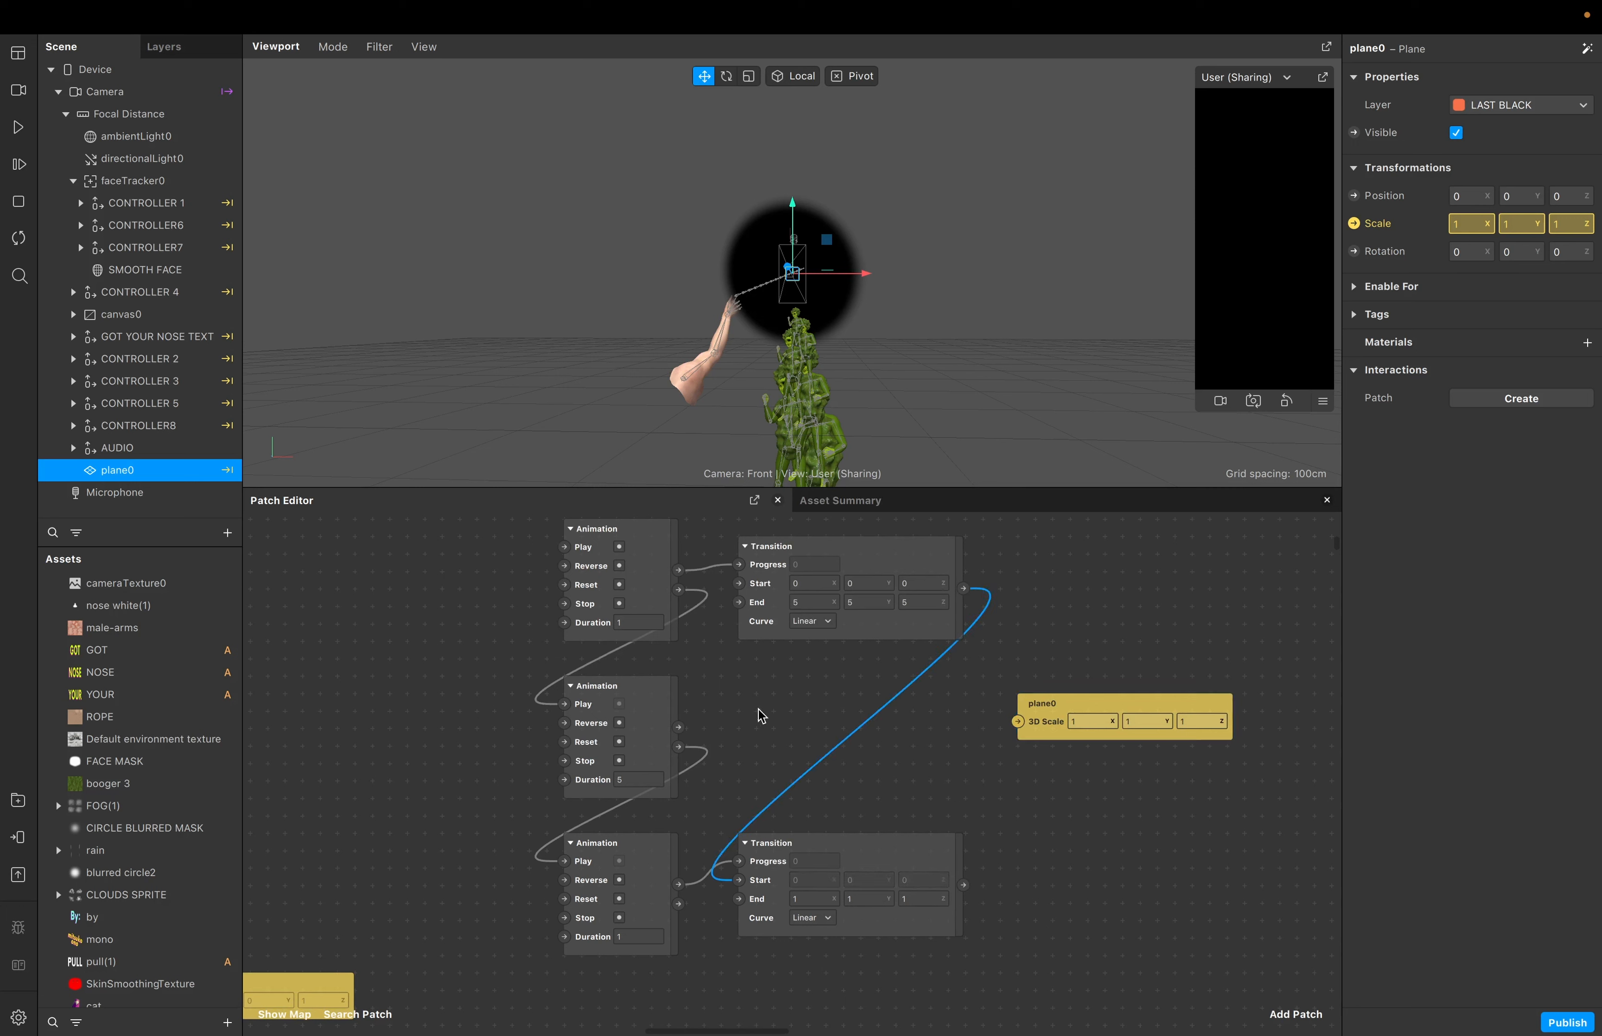
Set the lower Transition patch's End values to 0, 0, 0
click(808, 899)
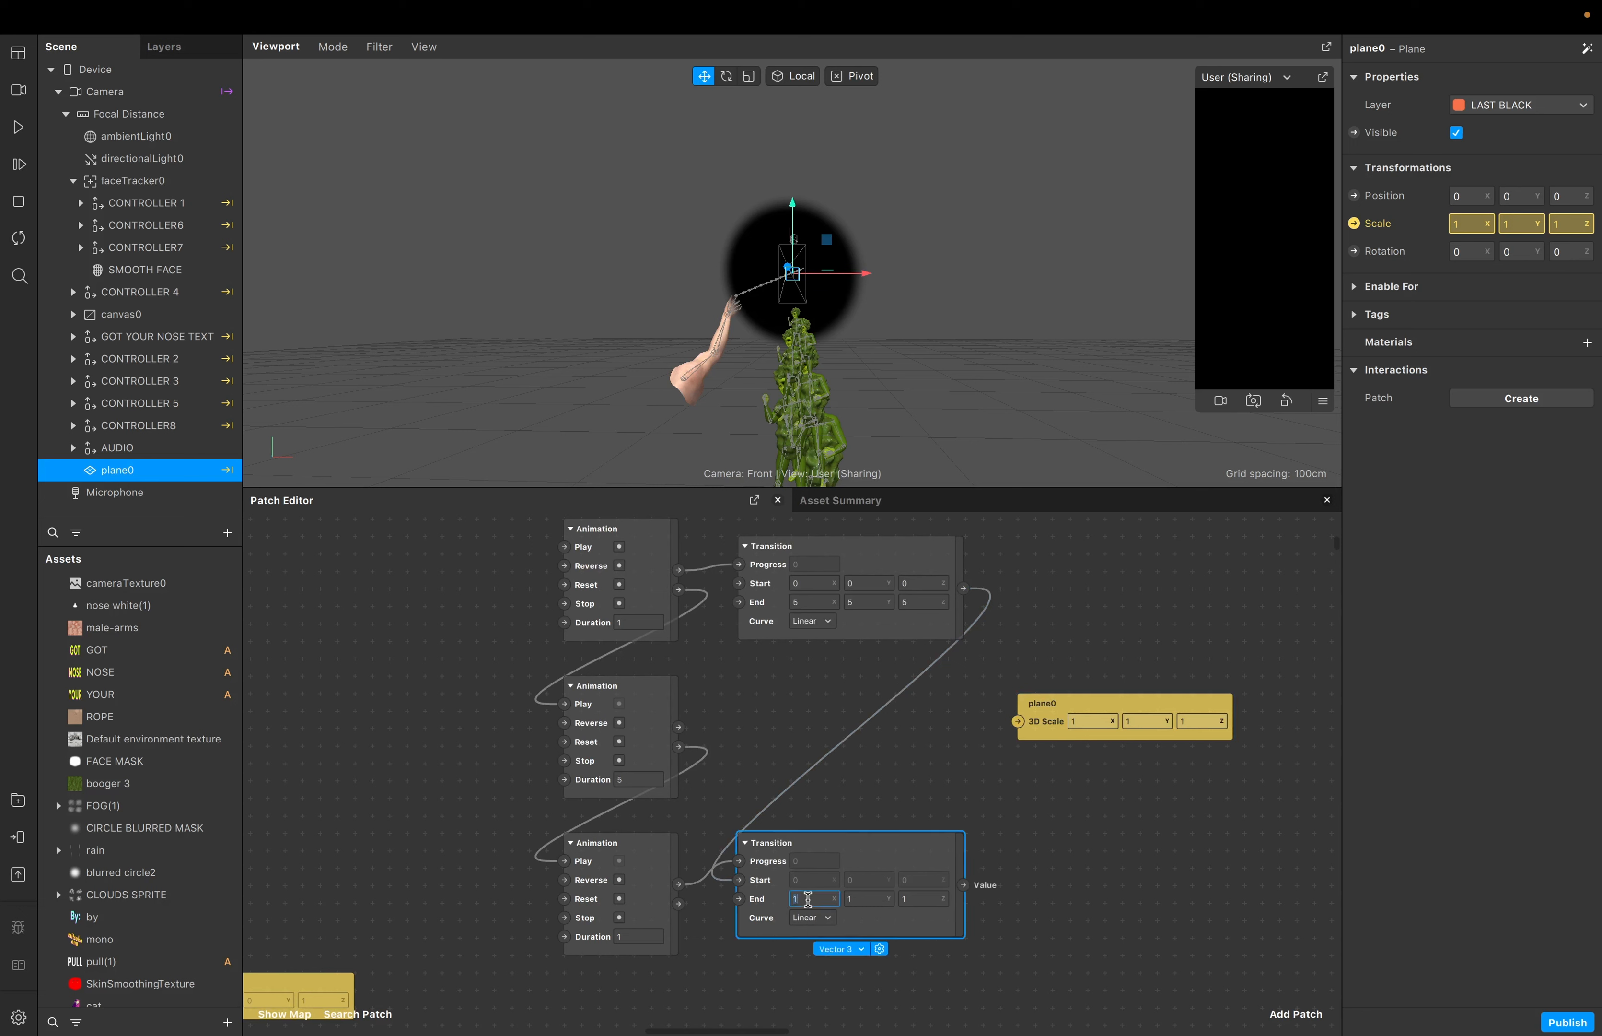
text(0)
double_click(864, 901)
text(0)
double_click(926, 900)
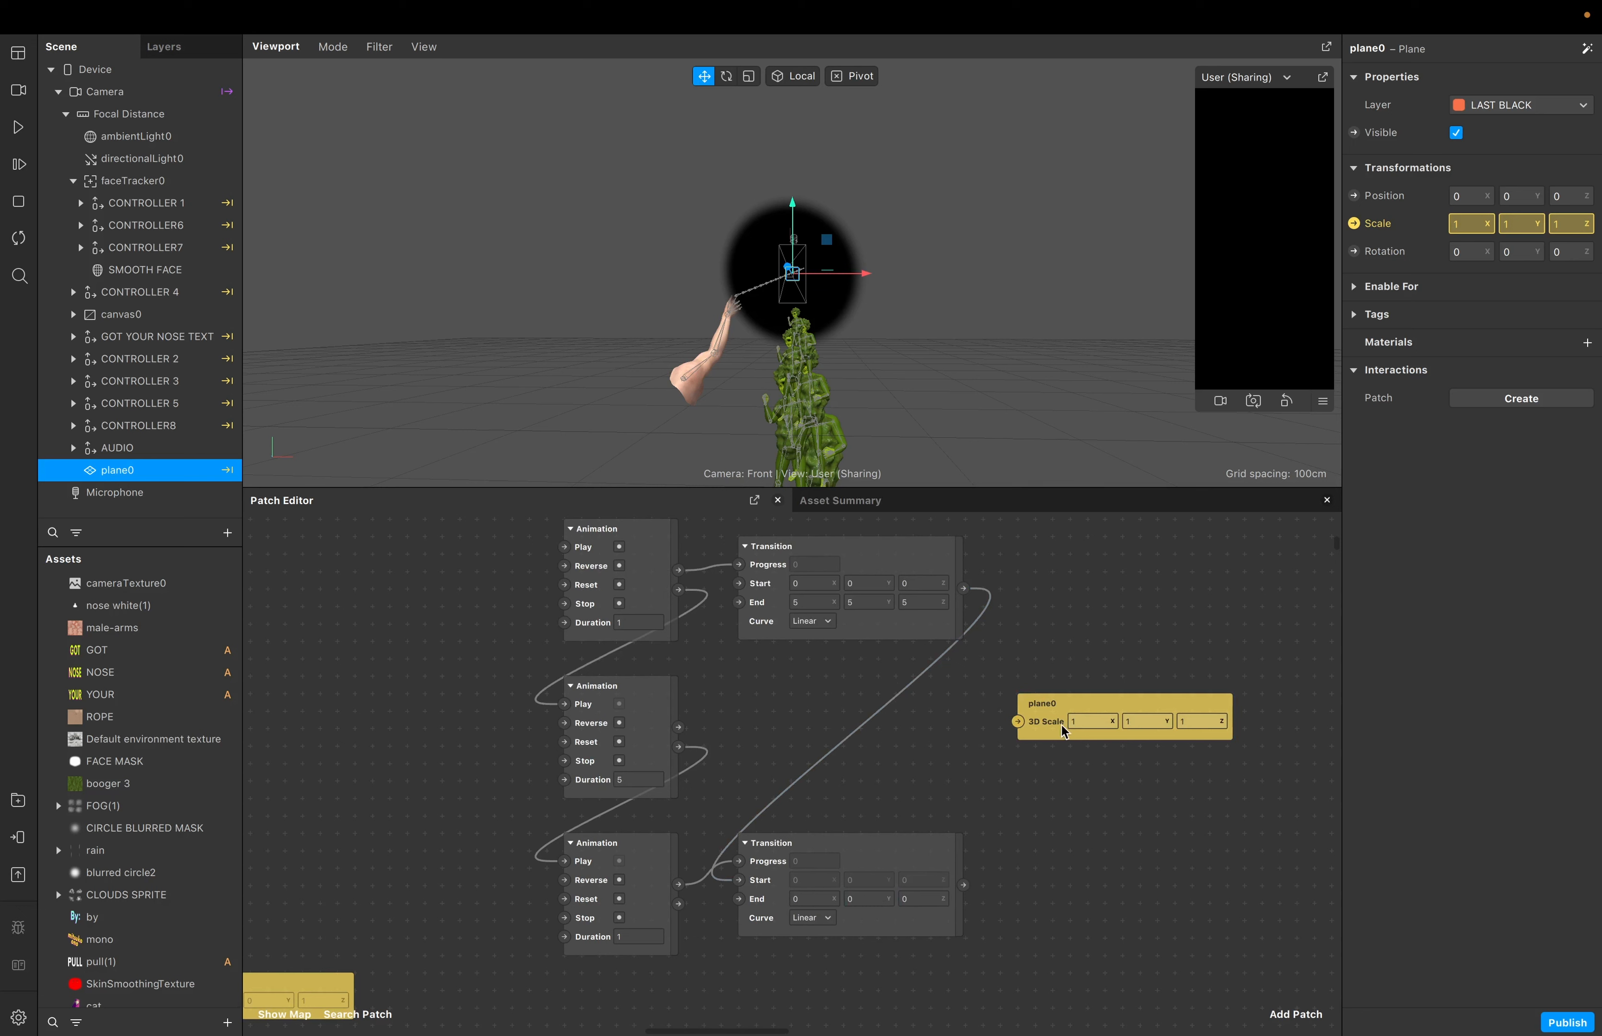
Place the plane0 patch beside the lower Transition and connect that Transition's value to plane0's 3D Scale
drag(1062, 725, 1077, 882)
drag(964, 885, 1054, 901)
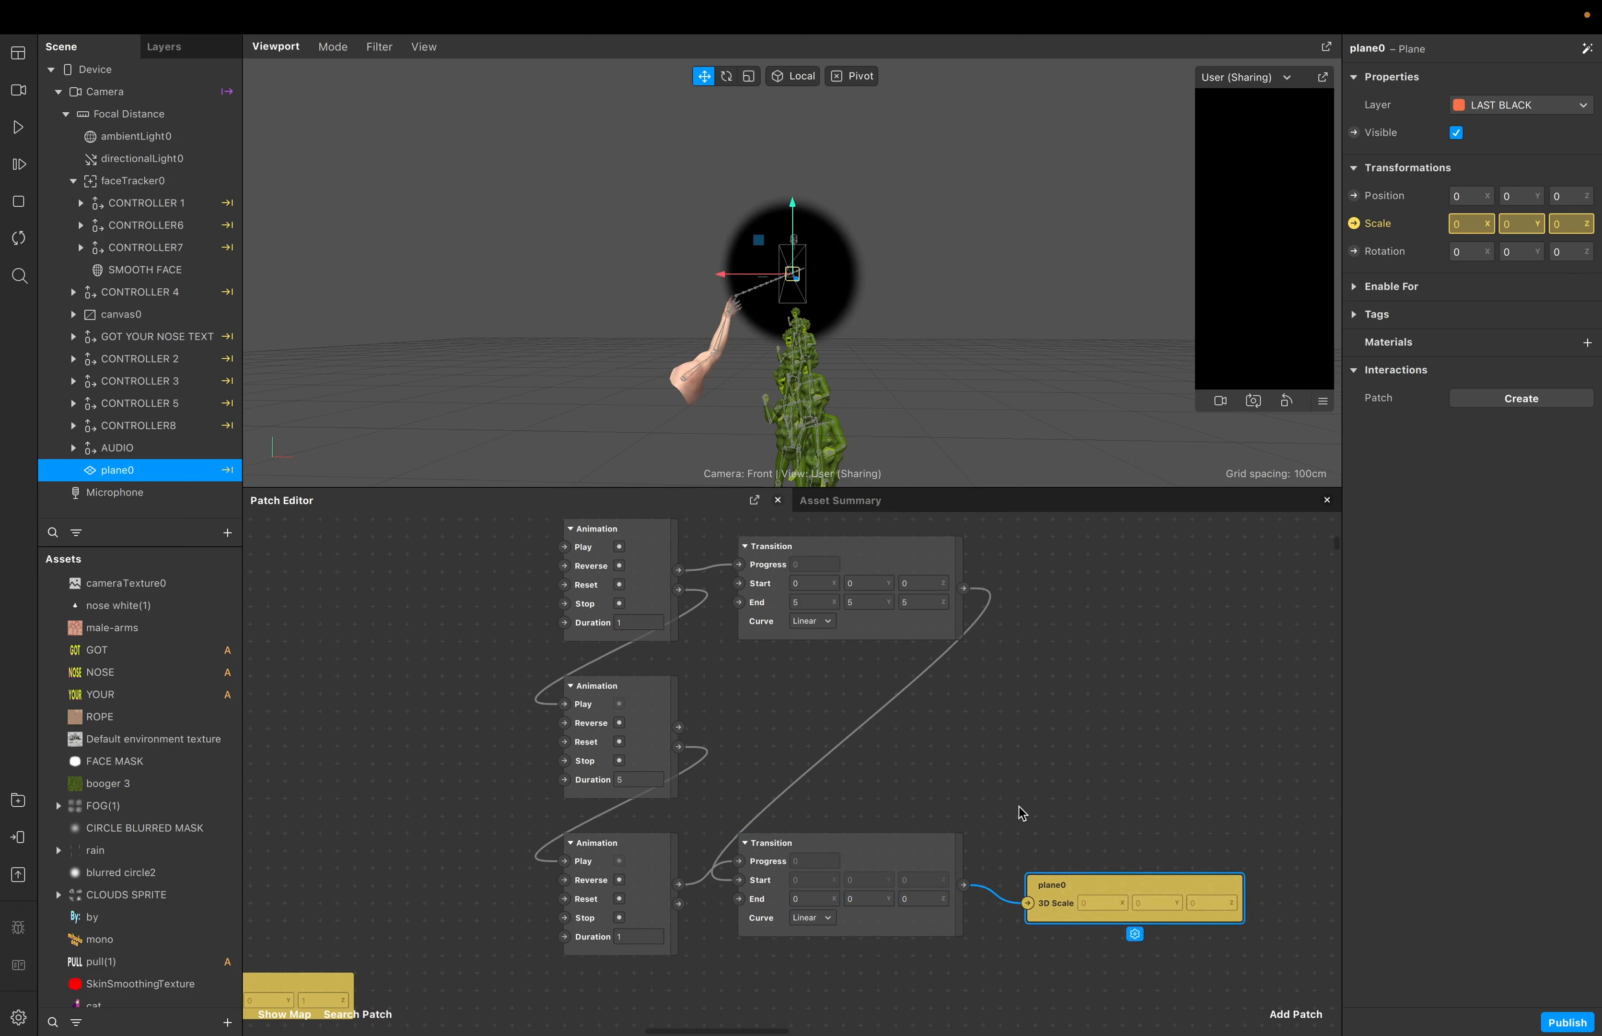
click(1019, 806)
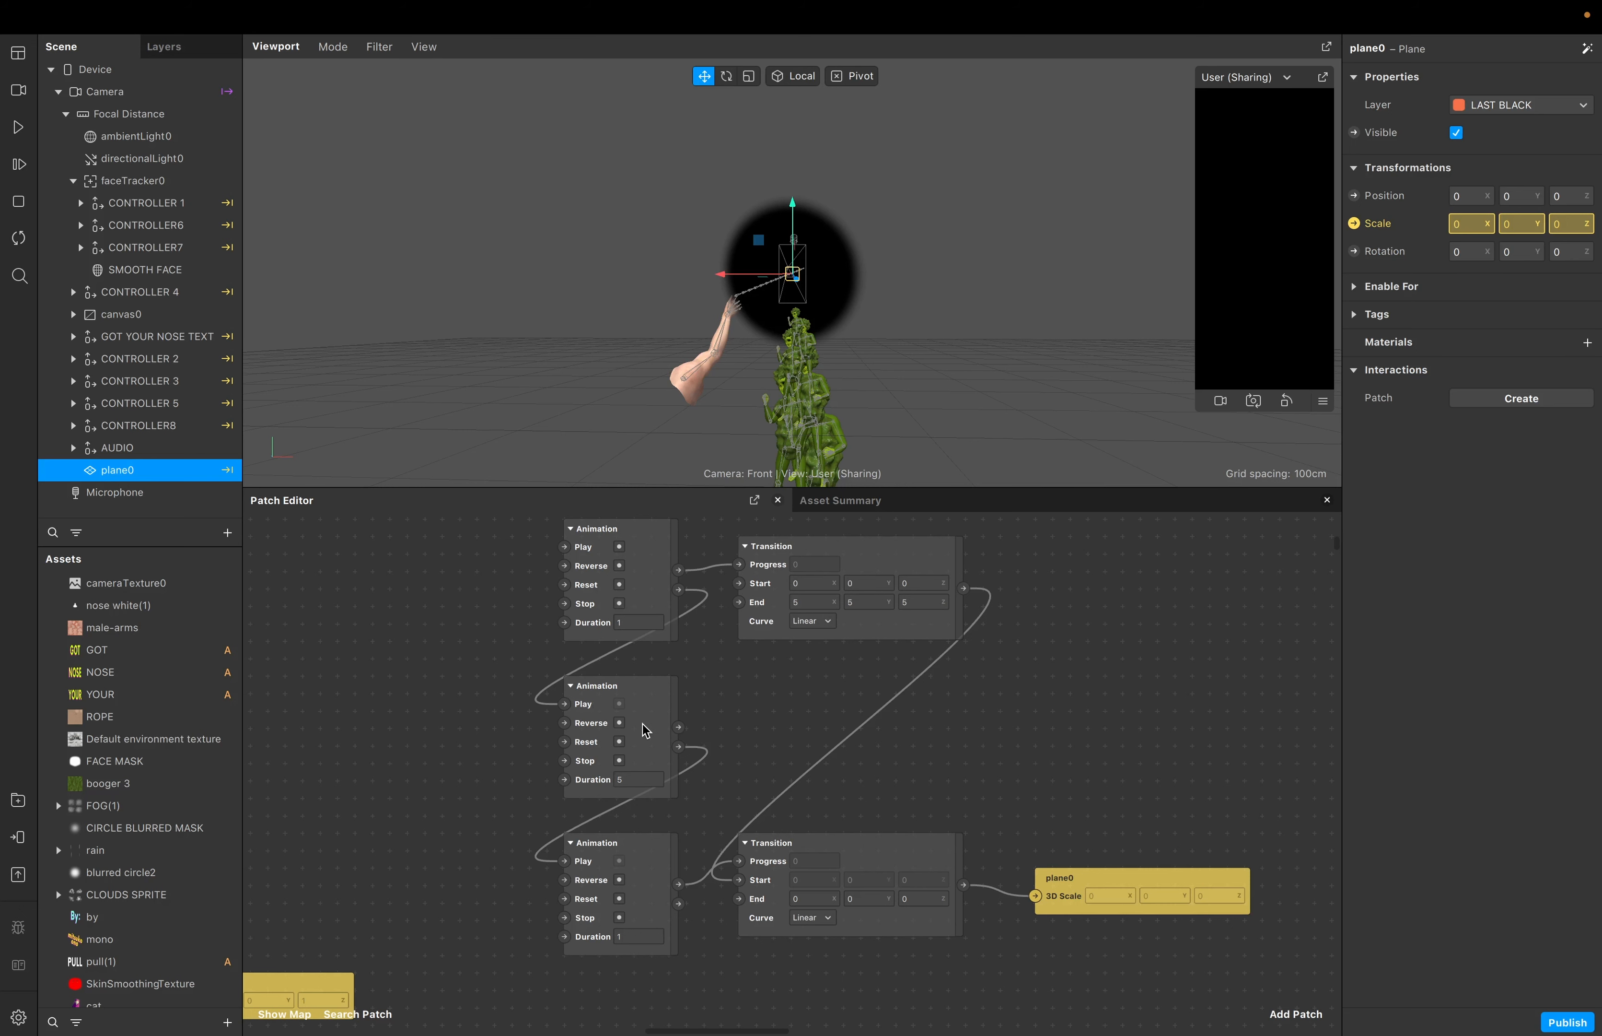
Nudge the plane0 patch slightly down beside the lower Transition and review the chained Animation and Transition patches
scroll(643, 724, down, 5)
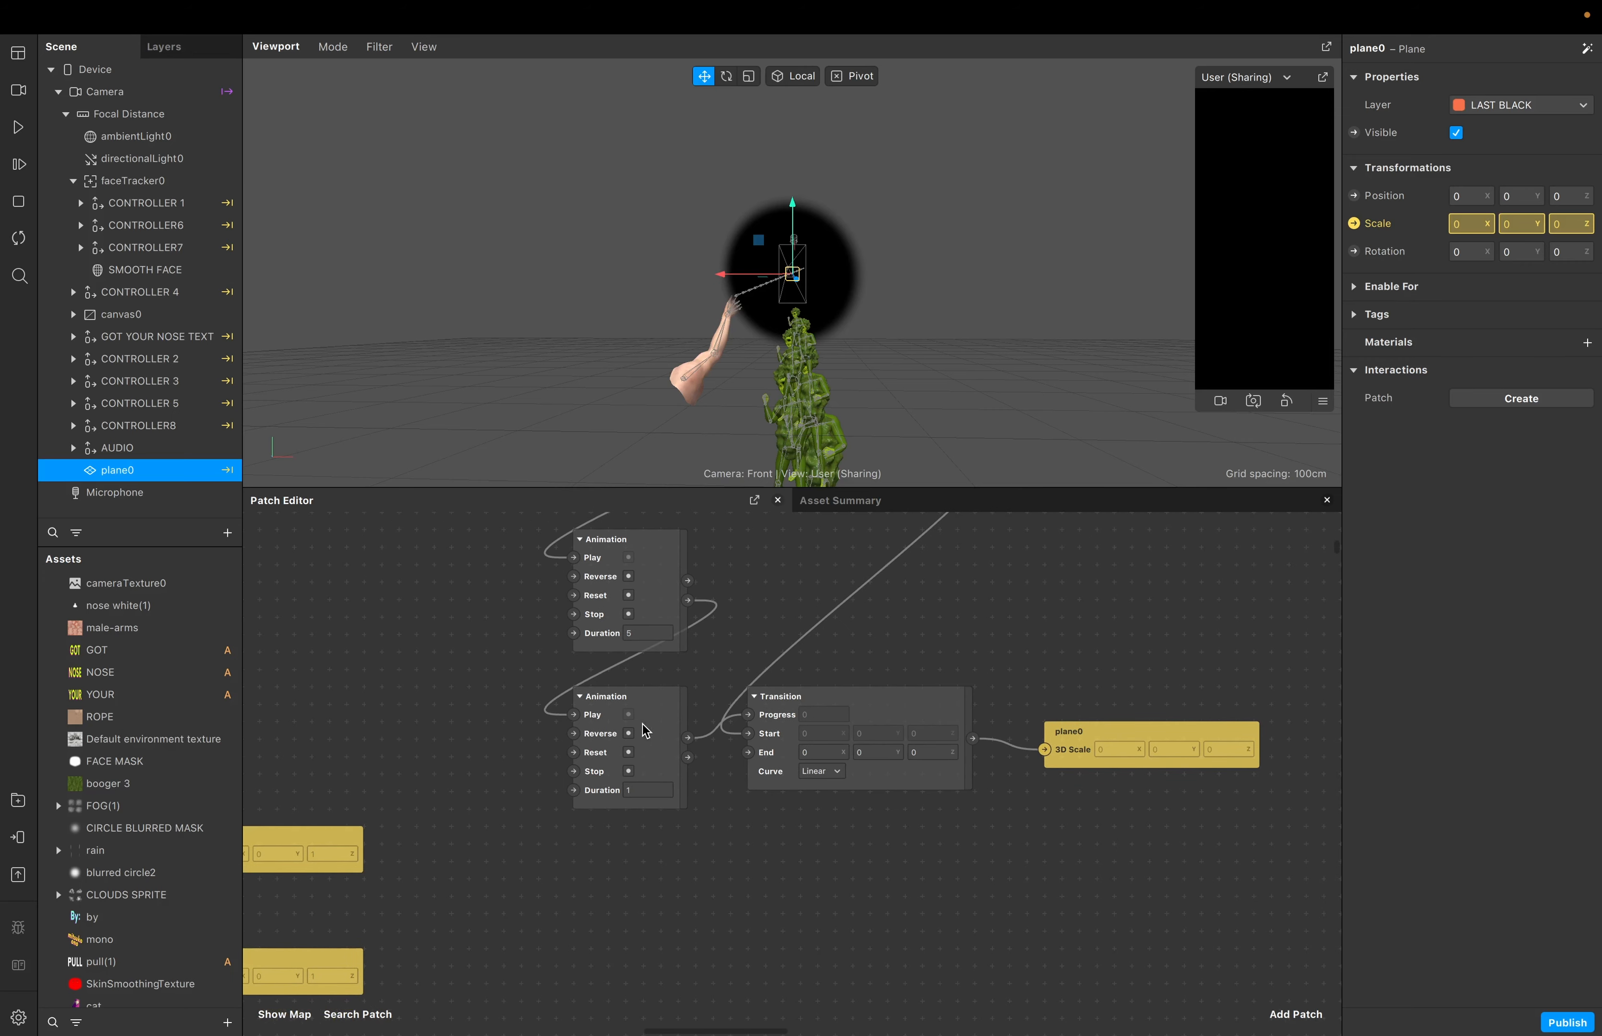
click(830, 713)
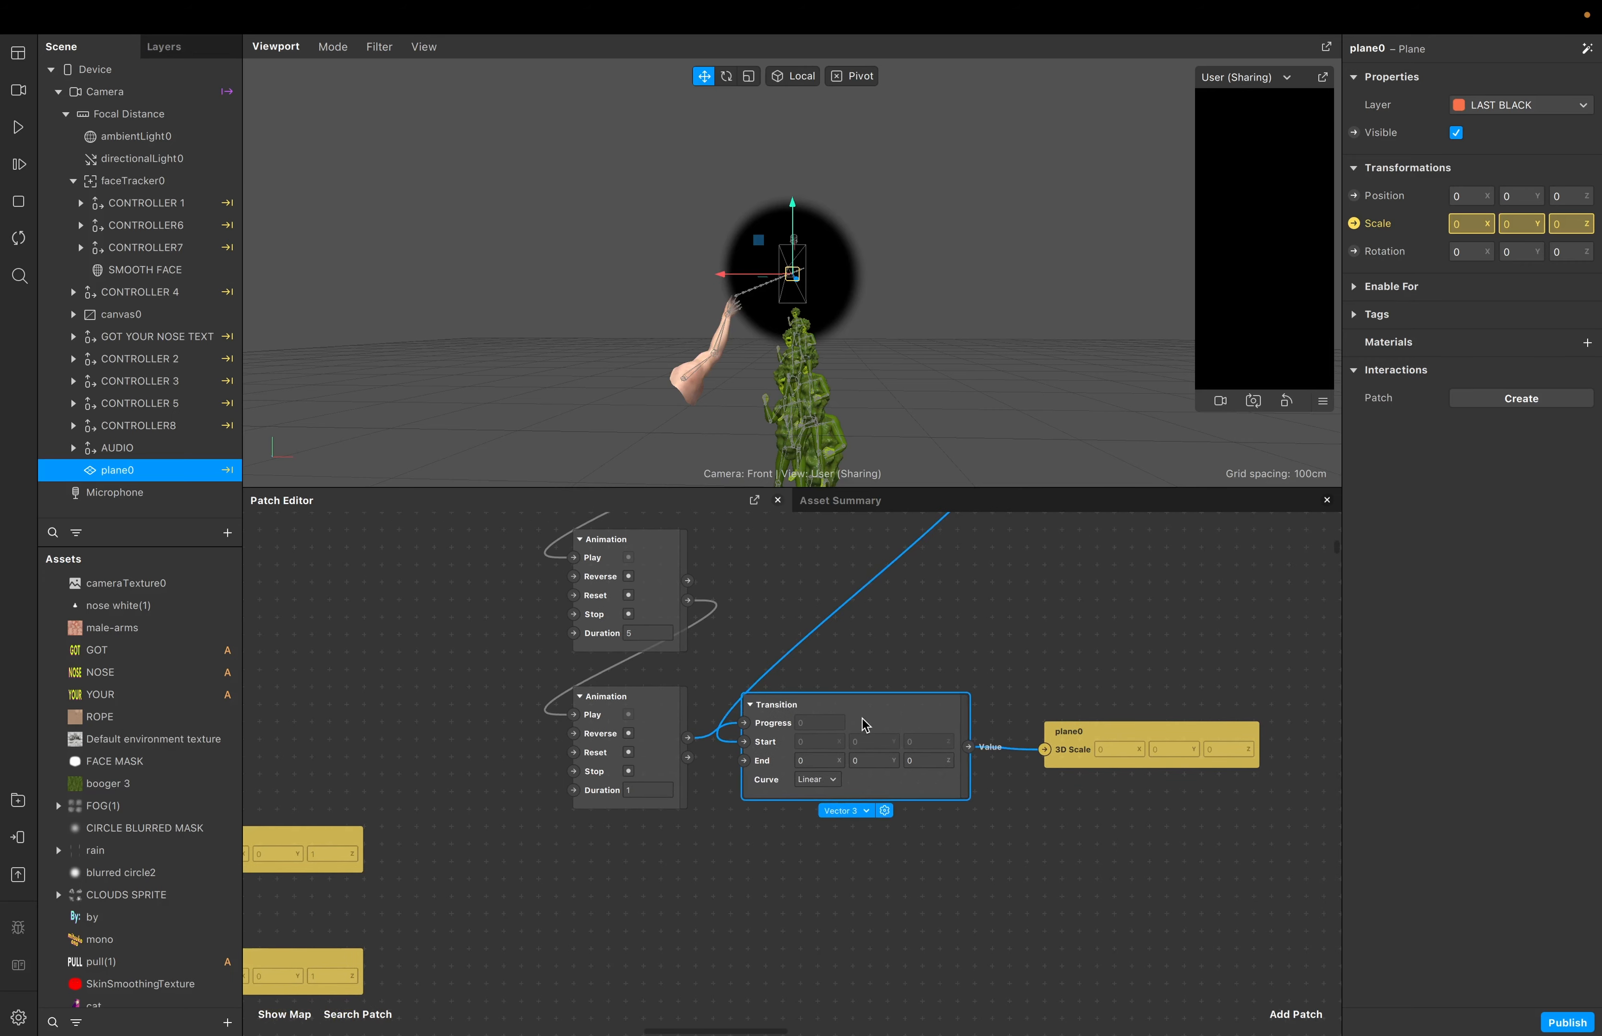
drag(1076, 729, 1074, 747)
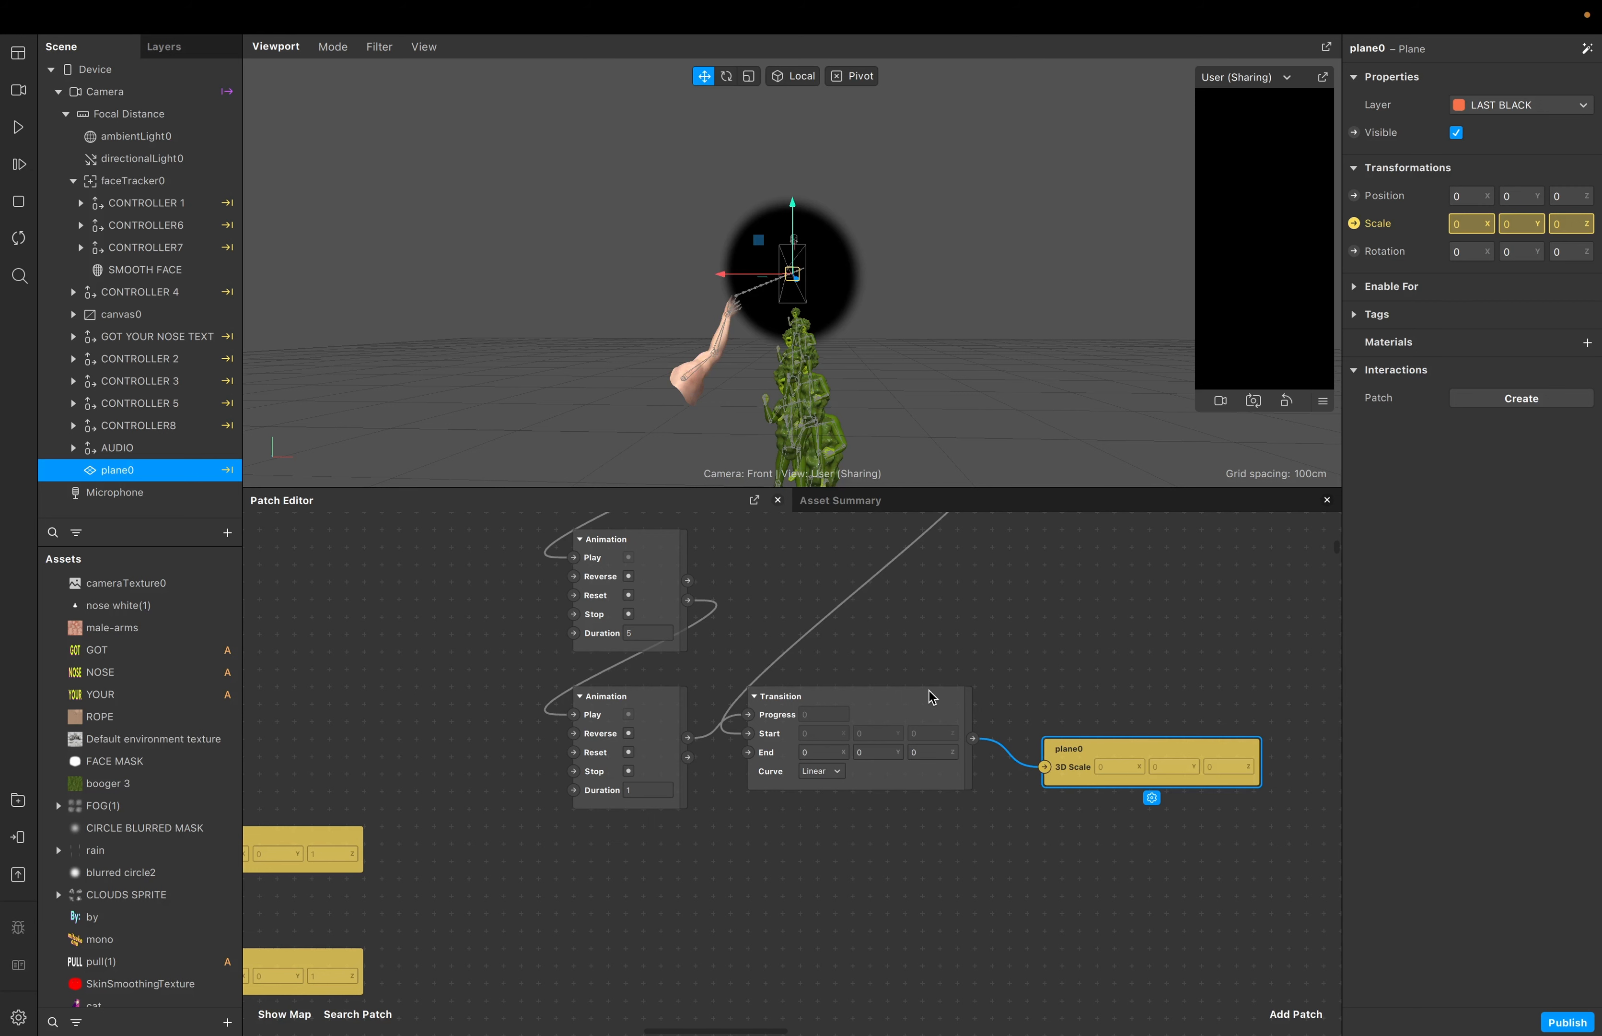
scroll(924, 691, up, 5)
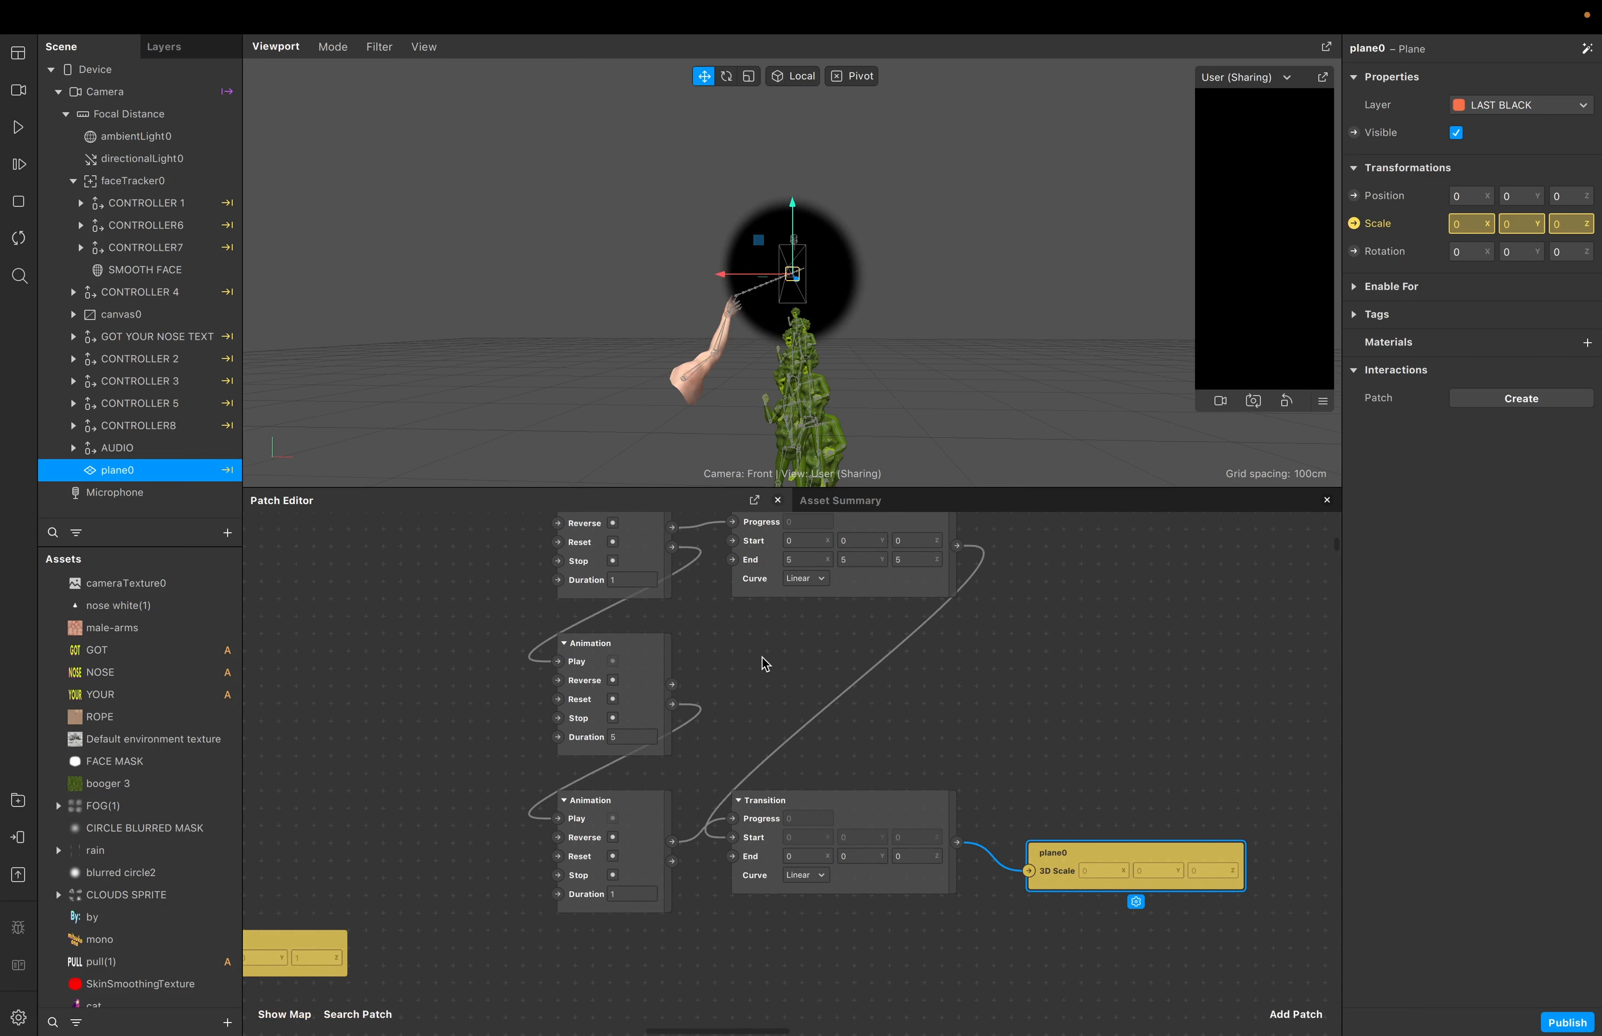
scroll(762, 657, down, 5)
scroll(762, 657, up, 3)
scroll(762, 657, down, 1)
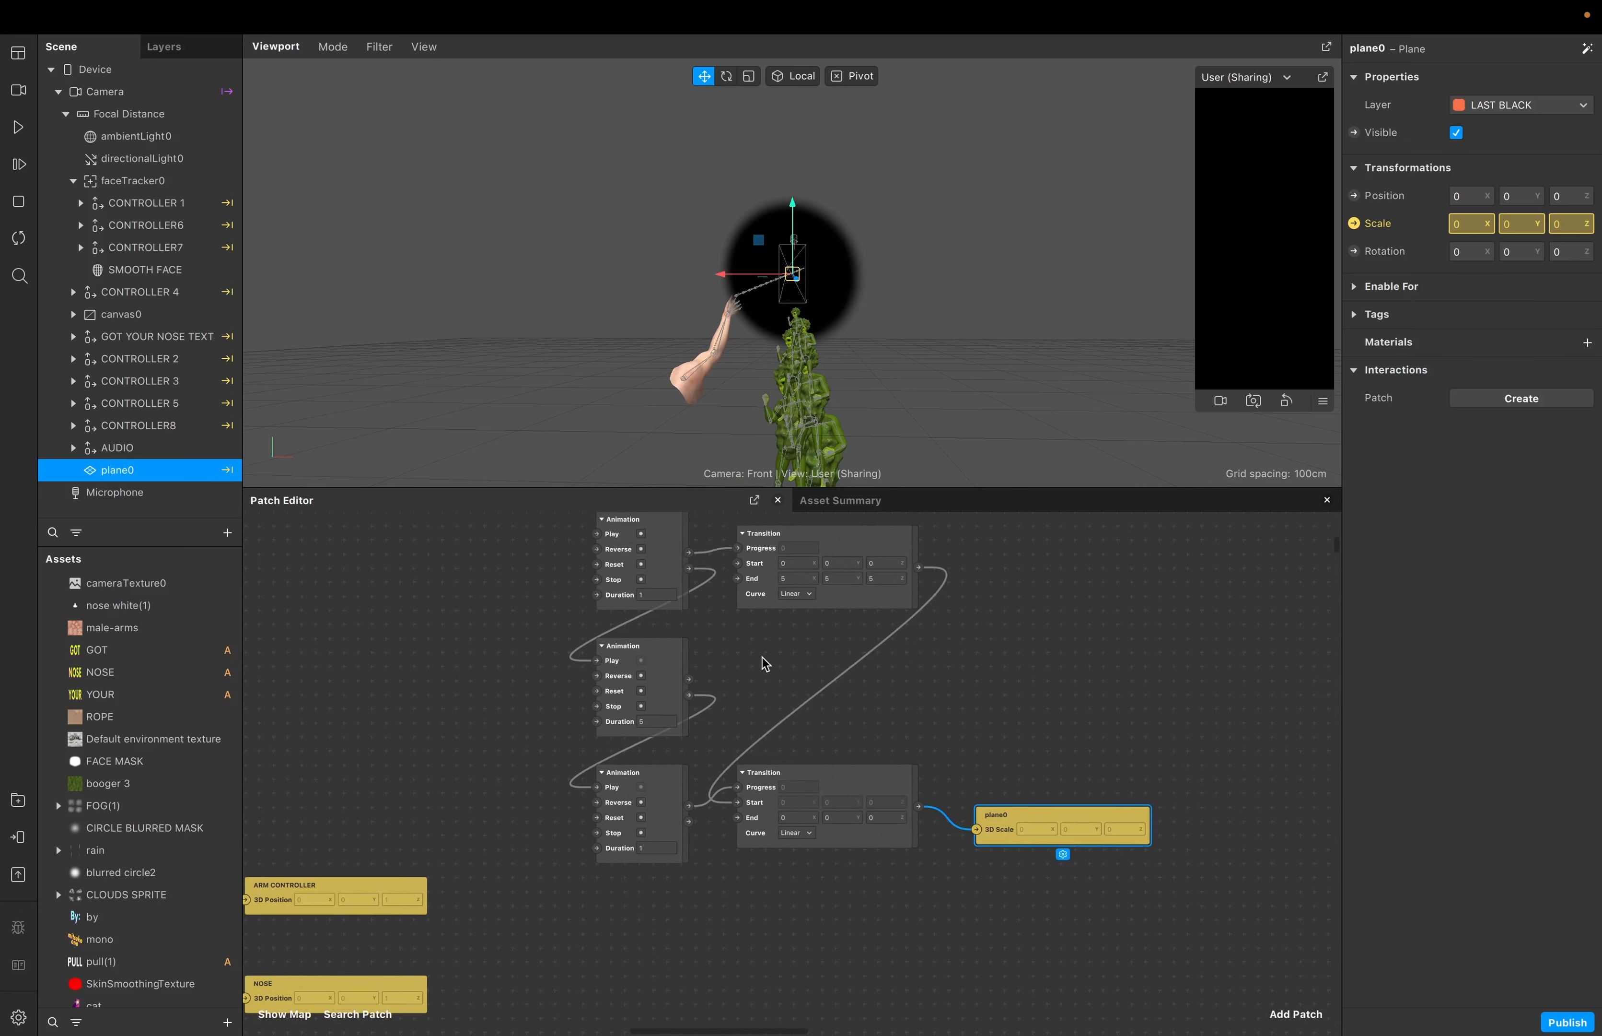
scroll(762, 658, up, 1)
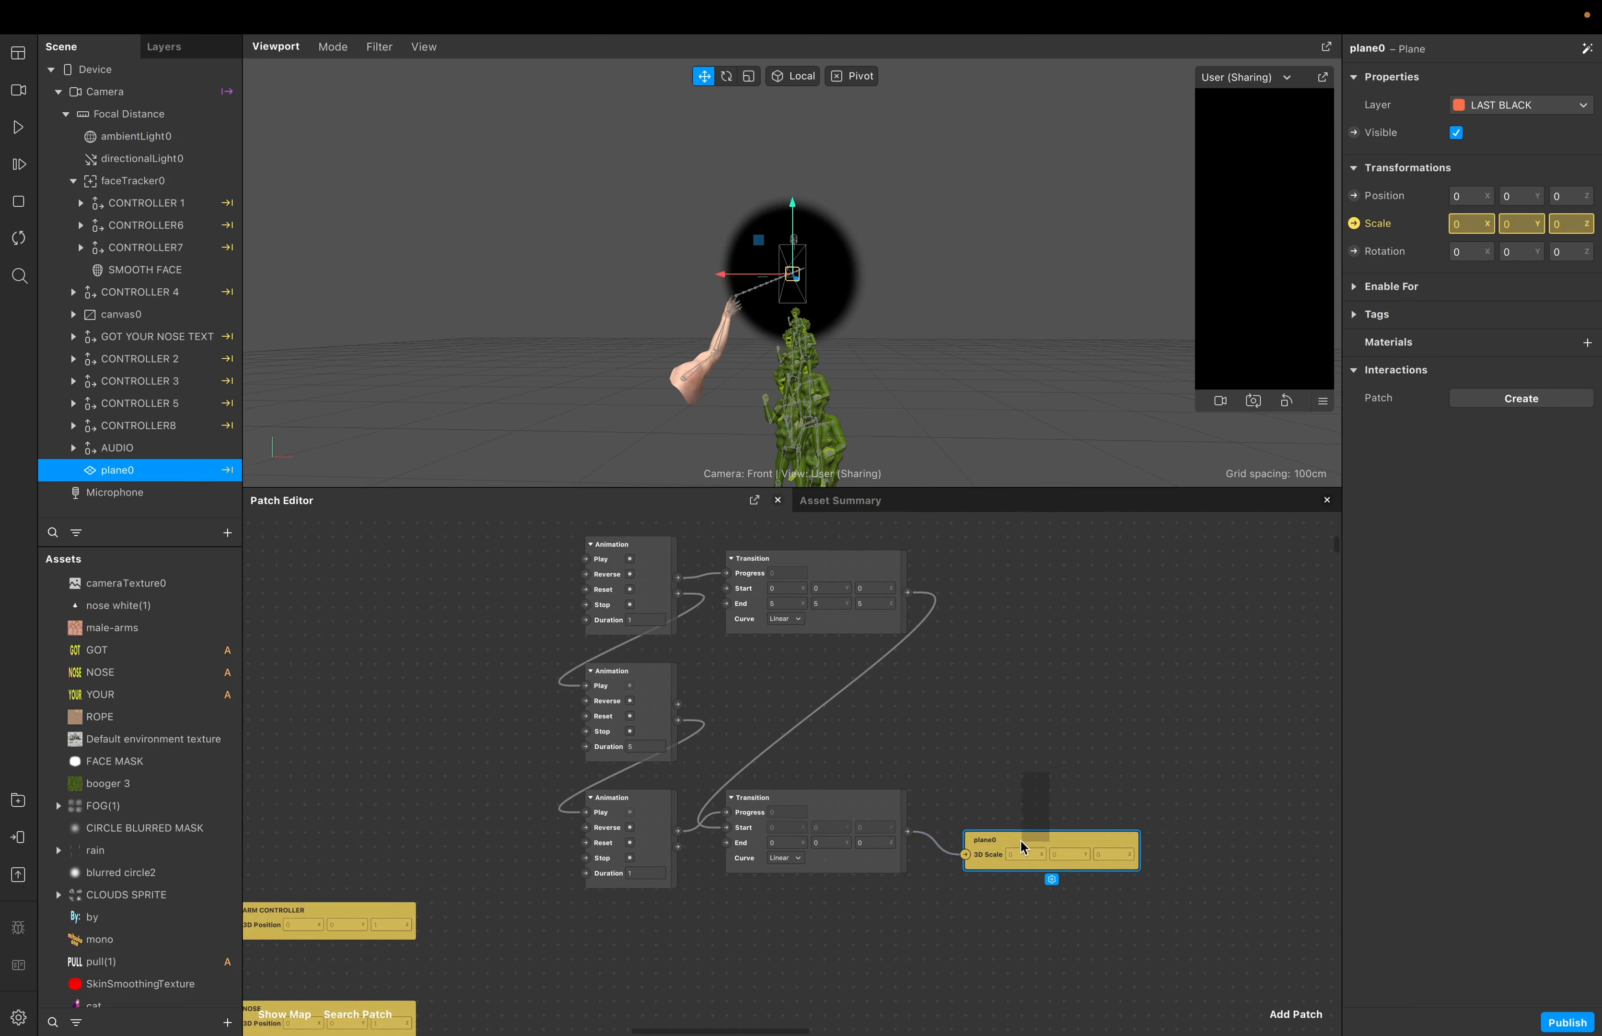
Delete the plane0 patch and all the demonstration Animation and Transition patches
key(Delete)
scroll(1000, 852, down, 3)
scroll(1000, 852, left, 3)
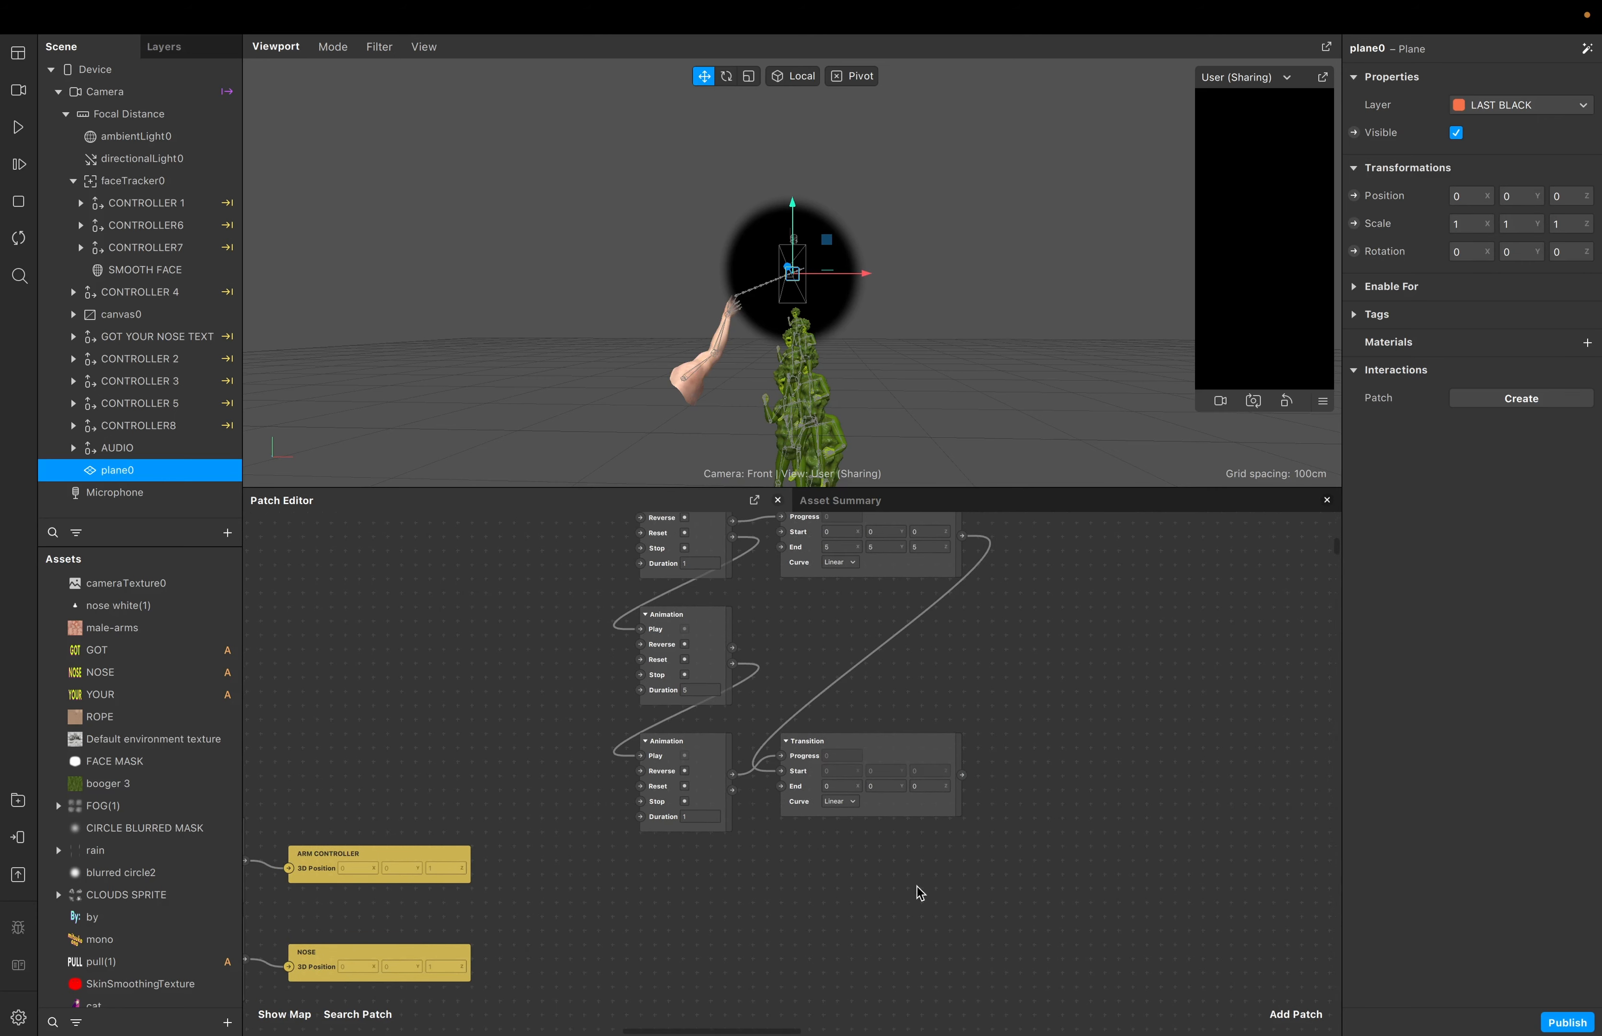
scroll(797, 637, up, 2)
scroll(798, 637, left, 2)
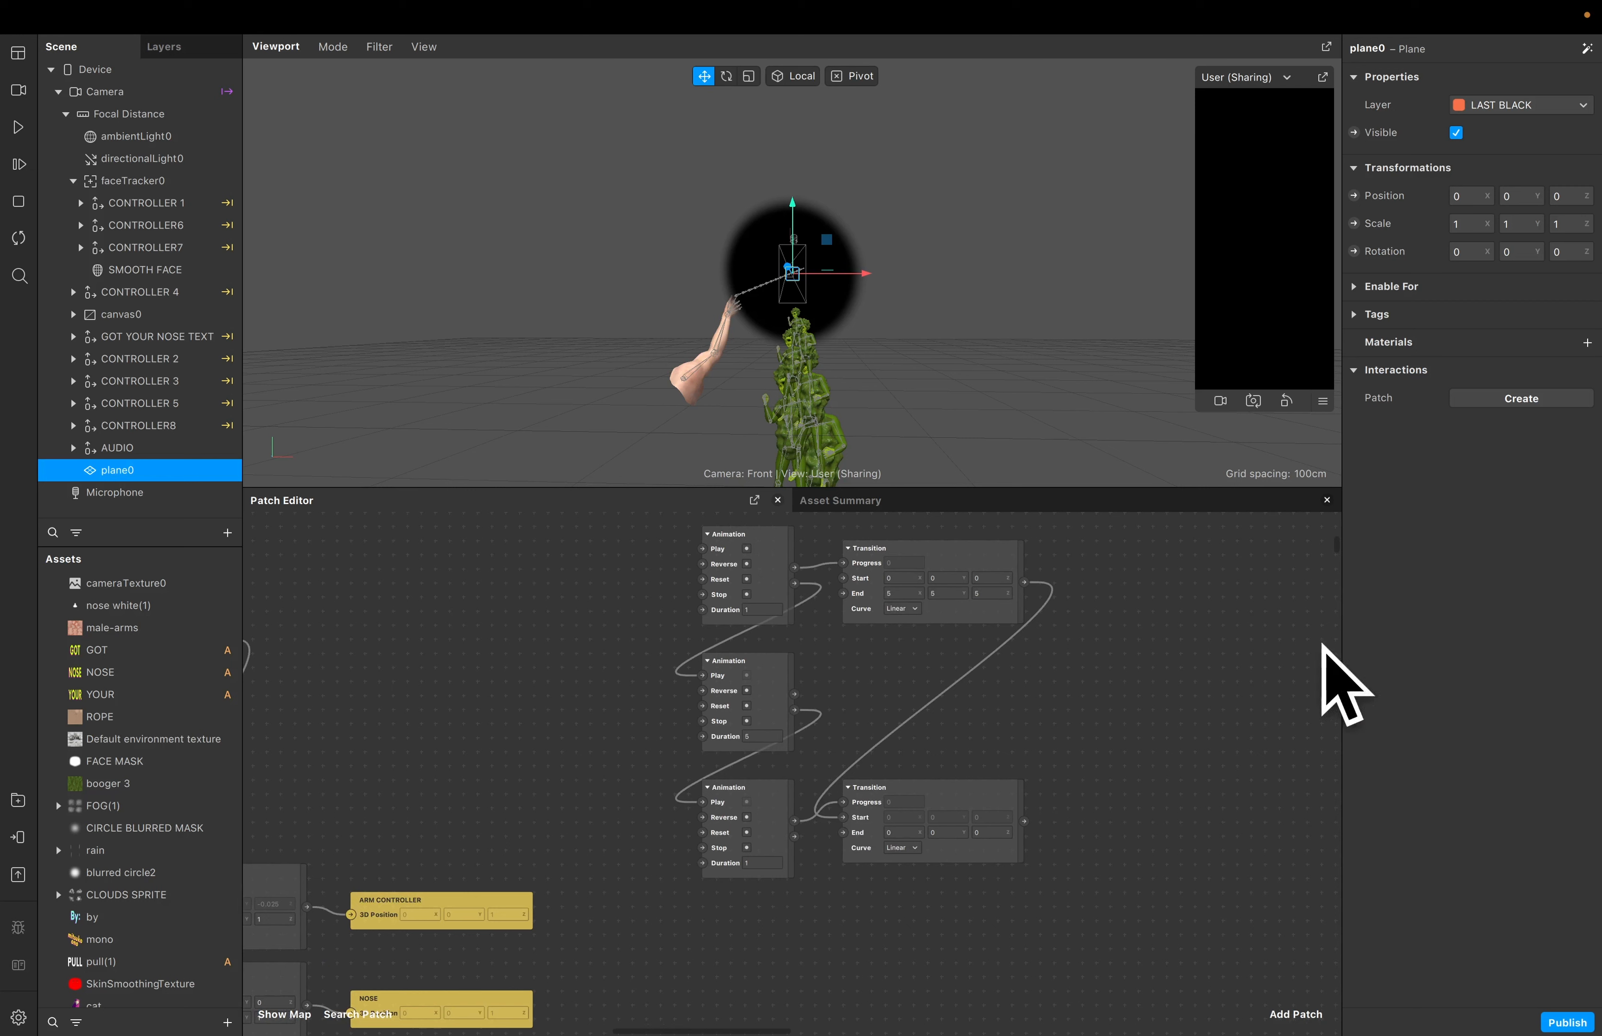
scroll(545, 580, left, 4)
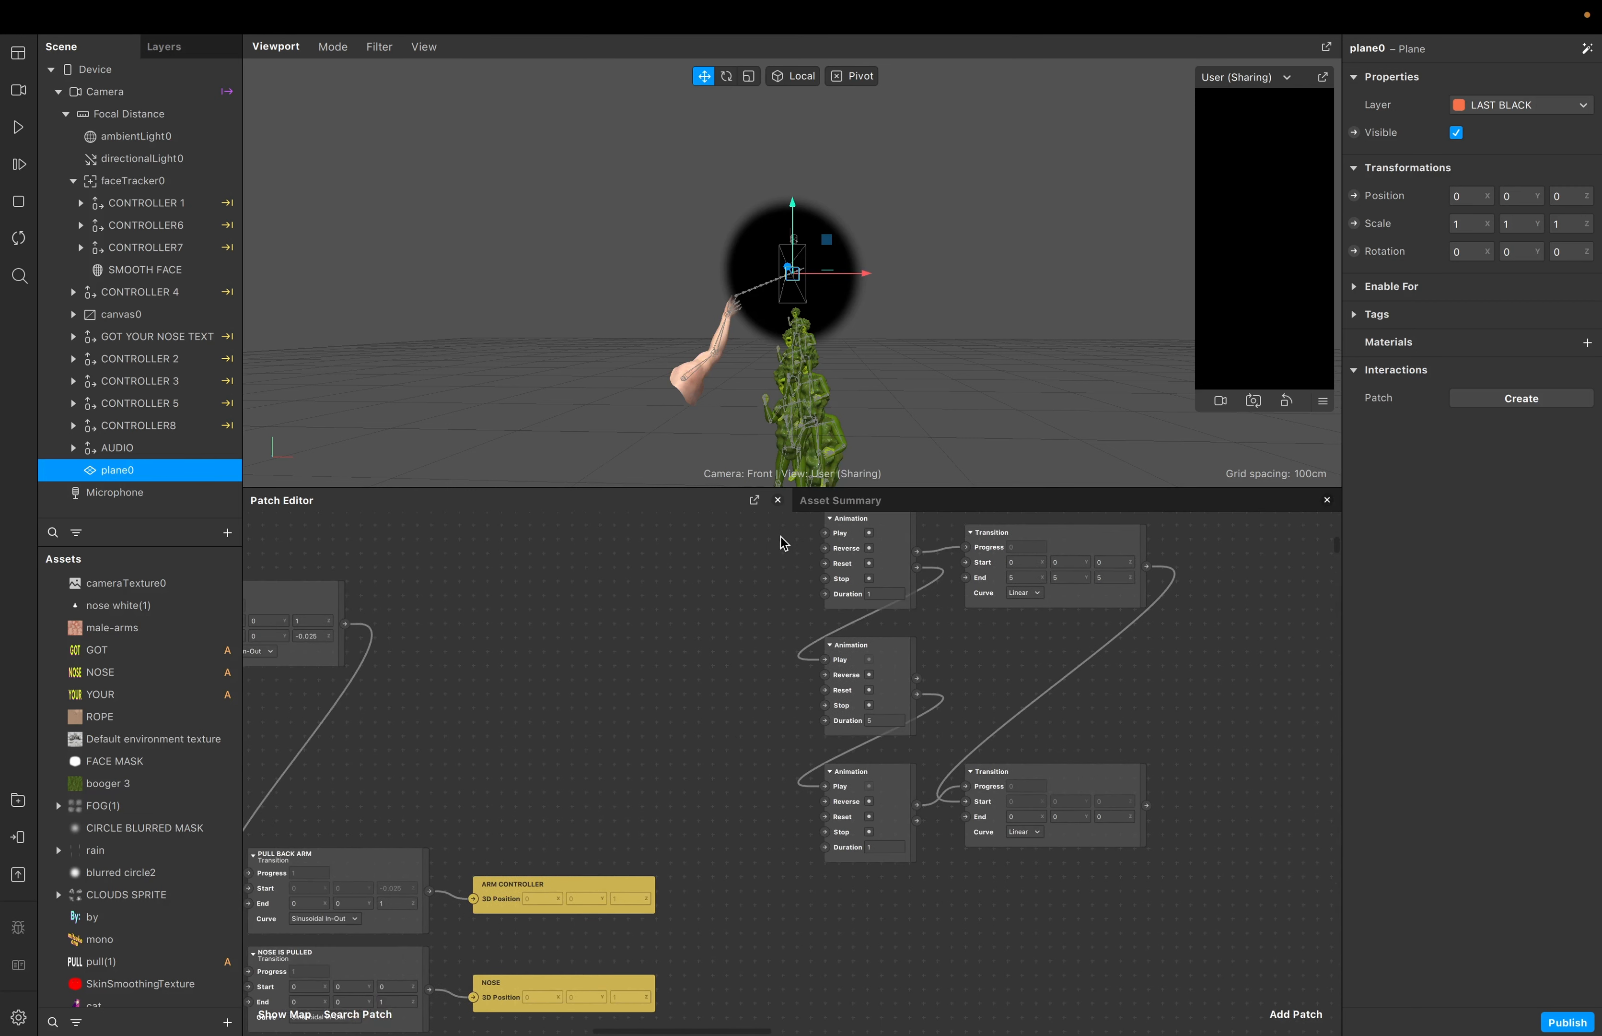
drag(794, 538, 1087, 828)
key(BackSpace)
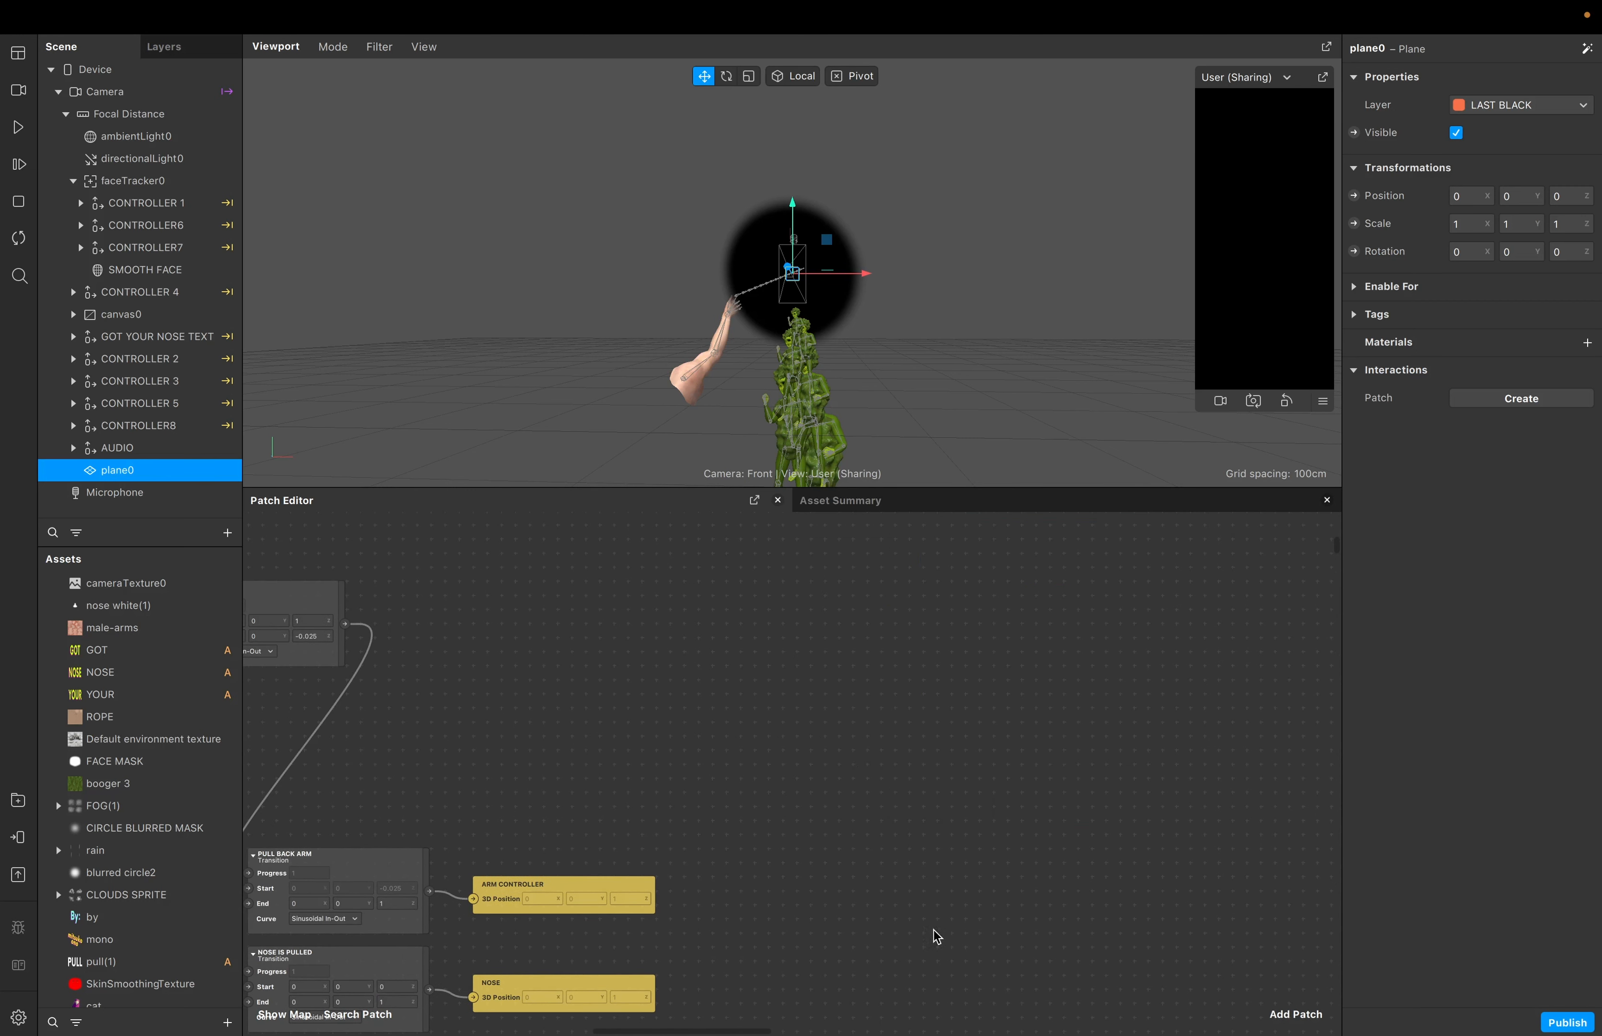
Examine the nose-grab patches, from START RECORD through GET NOSE, WAIT and PULL BACK ARM to the NOSE and FACE WITH NO NOSE visibility Switch
scroll(743, 902, left, 8)
scroll(743, 902, down, 2)
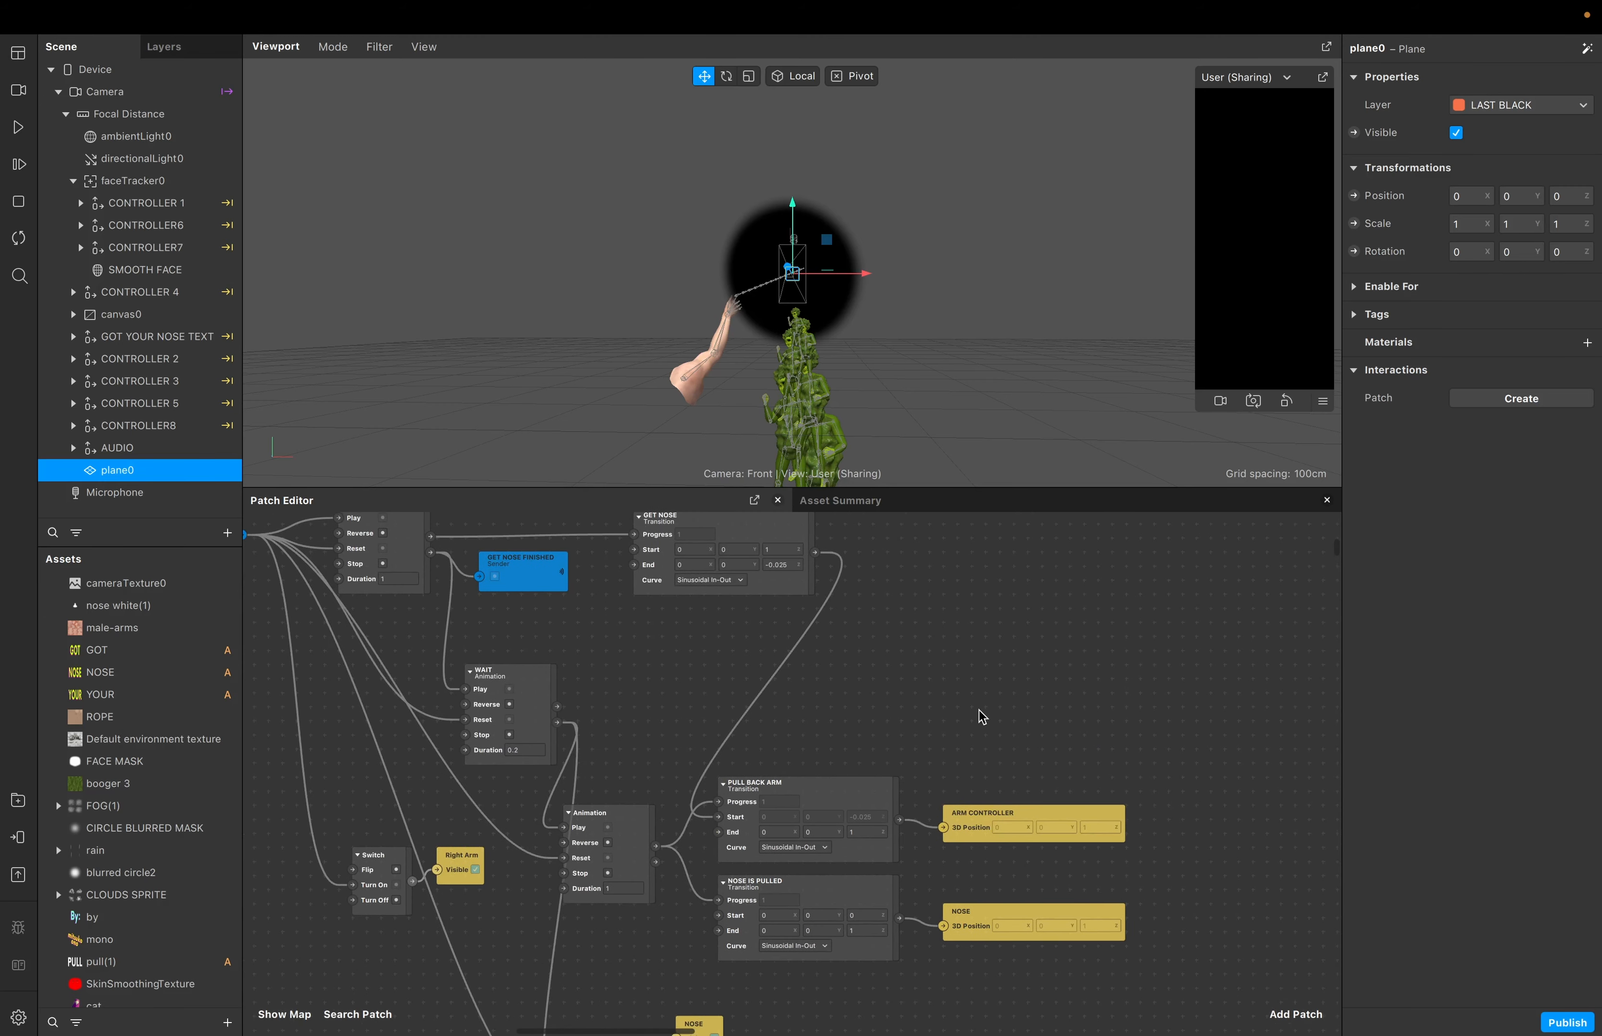
scroll(981, 715, left, 4)
scroll(981, 714, up, 1)
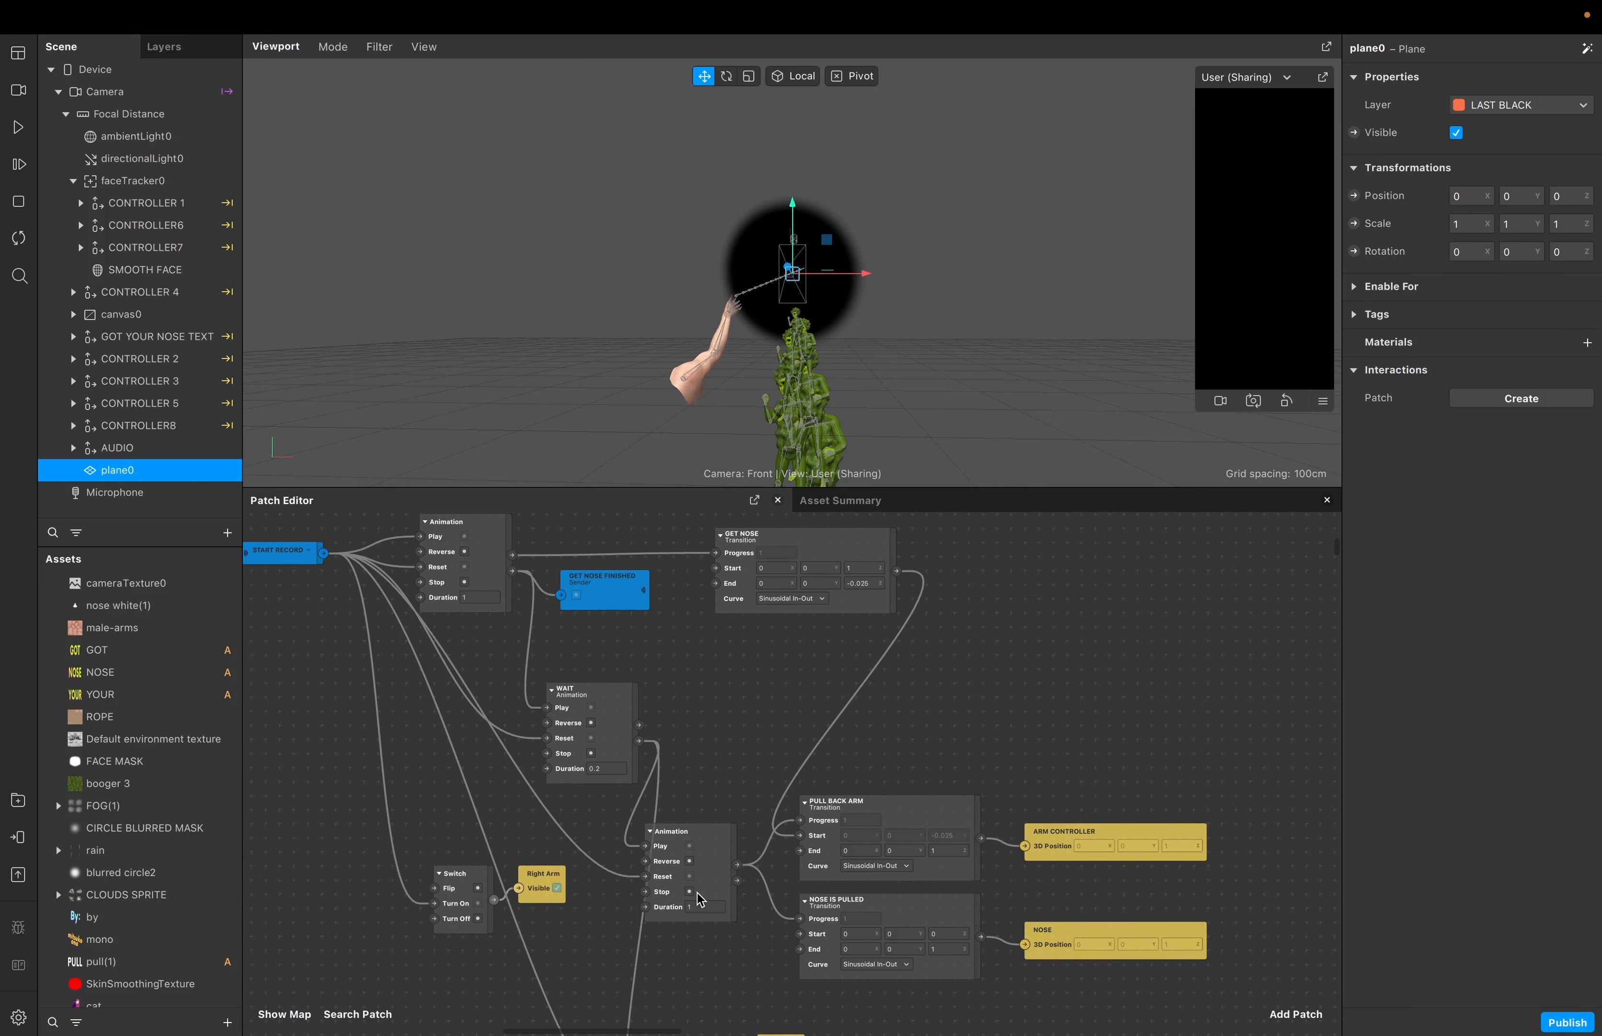
scroll(716, 795, down, 10)
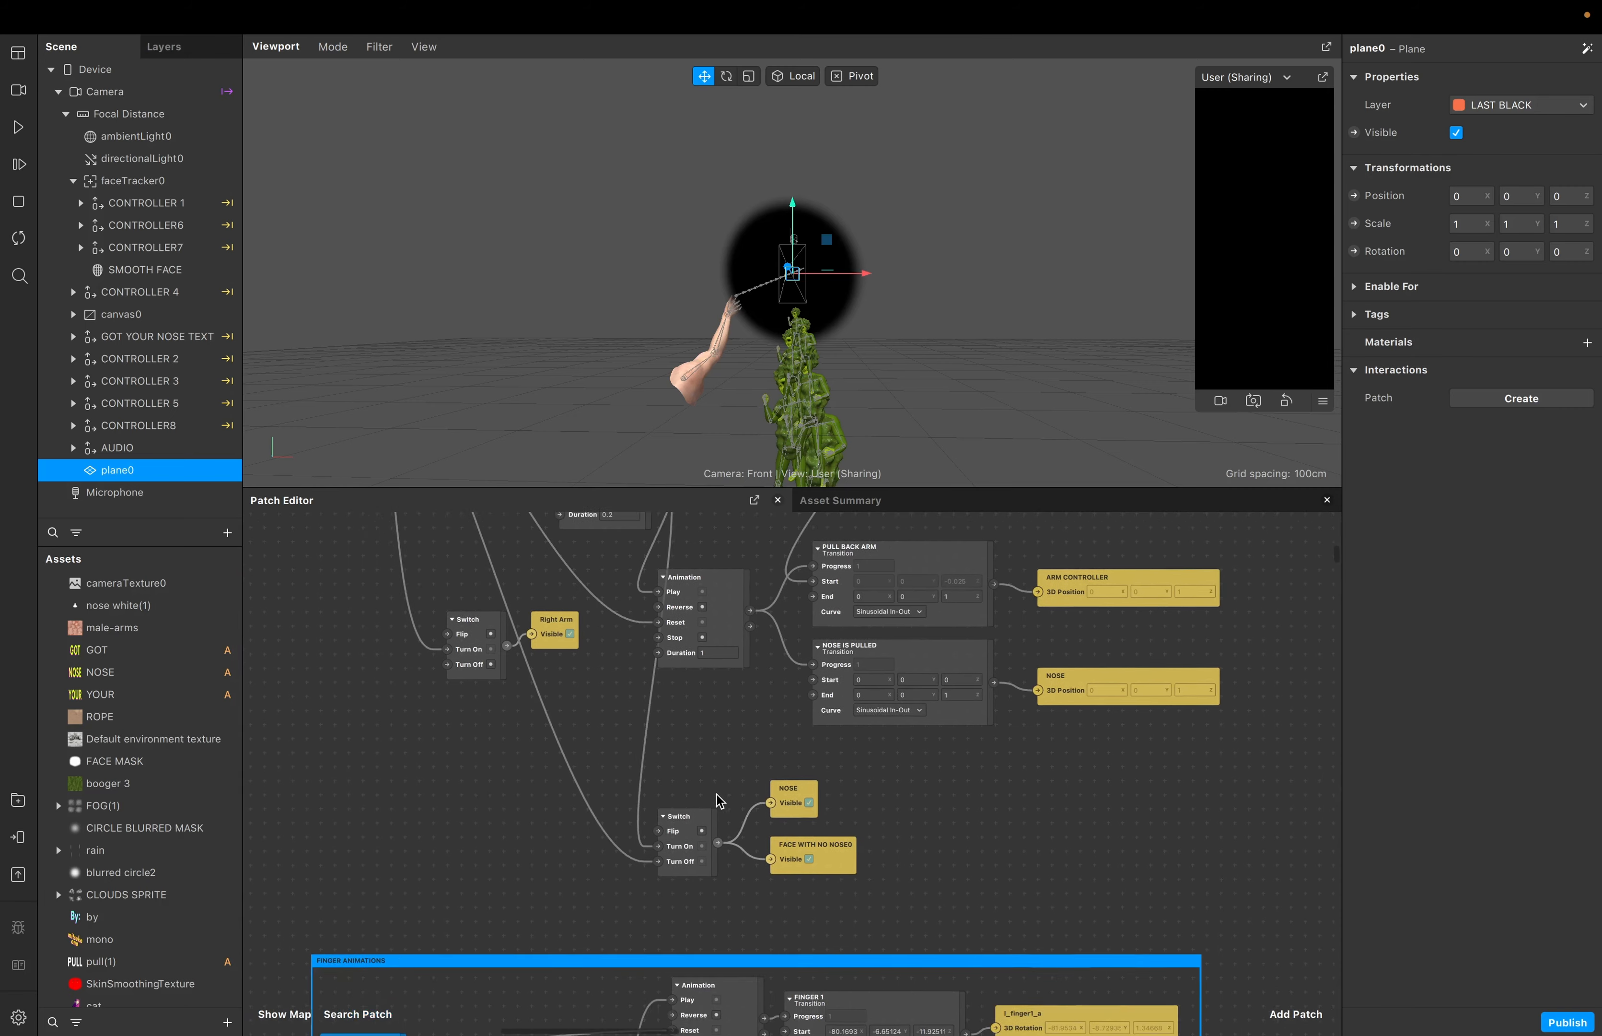
scroll(717, 796, down, 1)
scroll(717, 796, right, 1)
scroll(718, 799, up, 14)
scroll(719, 799, left, 5)
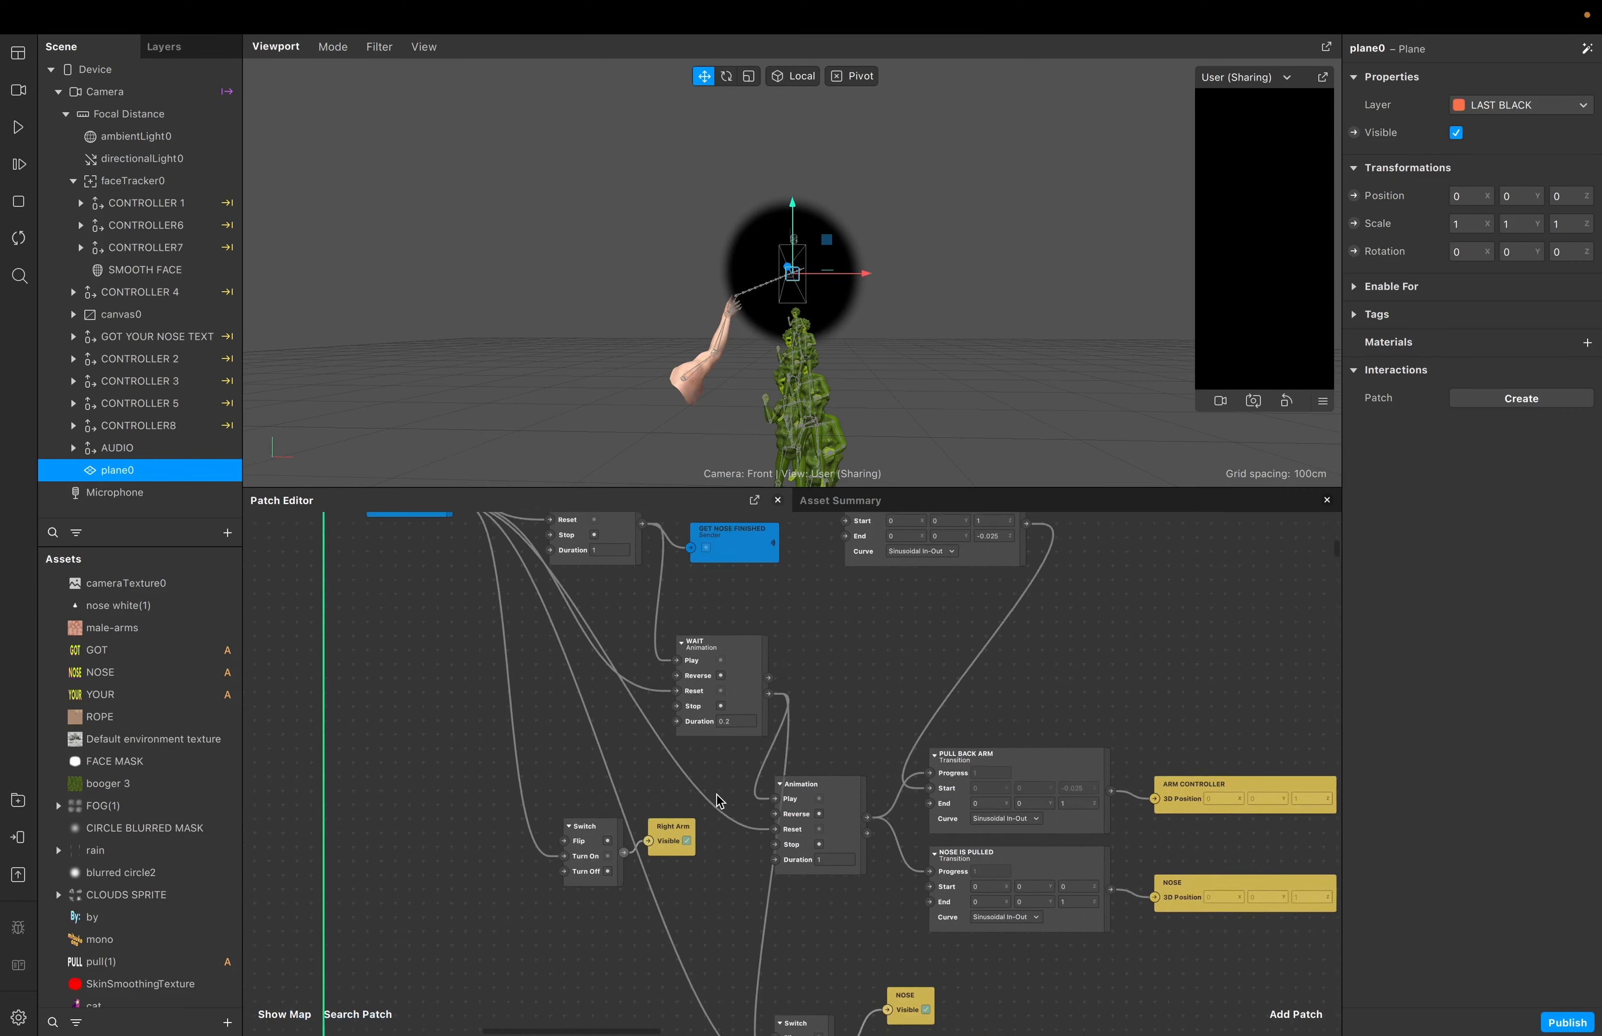
scroll(718, 799, down, 10)
scroll(718, 800, right, 5)
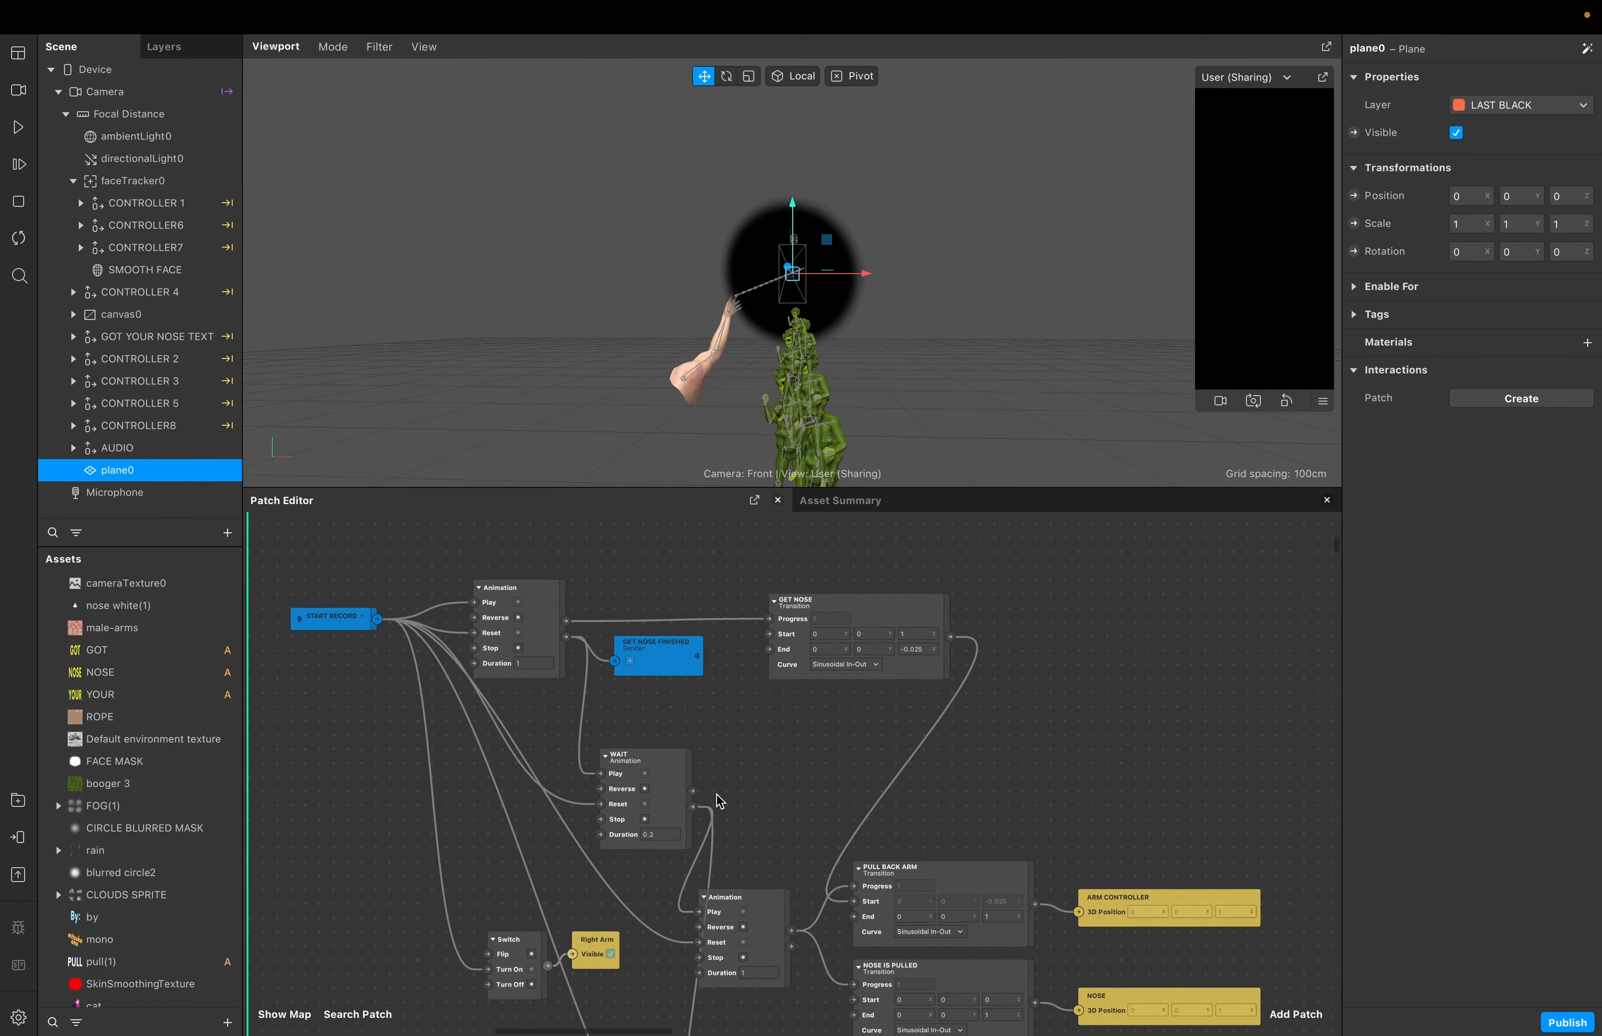
scroll(718, 800, right, 1)
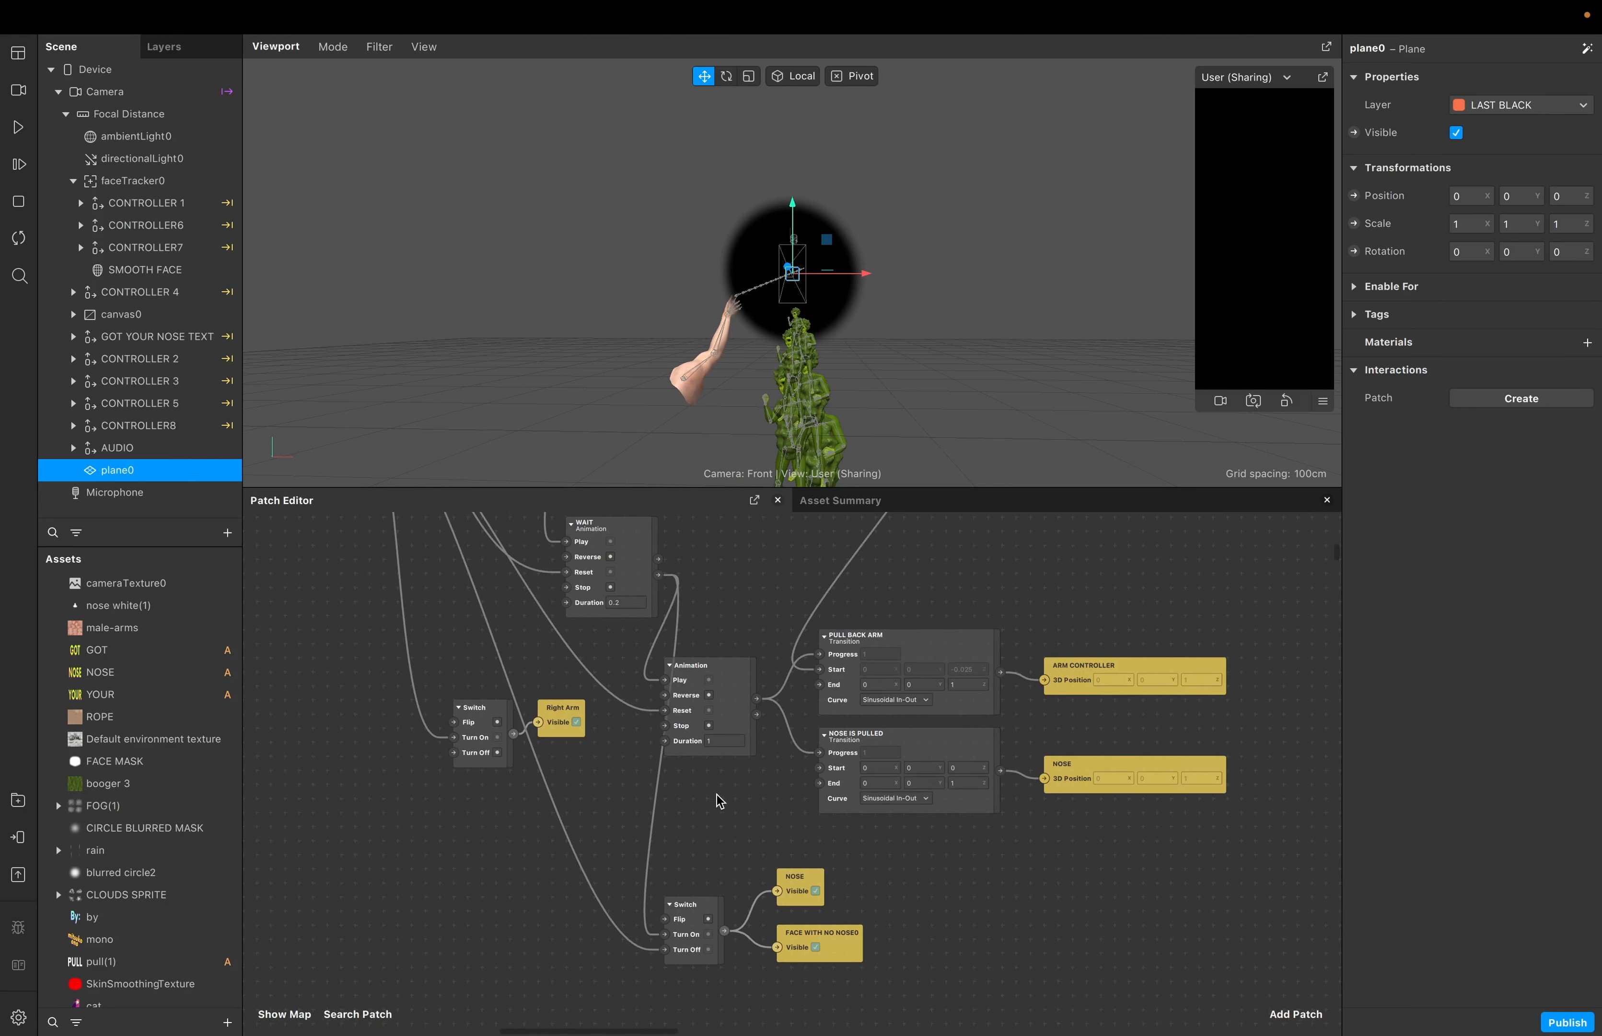
scroll(718, 800, down, 5)
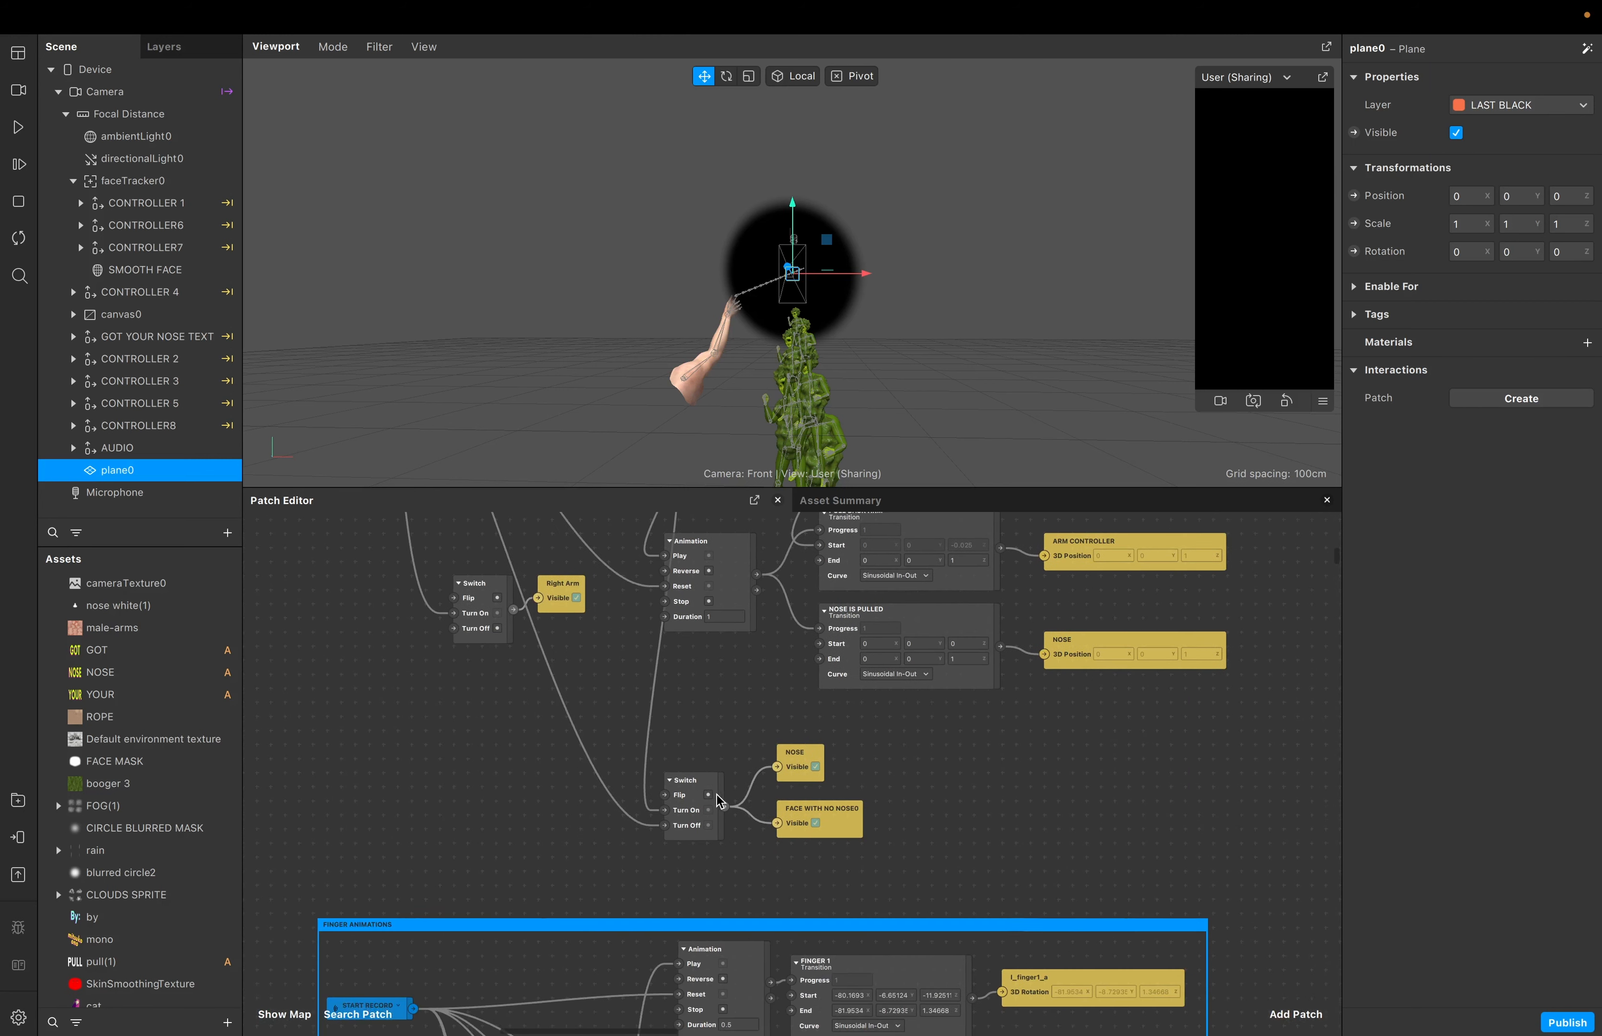
Nudge the Right Arm visibility patch slightly down beside its Switch
scroll(718, 800, up, 5)
scroll(717, 797, down, 1)
scroll(488, 604, up, 5)
scroll(488, 605, left, 3)
scroll(488, 602, up, 3)
scroll(488, 603, left, 2)
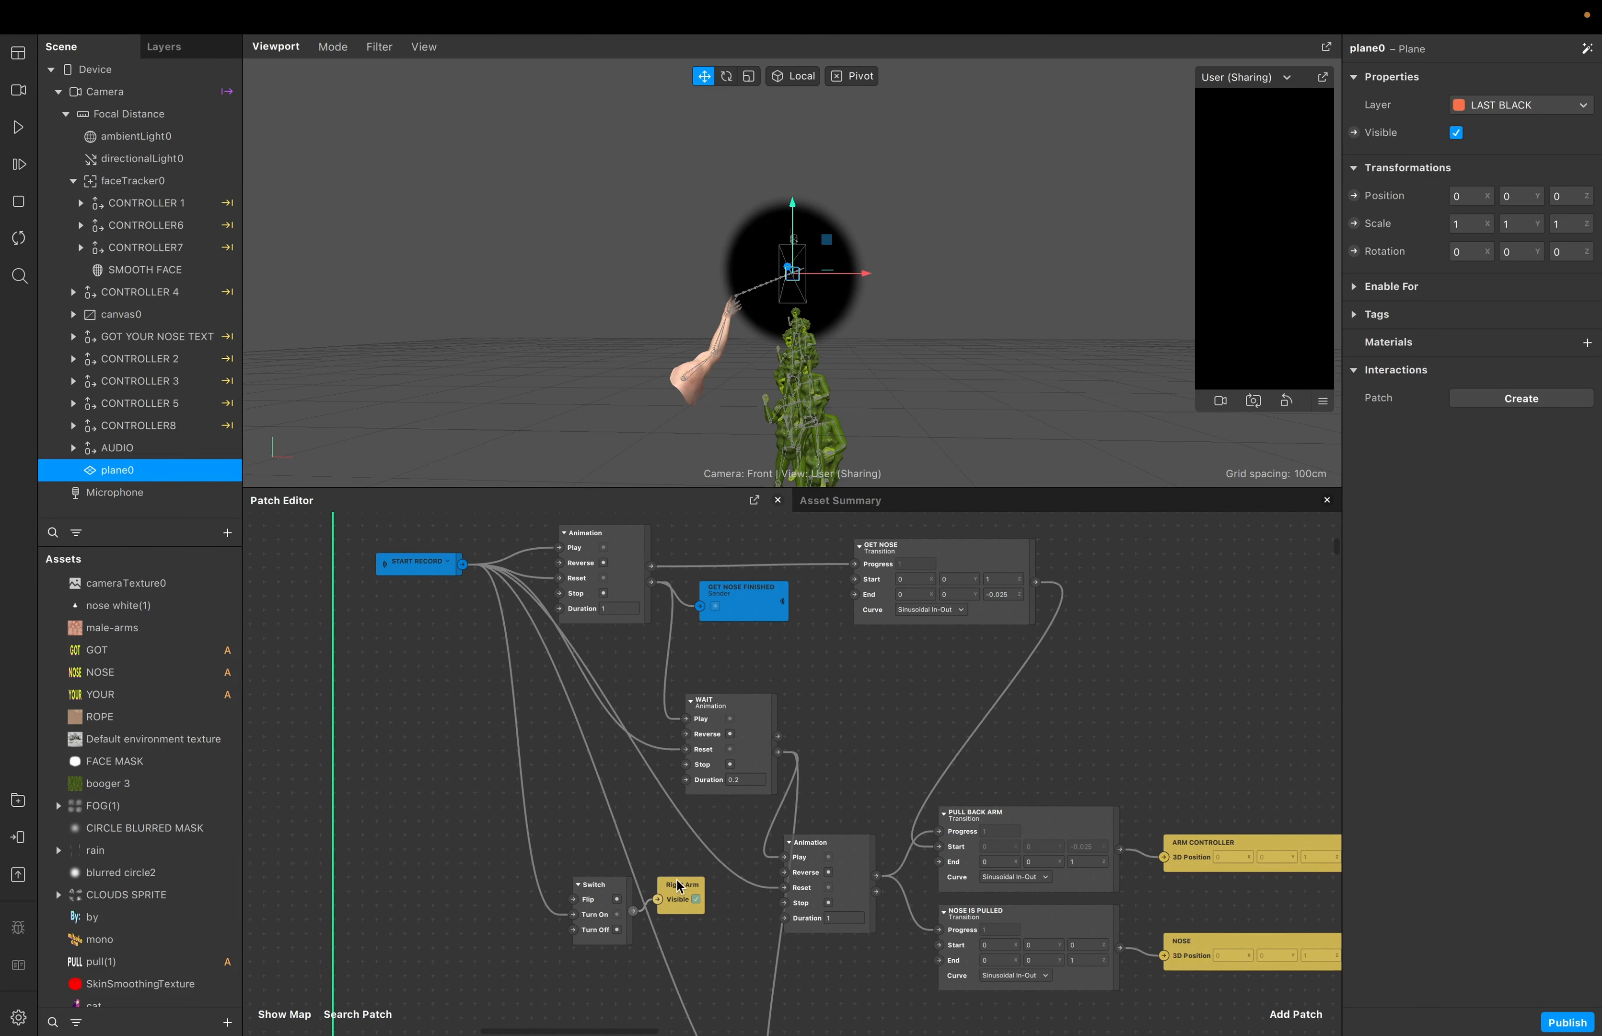
drag(678, 883, 678, 897)
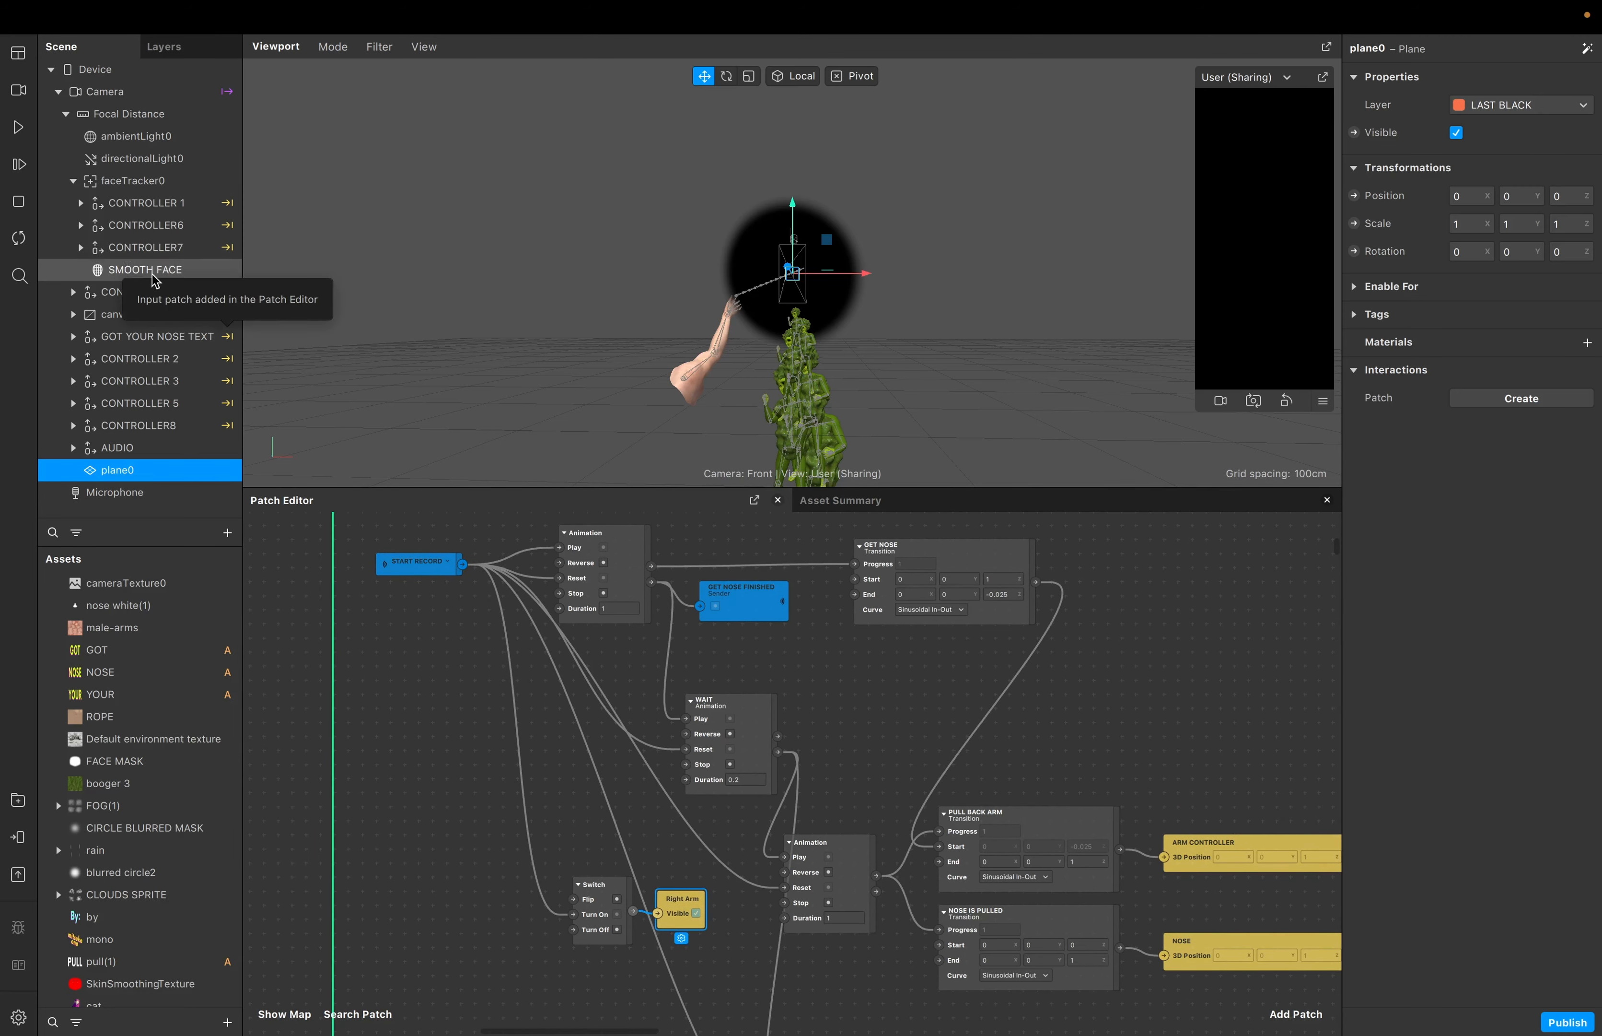
Delete the stray unconnected Transition patch overlapping the edge of the FINGER ANIMATIONS group
scroll(569, 841, down, 10)
scroll(570, 841, right, 5)
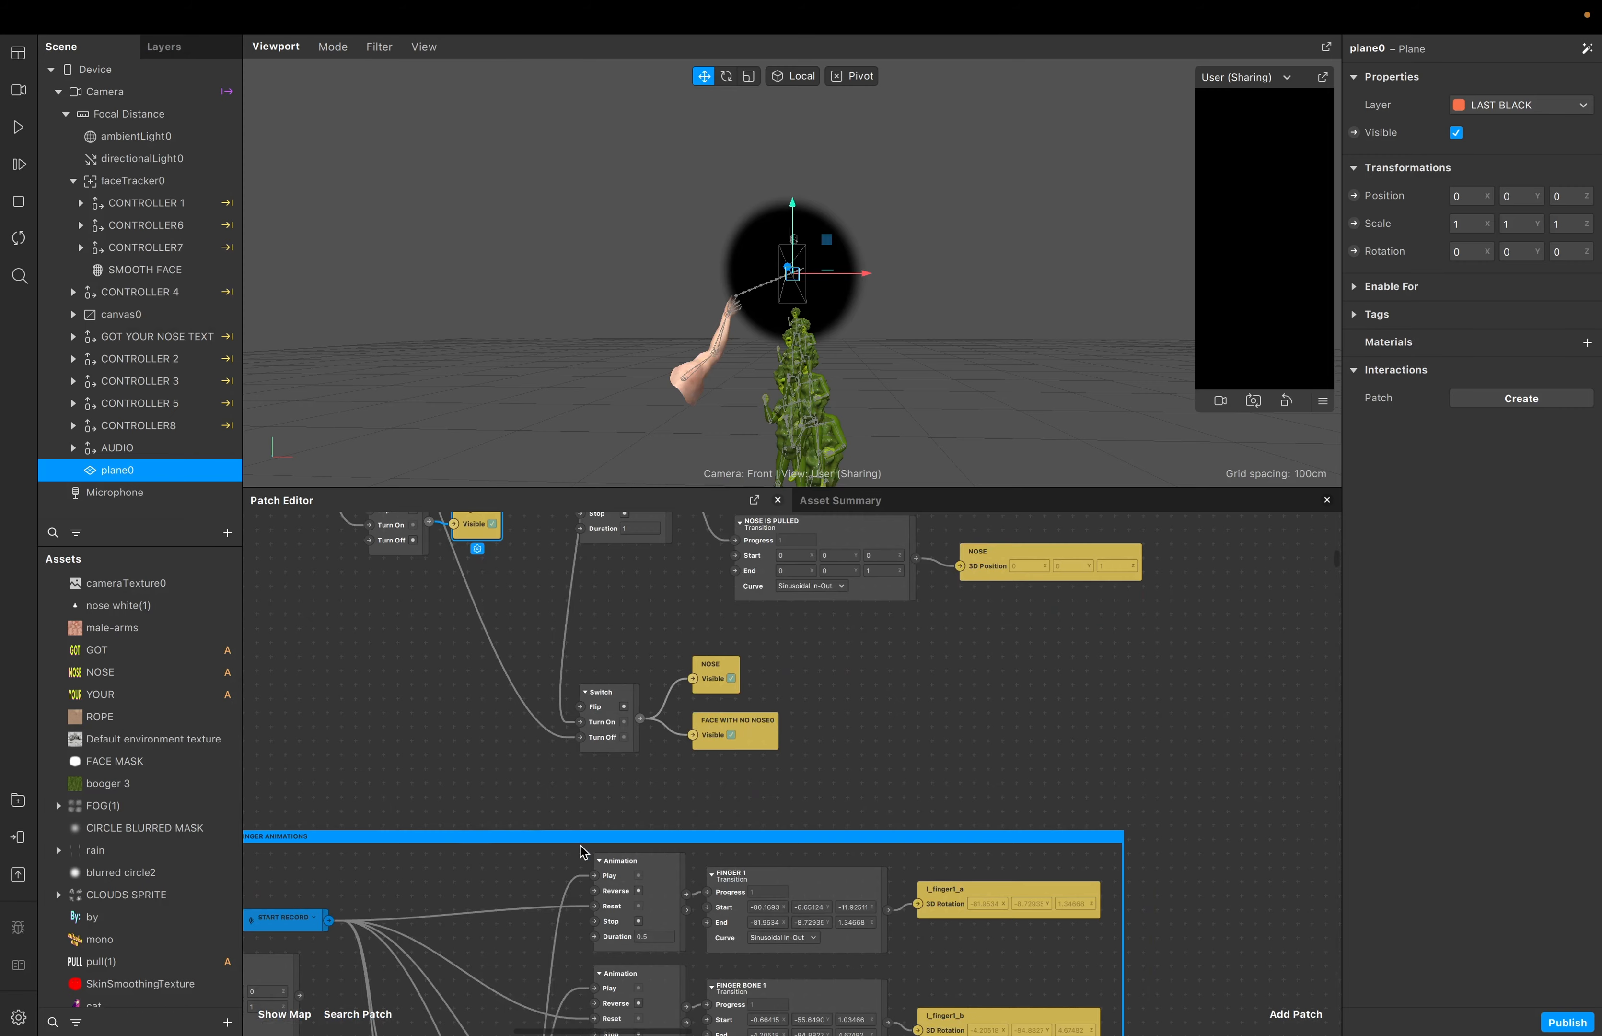
scroll(581, 845, down, 5)
scroll(581, 845, left, 4)
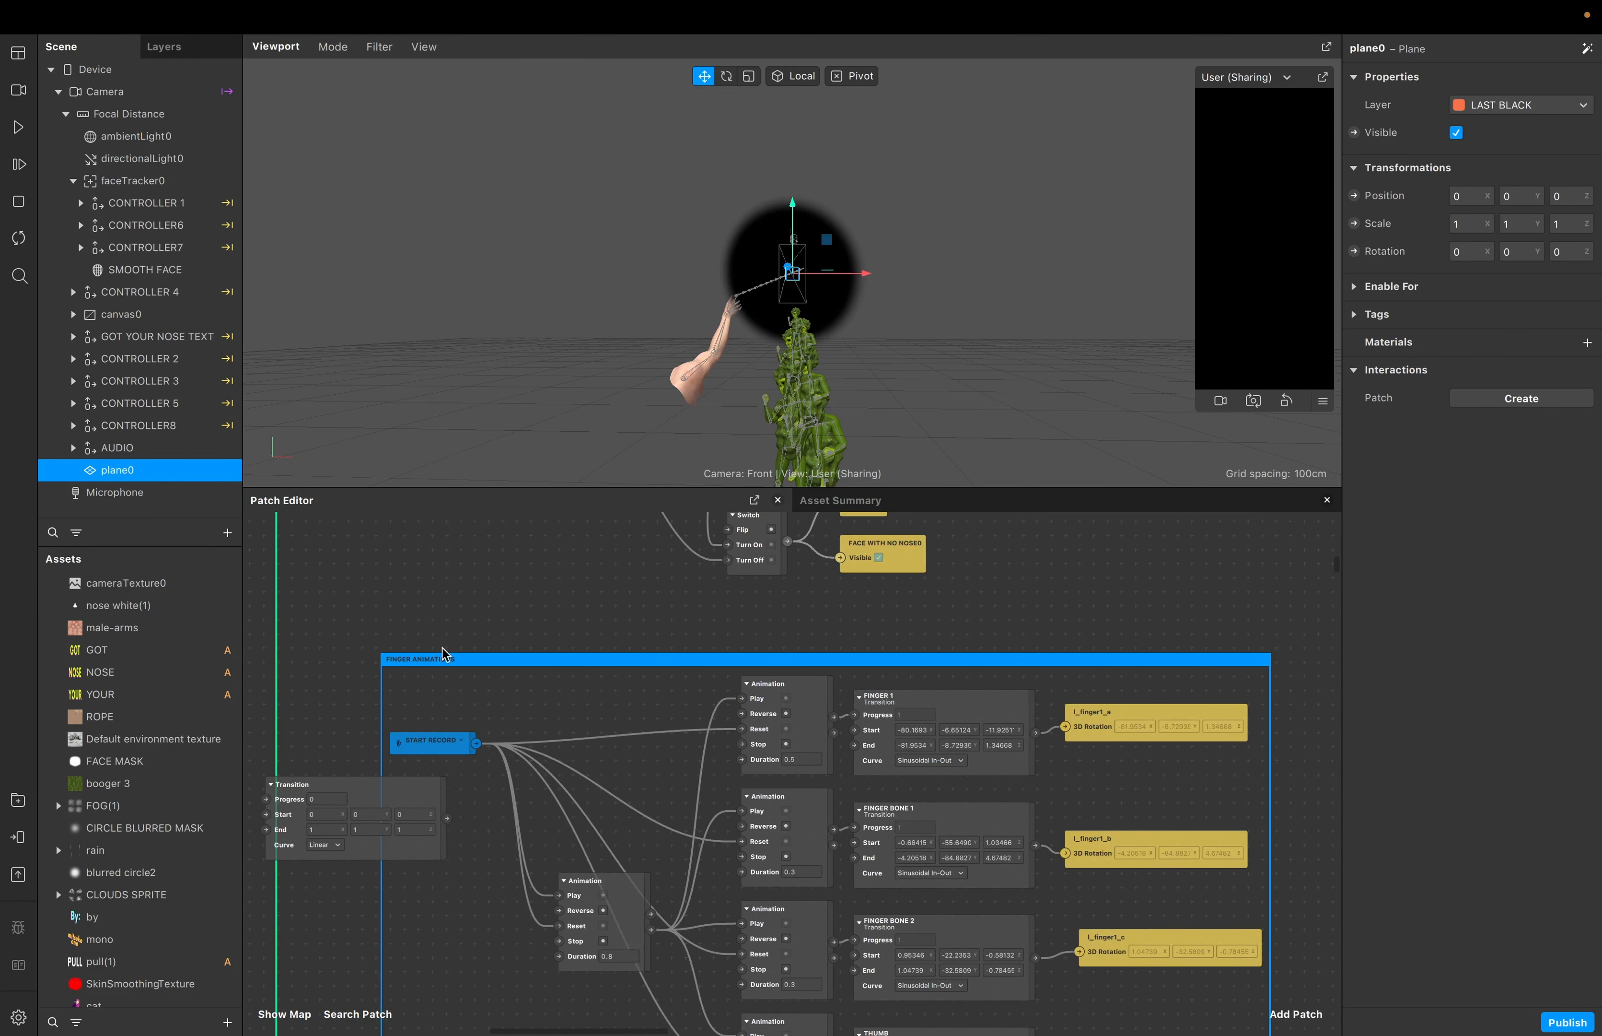
scroll(373, 637, down, 5)
click(373, 636)
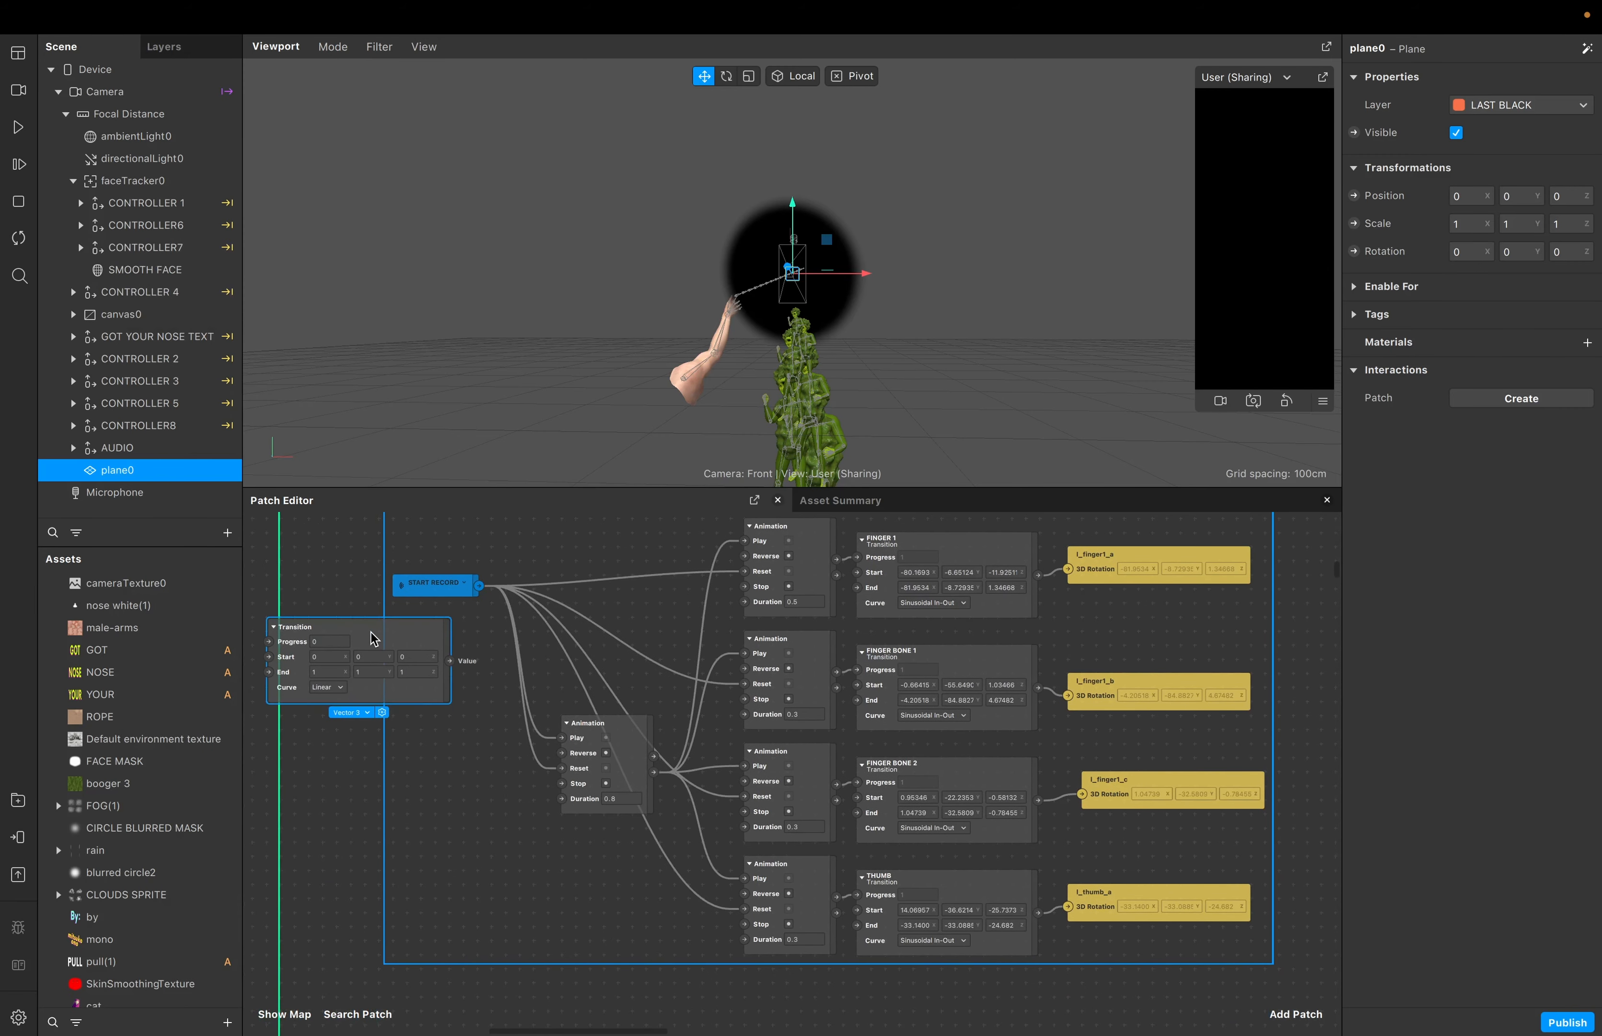
key(BackSpace)
scroll(401, 644, up, 3)
scroll(401, 644, right, 3)
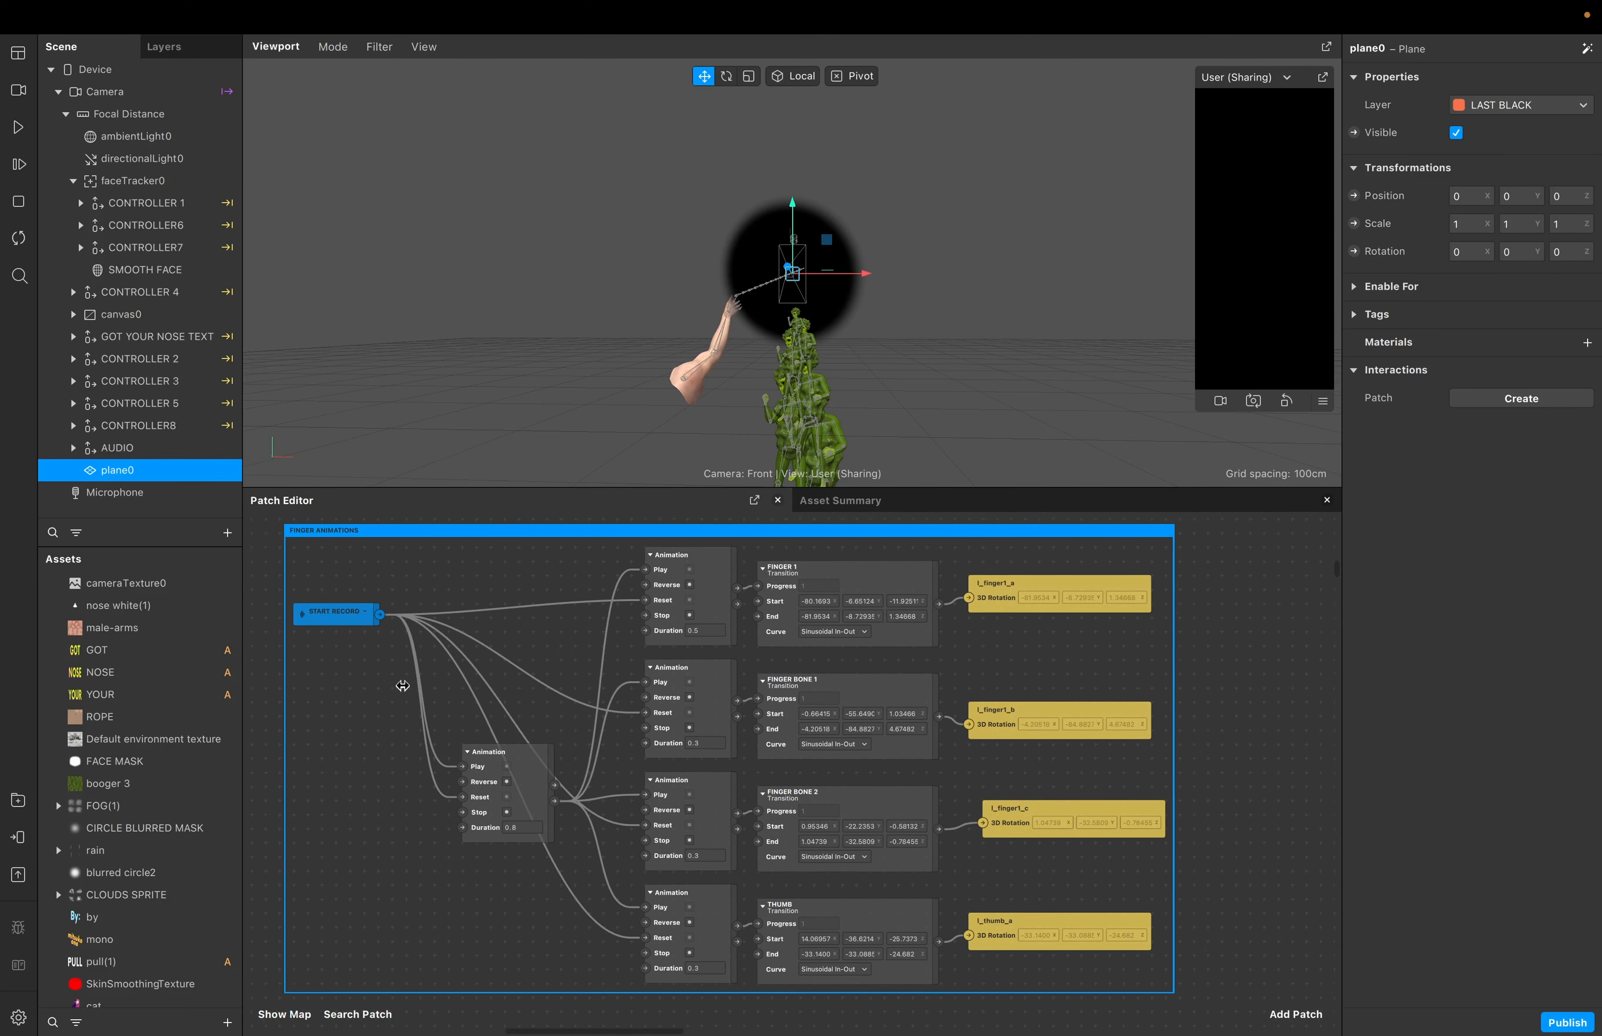
Examine the FINGER ANIMATIONS group and the start of the ROPE JOINTS UNRAVEL group
scroll(403, 685, up, 1)
scroll(403, 684, left, 1)
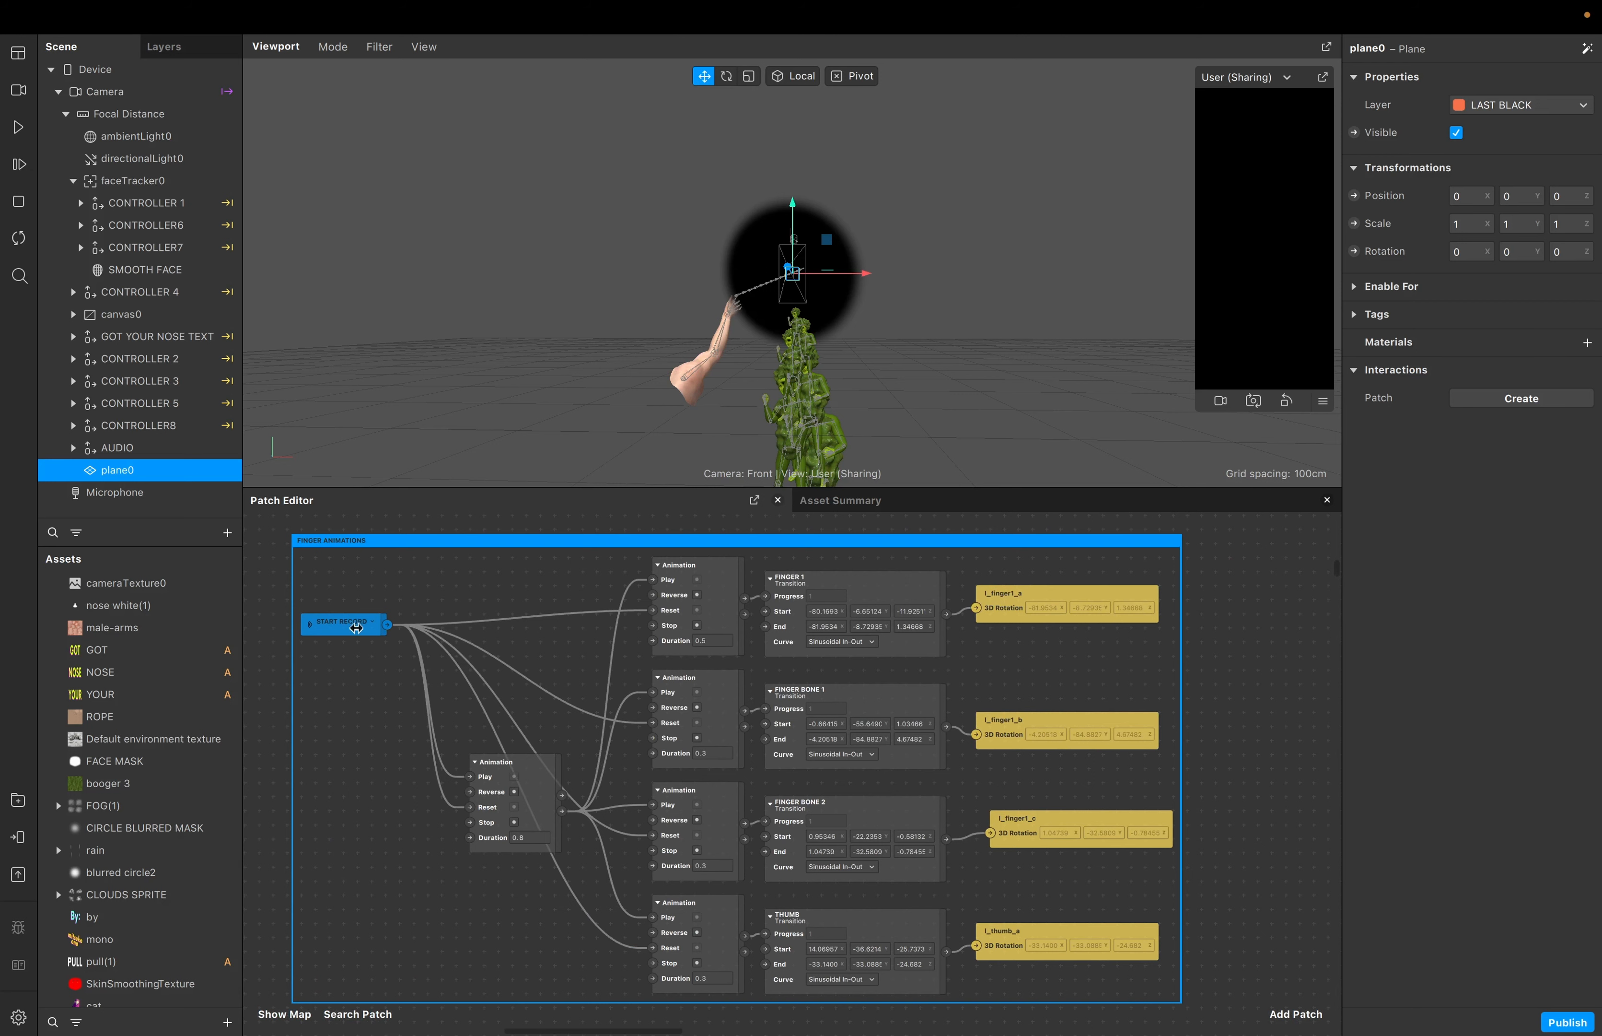
scroll(607, 733, down, 10)
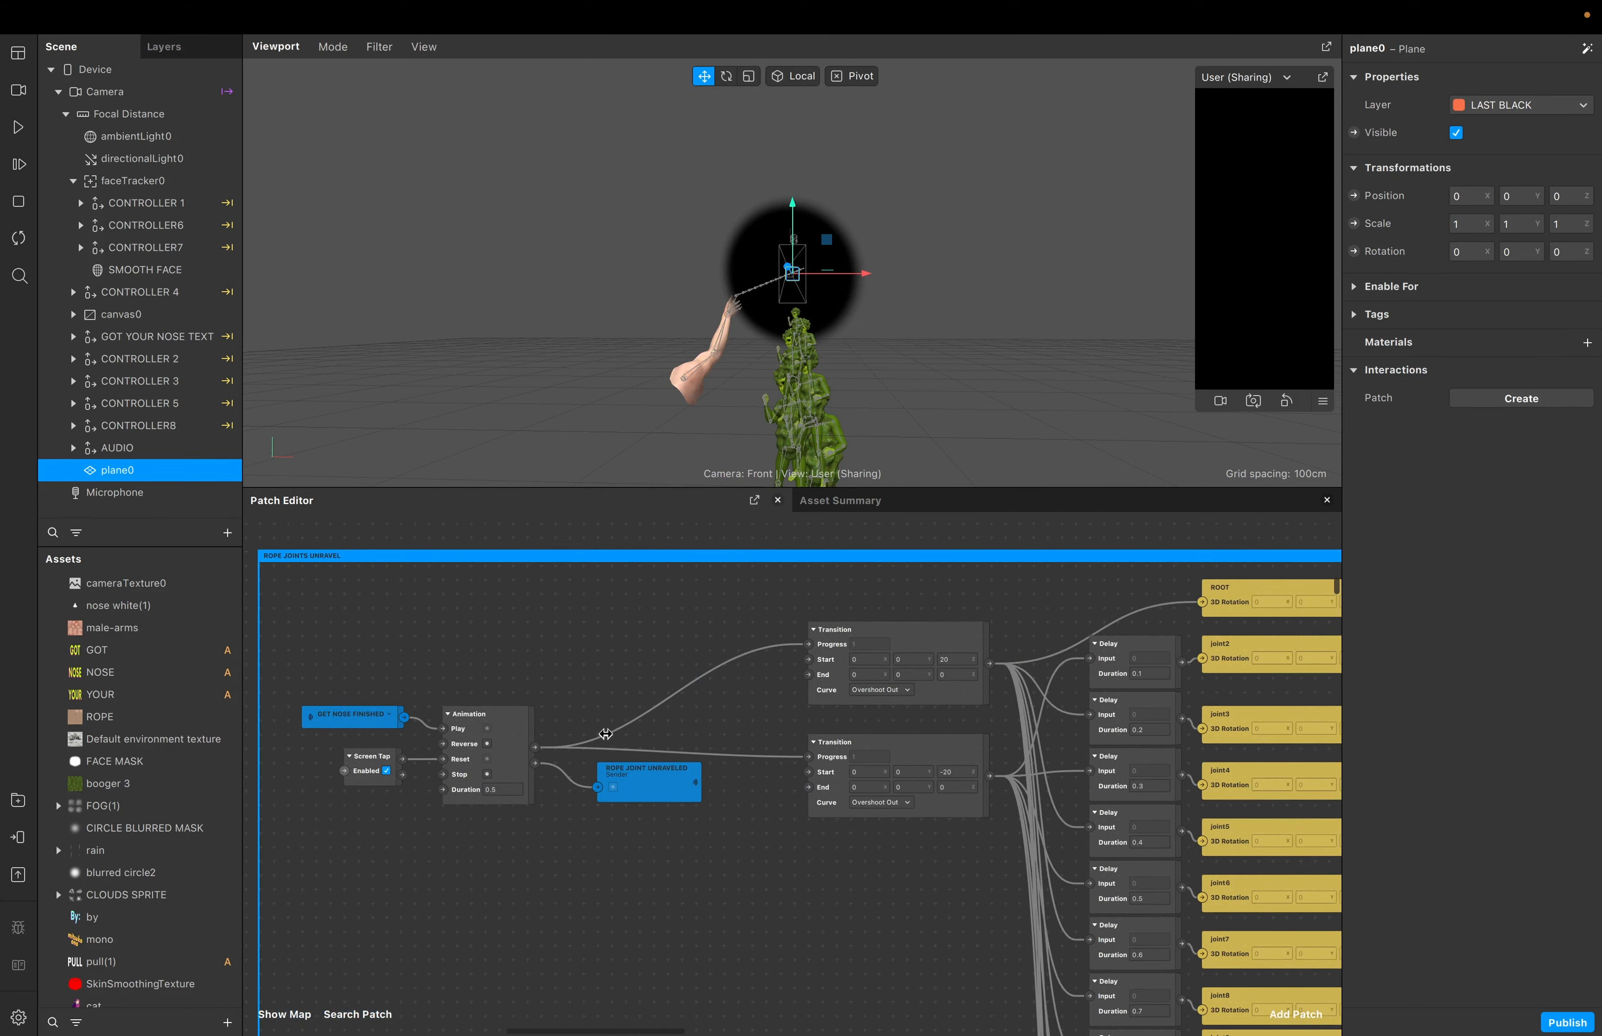
scroll(605, 747, right, 5)
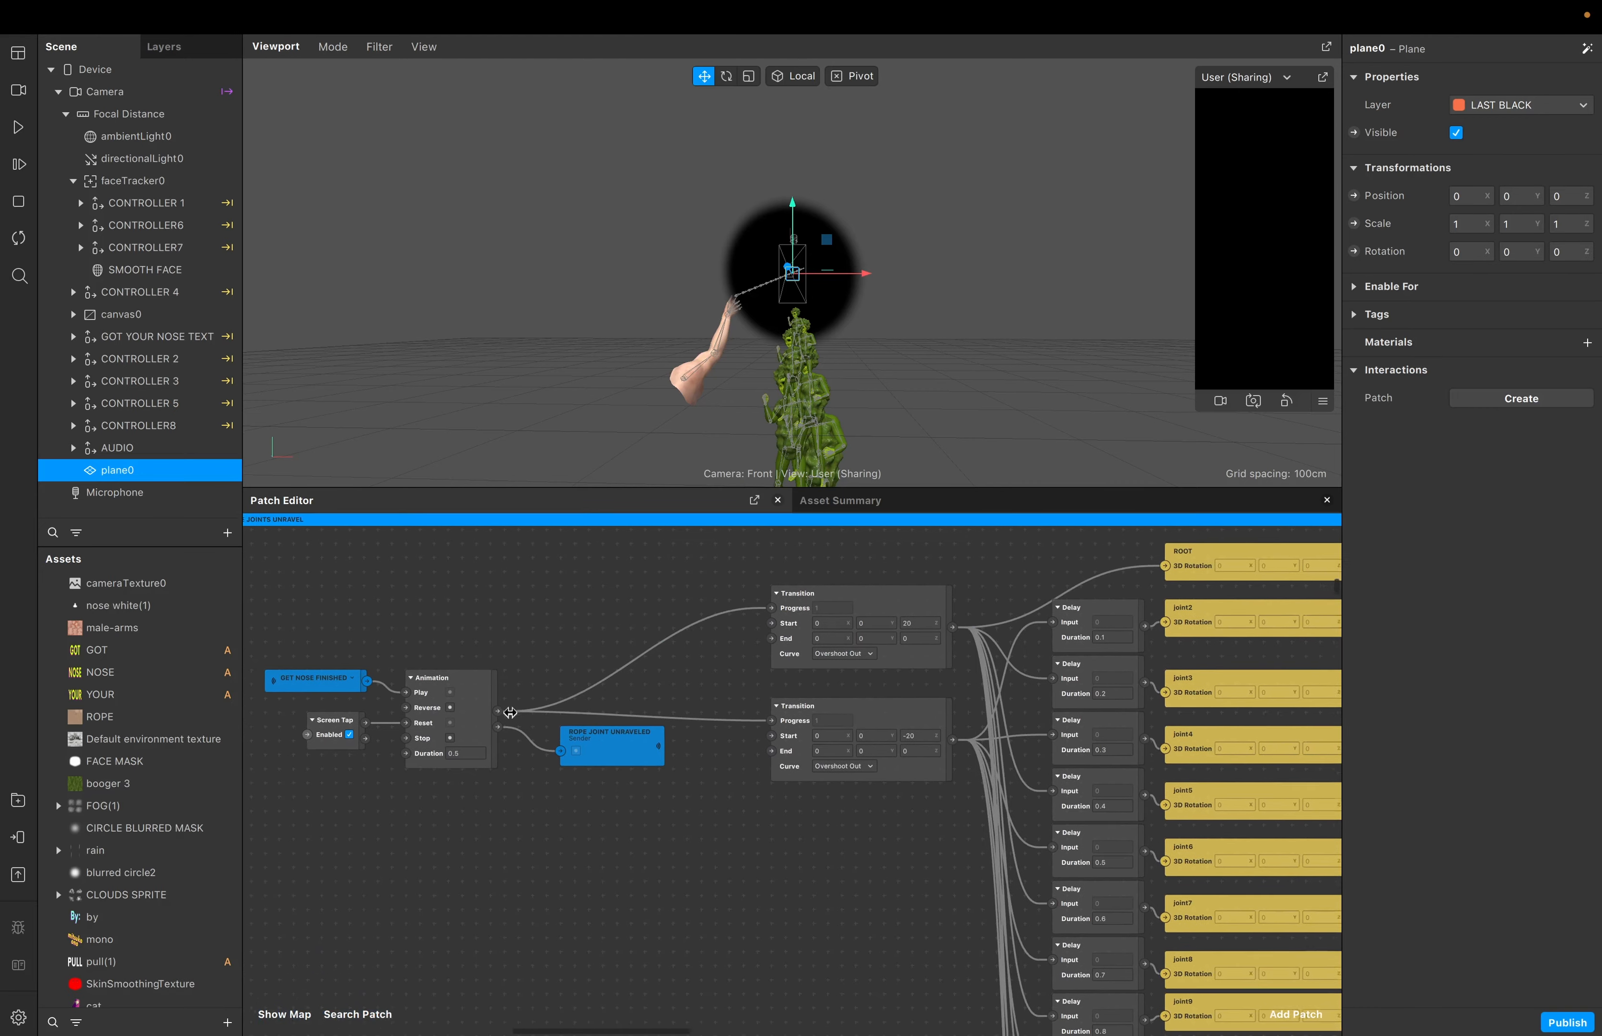
scroll(696, 736, left, 5)
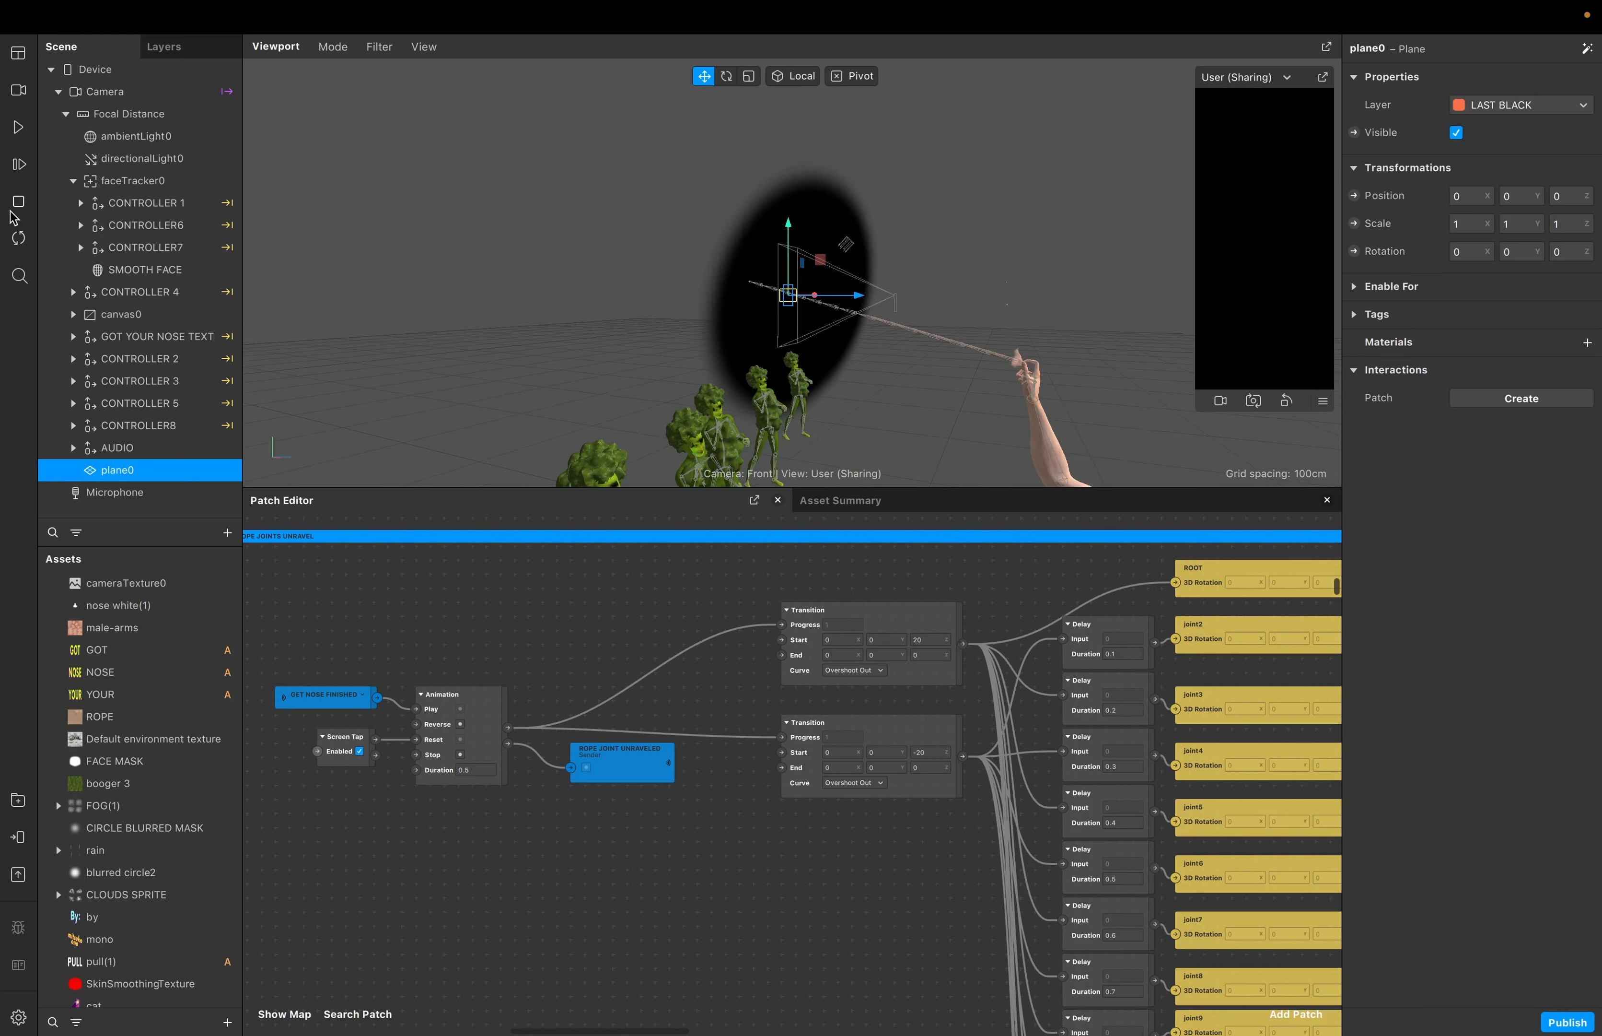
Restart the effect, play the preview, and pause it once the arm has pulled back with the rope stretched out
click(22, 238)
click(19, 128)
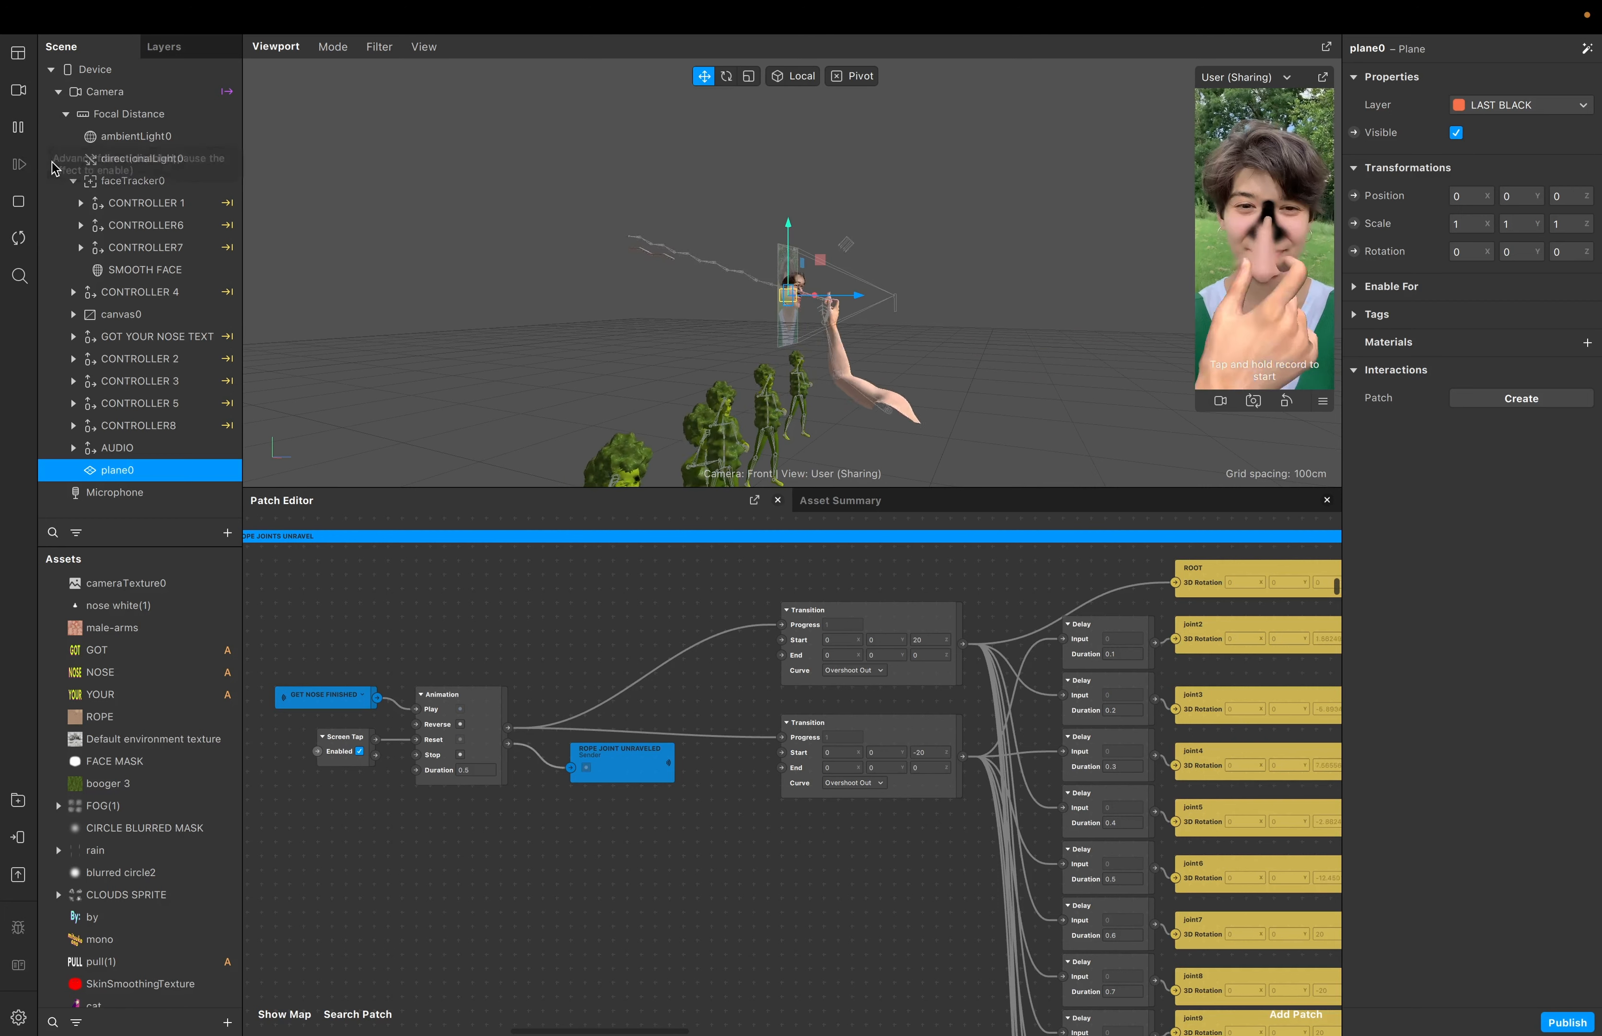
click(16, 133)
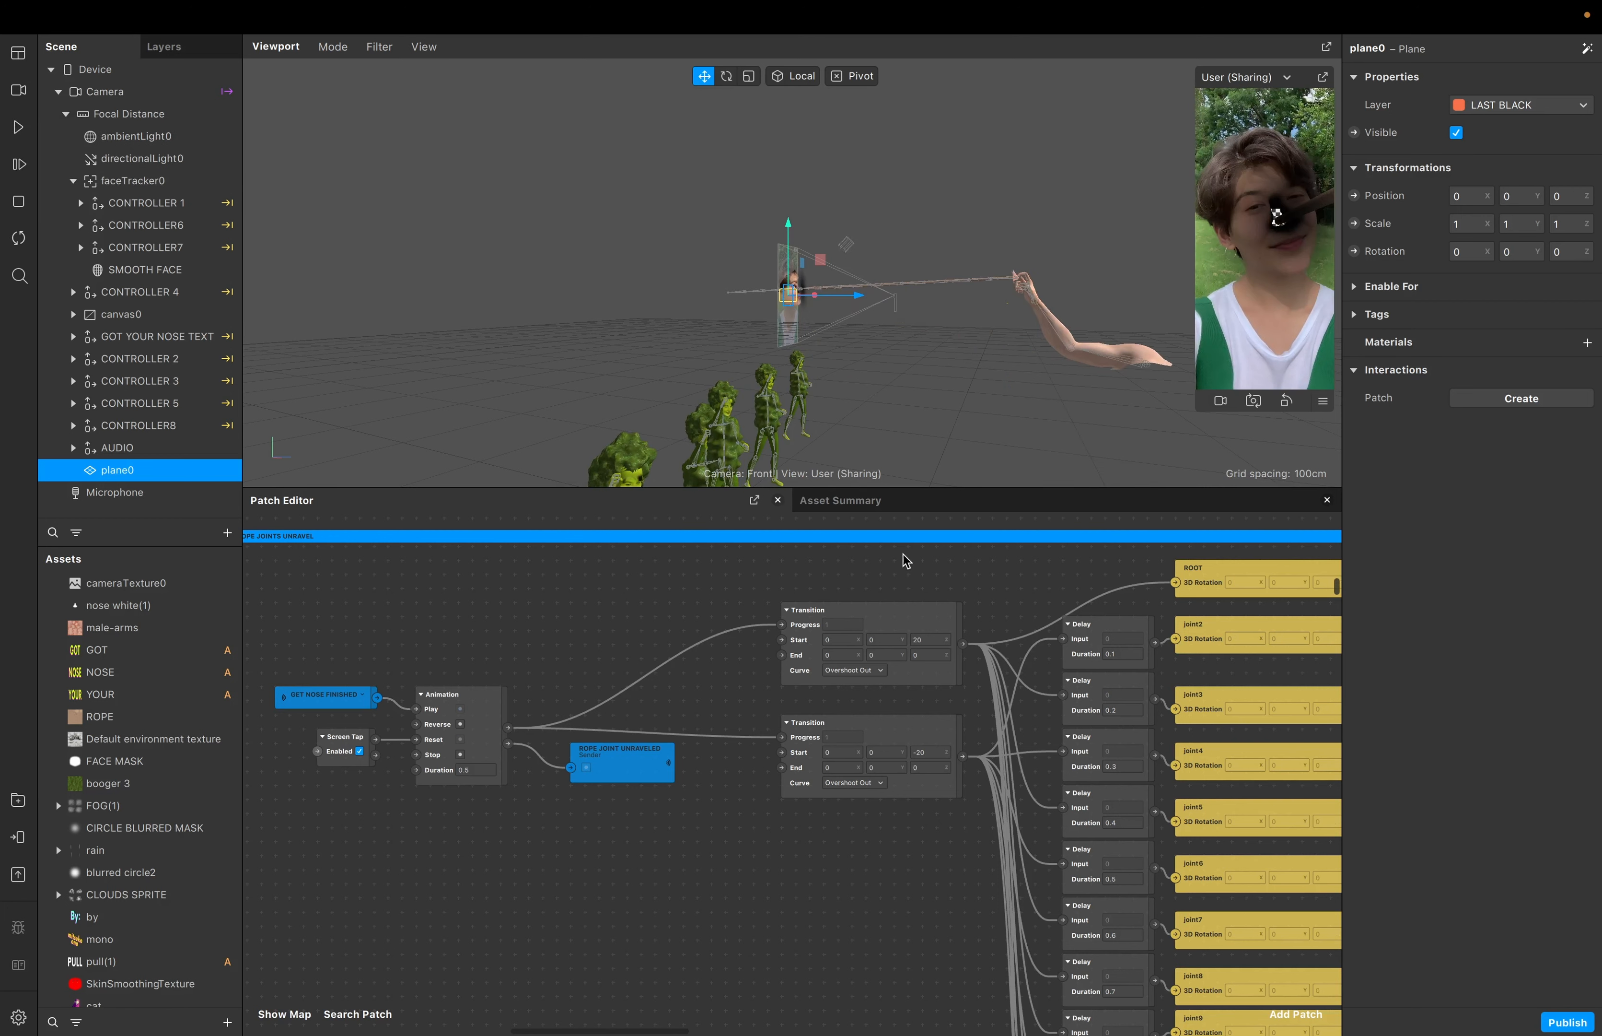
Examine the rope joints' Transition and Delay patches, temporarily enlarging the Patch Editor to see more of the joint rotations
scroll(833, 608, down, 3)
scroll(833, 608, right, 2)
scroll(832, 608, left, 3)
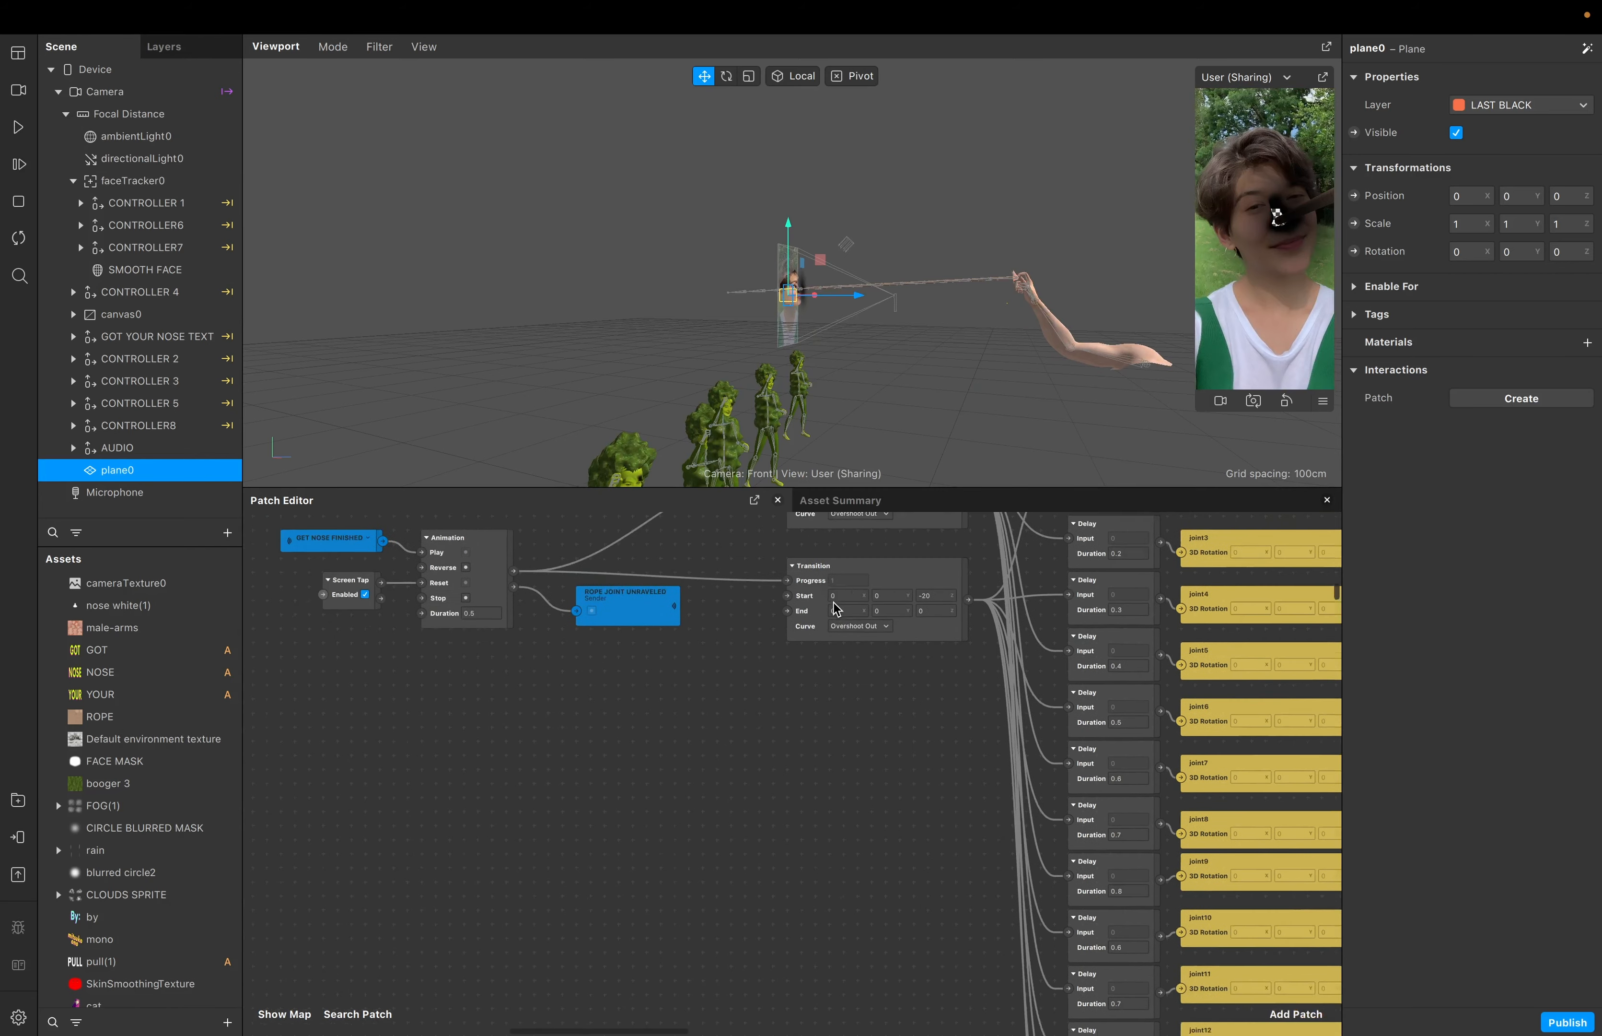
scroll(833, 608, up, 2)
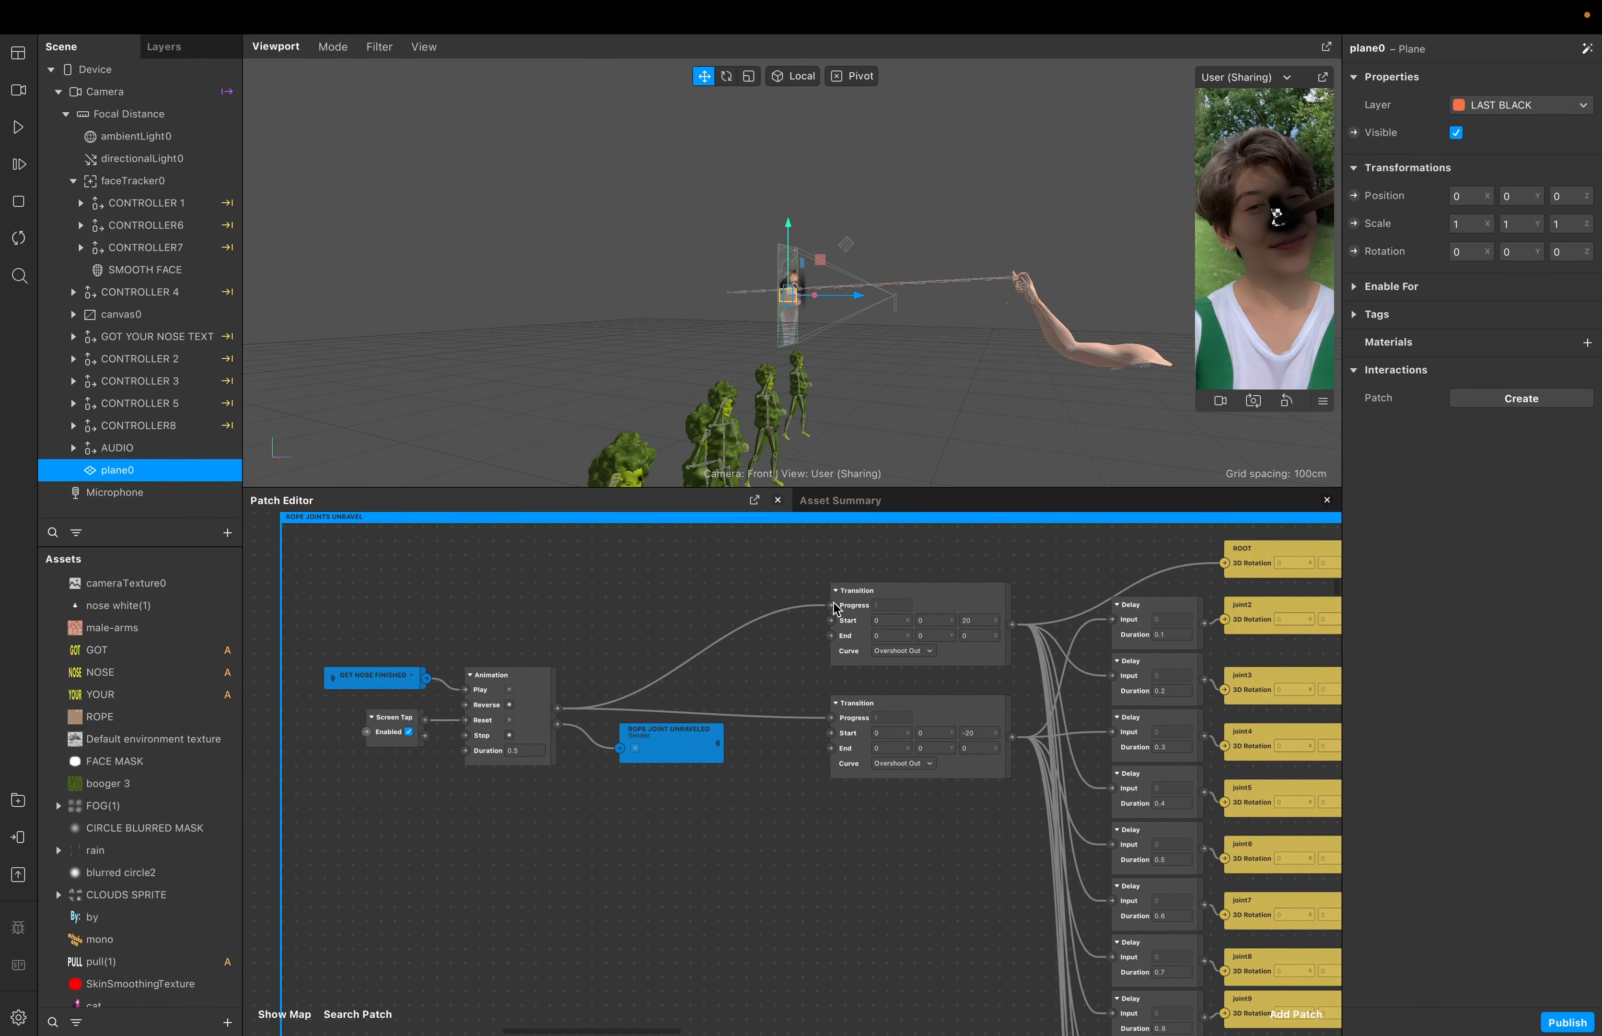
scroll(810, 682, right, 3)
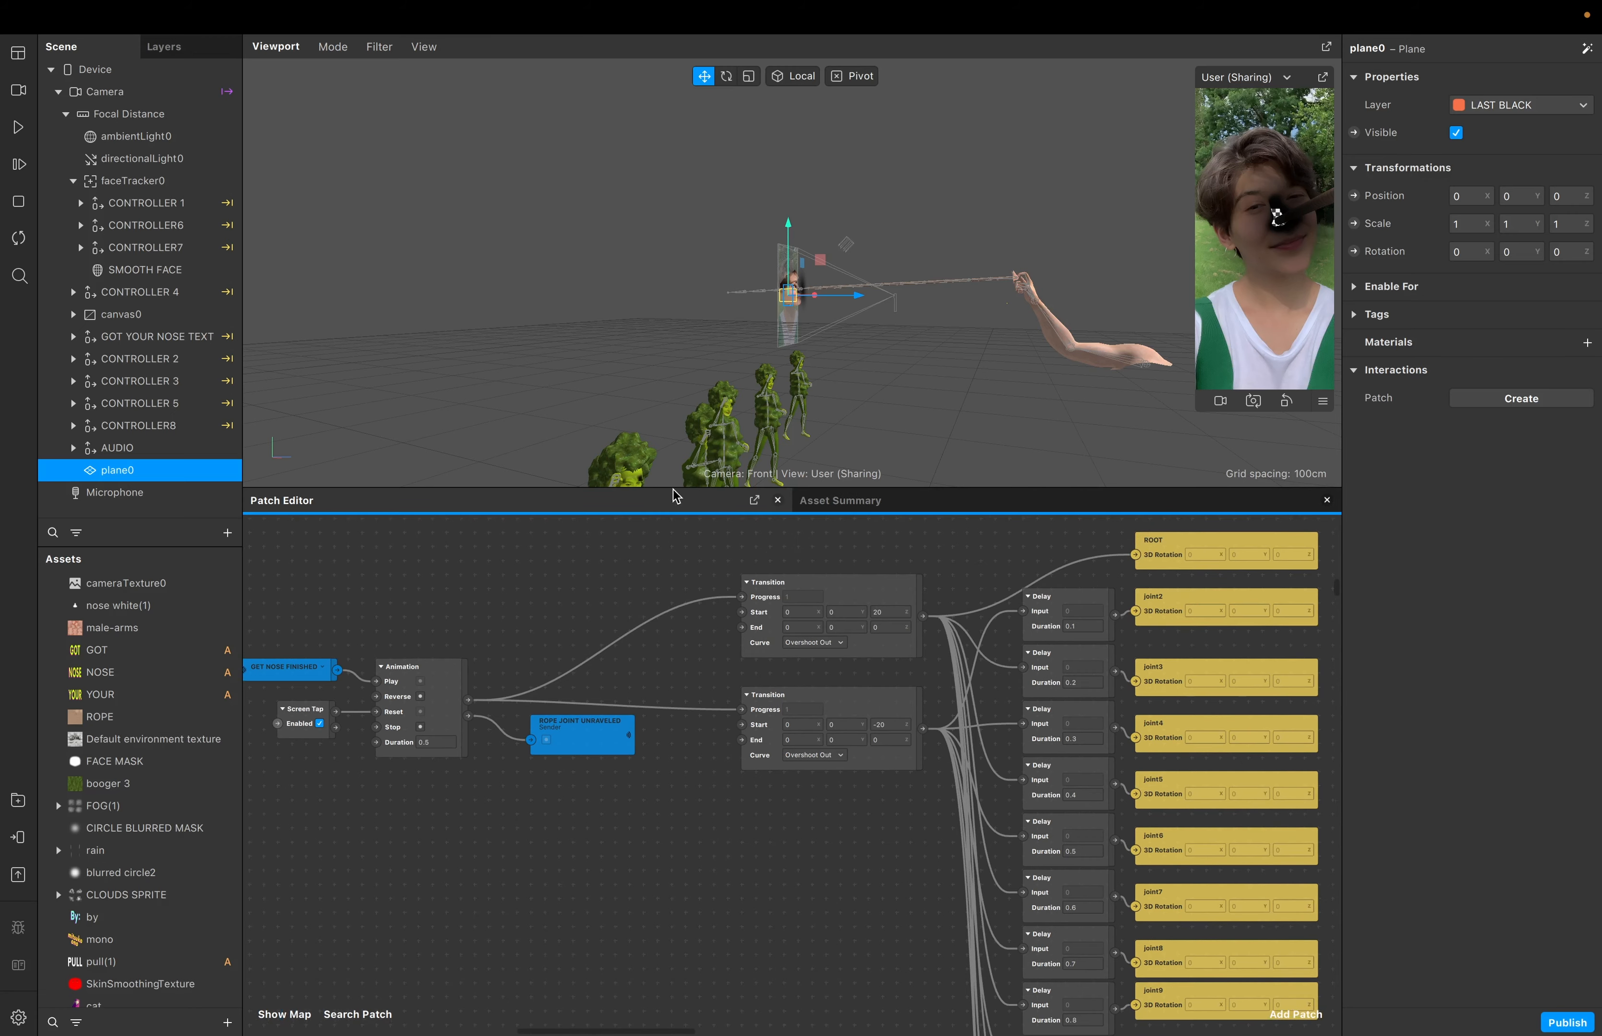
drag(670, 485, 666, 309)
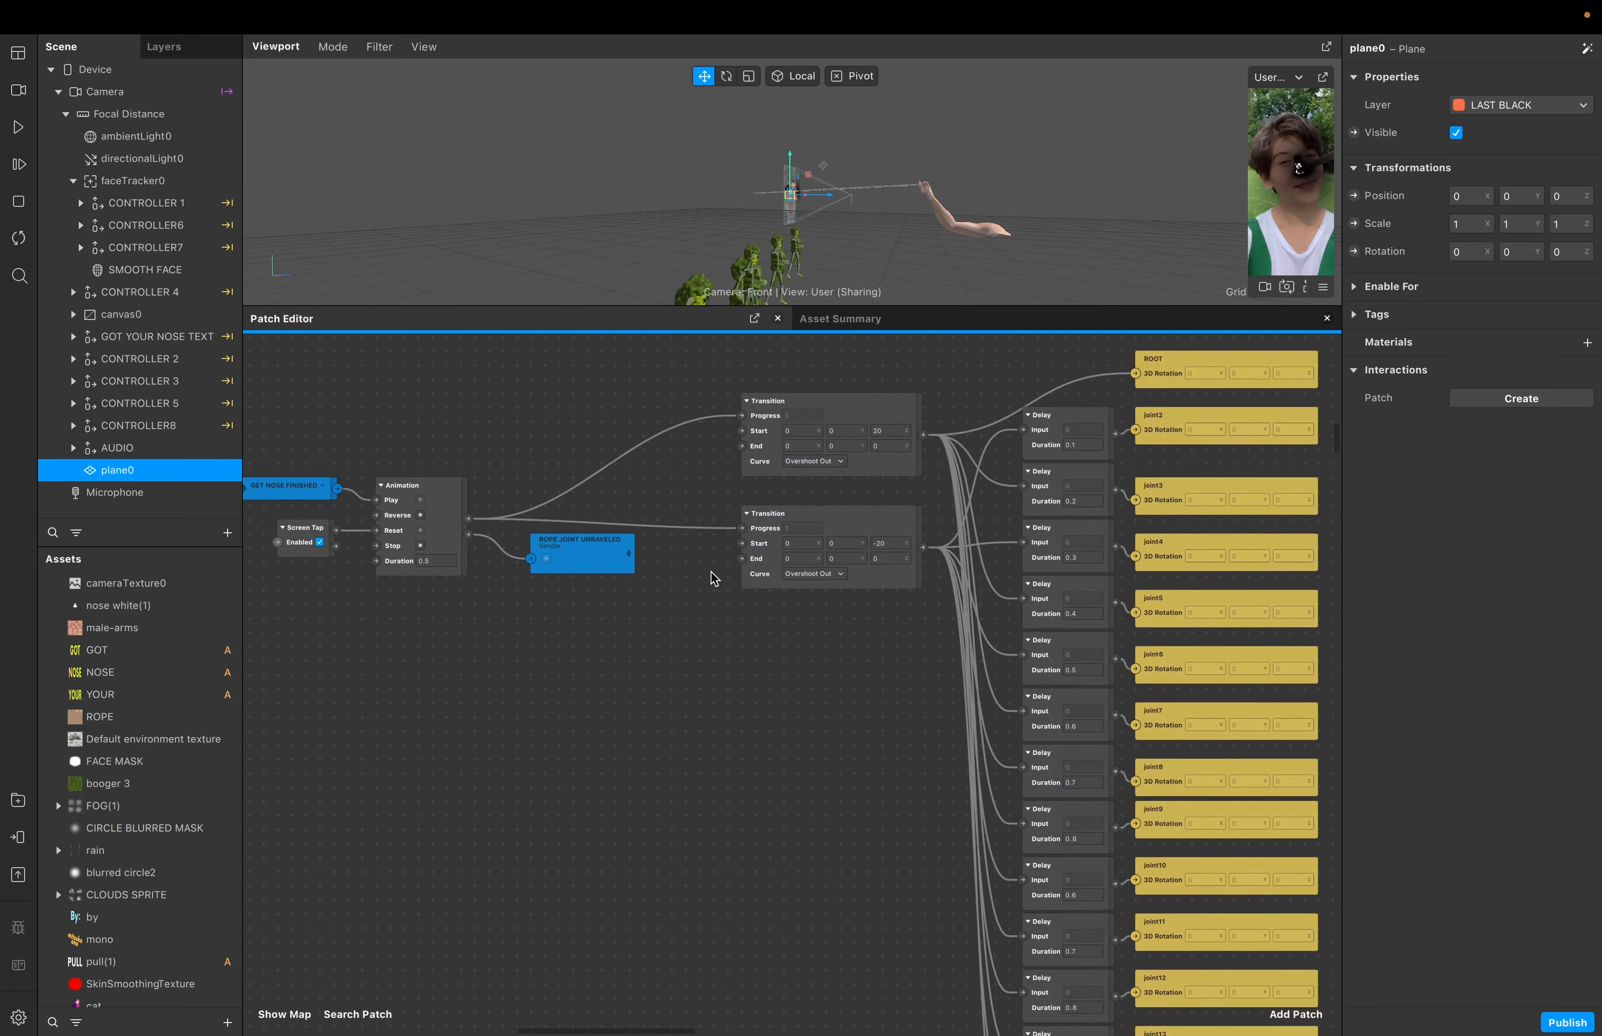
click(713, 578)
scroll(714, 578, right, 2)
scroll(713, 578, down, 1)
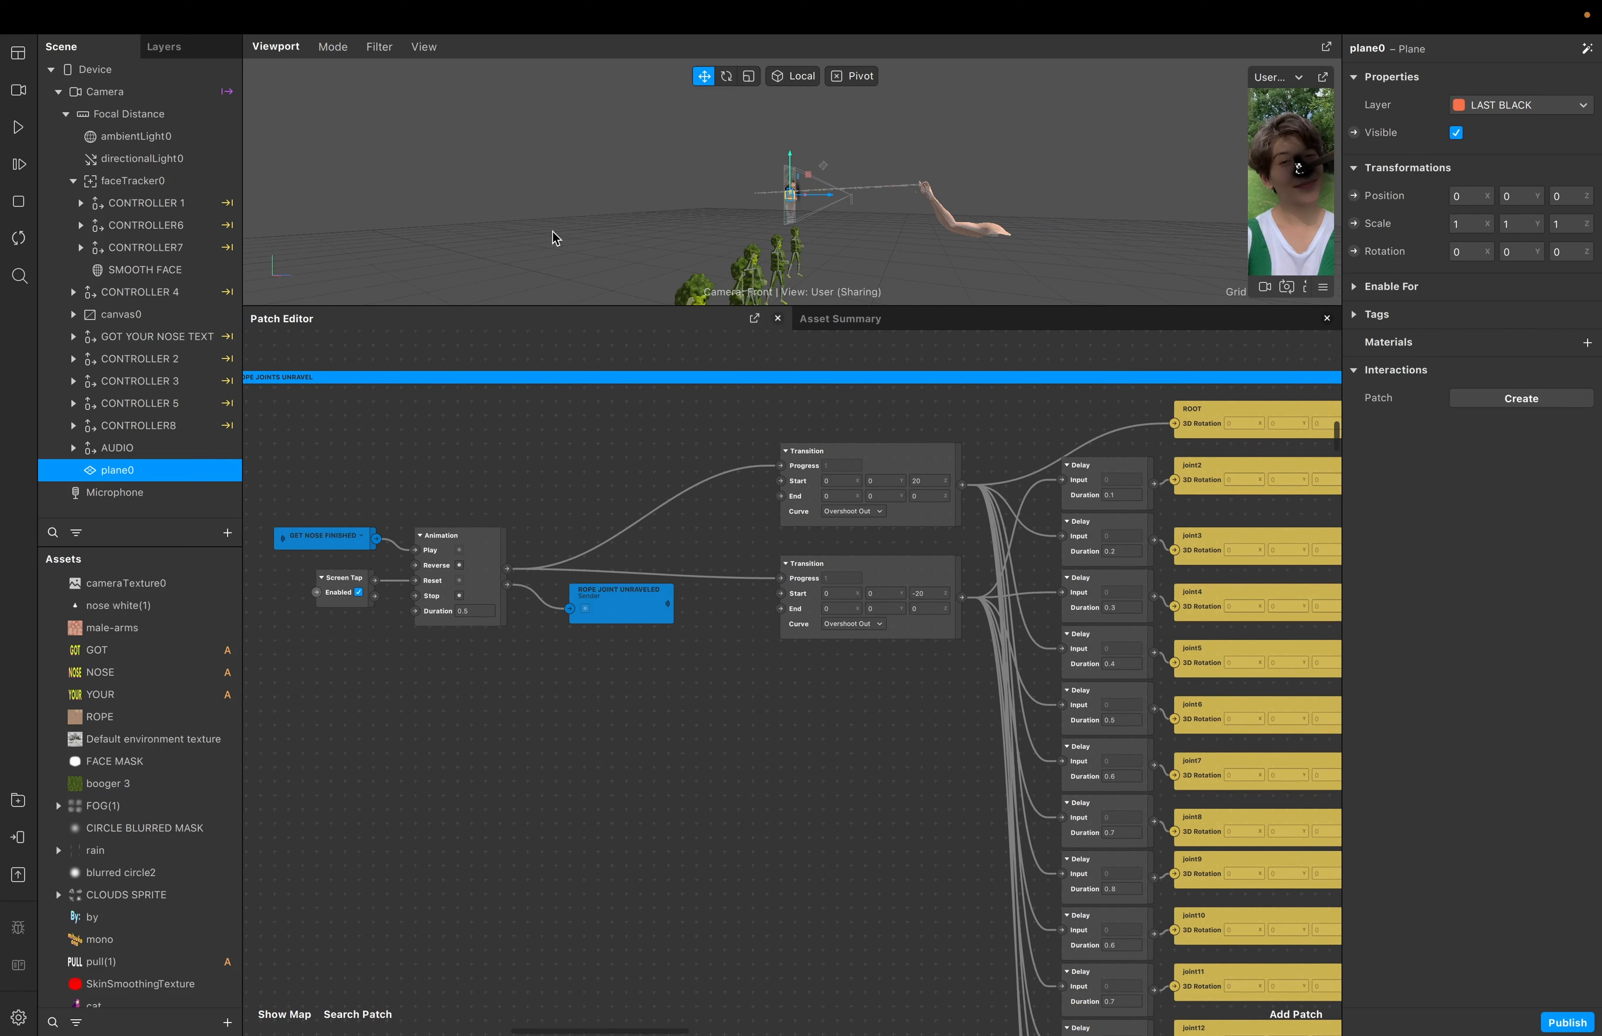
drag(535, 303, 535, 488)
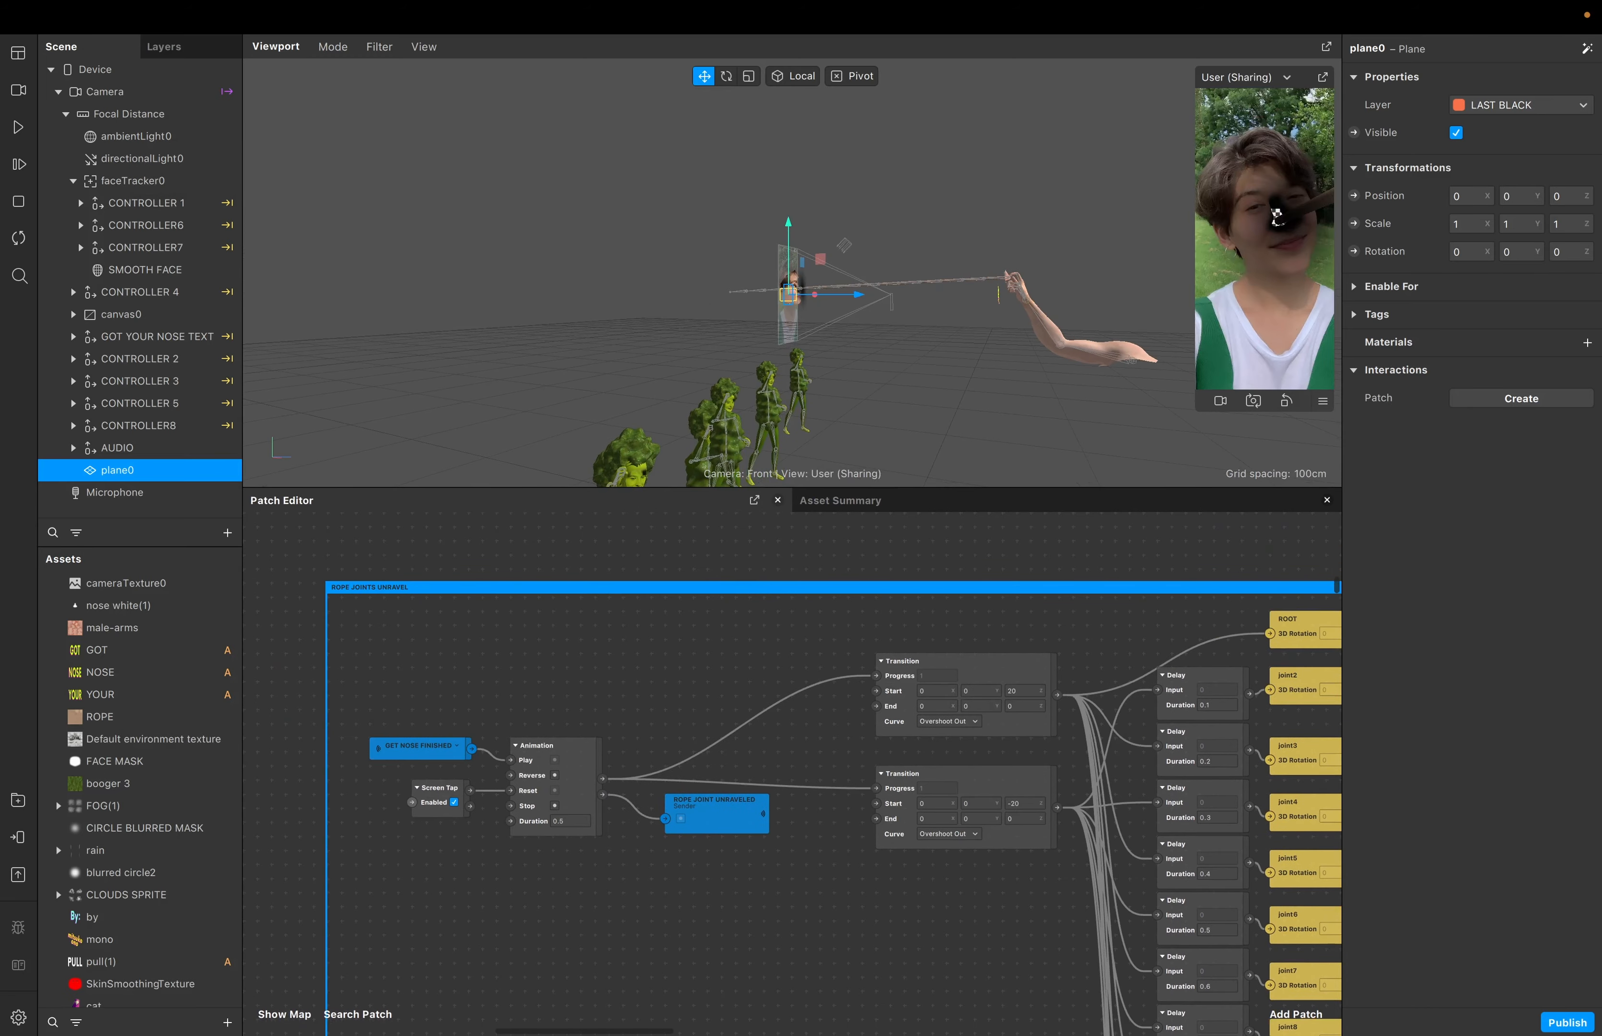
Play the effect preview and pause it once the black circle has covered the whole view
click(19, 127)
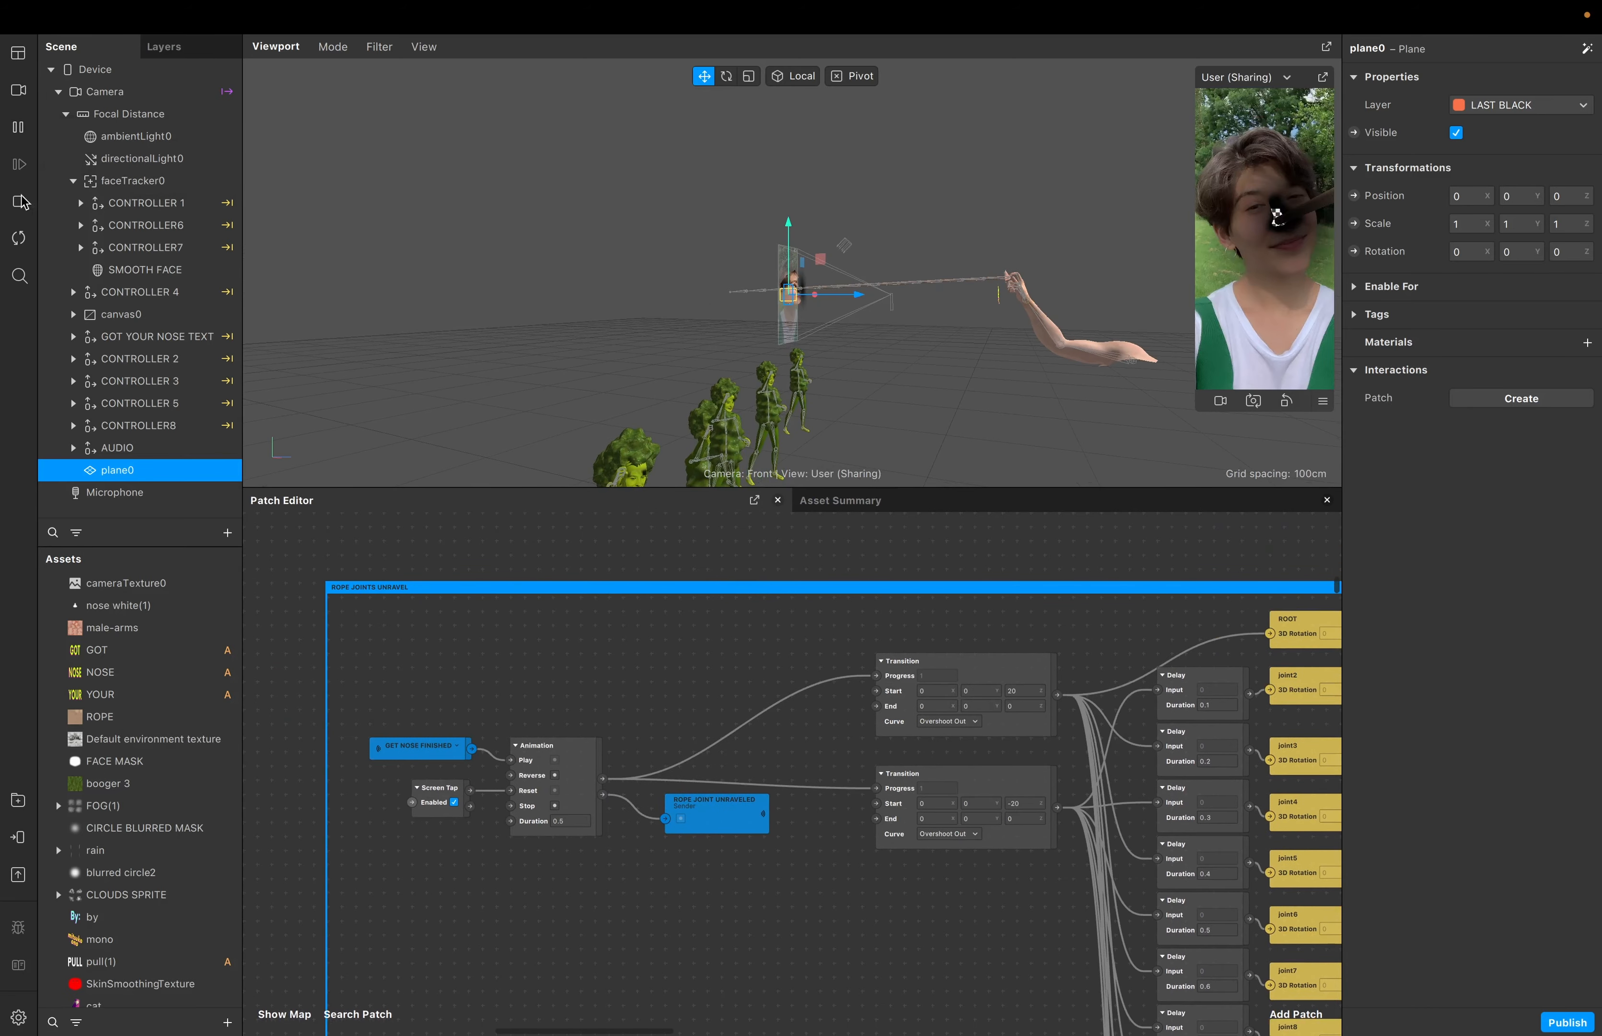
click(19, 127)
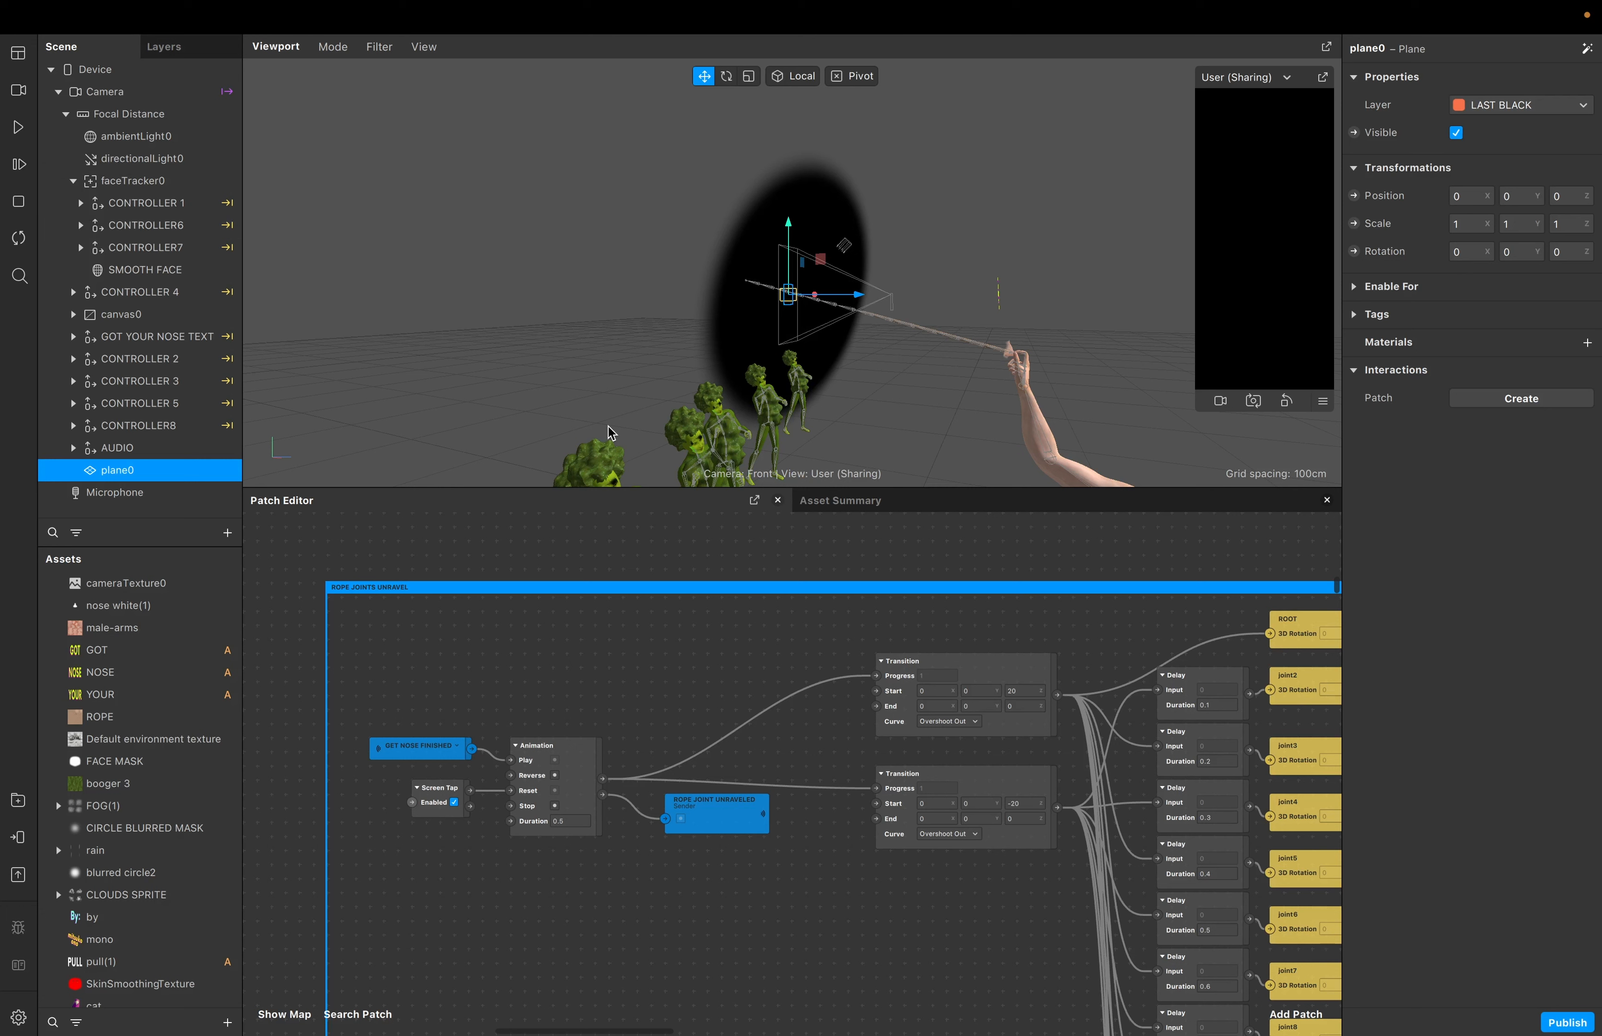
Bring up the TEXT patch group and enlarge the Patch Editor to show its GOT and YOUR animations
scroll(758, 955, down, 15)
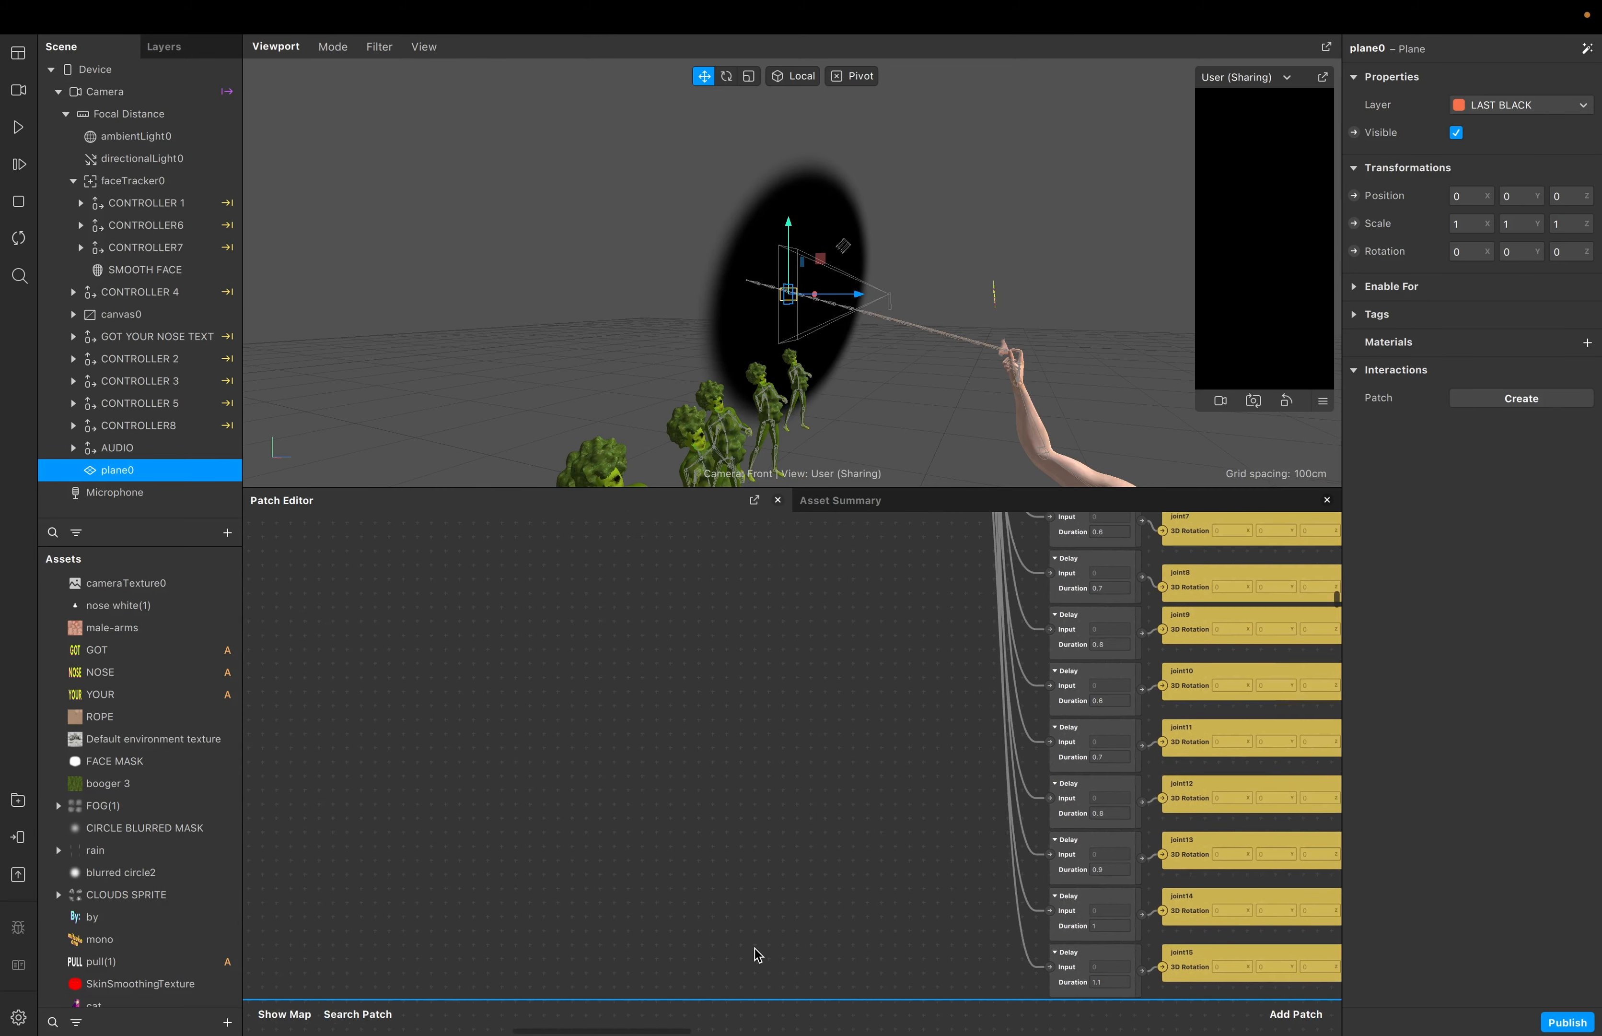
scroll(757, 954, down, 10)
scroll(758, 954, right, 5)
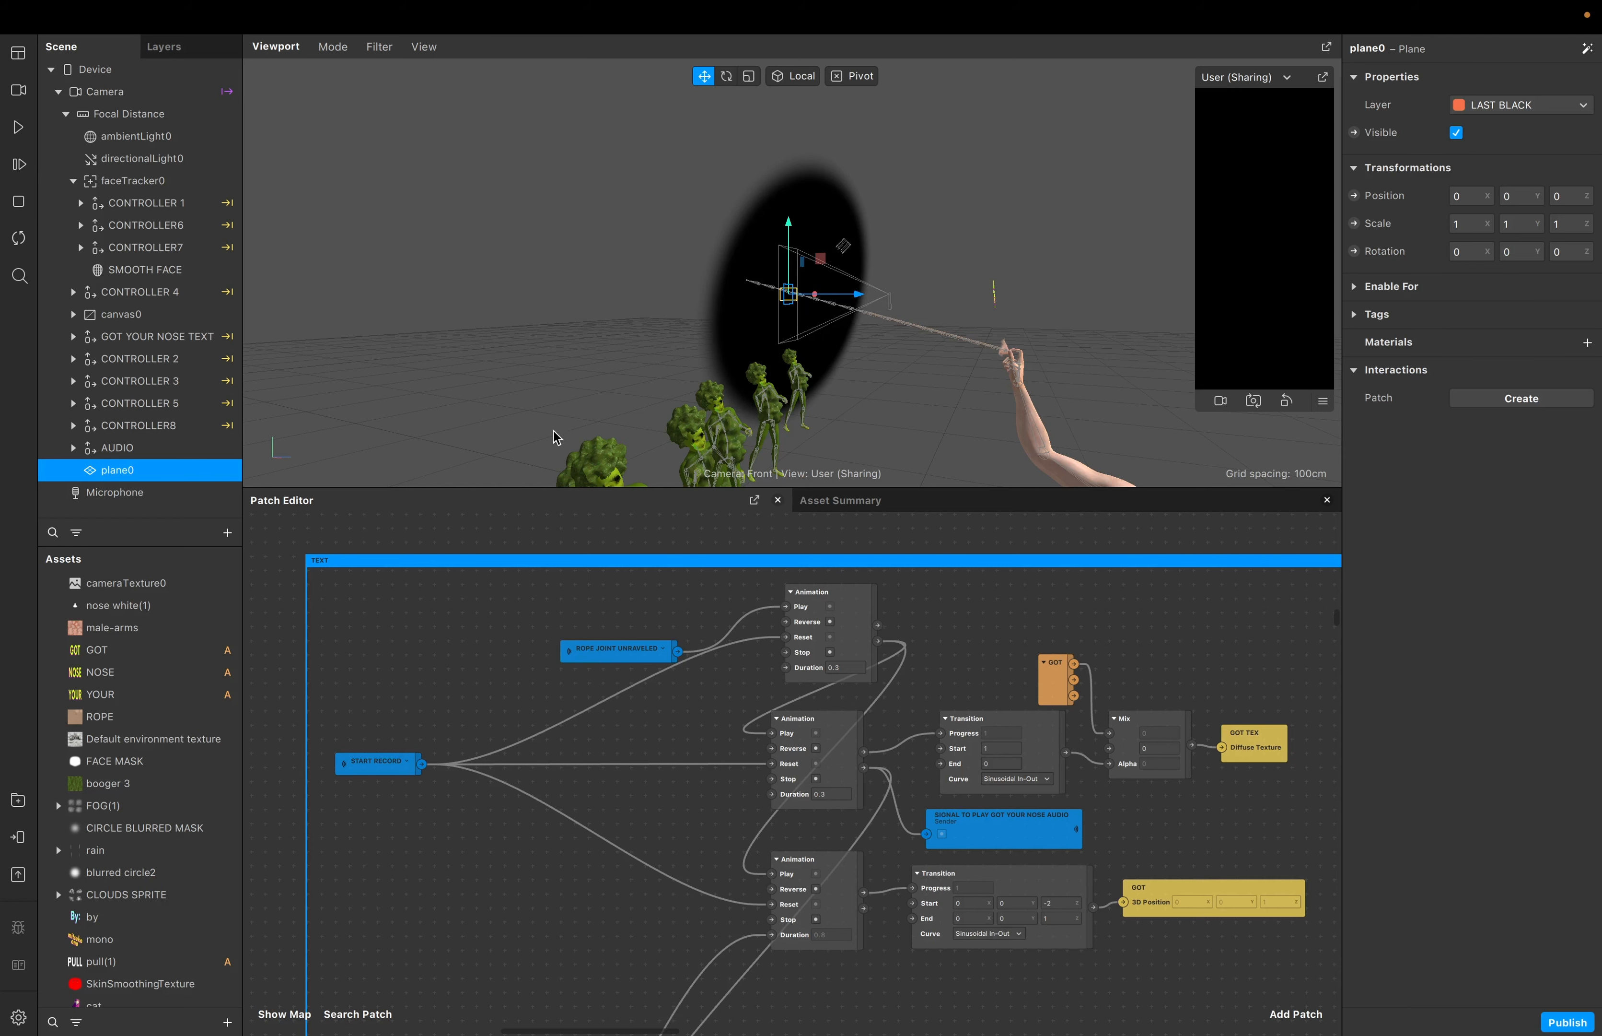
drag(512, 485, 512, 168)
scroll(770, 371, down, 3)
scroll(770, 370, right, 2)
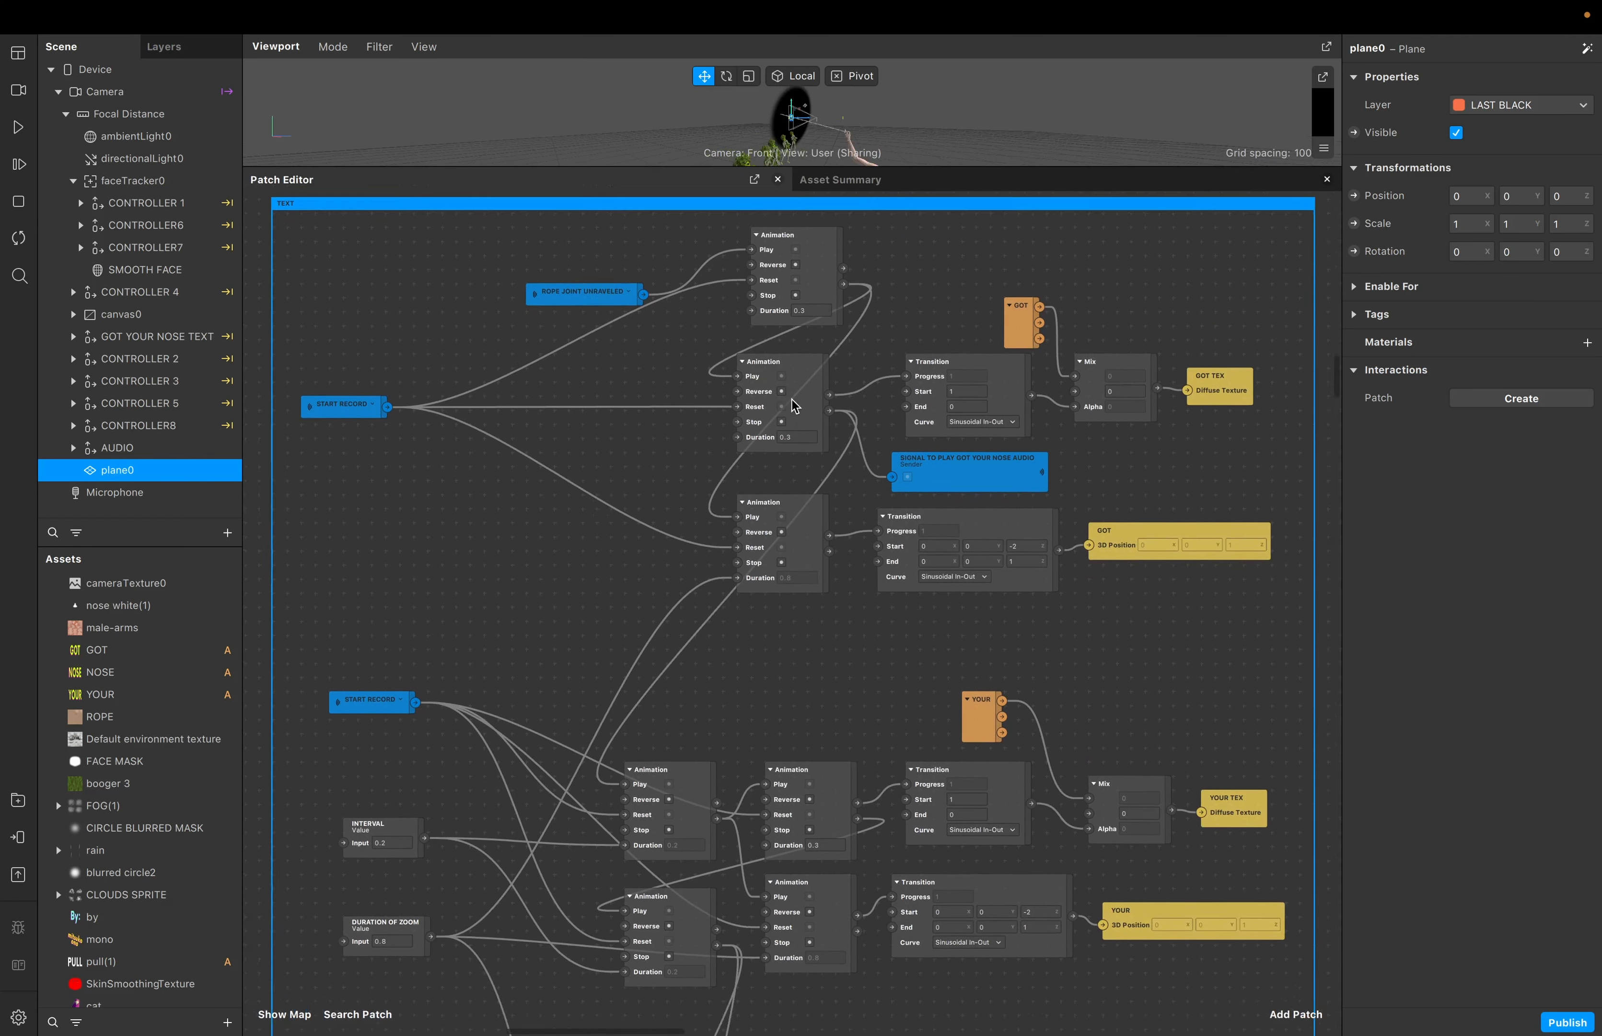
Shift the TEXT group's first Animation patch and the GOT texture's Transition patch slightly toward their input side
scroll(770, 370, up, 2)
click(771, 313)
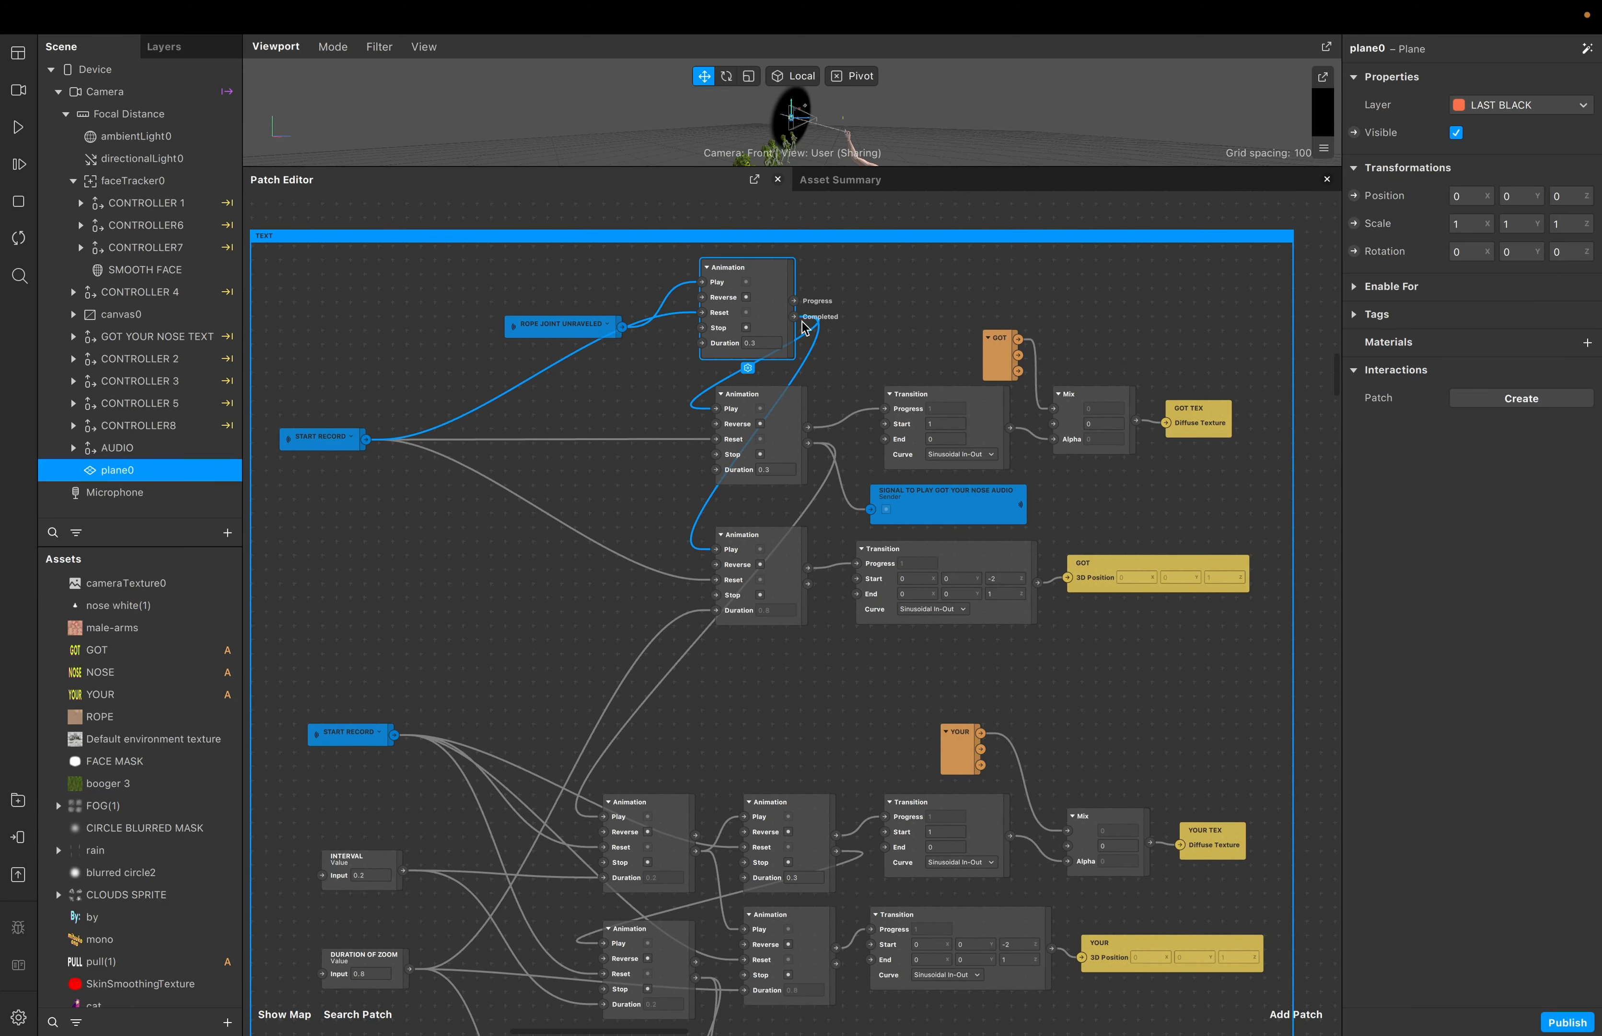
drag(700, 408, 715, 408)
drag(988, 417, 969, 425)
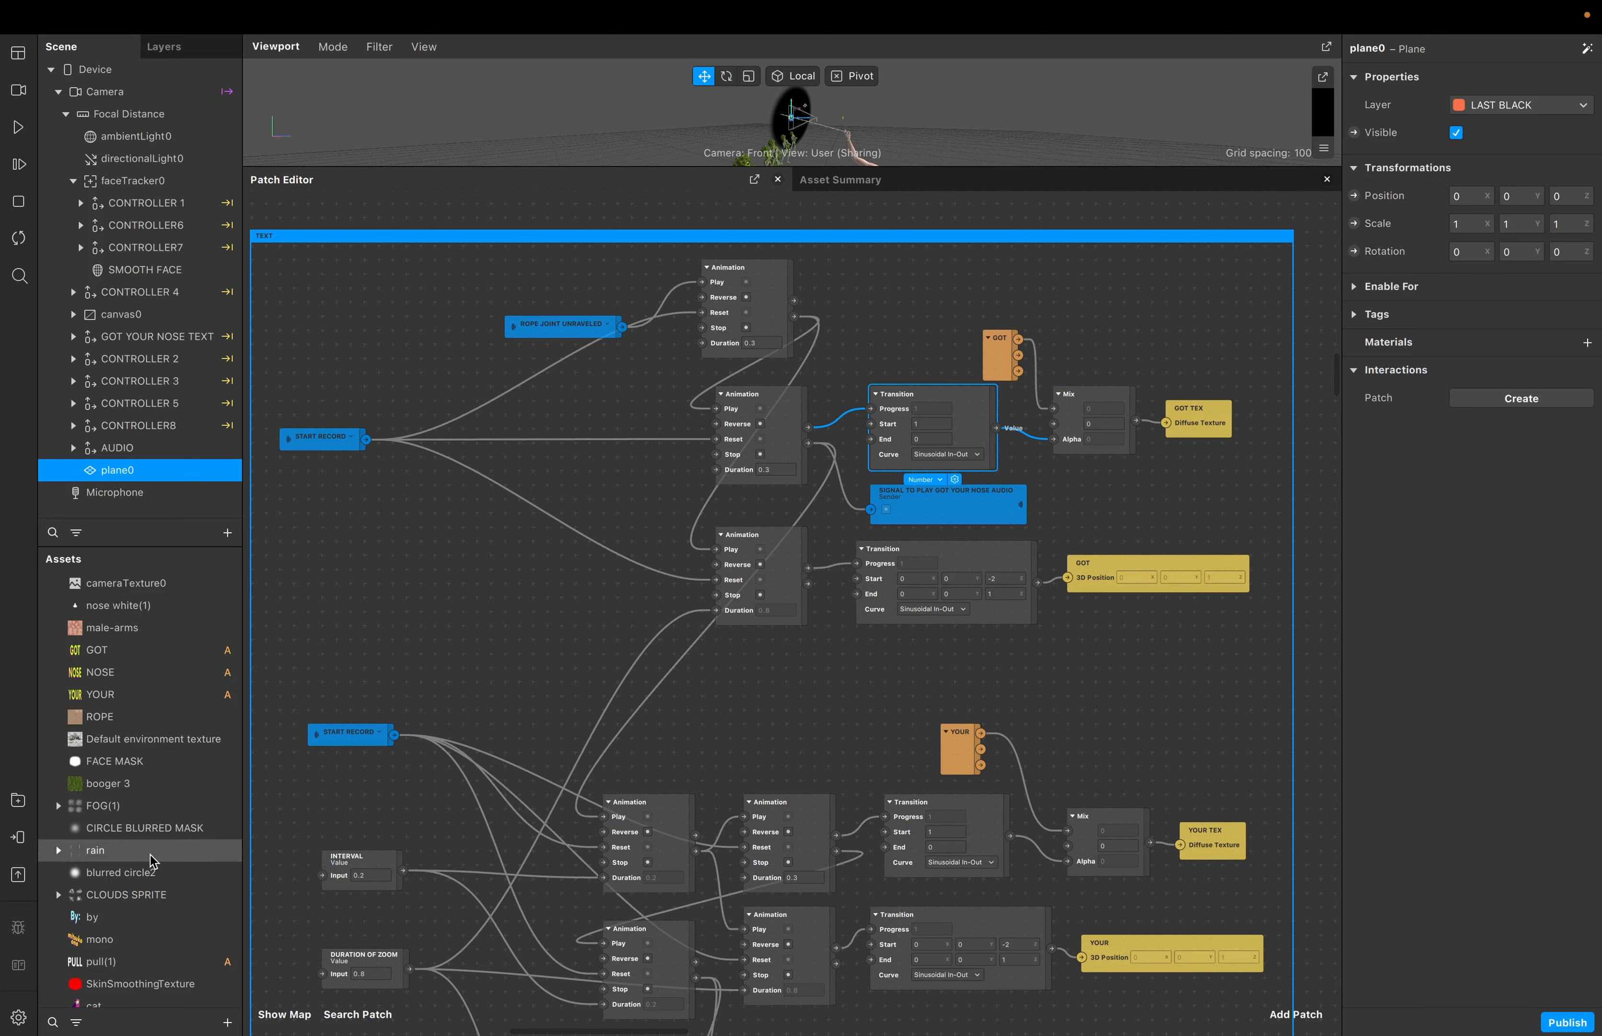
Find the GOT YOUR NOSE.m4a audio file among the project assets
scroll(153, 861, down, 5)
scroll(153, 860, down, 3)
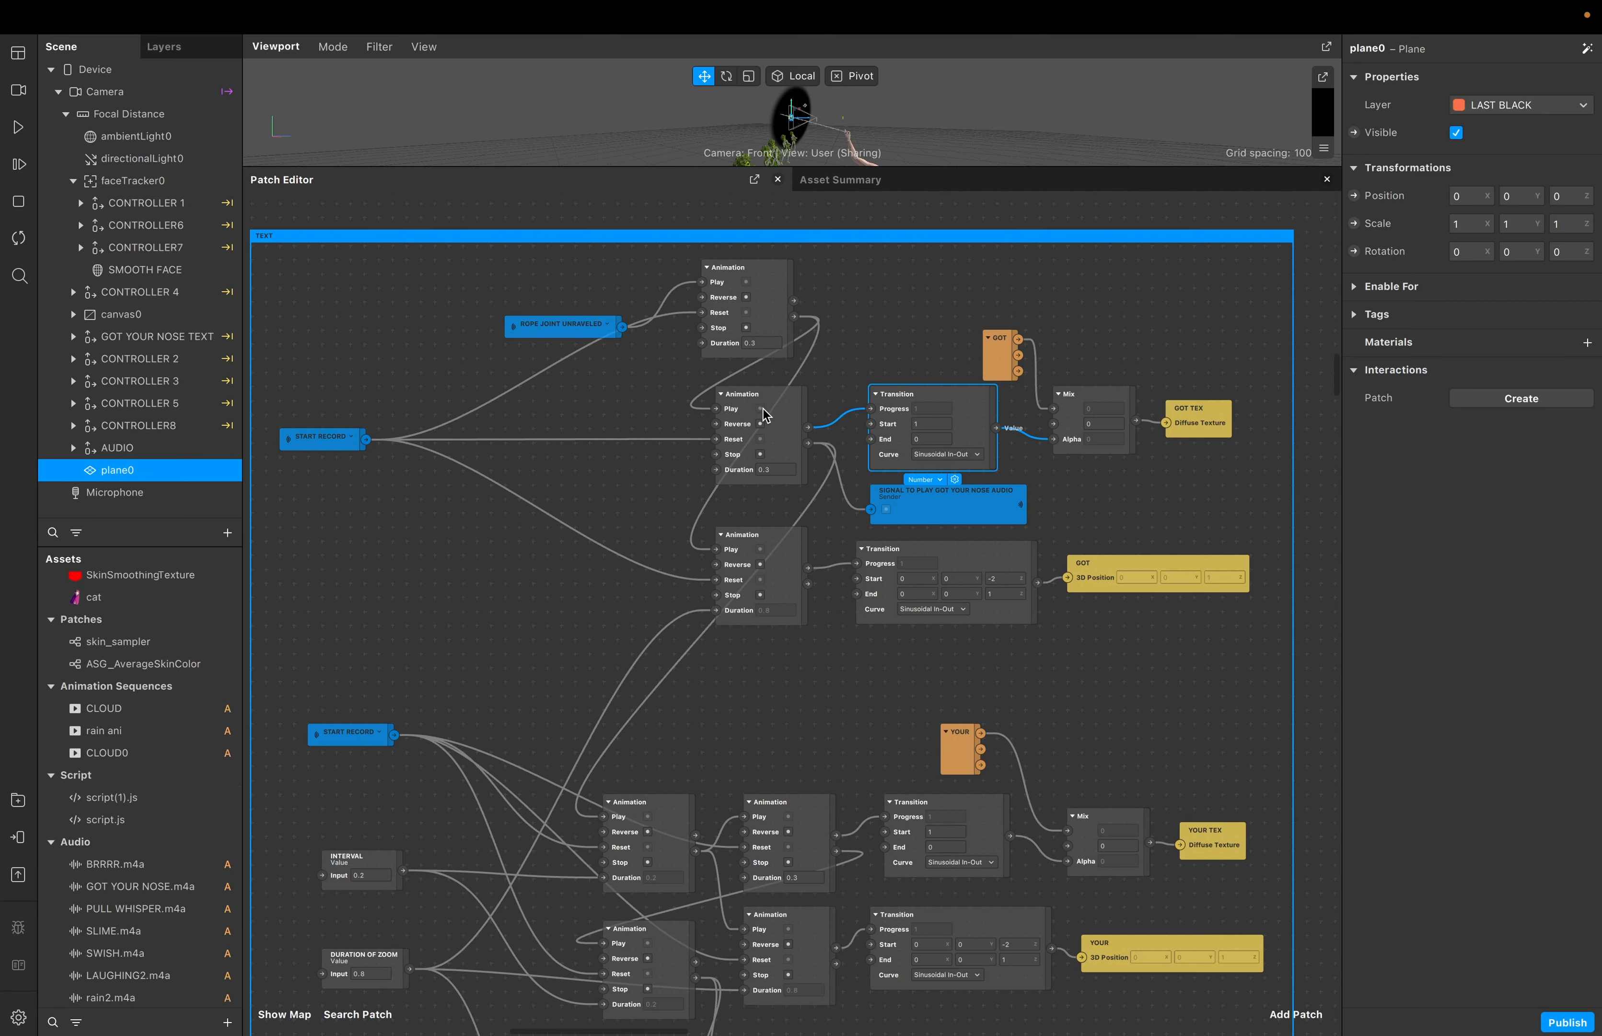
scroll(1044, 517, down, 1)
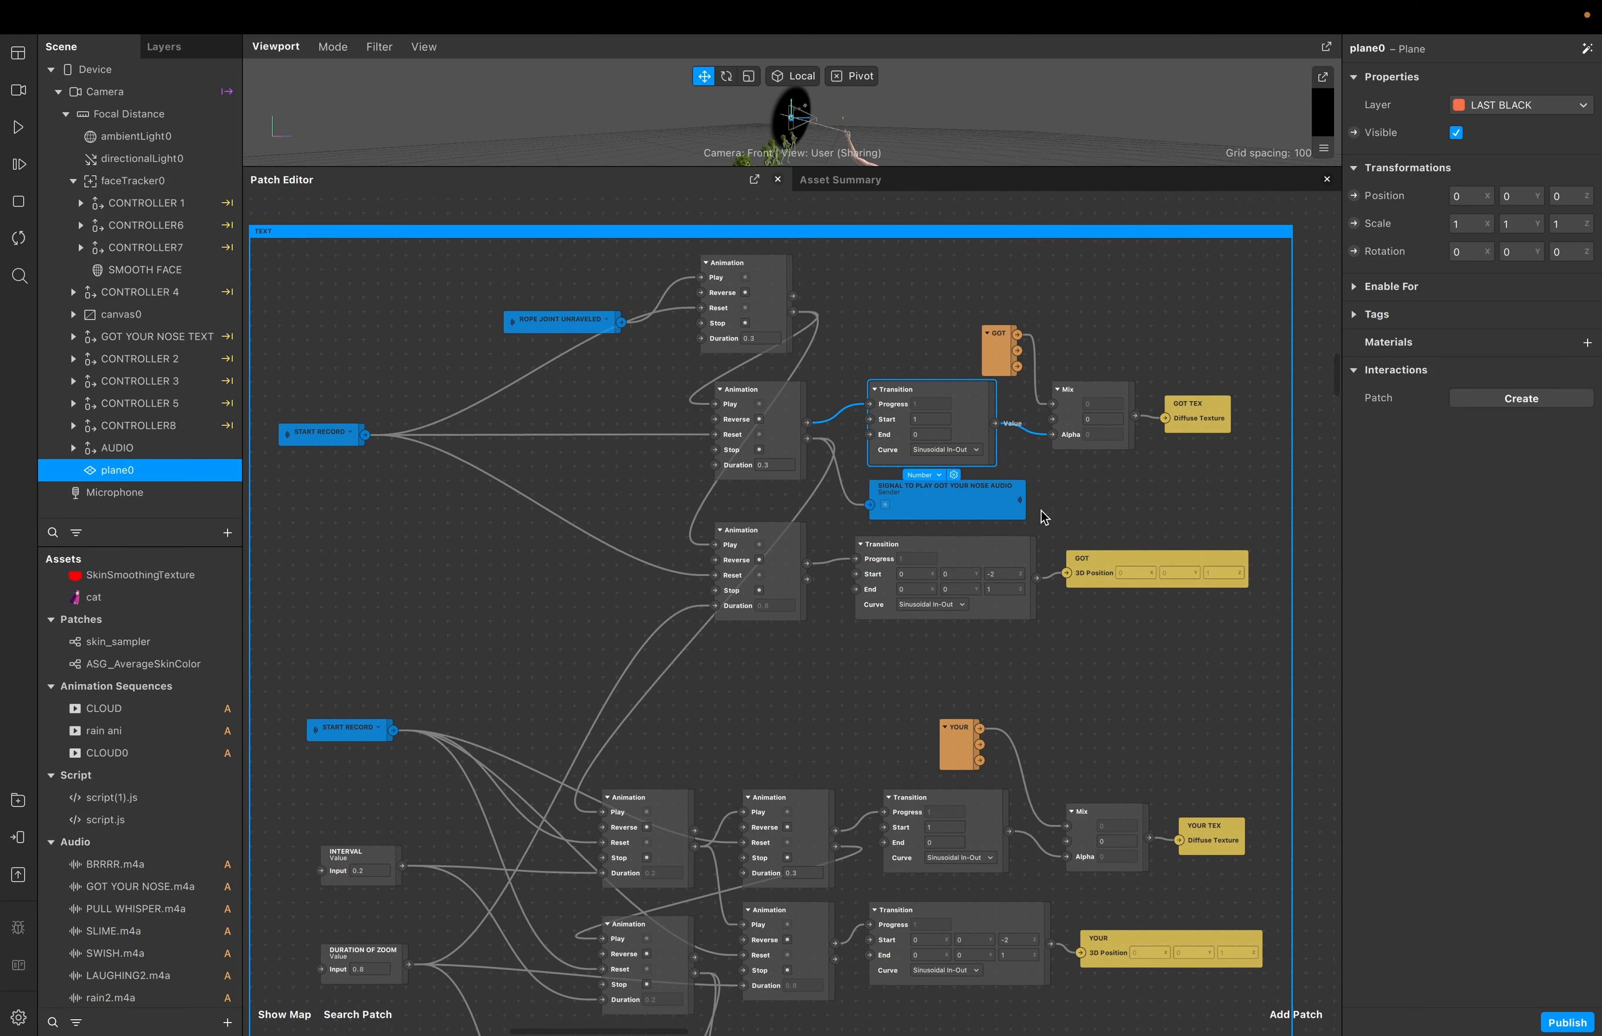
Move the ROPE JOINT UNRAVELED receiver level with the first Animation's Play input and nudge the second Animation patch toward its inputs
scroll(1009, 498, left, 2)
scroll(976, 476, up, 2)
click(615, 312)
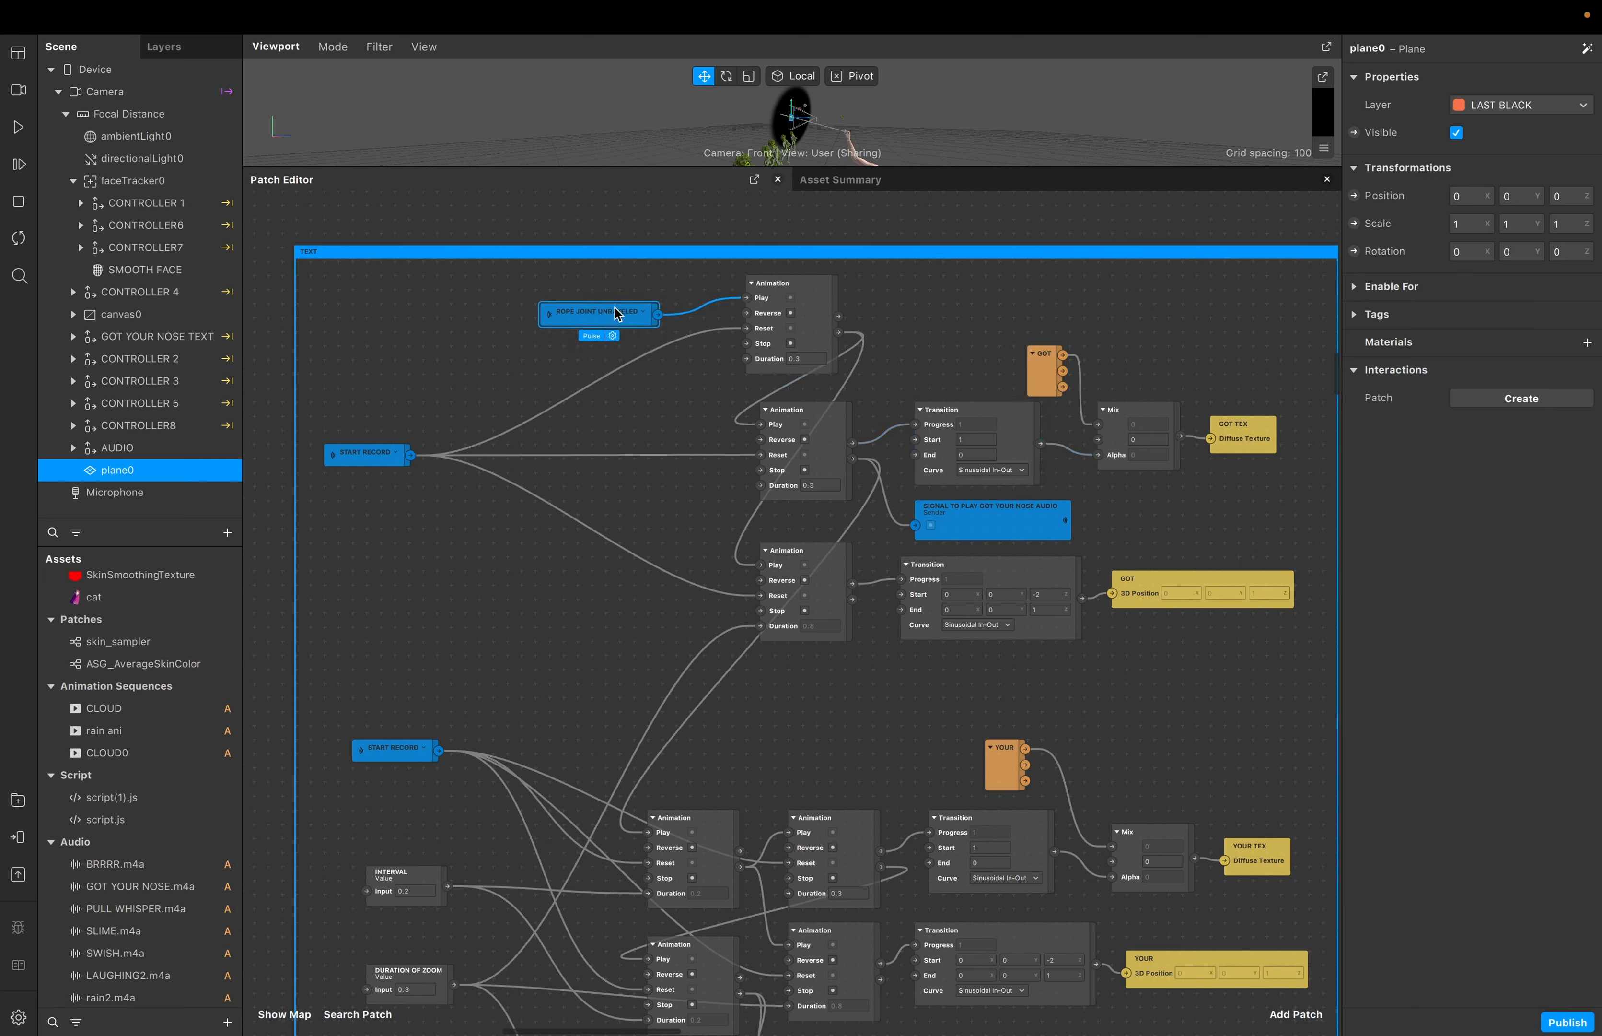
drag(614, 311, 624, 297)
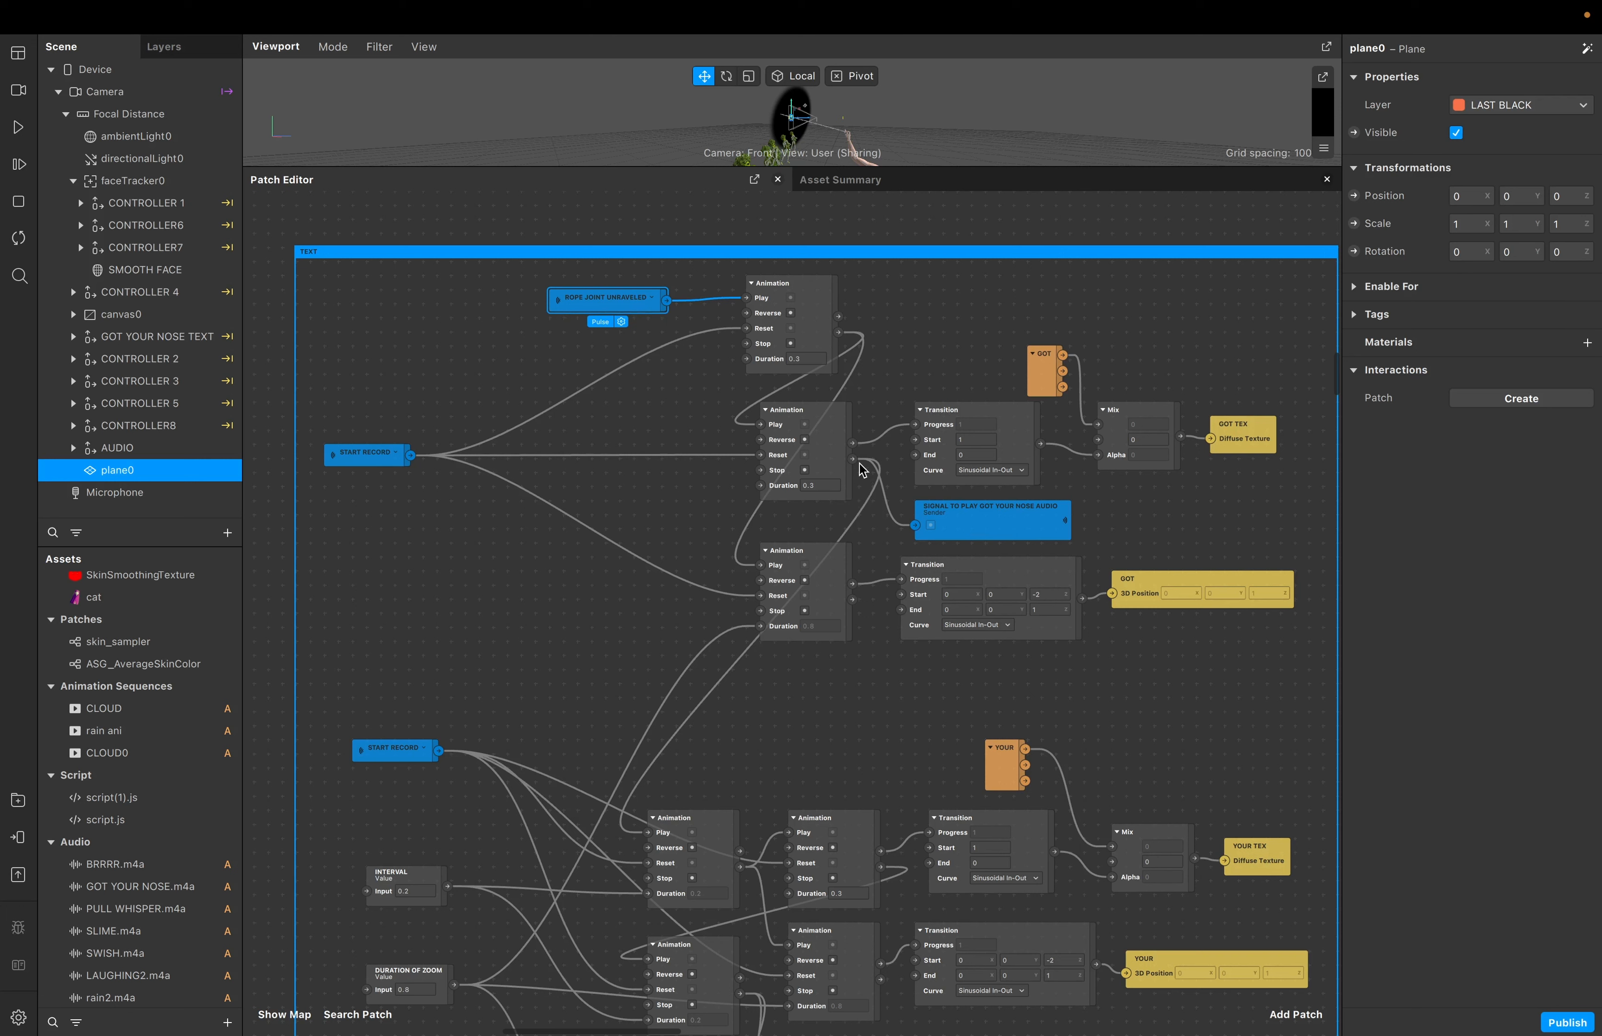
drag(820, 453, 805, 450)
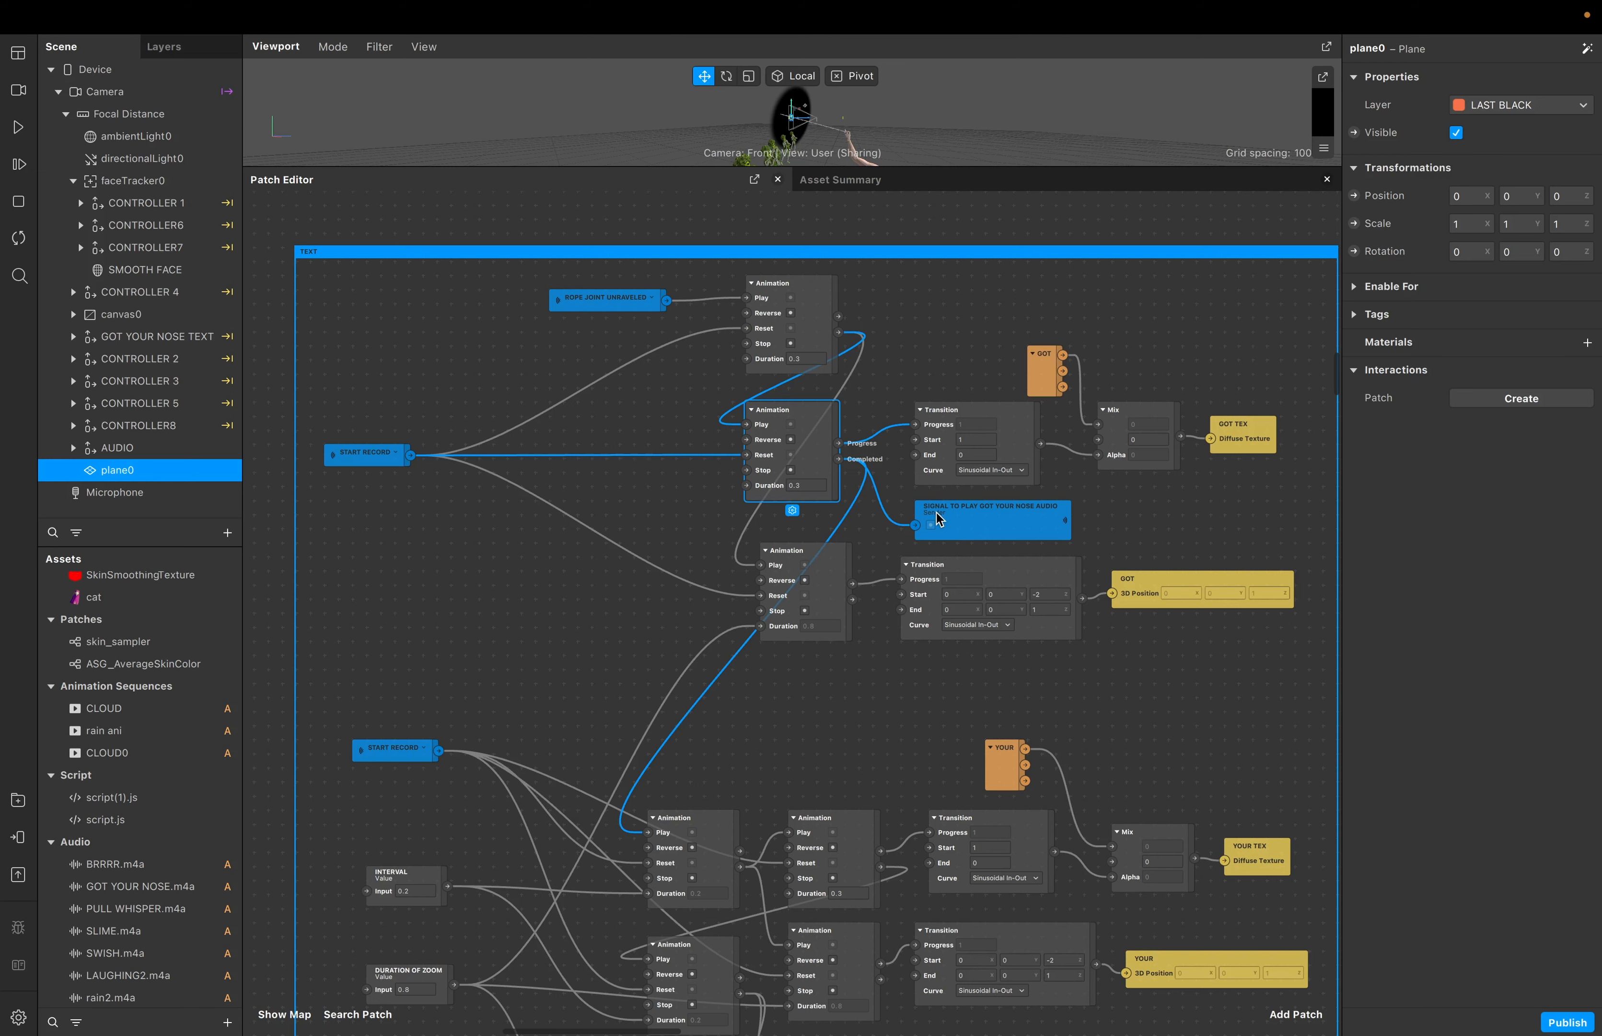
Examine the GOT YOUR NOSE AUDIO group beside the TEXT group and the overall layout of the neighbouring patch groups
scroll(1110, 538, up, 5)
scroll(1110, 537, right, 5)
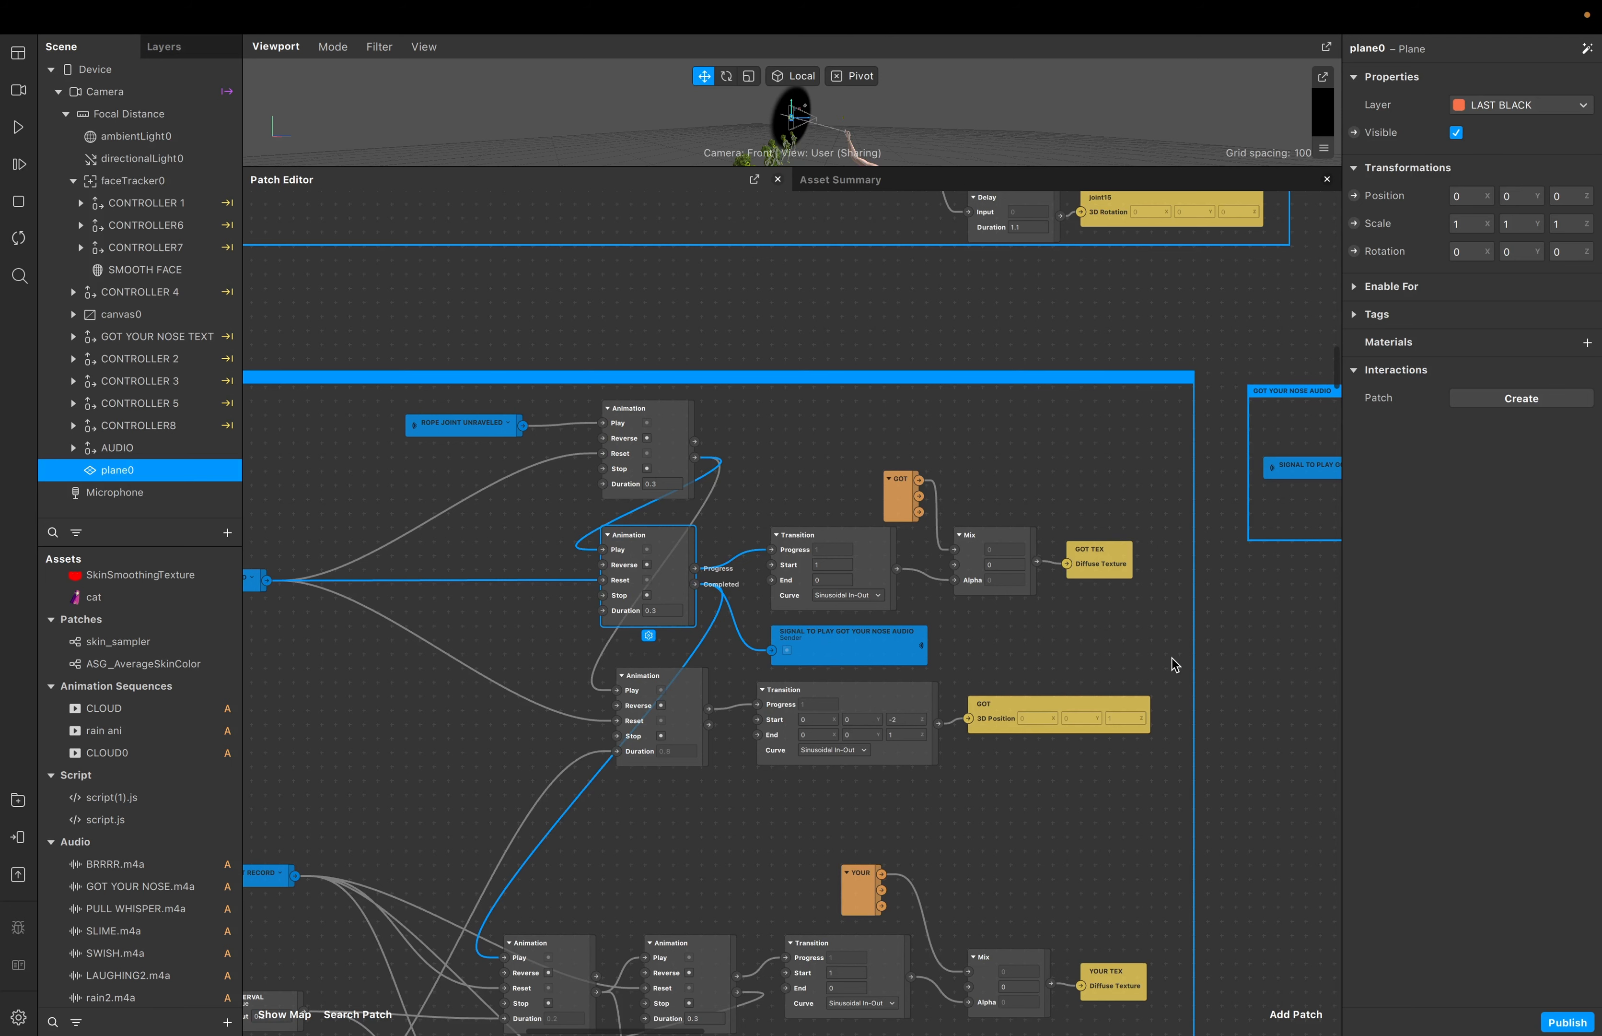
scroll(1171, 657, down, 10)
scroll(1171, 660, right, 5)
scroll(1115, 525, up, 4)
scroll(1115, 524, right, 10)
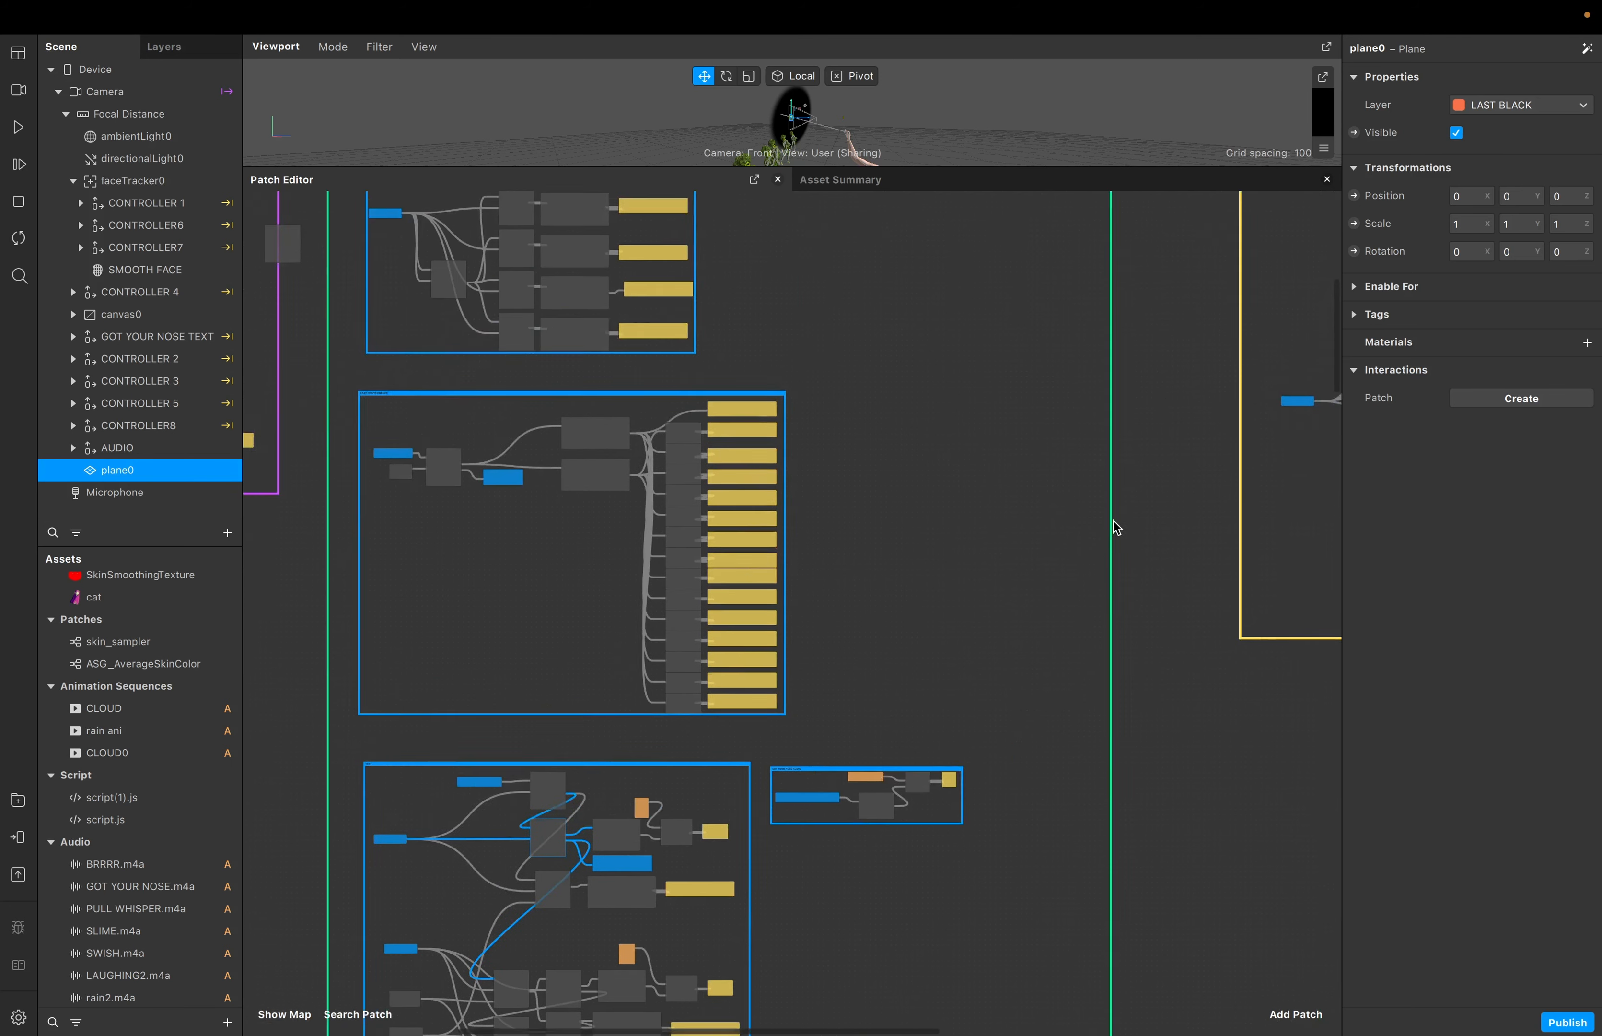
scroll(1183, 418, left, 15)
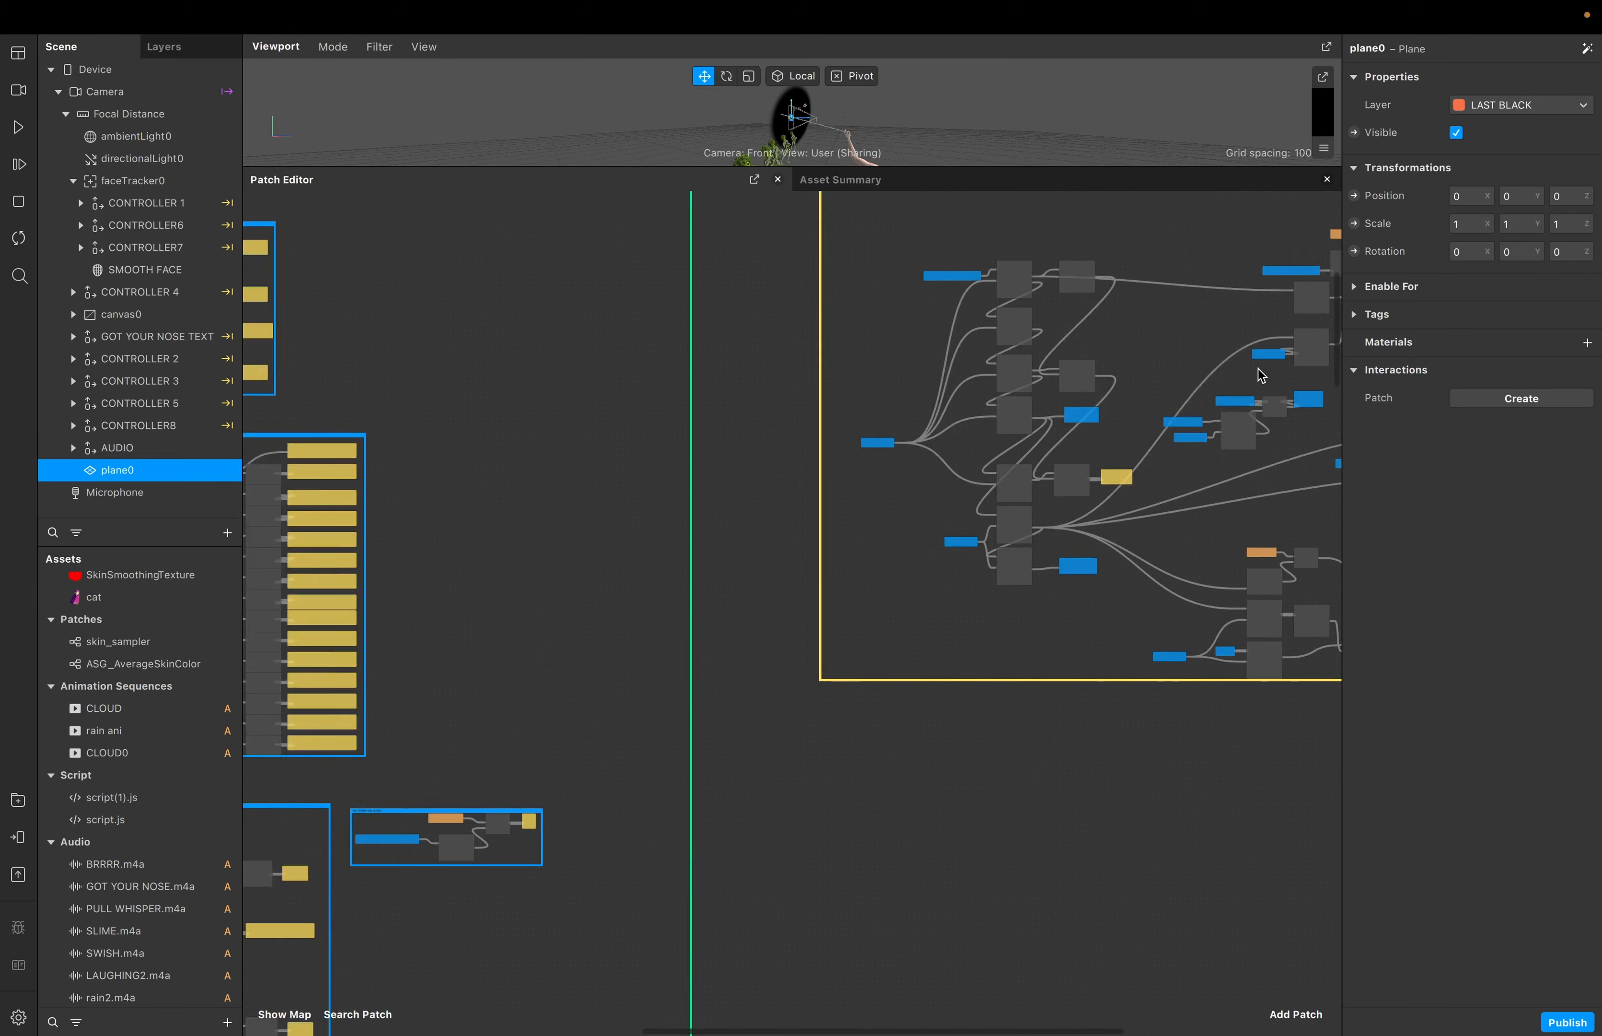
scroll(851, 686, down, 4)
scroll(865, 696, down, 3)
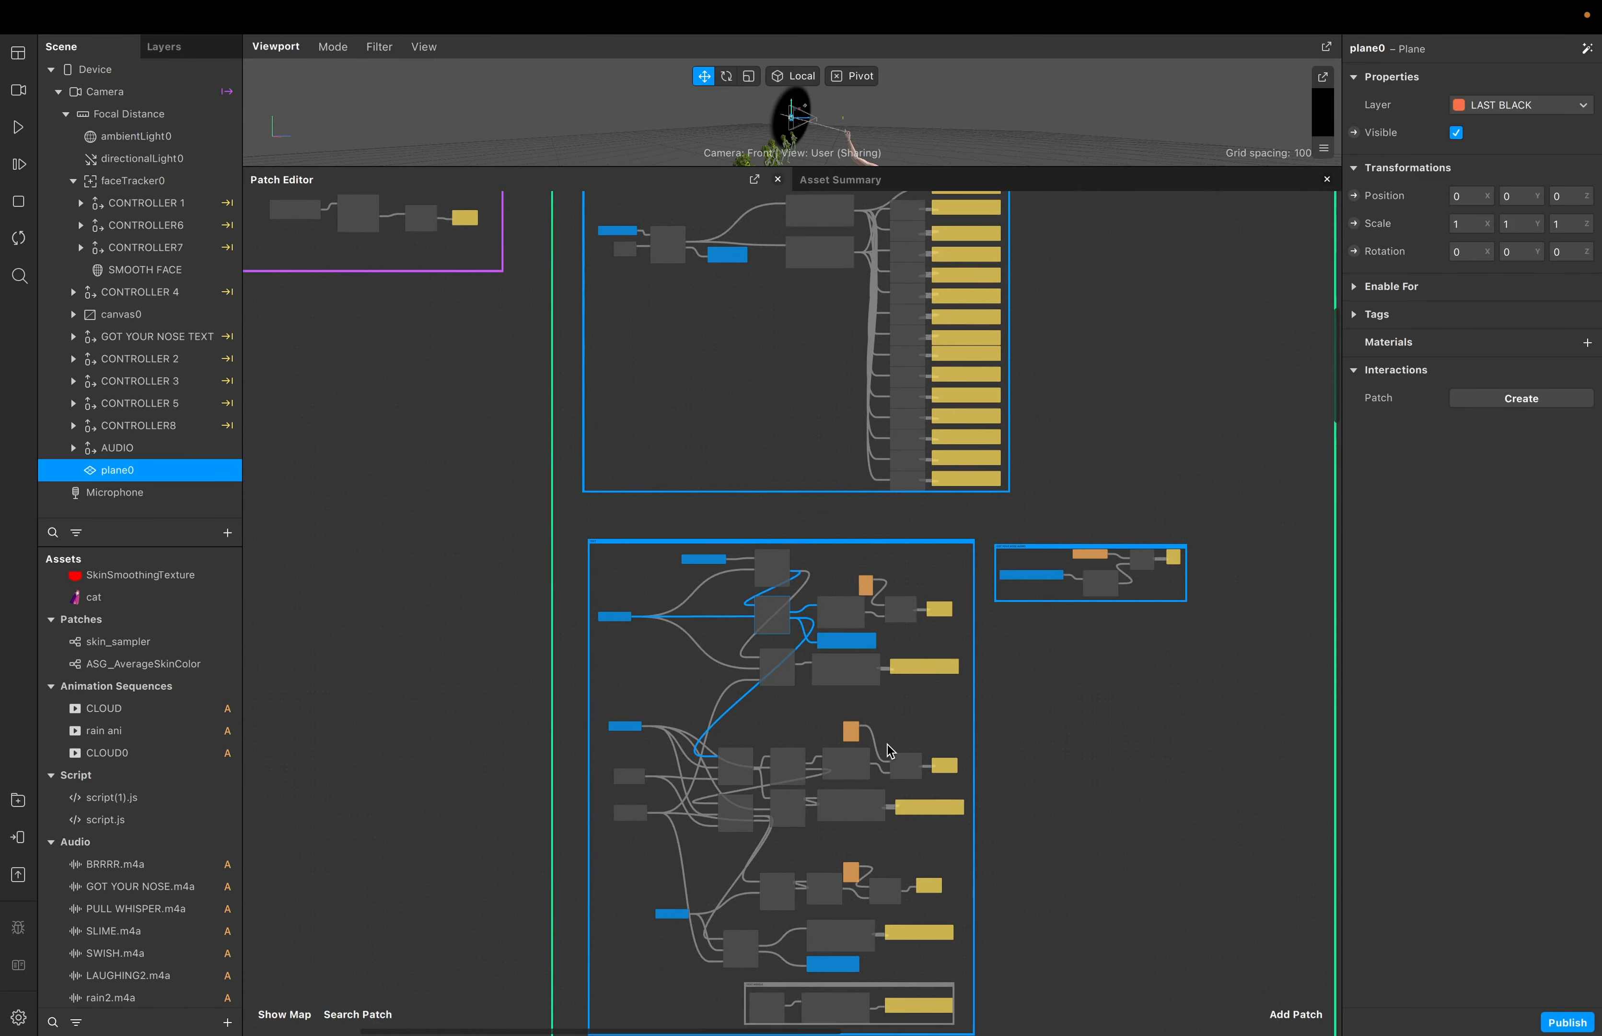
Examine the YOUR and NOSE text animations, the GOT YOUR NOSE TEXT COMPLETED sender and the text wiggle loop in the TEXT group
scroll(887, 744, up, 6)
scroll(887, 743, down, 5)
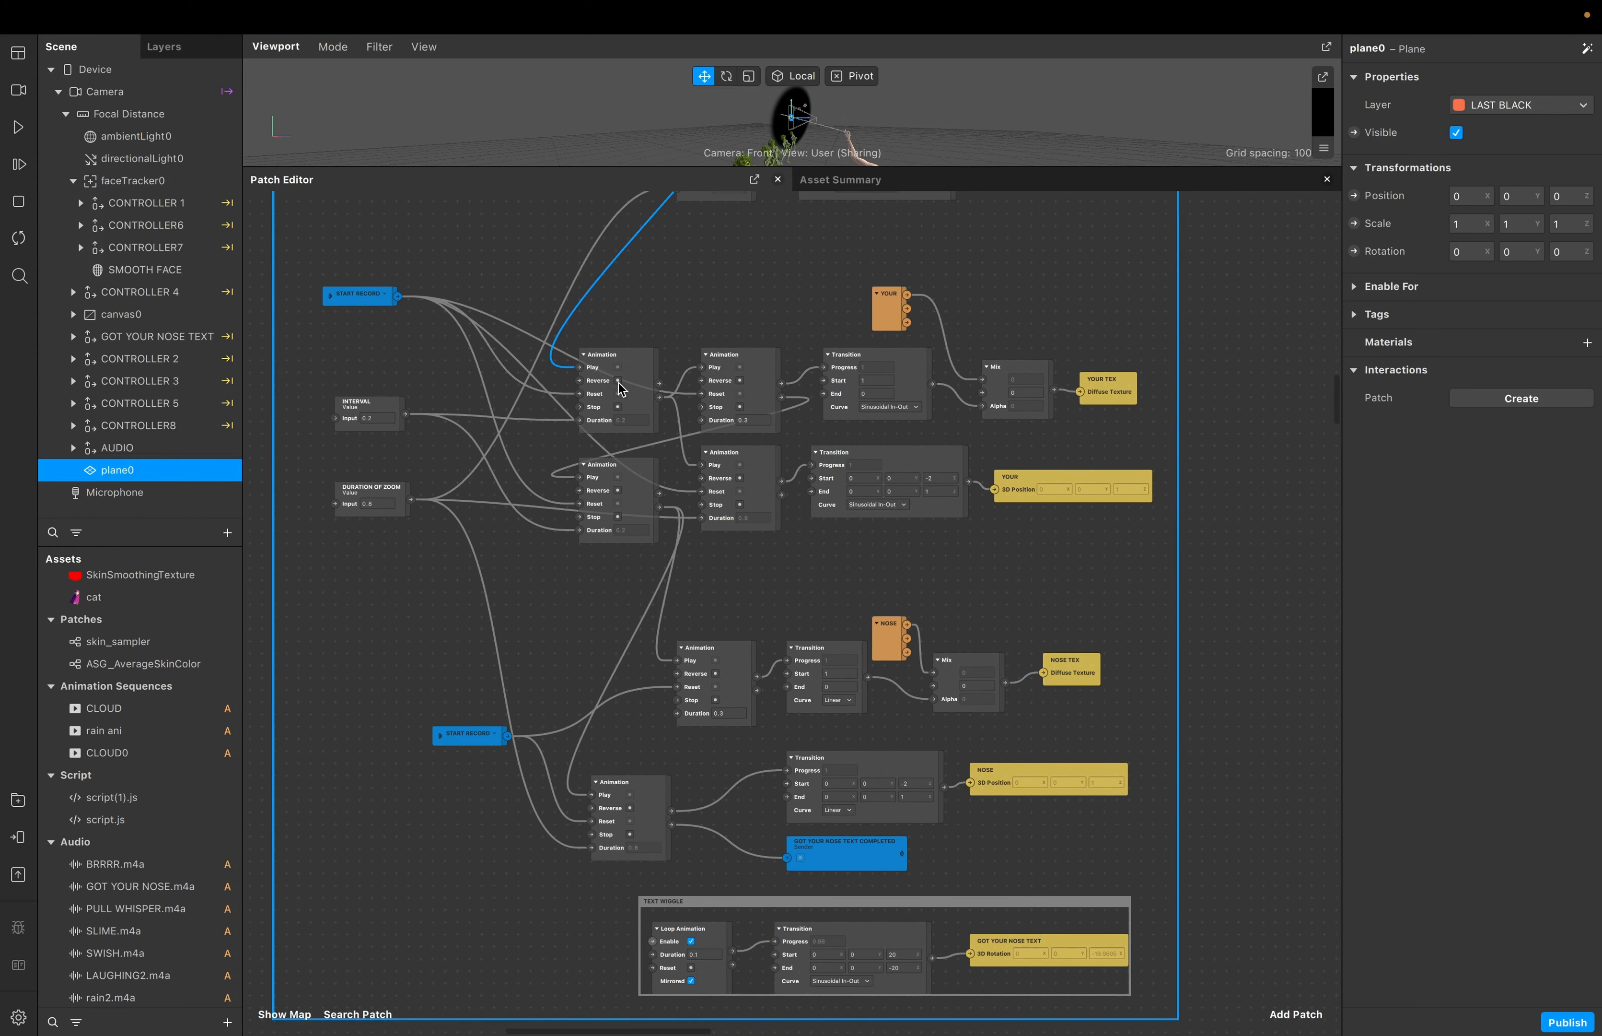
scroll(927, 478, down, 5)
scroll(927, 478, left, 2)
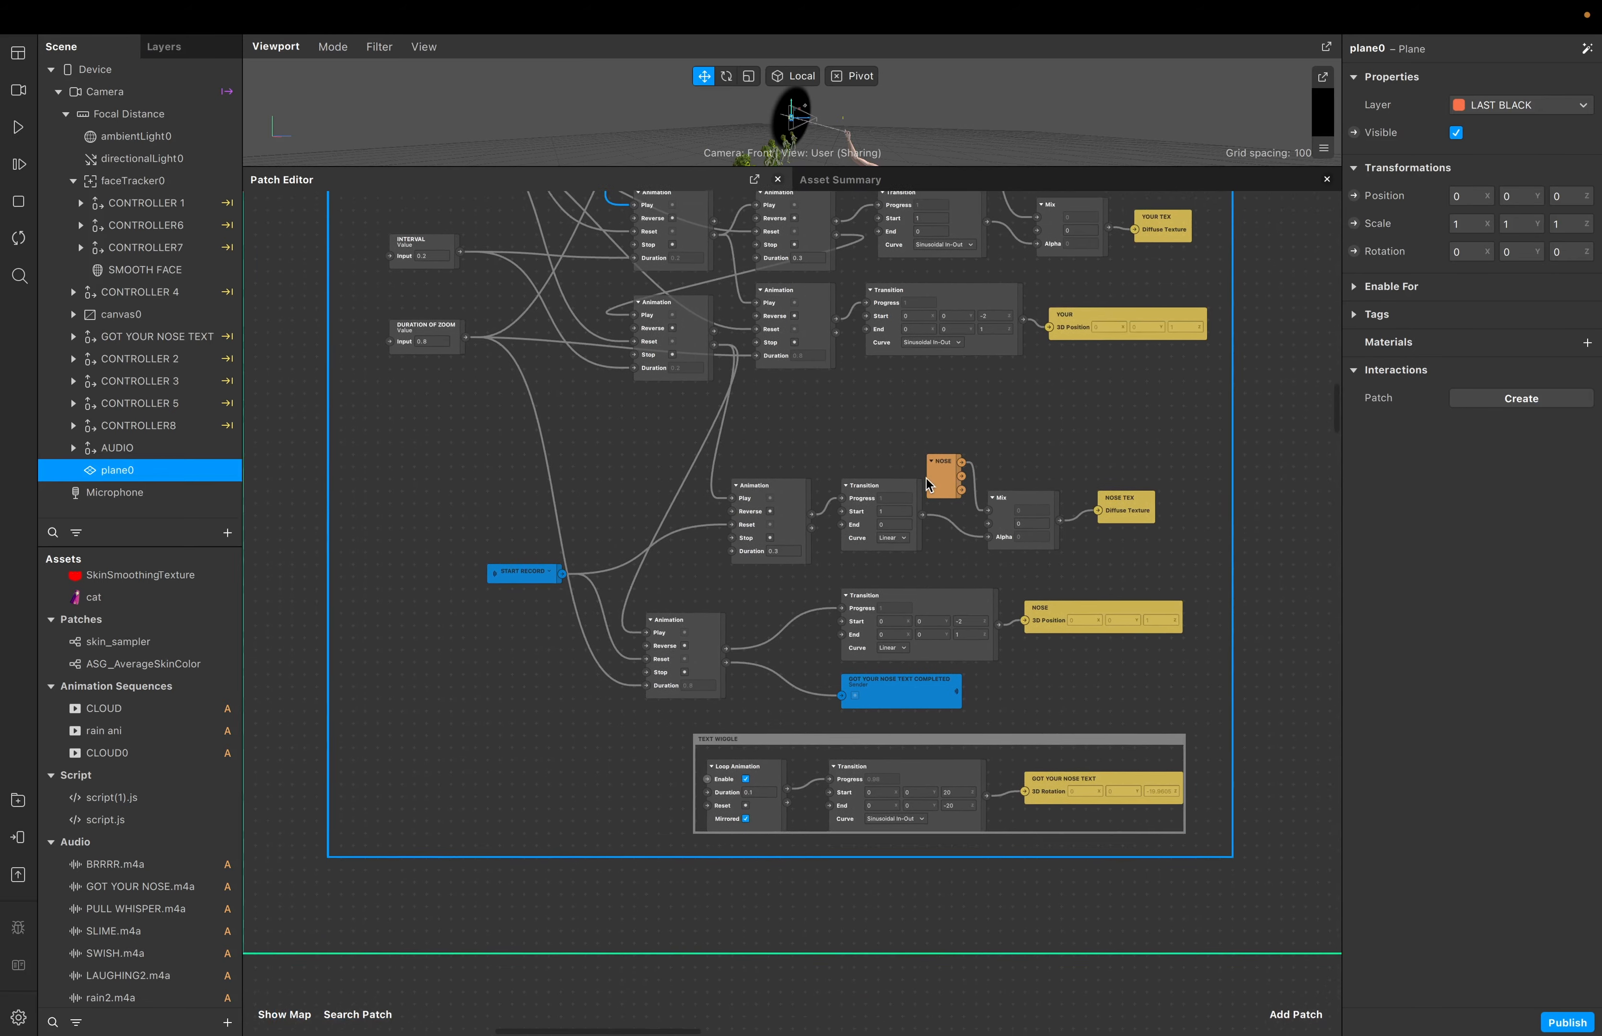
scroll(926, 478, up, 4)
scroll(926, 478, down, 1)
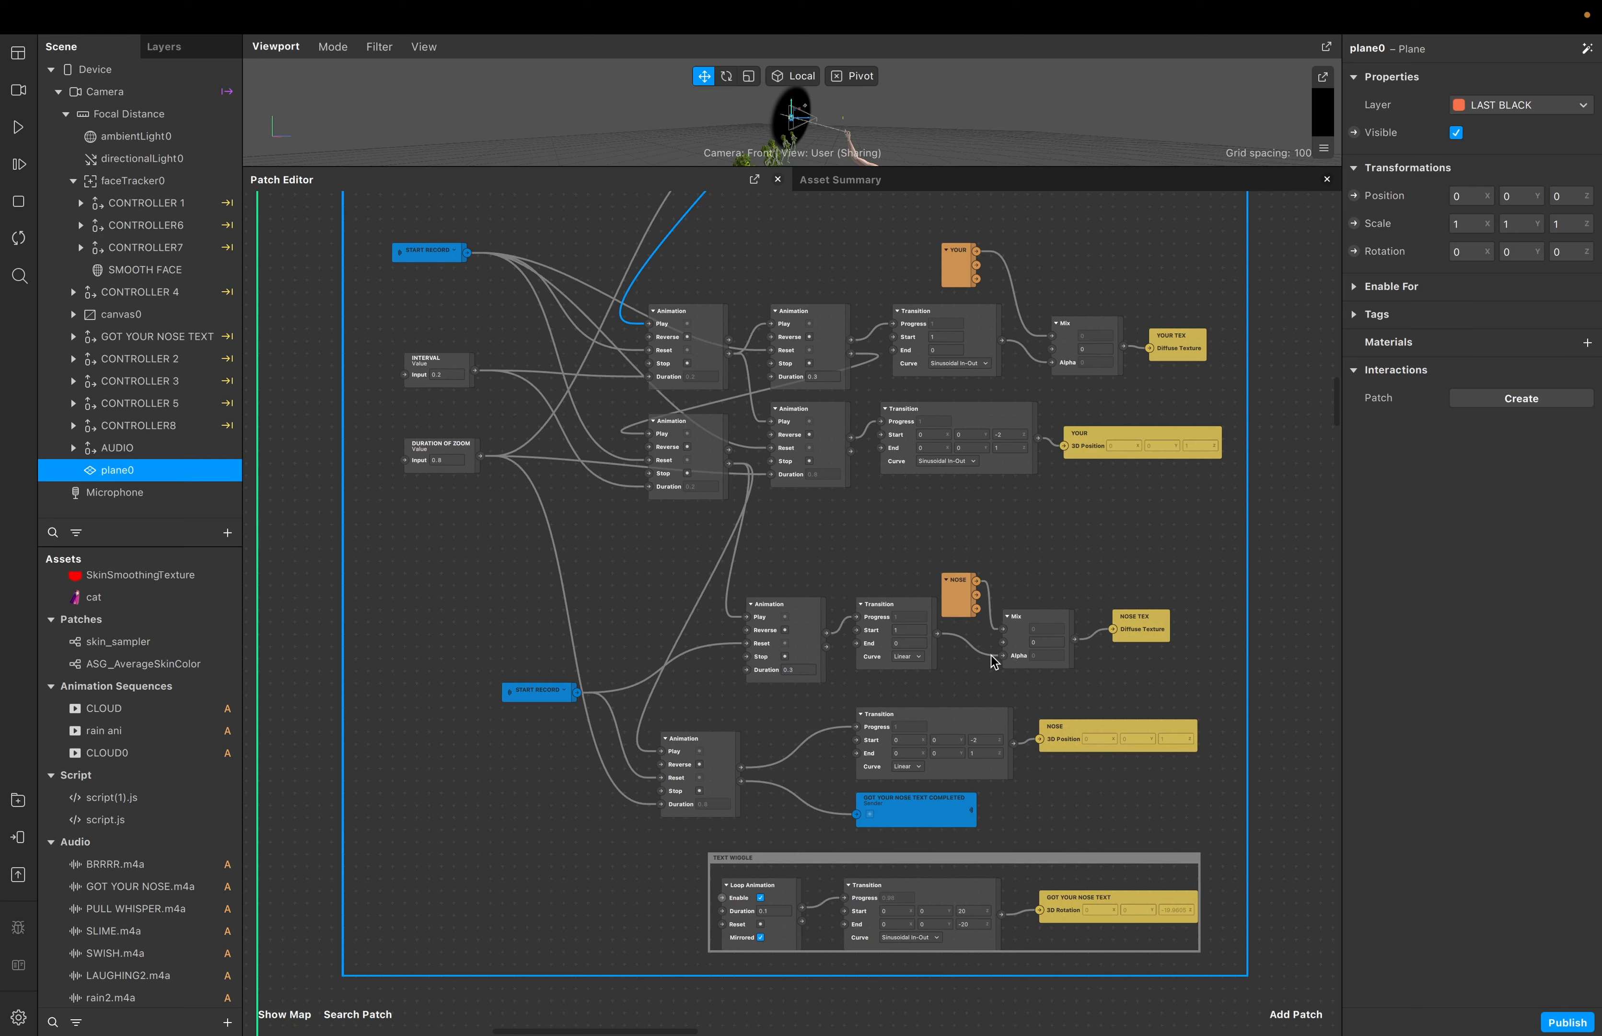
scroll(836, 584, down, 3)
scroll(837, 585, right, 3)
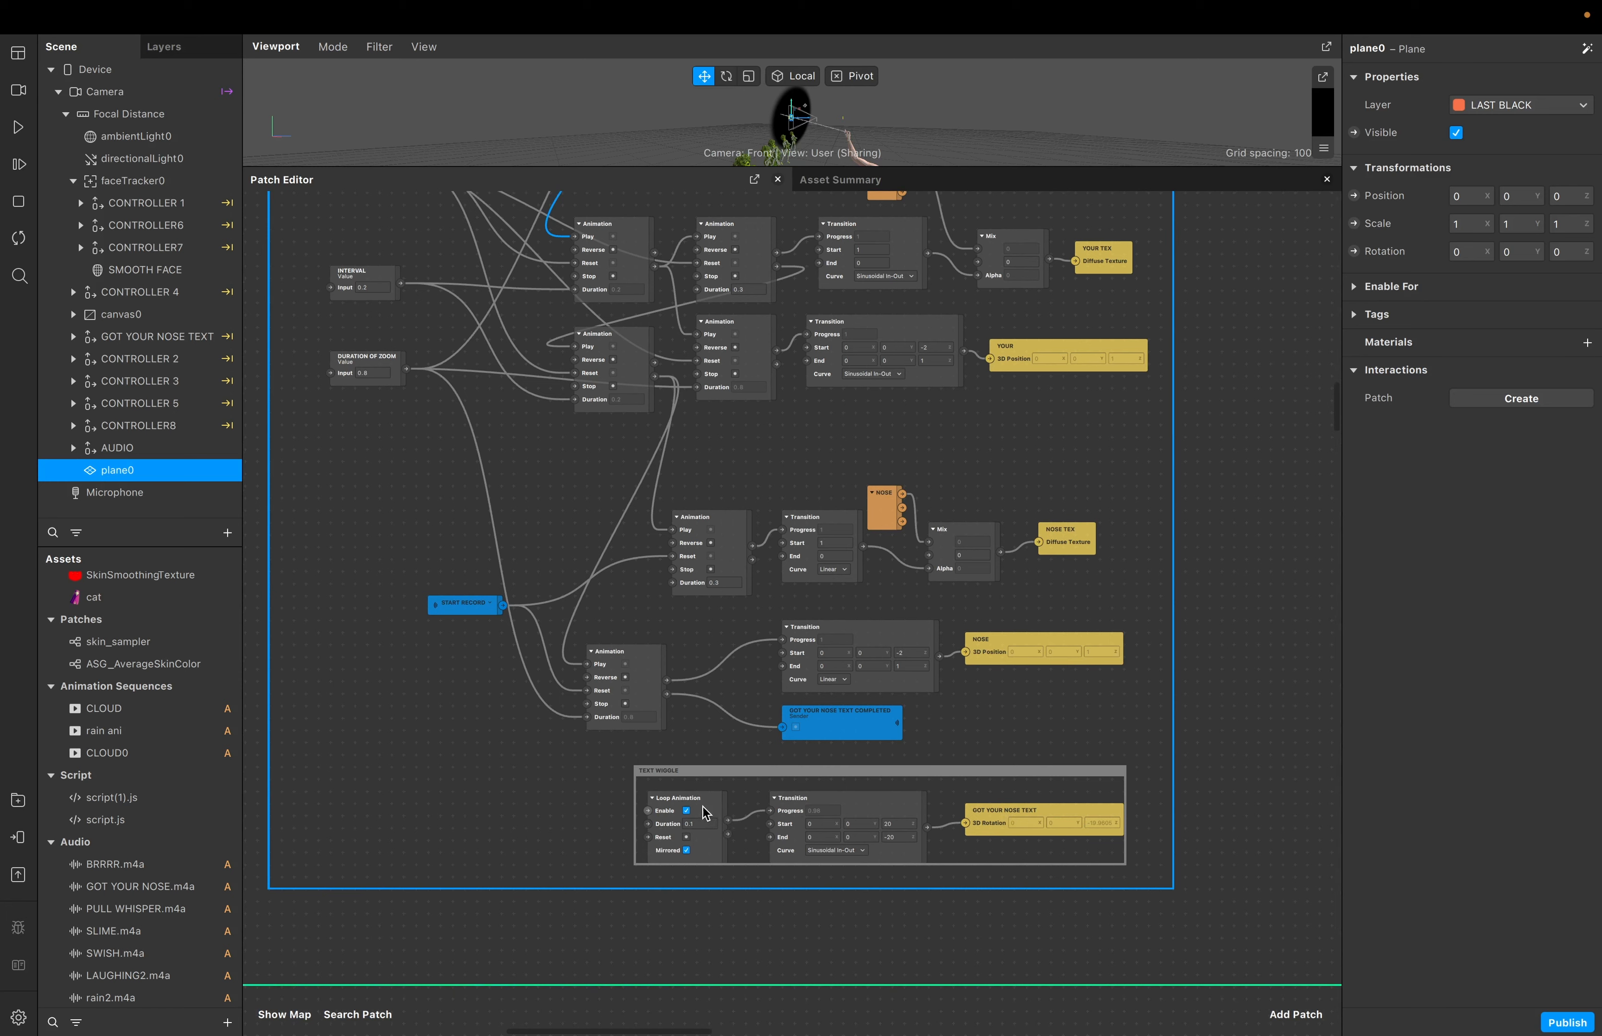
scroll(900, 786, left, 3)
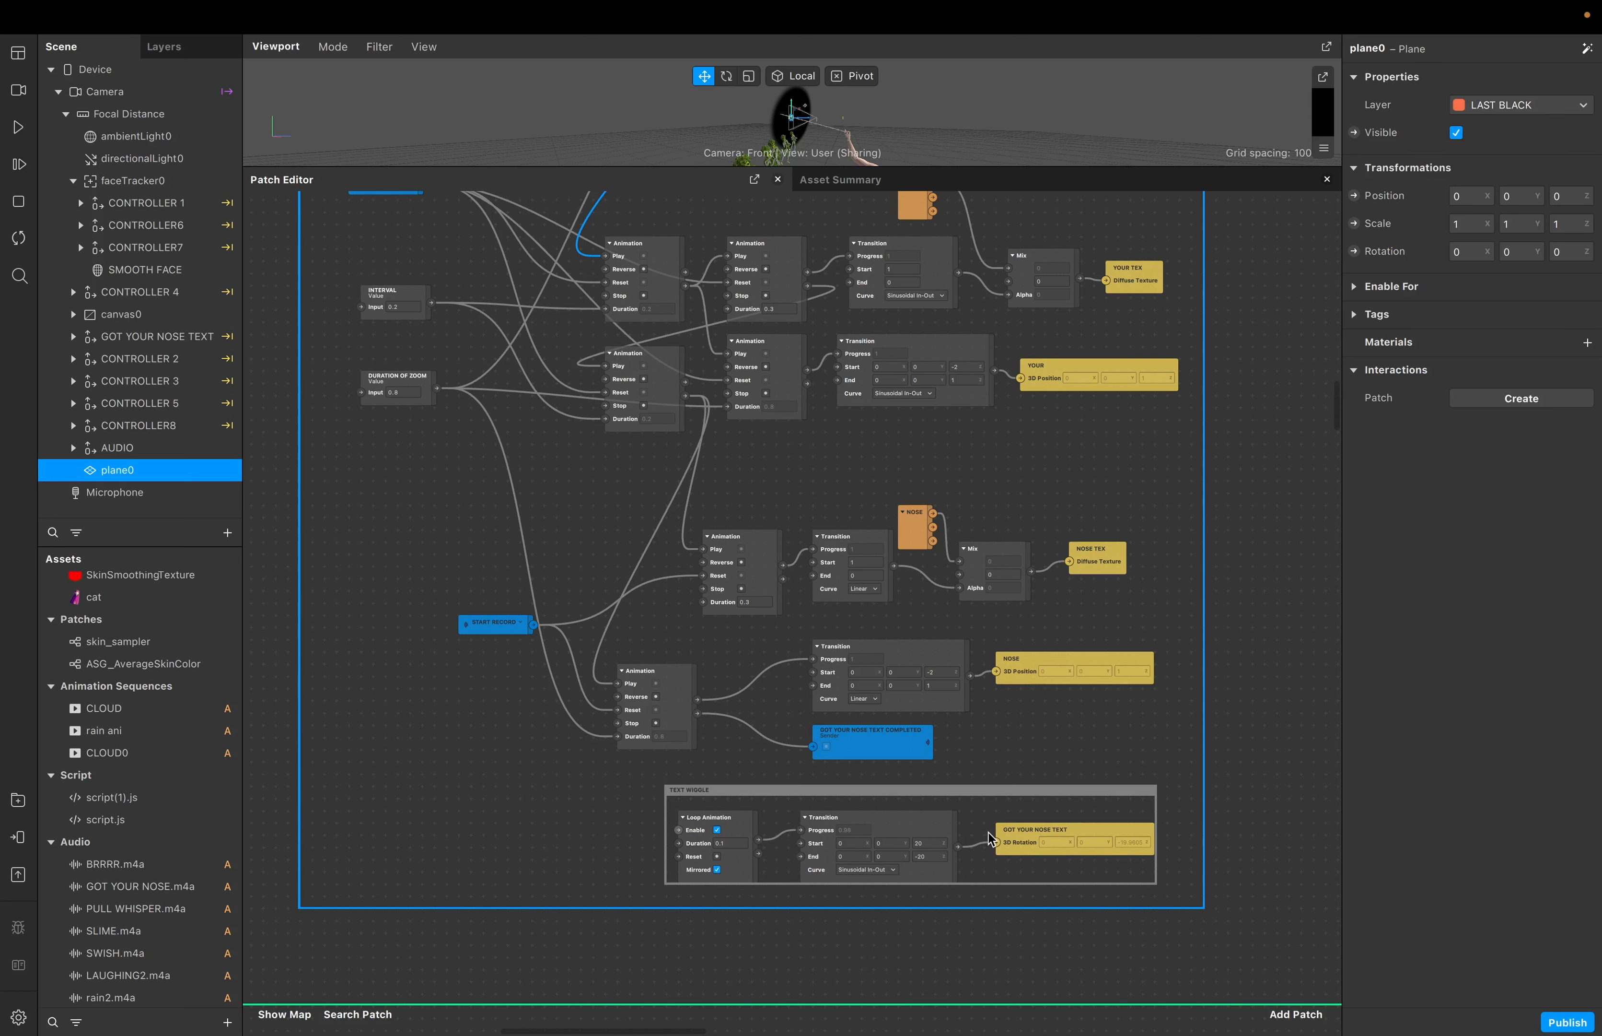
Go to BLACK CIRCLE WIPE TRANSITION in the 2 COLD DARK PLACE FREEZING BOOGER group and restart the effect from the beginning
scroll(948, 345, up, 10)
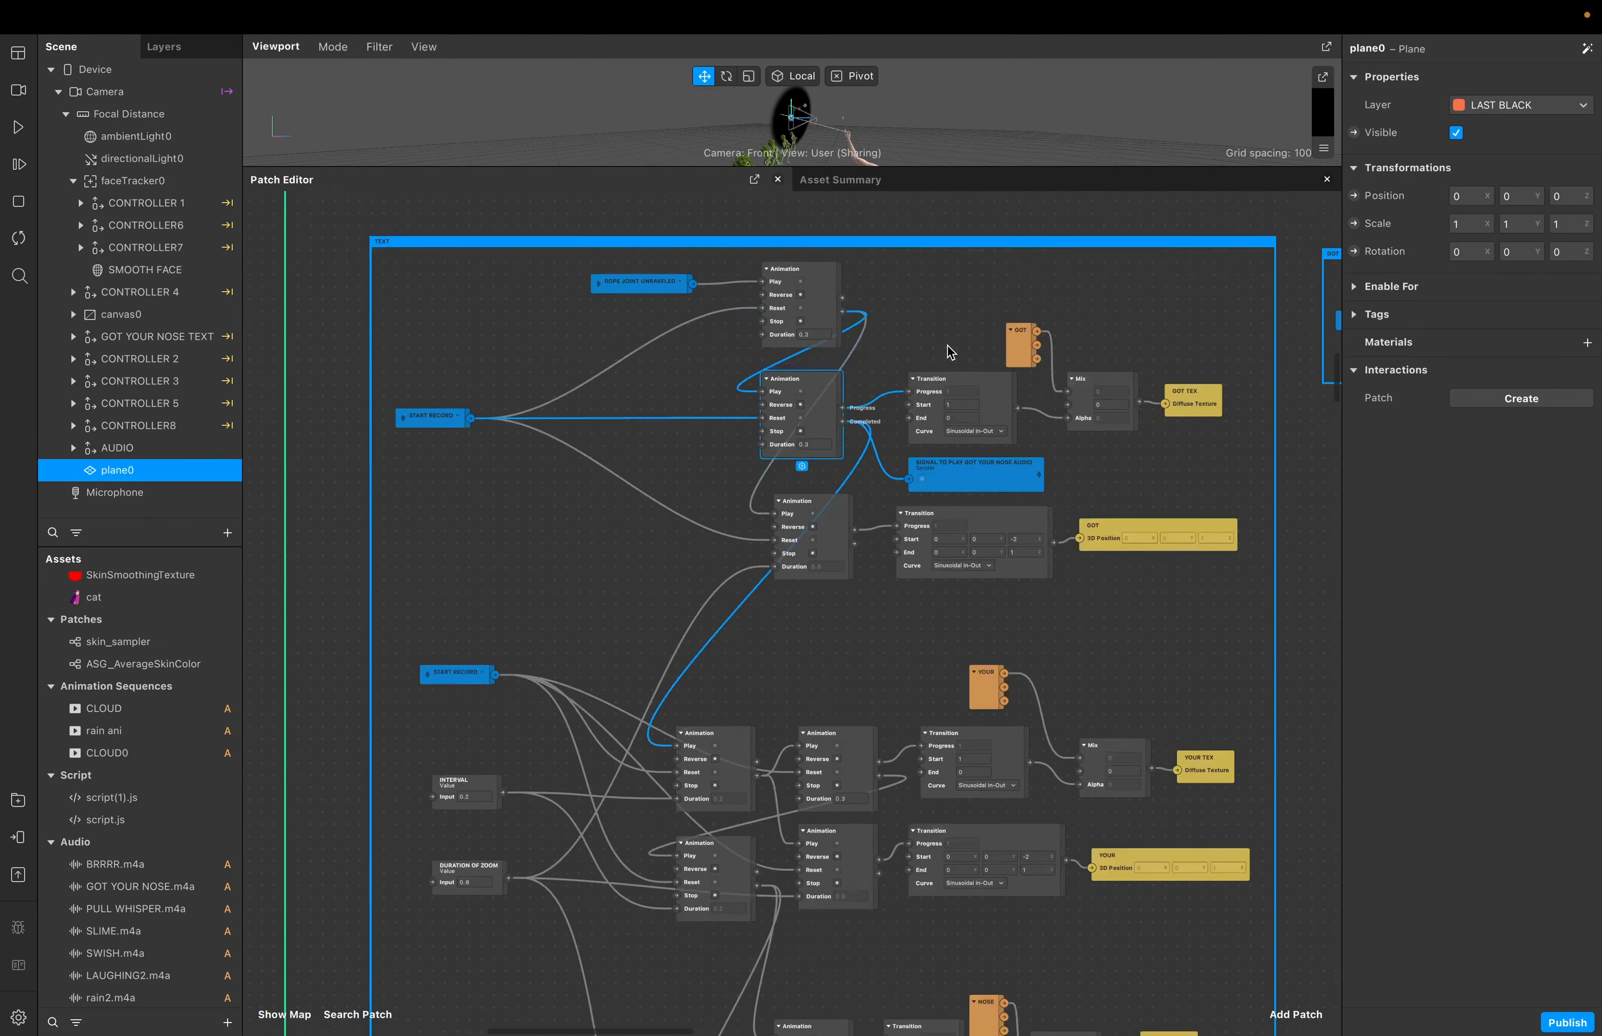
scroll(947, 345, up, 20)
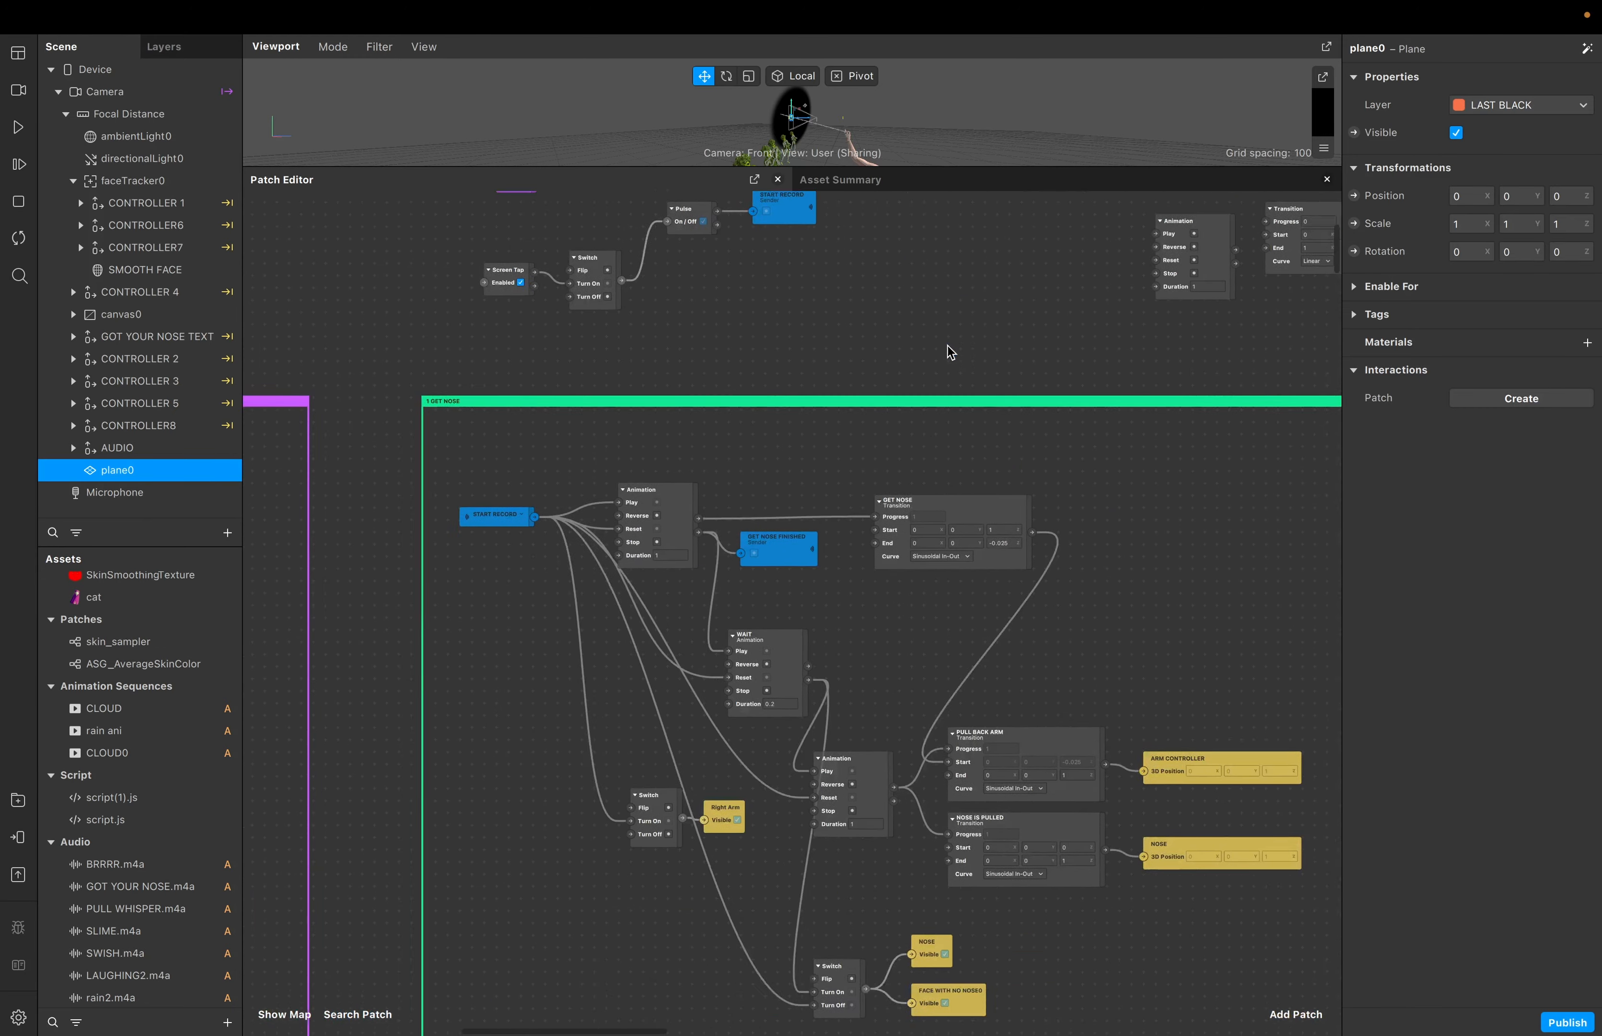
scroll(948, 345, right, 5)
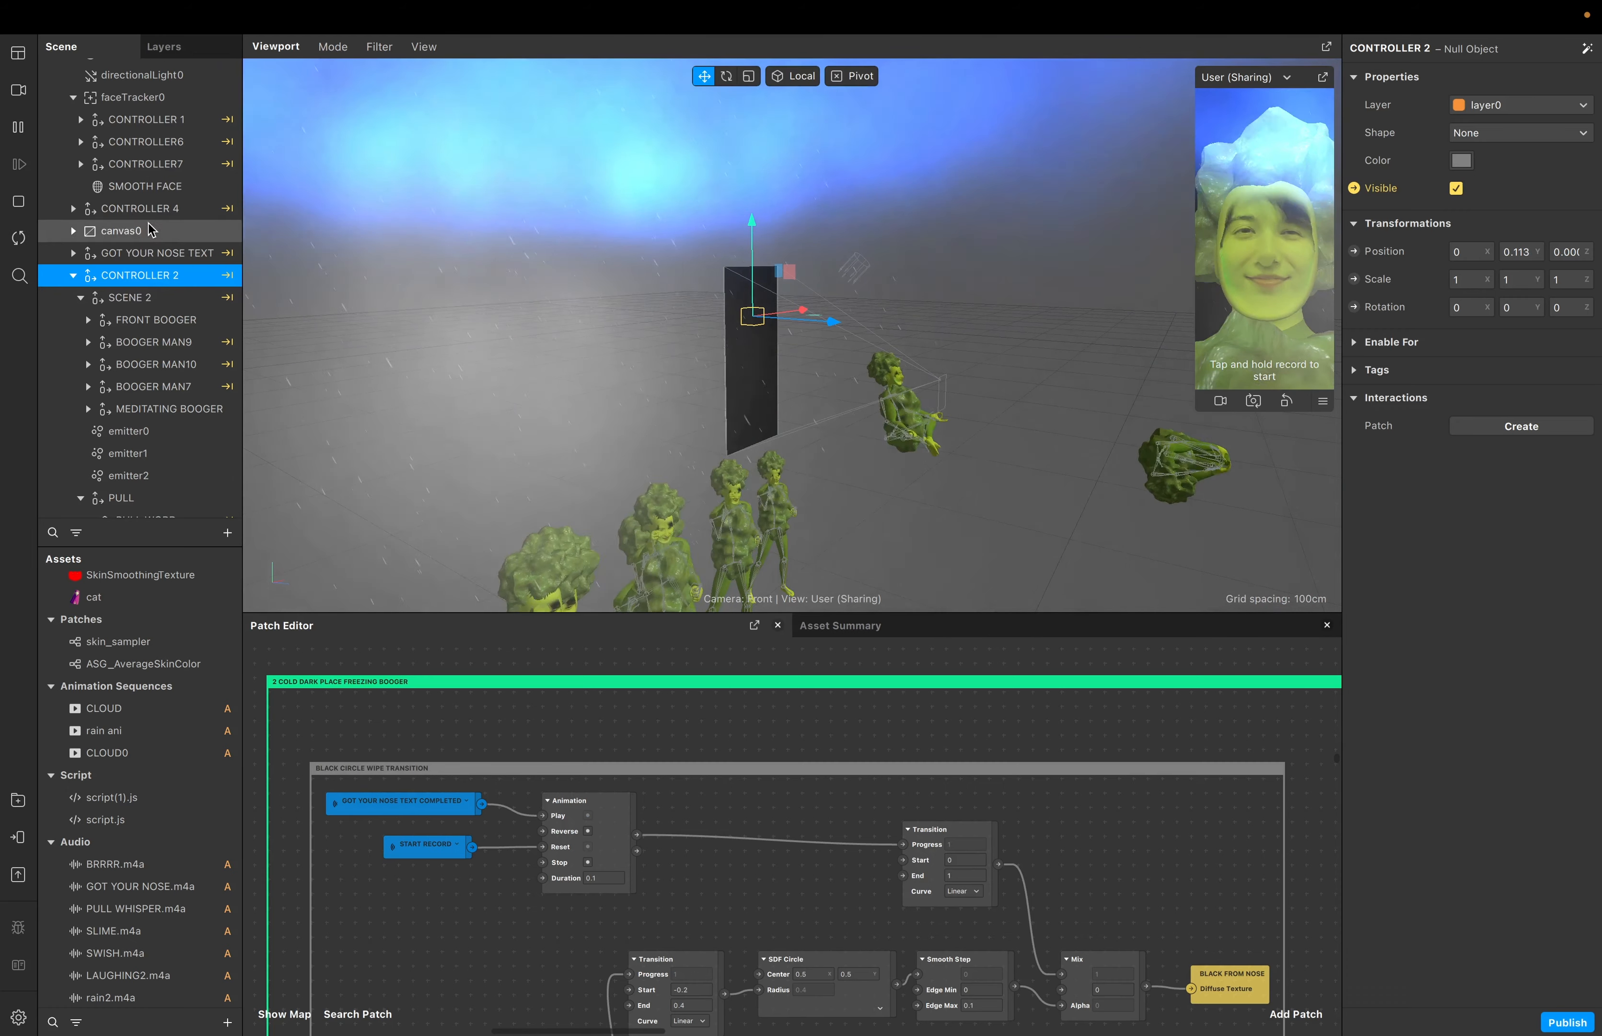
click(21, 242)
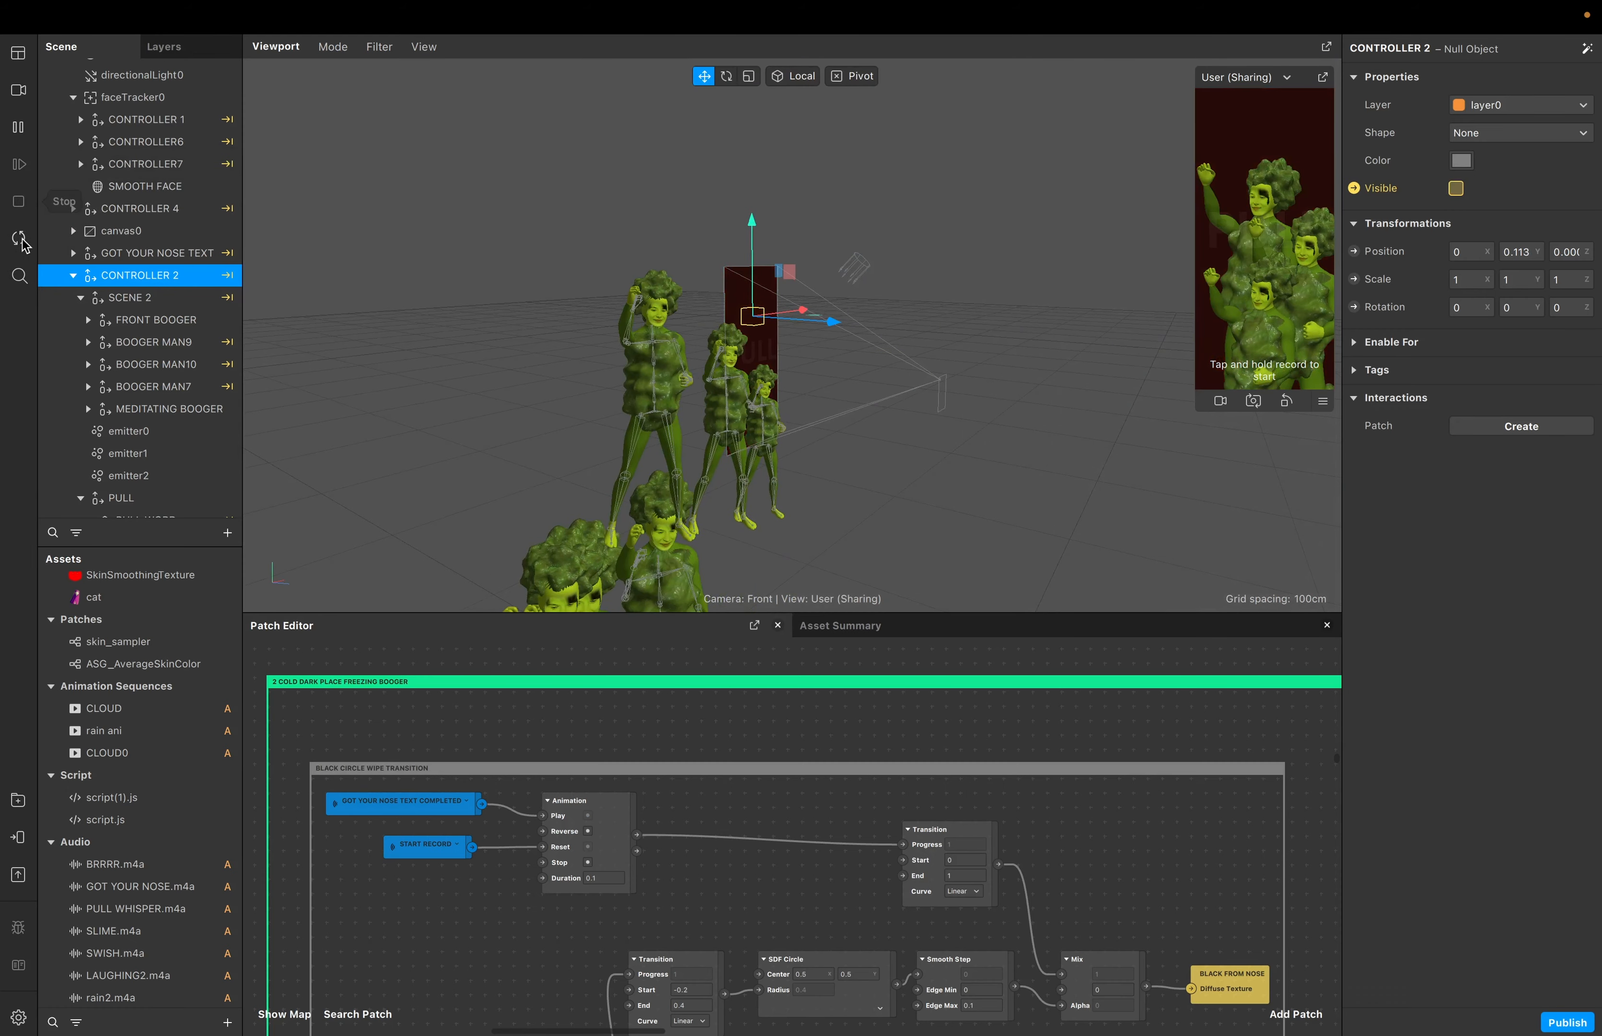
click(31, 132)
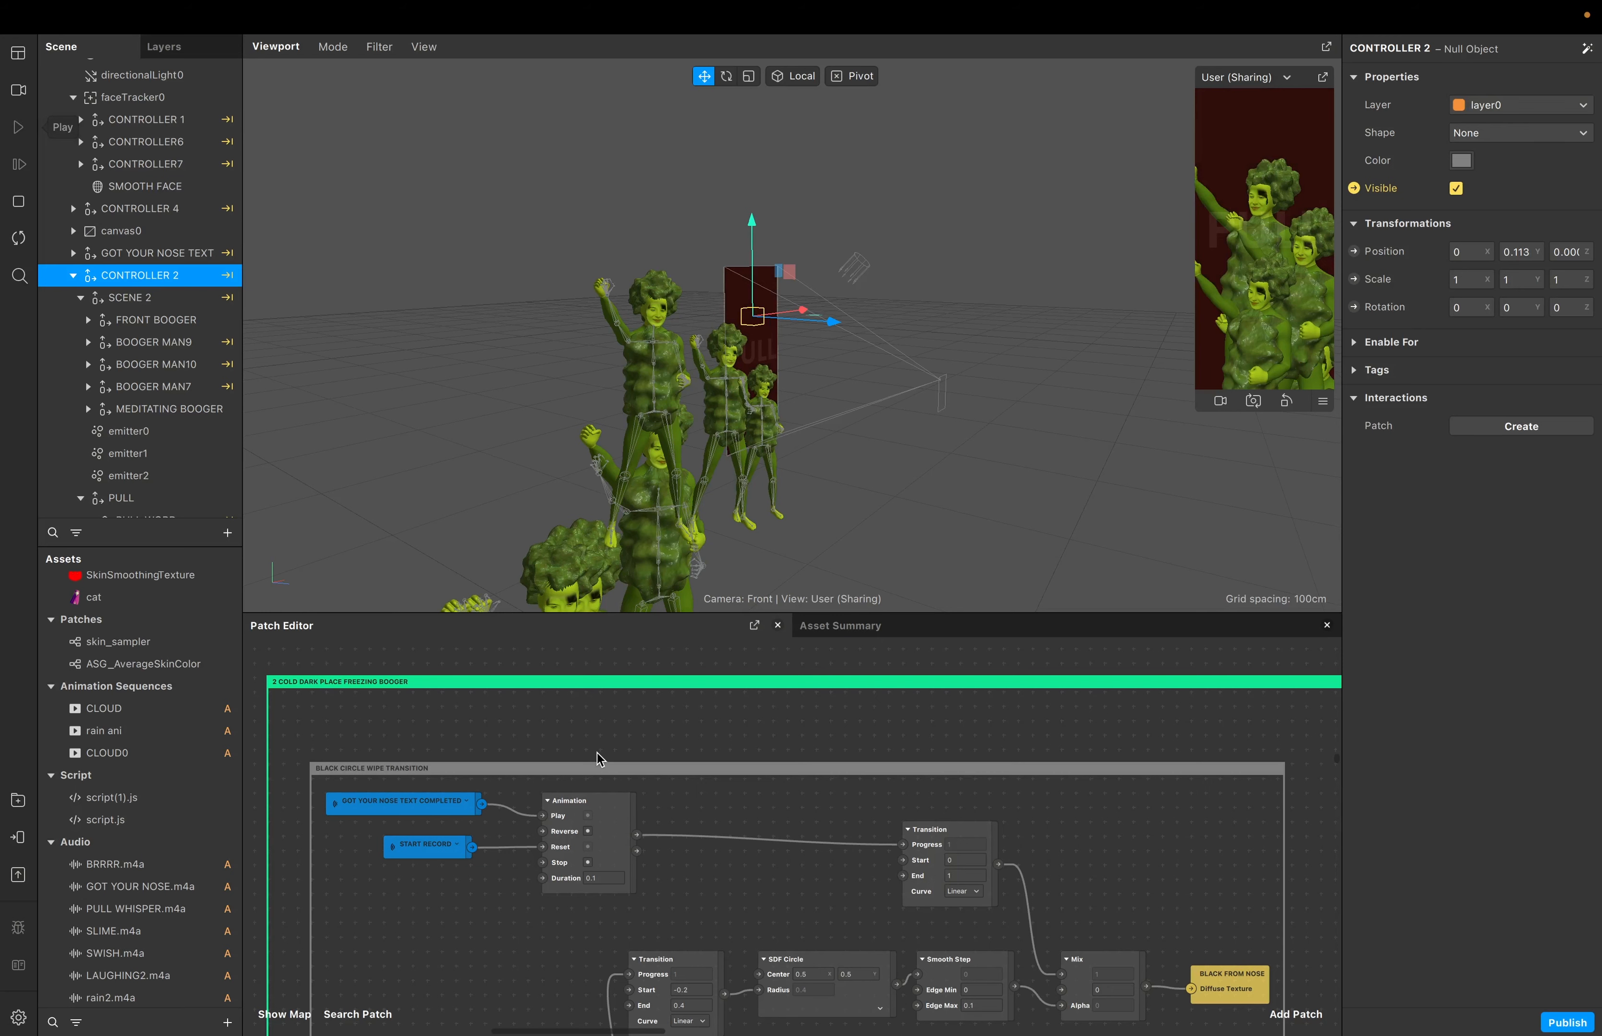
scroll(597, 752, down, 3)
key(super+r)
Examine the BLACK CIRCLE WIPE TRANSITION, HIDE SCENE 1, BRRRR AUDIO START and SHOW BLACK BG patch groups
scroll(503, 676, up, 1)
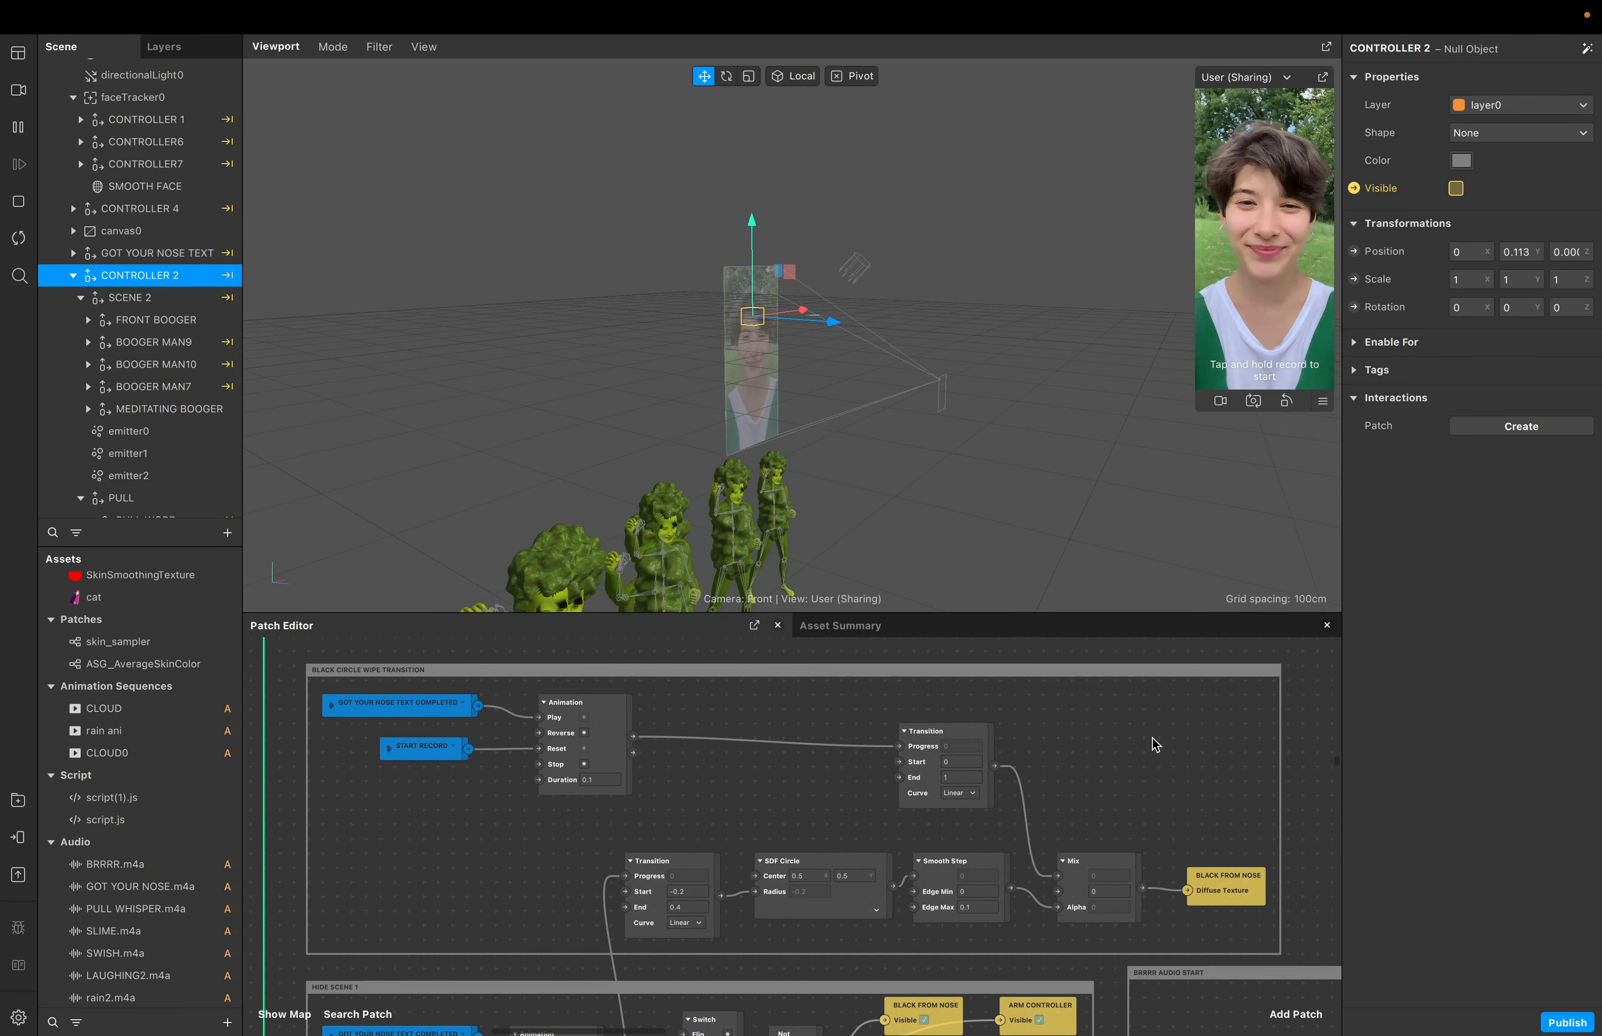
scroll(714, 765, right, 1)
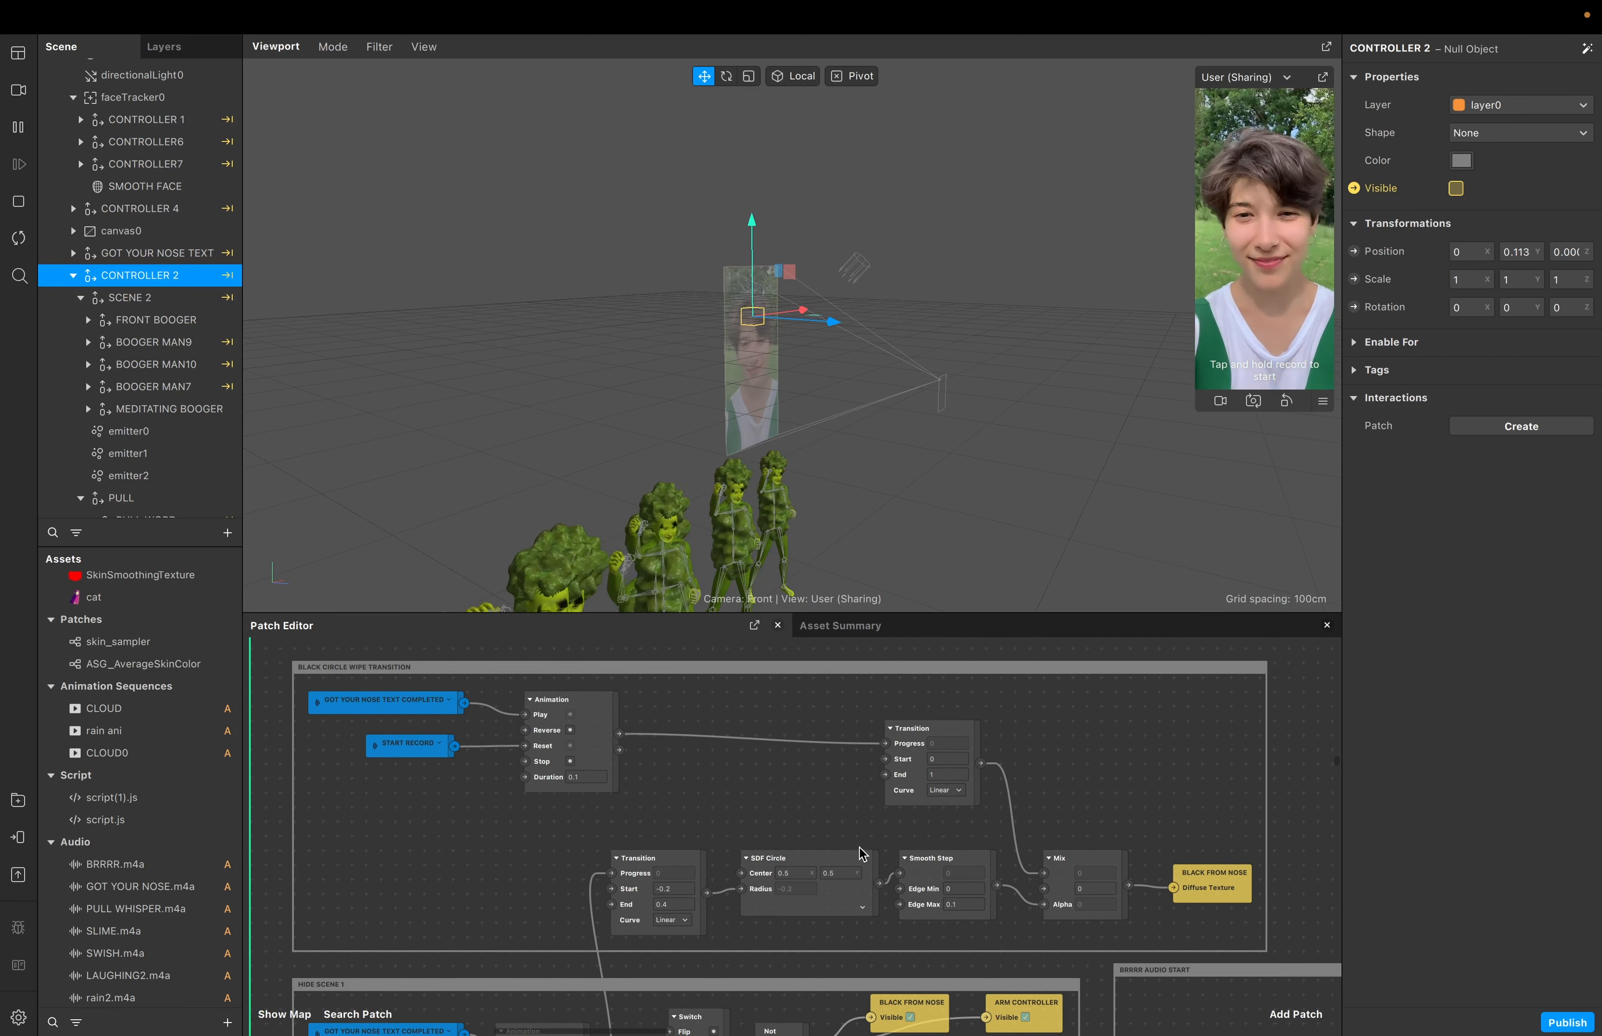
scroll(809, 839, down, 10)
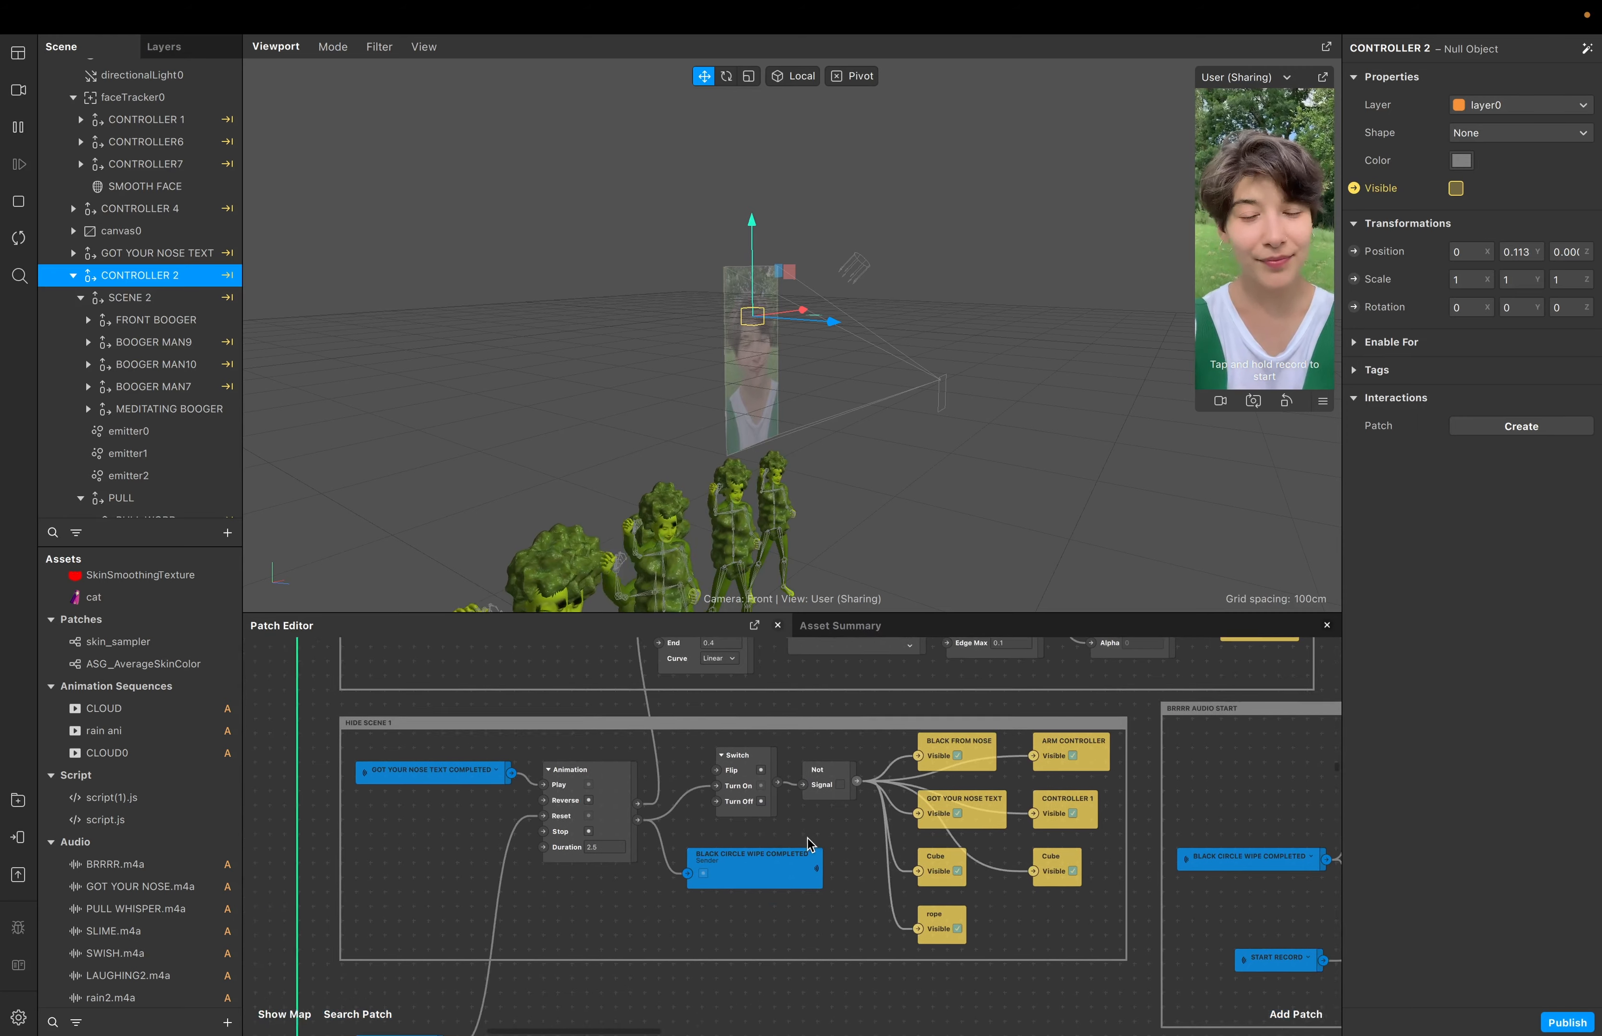
scroll(807, 838, left, 1)
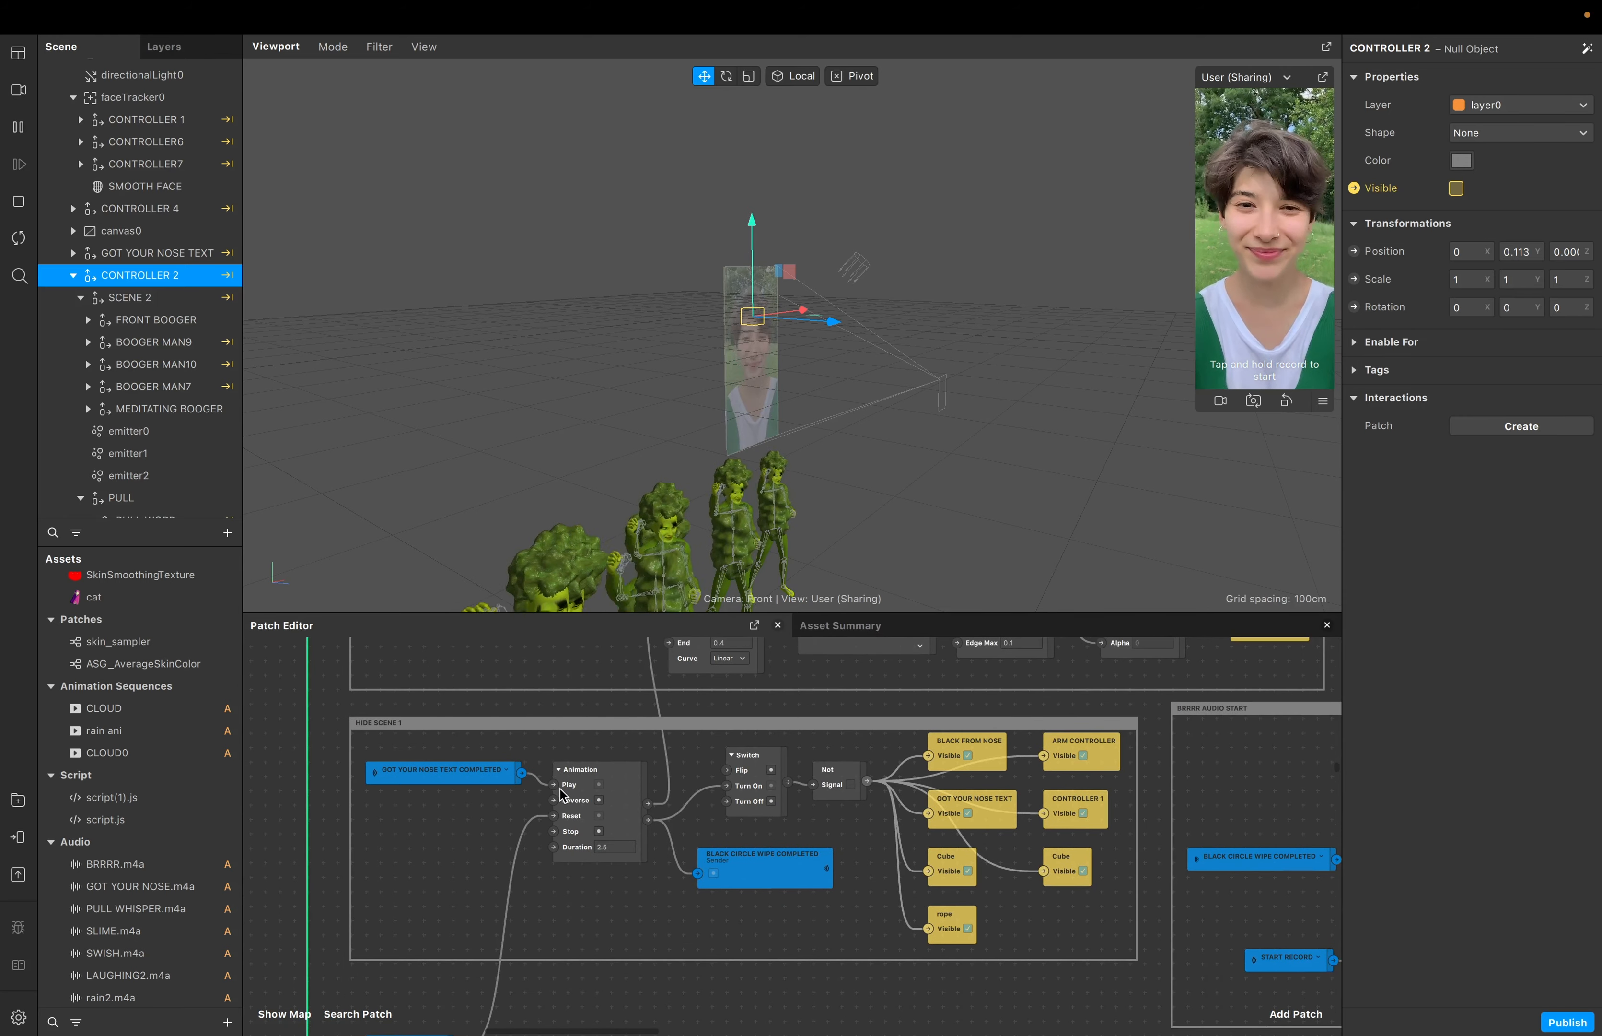
scroll(562, 795, up, 2)
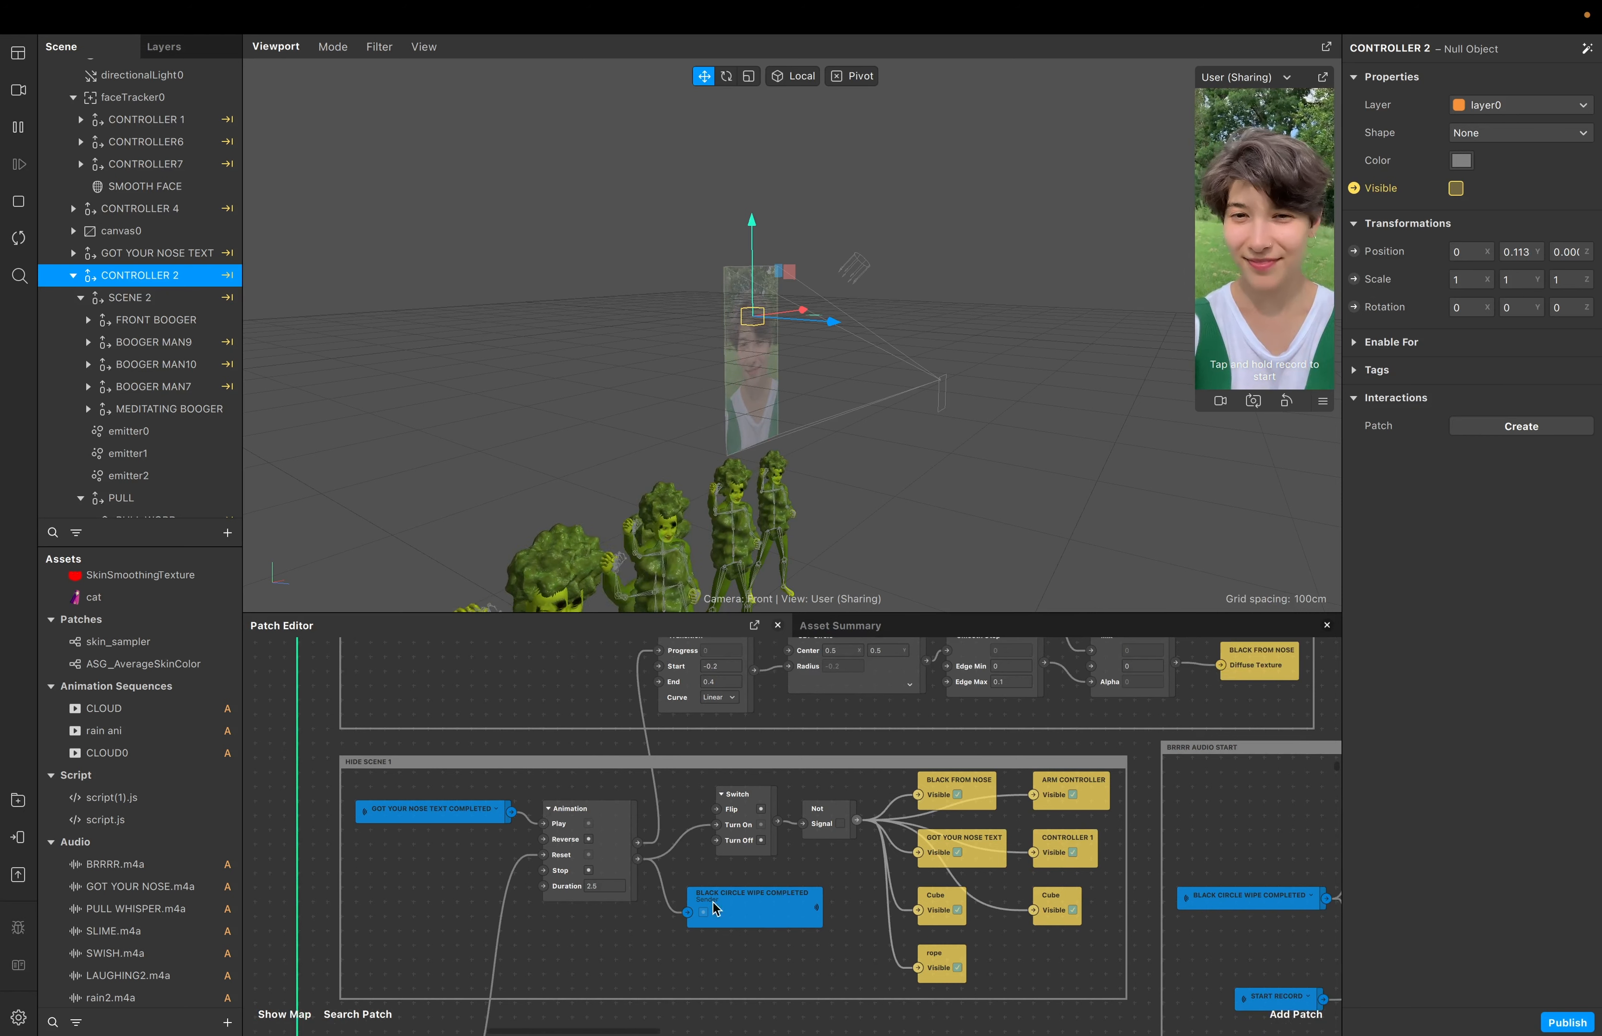
scroll(960, 908, right, 5)
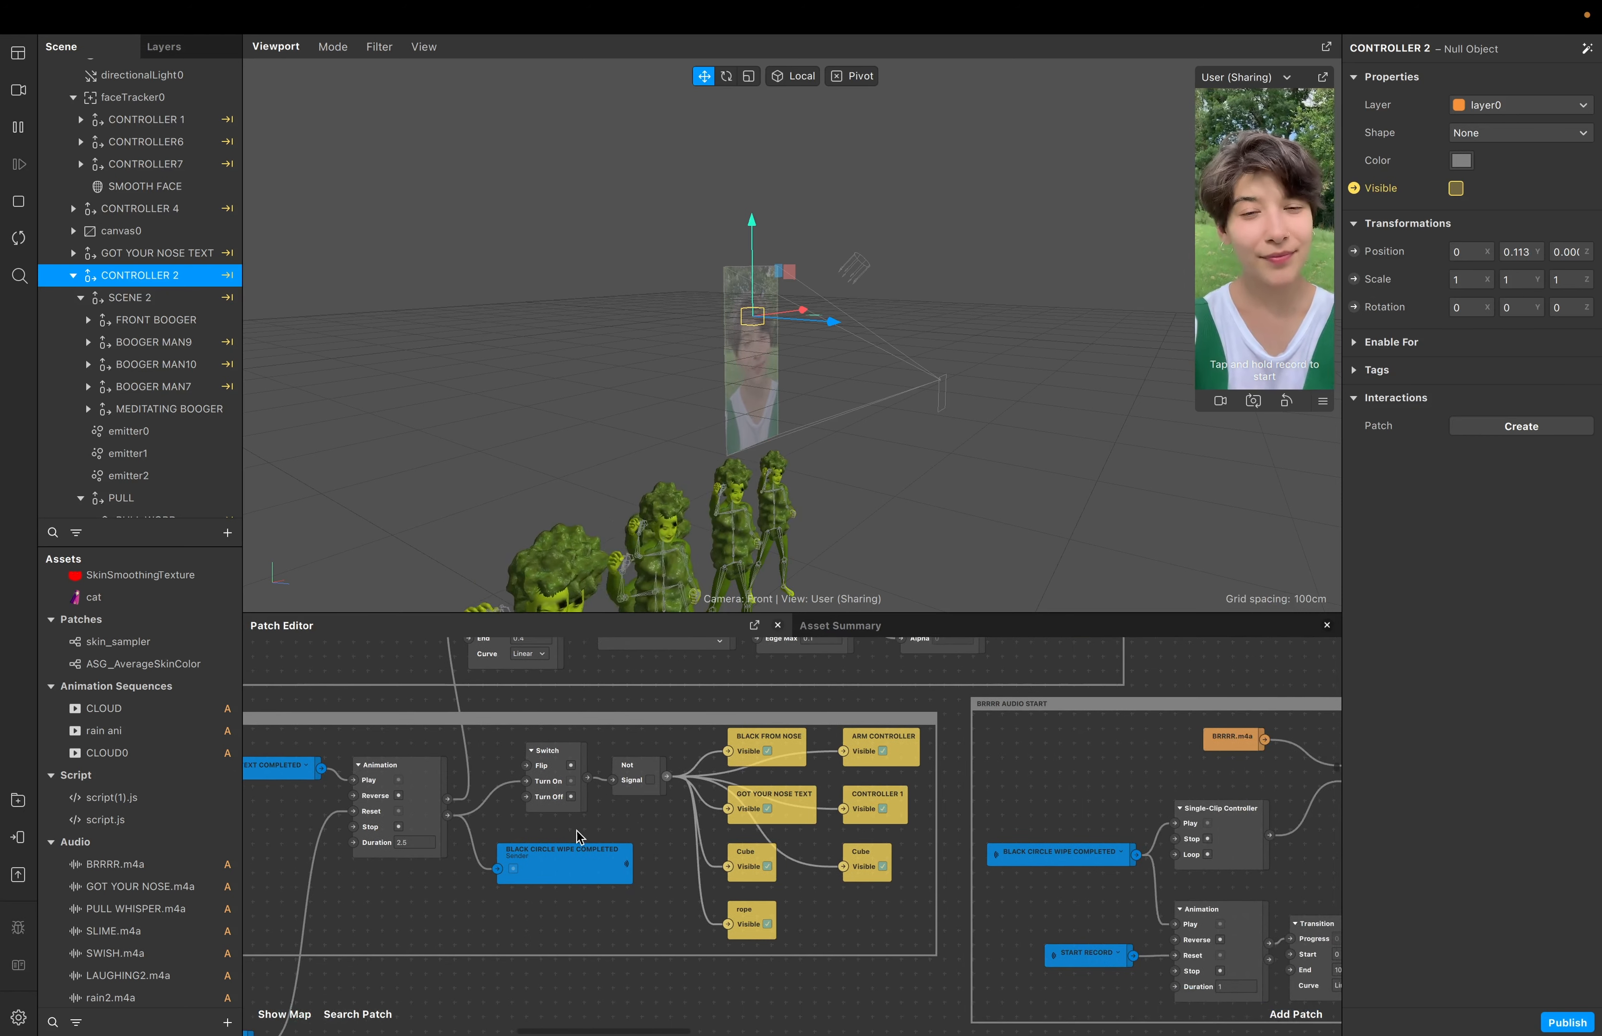
scroll(713, 883, right, 8)
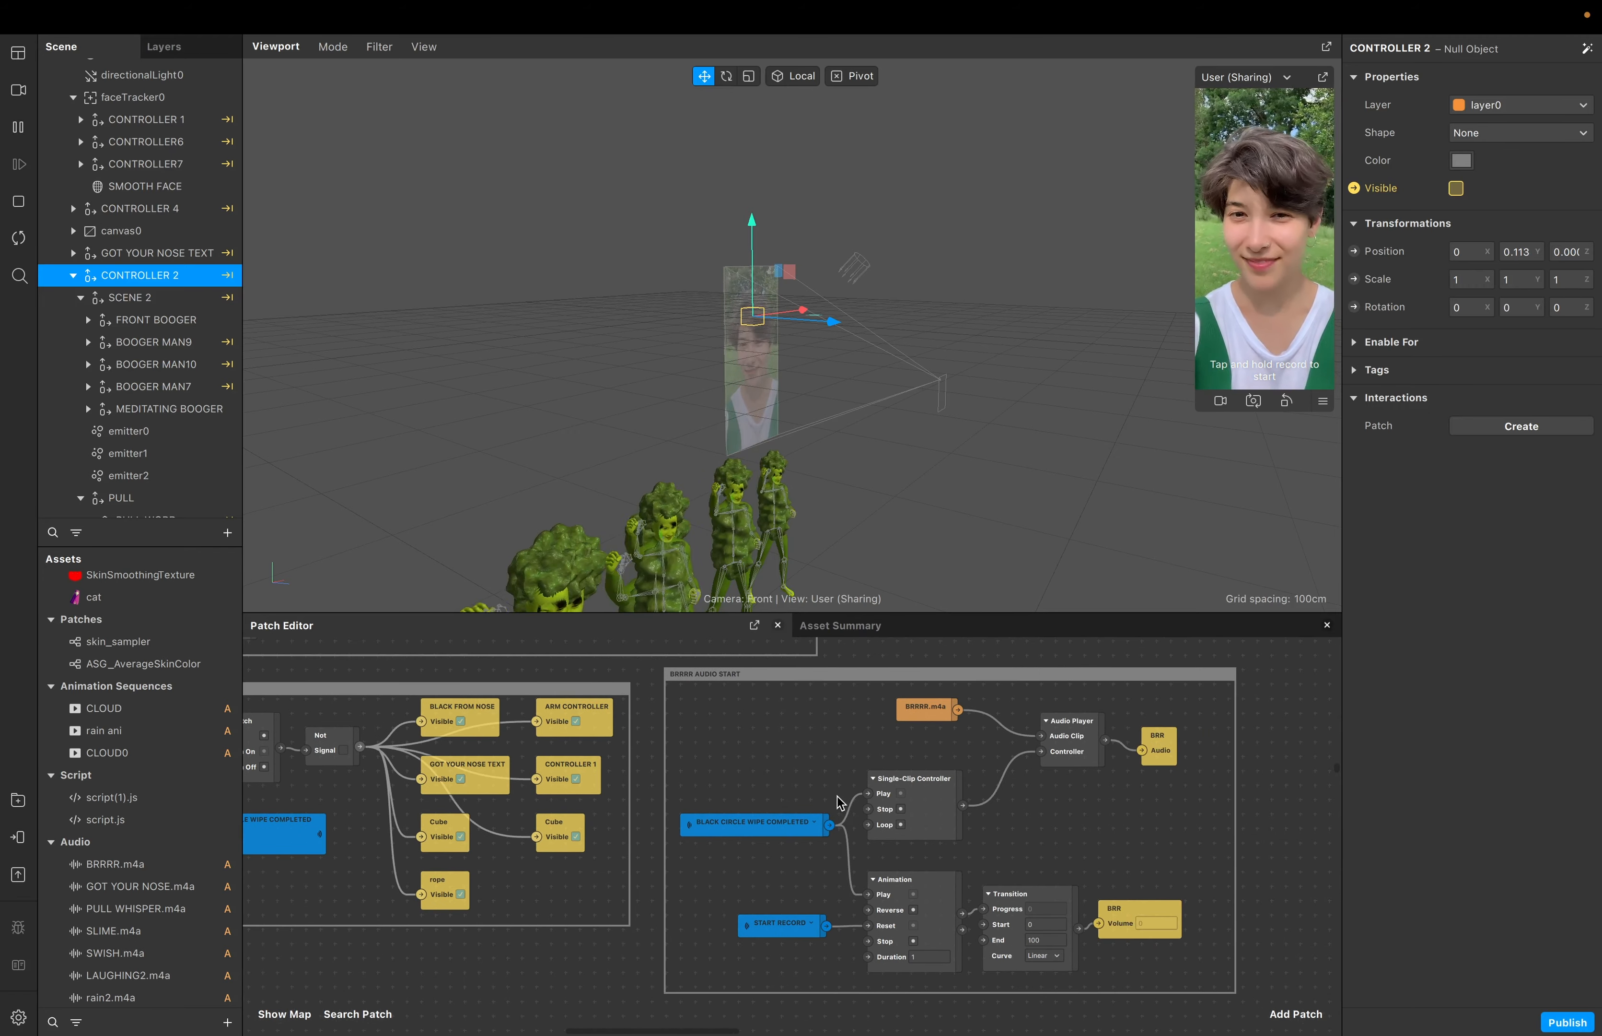
scroll(865, 788, down, 10)
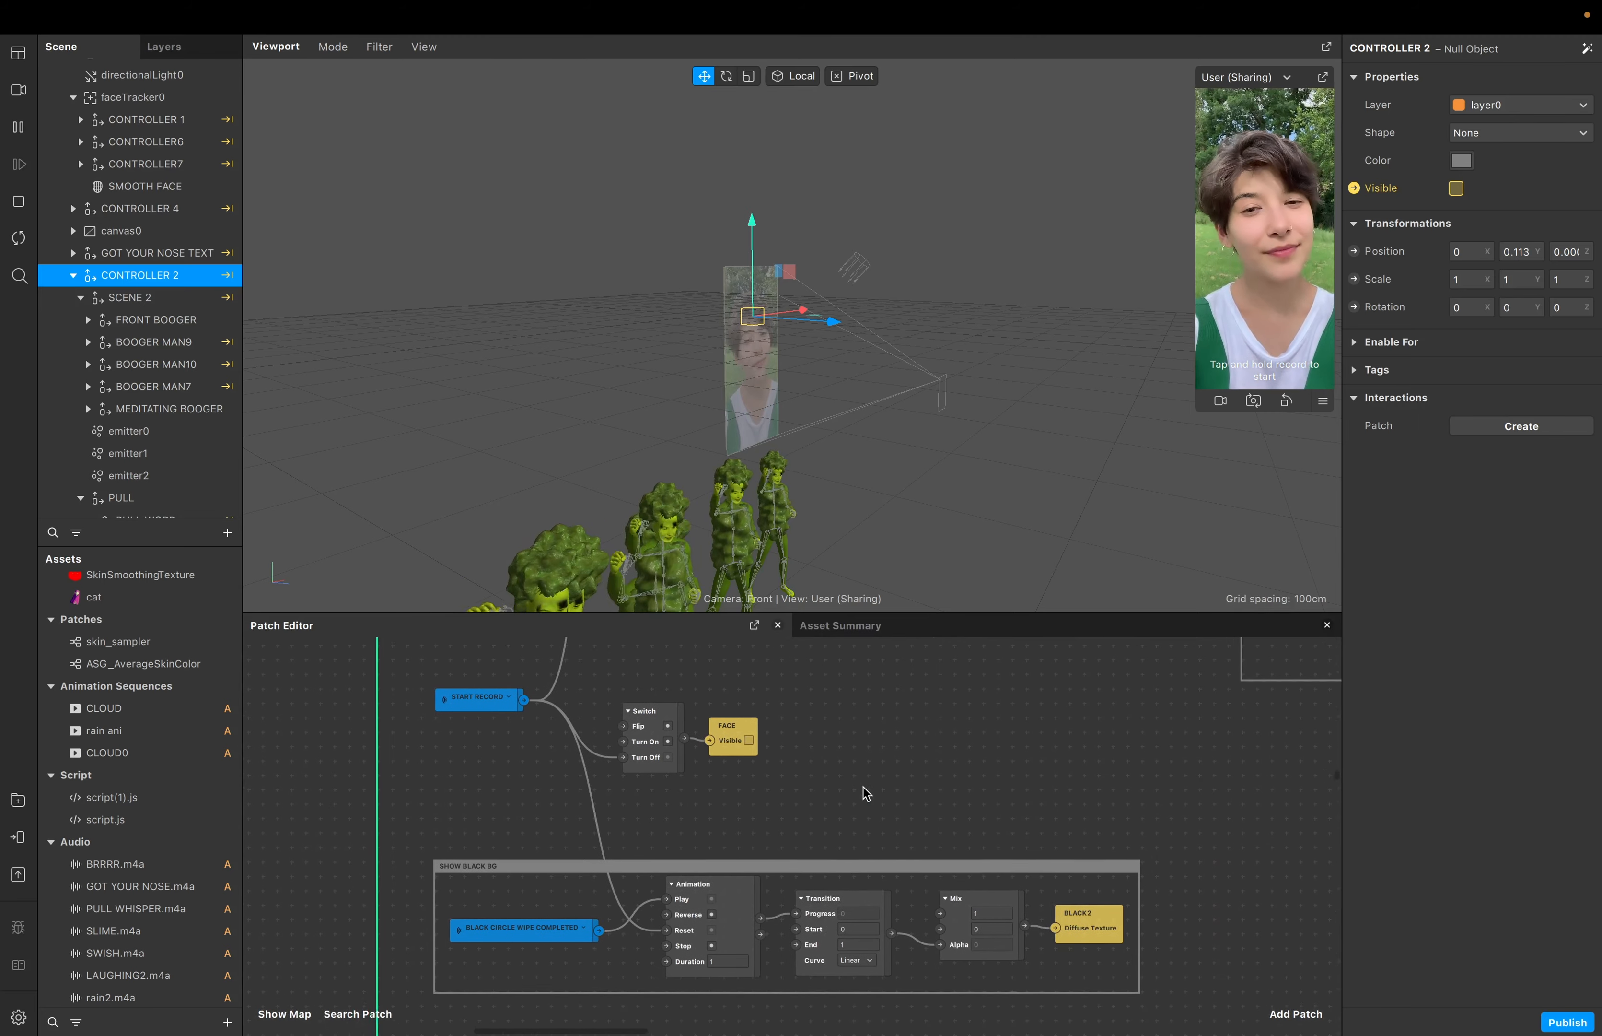
scroll(864, 788, down, 5)
scroll(864, 787, right, 3)
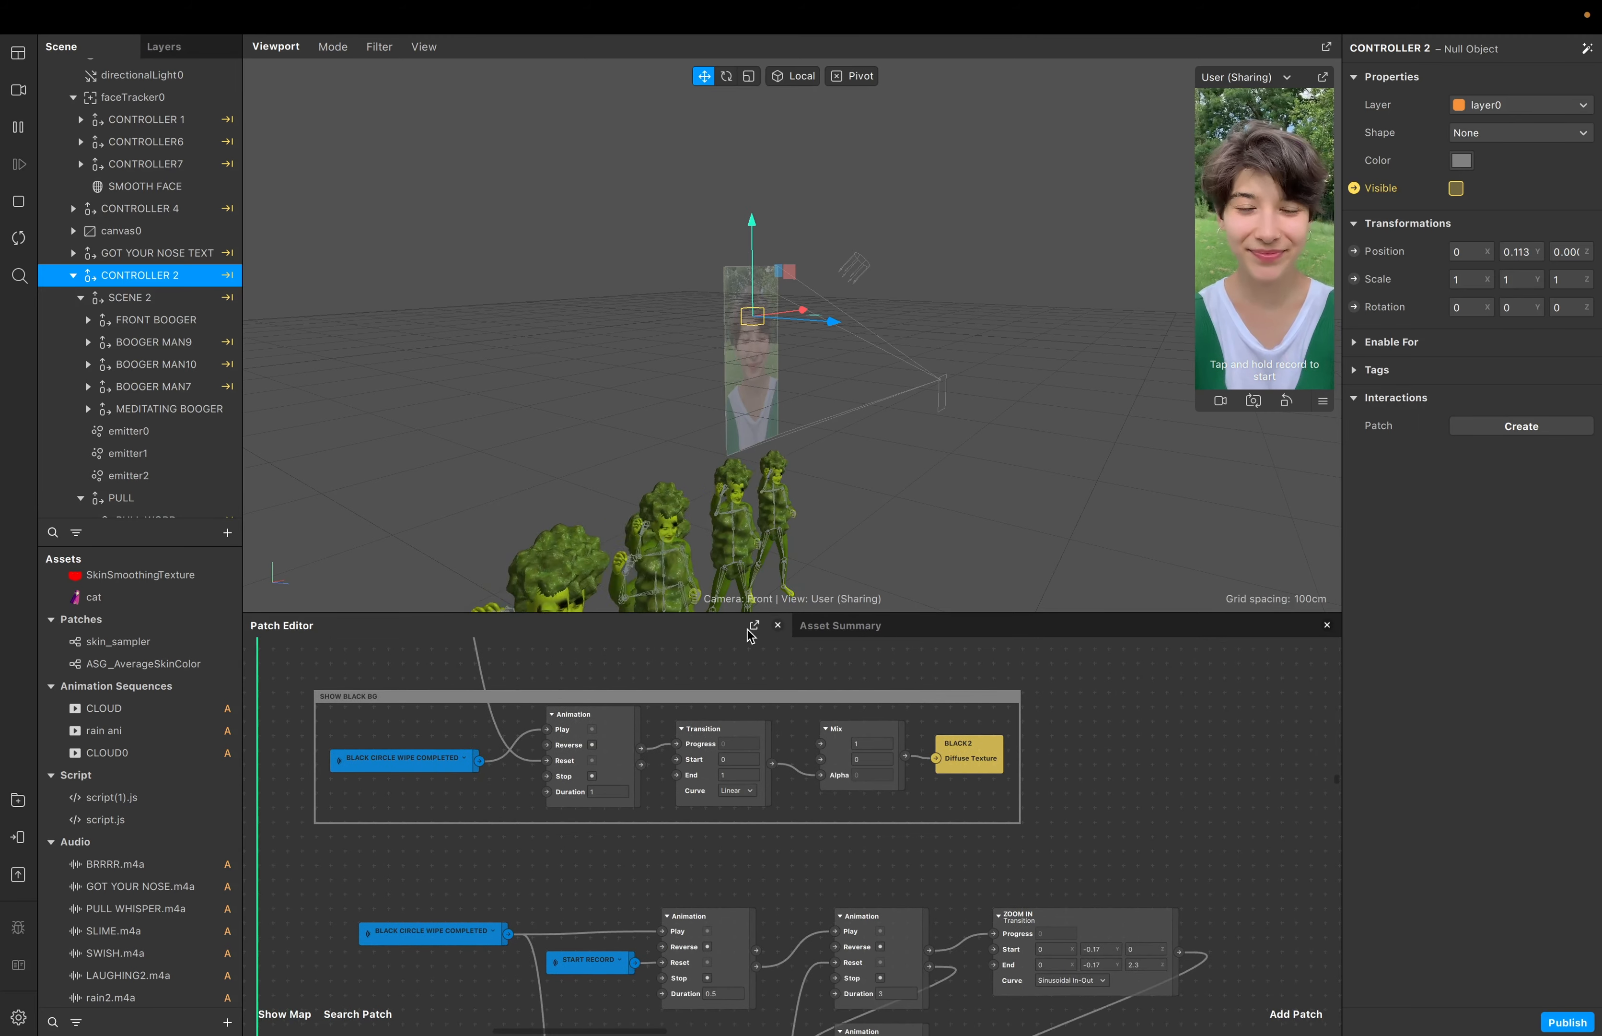
Enlarge the Patch Editor and examine the ZOOM IN transition patches that follow BLACK CIRCLE WIPE COMPLETED and drive SCENE 2's 3D position
drag(694, 610, 692, 306)
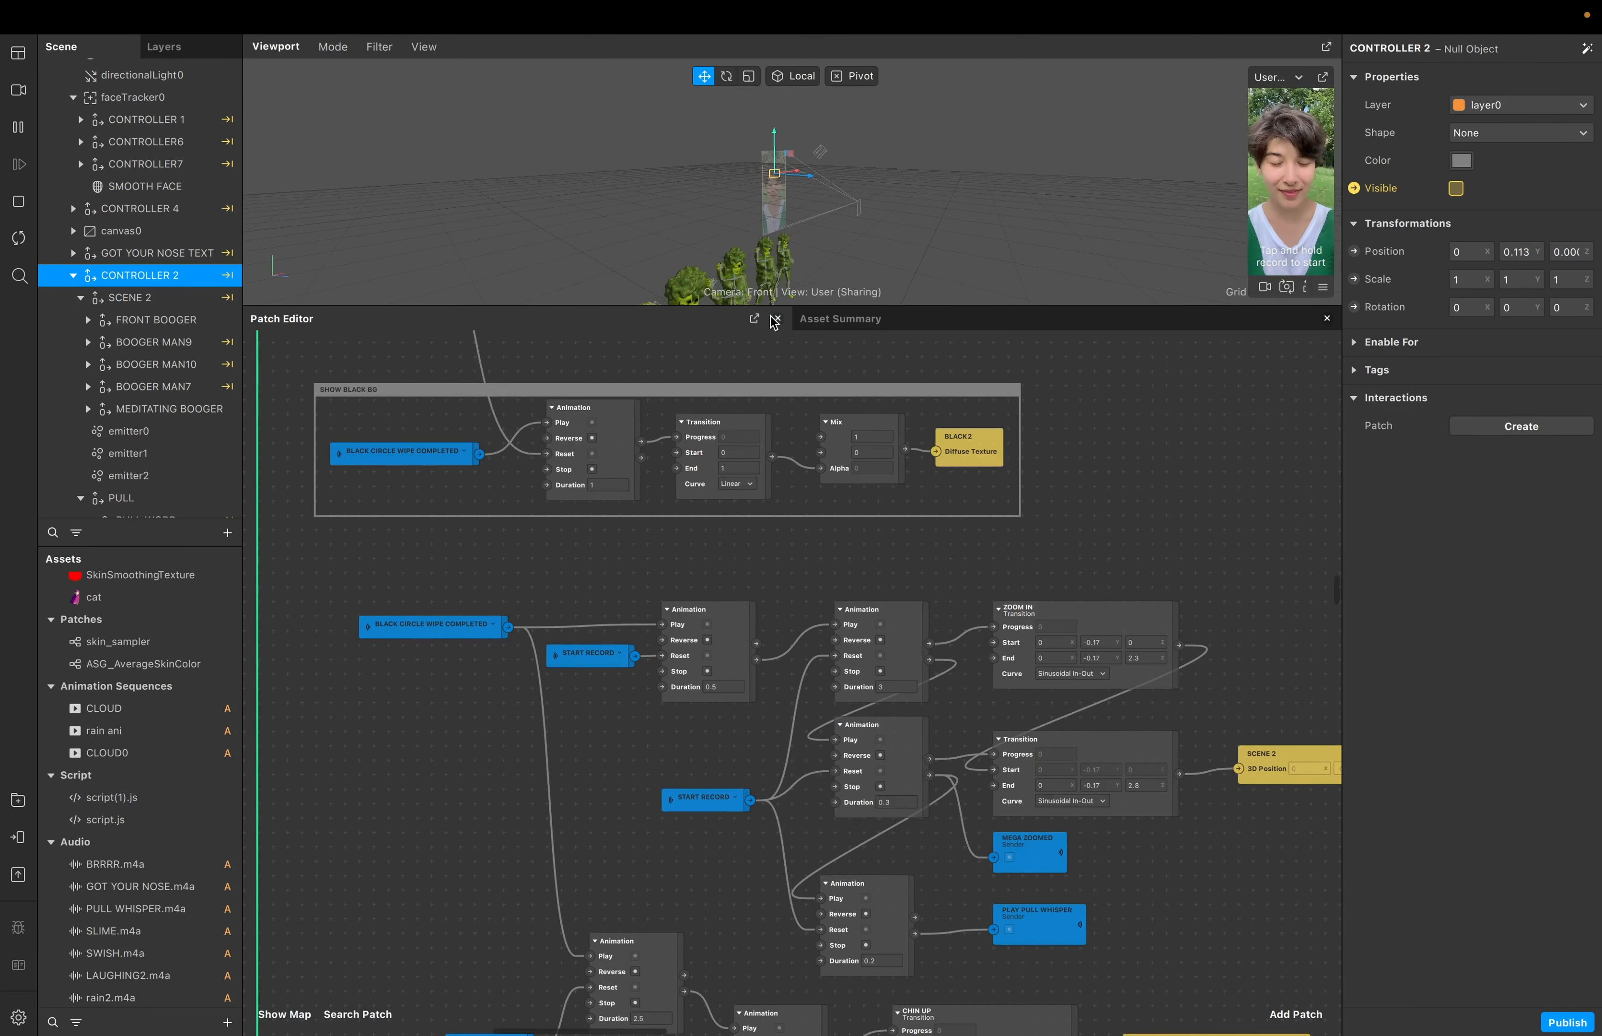
scroll(1004, 457, up, 1)
scroll(1003, 456, left, 1)
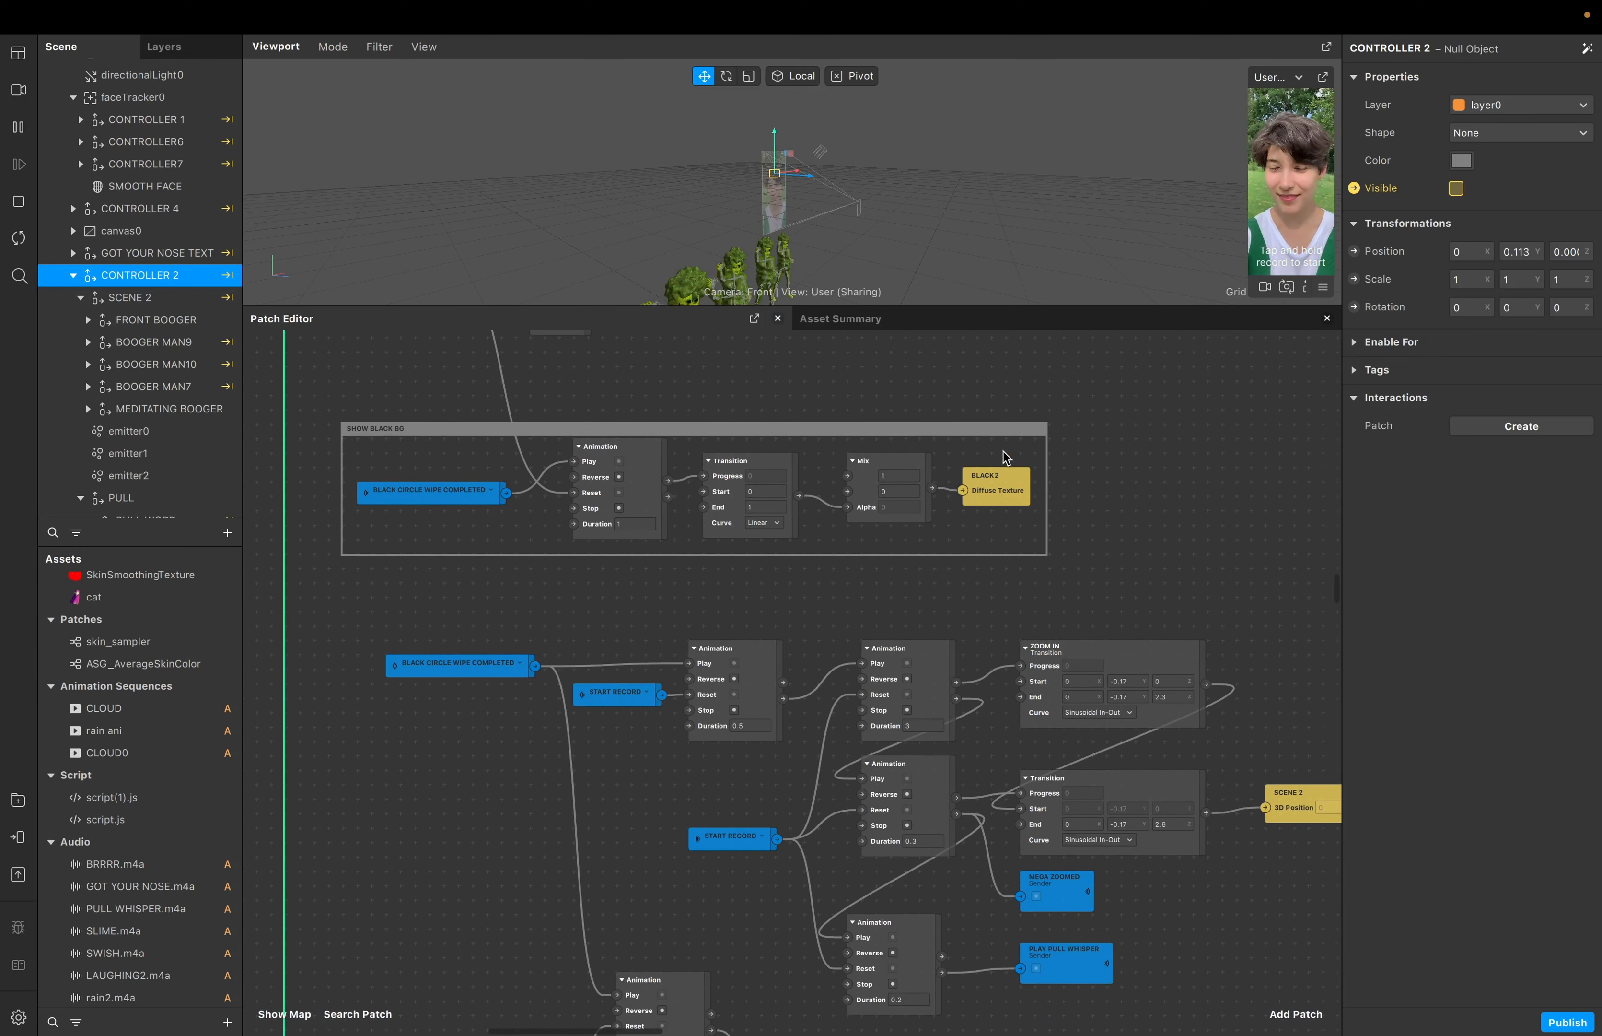
scroll(1007, 451, down, 4)
scroll(1006, 452, right, 5)
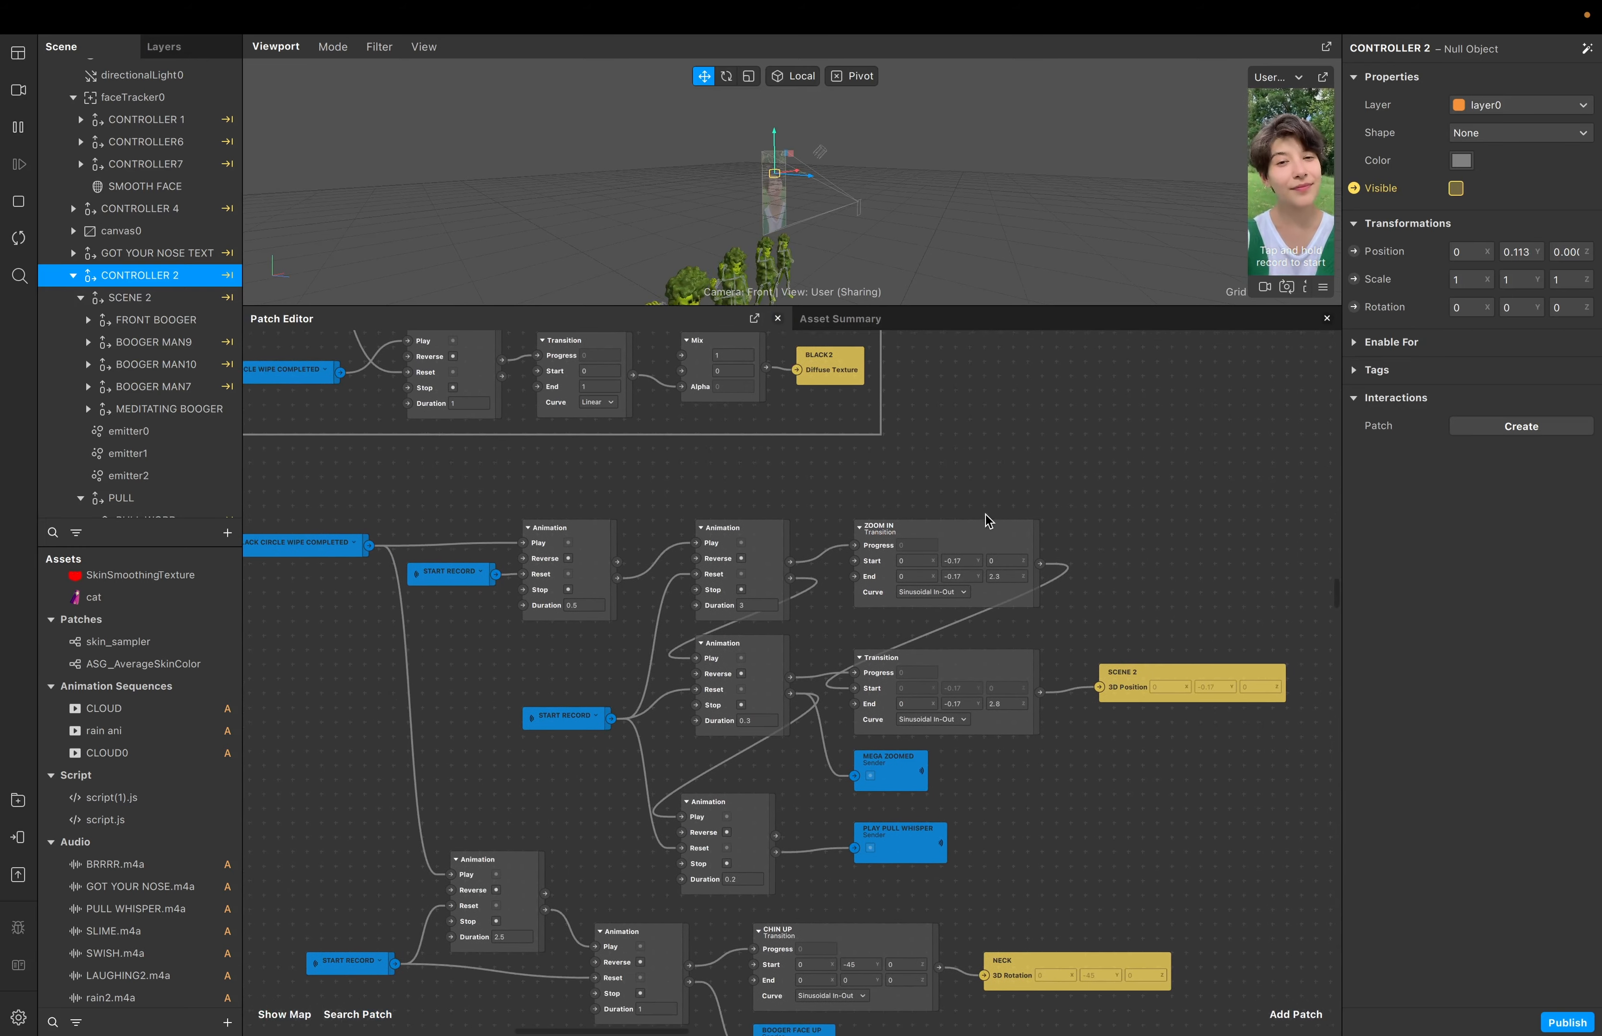
scroll(985, 514, right, 1)
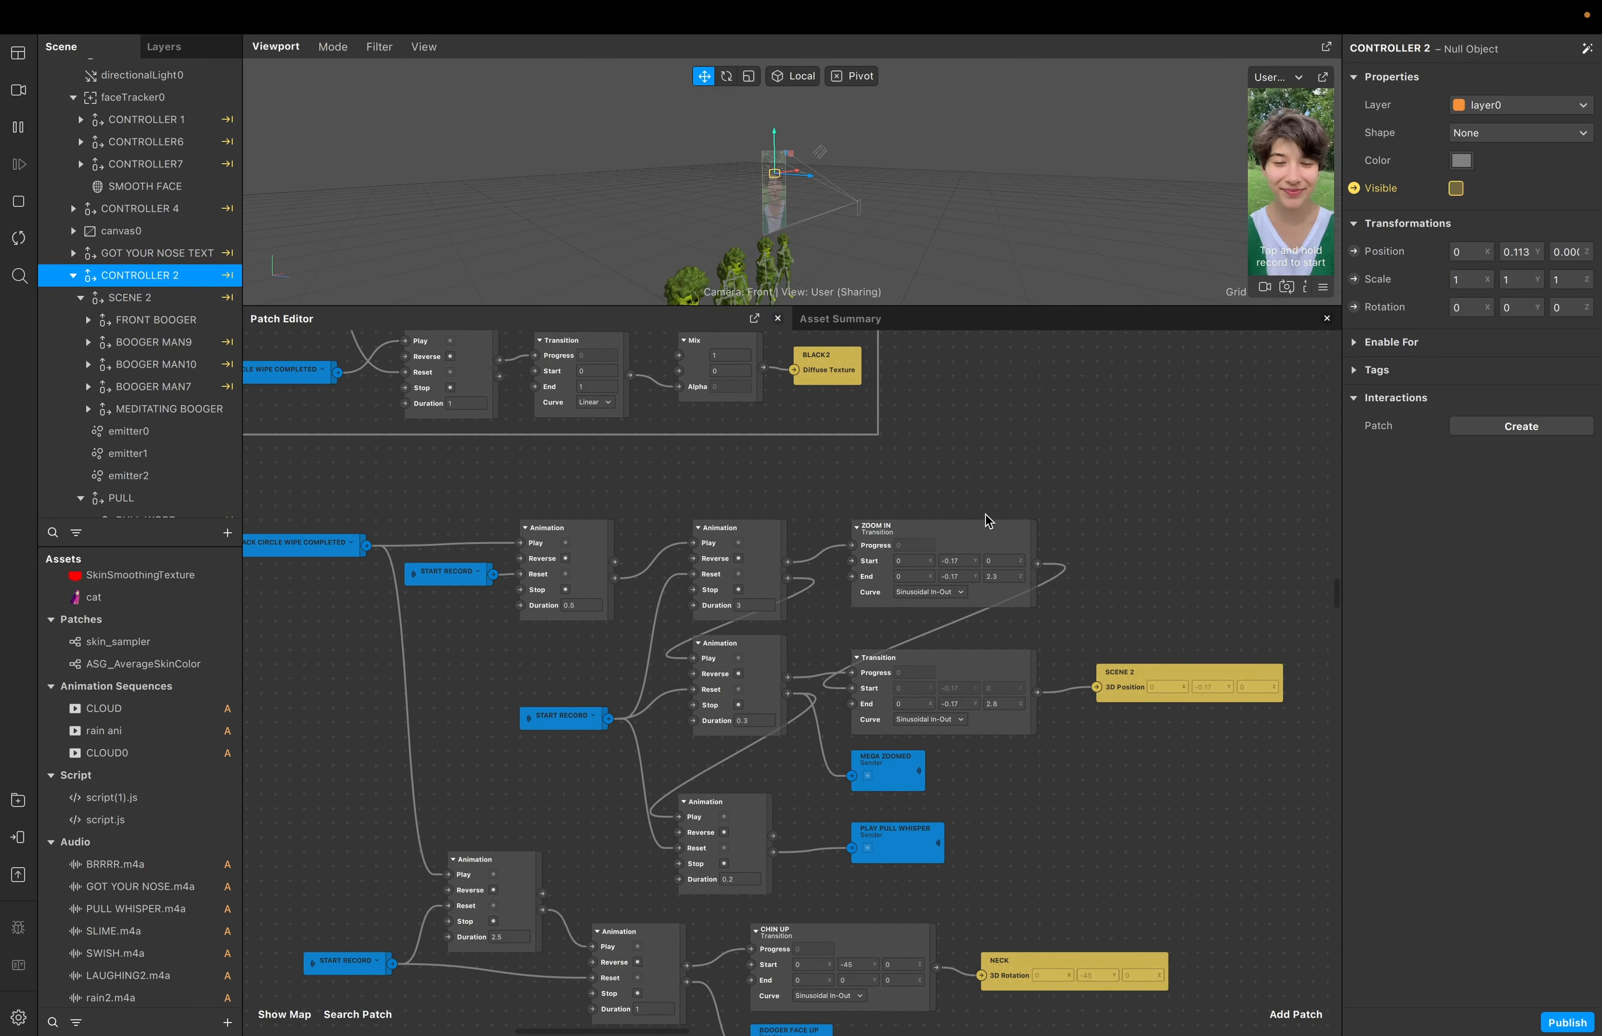
scroll(968, 521, left, 2)
scroll(968, 521, down, 1)
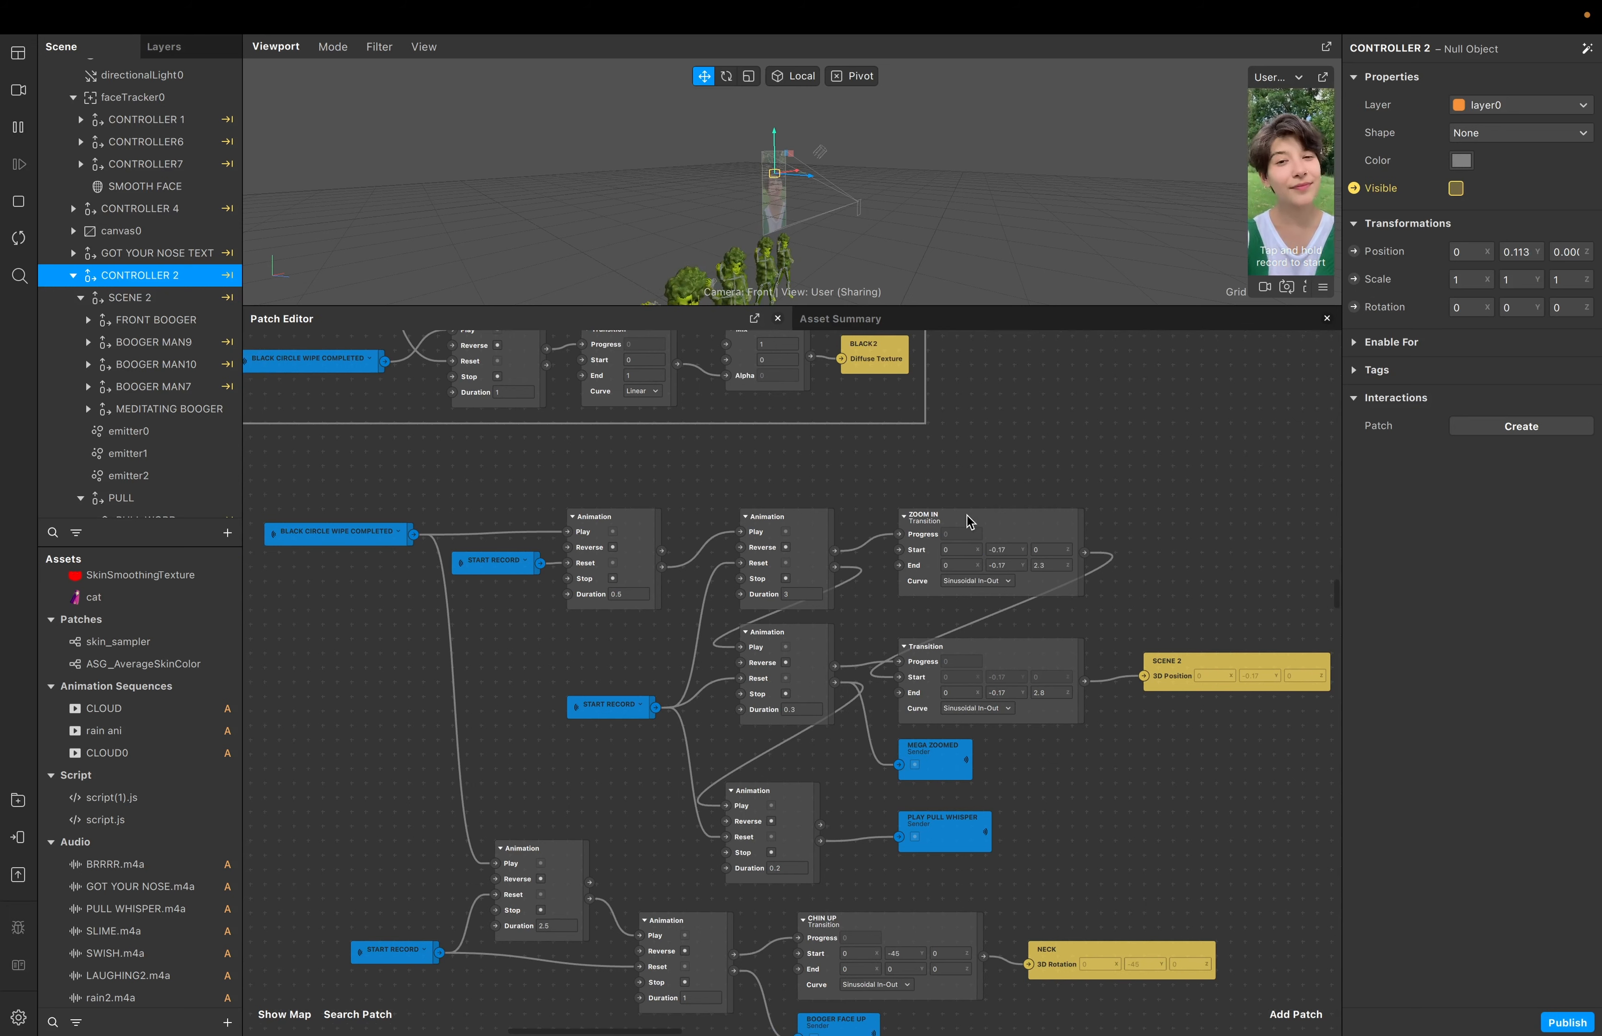
scroll(968, 515, down, 2)
scroll(968, 514, right, 1)
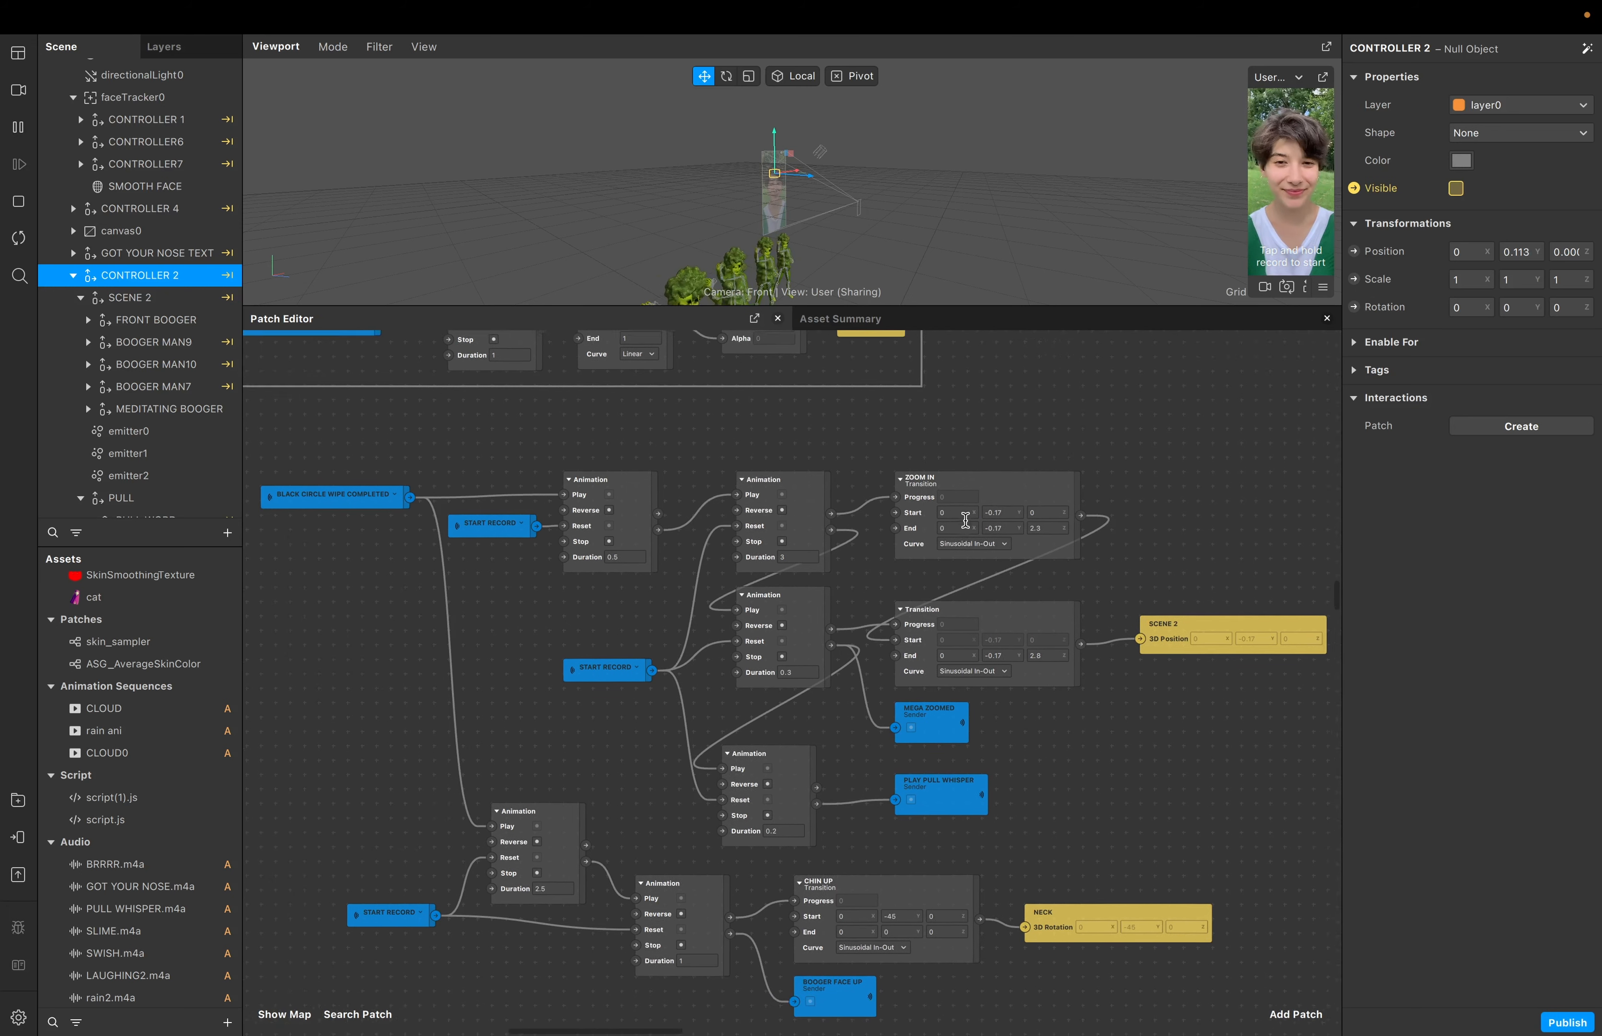
Select the SCENE 2 position patch, inspect the SCENE 2 object and its FRONT BOOGER child in the scene, and enlarge the viewport slightly
drag(1140, 618, 1125, 619)
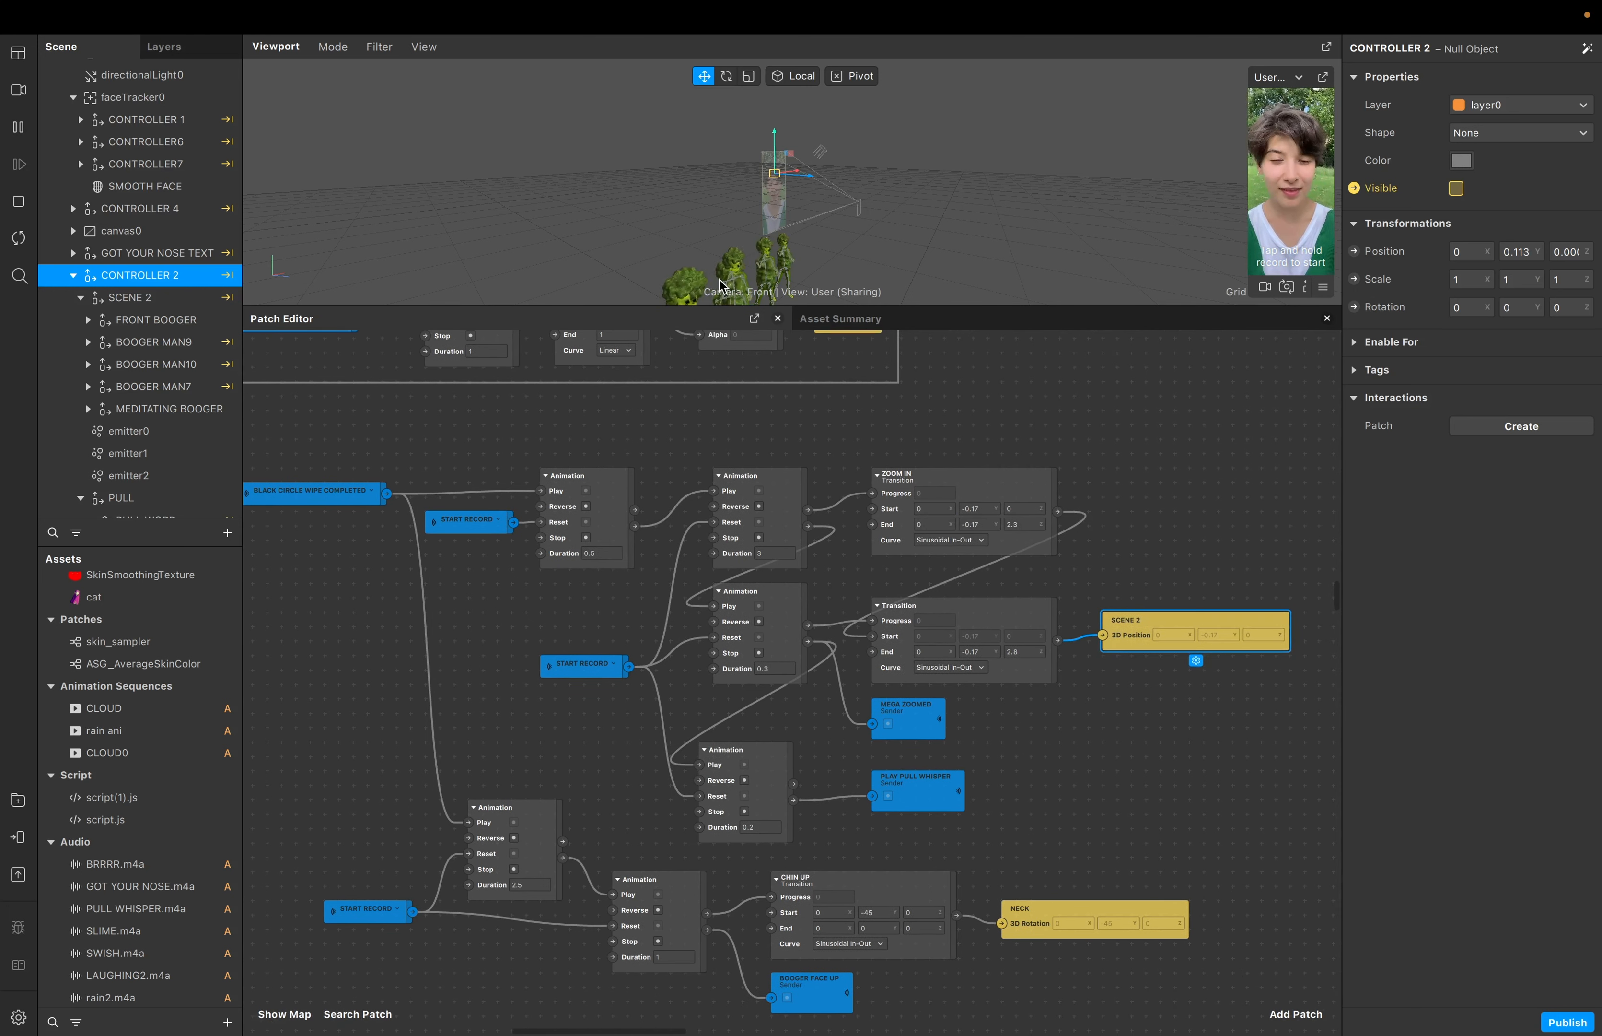
click(151, 300)
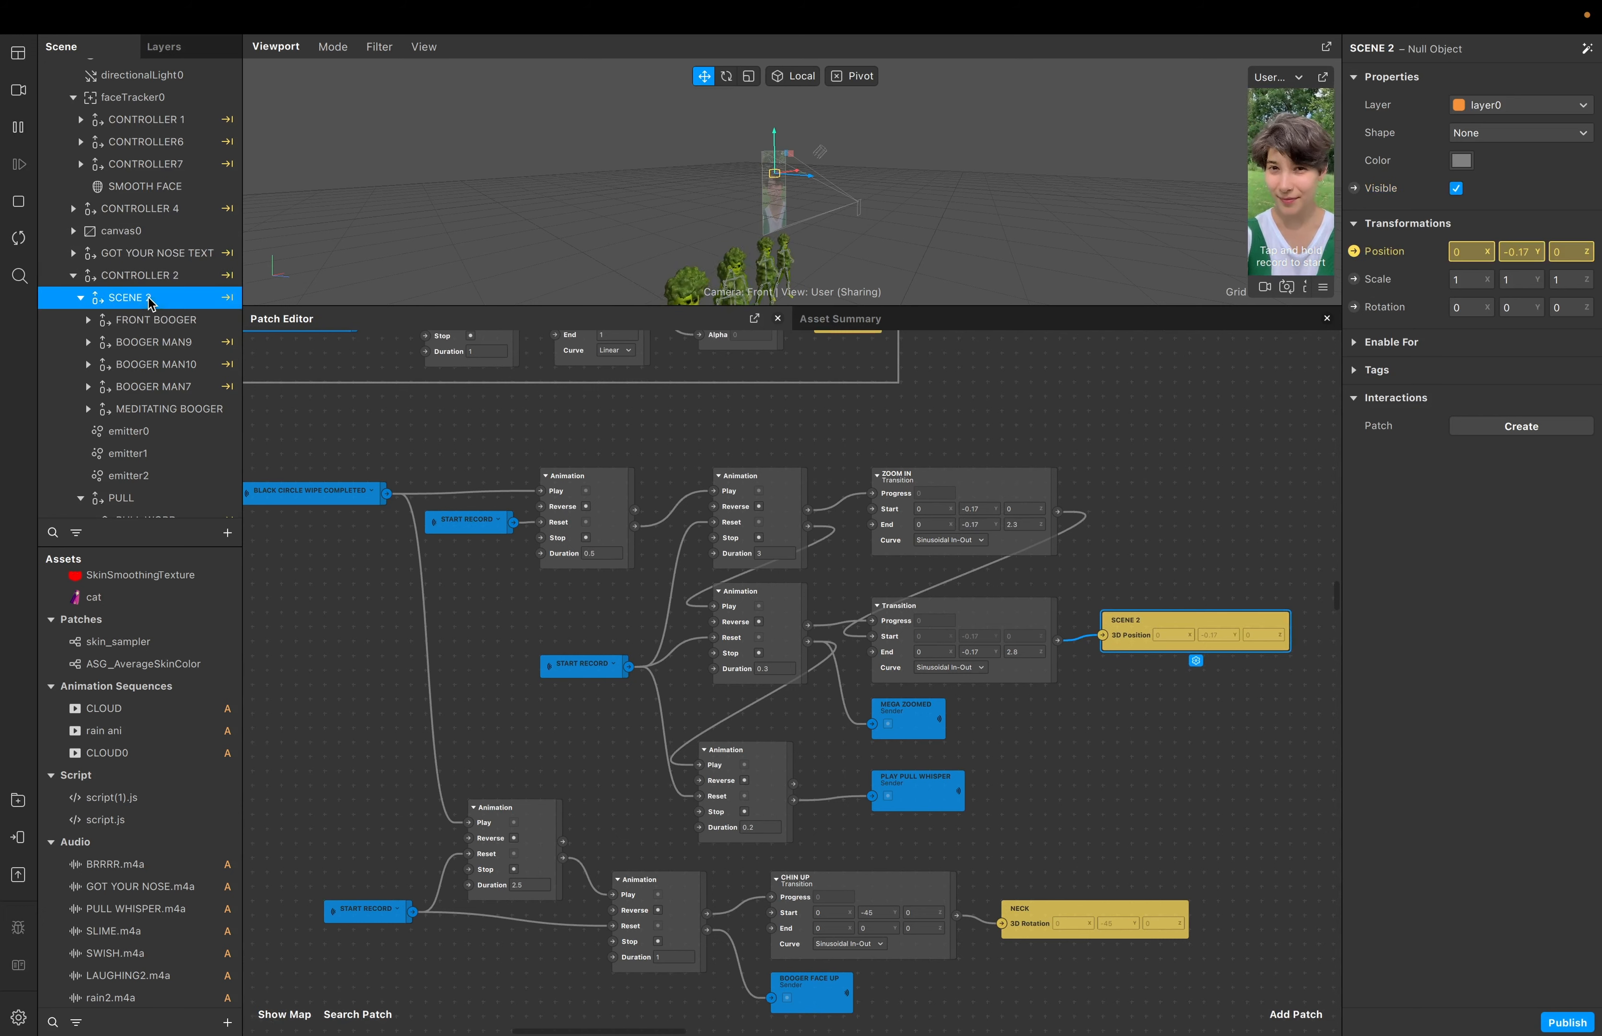
click(150, 322)
click(140, 366)
click(144, 321)
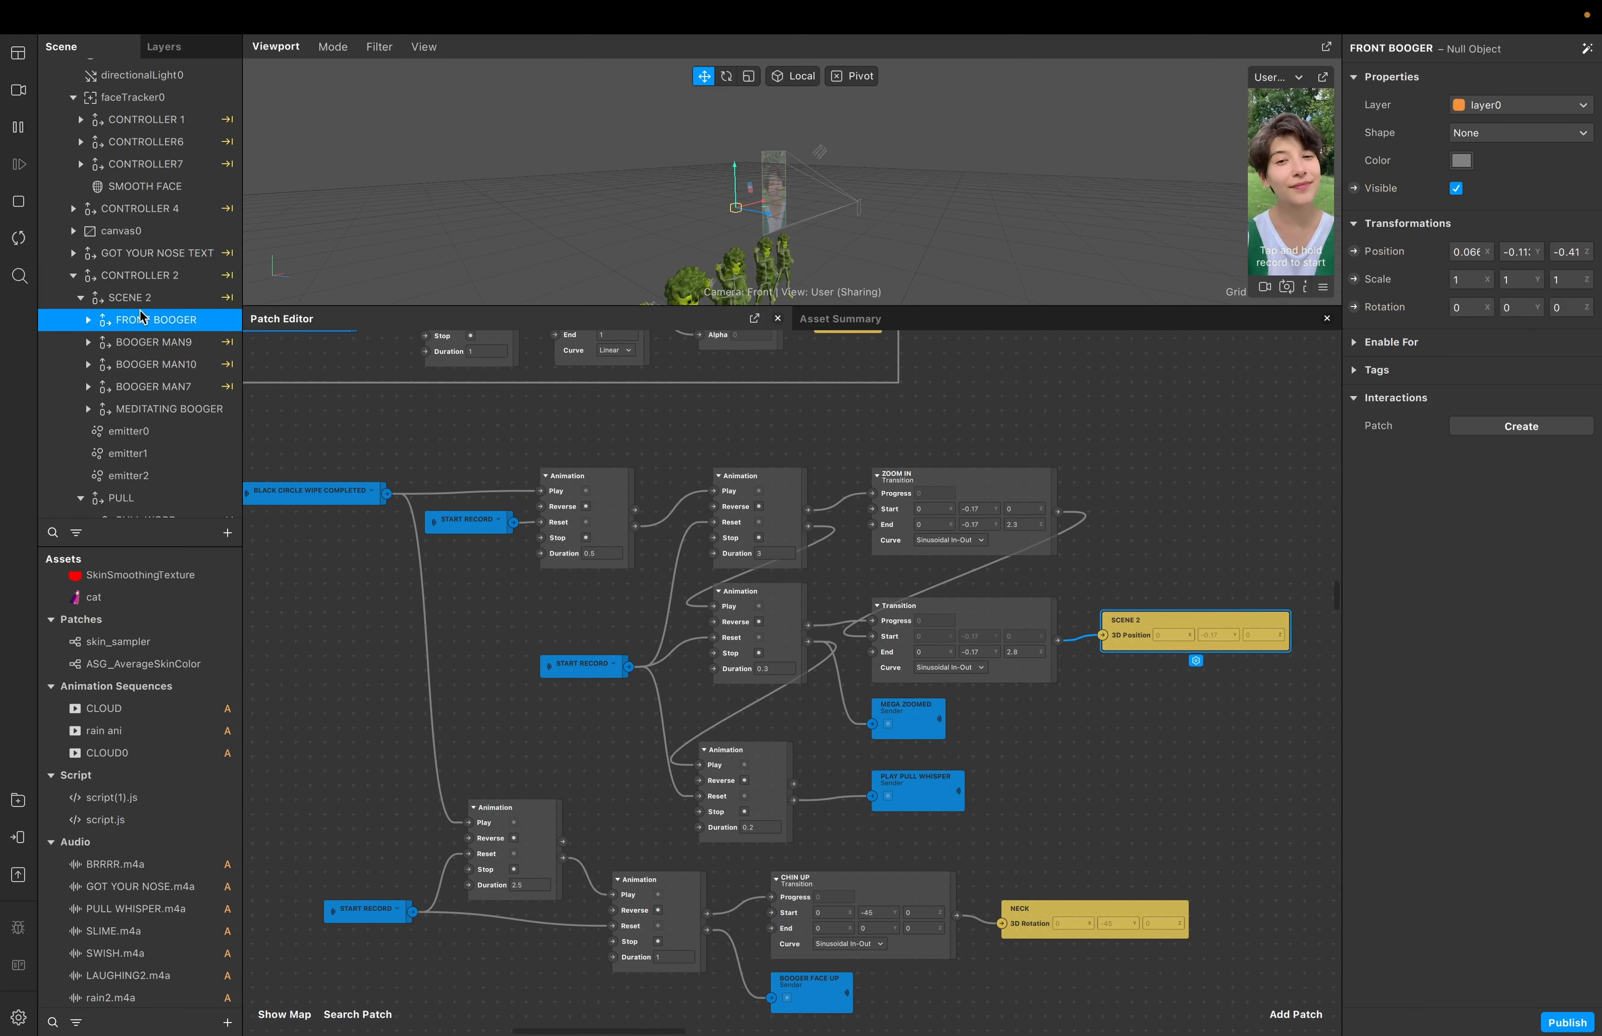
drag(364, 303, 362, 355)
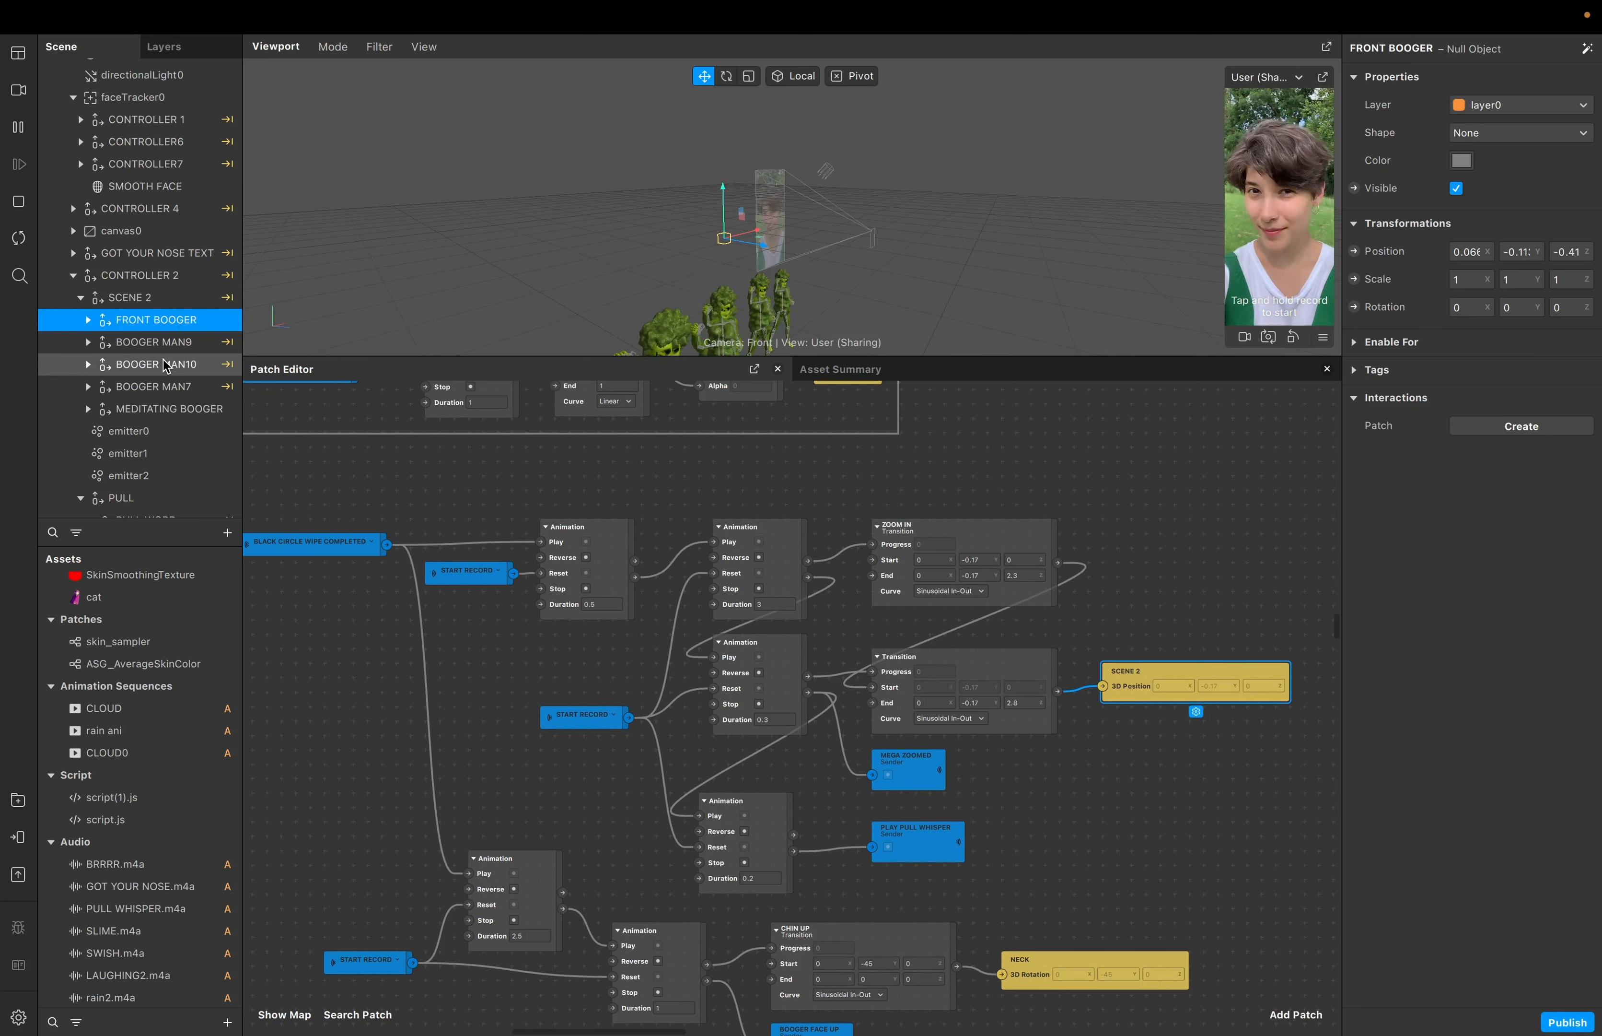
scroll(165, 363, down, 1)
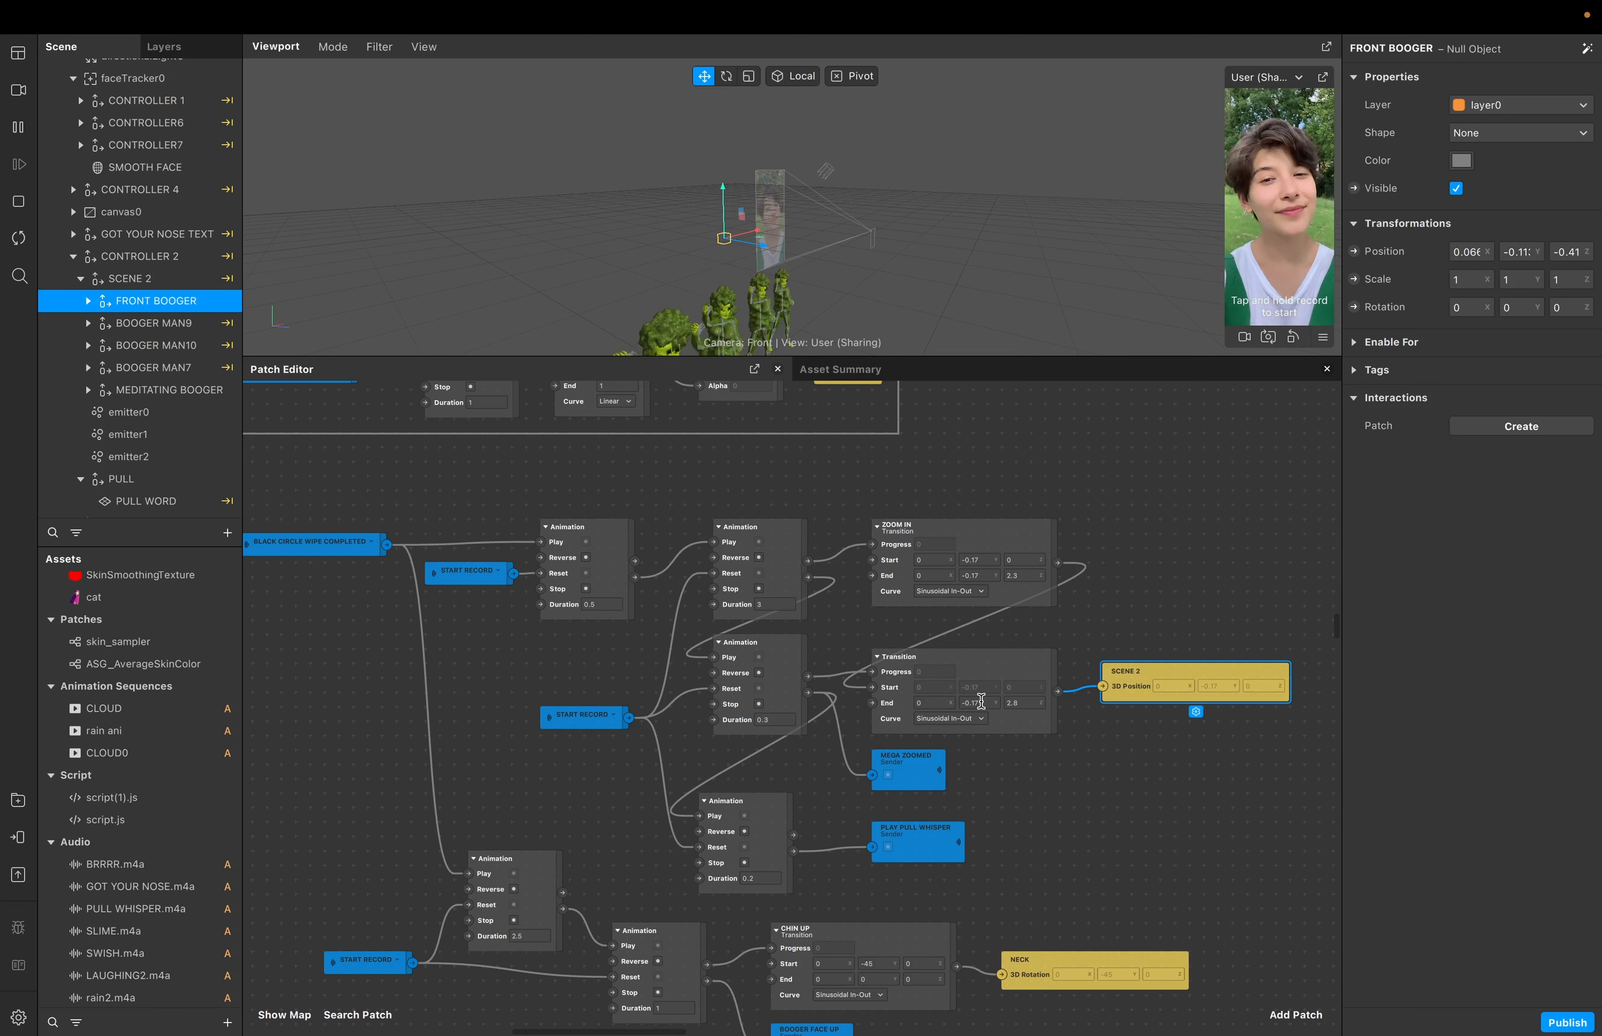
Examine the ZOOM IN and CHIN UP animation chains, including the MEGA ZOOMED, PLAY PULL WHISPER and BOOGER FACE UP senders
scroll(981, 701, down, 5)
scroll(981, 701, left, 3)
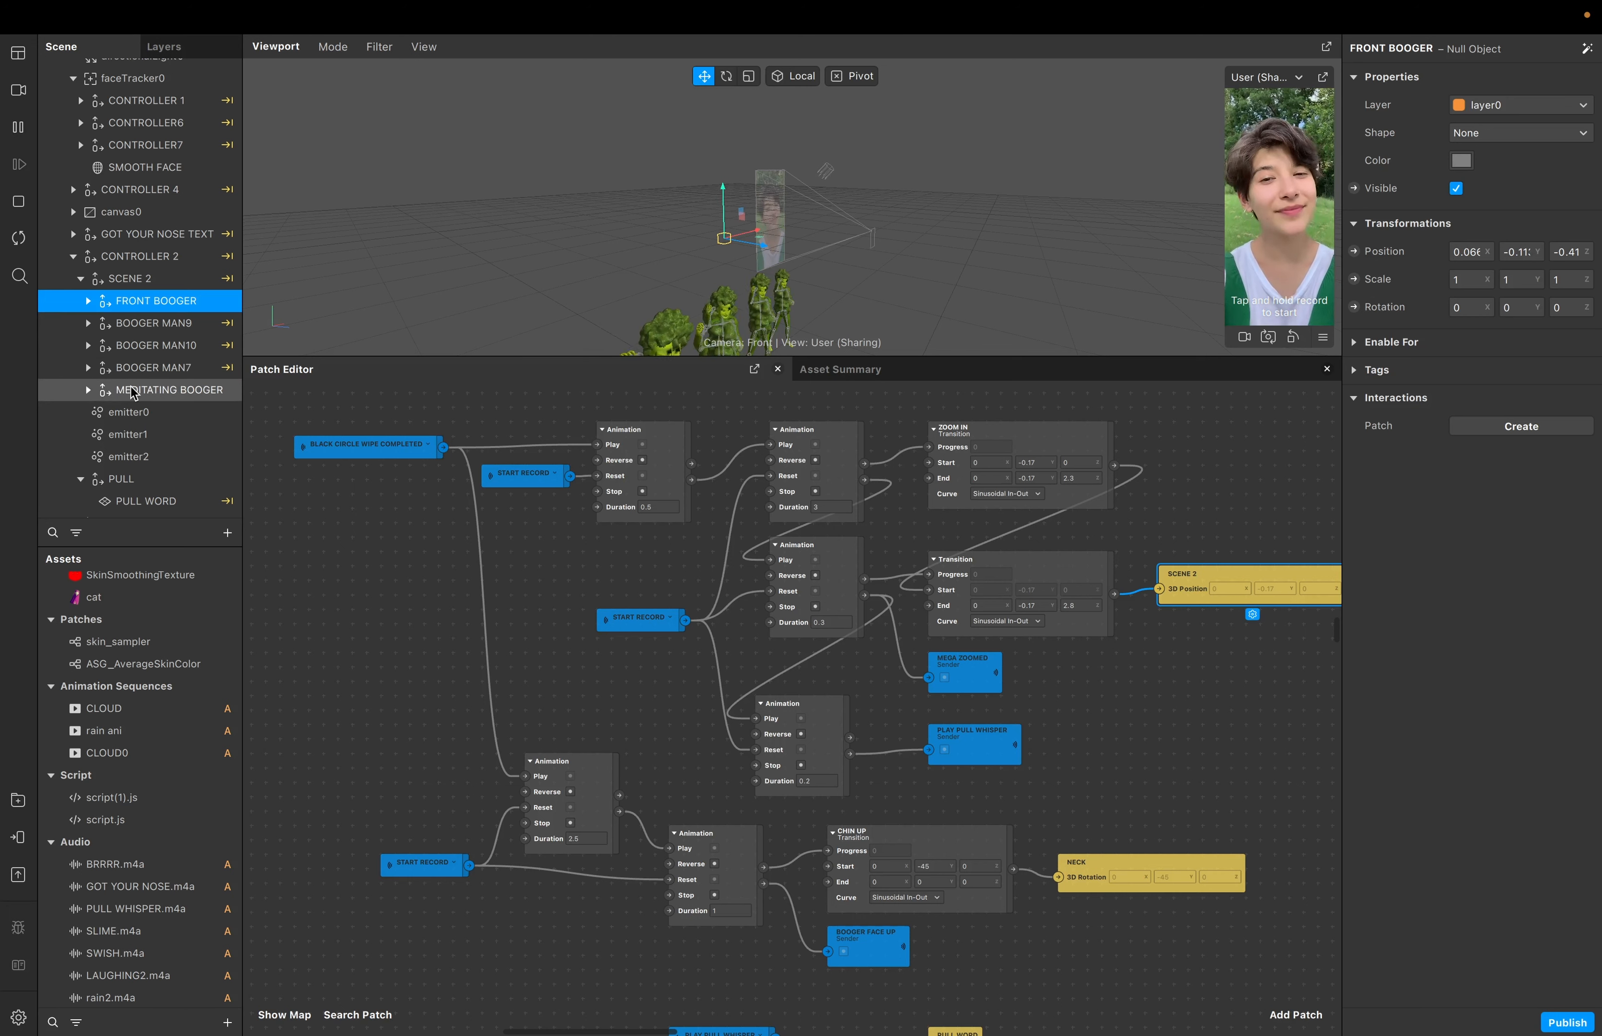
scroll(1010, 747, down, 2)
scroll(1010, 747, right, 2)
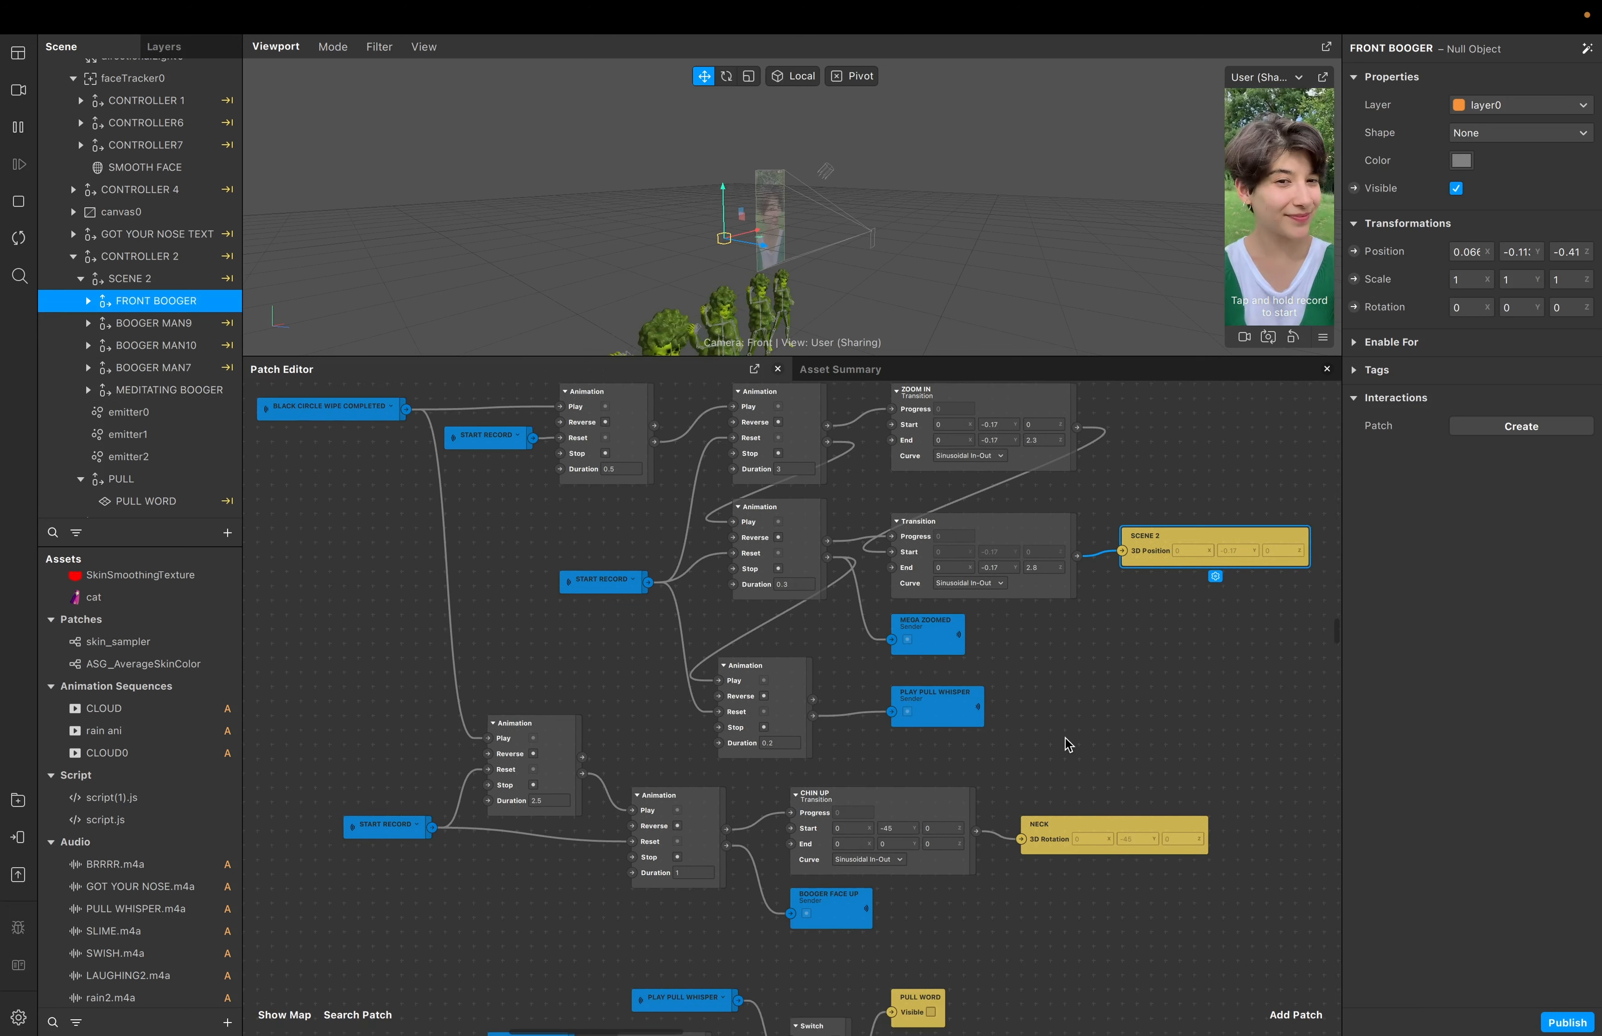
scroll(1110, 818, up, 3)
scroll(1109, 818, left, 6)
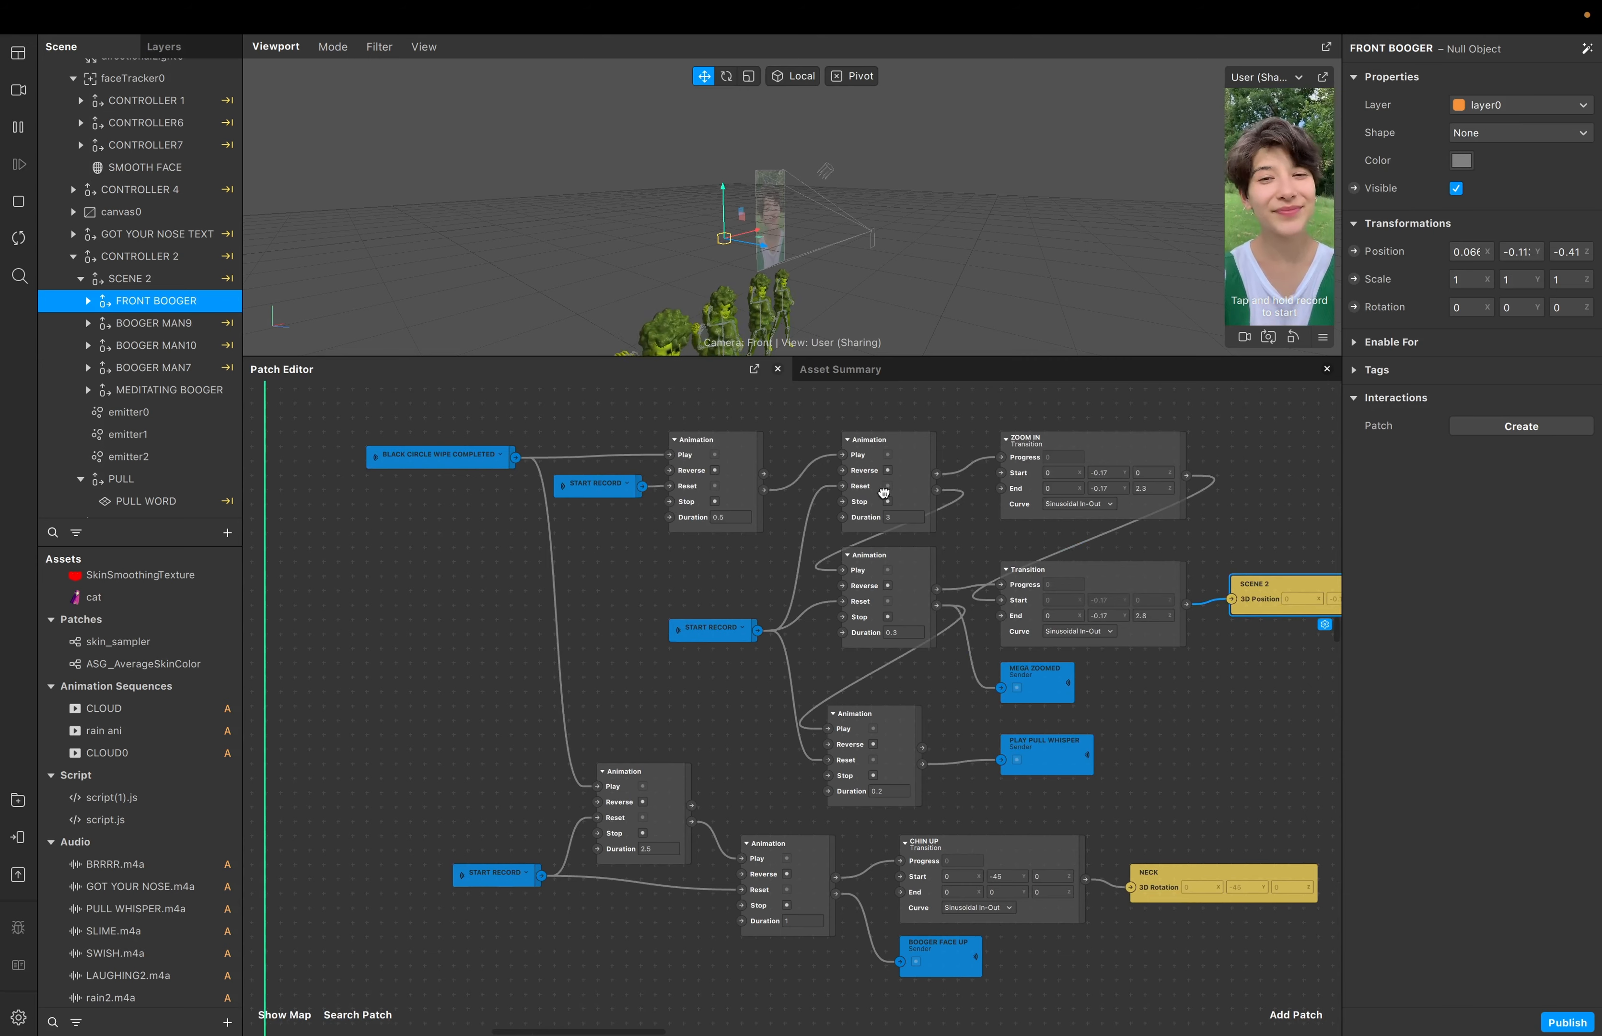
scroll(799, 572, up, 1)
scroll(799, 572, right, 3)
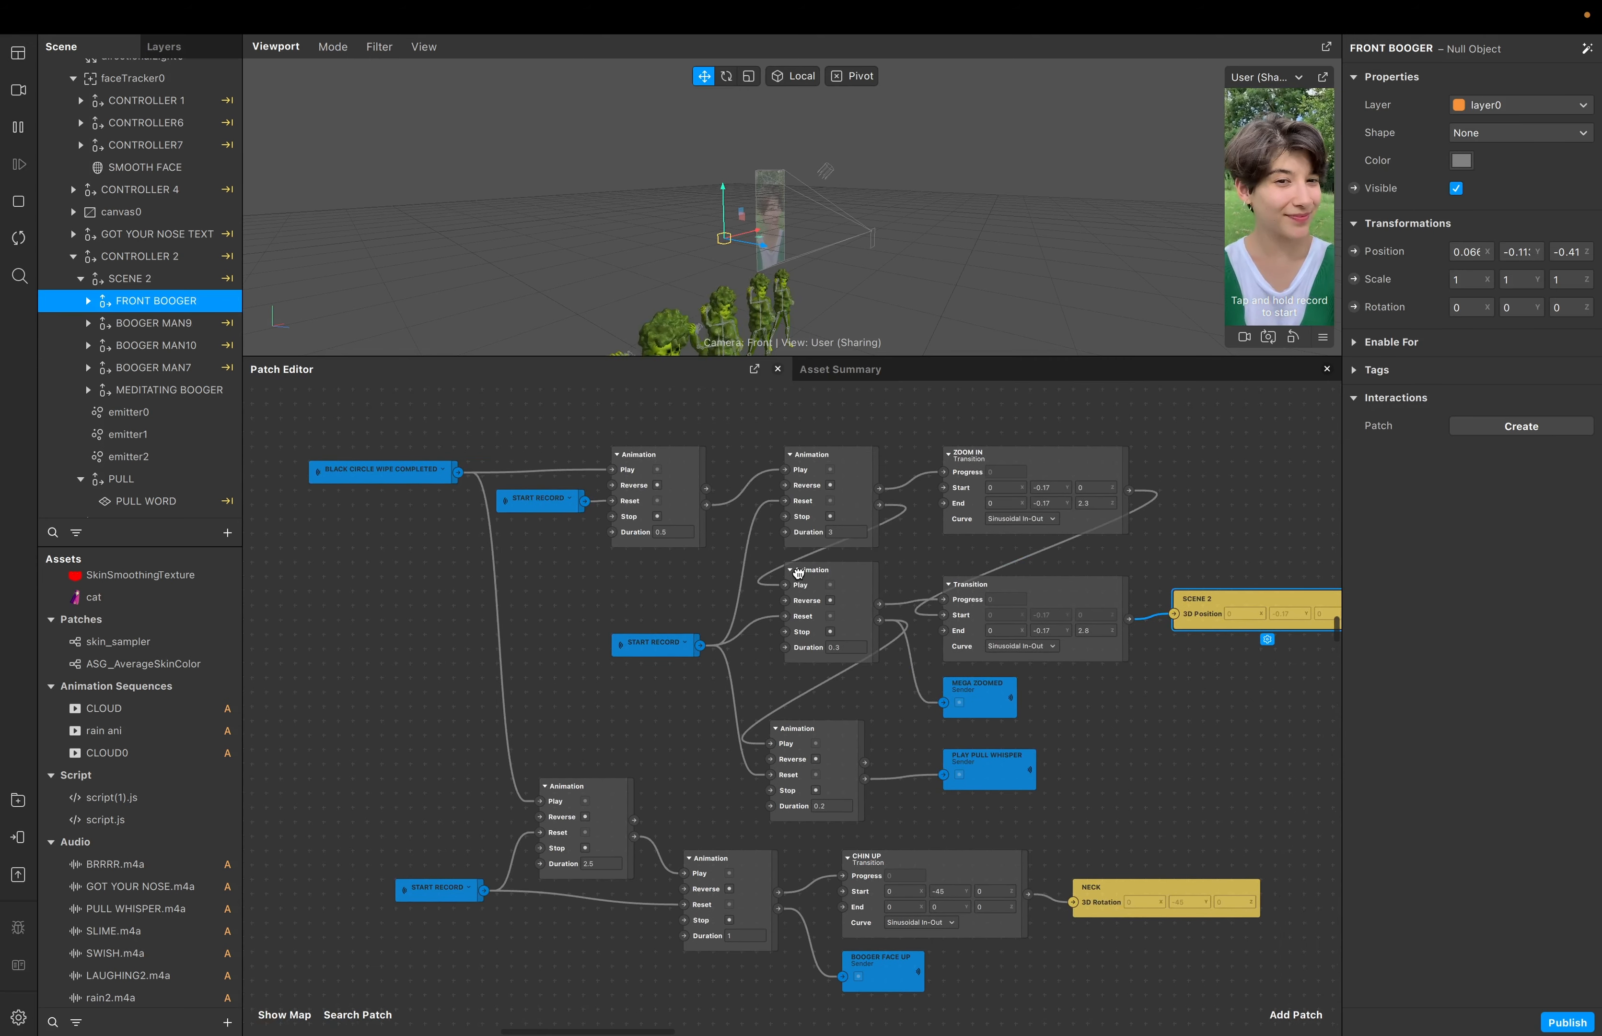
scroll(665, 588, right, 3)
scroll(665, 588, down, 1)
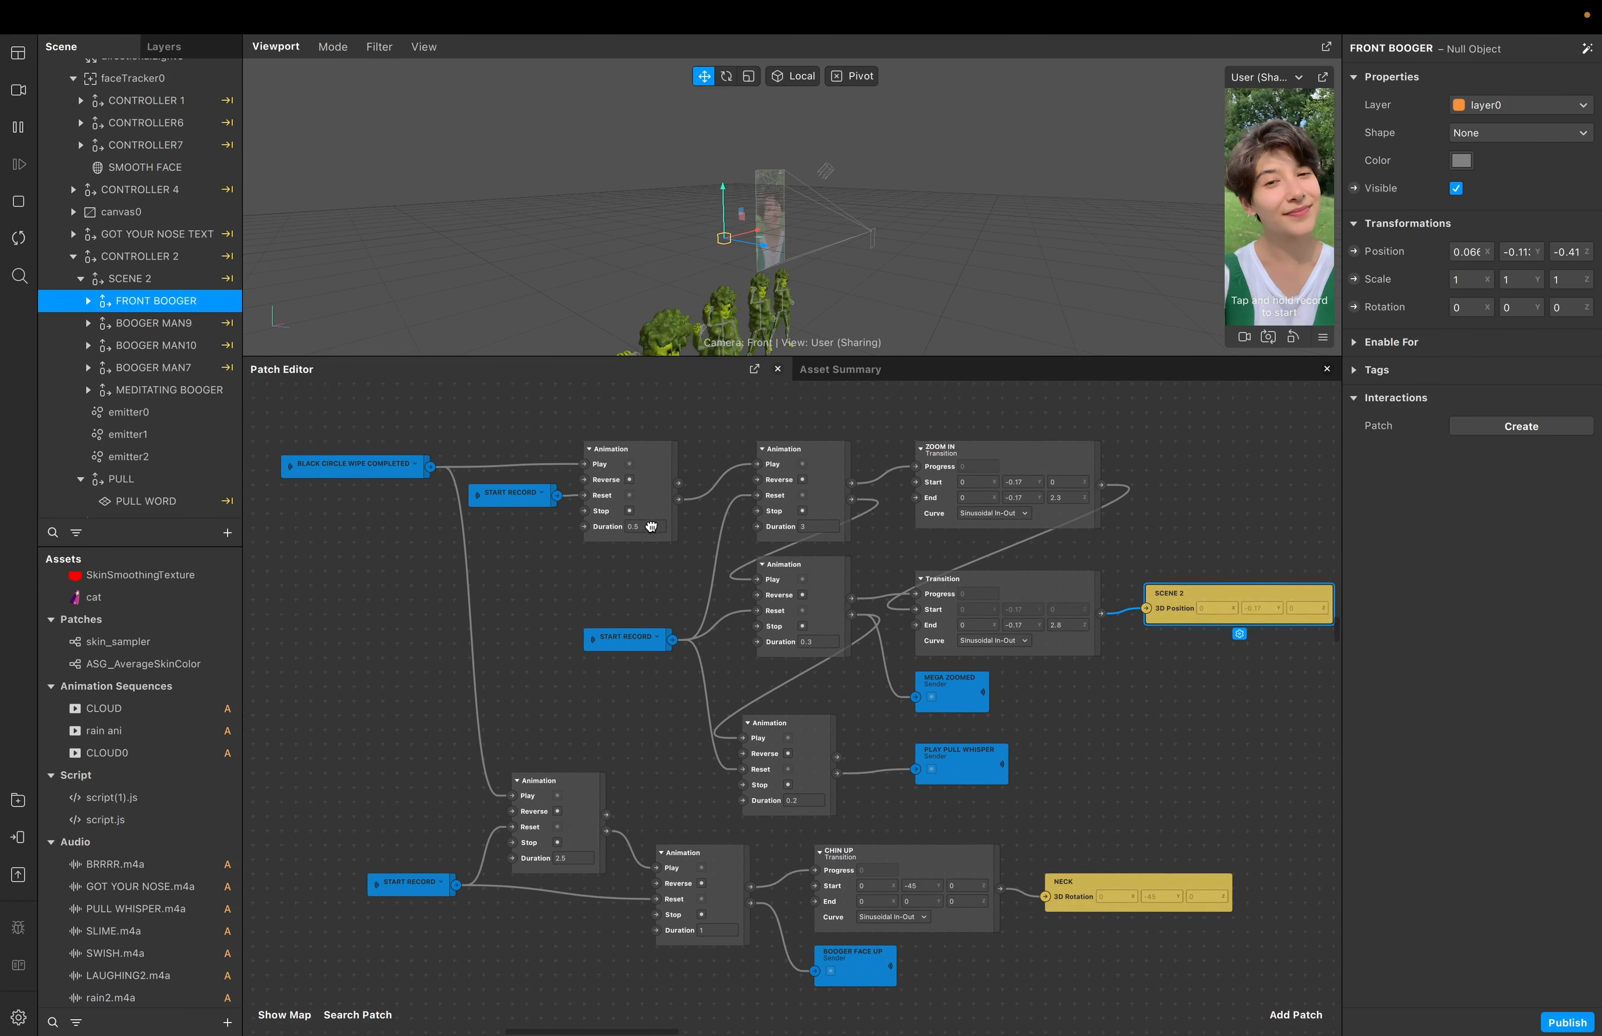
Inspect the 0.5-second delay Animation patch ahead of ZOOM IN and the duration of the 2.5-second Animation patch ahead of CHIN UP
drag(625, 463, 651, 462)
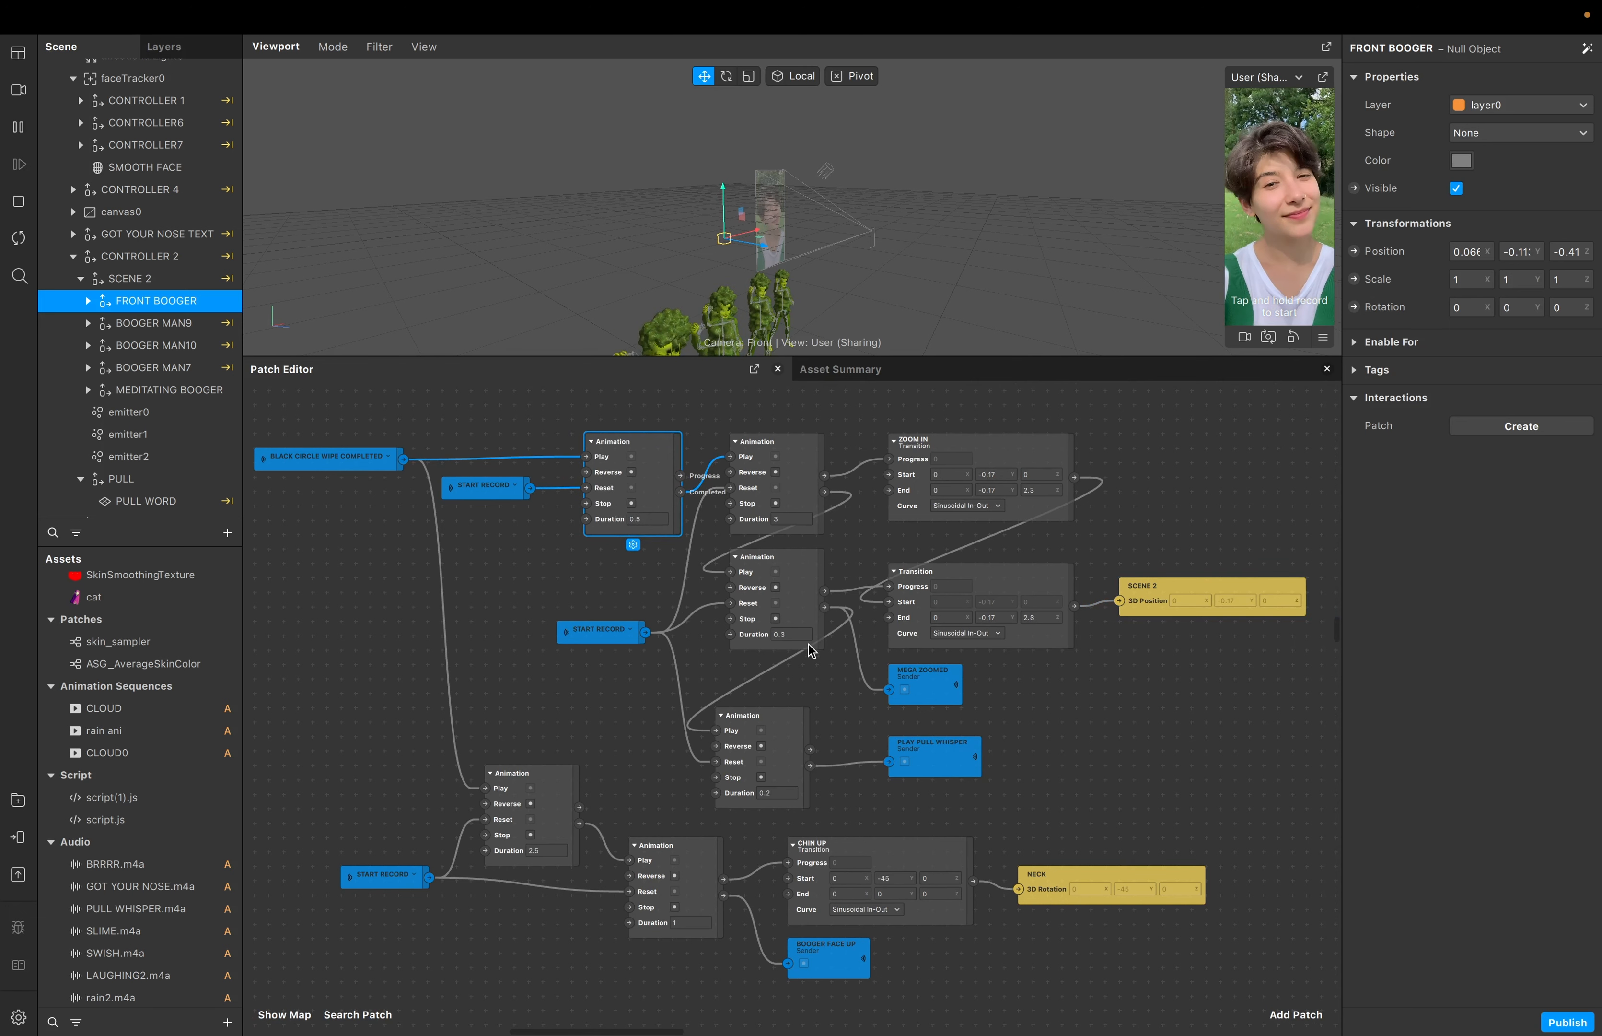
scroll(693, 736, down, 2)
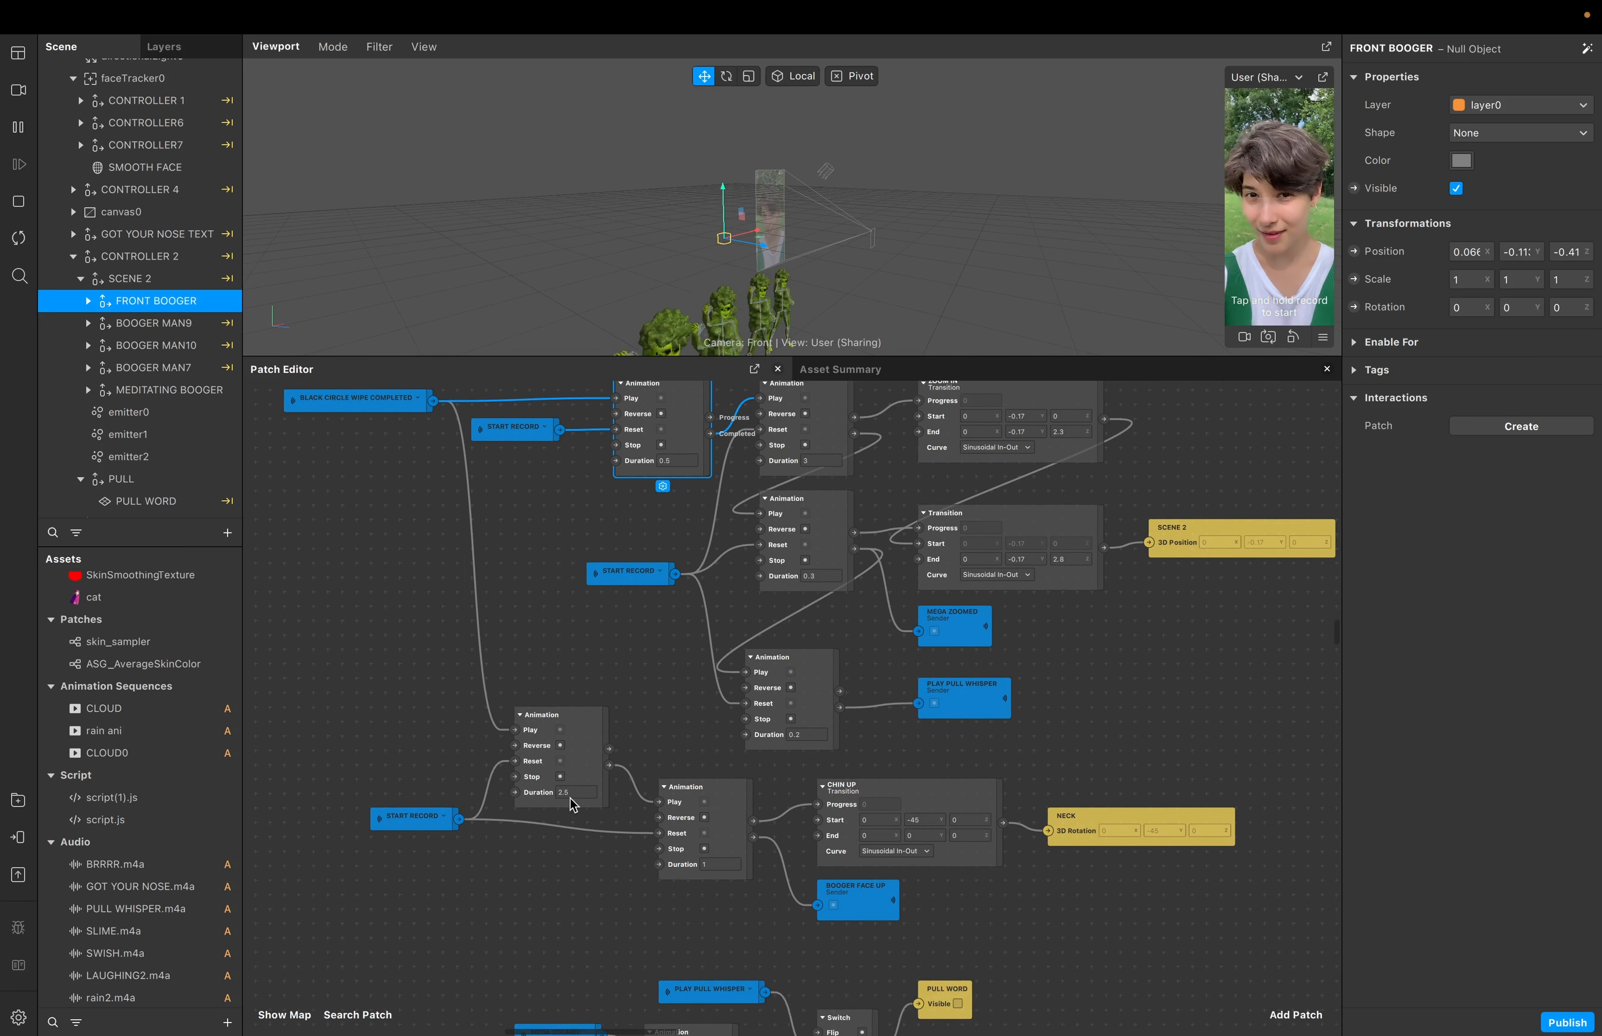
scroll(714, 539, up, 1)
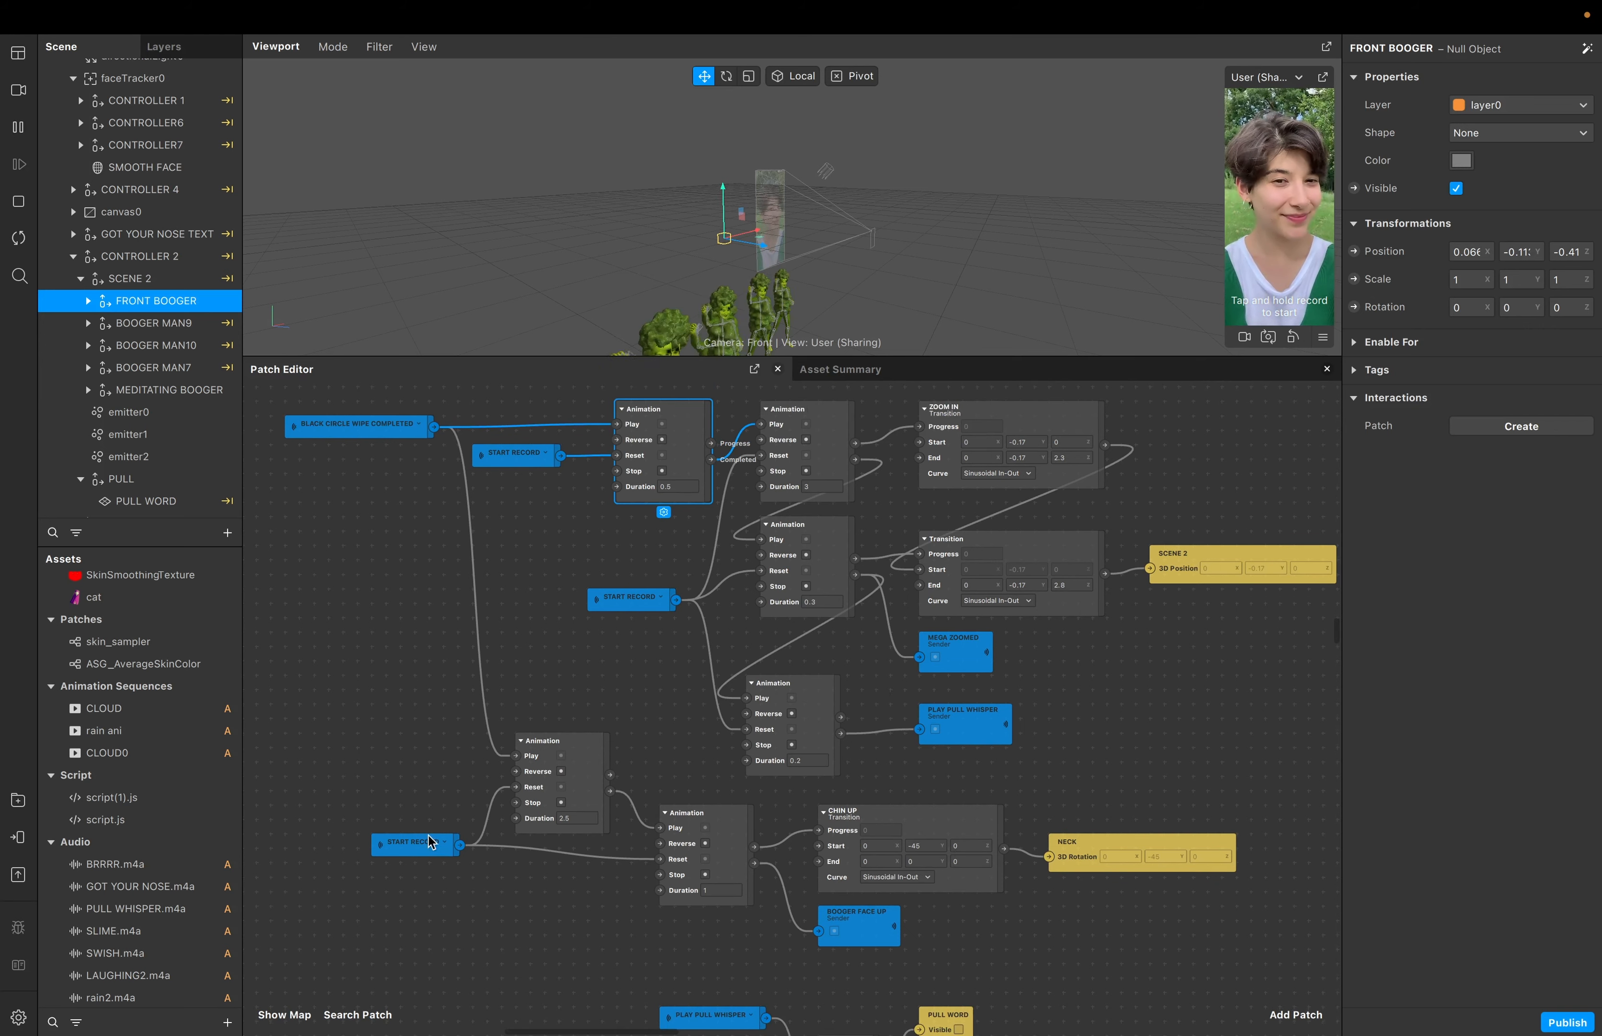
scroll(593, 834, right, 1)
click(573, 818)
drag(578, 821, 542, 823)
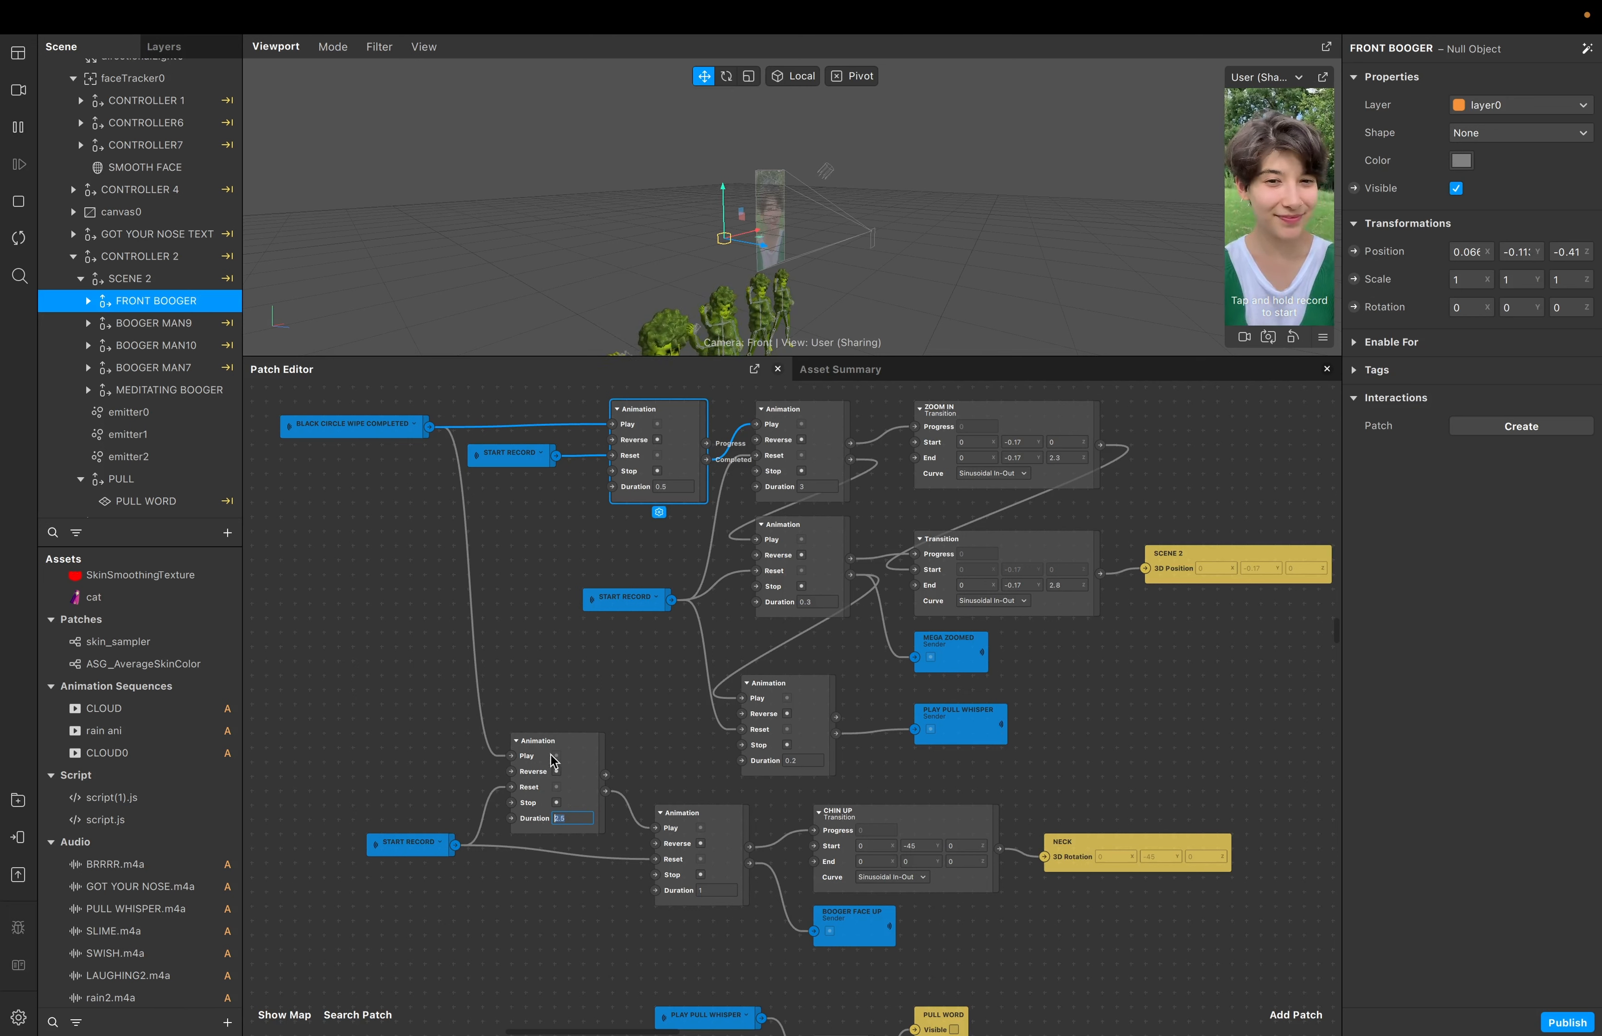
drag(573, 755, 574, 770)
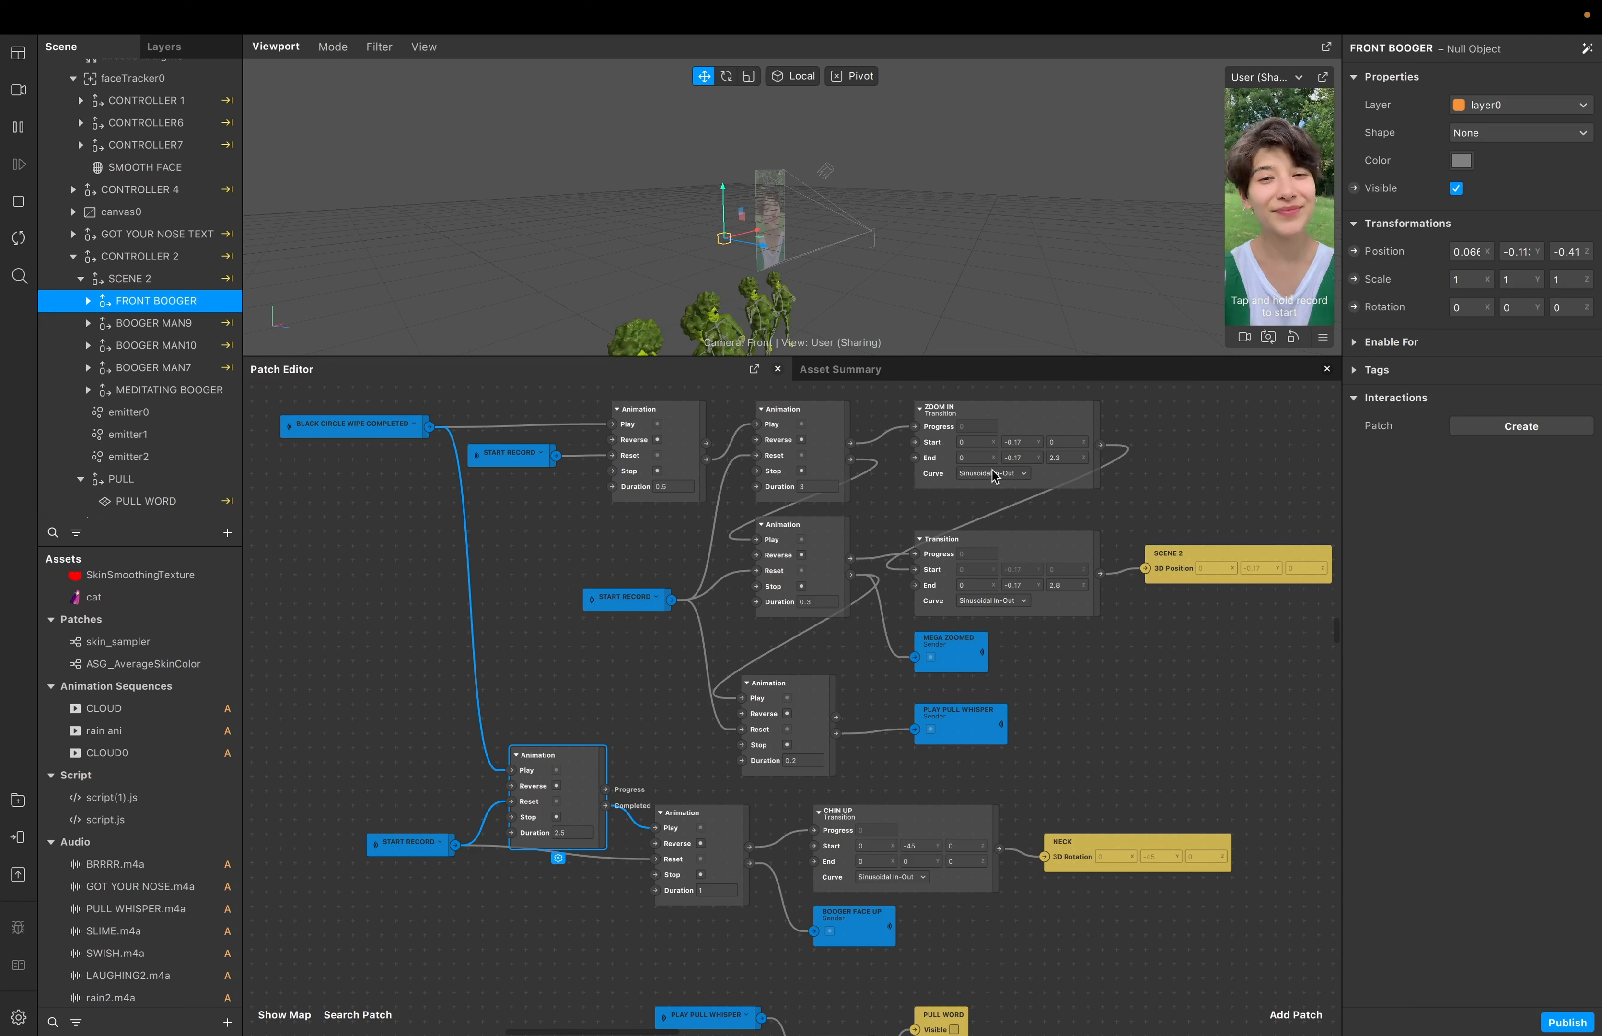
Examine how the 2.5-second Animation patch delays CHIN UP and the NECK rotation relative to the ZOOM IN chain, nudging that patch slightly
scroll(1158, 484, left, 3)
scroll(1158, 485, up, 2)
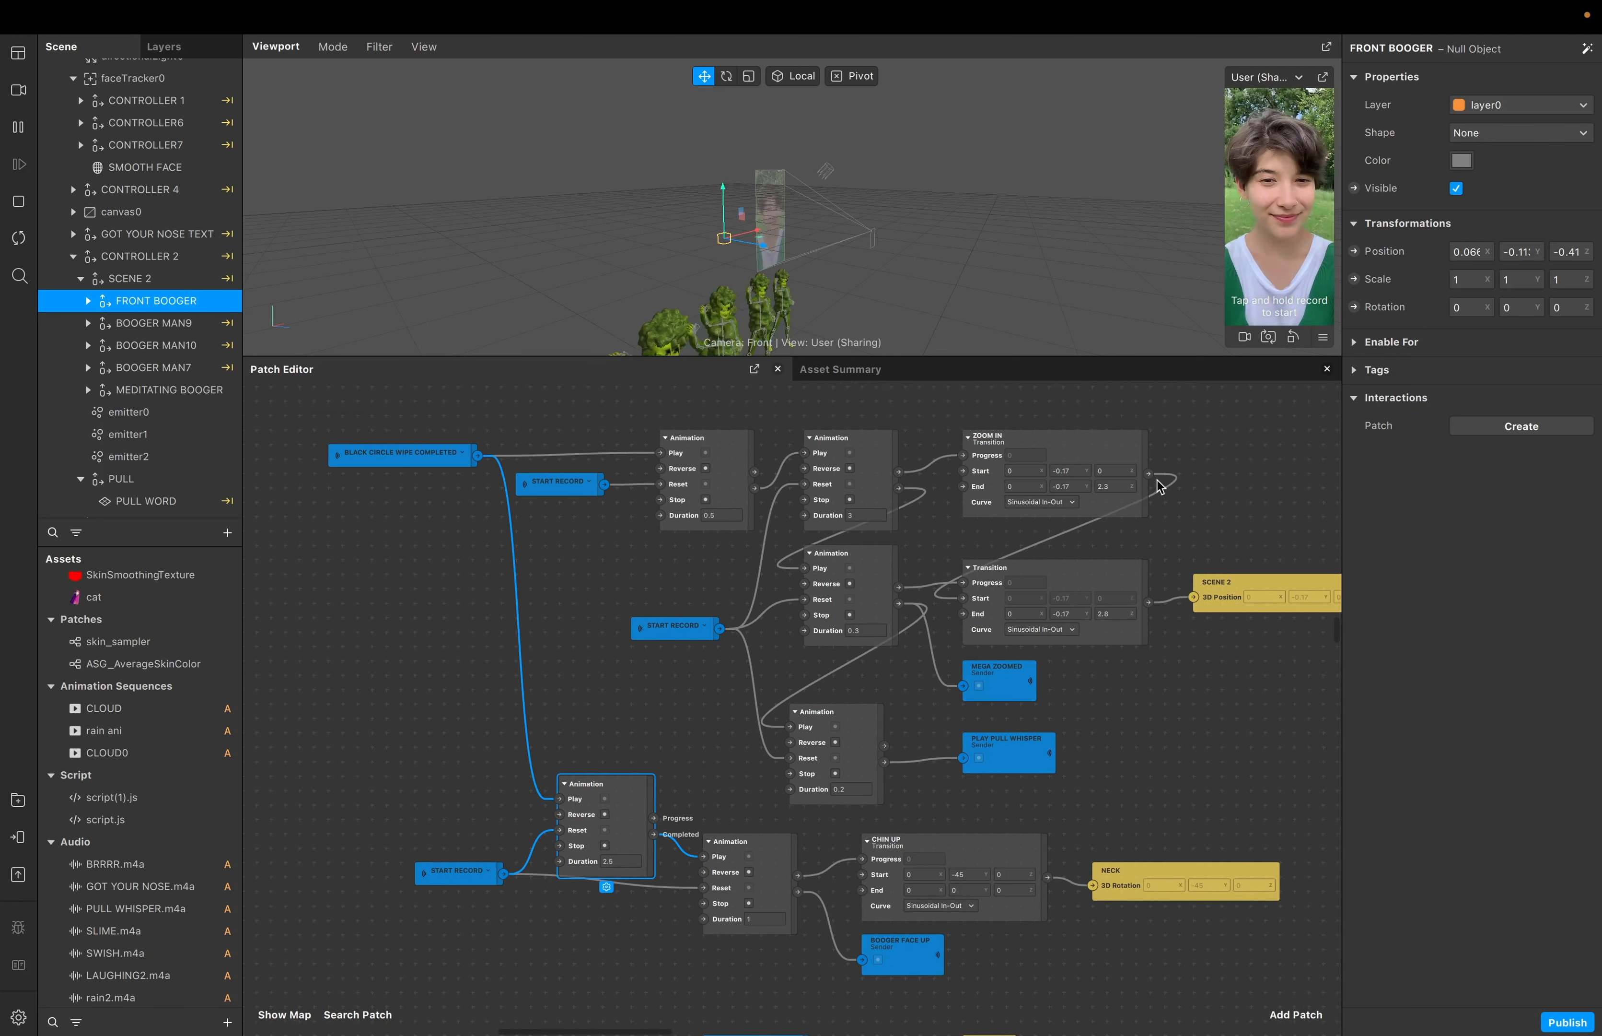
scroll(1157, 485, down, 5)
scroll(1158, 484, right, 3)
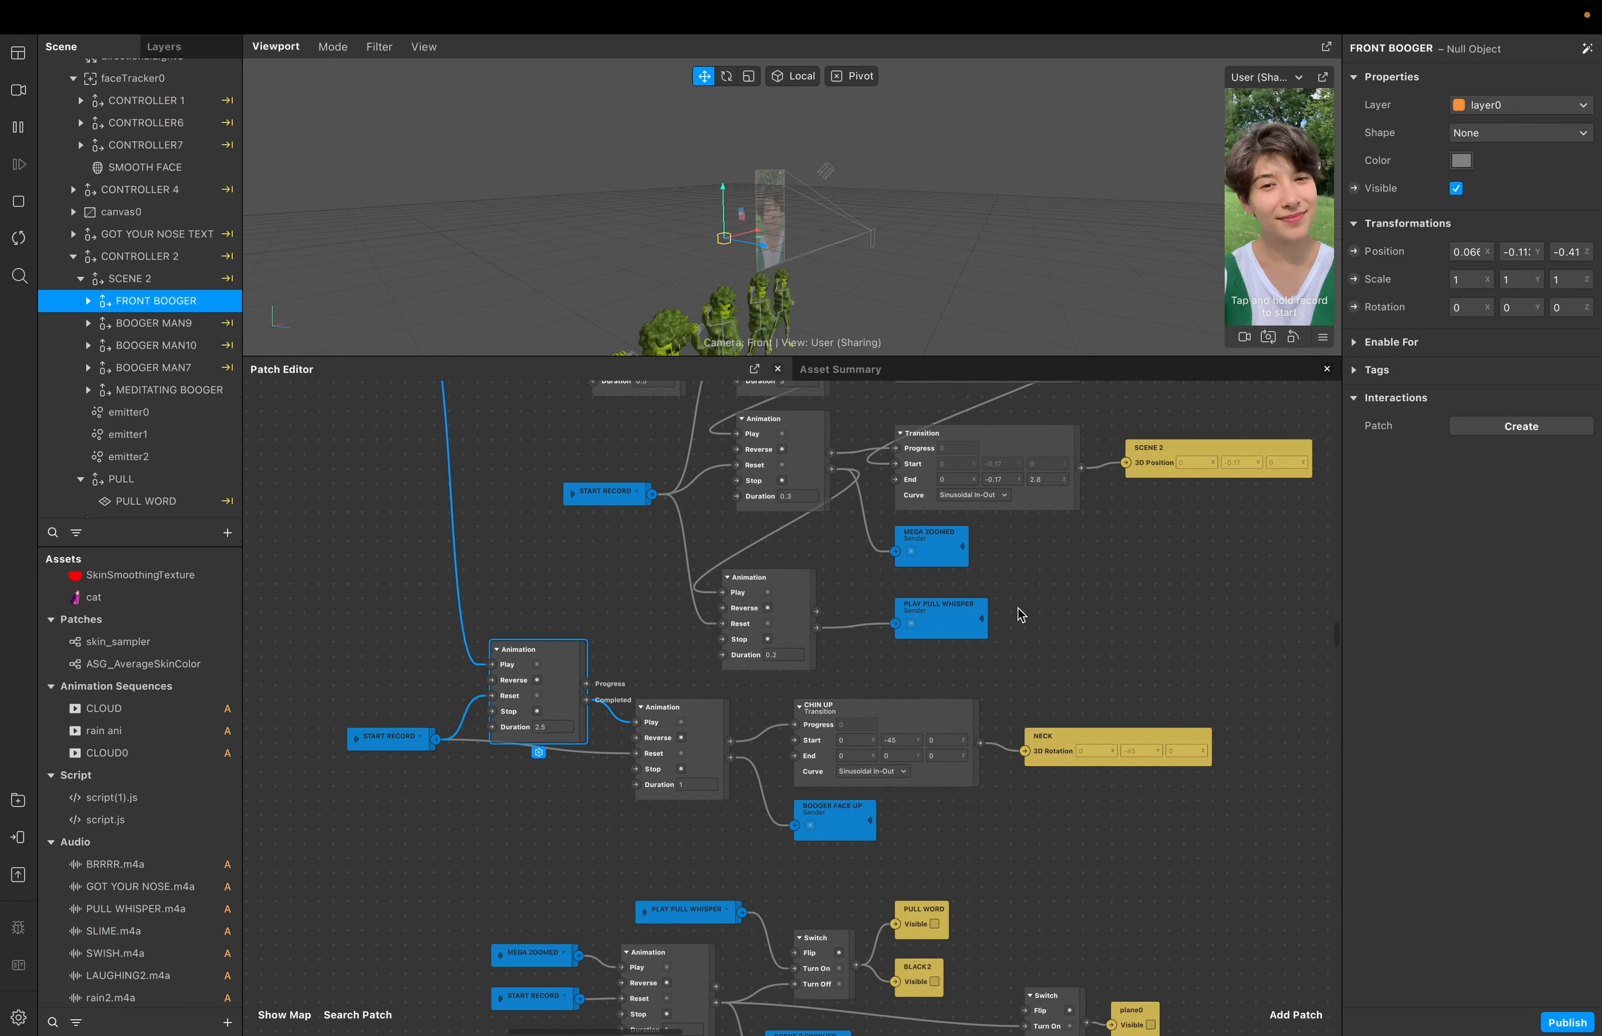
drag(546, 653, 547, 638)
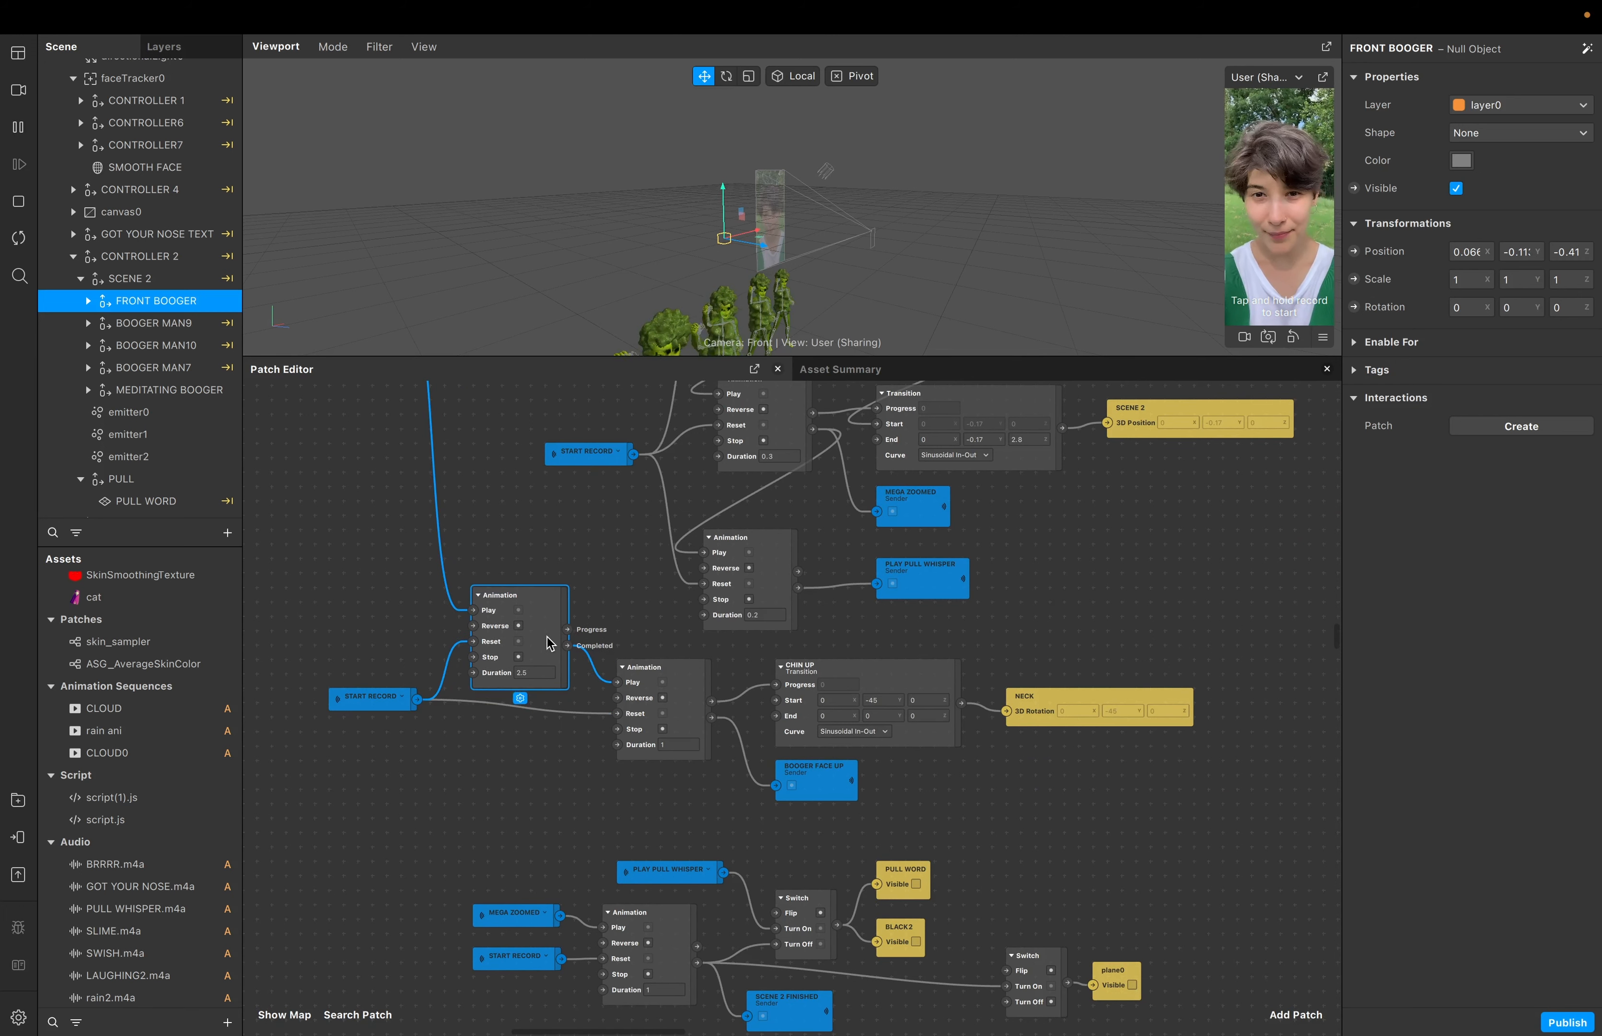
scroll(683, 696, up, 4)
scroll(683, 695, left, 2)
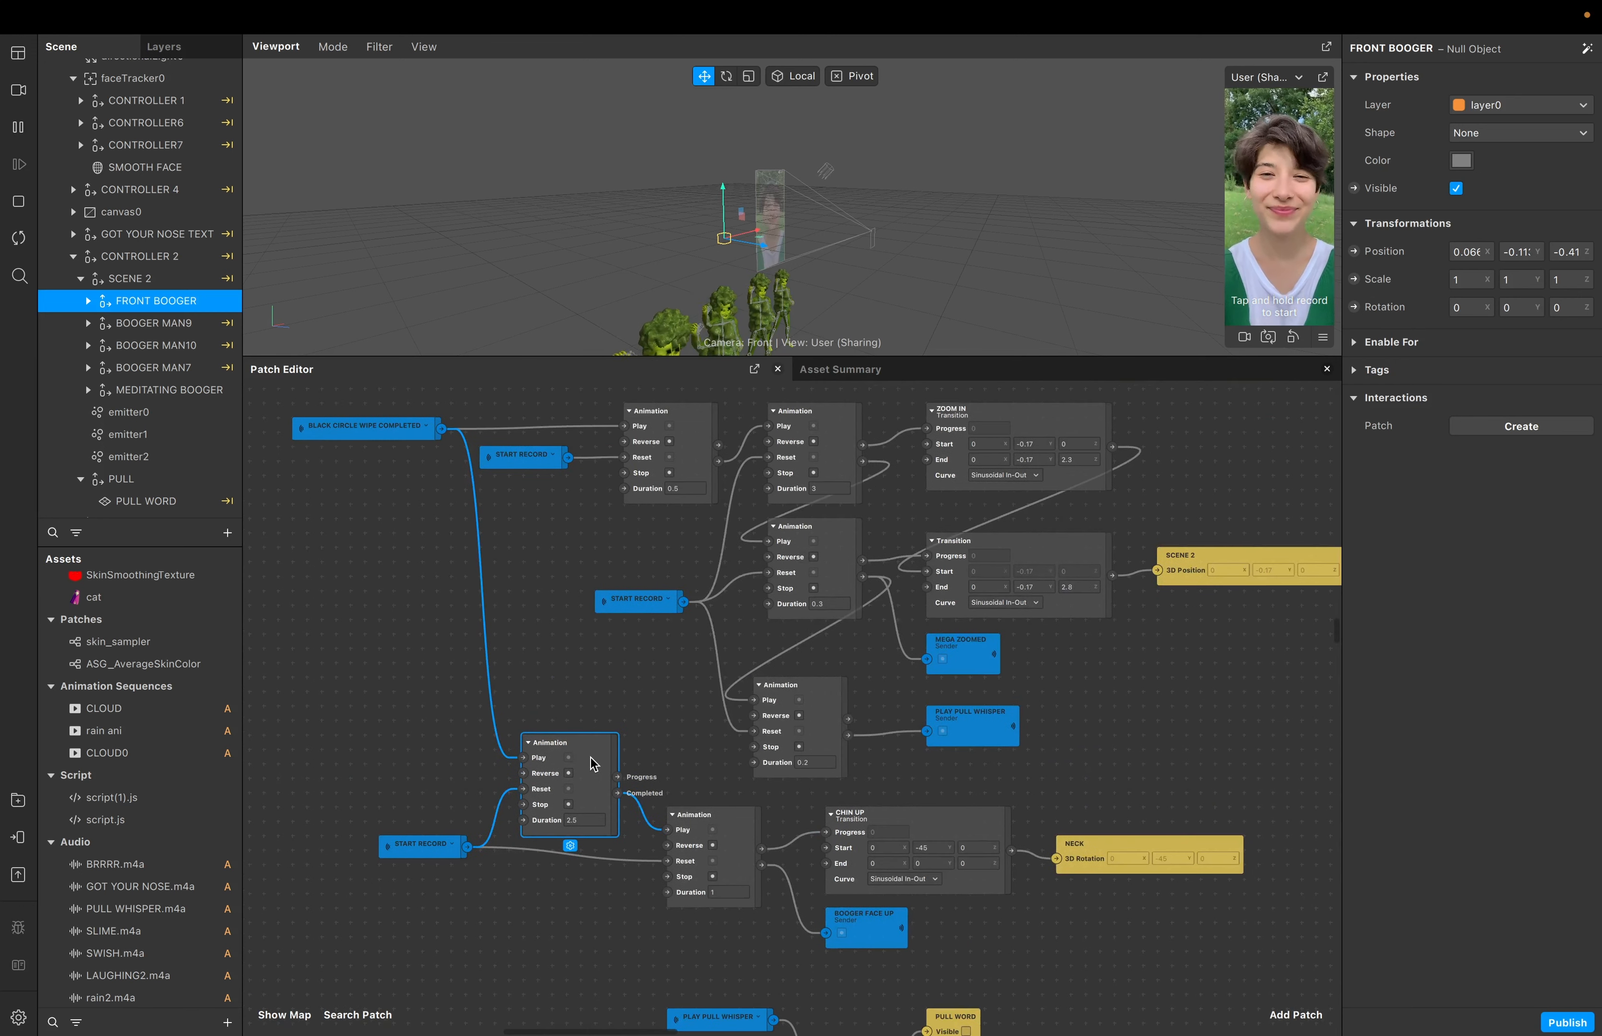
drag(588, 765, 582, 803)
scroll(1006, 707, up, 2)
scroll(1006, 707, right, 5)
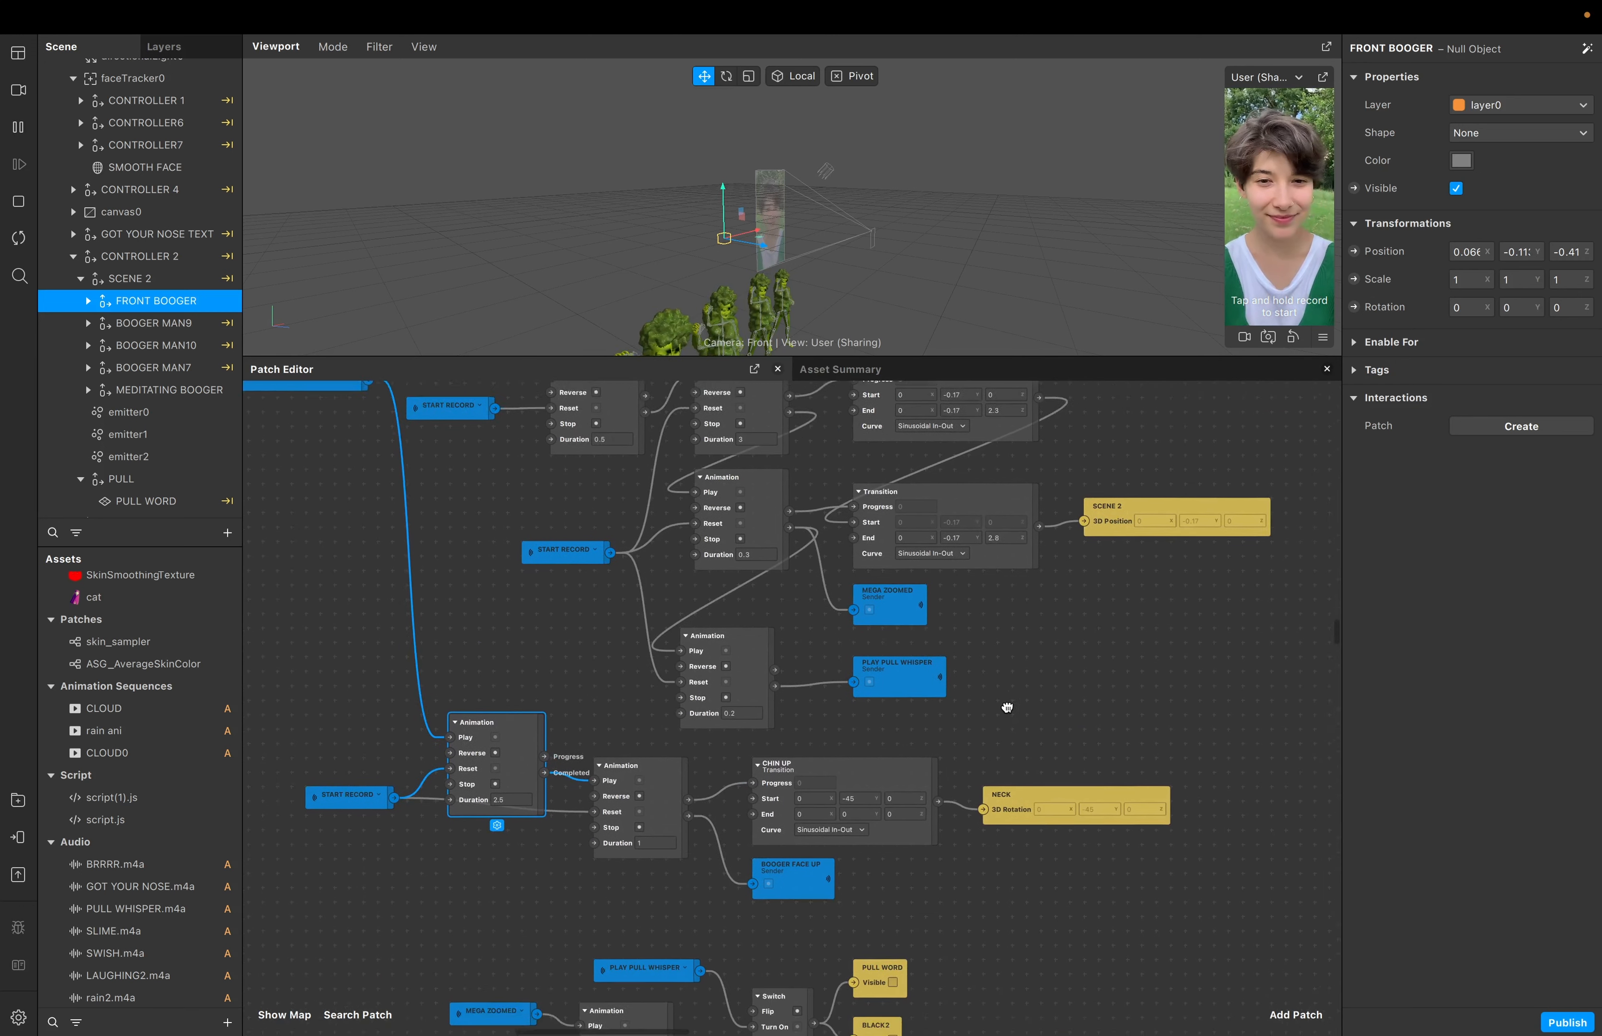
scroll(1007, 707, down, 1)
scroll(1008, 707, left, 3)
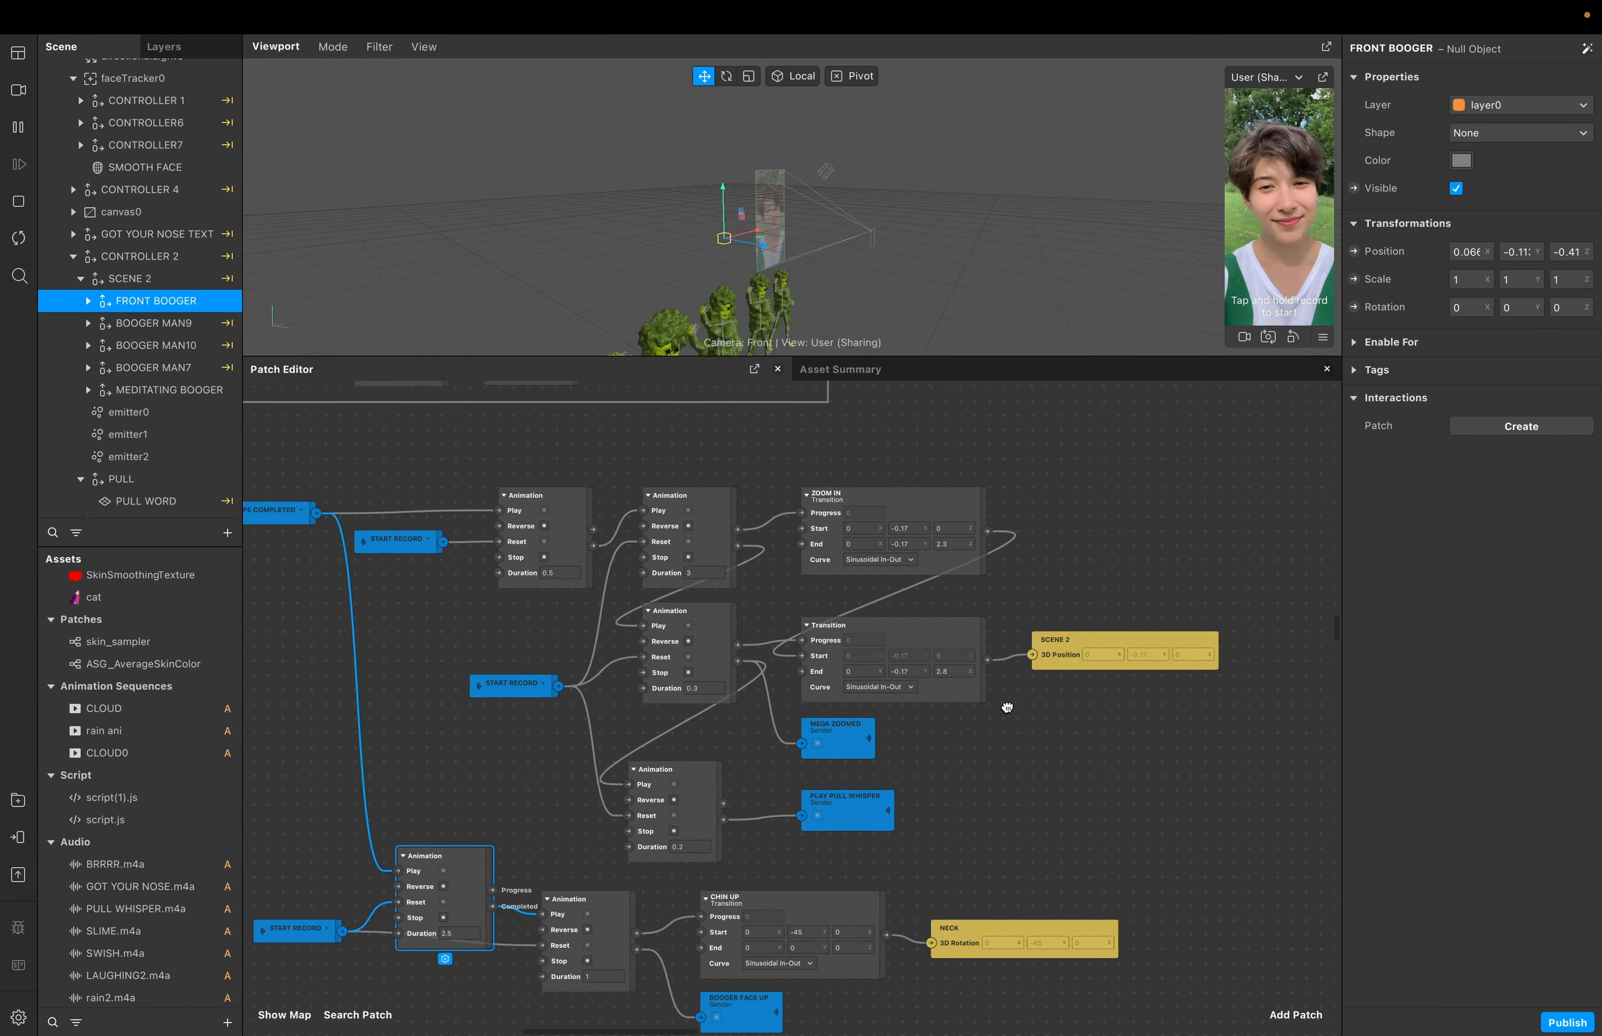
scroll(1008, 707, up, 1)
scroll(1007, 707, left, 1)
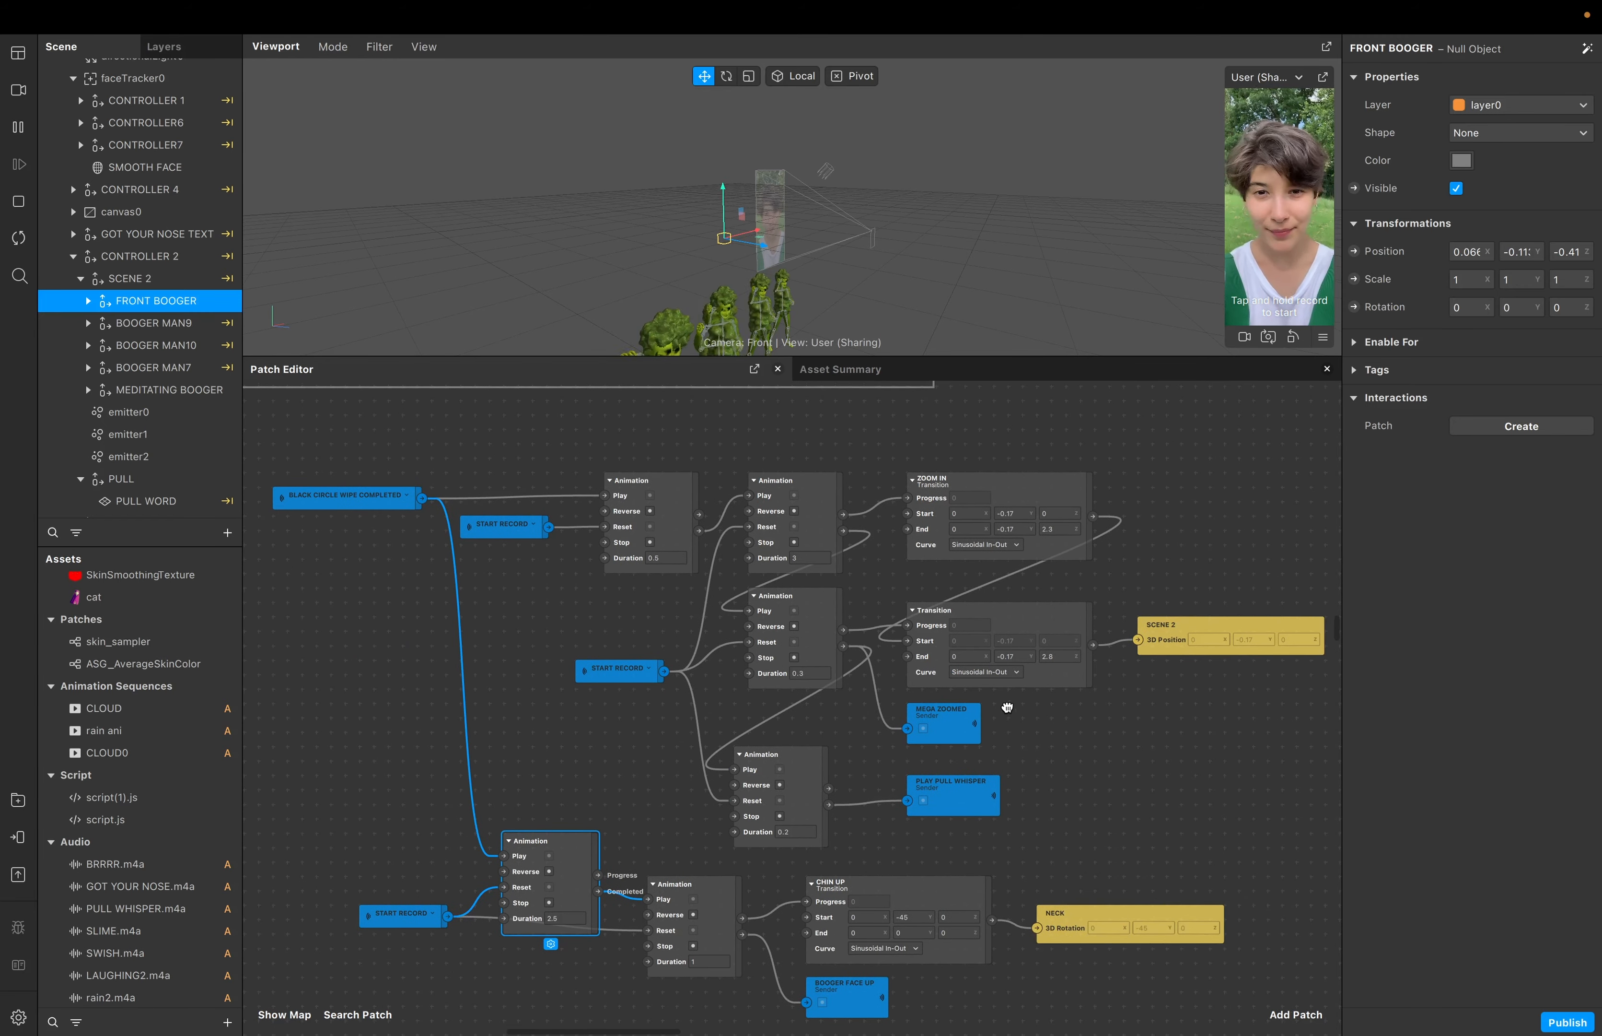
scroll(943, 706, down, 2)
scroll(943, 706, left, 1)
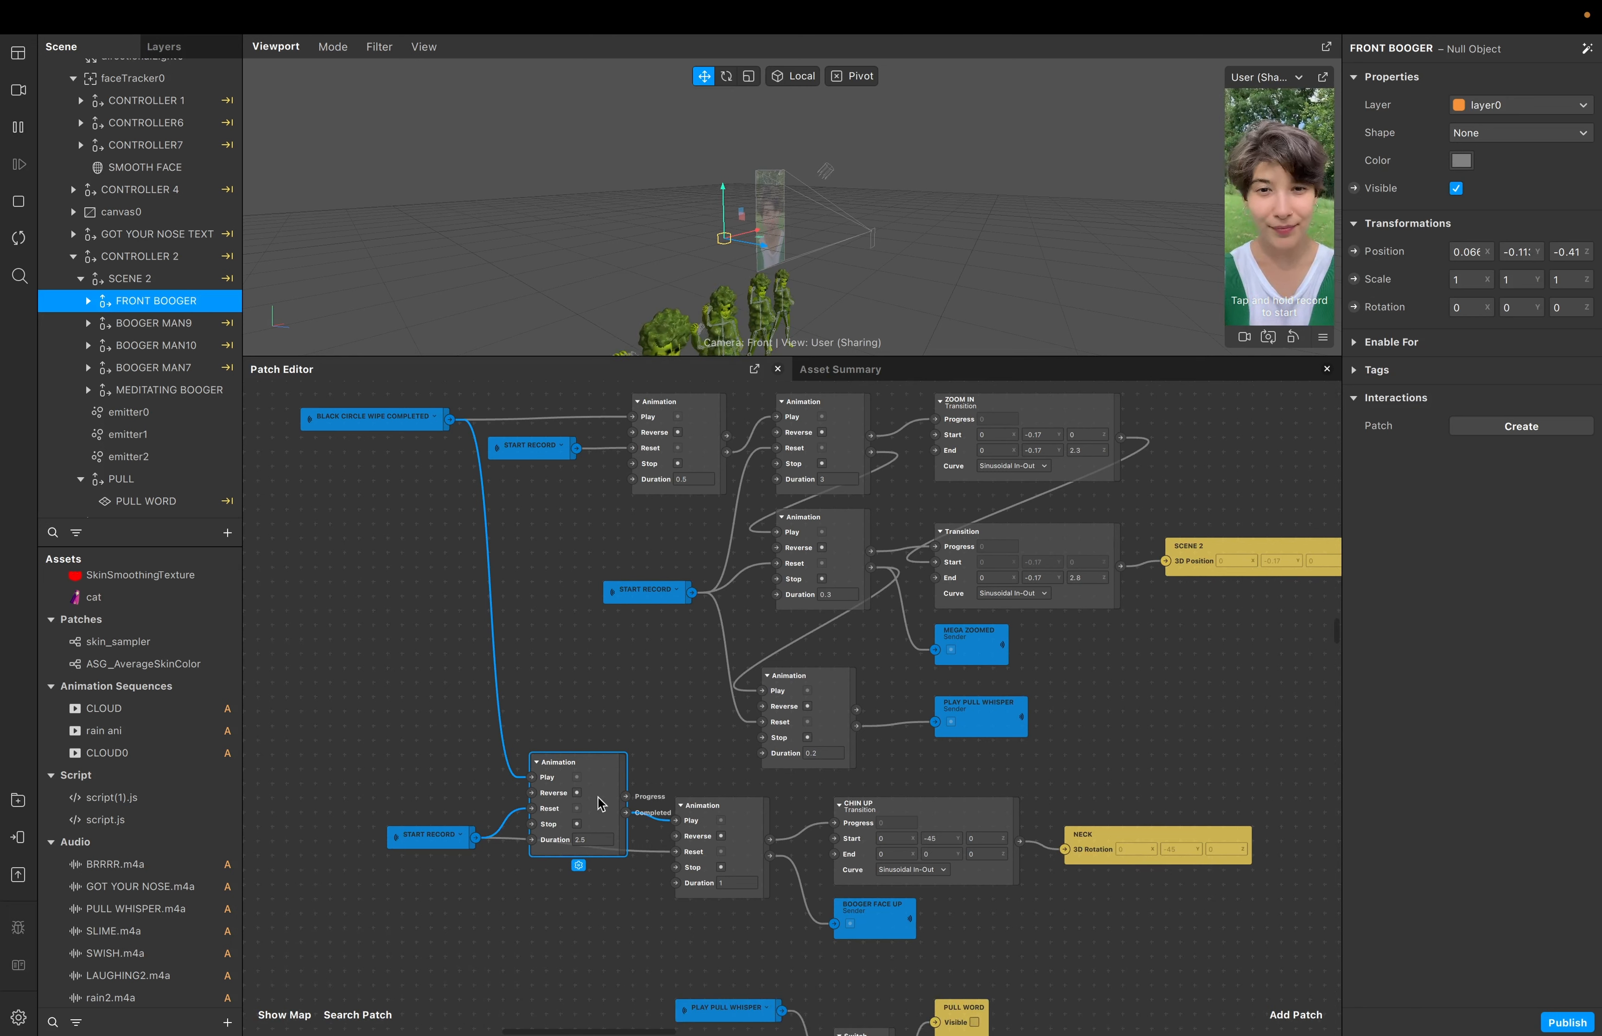
mouse_move(601, 785)
mouse_down()
mouse_move(608, 771)
mouse_move(592, 792)
mouse_up()
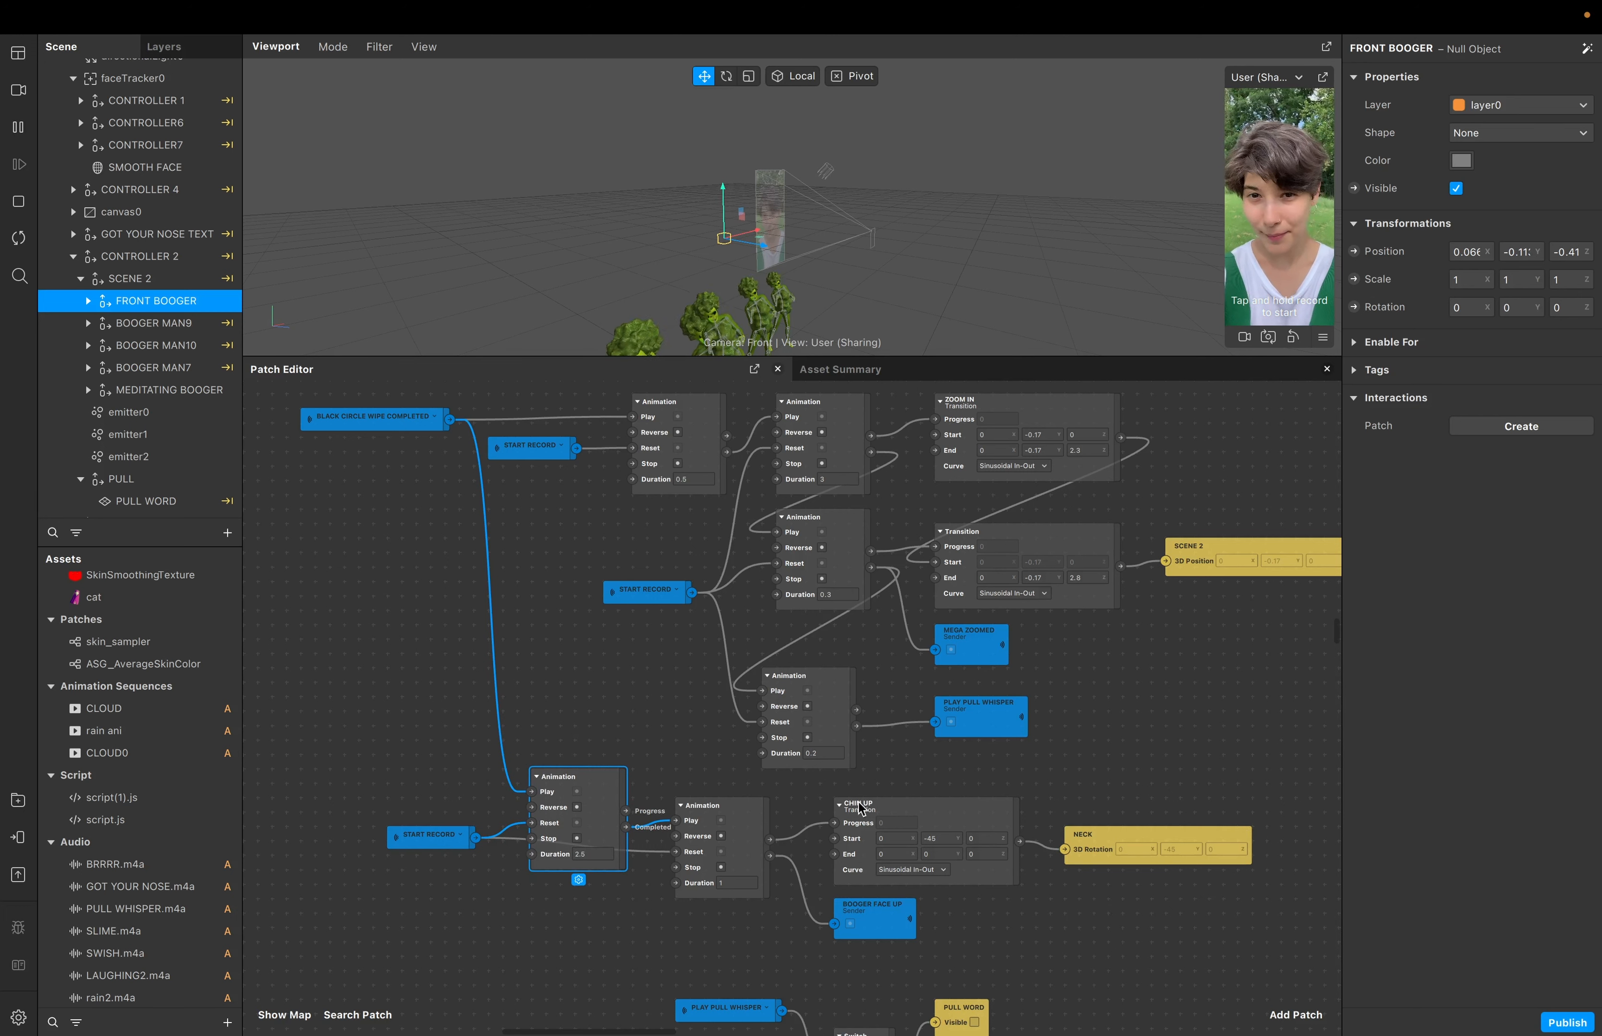
Examine the Switch patches controlling the visibility of PULL WORD, BLACK2, plane0 and CONTROLLER 2, along with the SCENE 2 FINISHED sender
scroll(1068, 827, down, 3)
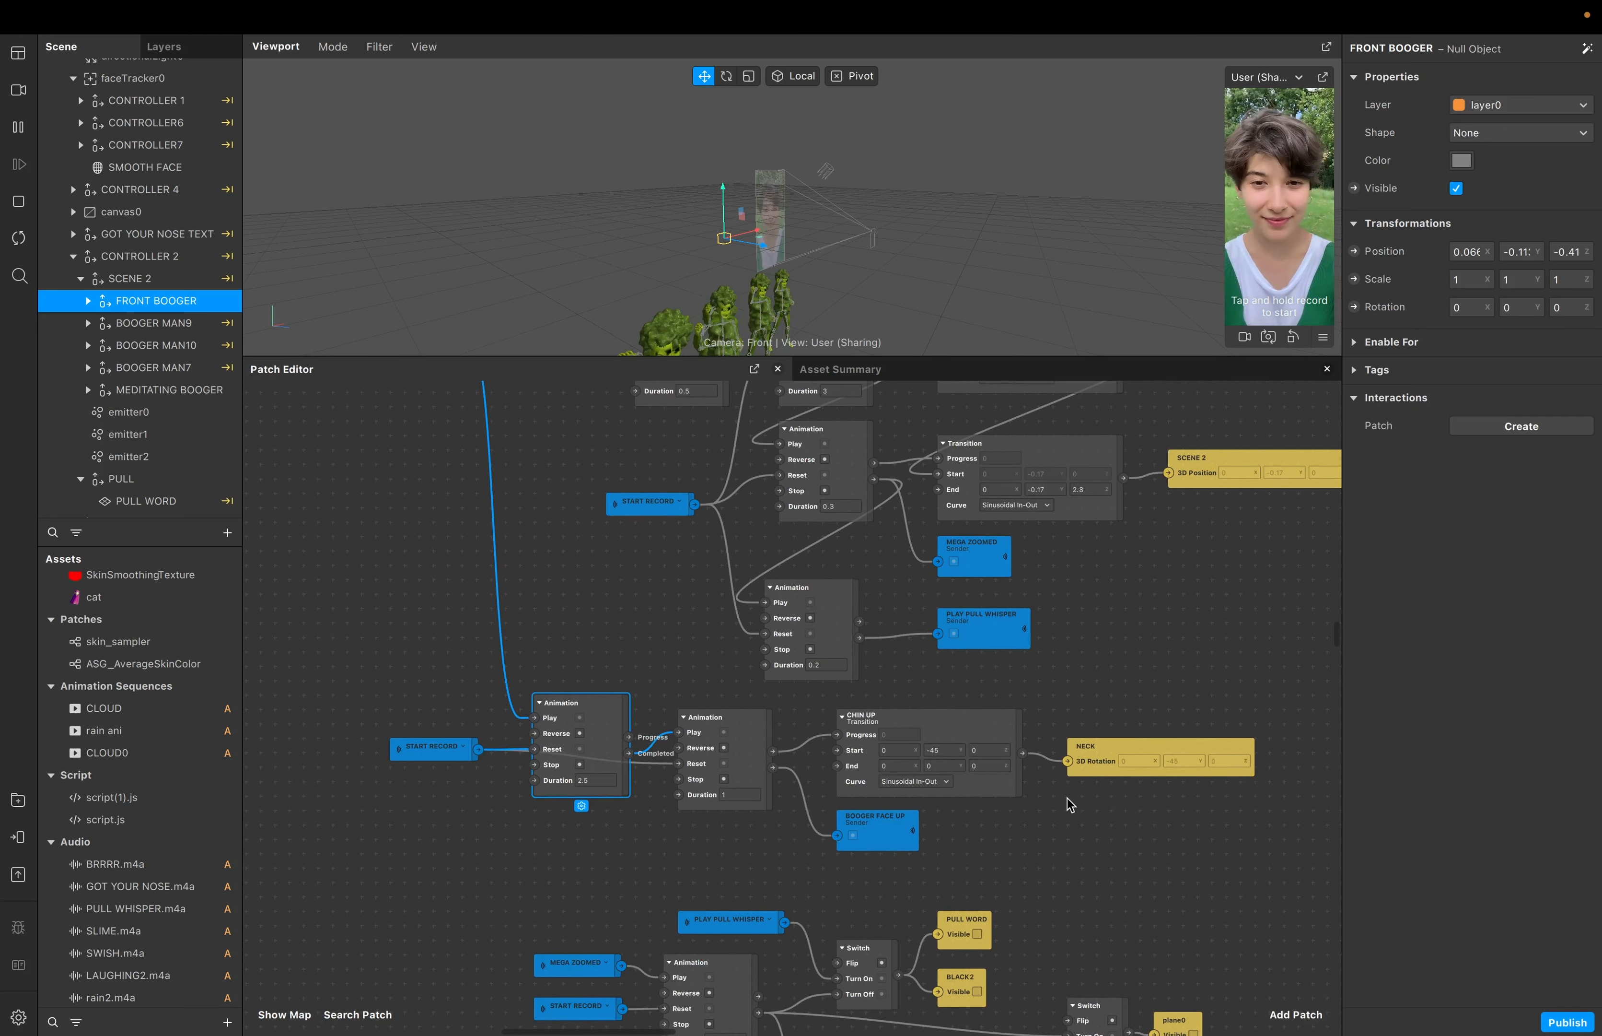
scroll(1068, 801, down, 5)
scroll(1066, 800, down, 3)
scroll(1066, 800, left, 2)
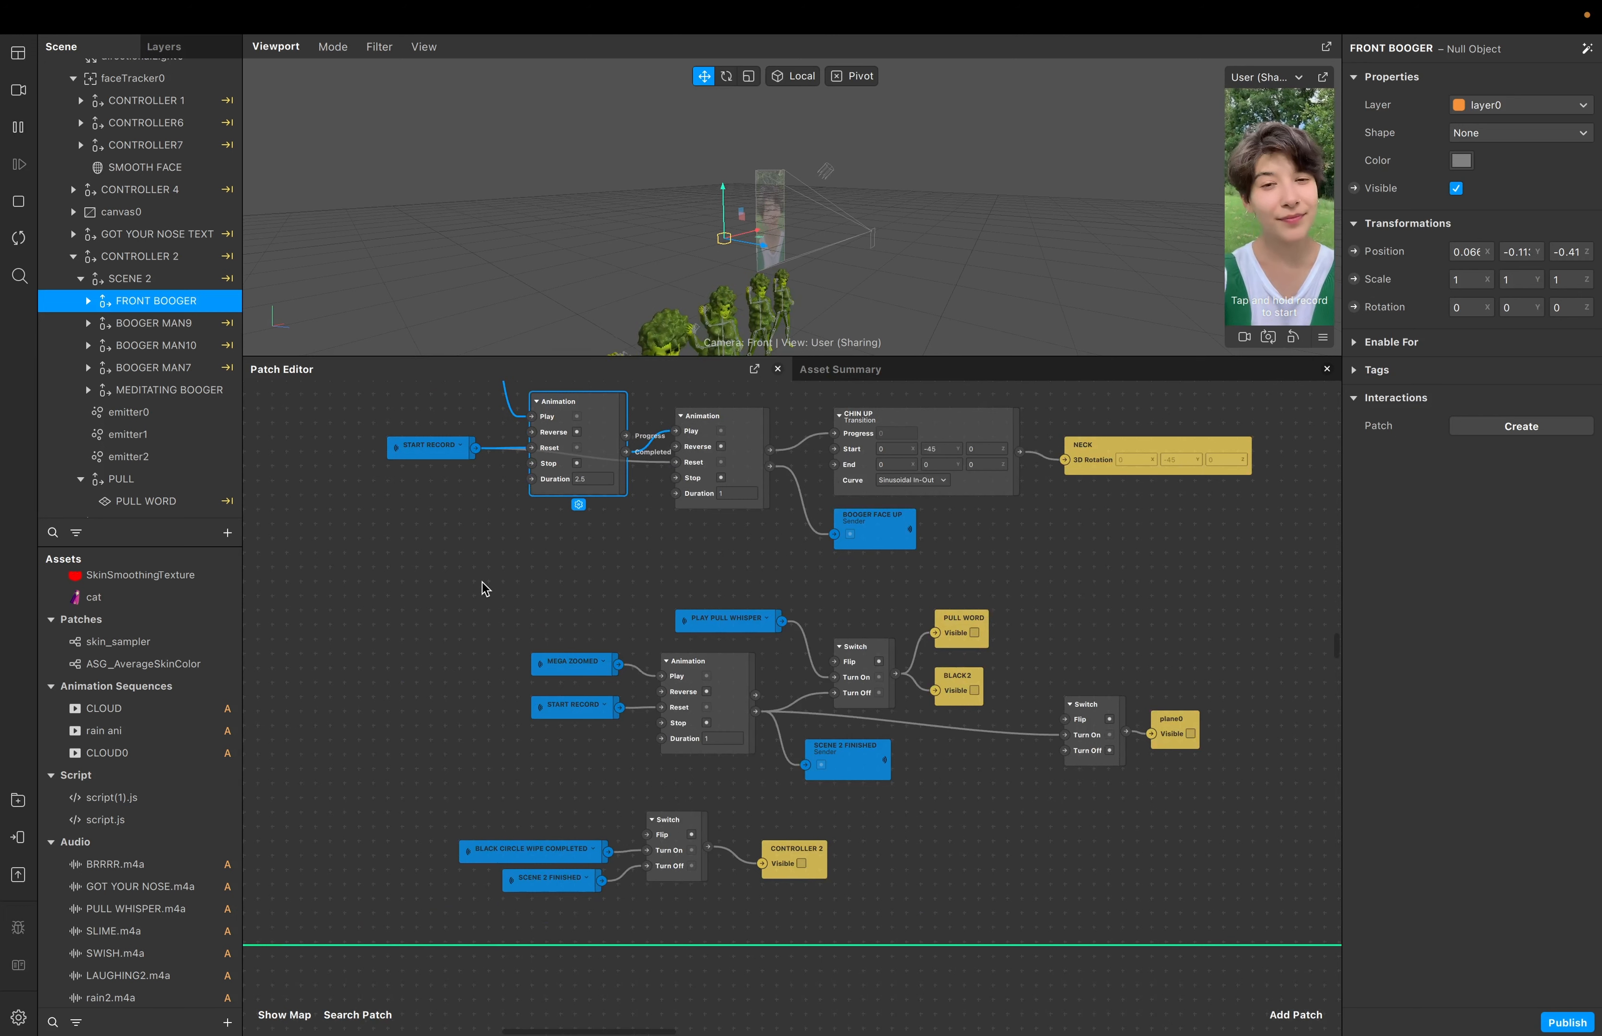
scroll(483, 583, down, 1)
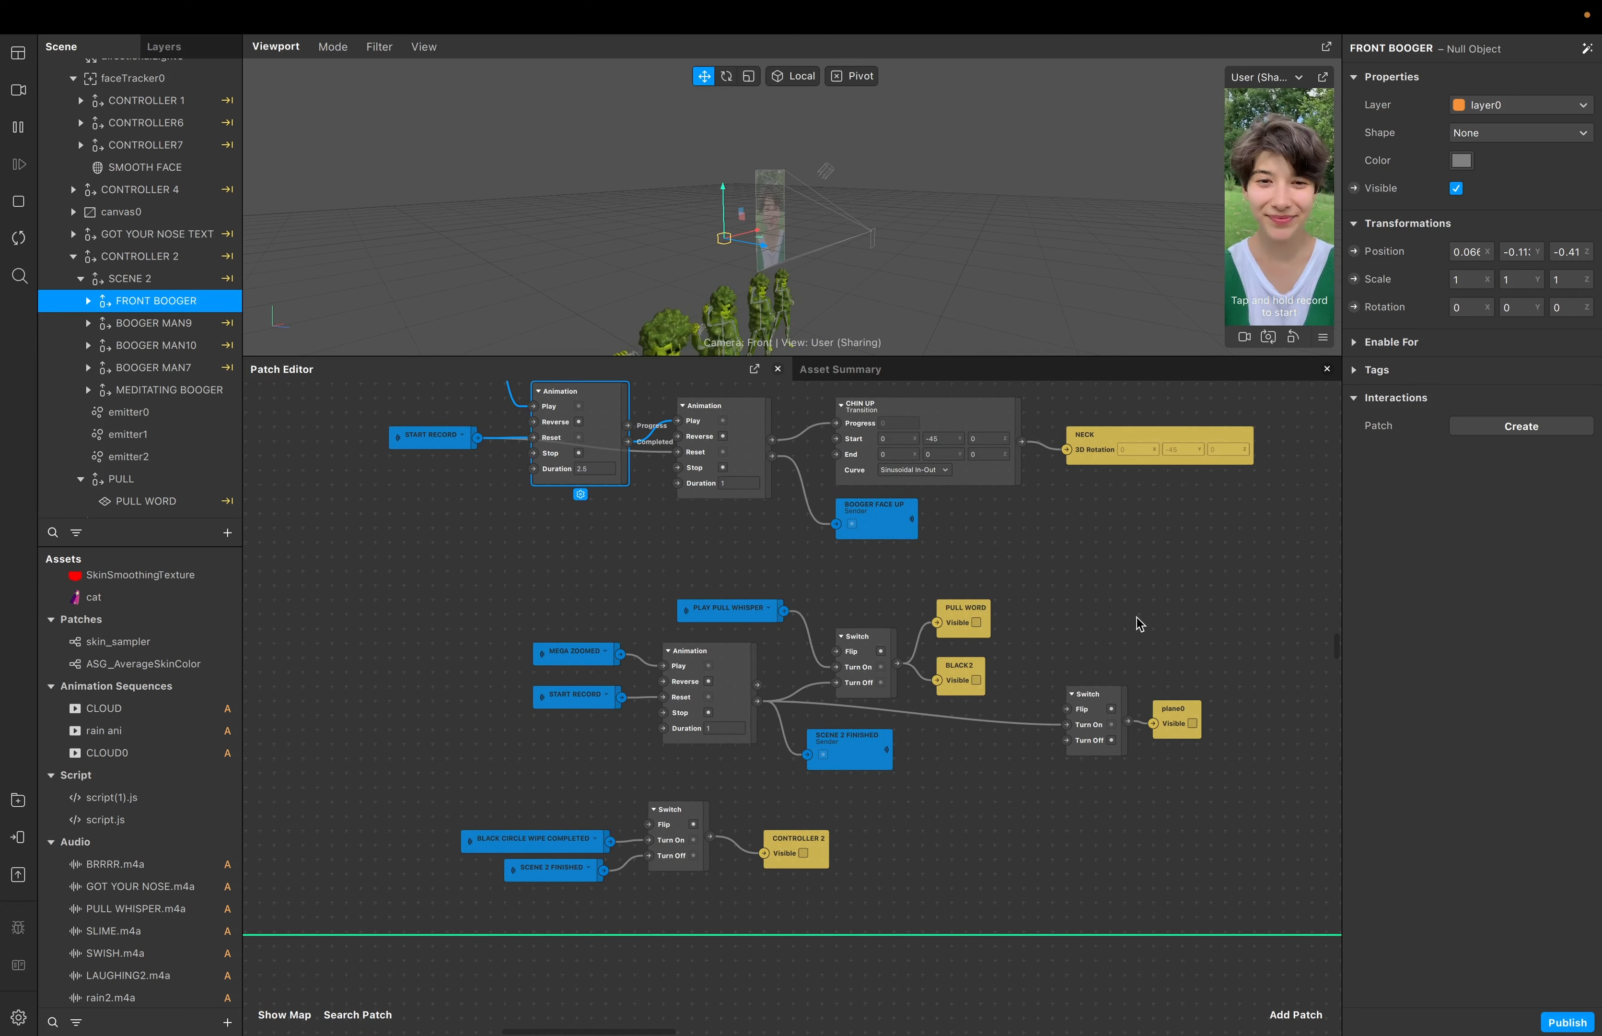
scroll(1242, 694, up, 2)
scroll(1242, 693, right, 2)
scroll(1242, 694, up, 1)
scroll(1243, 694, right, 1)
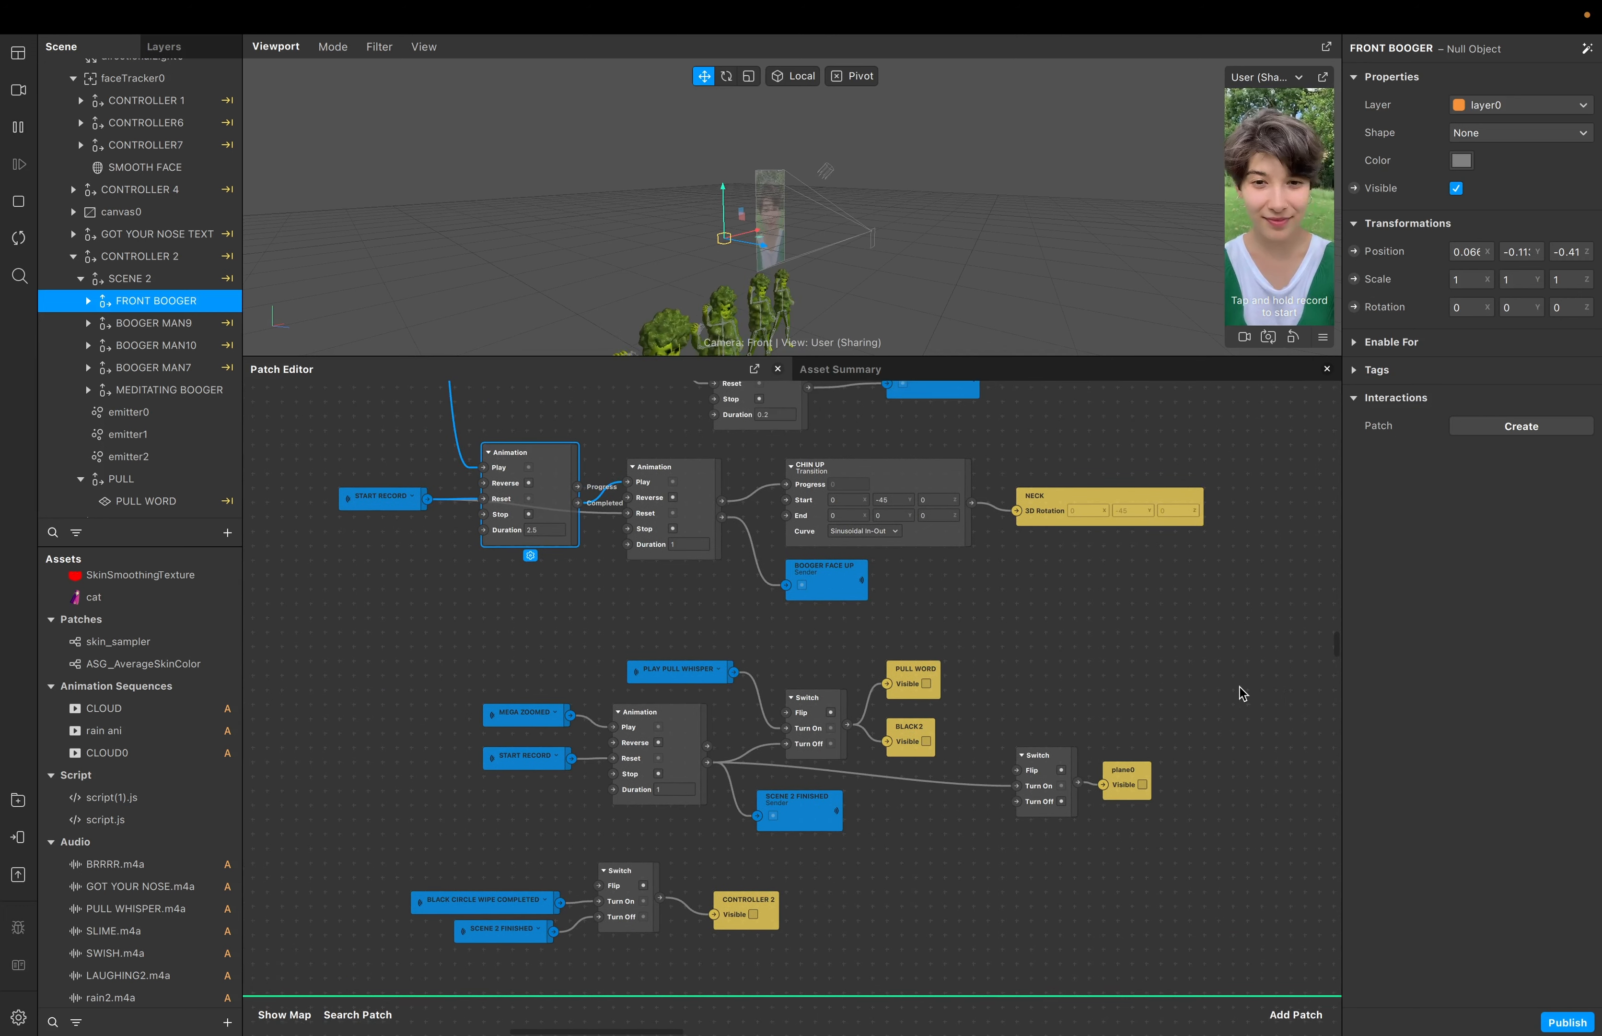
scroll(1242, 694, down, 2)
scroll(1243, 694, left, 2)
scroll(1243, 693, up, 2)
scroll(1243, 694, left, 2)
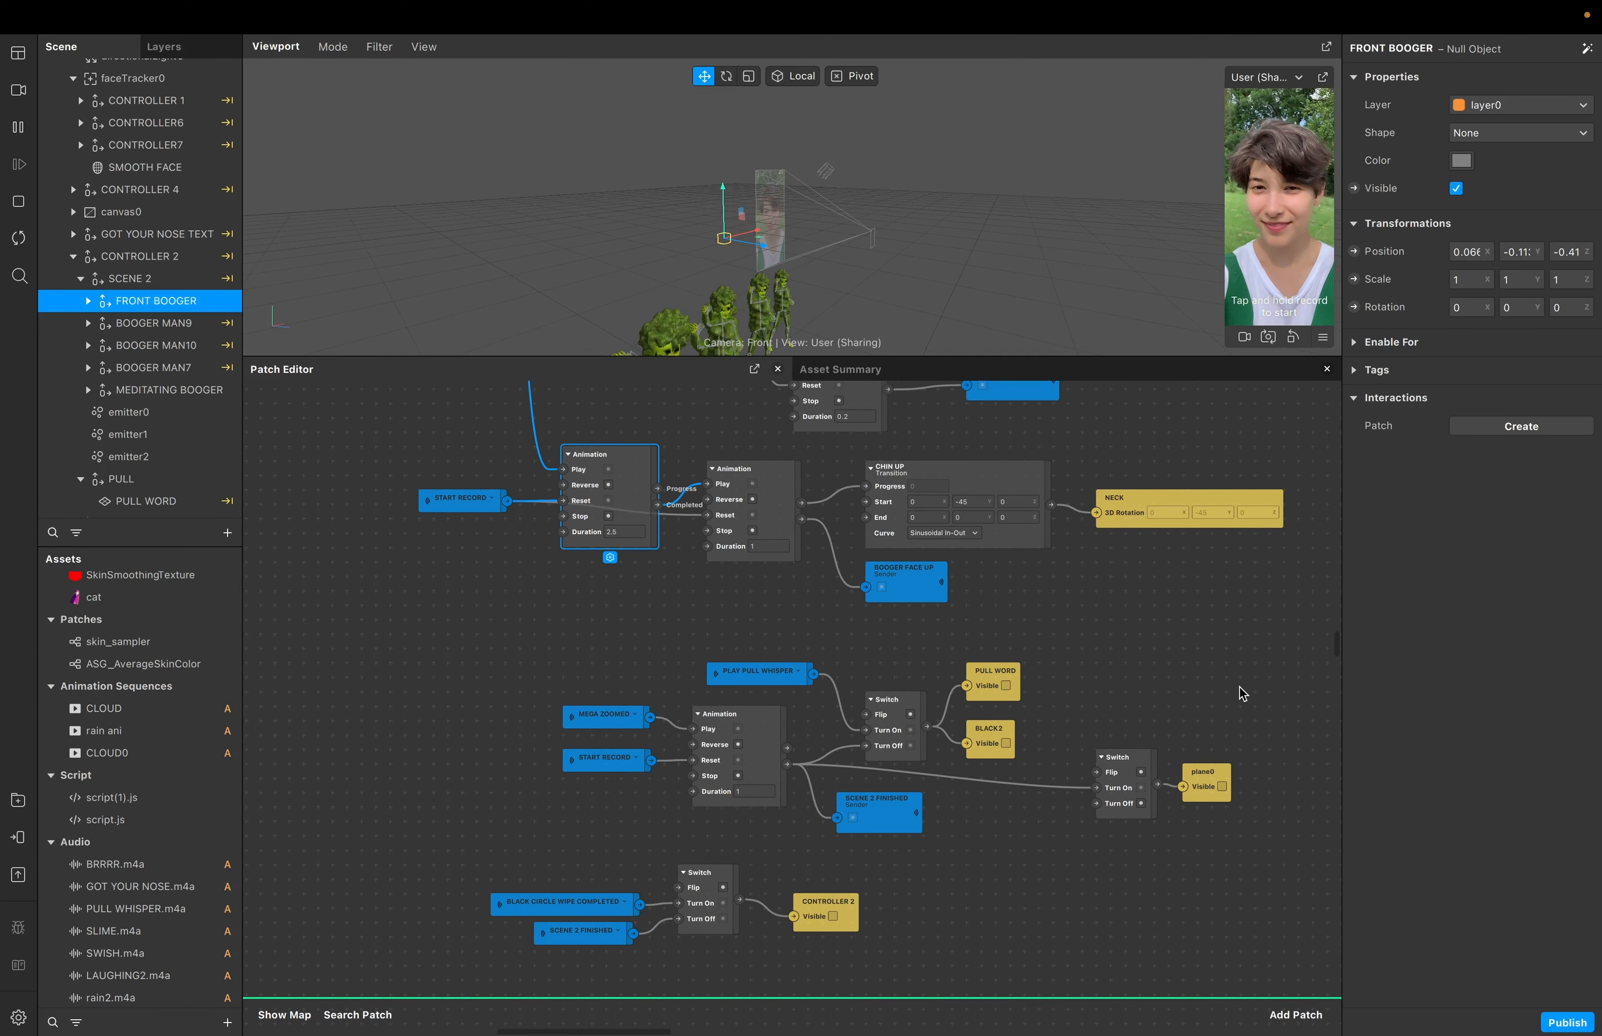
Examine the SCENE 2 FINISHED receiver and the Animation patches it triggers at the start of the 3 PULL PULL PULL group
scroll(716, 780, down, 2)
scroll(716, 780, left, 3)
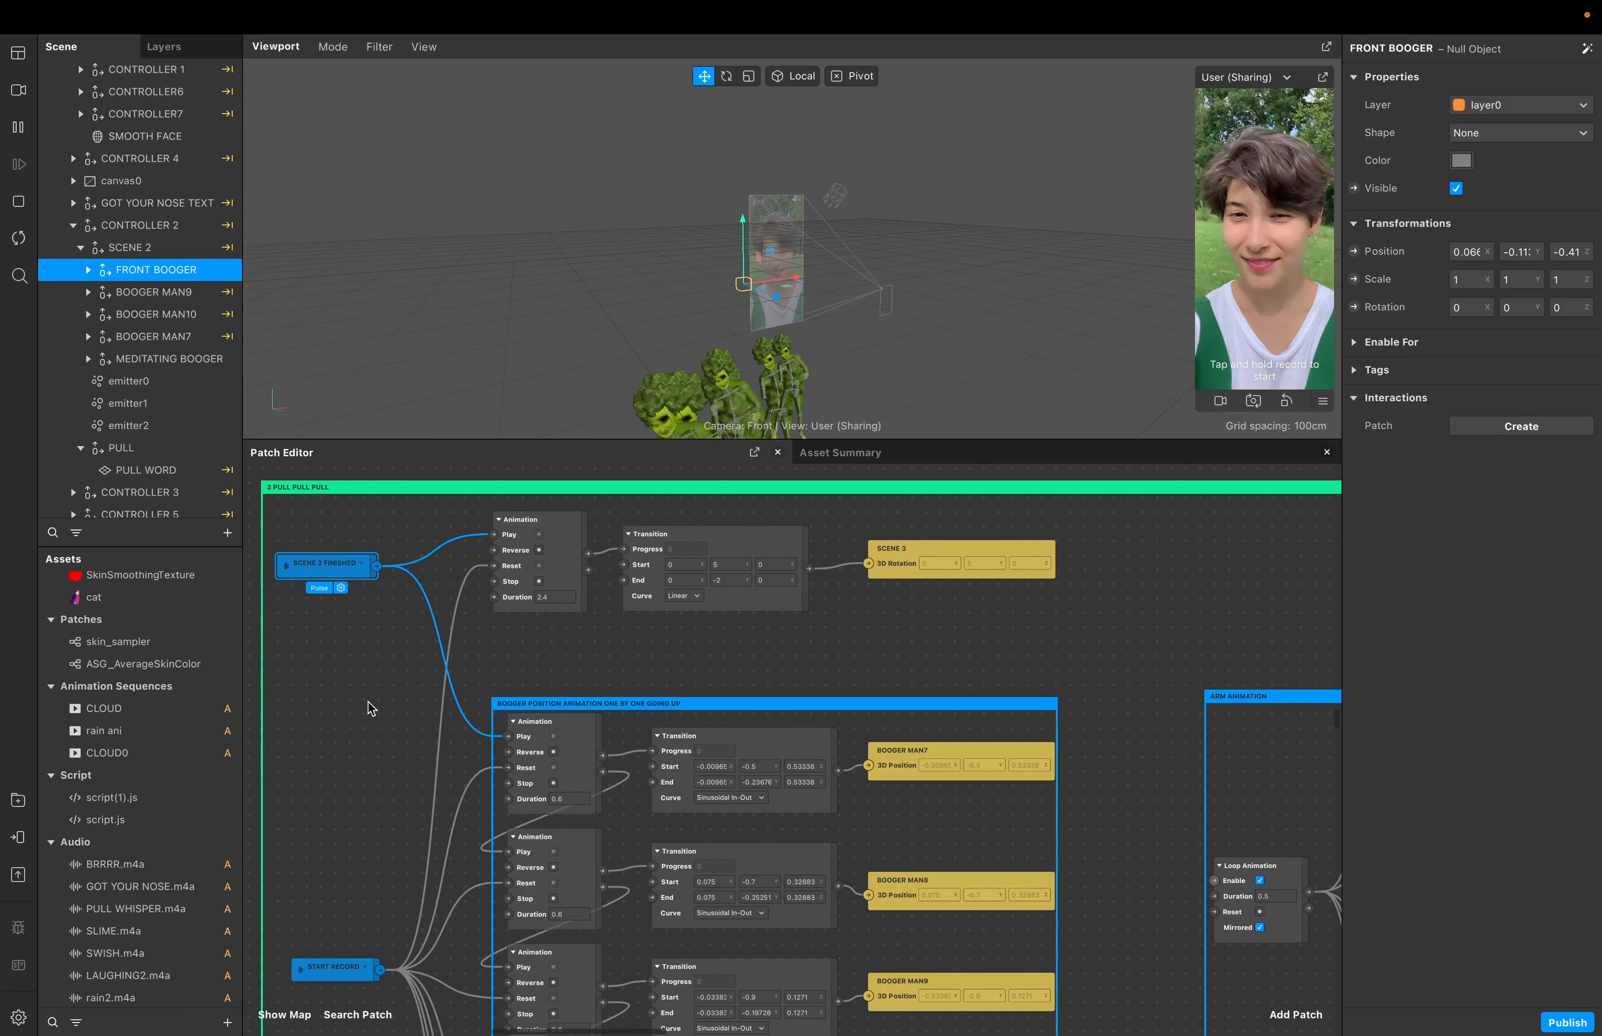
scroll(408, 682, up, 2)
scroll(407, 681, left, 1)
scroll(405, 676, up, 1)
scroll(405, 676, right, 1)
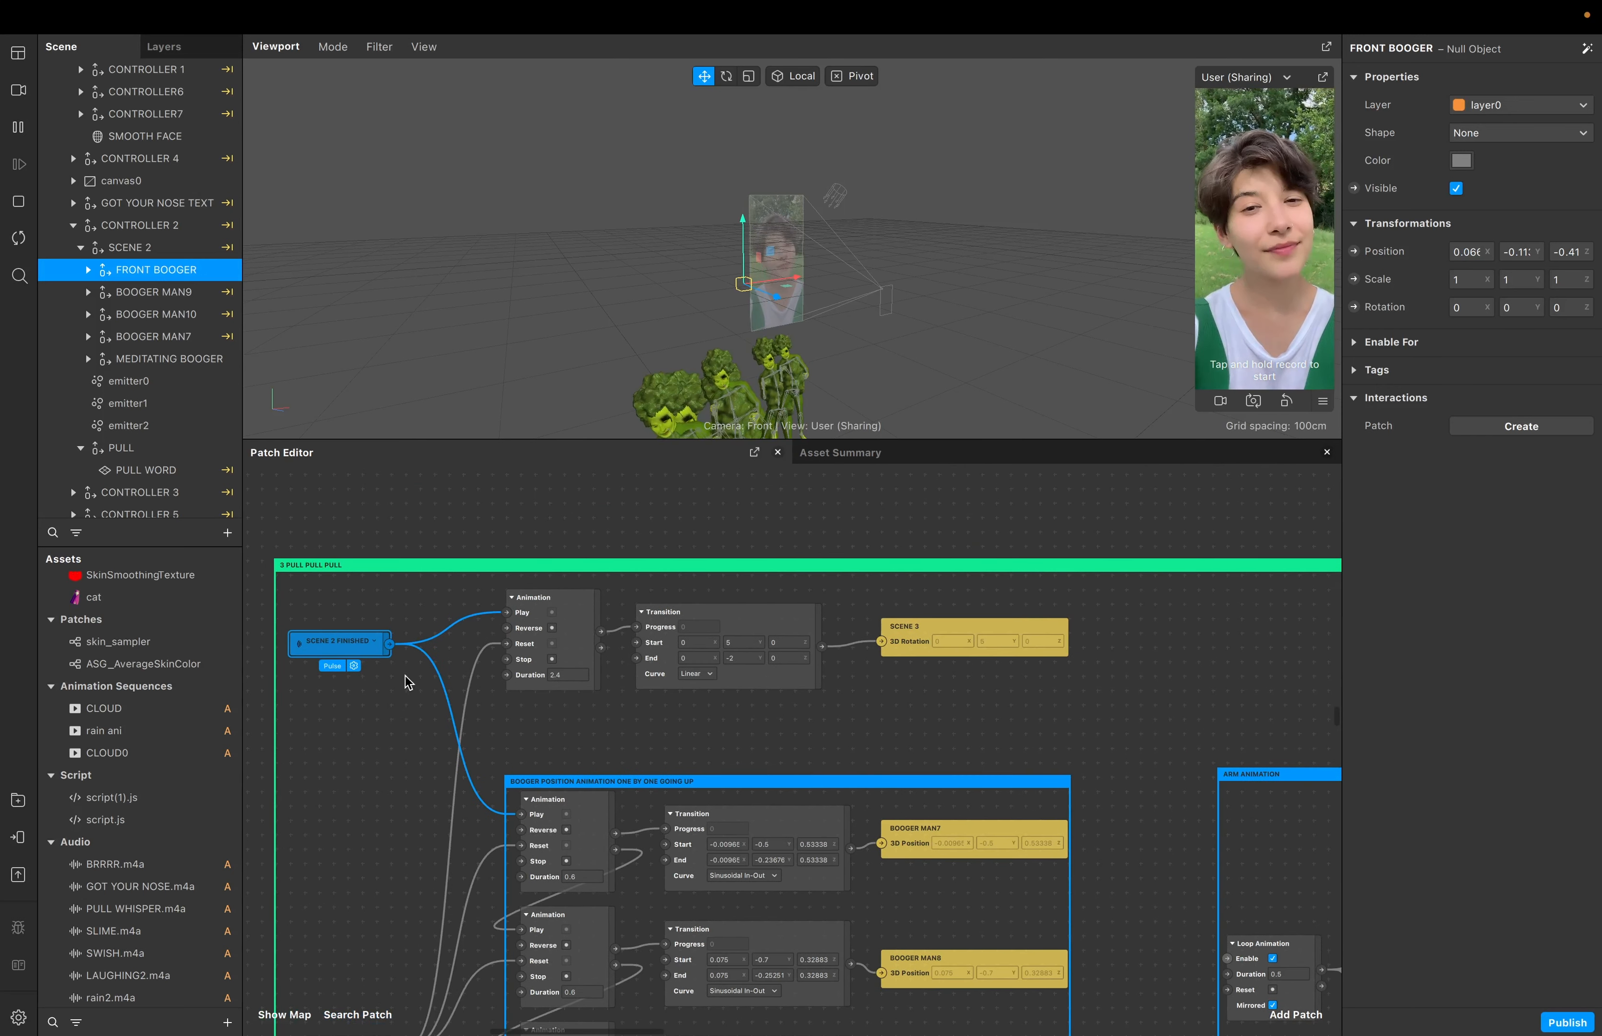
scroll(405, 676, down, 1)
scroll(405, 676, left, 1)
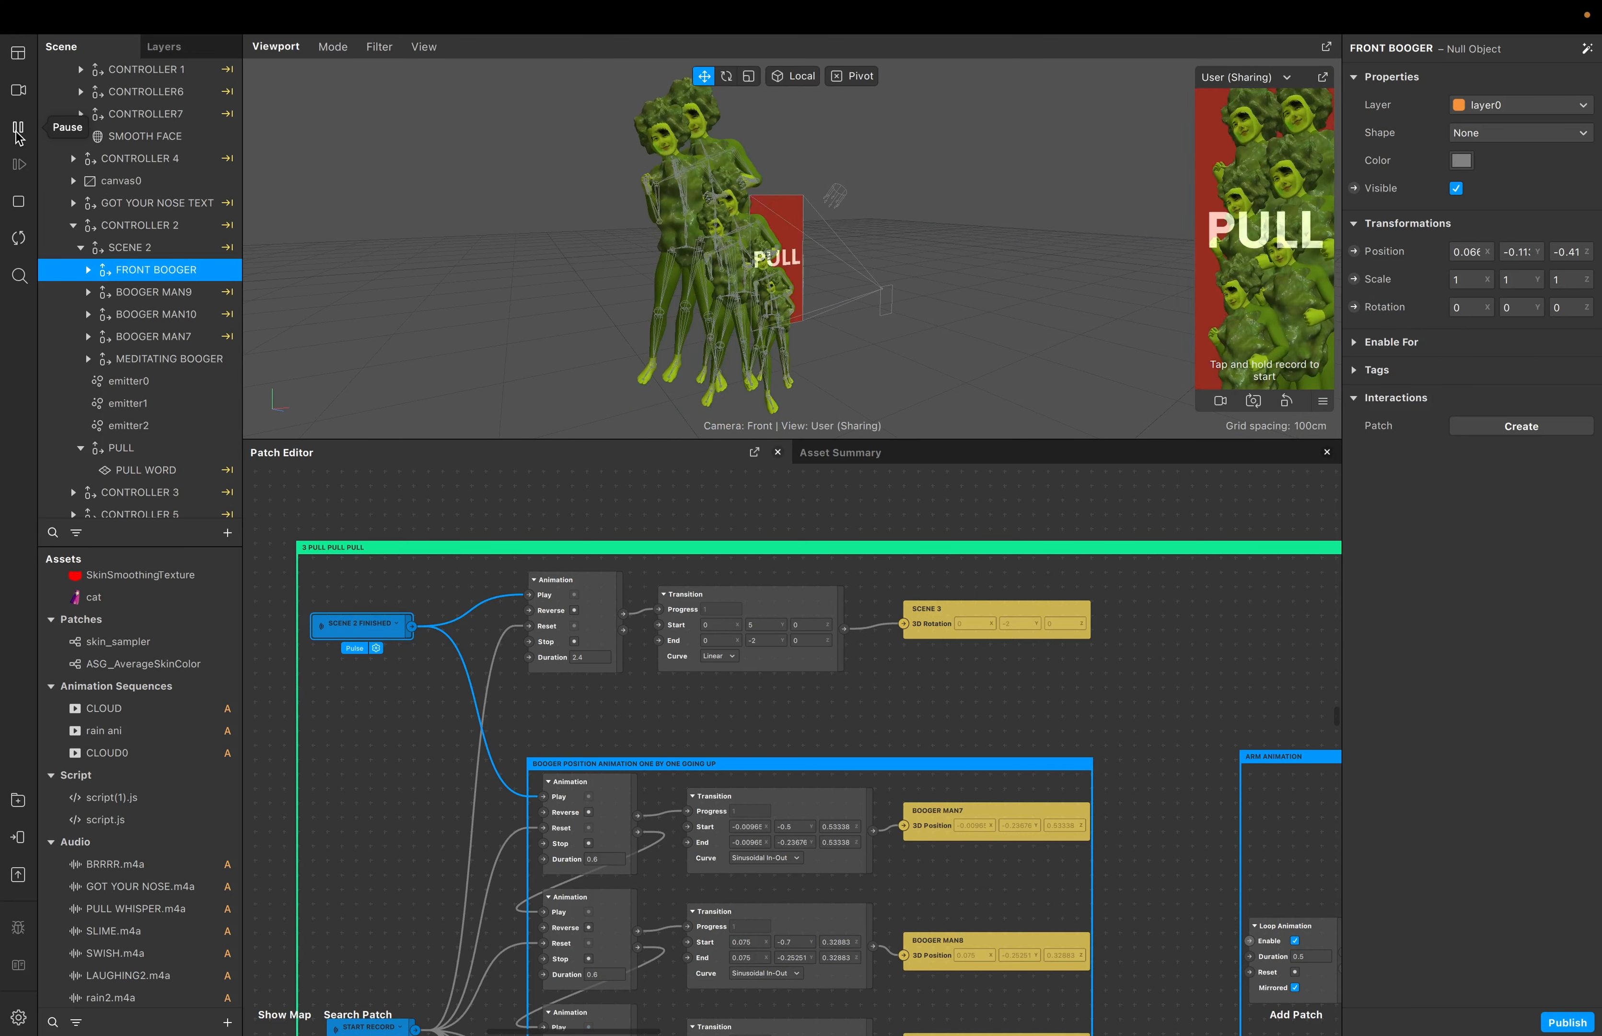
Pause the preview on the line of booger men and inspect the Animation and Transition chain driving SCENE 3's 3D rotation
click(18, 128)
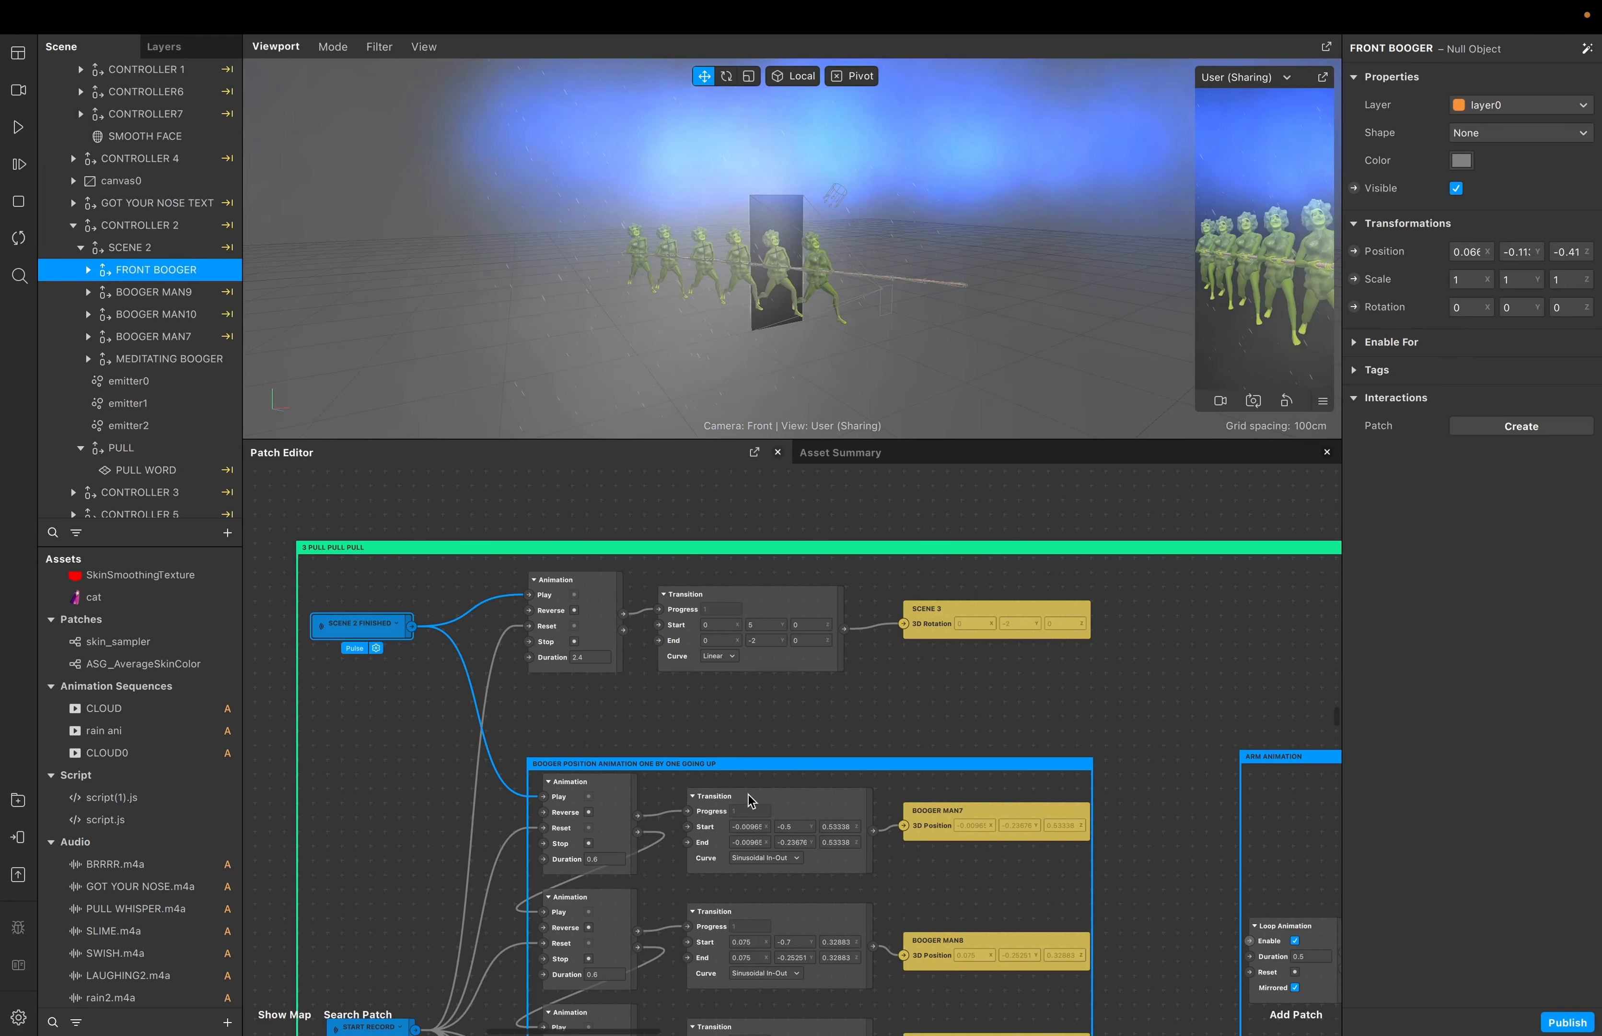
scroll(750, 719, down, 3)
scroll(713, 685, up, 1)
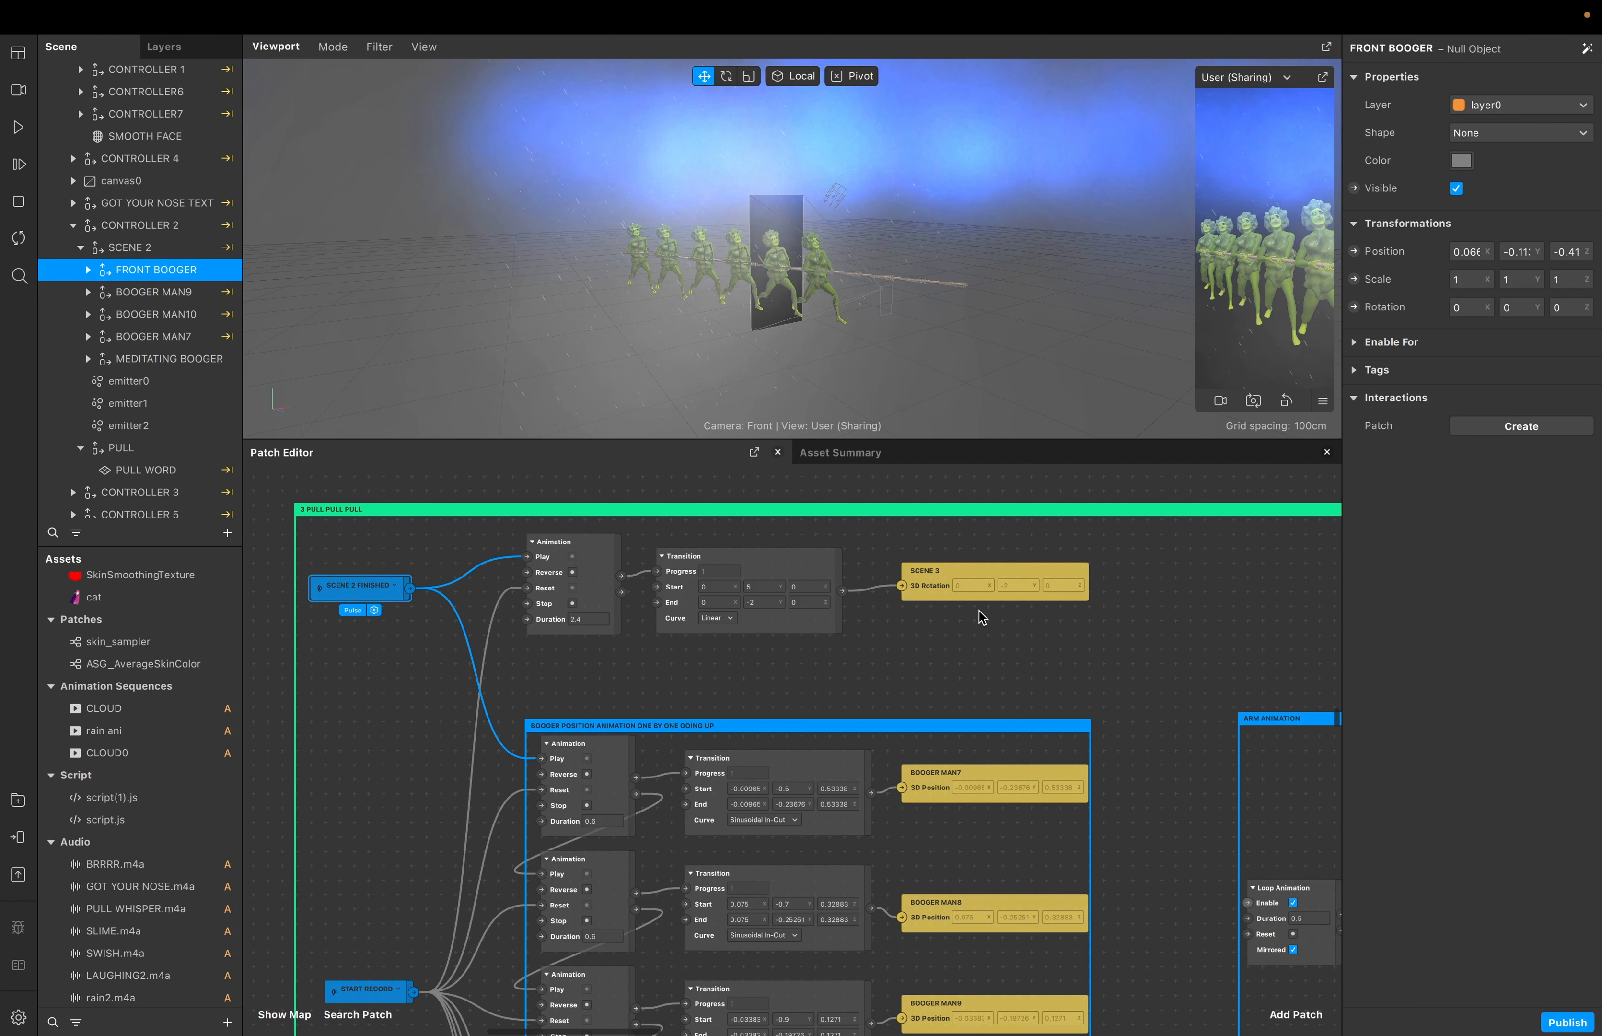
scroll(999, 555, up, 2)
click(909, 618)
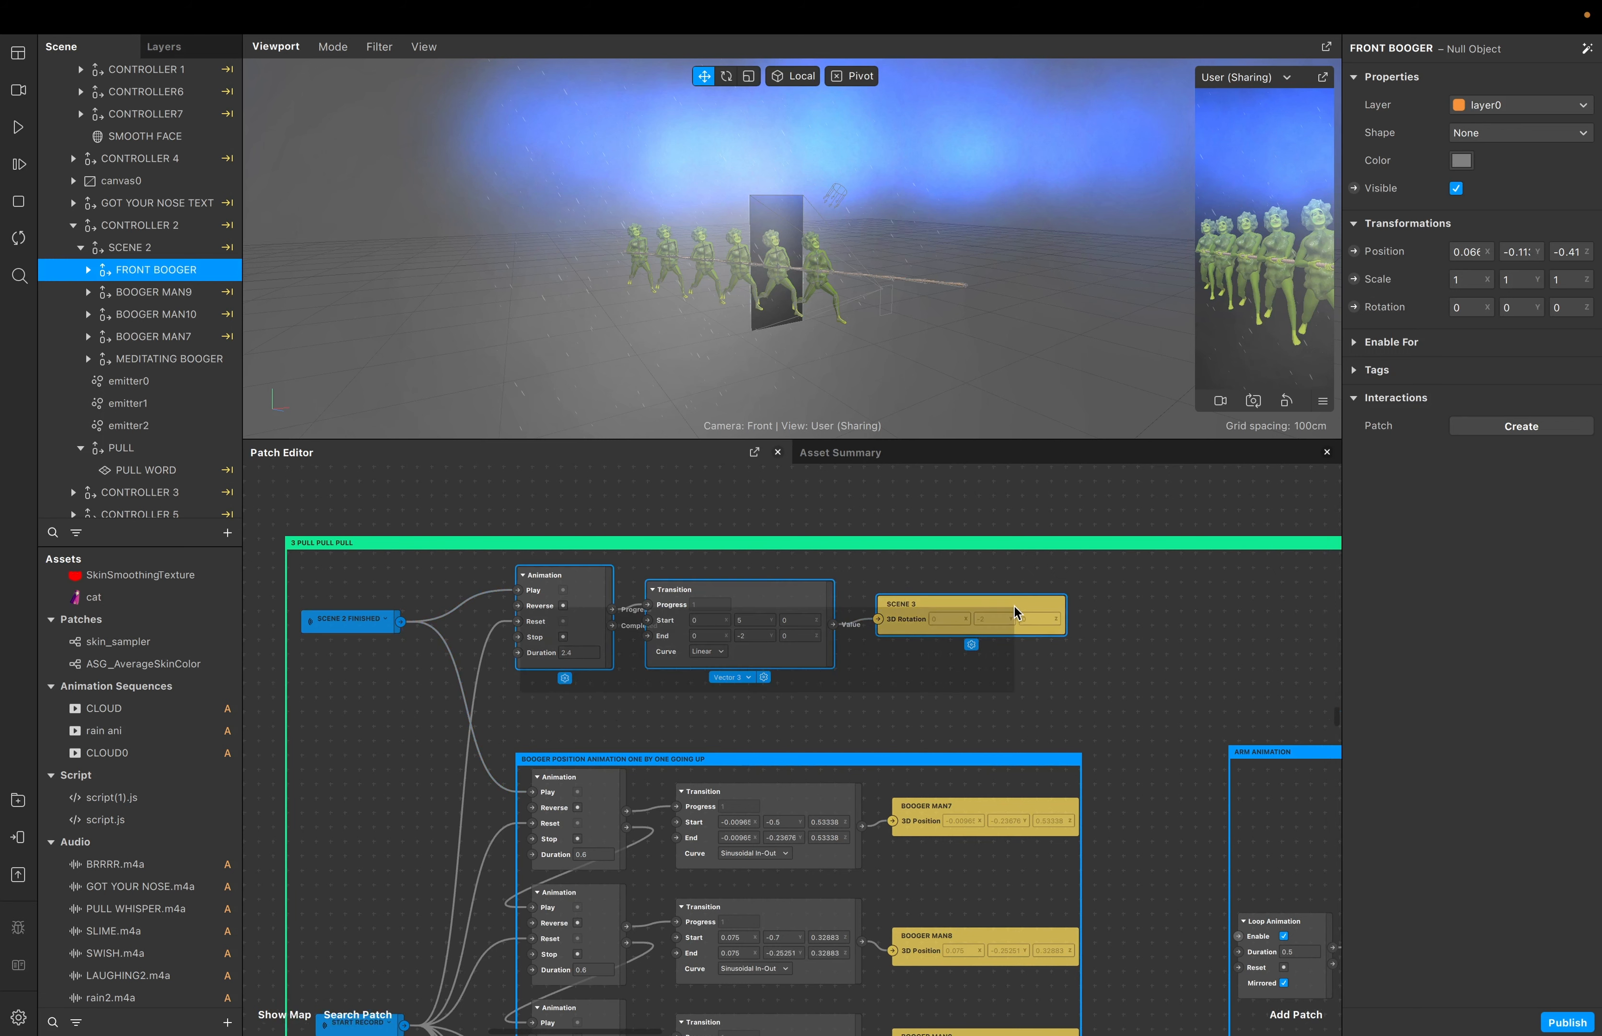
click(1128, 613)
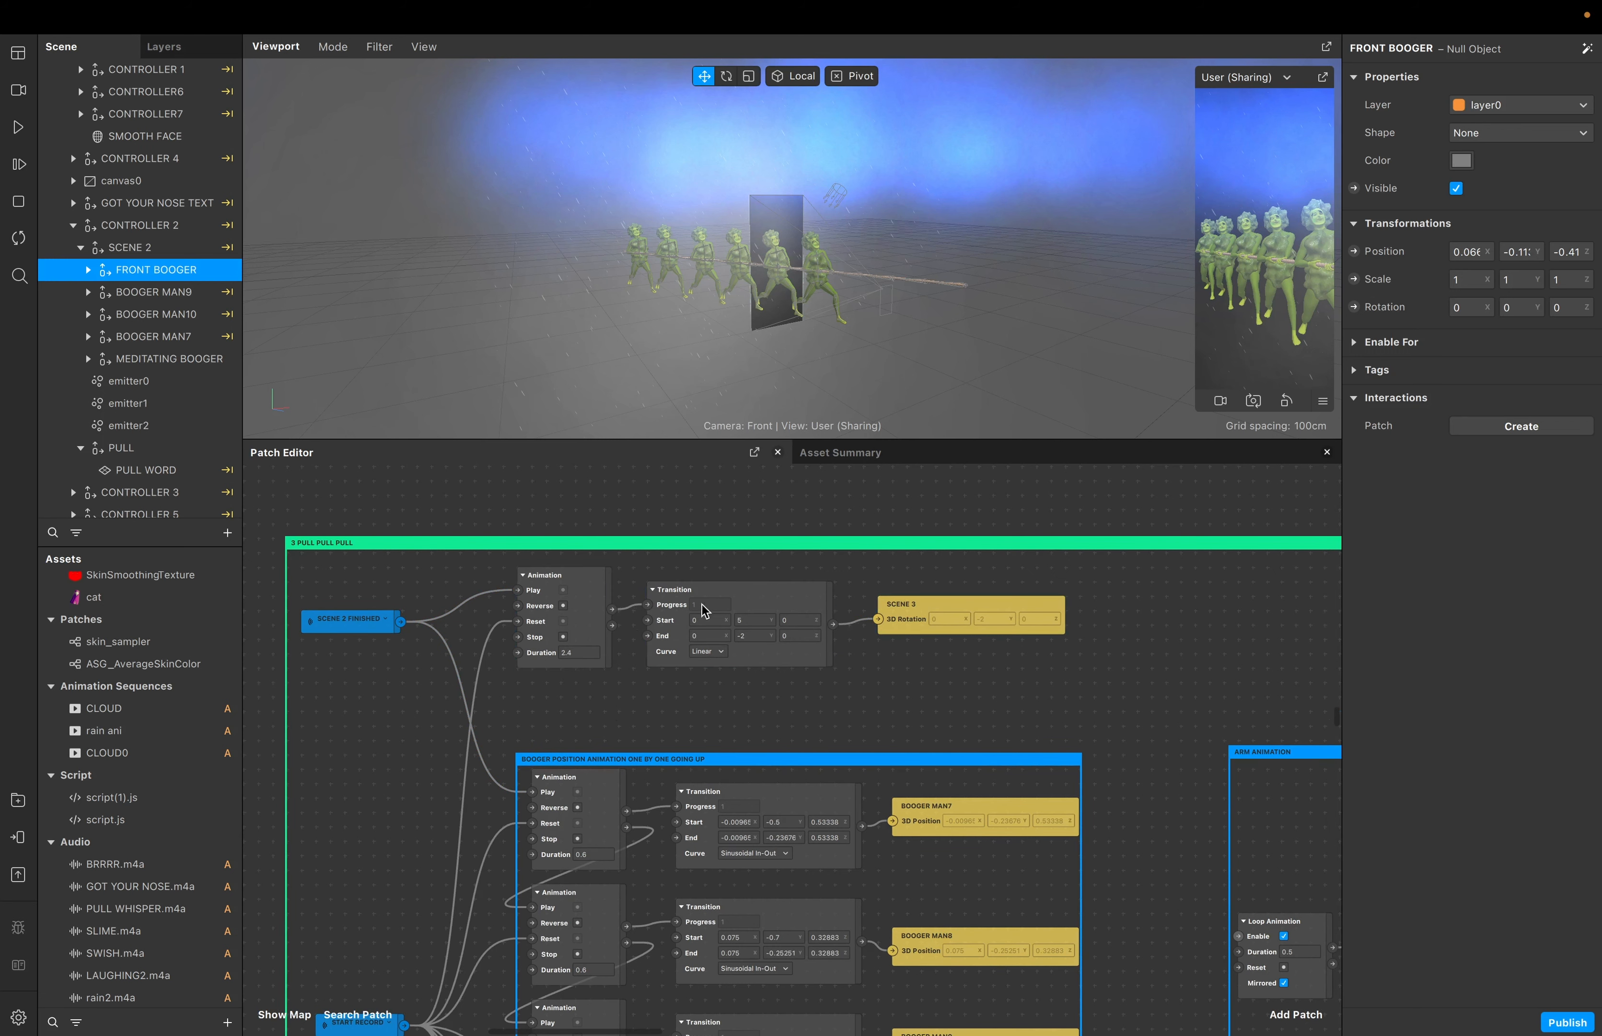
Examine the BOOGER POSITION ANIMATION ONE BY ONE GOING UP group, following how each Animation patch triggers the next booger man's position
scroll(755, 624, down, 4)
scroll(733, 581, down, 4)
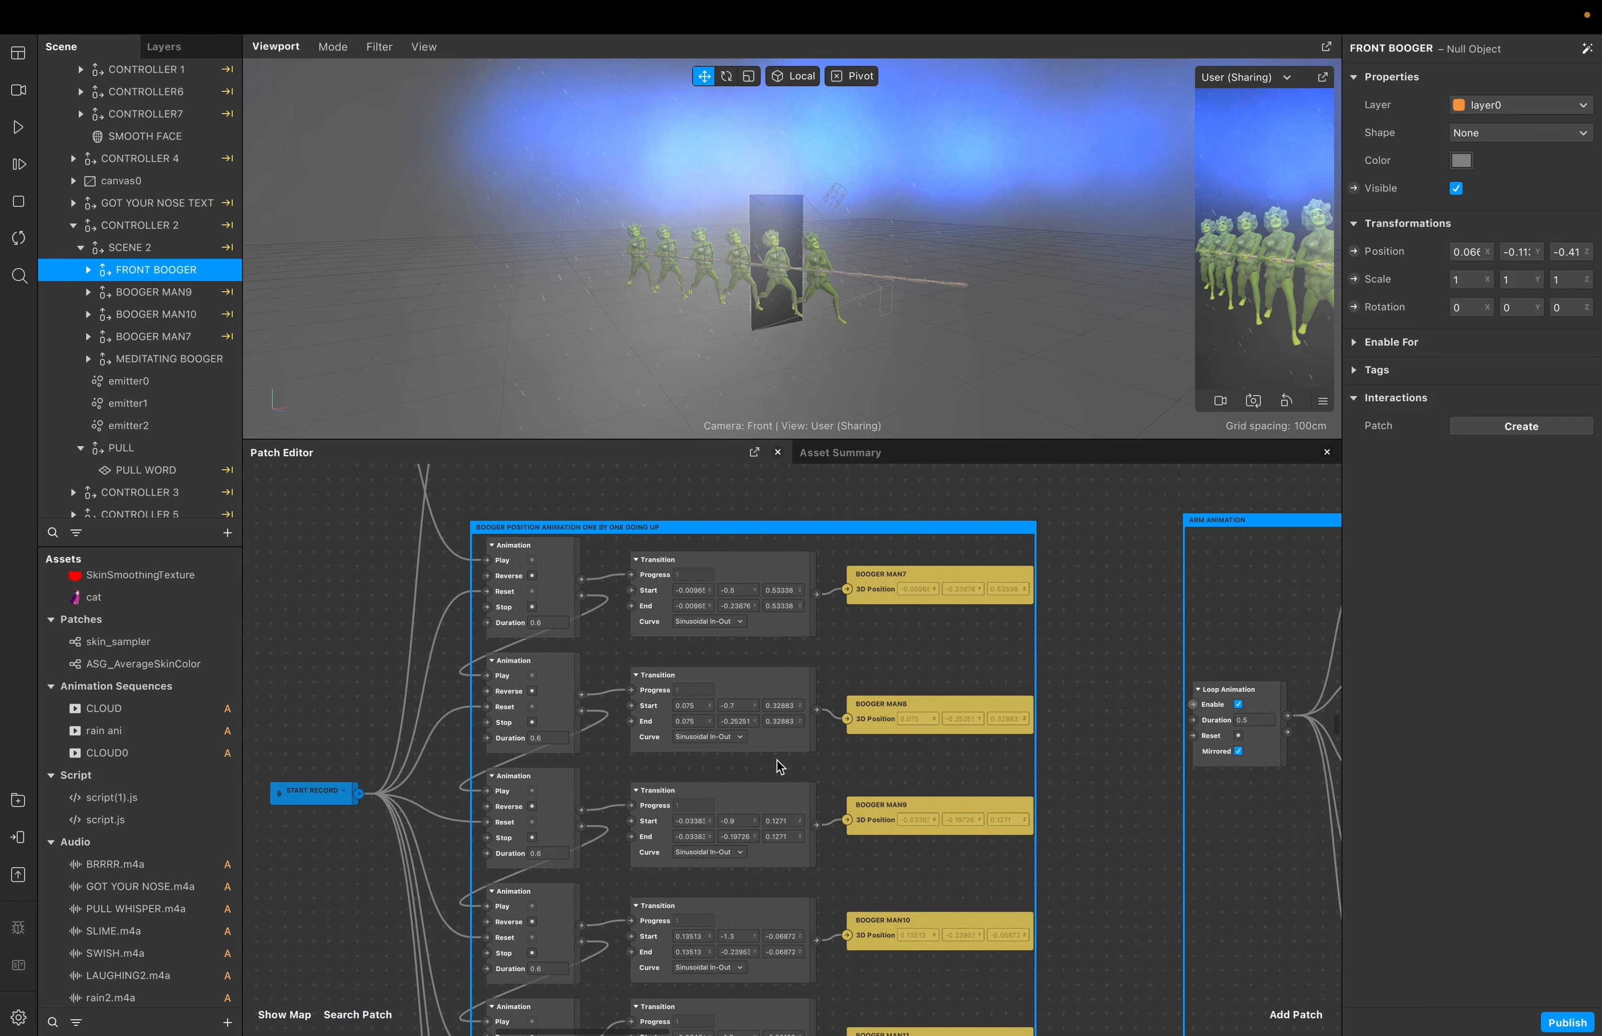
scroll(914, 545, down, 2)
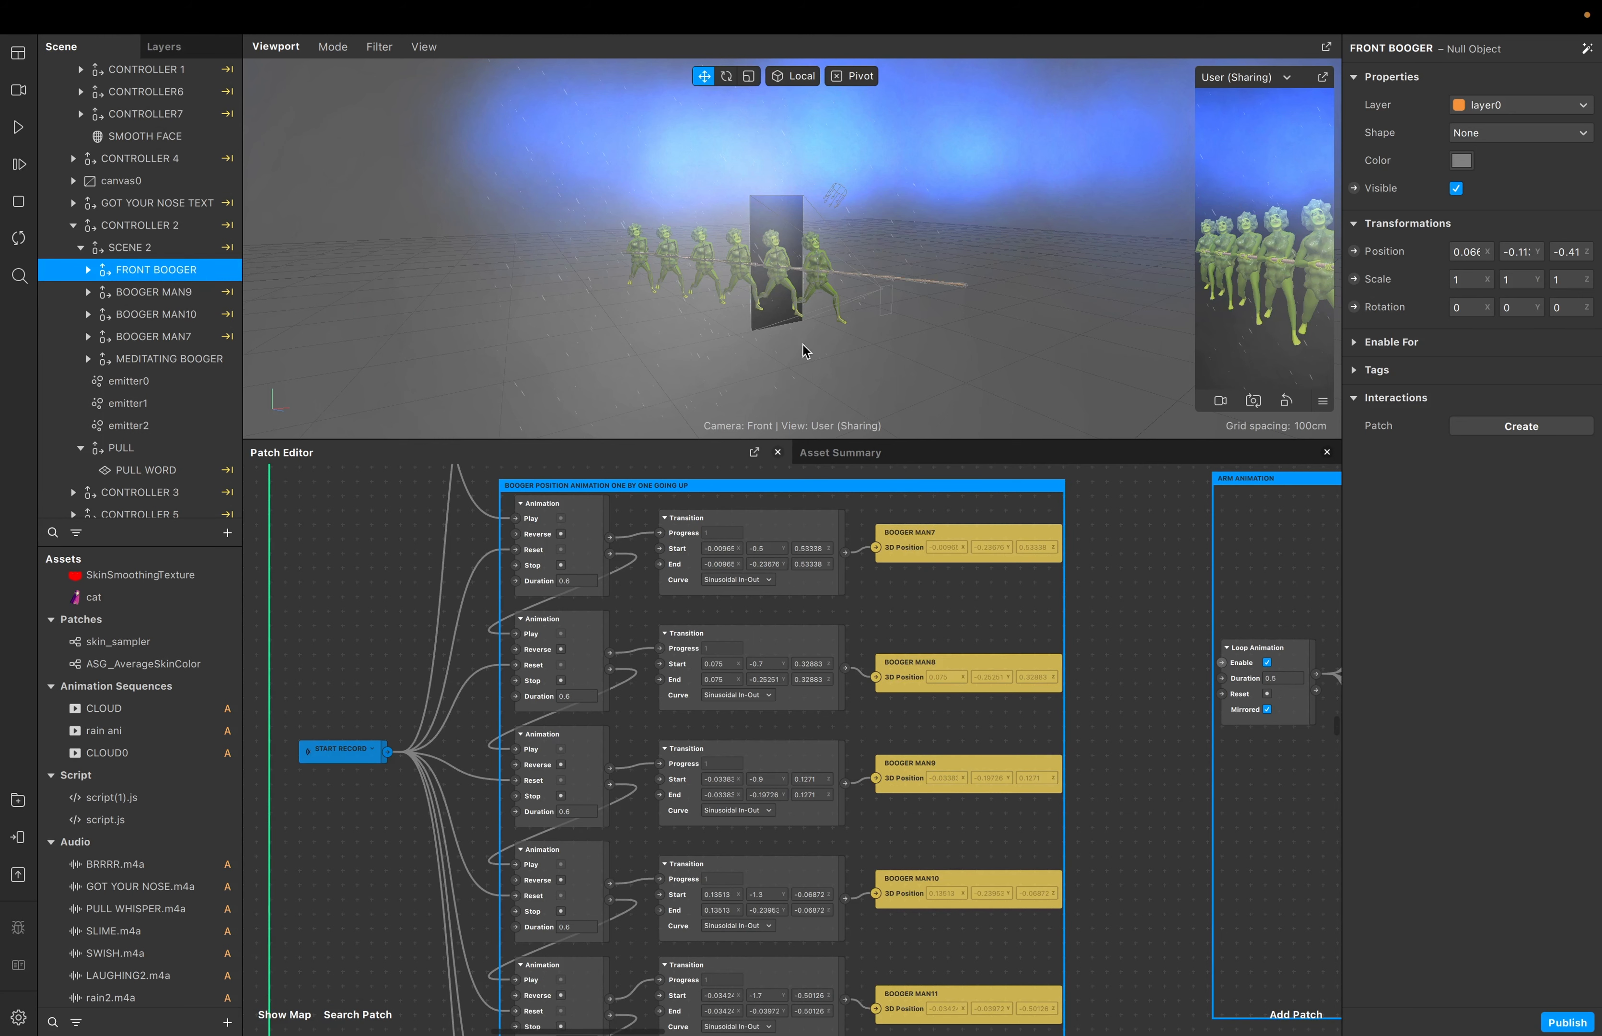
scroll(859, 549, down, 2)
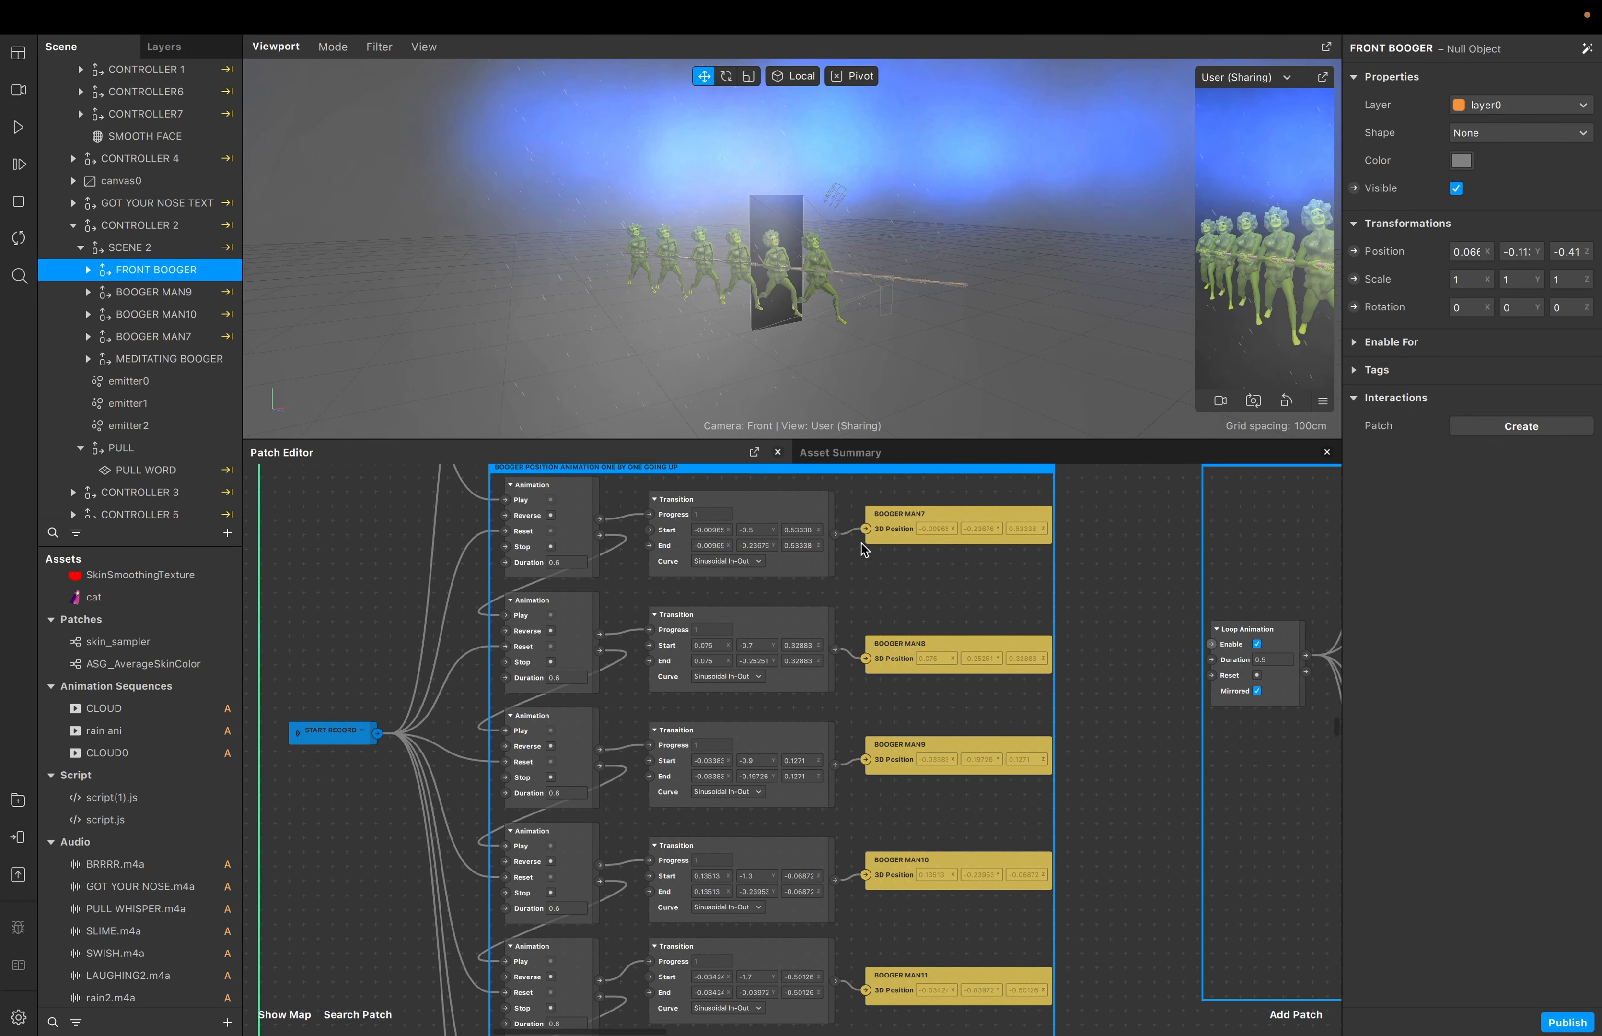
scroll(861, 543, up, 4)
scroll(861, 543, left, 2)
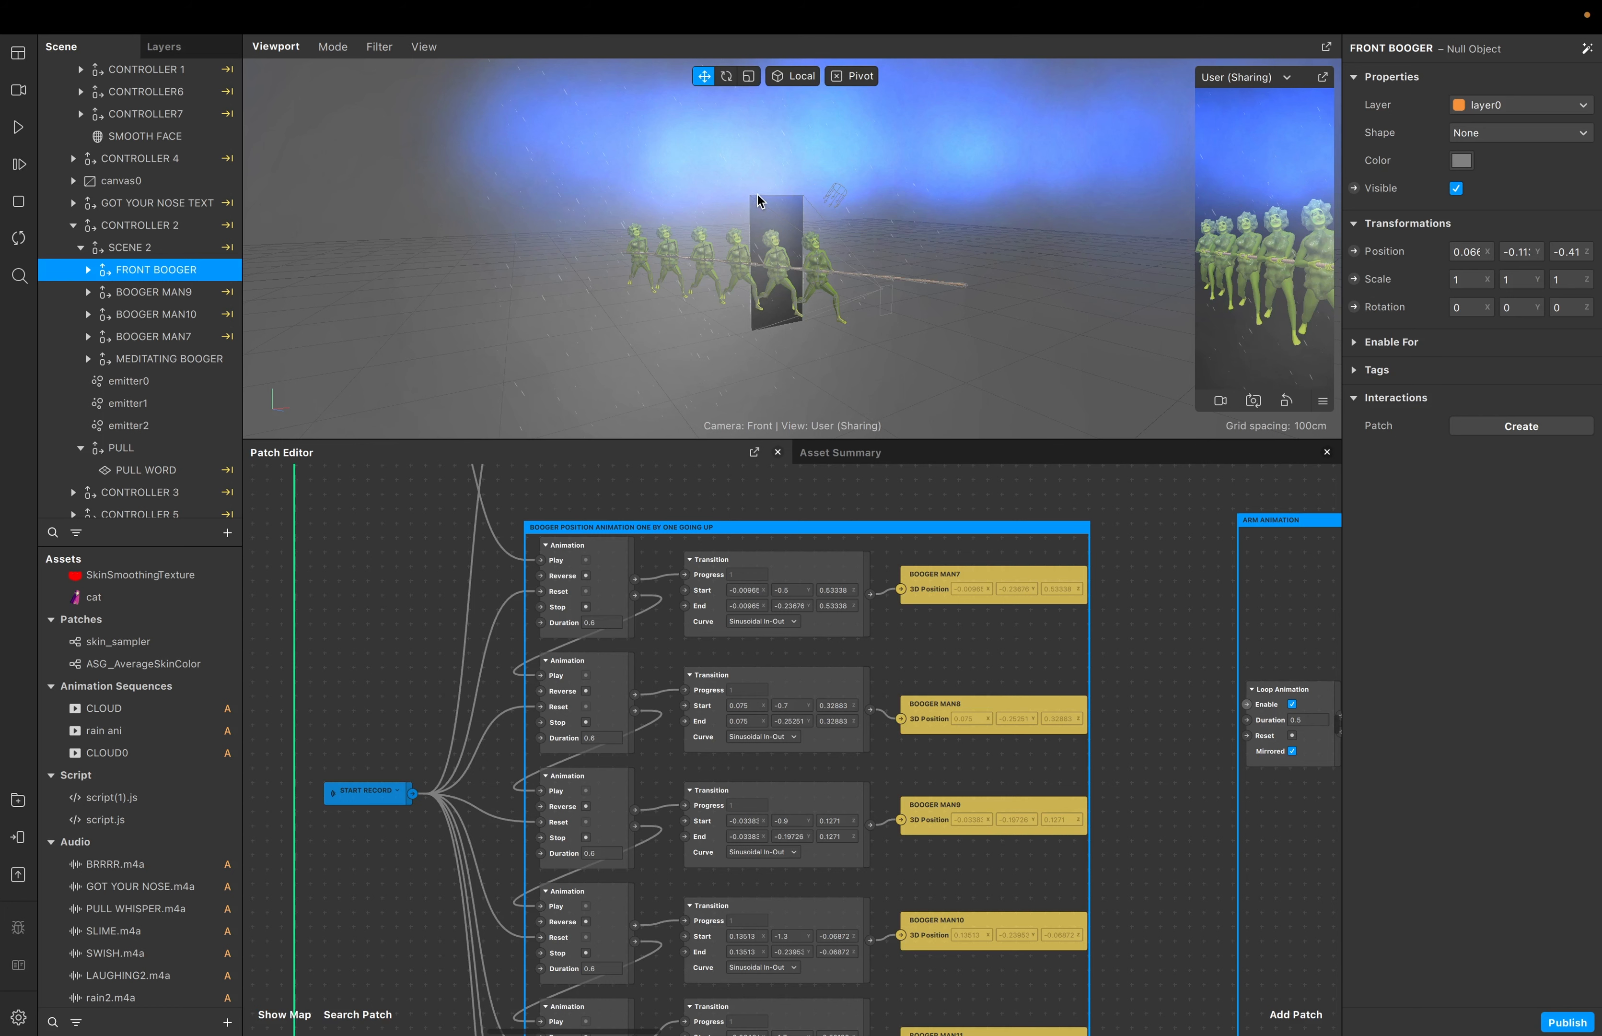
scroll(830, 686, down, 2)
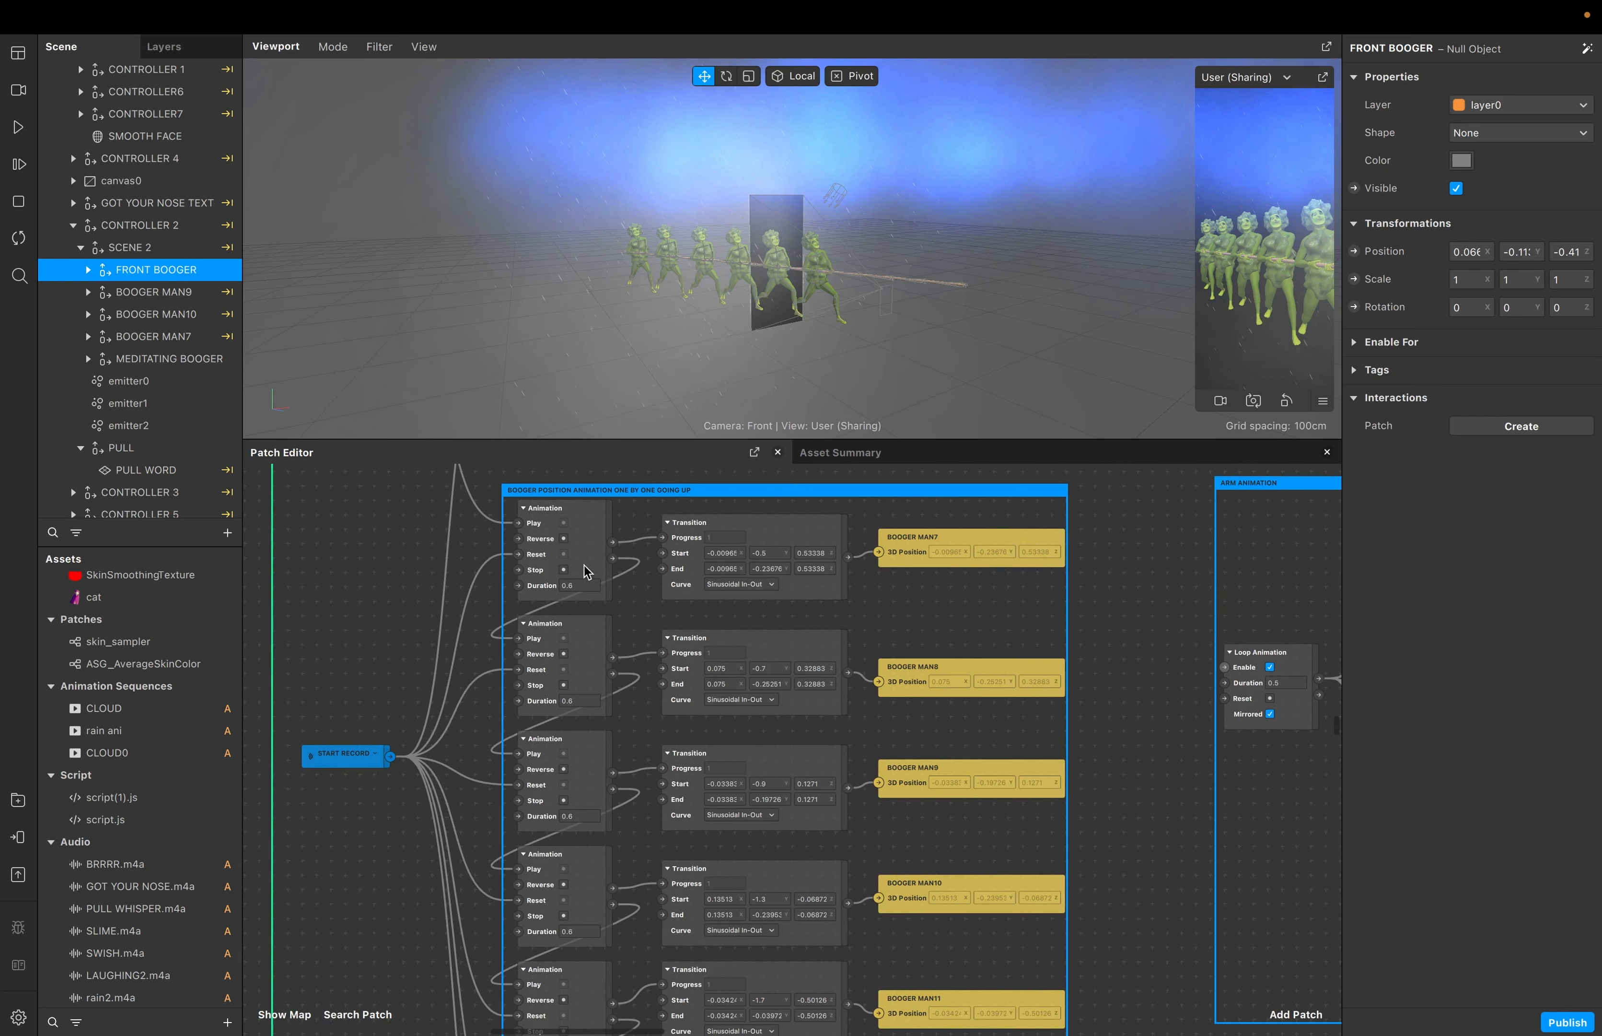
scroll(564, 532, left, 3)
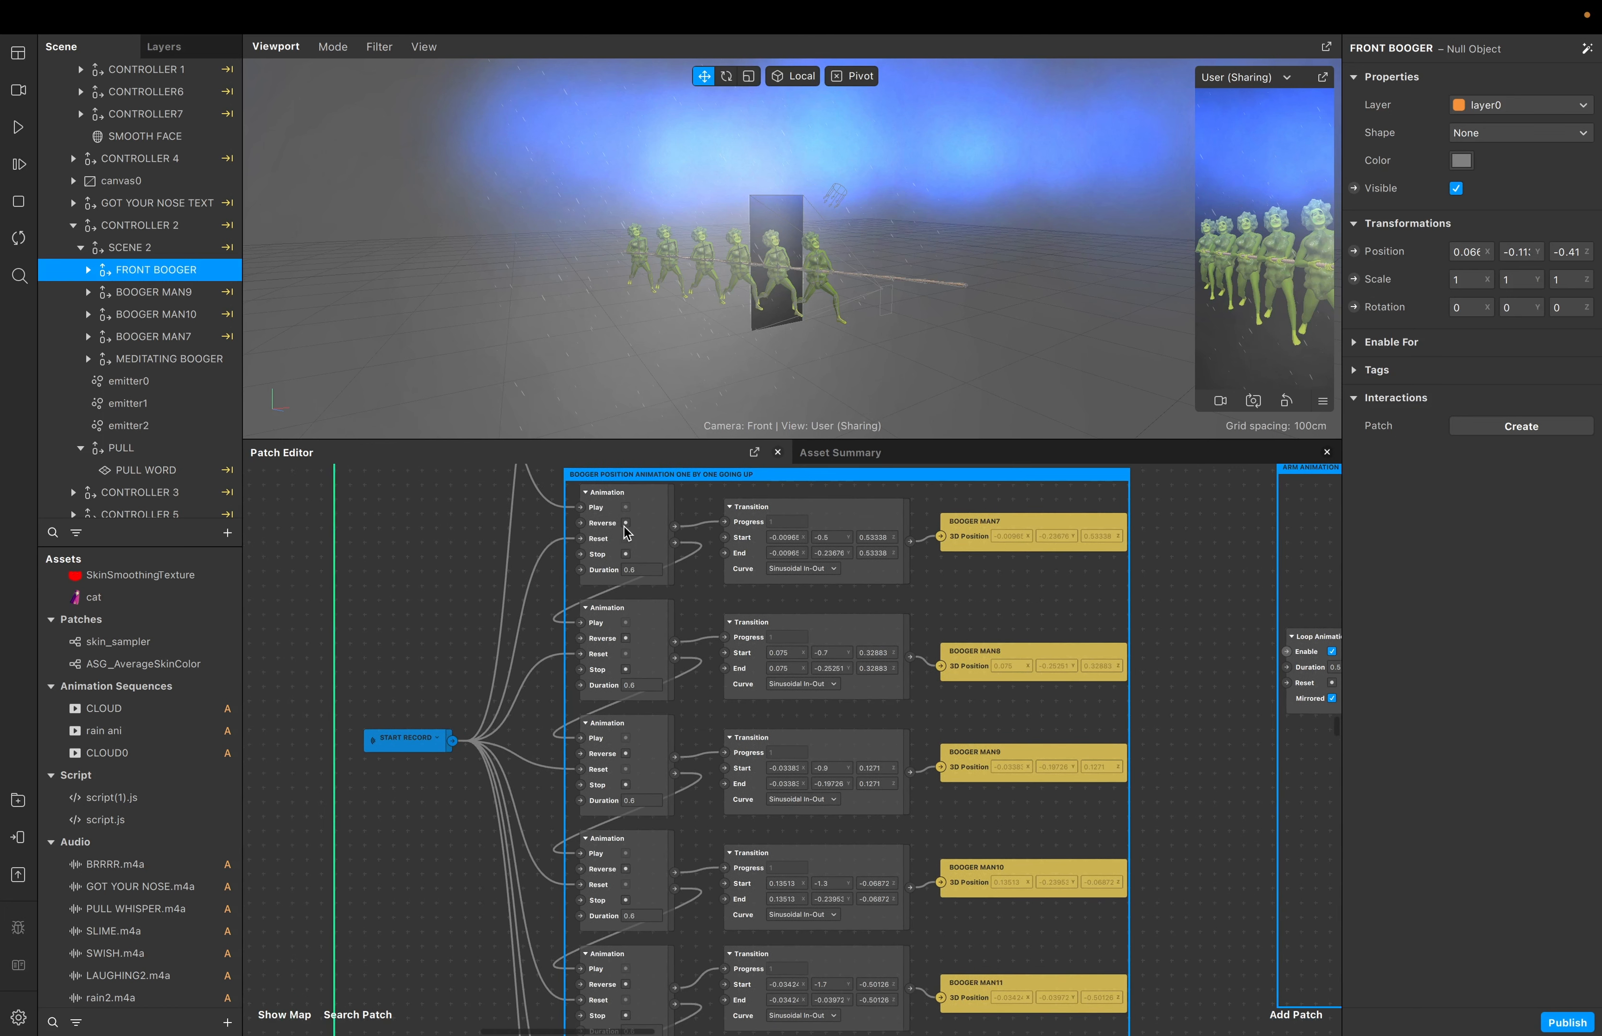
scroll(566, 505, up, 2)
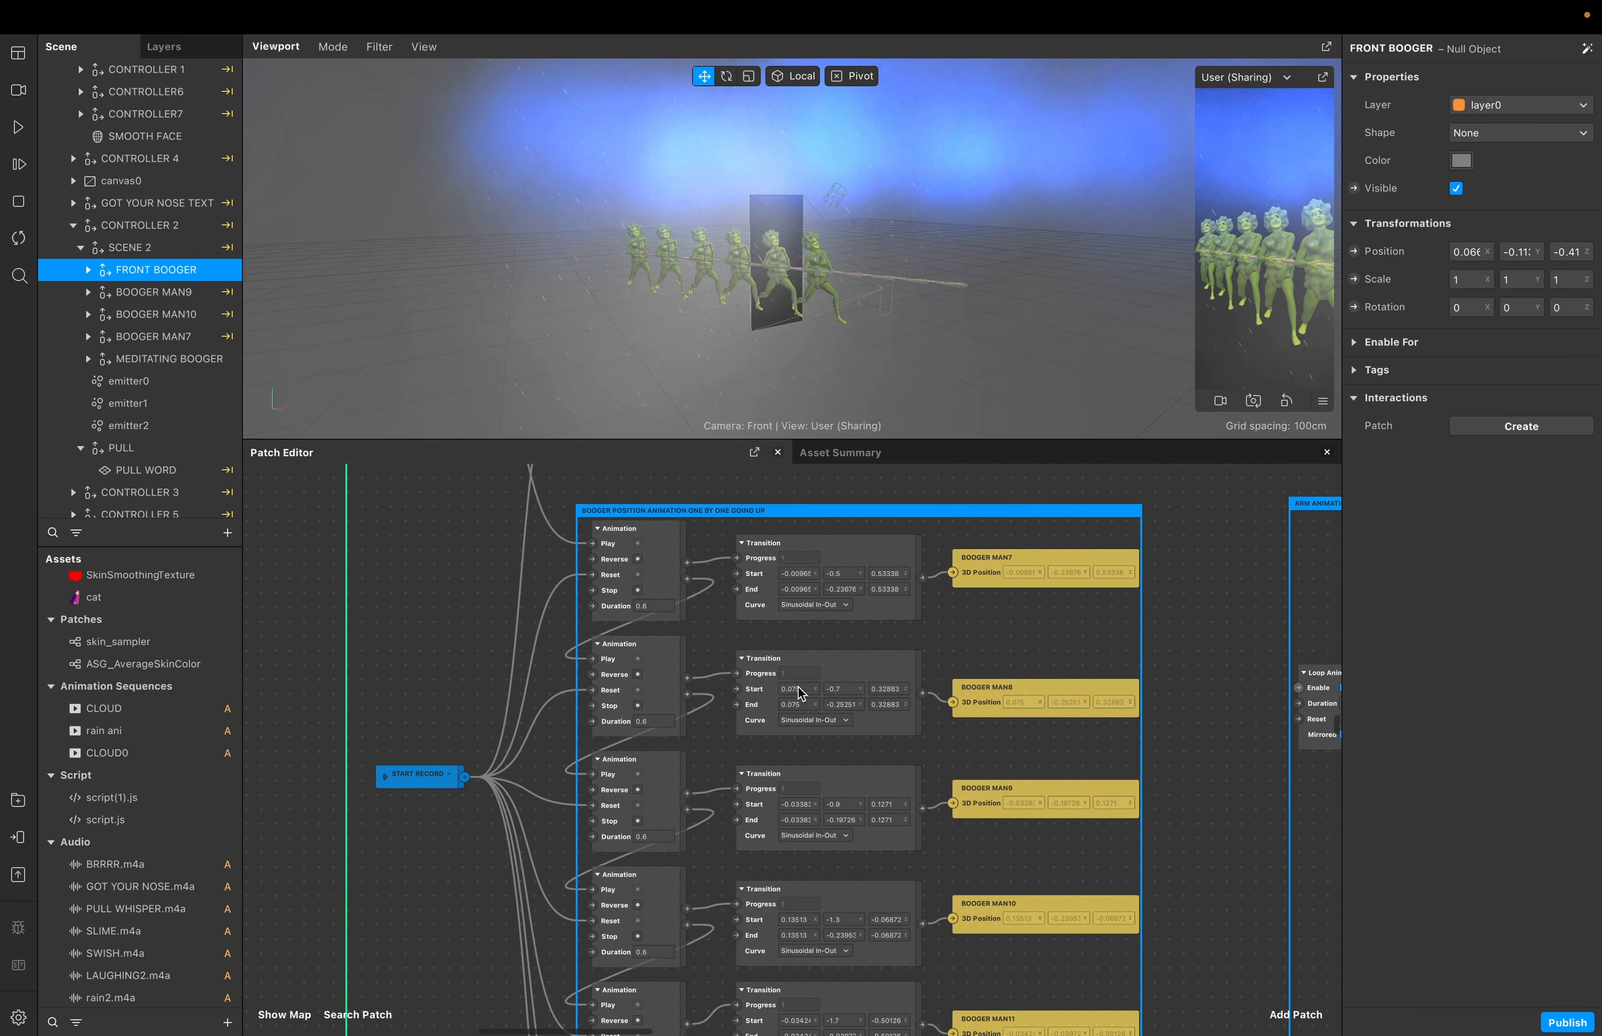
Examine the ARM ANIMATION group's Loop Animation and the Transitions driving the shoulder, elbow, wrist, chest and Joint_1_2 rotations
scroll(800, 694, right, 15)
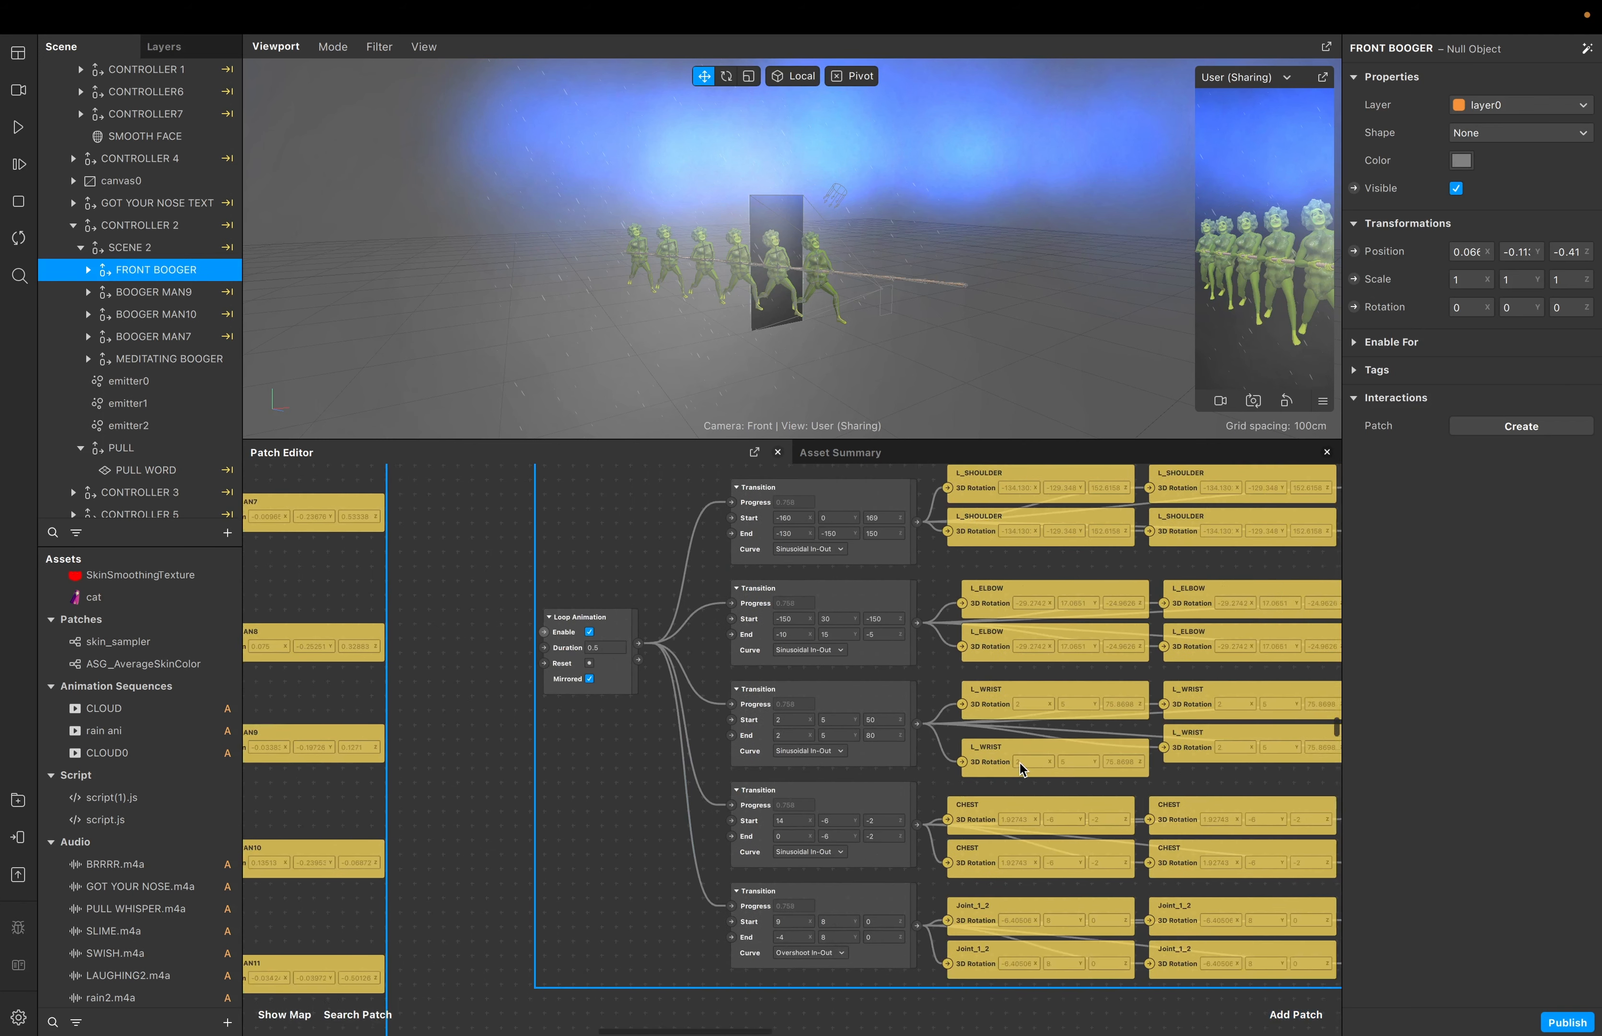
scroll(1020, 766, right, 10)
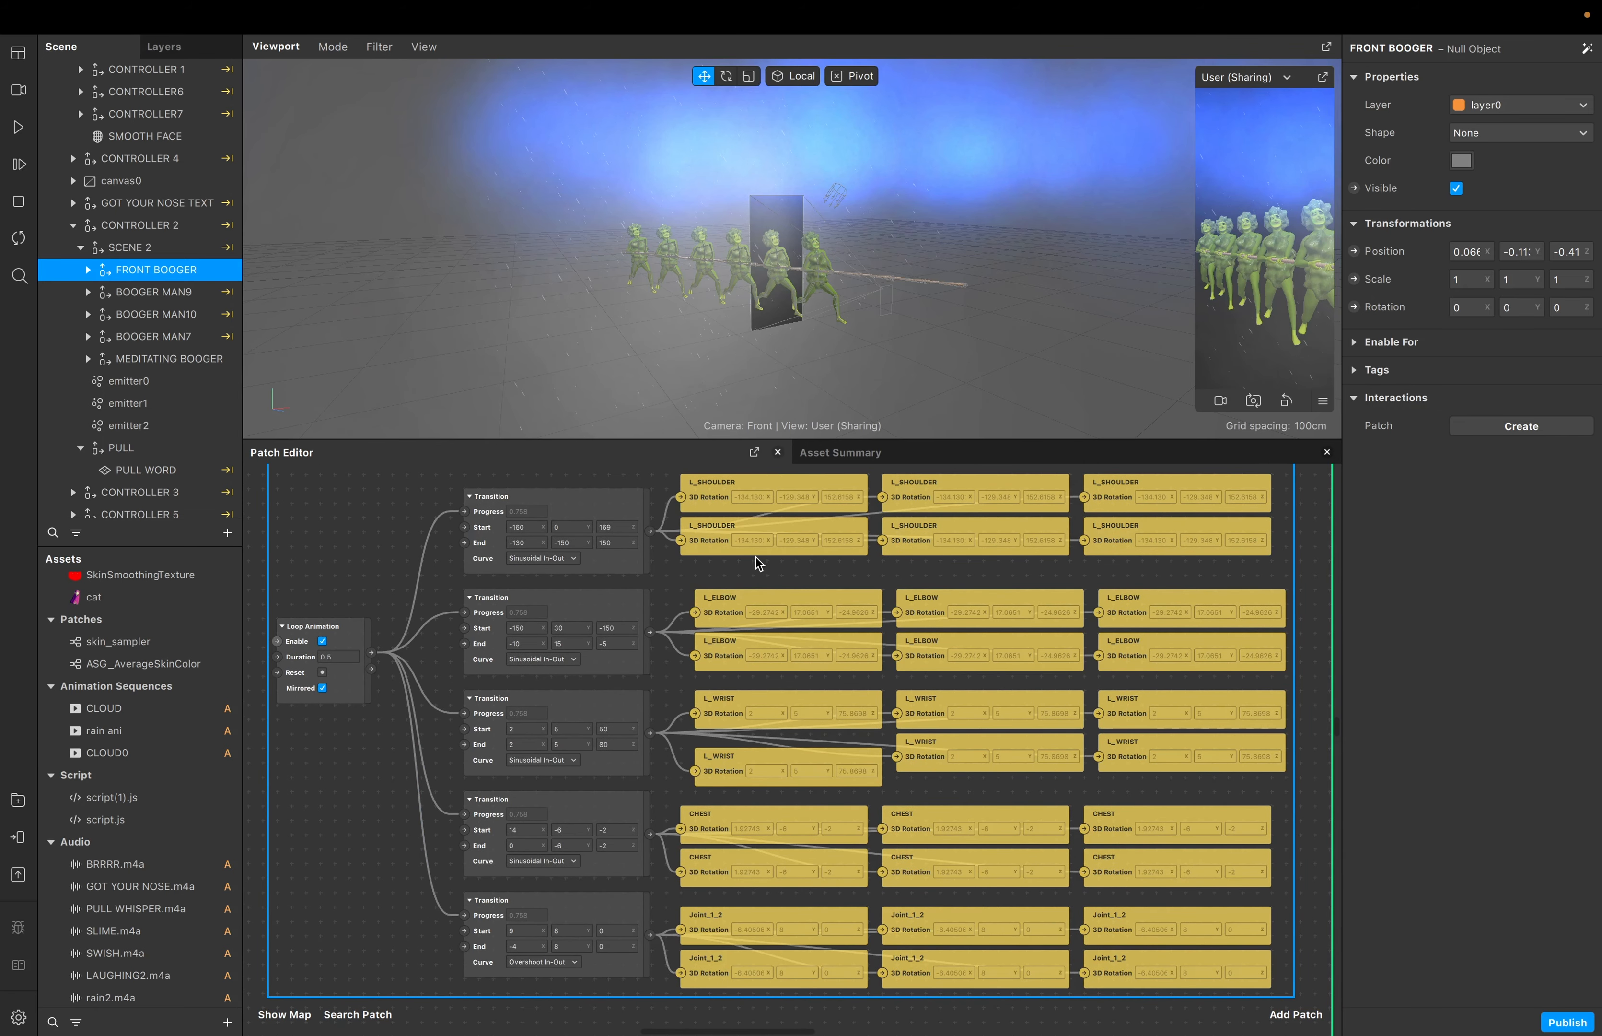
scroll(756, 556, down, 12)
scroll(756, 557, left, 8)
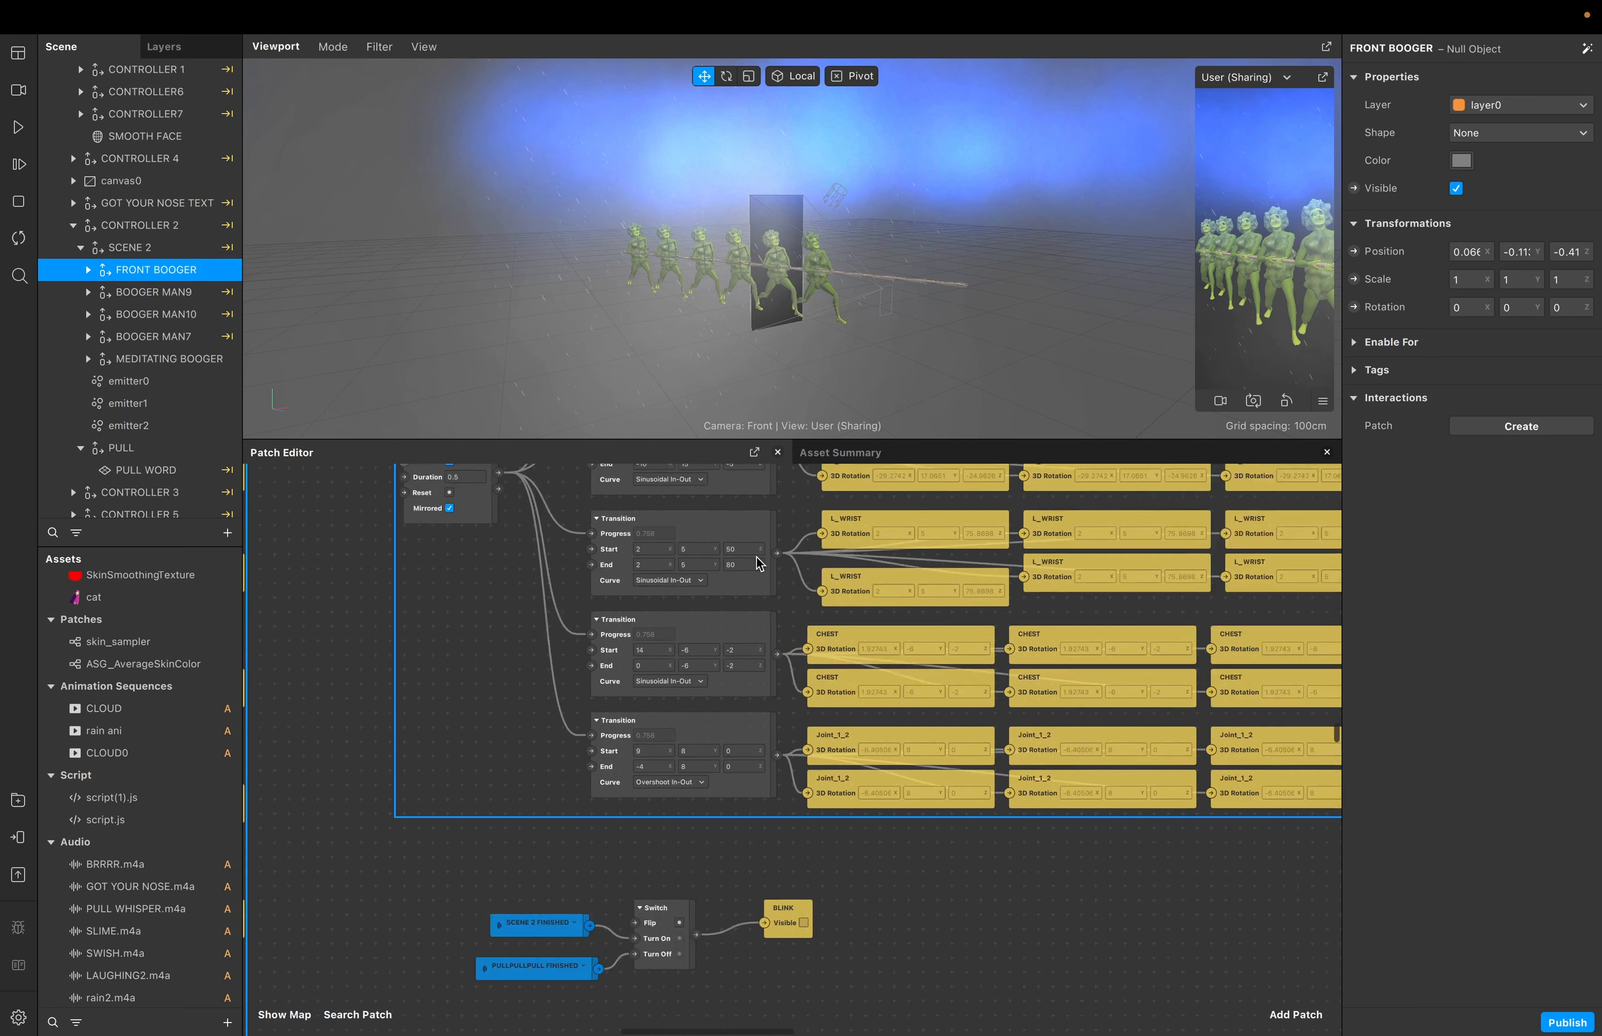
Examine the end of the booger position chain, from BOOGER MAN11 and BOOGER MAN12 to the PULLPULLPULL FINISHED sender
scroll(871, 664, left, 10)
scroll(871, 665, up, 2)
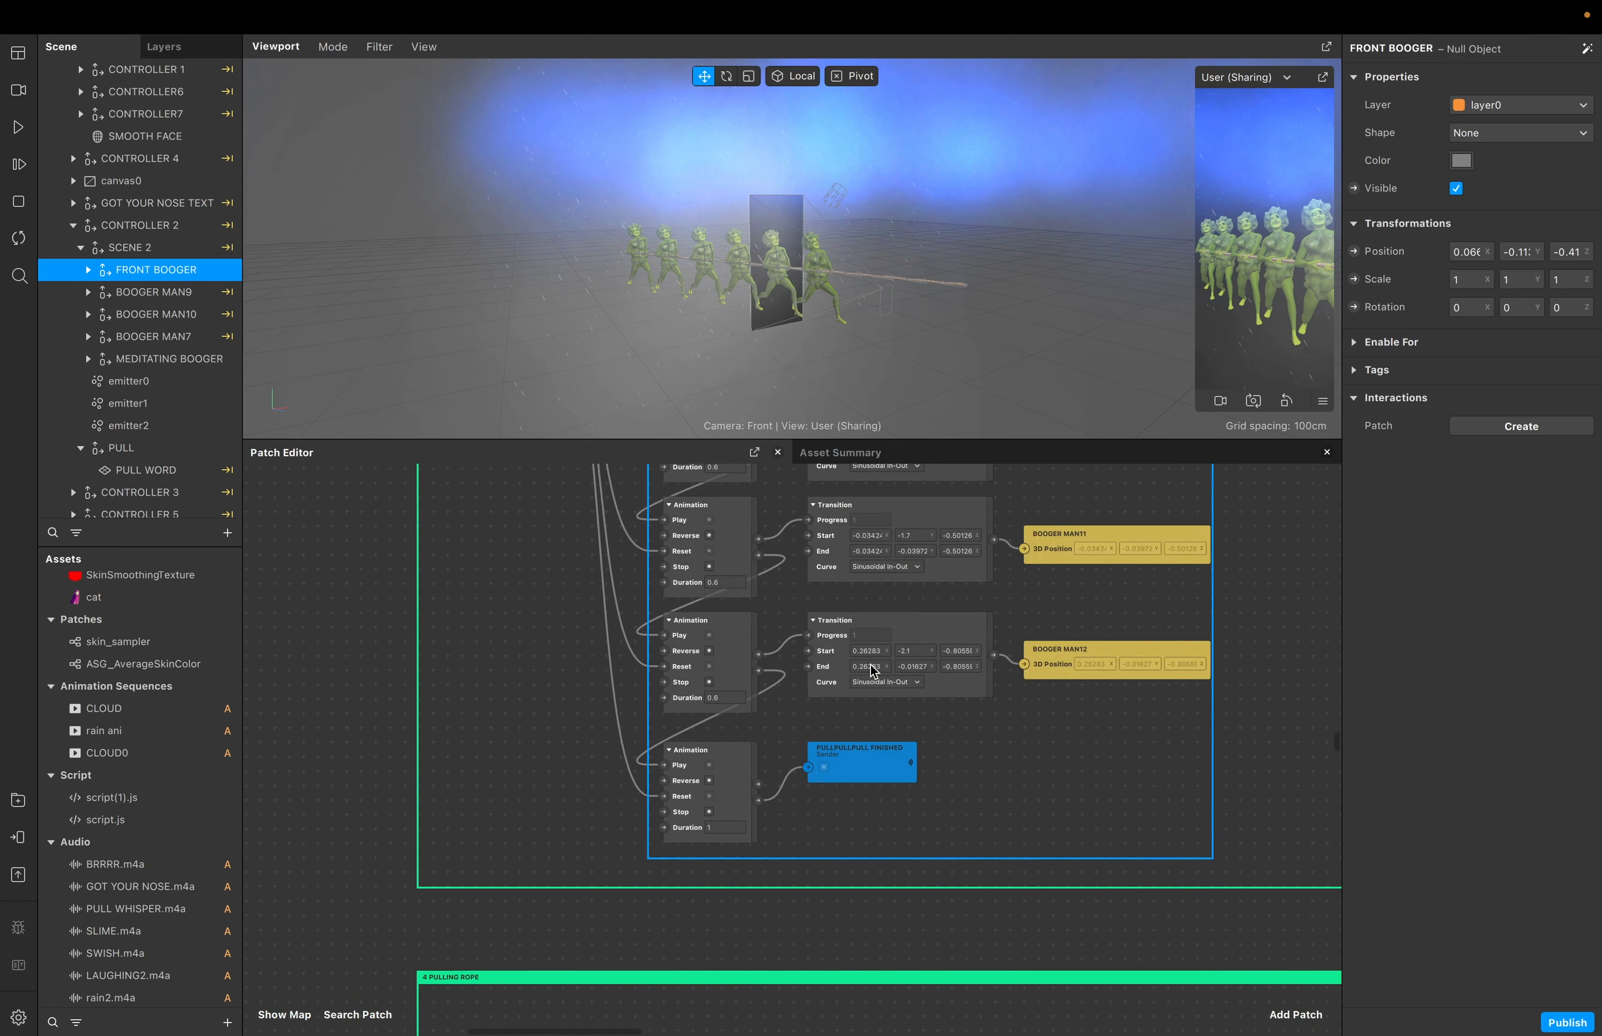
scroll(893, 924, down, 2)
scroll(892, 924, right, 2)
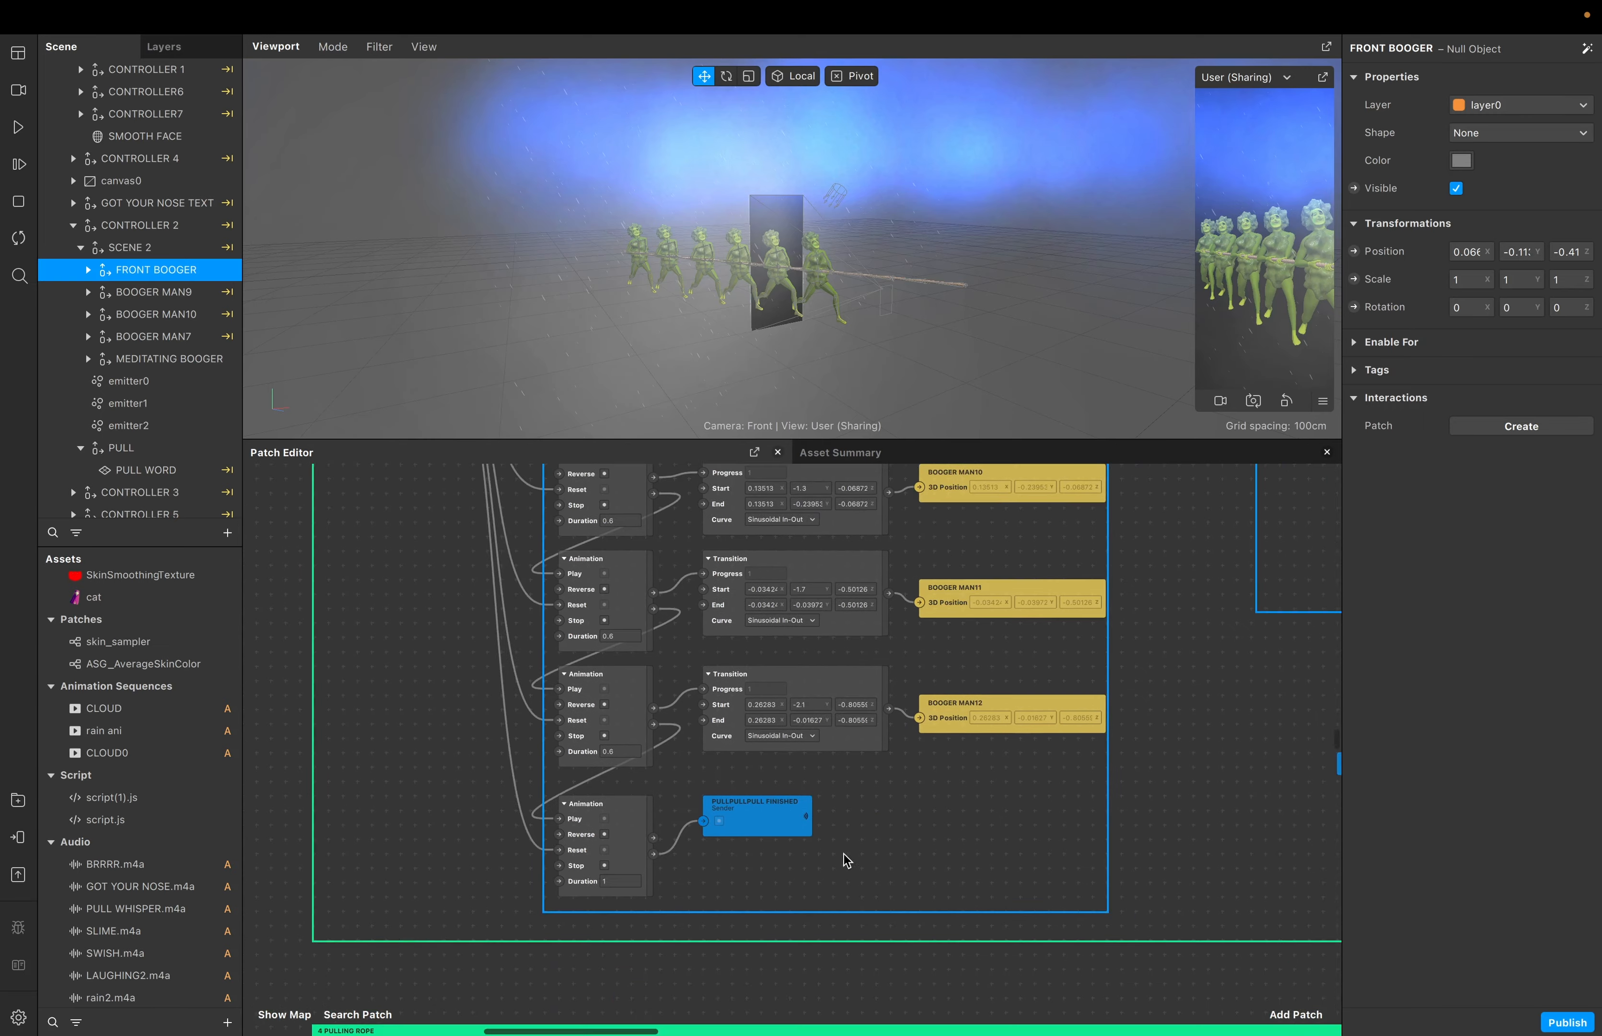
scroll(847, 740, up, 6)
scroll(788, 543, down, 4)
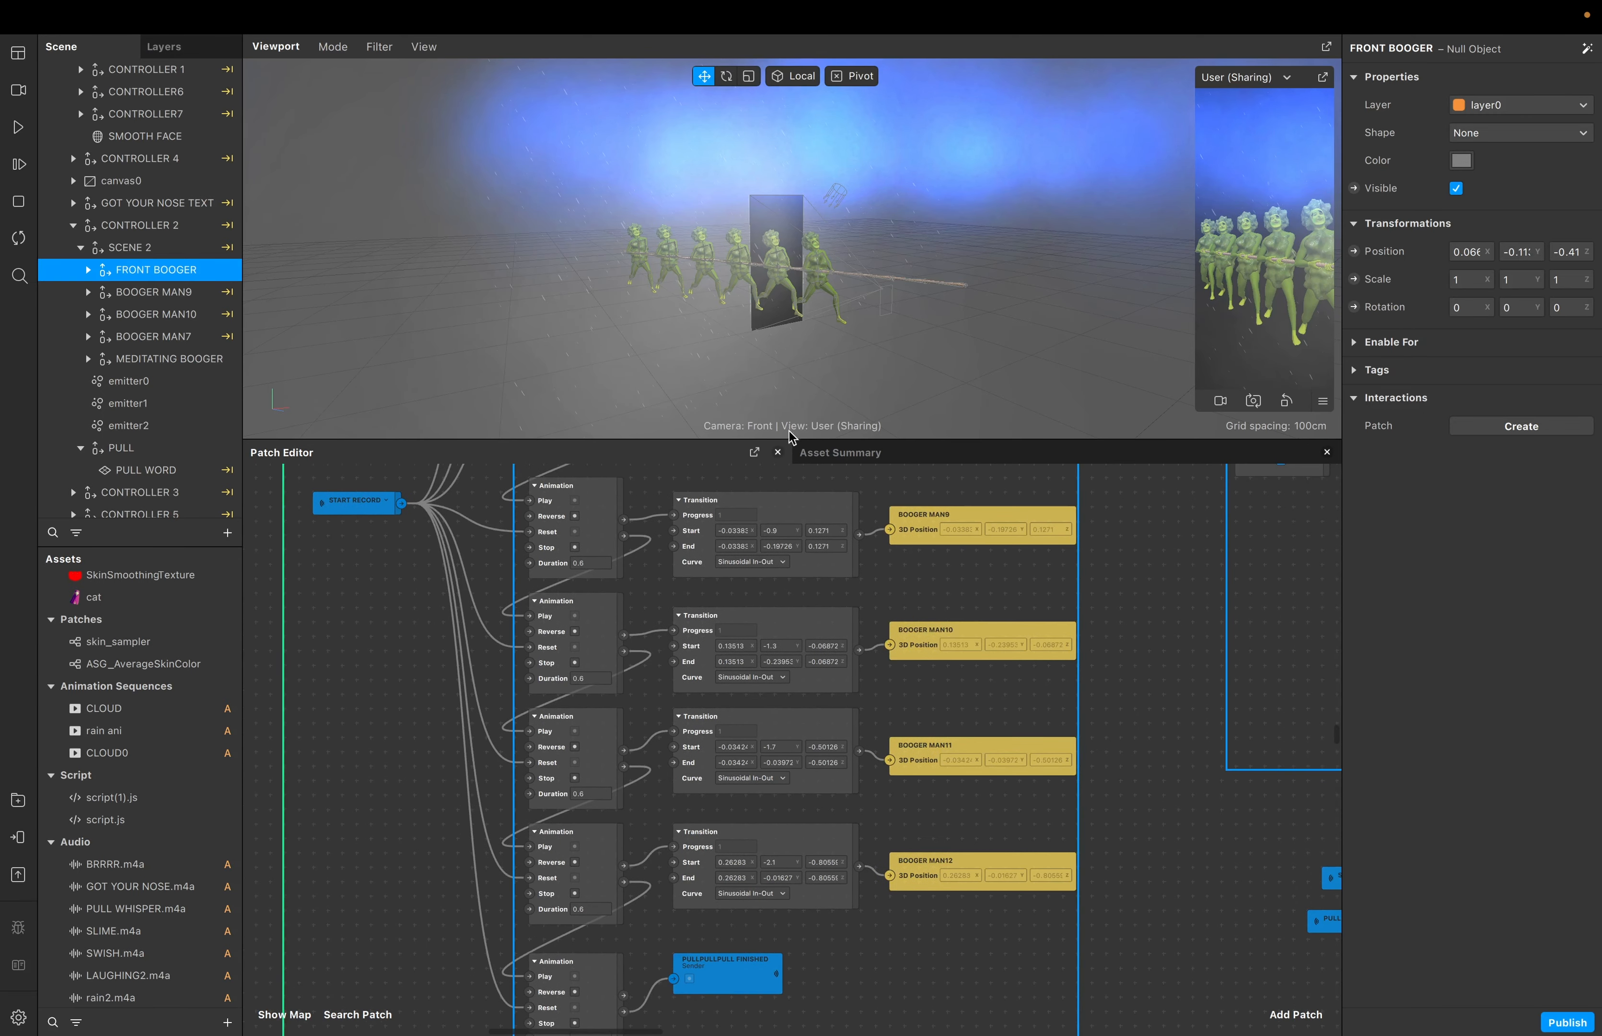
Move the PULLPULLPULL FINISHED sender slightly lower beside the last Animation patch of the booger position group
scroll(714, 747, right, 2)
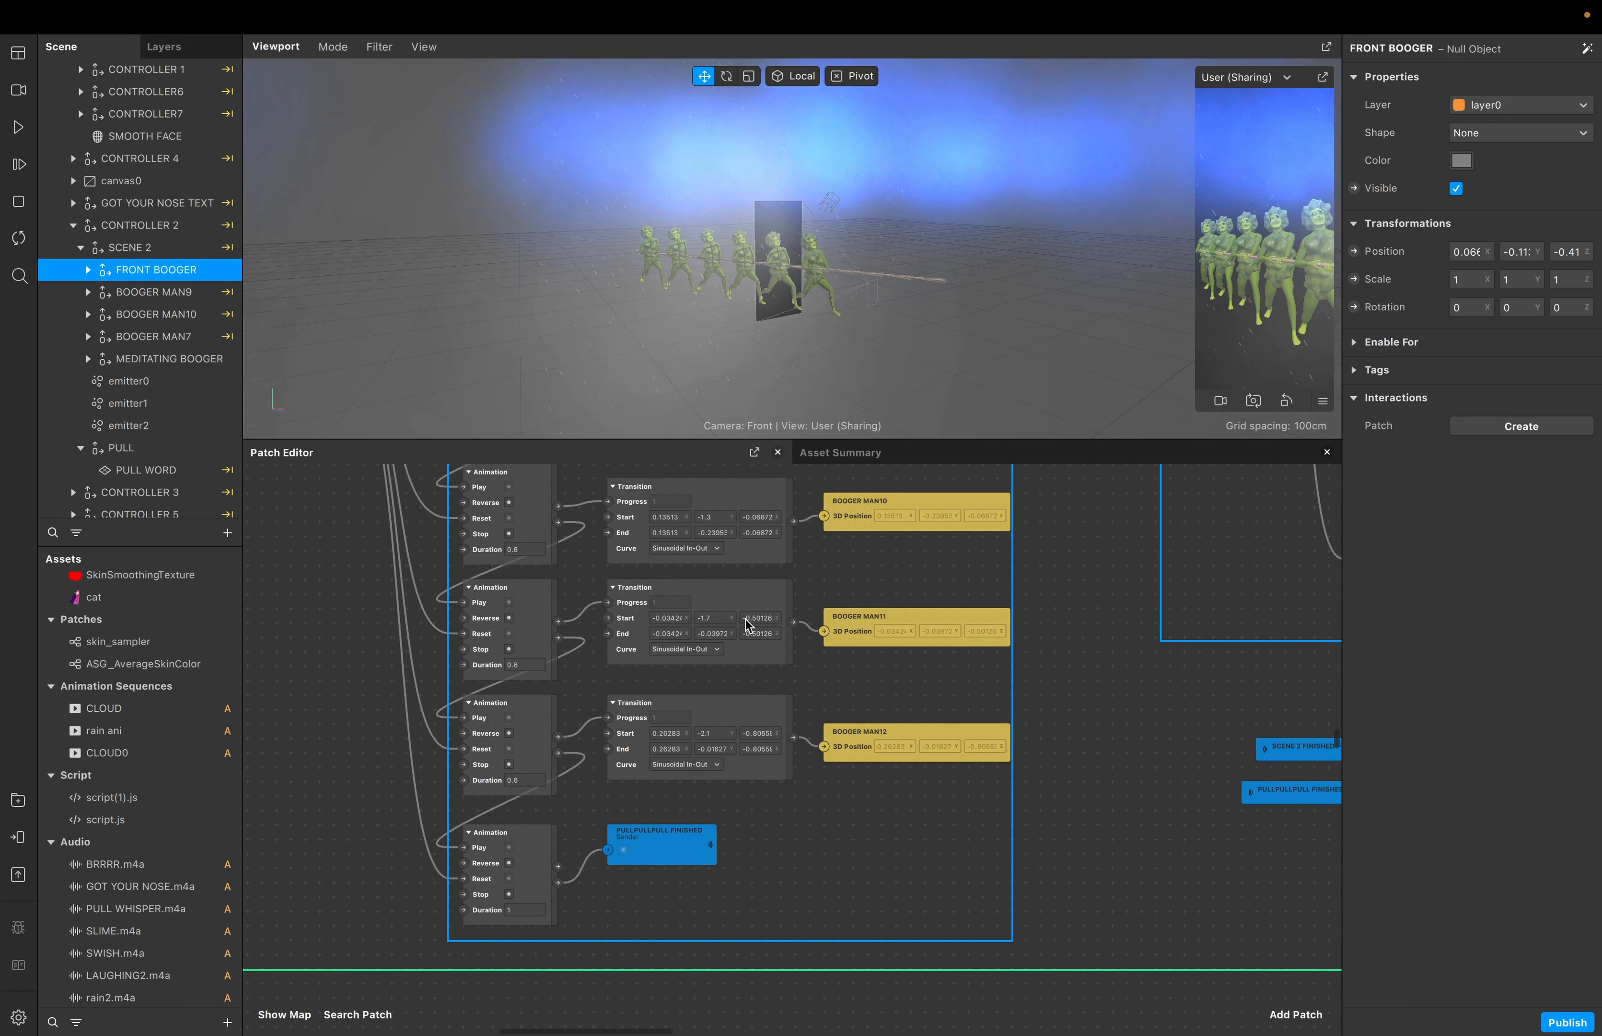
drag(648, 866, 633, 896)
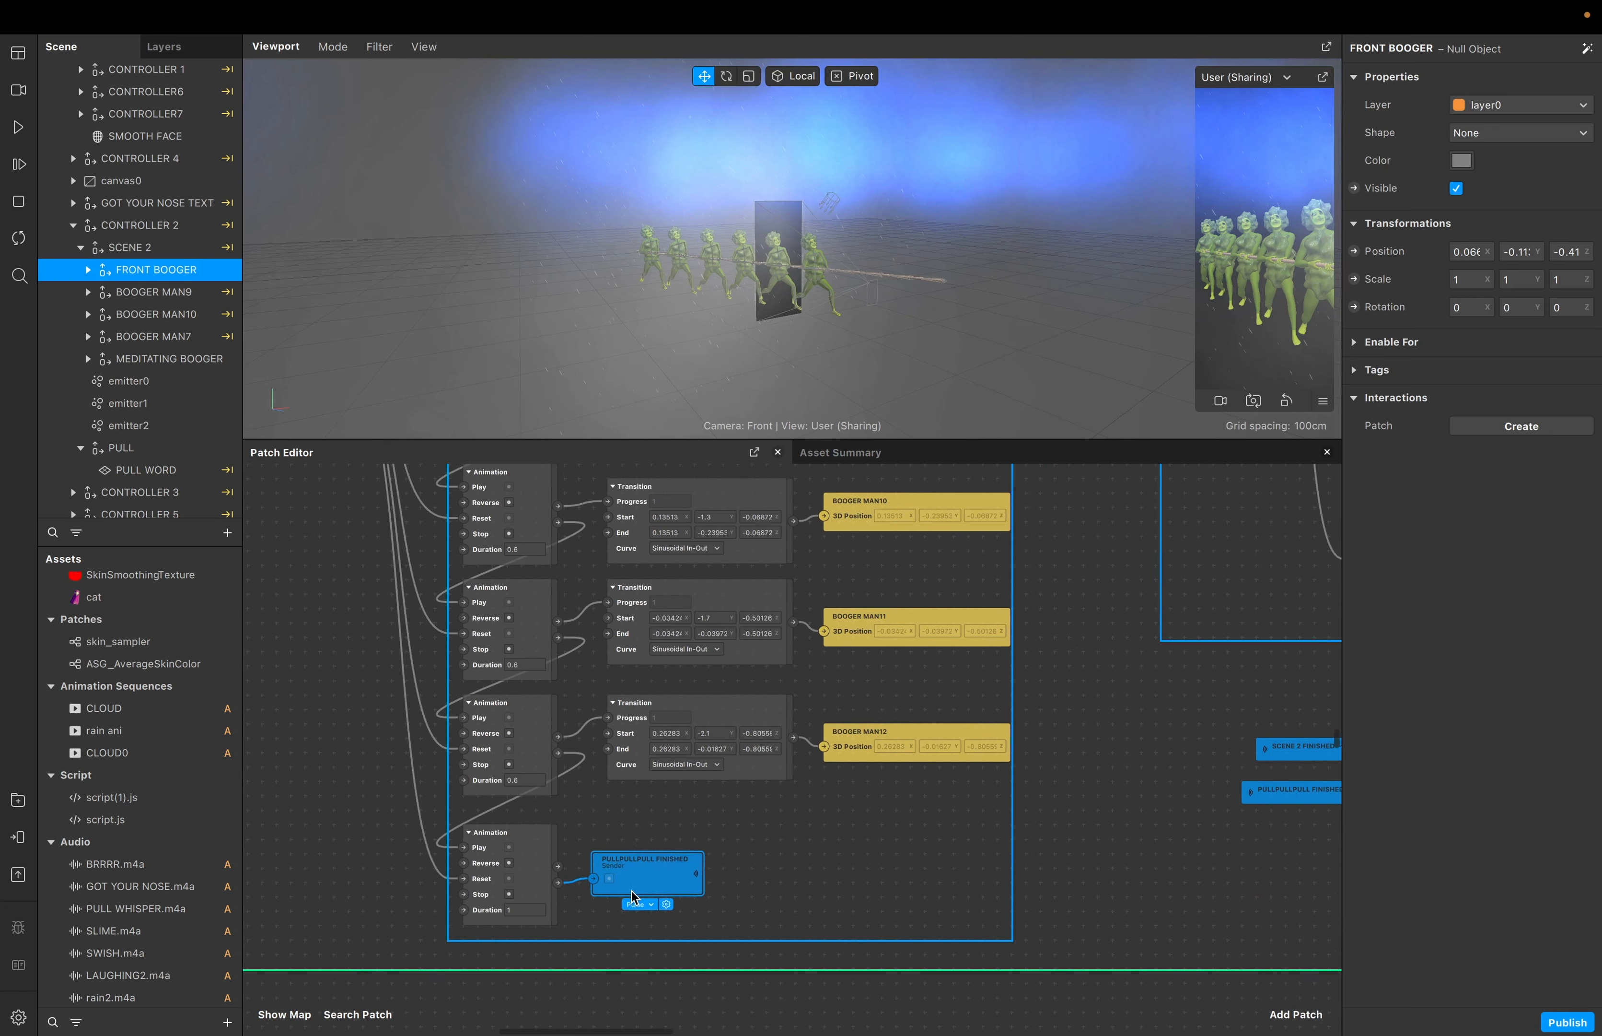
scroll(637, 862, left, 2)
scroll(637, 862, down, 1)
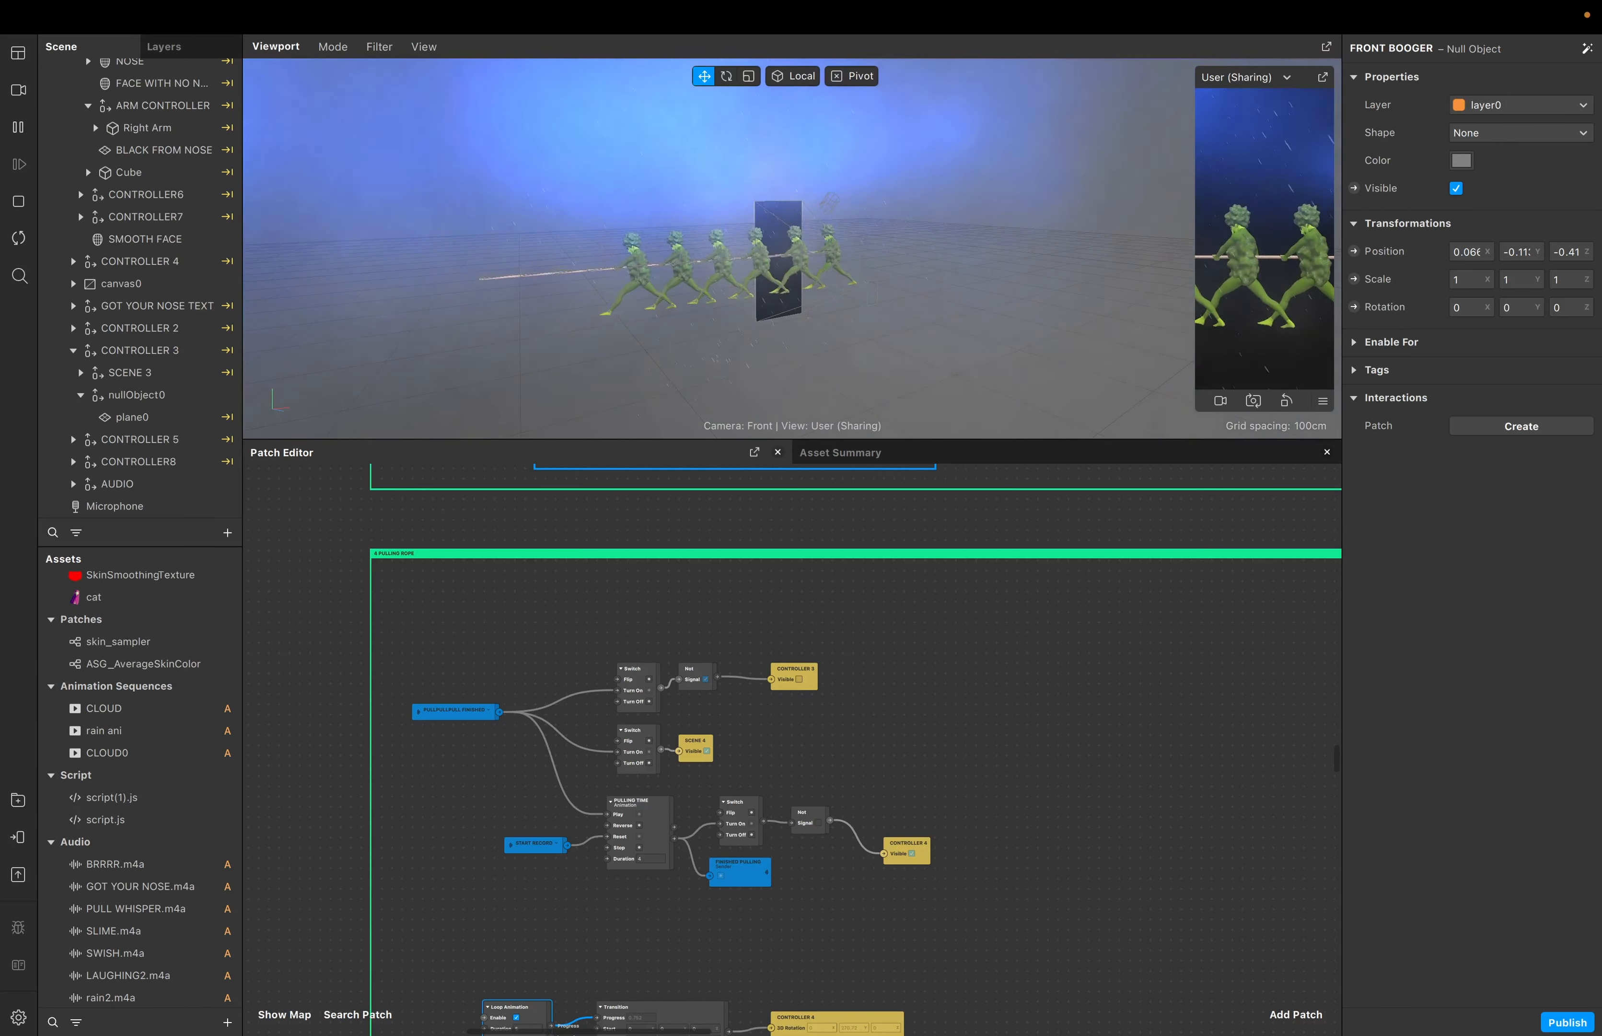
Pause the preview and nudge the PULLPULLPULL FINISHED receiver closer to the Switch patches in the 4 PULLING ROPE group
click(19, 127)
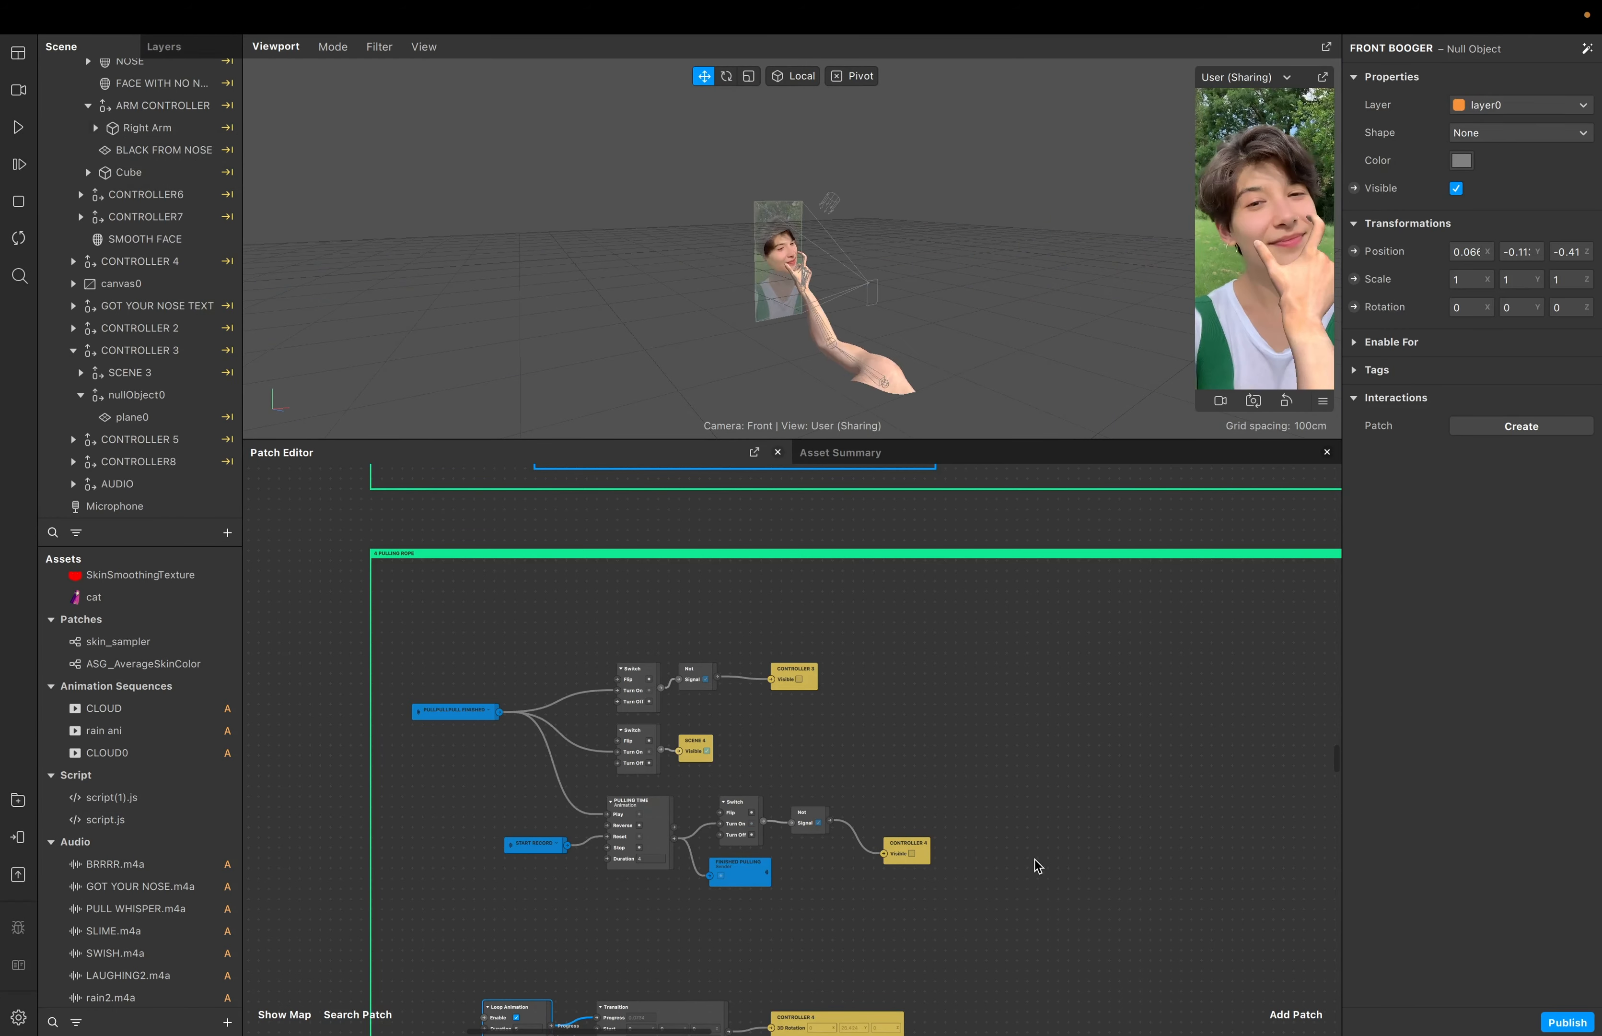
scroll(1001, 877, down, 2)
scroll(999, 877, down, 1)
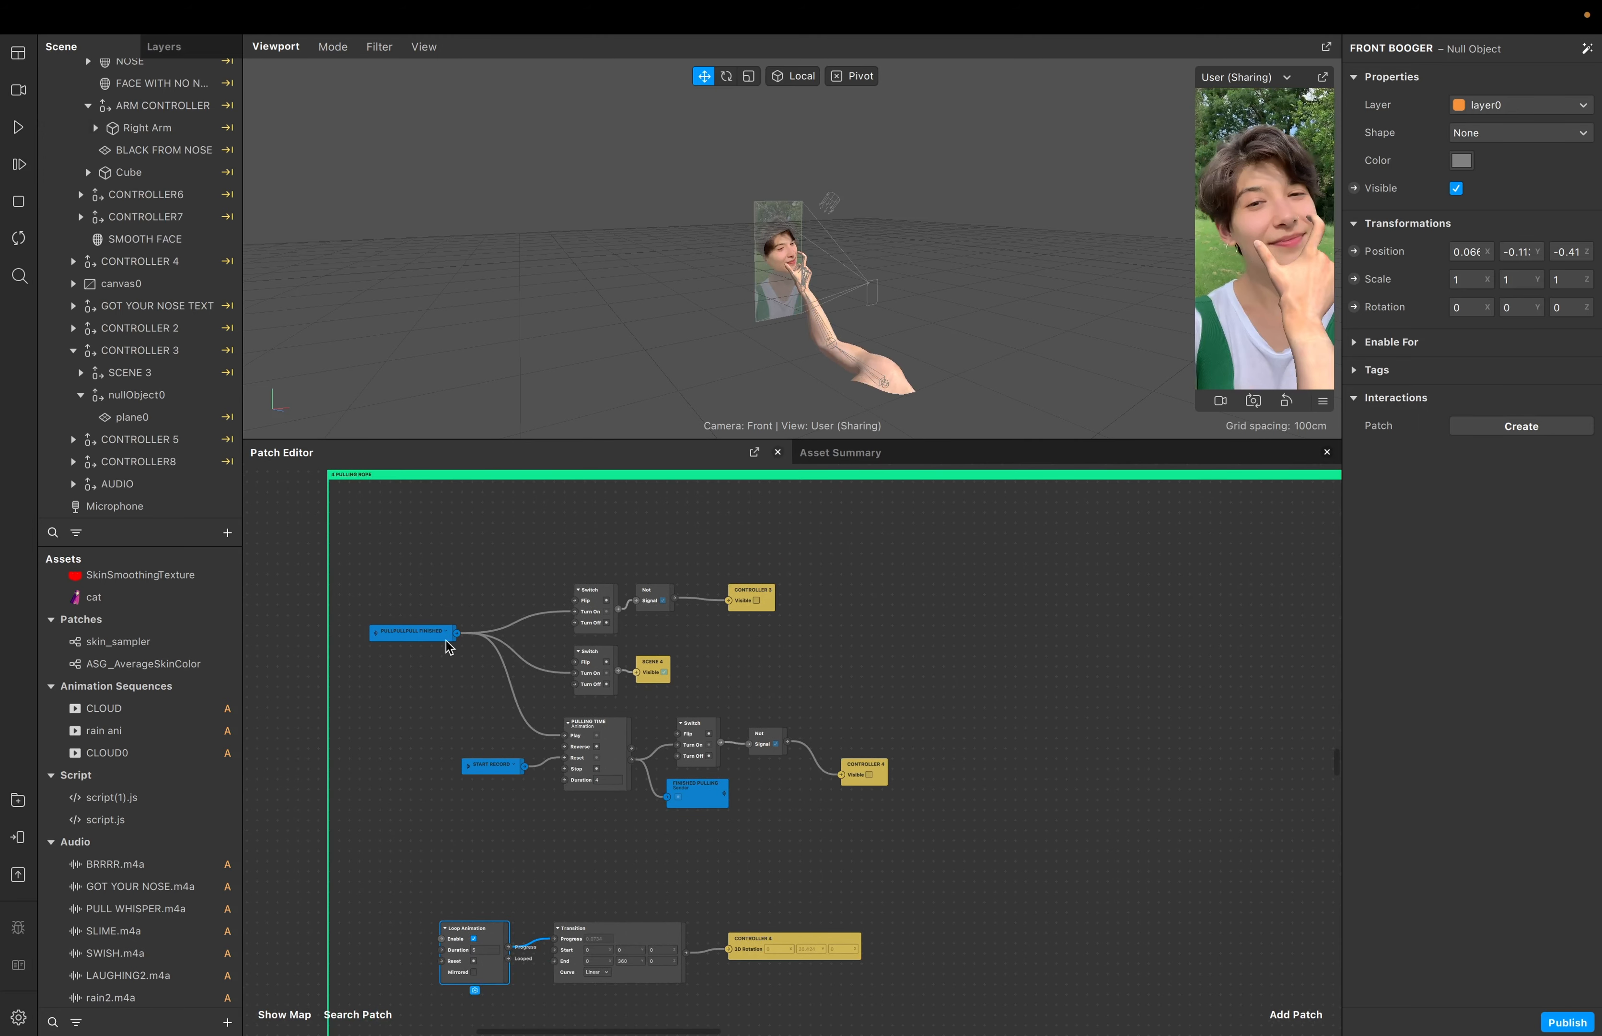
drag(446, 640, 475, 640)
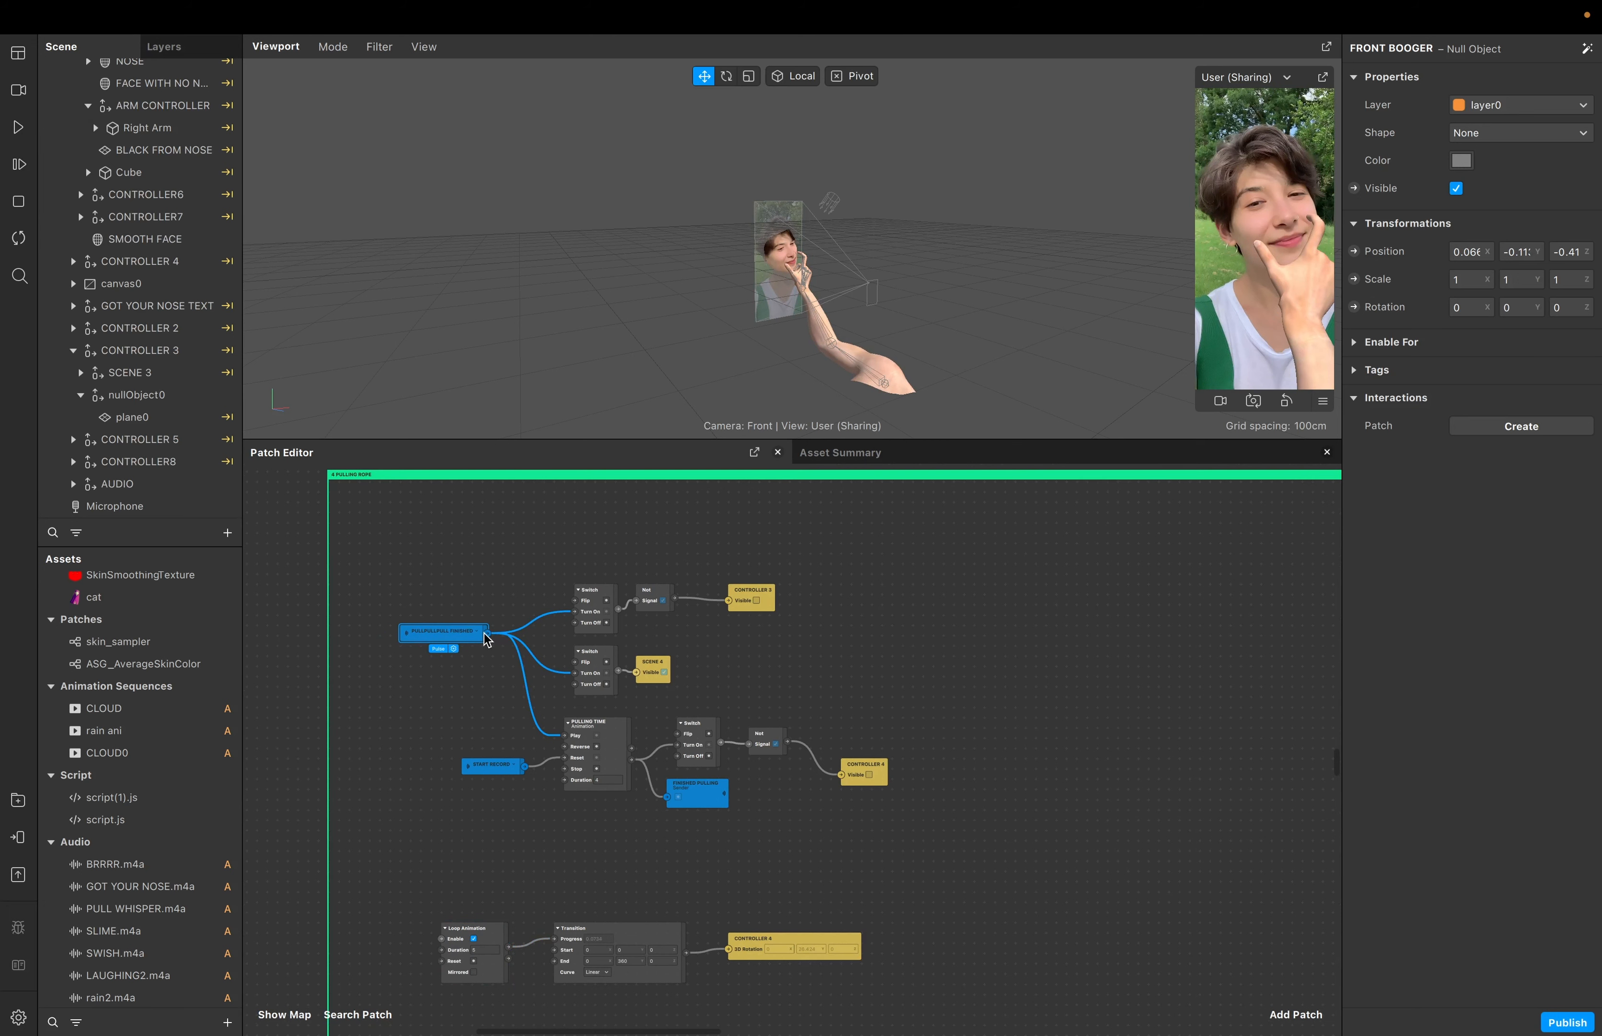
Inspect the Switch patches controlling the visibility of CONTROLLER 3 and SCENE 4, moving the CONTROLLER 3 patch slightly
scroll(653, 606, up, 5)
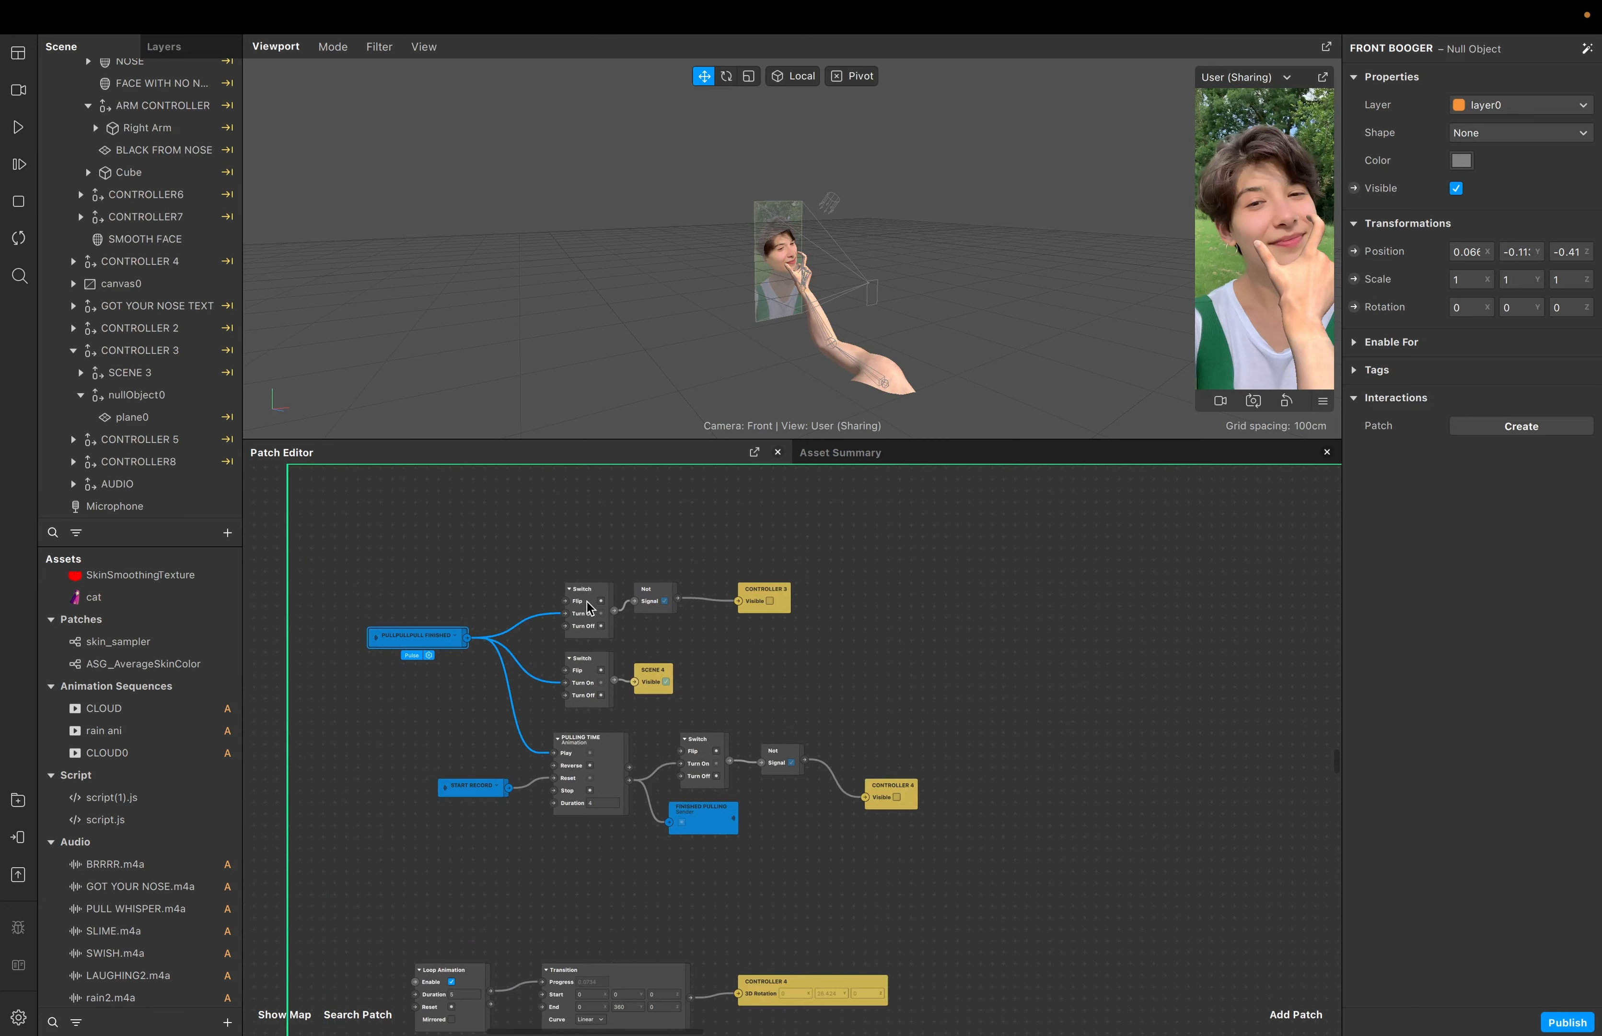
scroll(538, 627, down, 2)
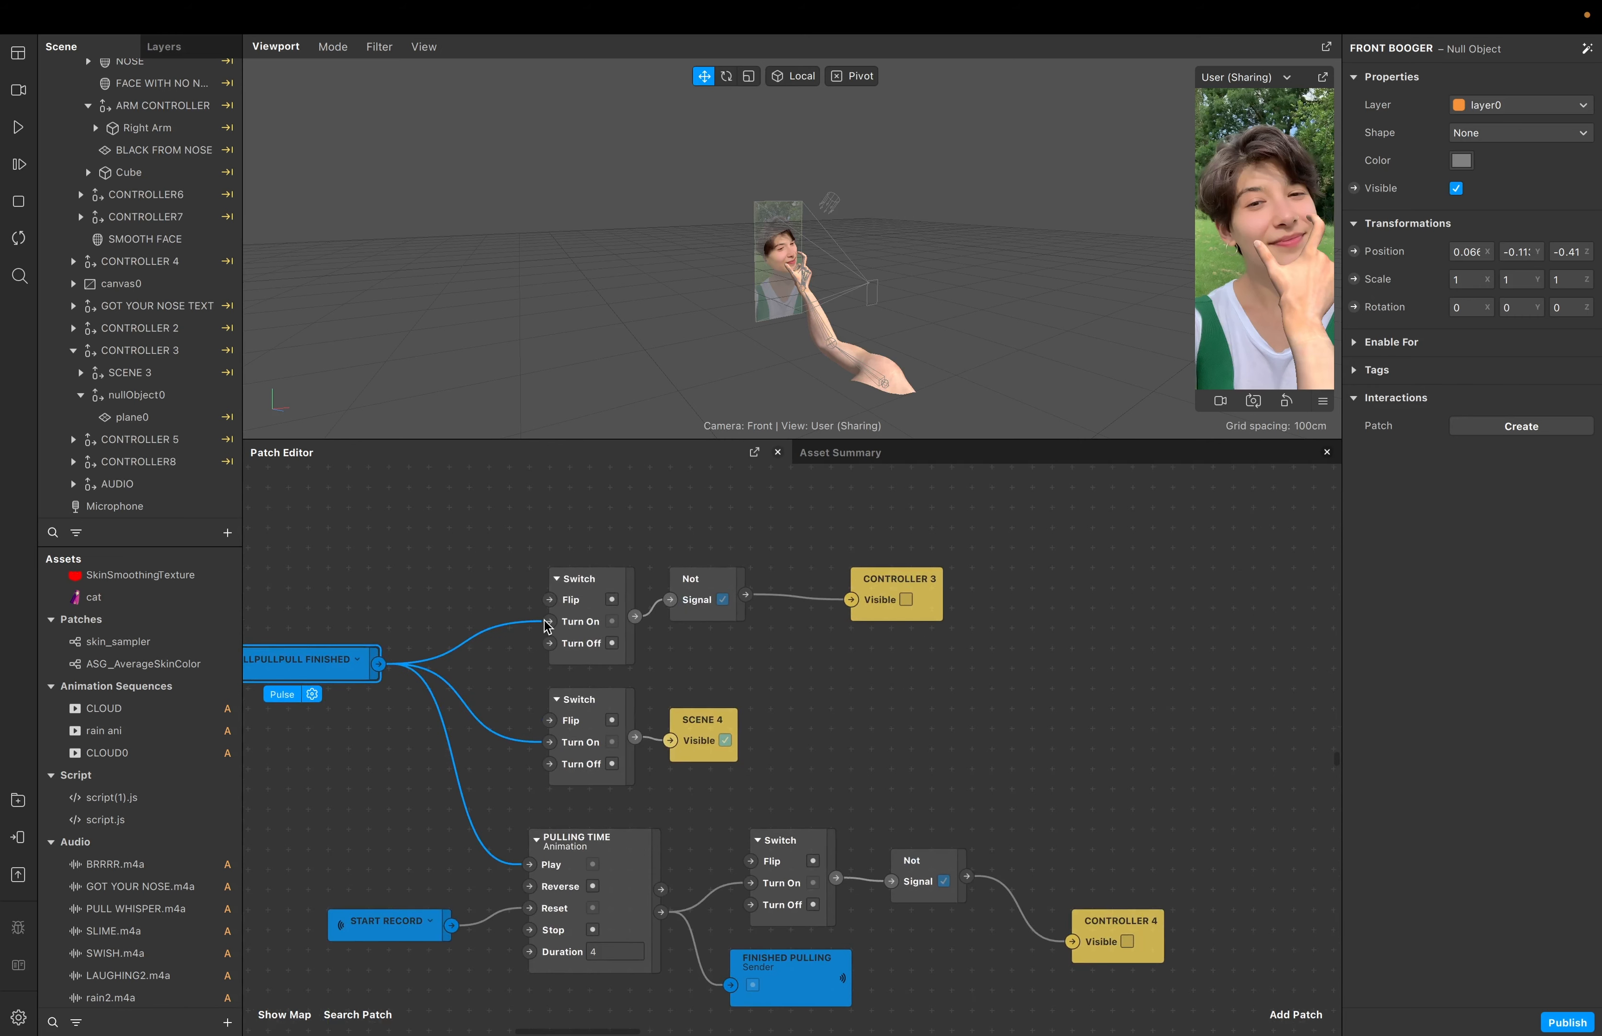
drag(900, 602, 870, 580)
click(694, 717)
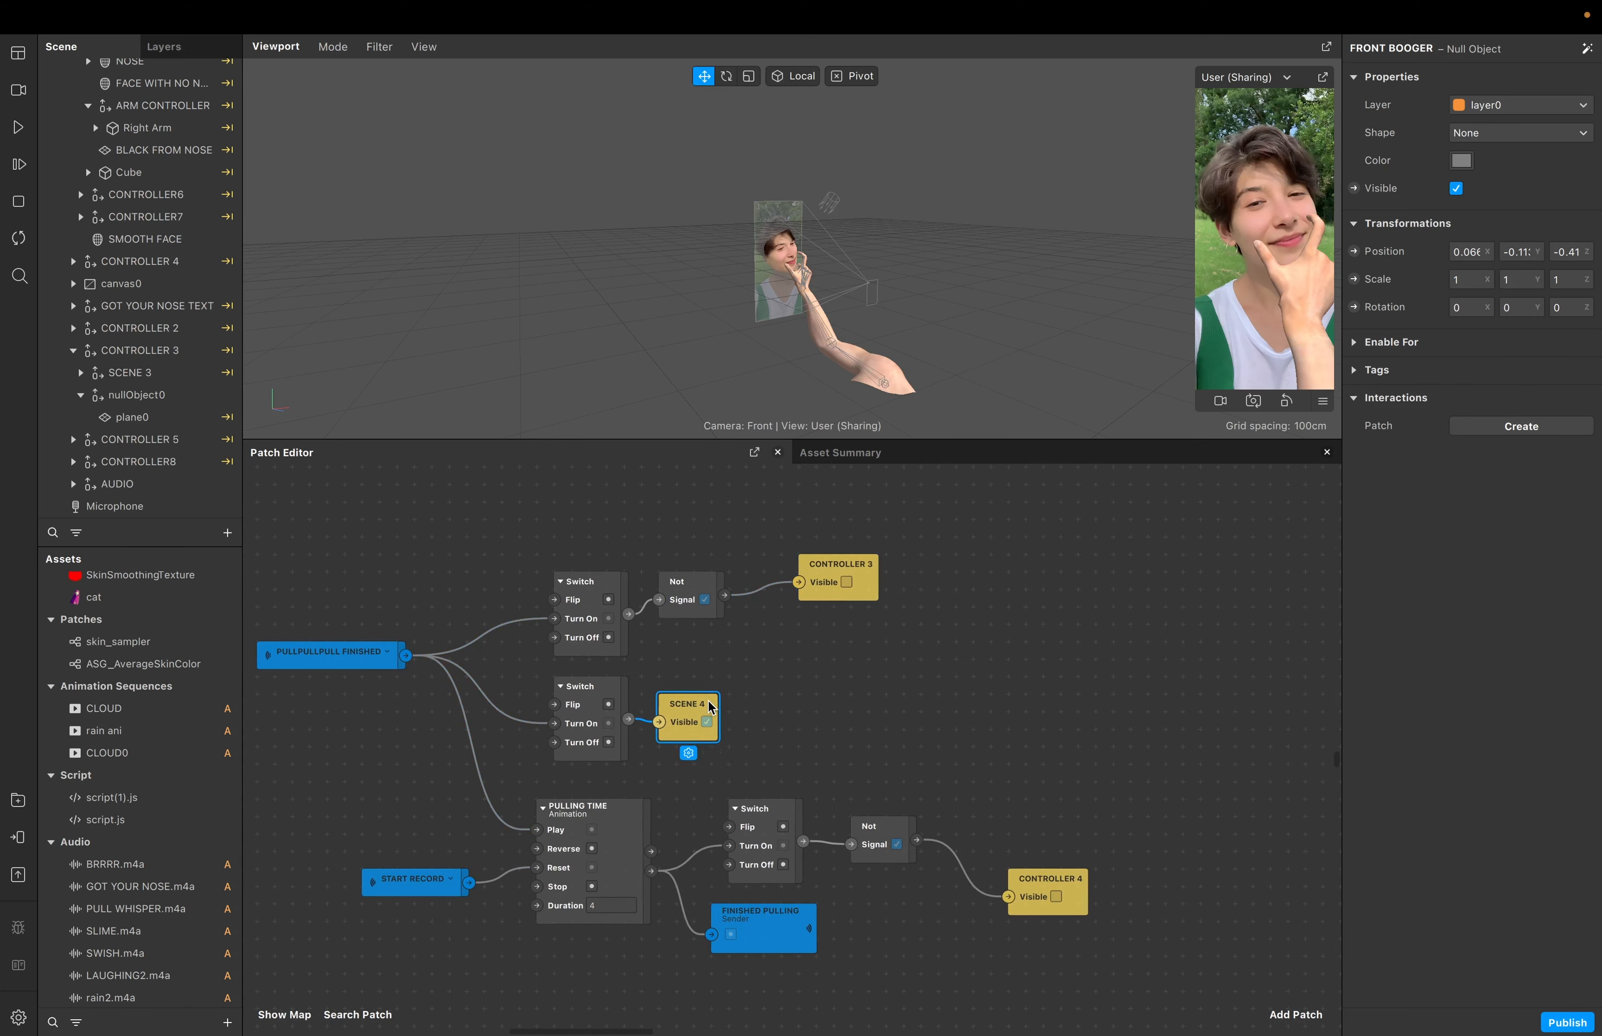
scroll(724, 737, down, 5)
scroll(724, 738, left, 2)
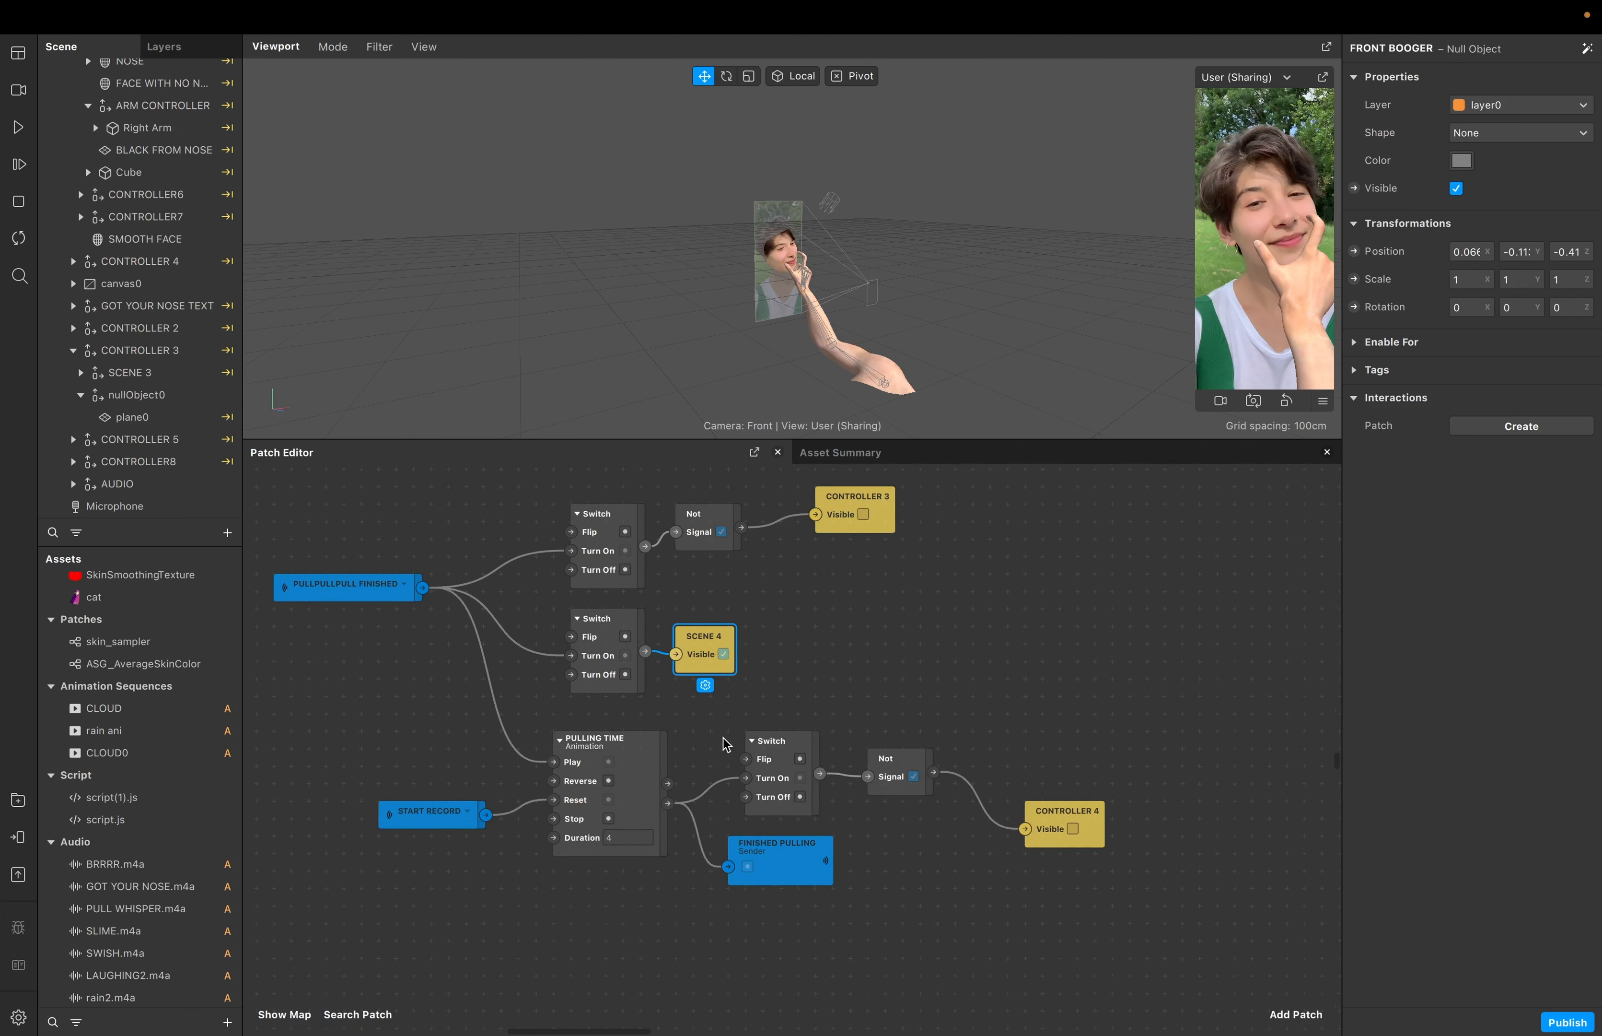
Inspect the PULLING TIME animation's duration and the Loop Animation and Transition chain driving CONTROLLER 4's 3D rotation
click(720, 635)
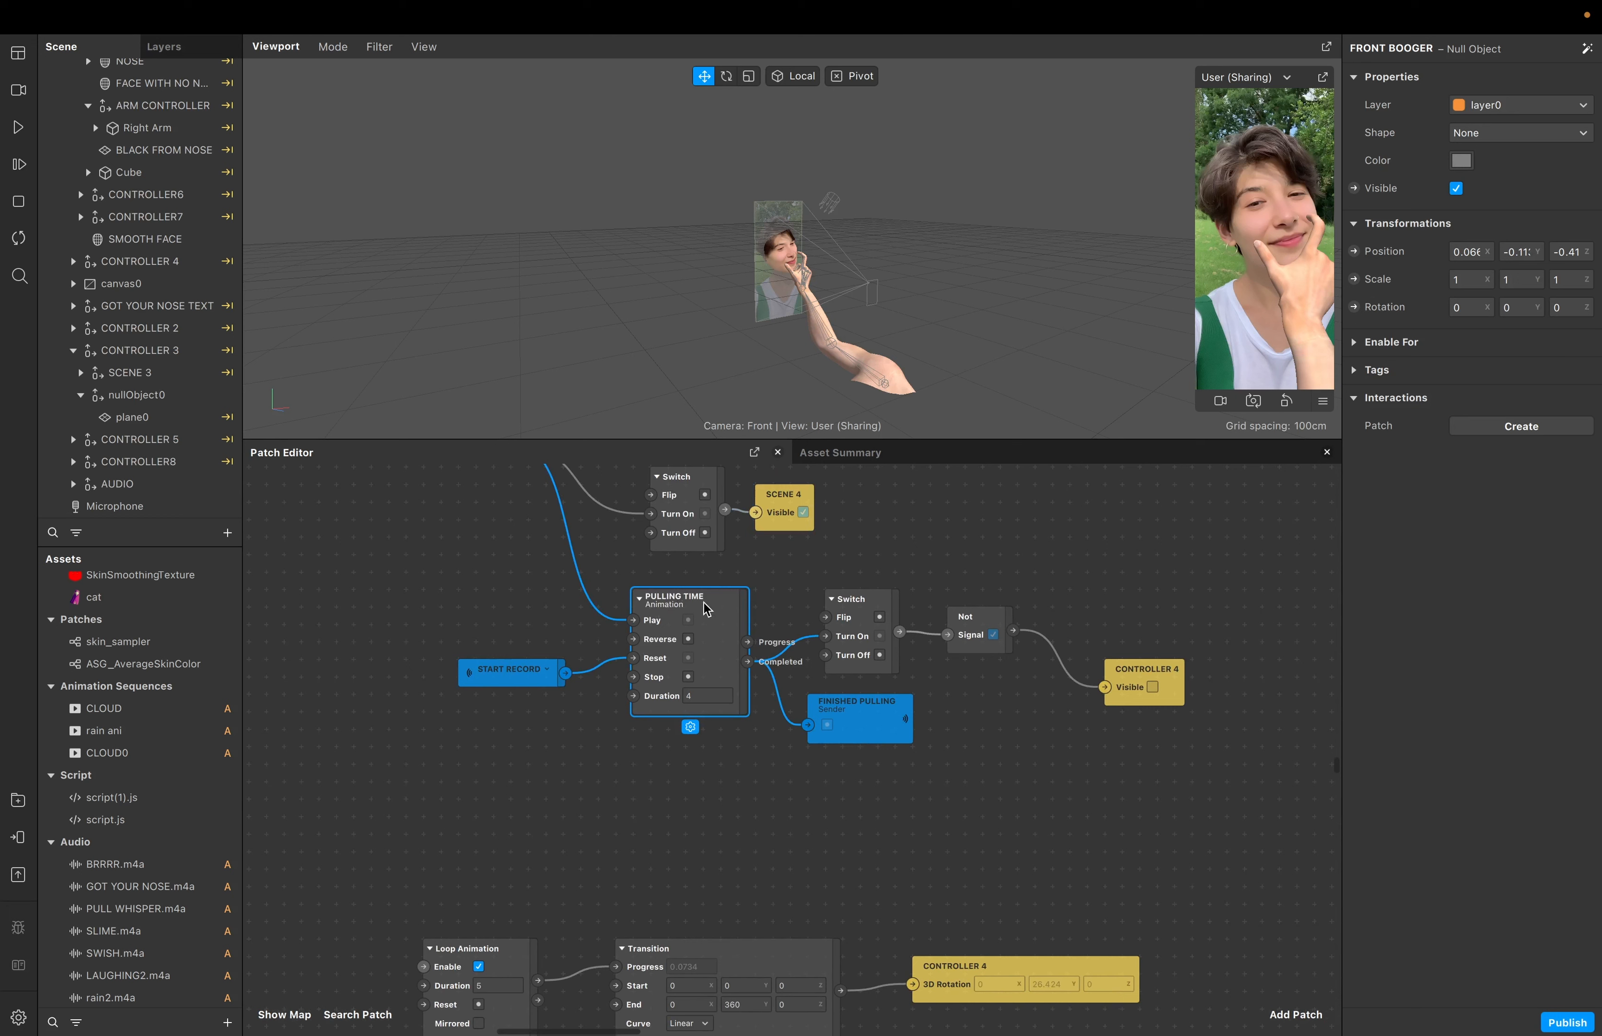
click(713, 696)
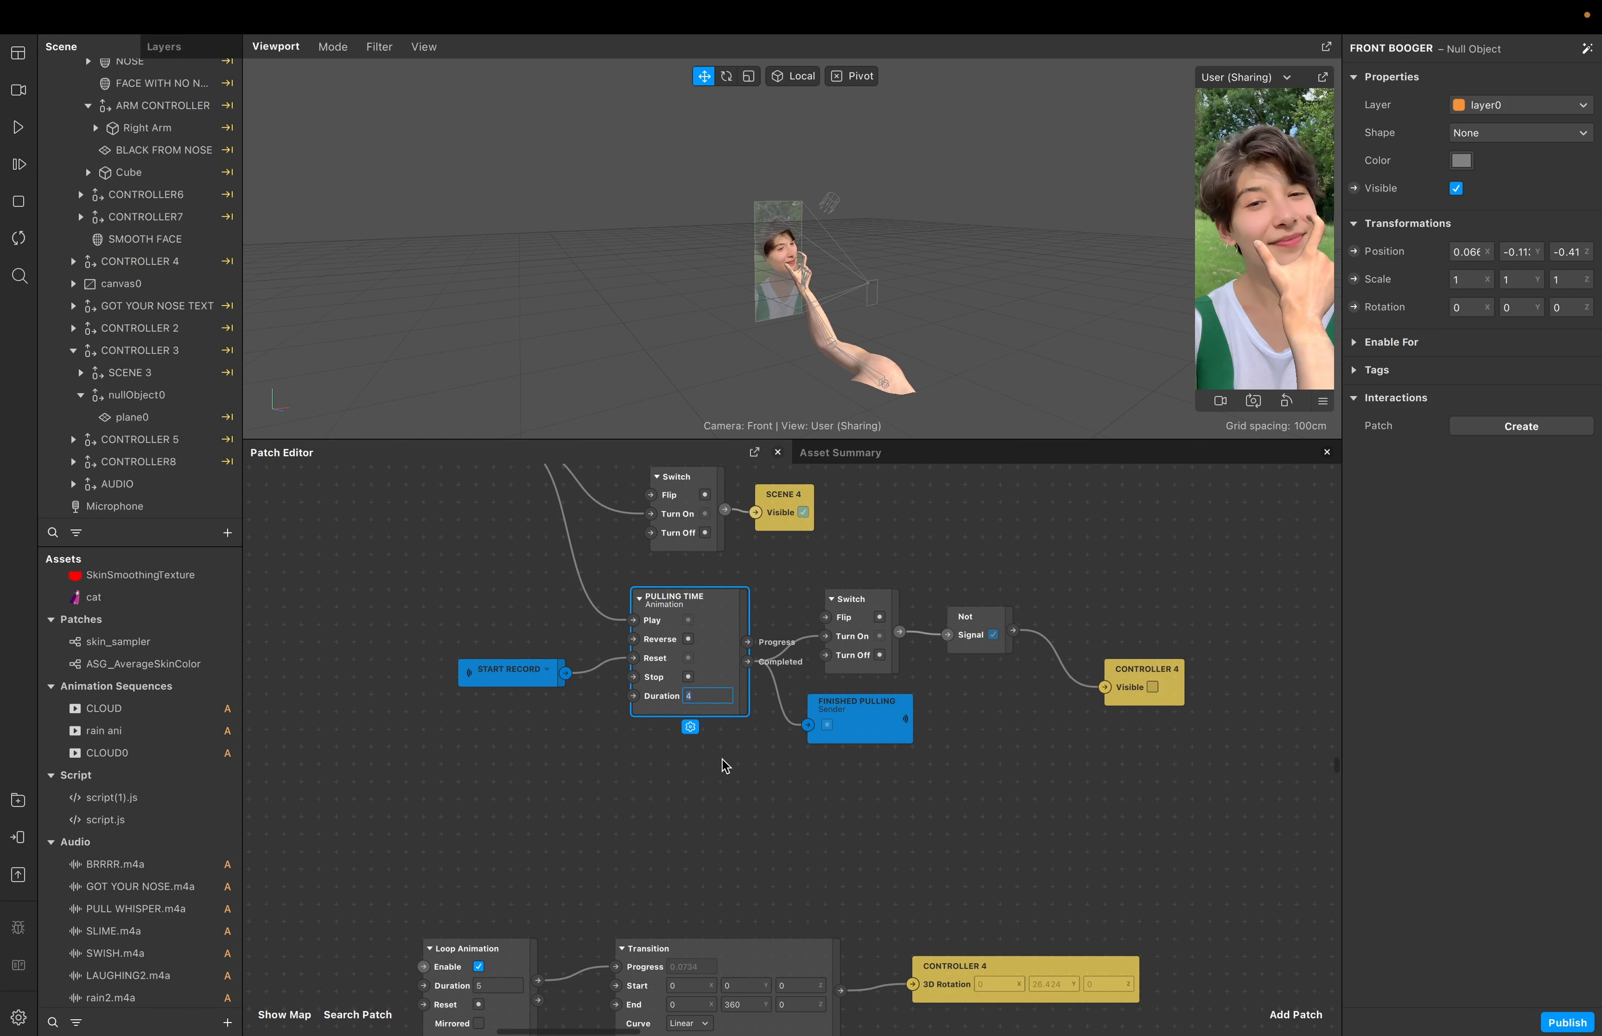
scroll(738, 816, down, 3)
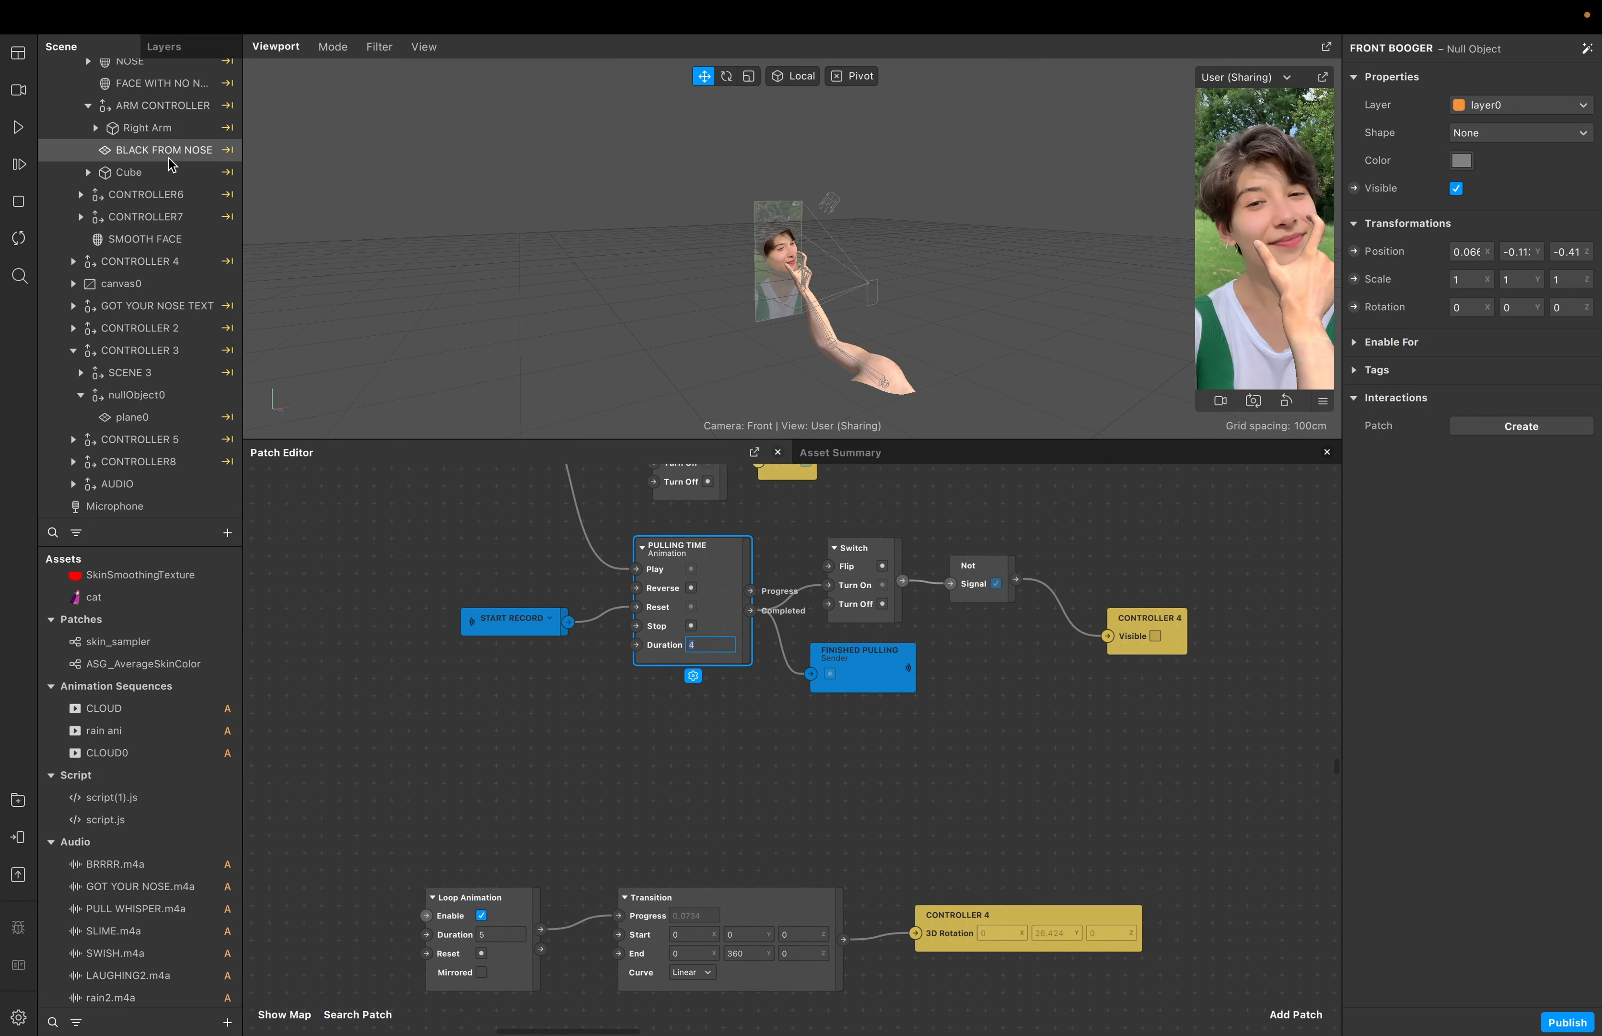
scroll(707, 705, down, 10)
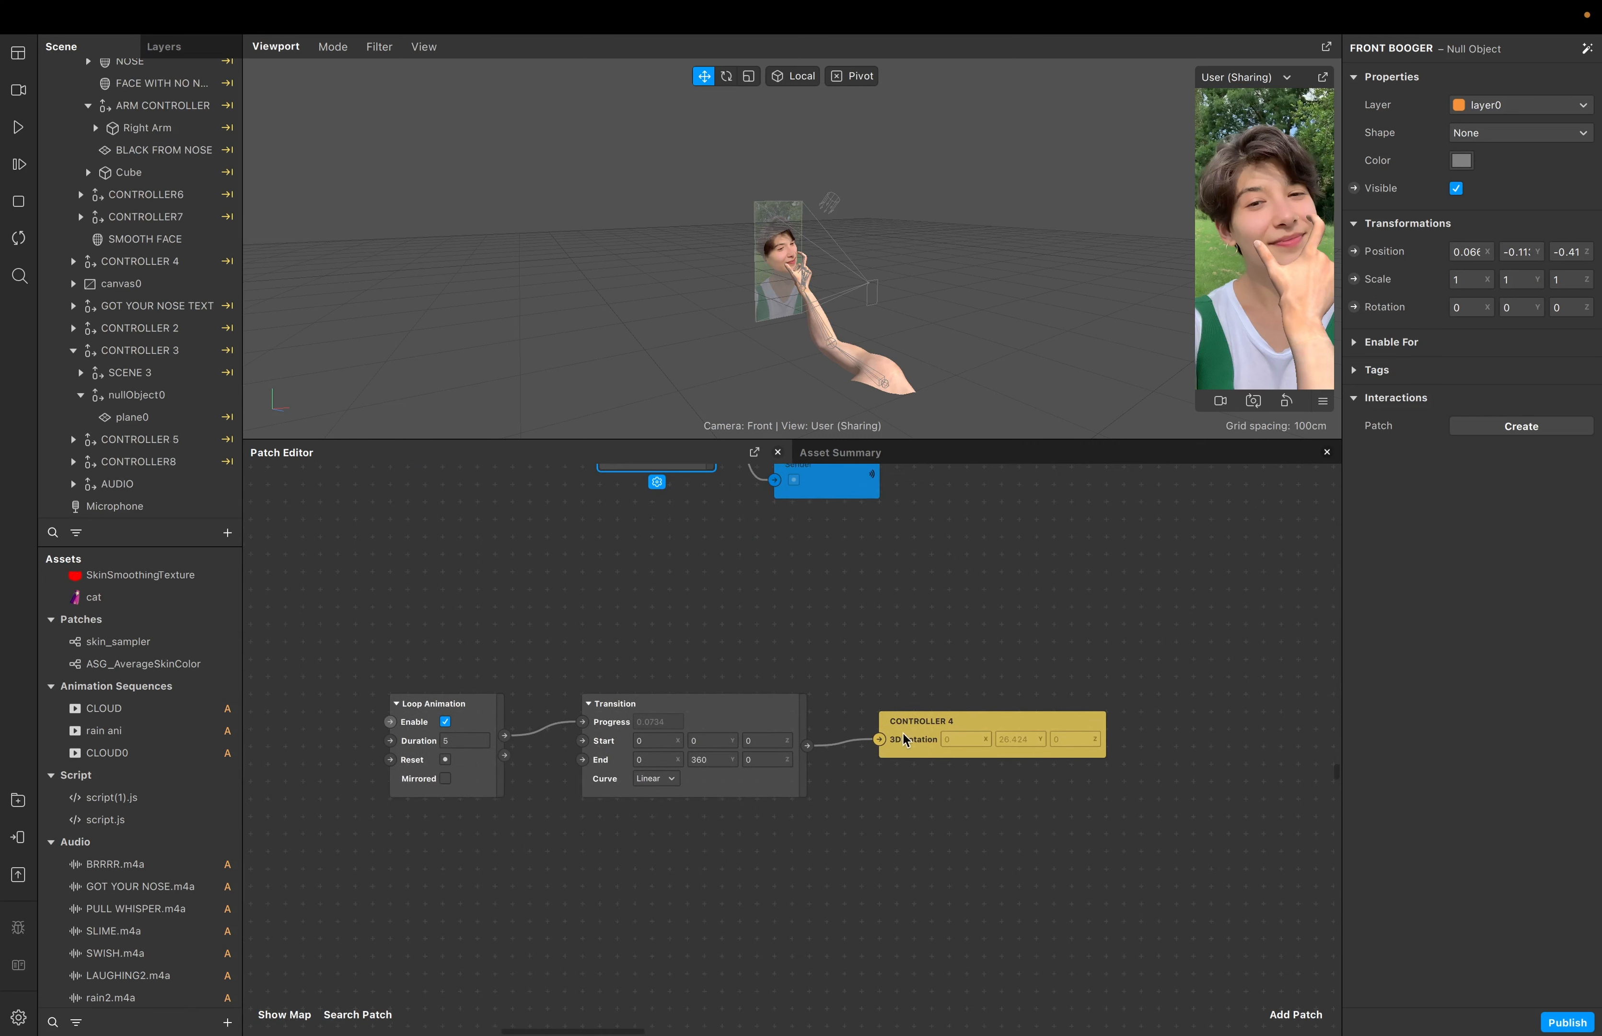
mouse_move(963, 697)
mouse_down()
mouse_move(945, 696)
mouse_move(962, 697)
mouse_up()
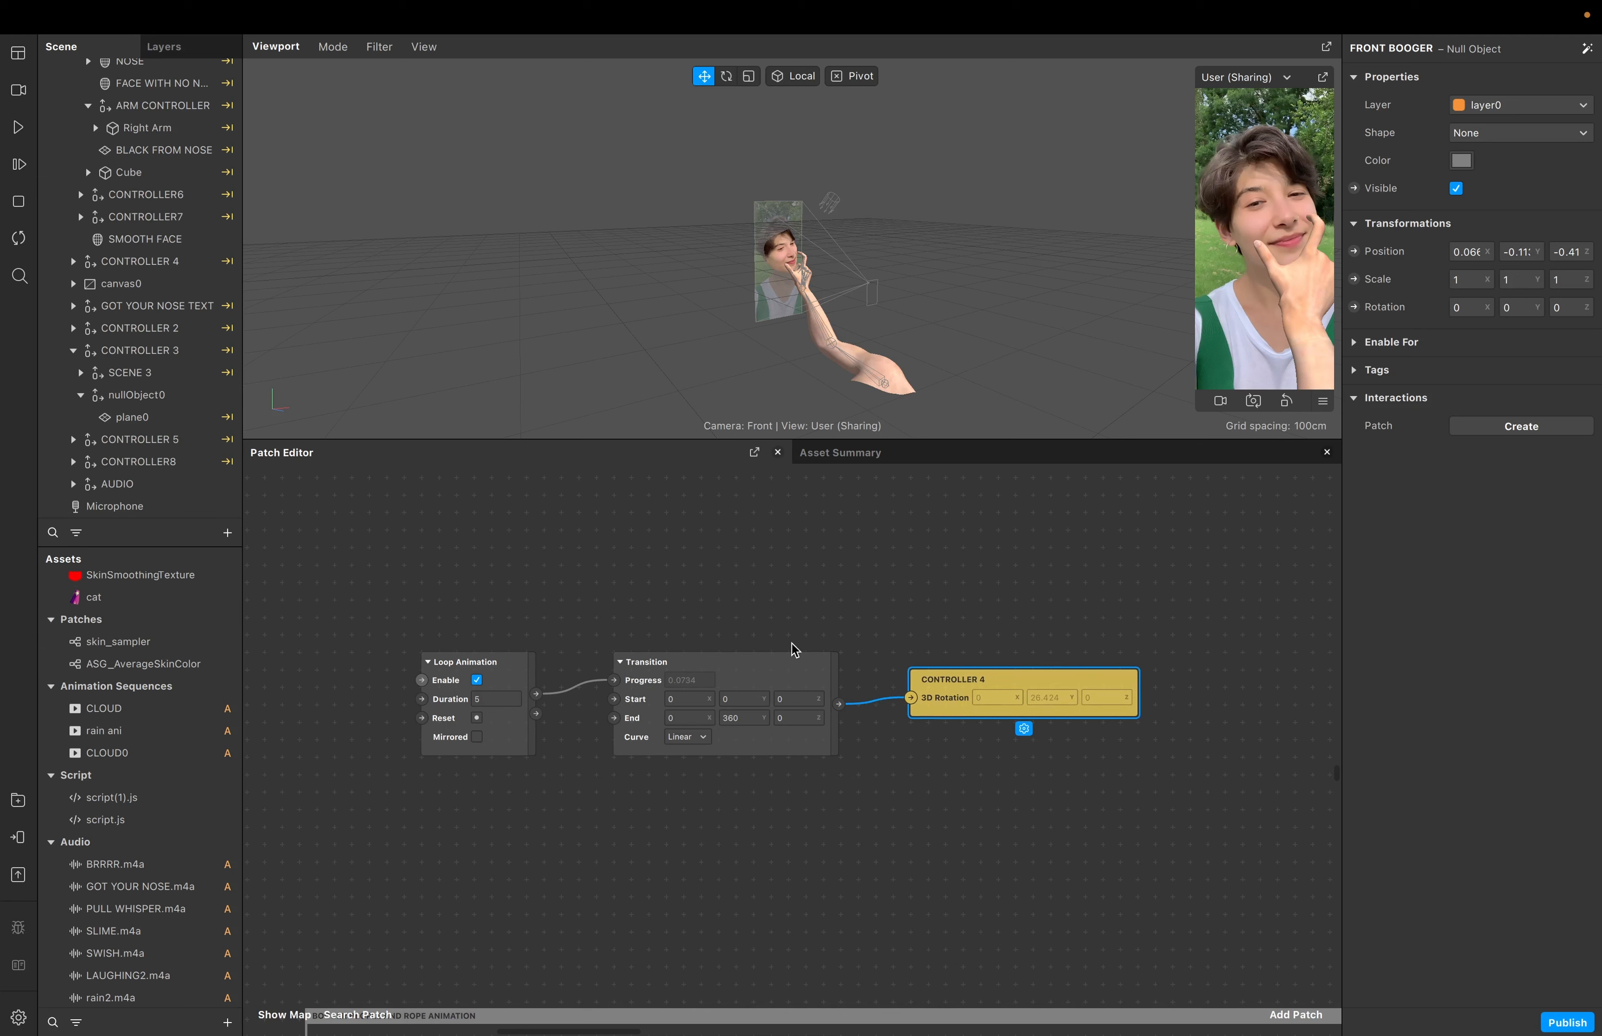
Examine the BOOGER PEOPLE AND ROPE ANIMATION group's Loop Animation and the Transition patches driving the rope, Joint_1_2 and shoulder objects
scroll(945, 844, down, 20)
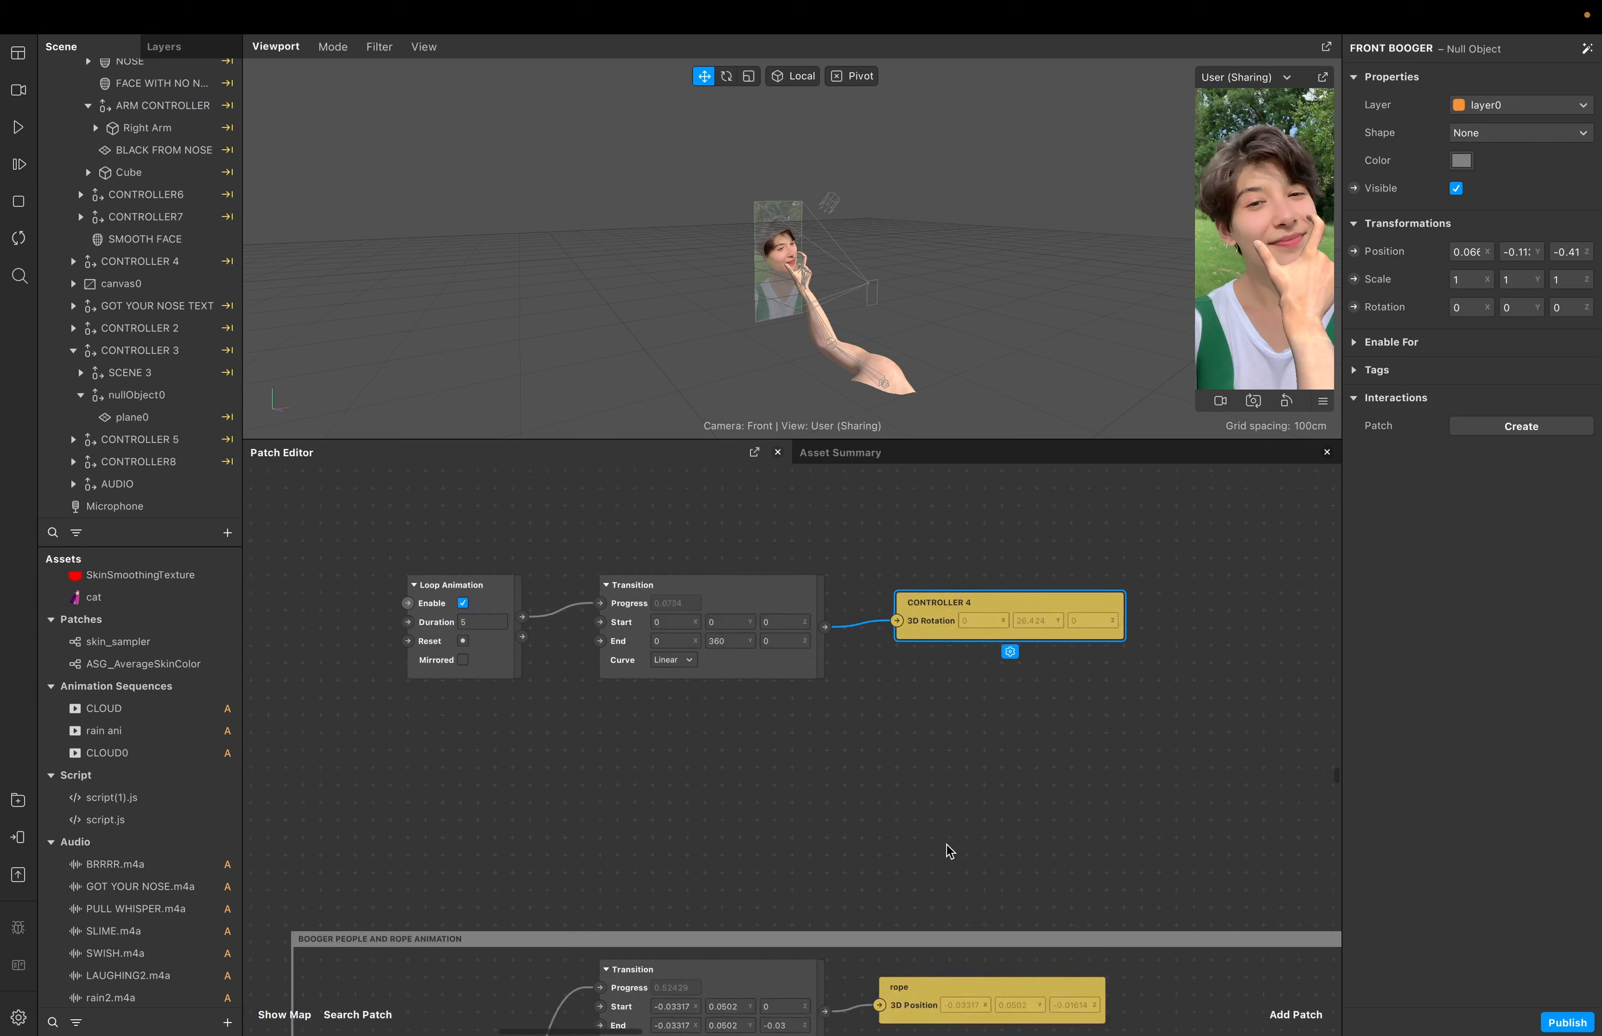
scroll(945, 844, left, 2)
scroll(945, 844, down, 1)
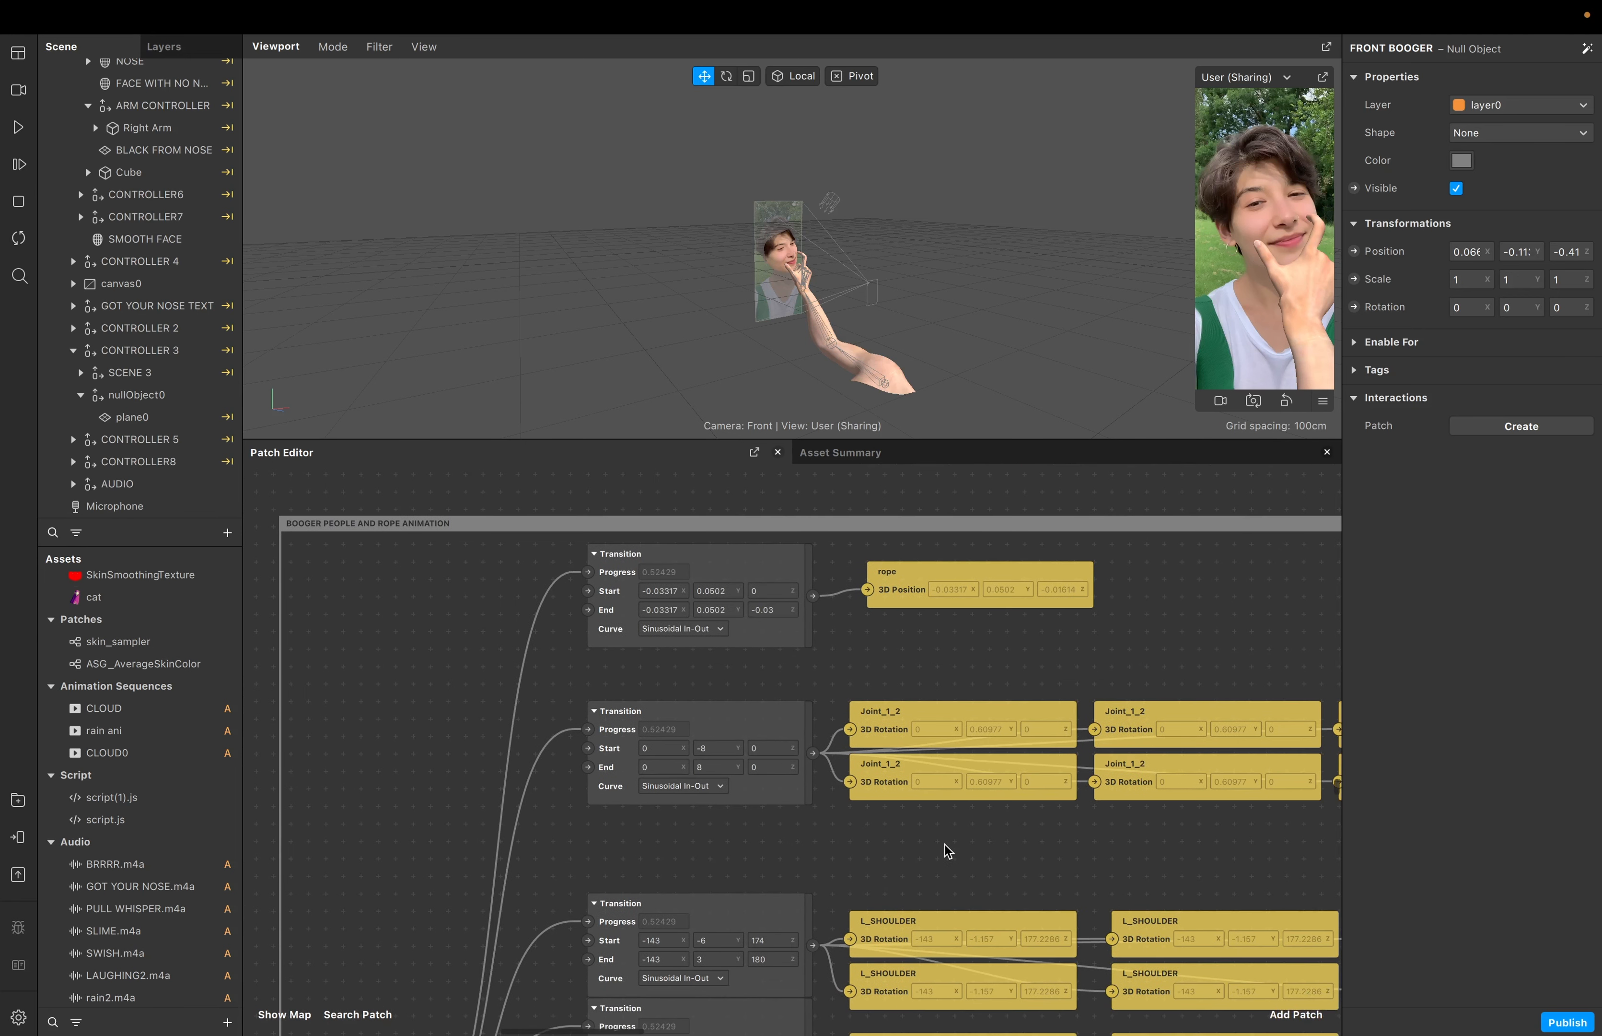
scroll(945, 843, down, 3)
scroll(945, 844, left, 2)
ctrl+scroll(945, 843, down, 4)
scroll(945, 844, down, 5)
scroll(945, 844, right, 5)
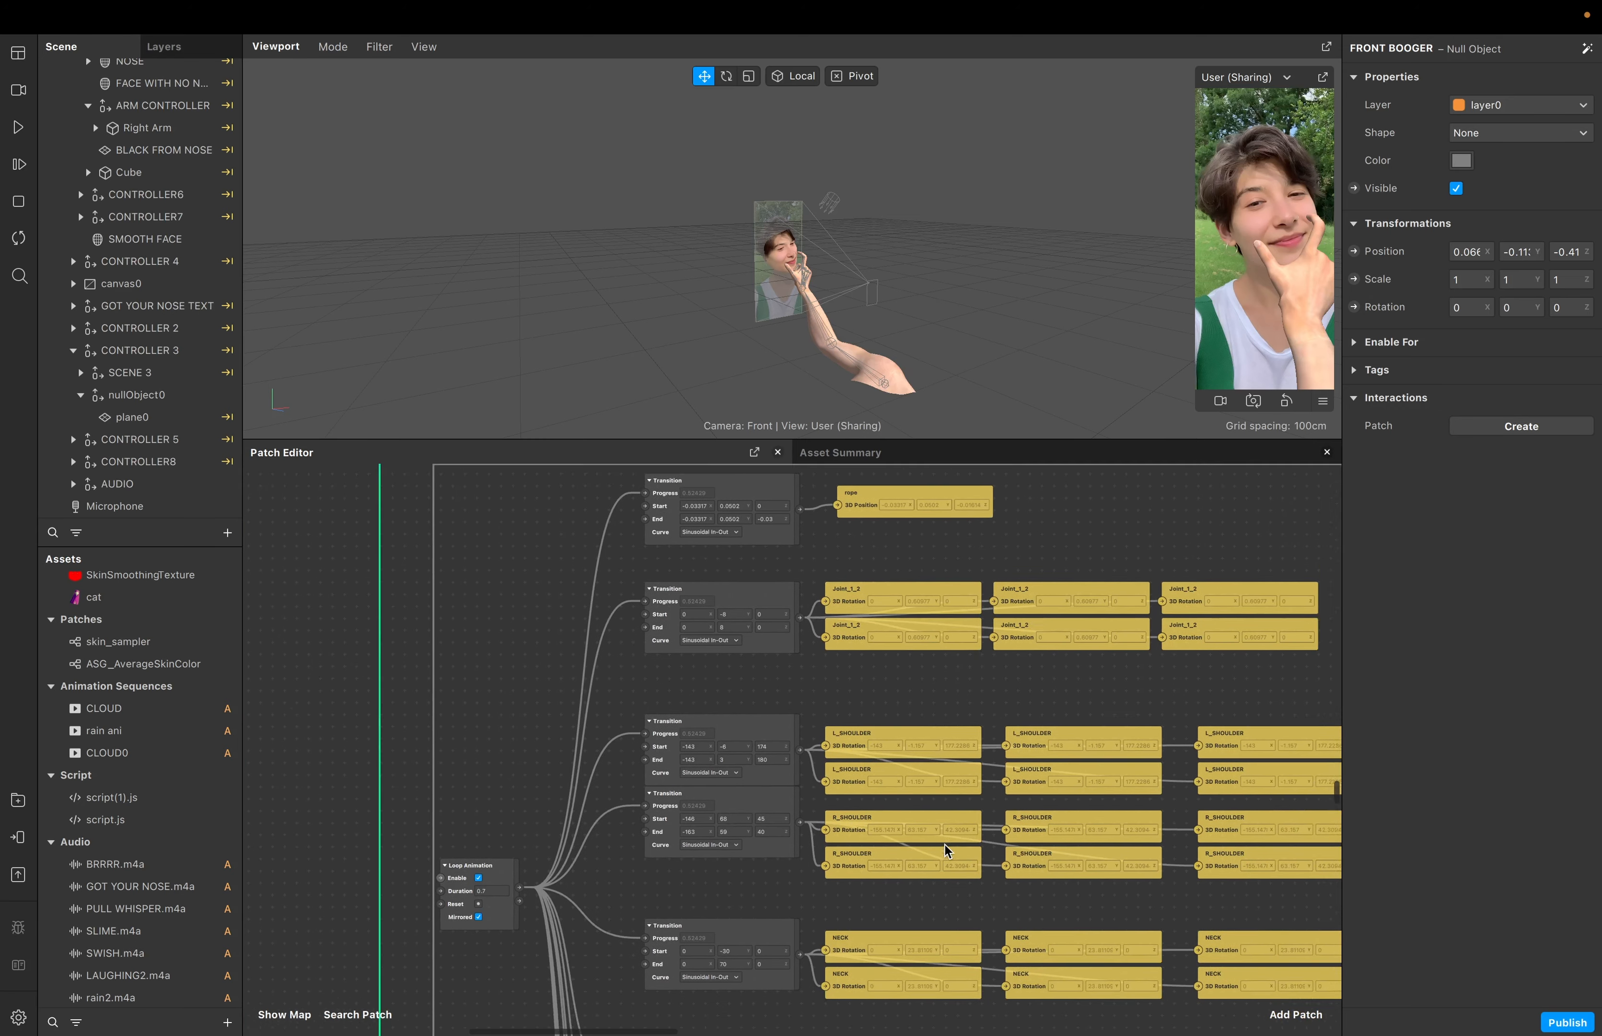
scroll(791, 572, up, 1)
scroll(791, 572, right, 1)
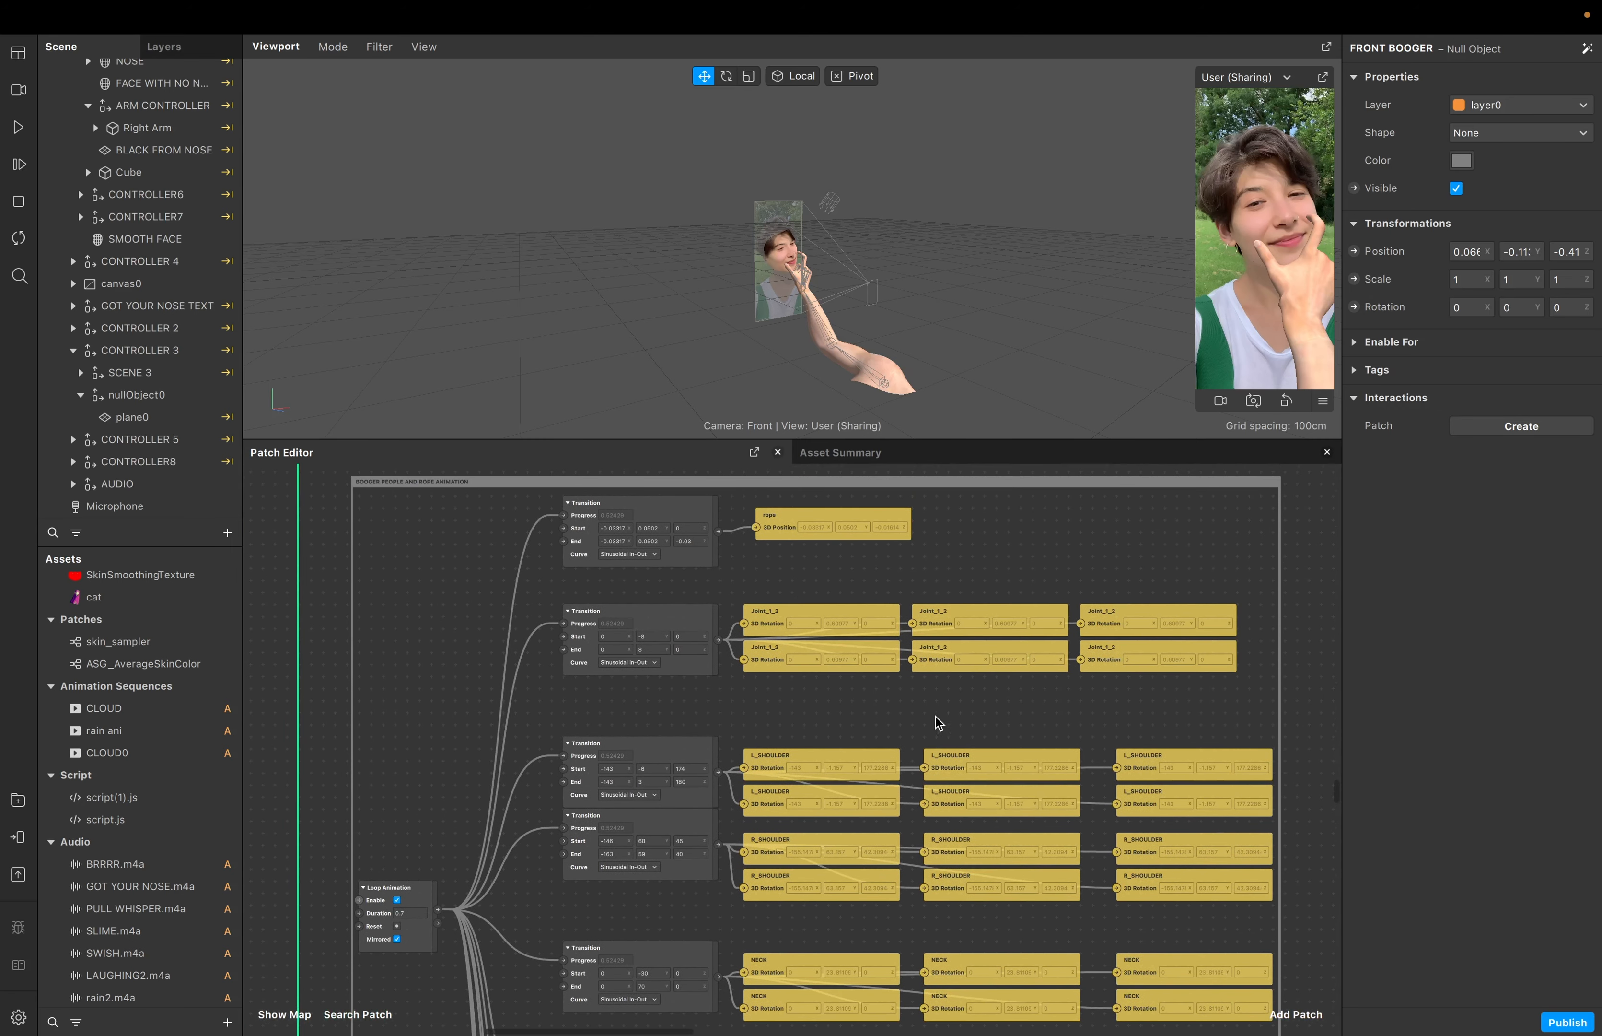
Examine the Transition patches driving the neck, hip, knee, ankle and toe rotations of the booger people
scroll(940, 715, down, 10)
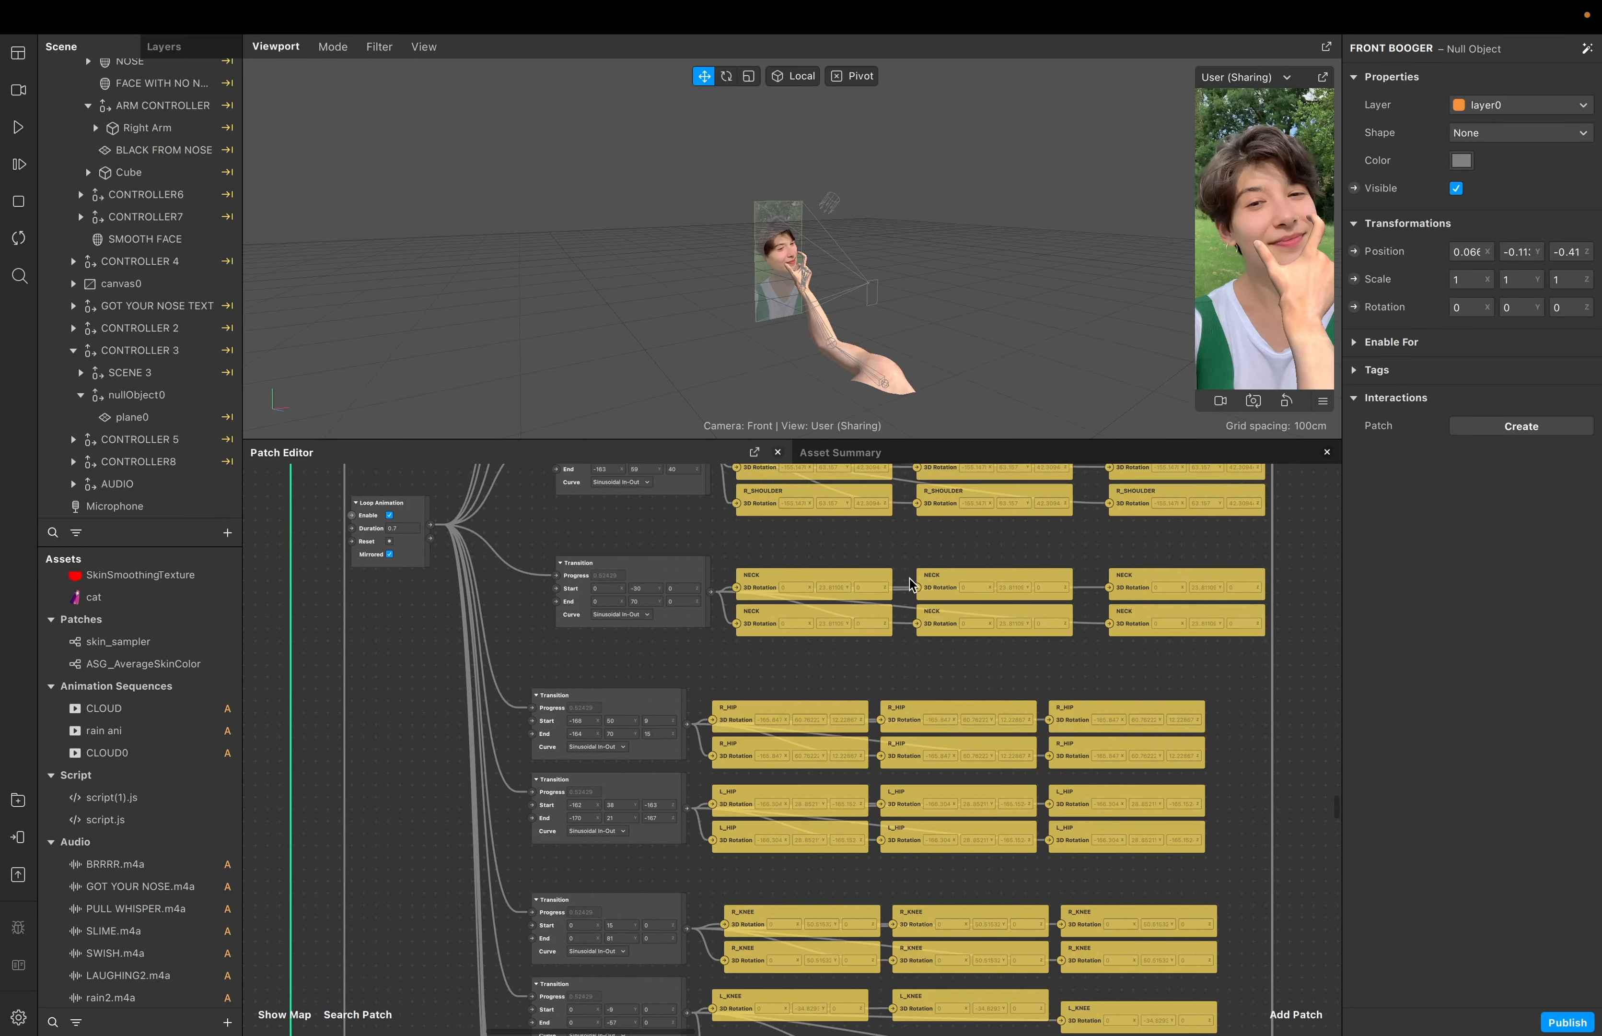
scroll(700, 588, up, 2)
scroll(726, 596, left, 1)
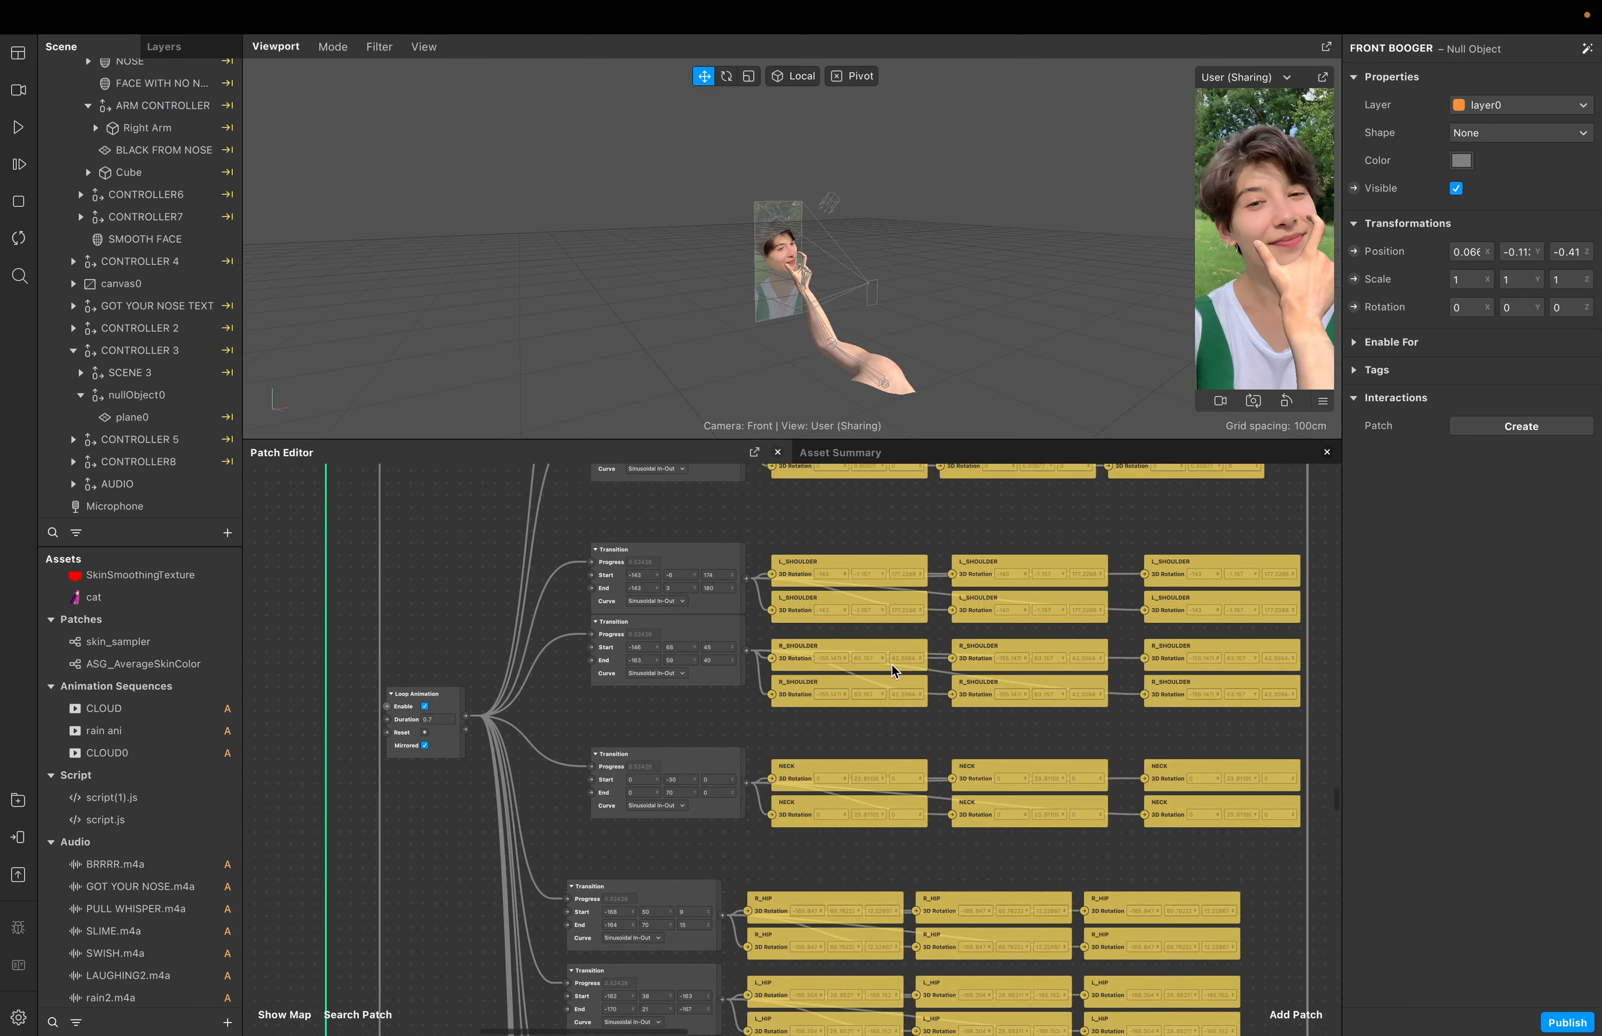
scroll(893, 664, down, 4)
scroll(893, 665, right, 2)
scroll(1074, 853, down, 10)
scroll(1074, 853, left, 1)
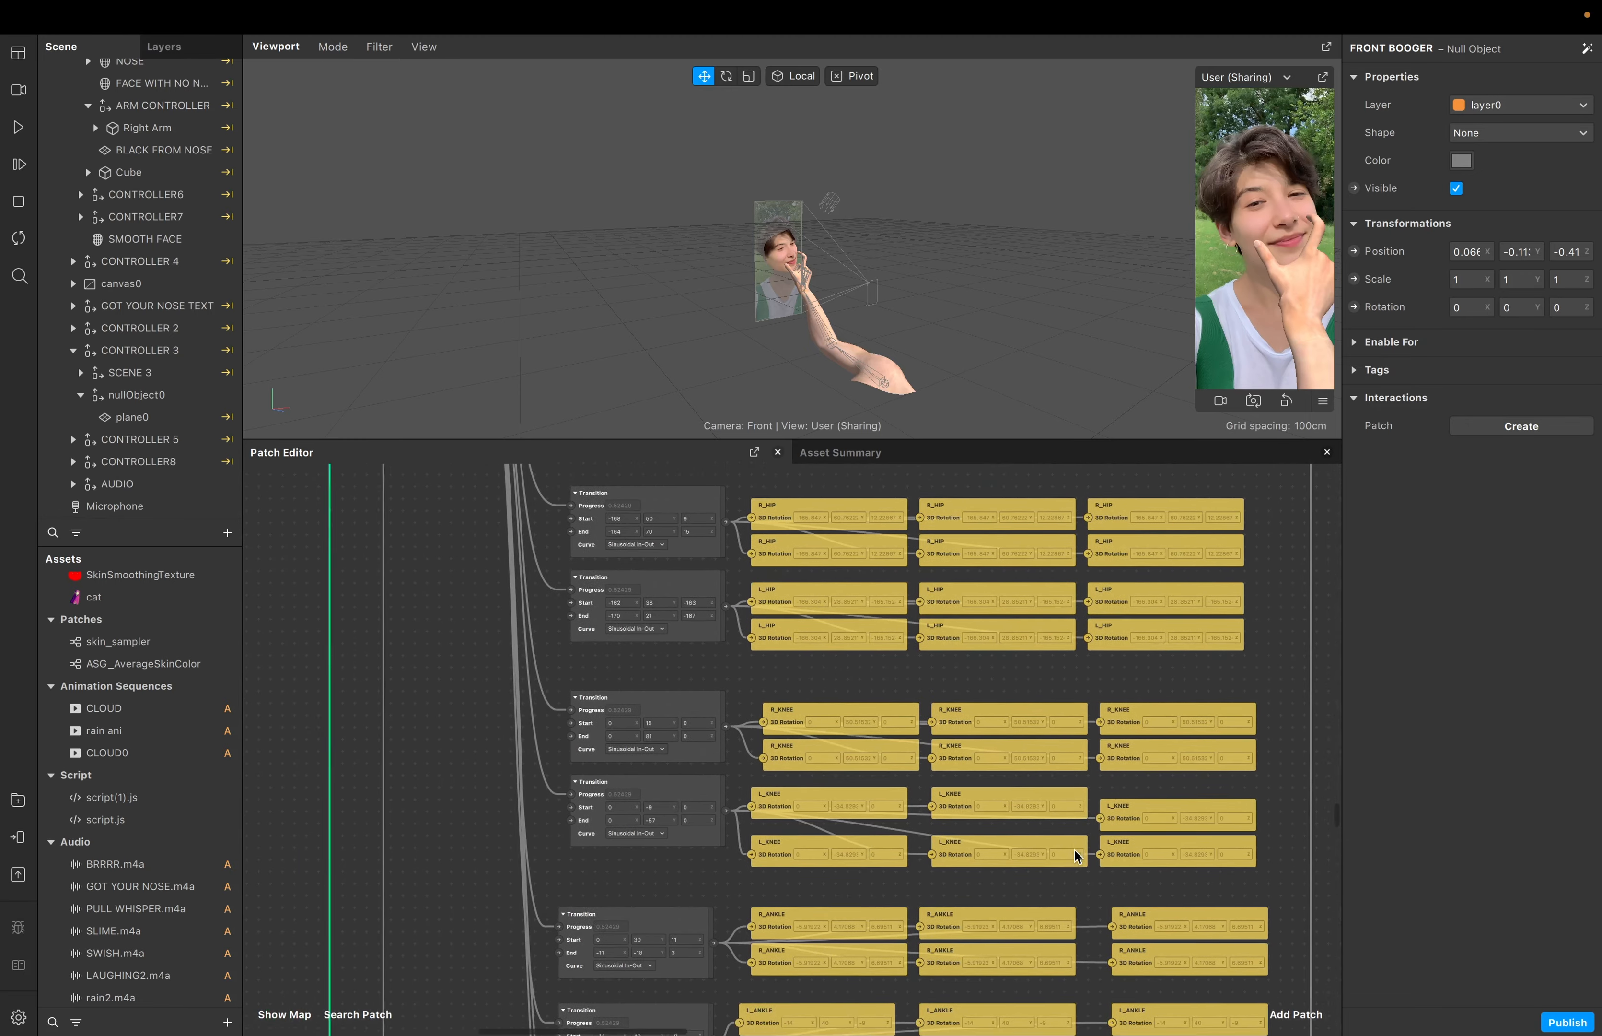
scroll(1075, 851, up, 12)
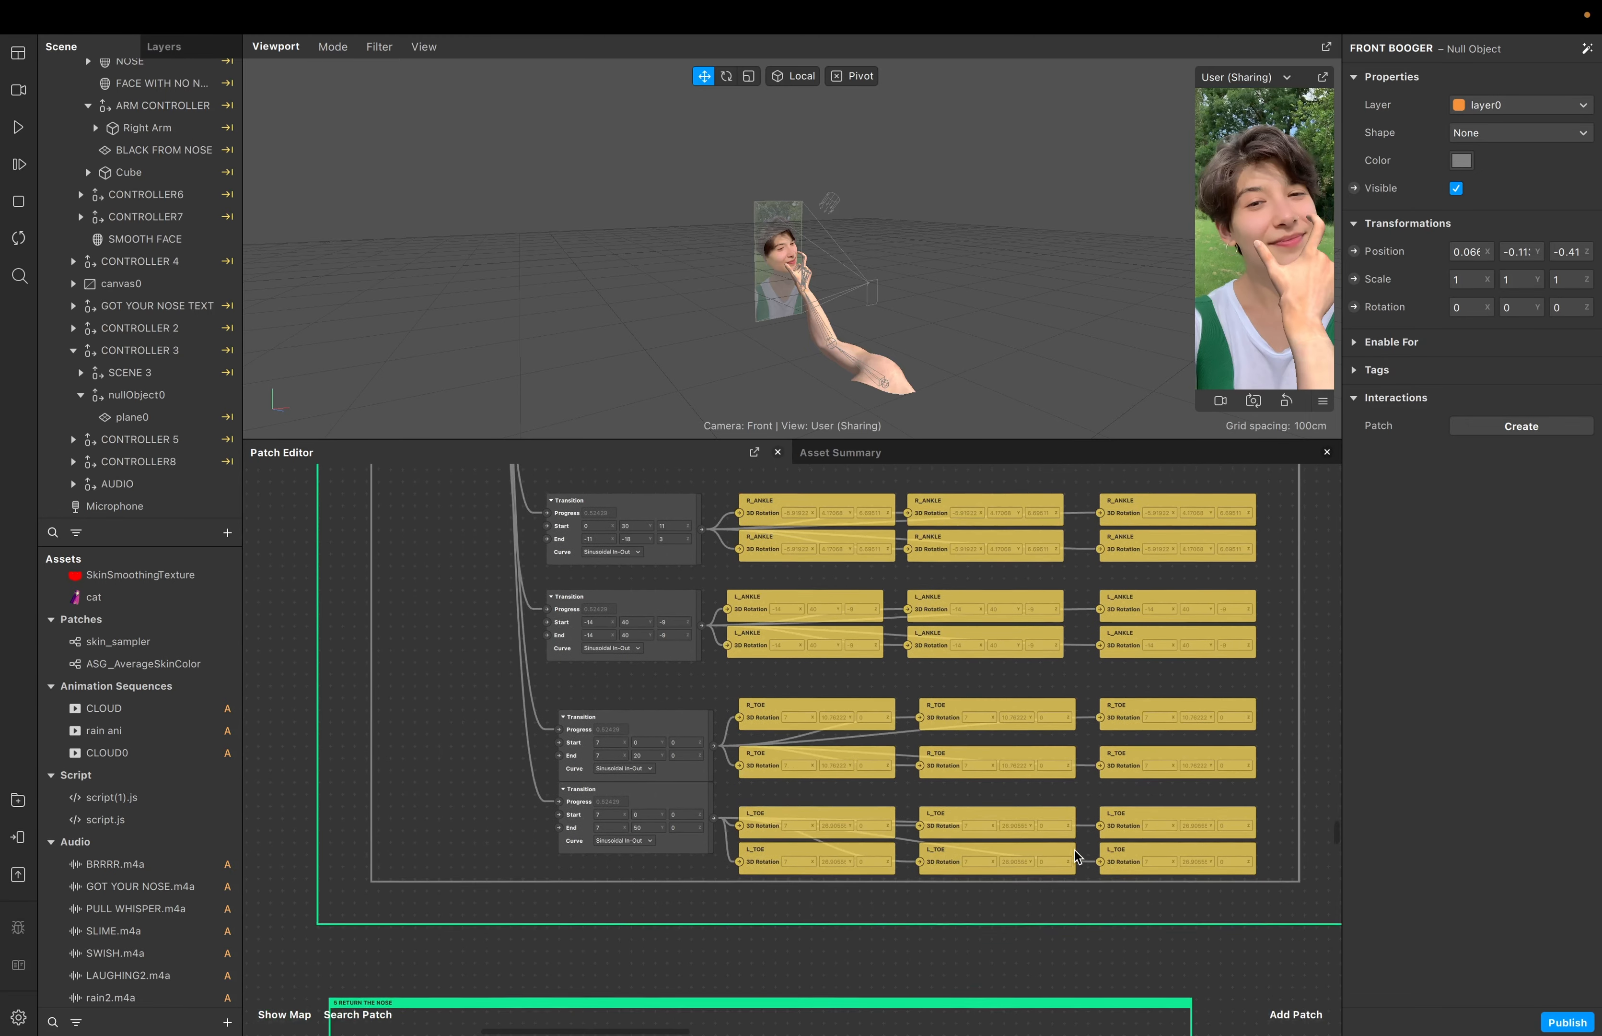
scroll(1075, 850, left, 2)
scroll(1076, 850, up, 10)
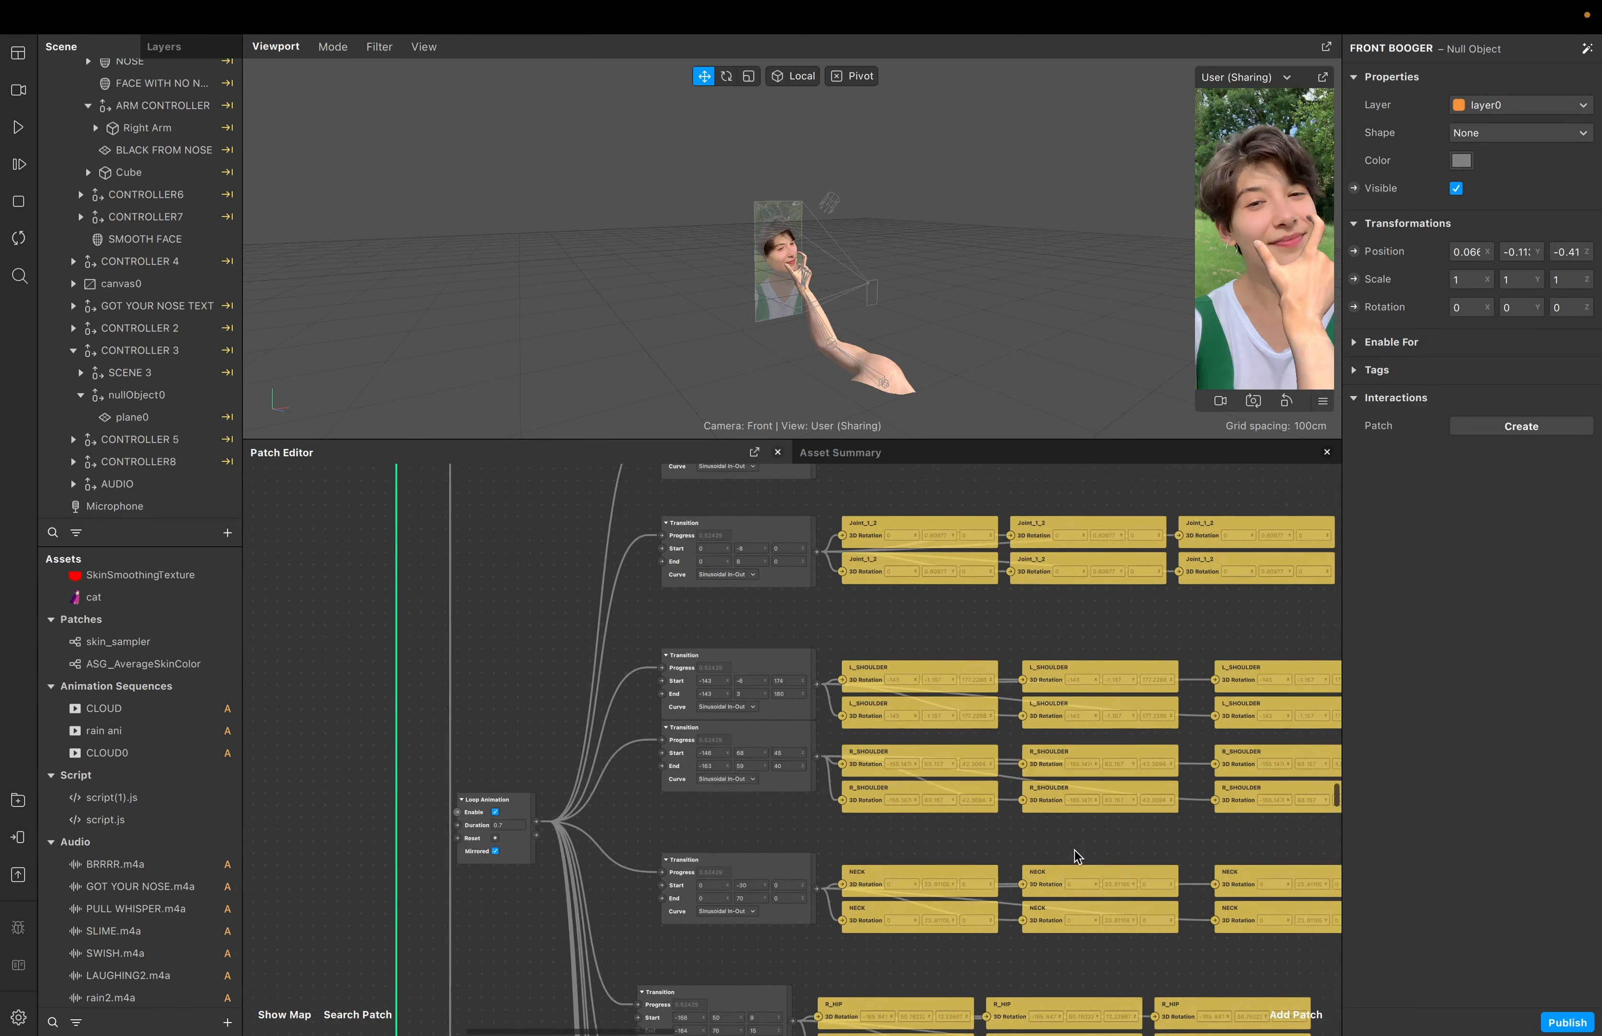
scroll(1075, 856, up, 10)
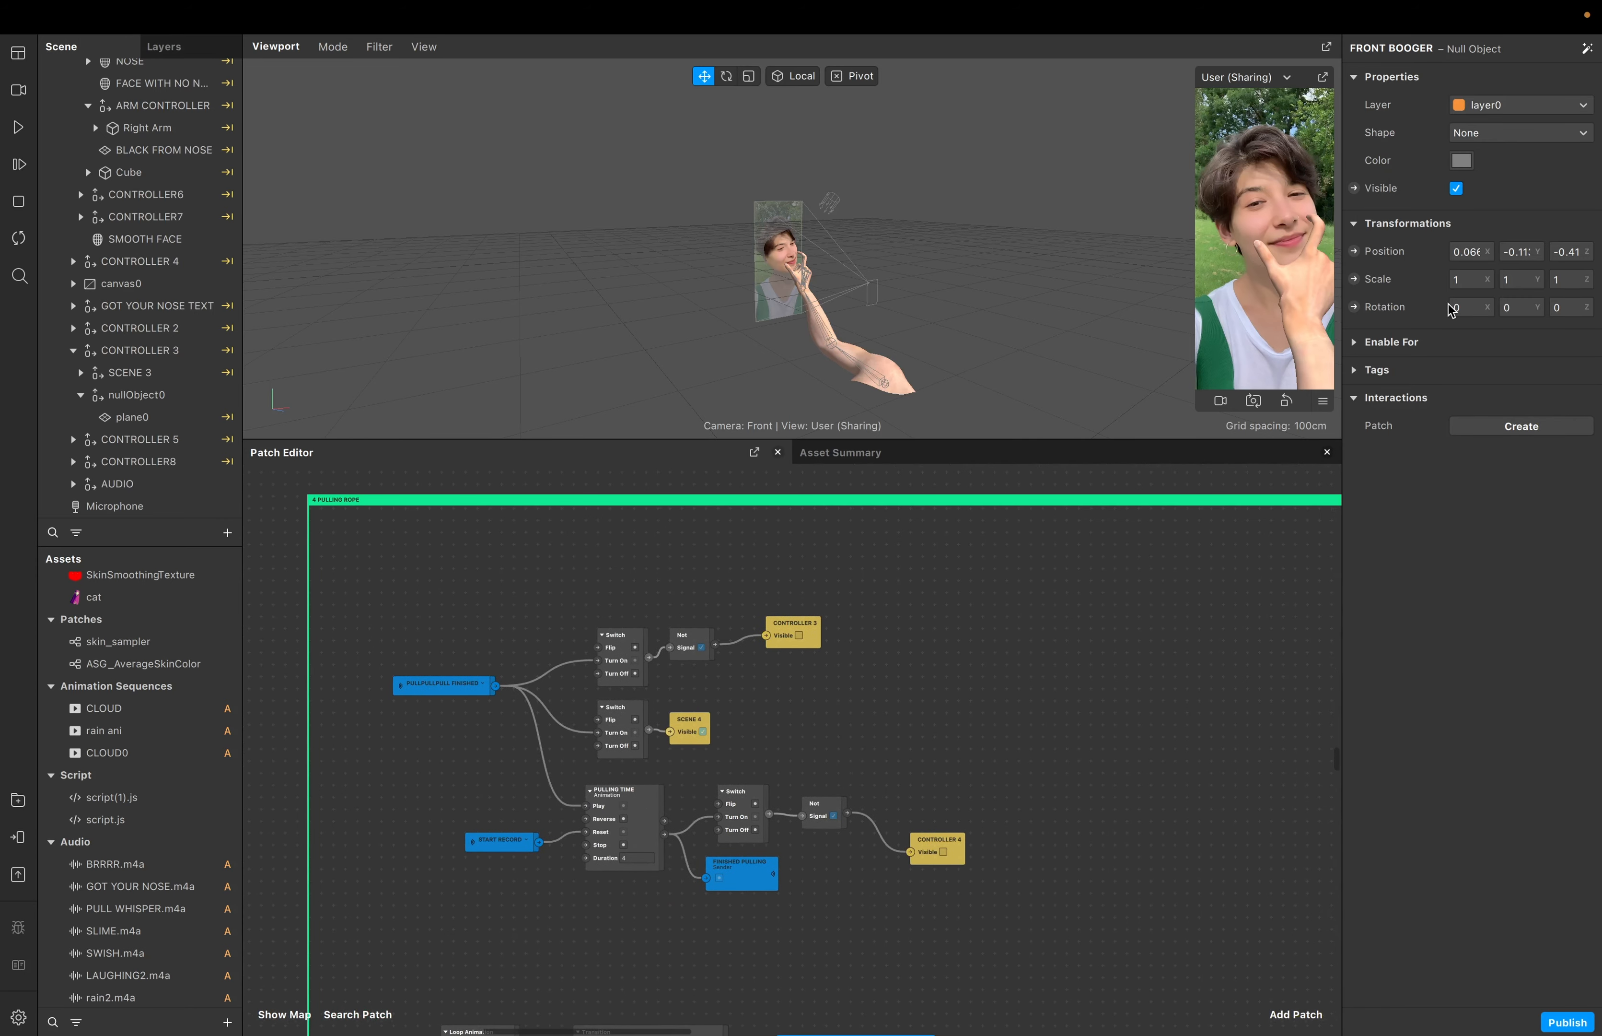
Go to the 5 RETURN THE NOSE group and play the preview through the nose's return, pausing it during the white transition
scroll(934, 733, down, 10)
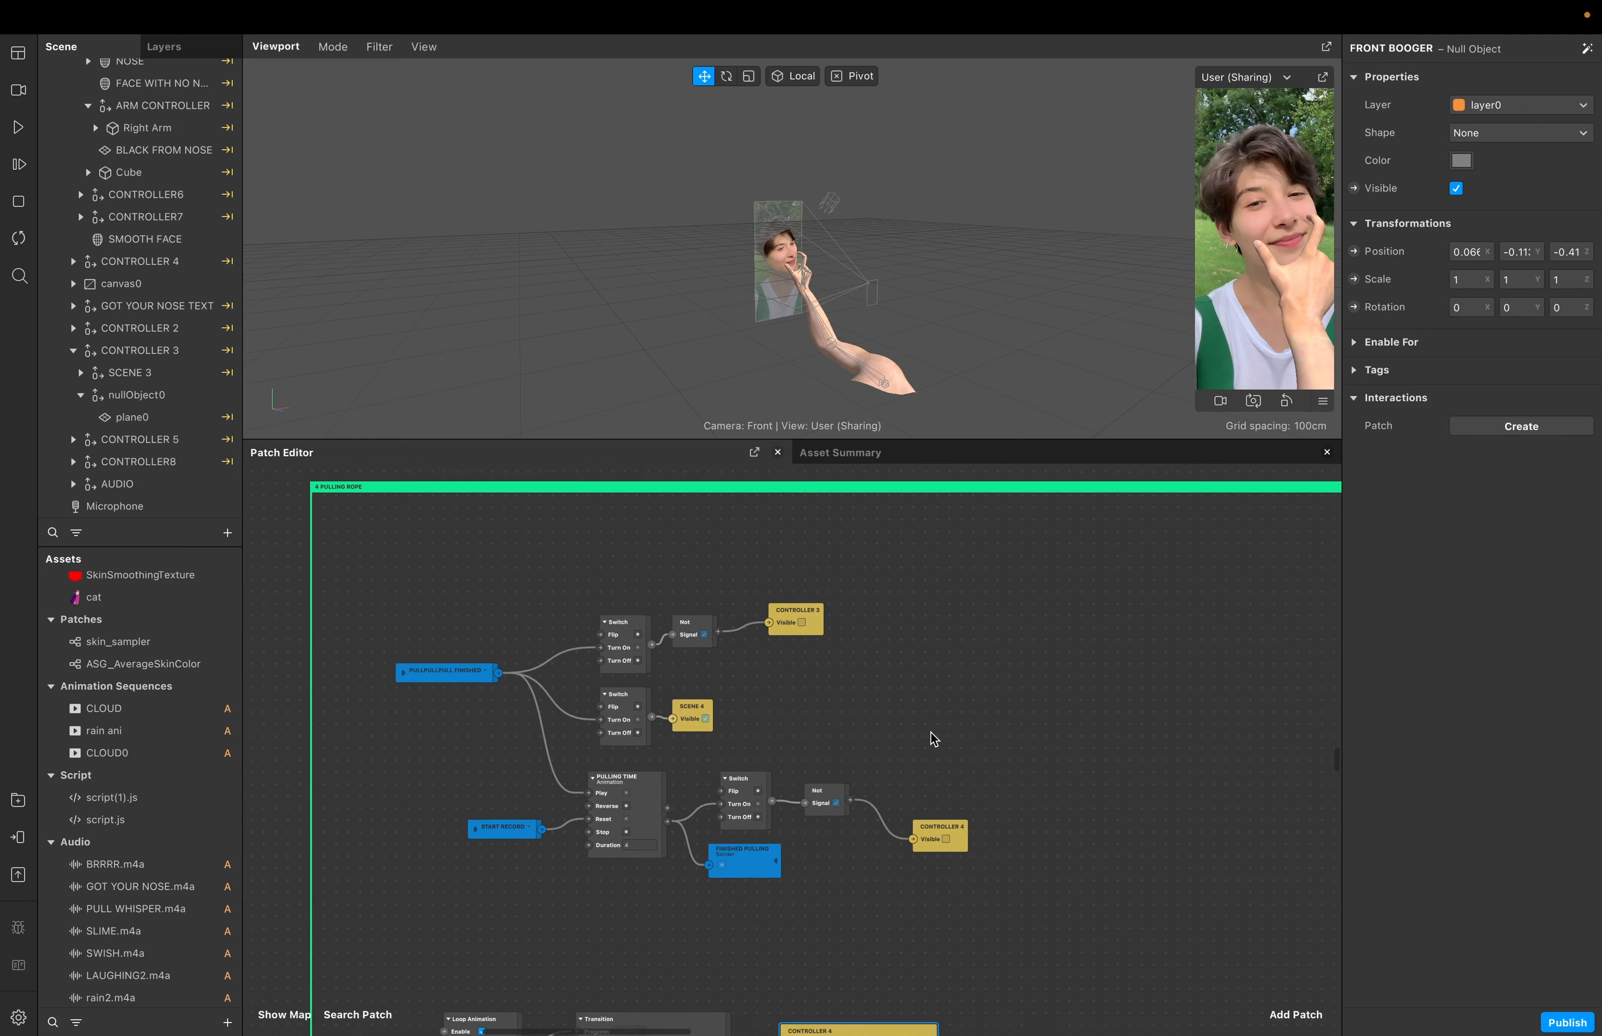
scroll(939, 730, up, 10)
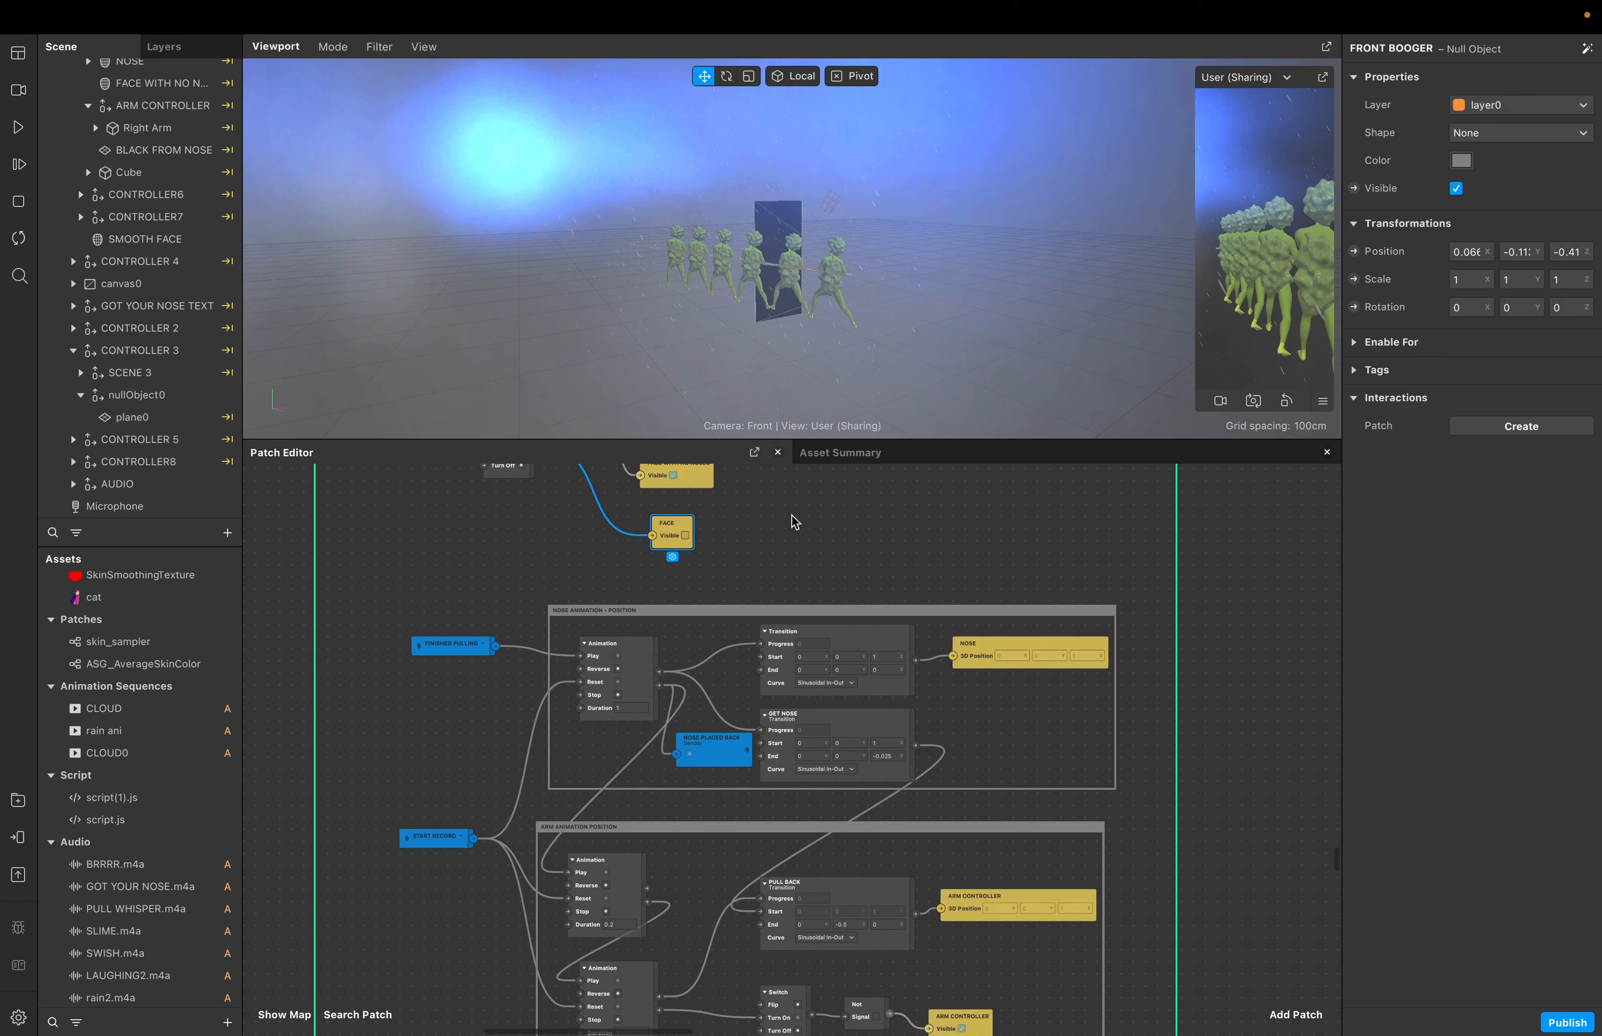
scroll(949, 680, up, 5)
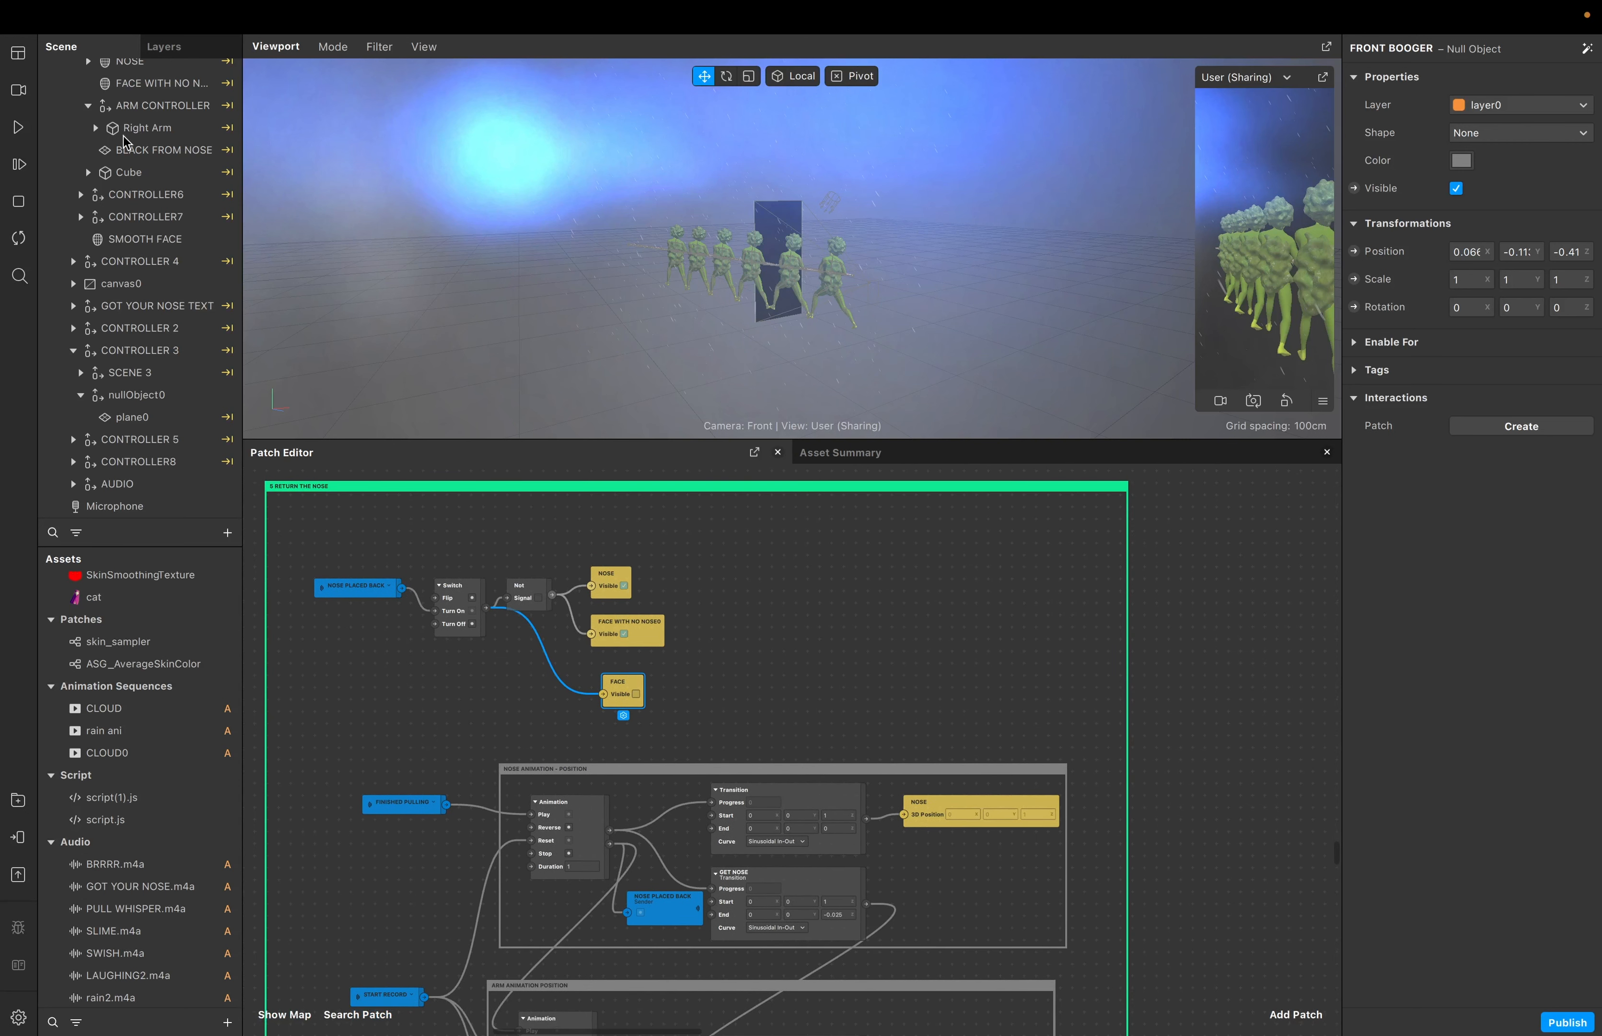
click(18, 128)
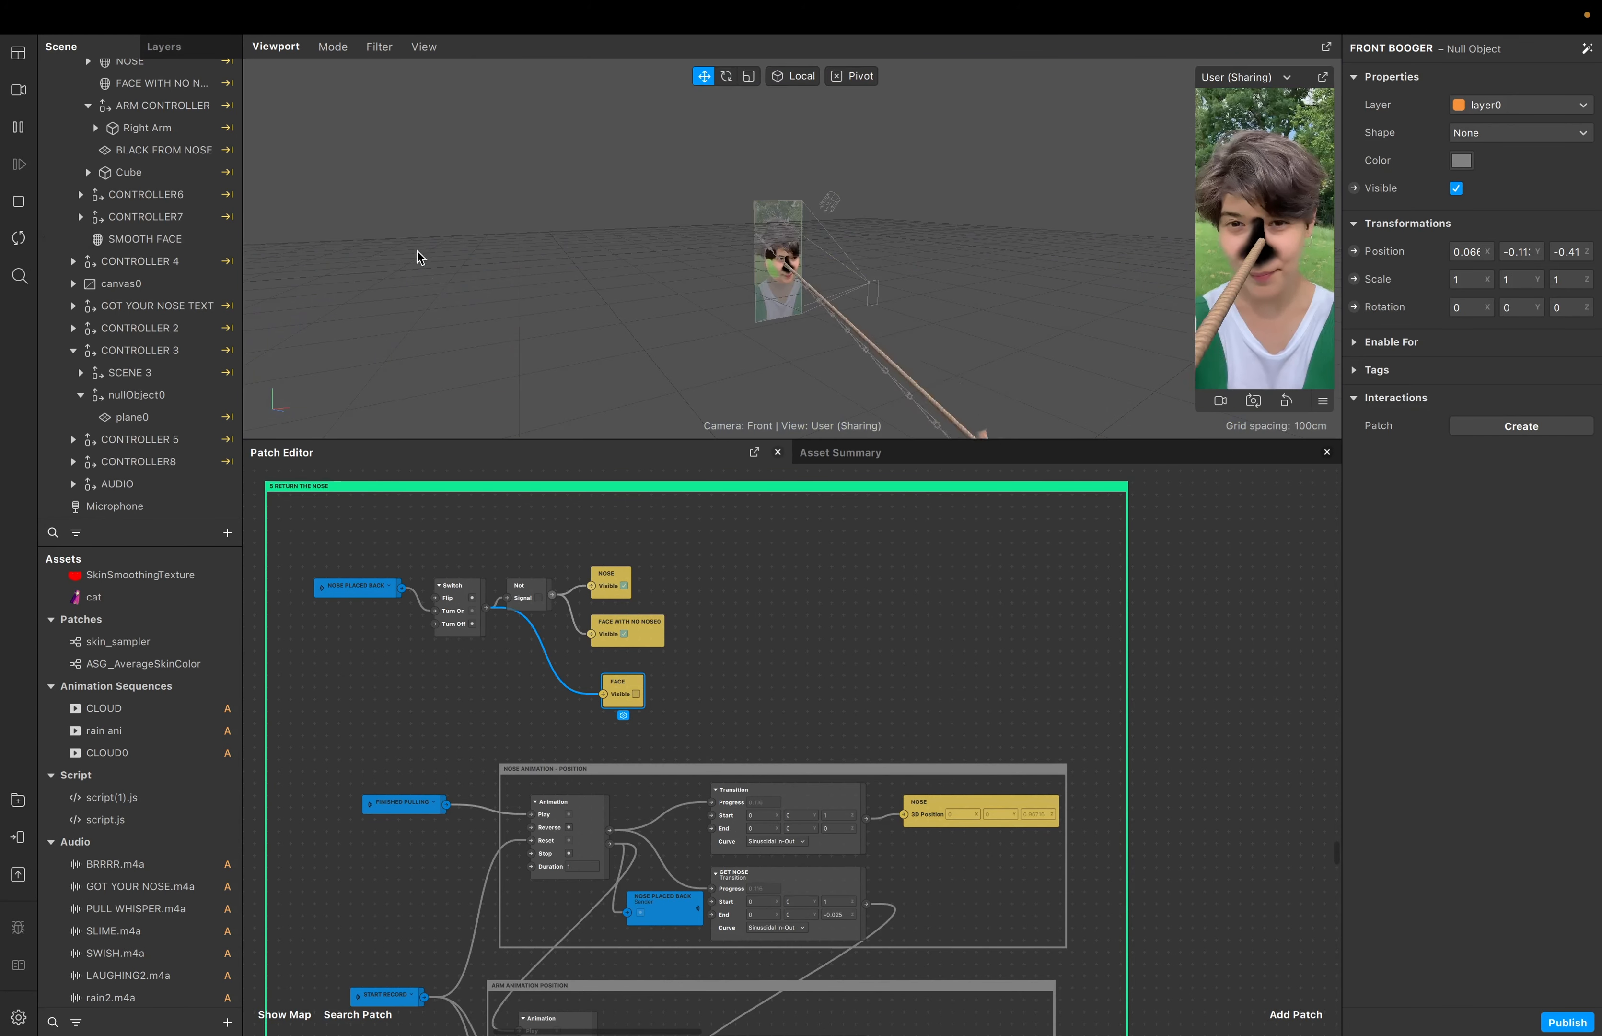
click(19, 128)
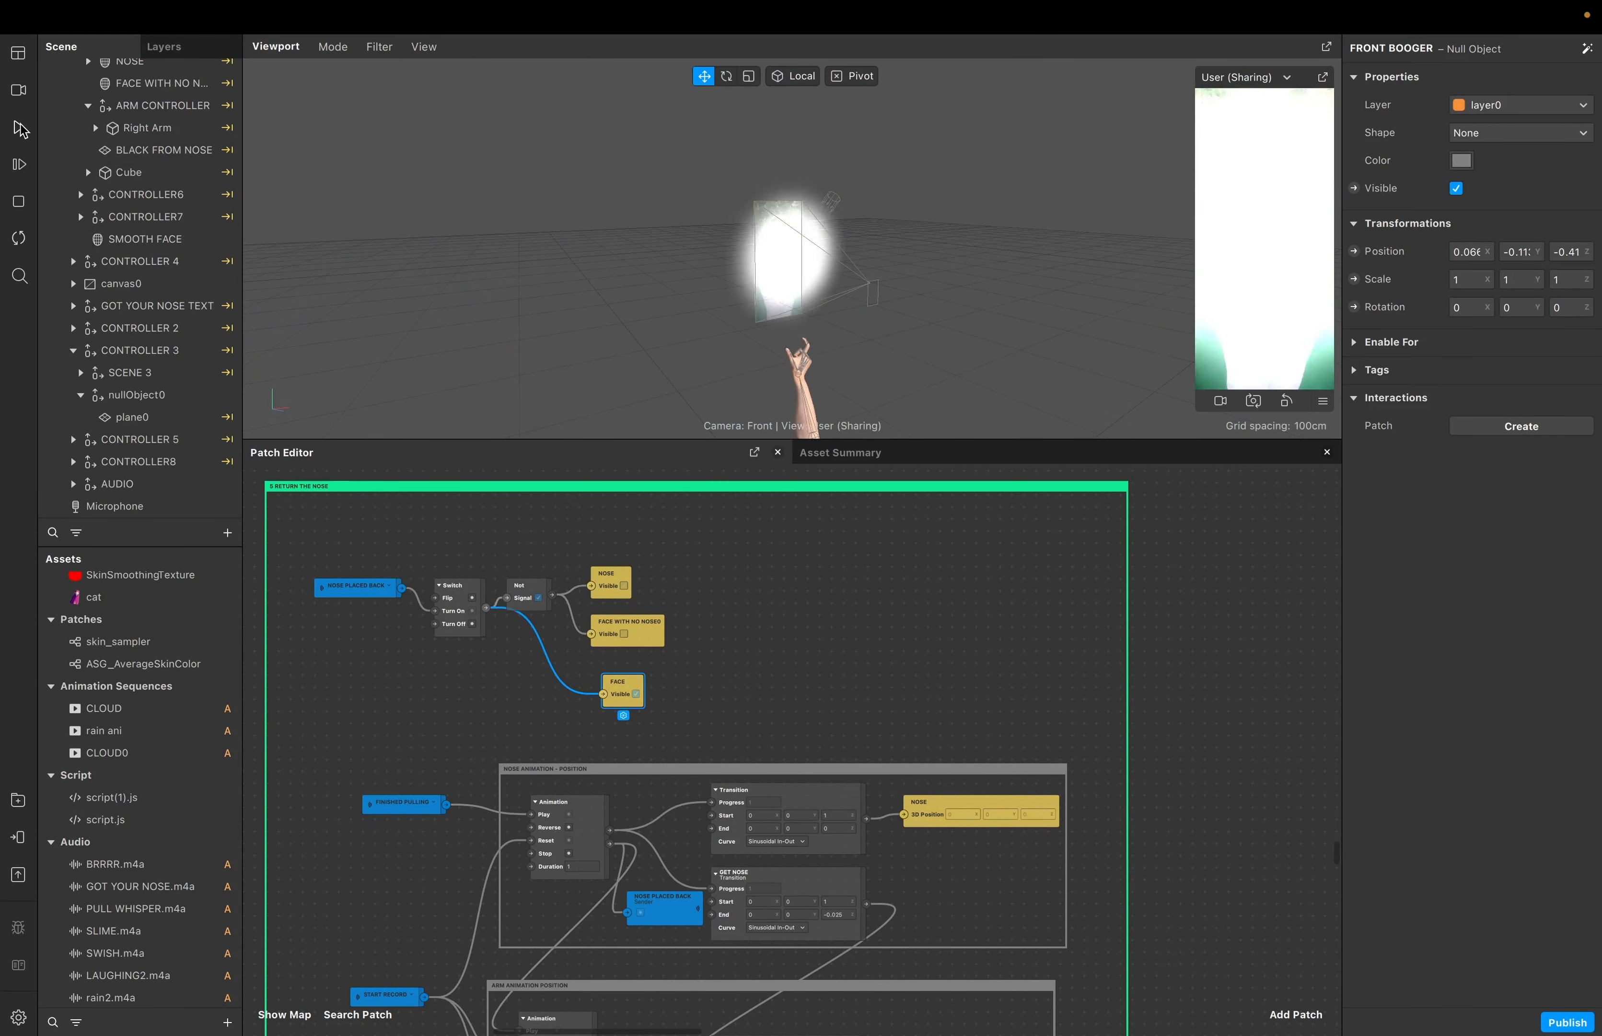
Inspect the NOSE ANIMATION - POSITION group from the FINISHED PULLING receiver through to the NOSE 3D Position patch
scroll(766, 656, down, 5)
scroll(600, 640, down, 2)
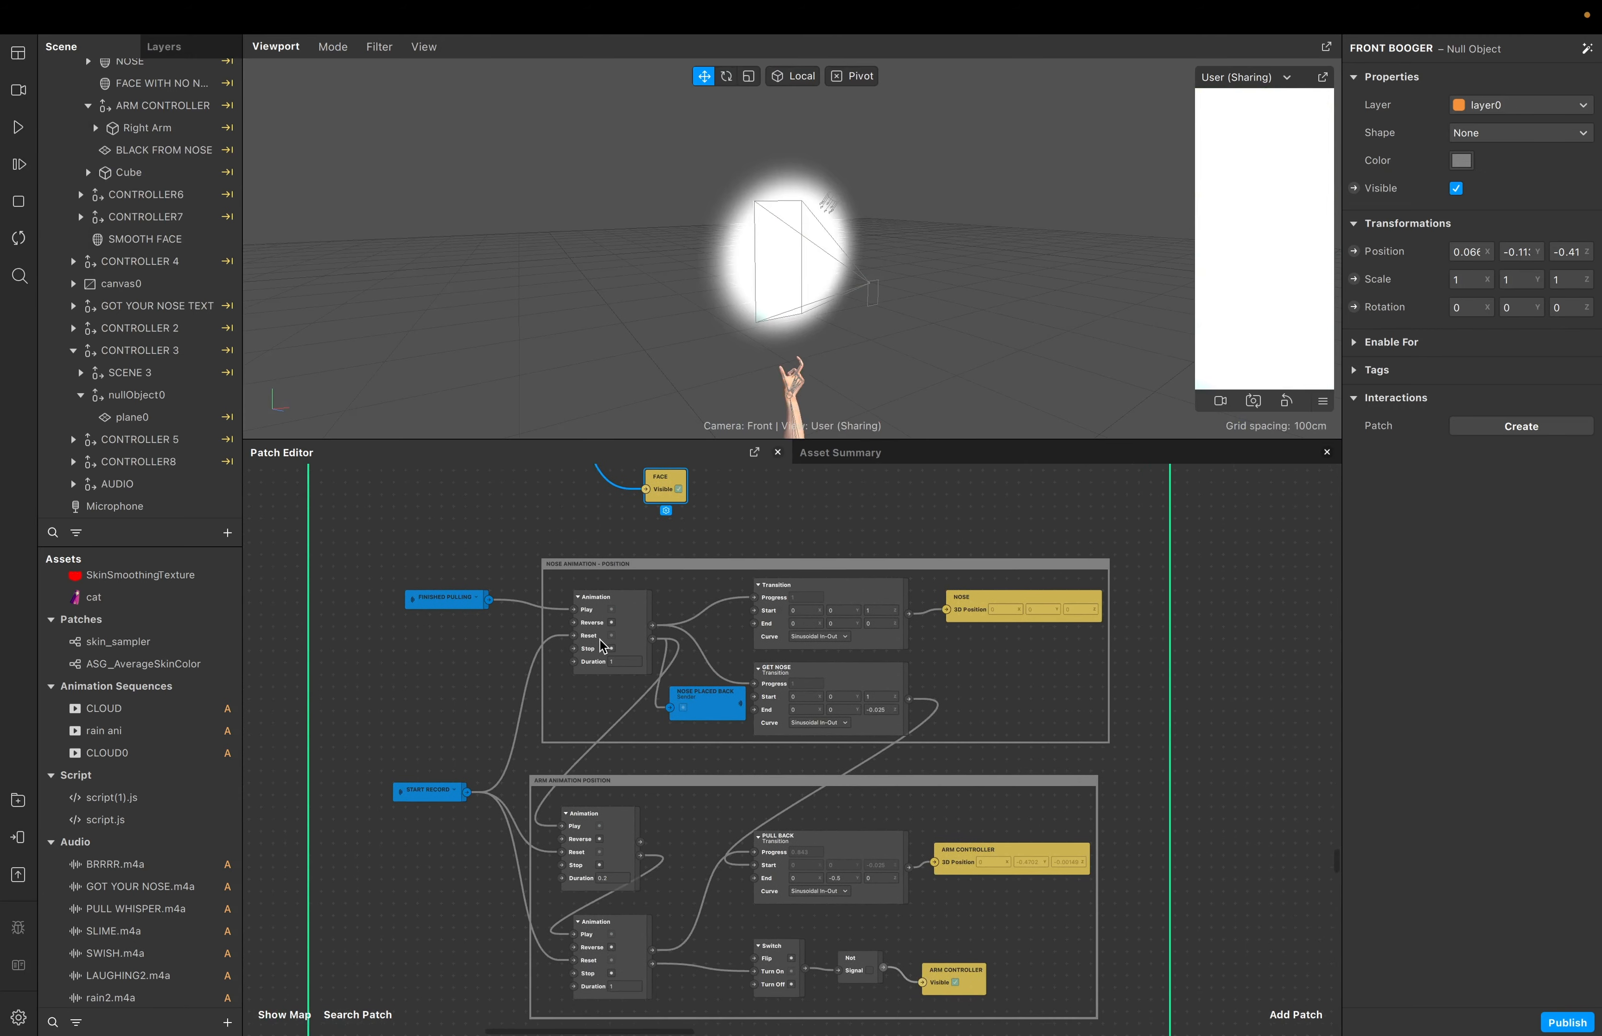
click(436, 596)
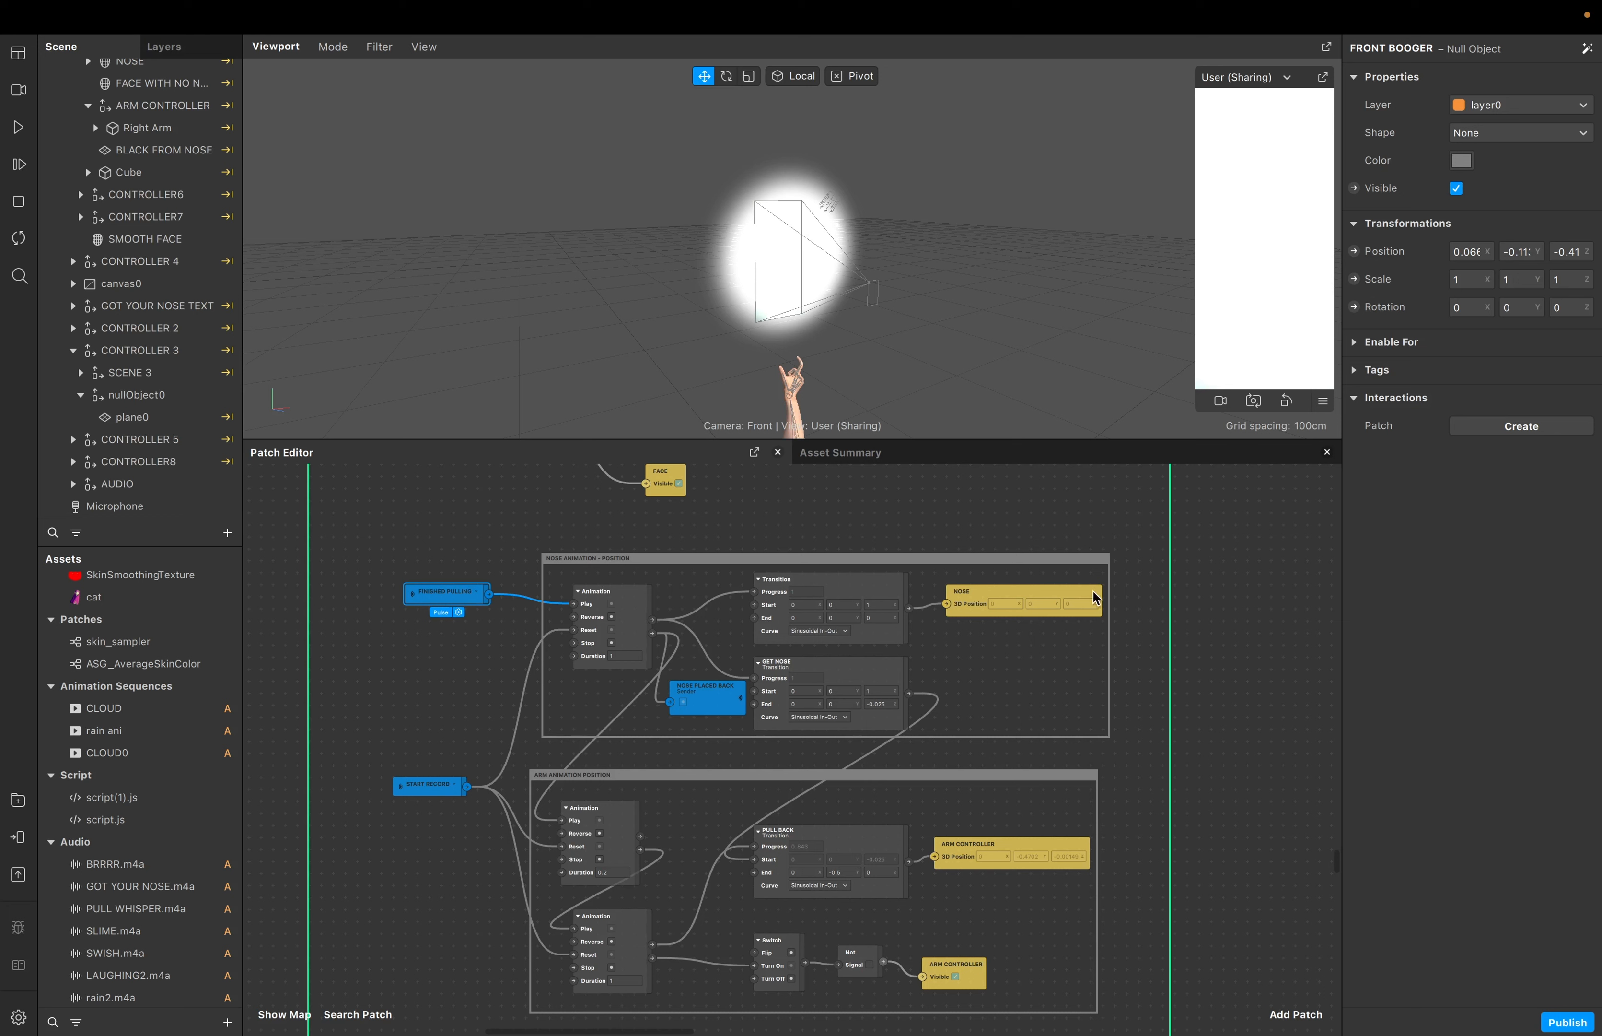
click(977, 604)
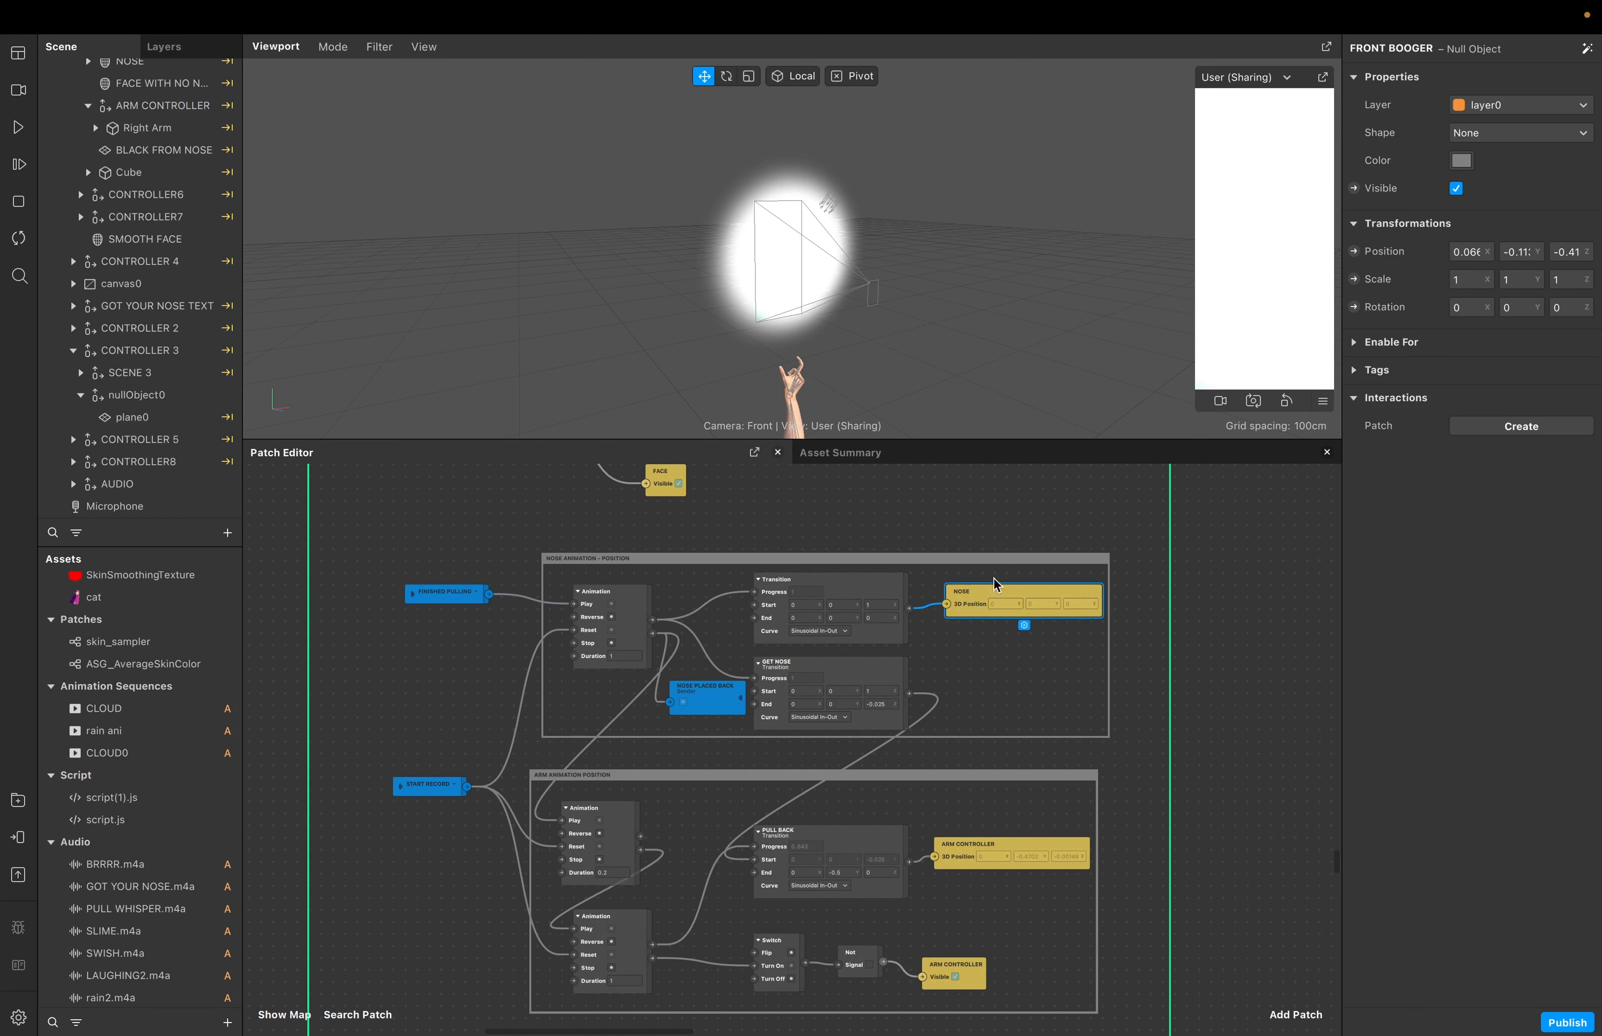
scroll(981, 596, down, 2)
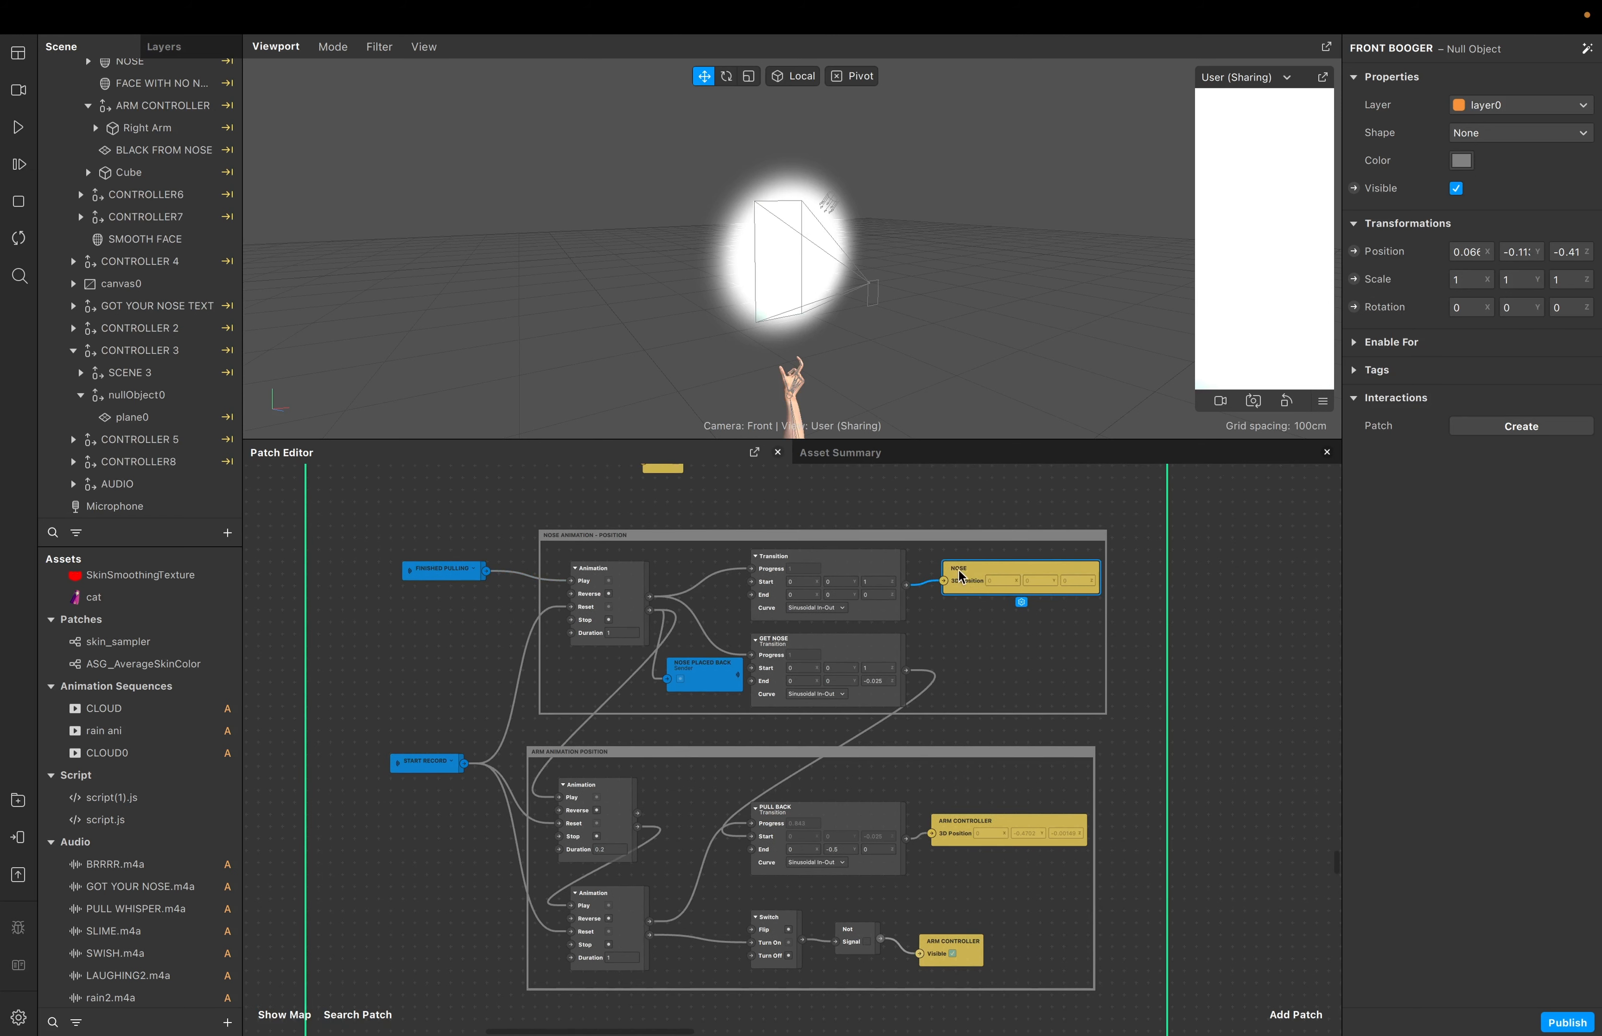
Examine the GET NOSE and PULL BACK transitions, the ARM ANIMATION POSITION group and the finger animation group for returning the nose
scroll(879, 679, down, 5)
scroll(879, 679, left, 3)
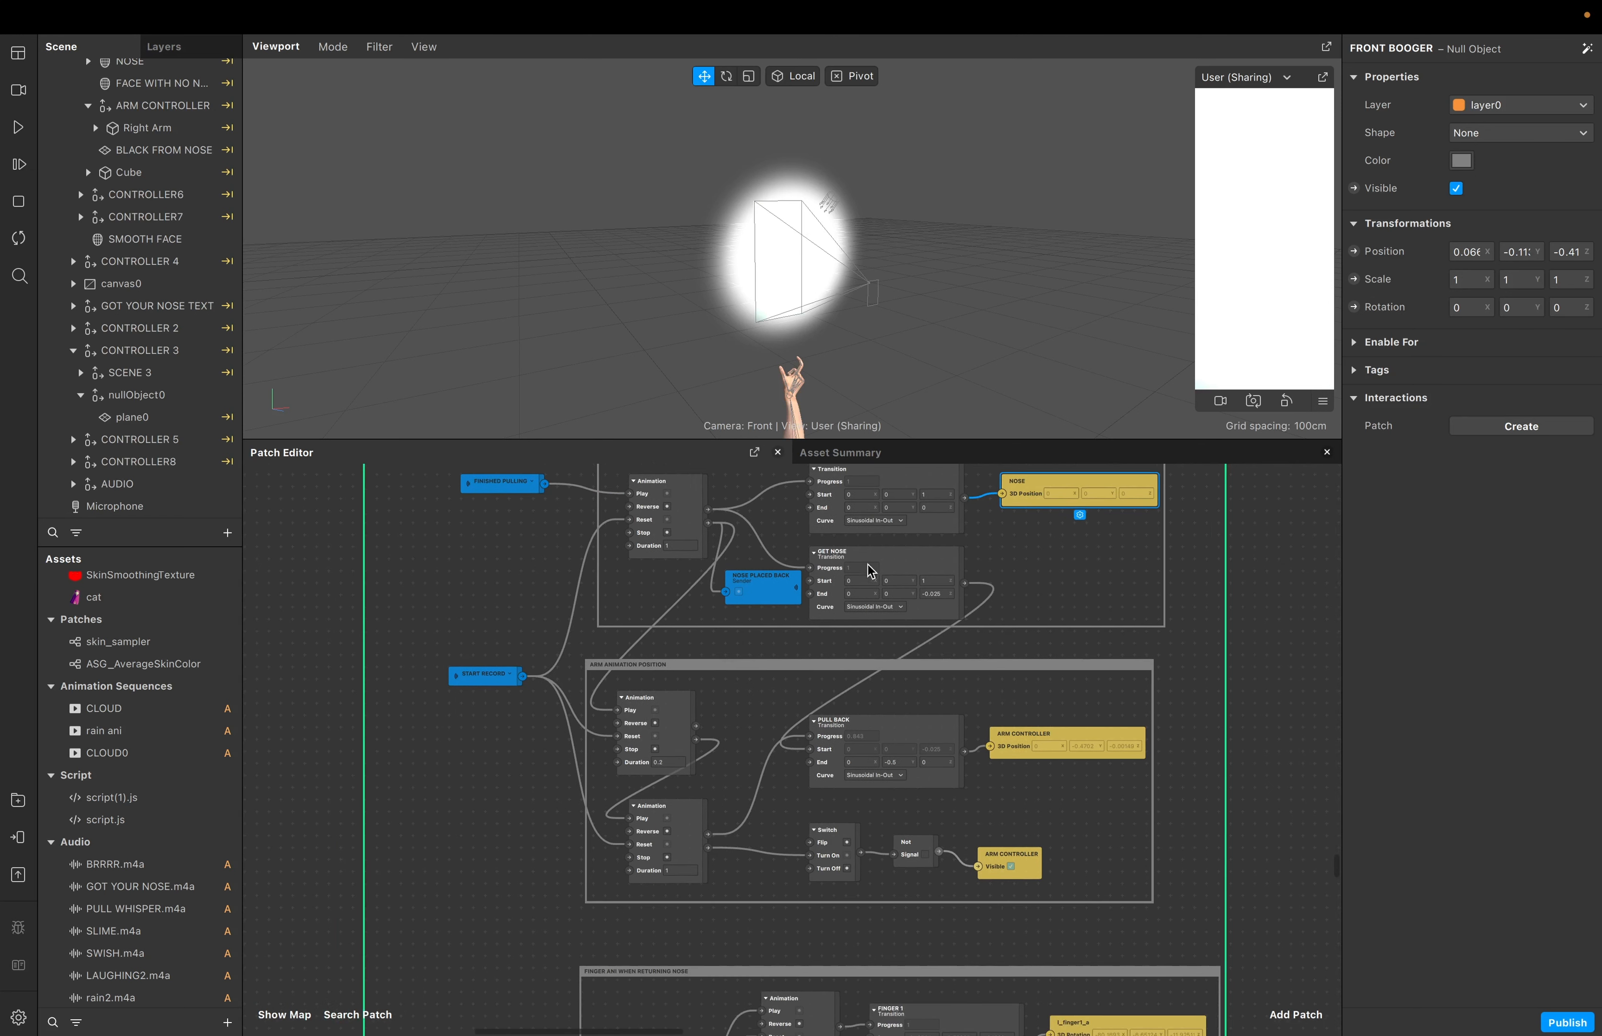
scroll(1006, 747, down, 7)
scroll(1006, 747, right, 3)
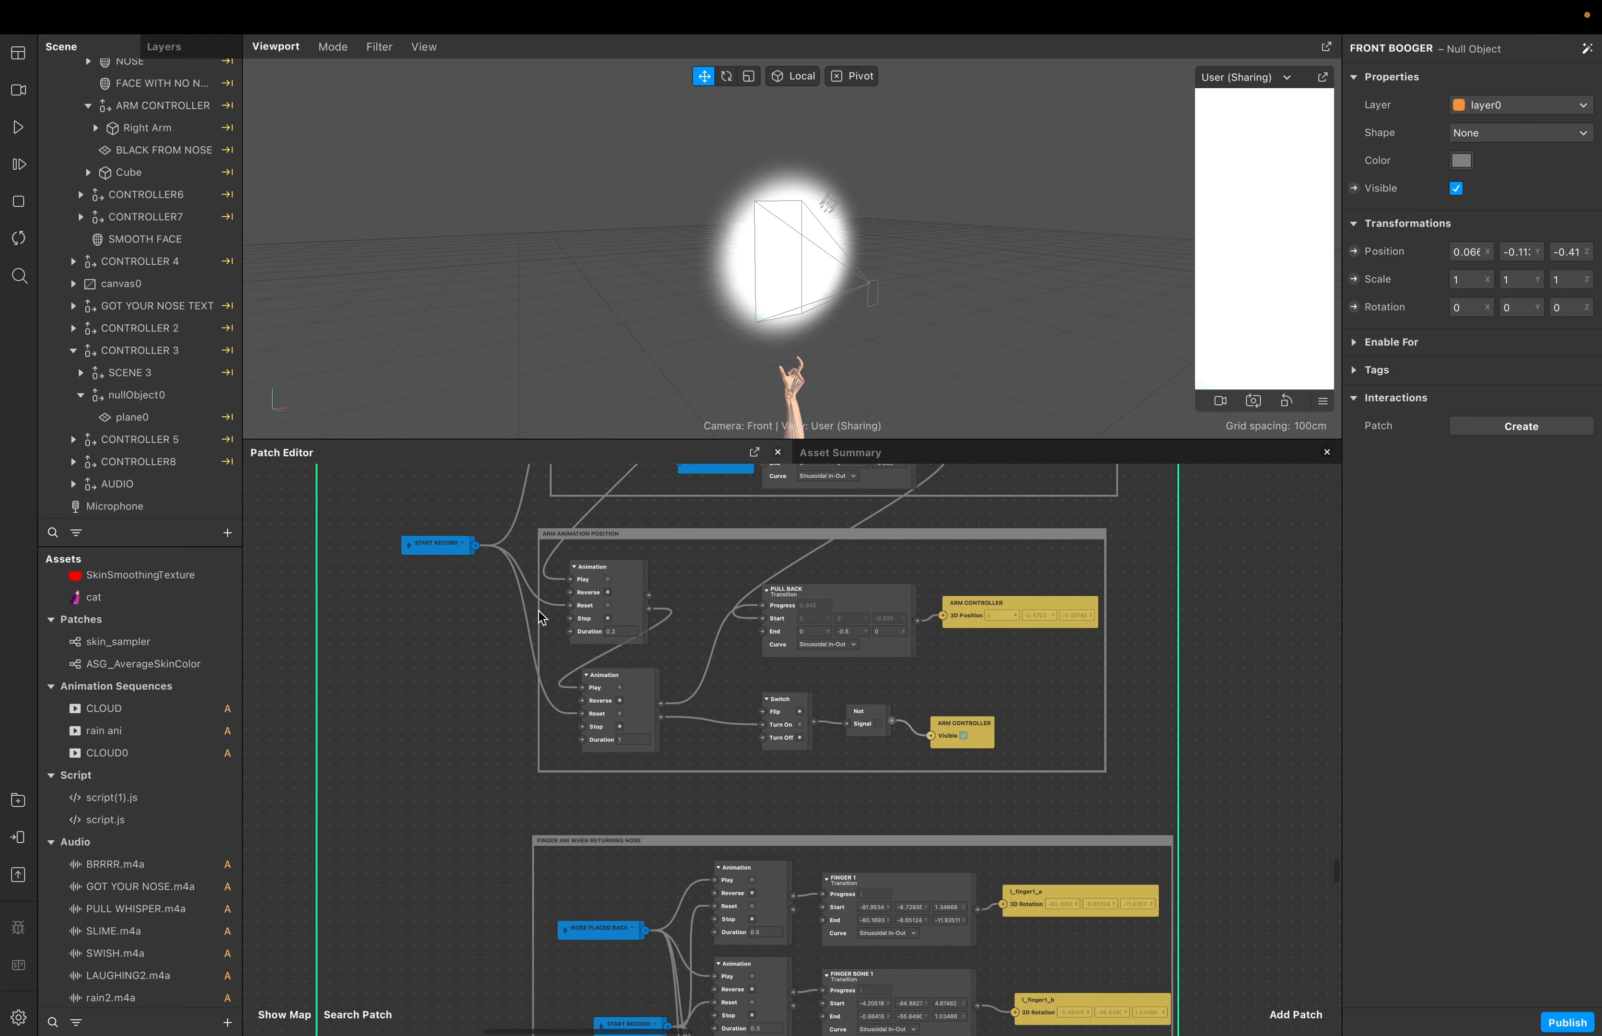
scroll(732, 729, down, 7)
scroll(733, 729, right, 1)
scroll(931, 756, down, 3)
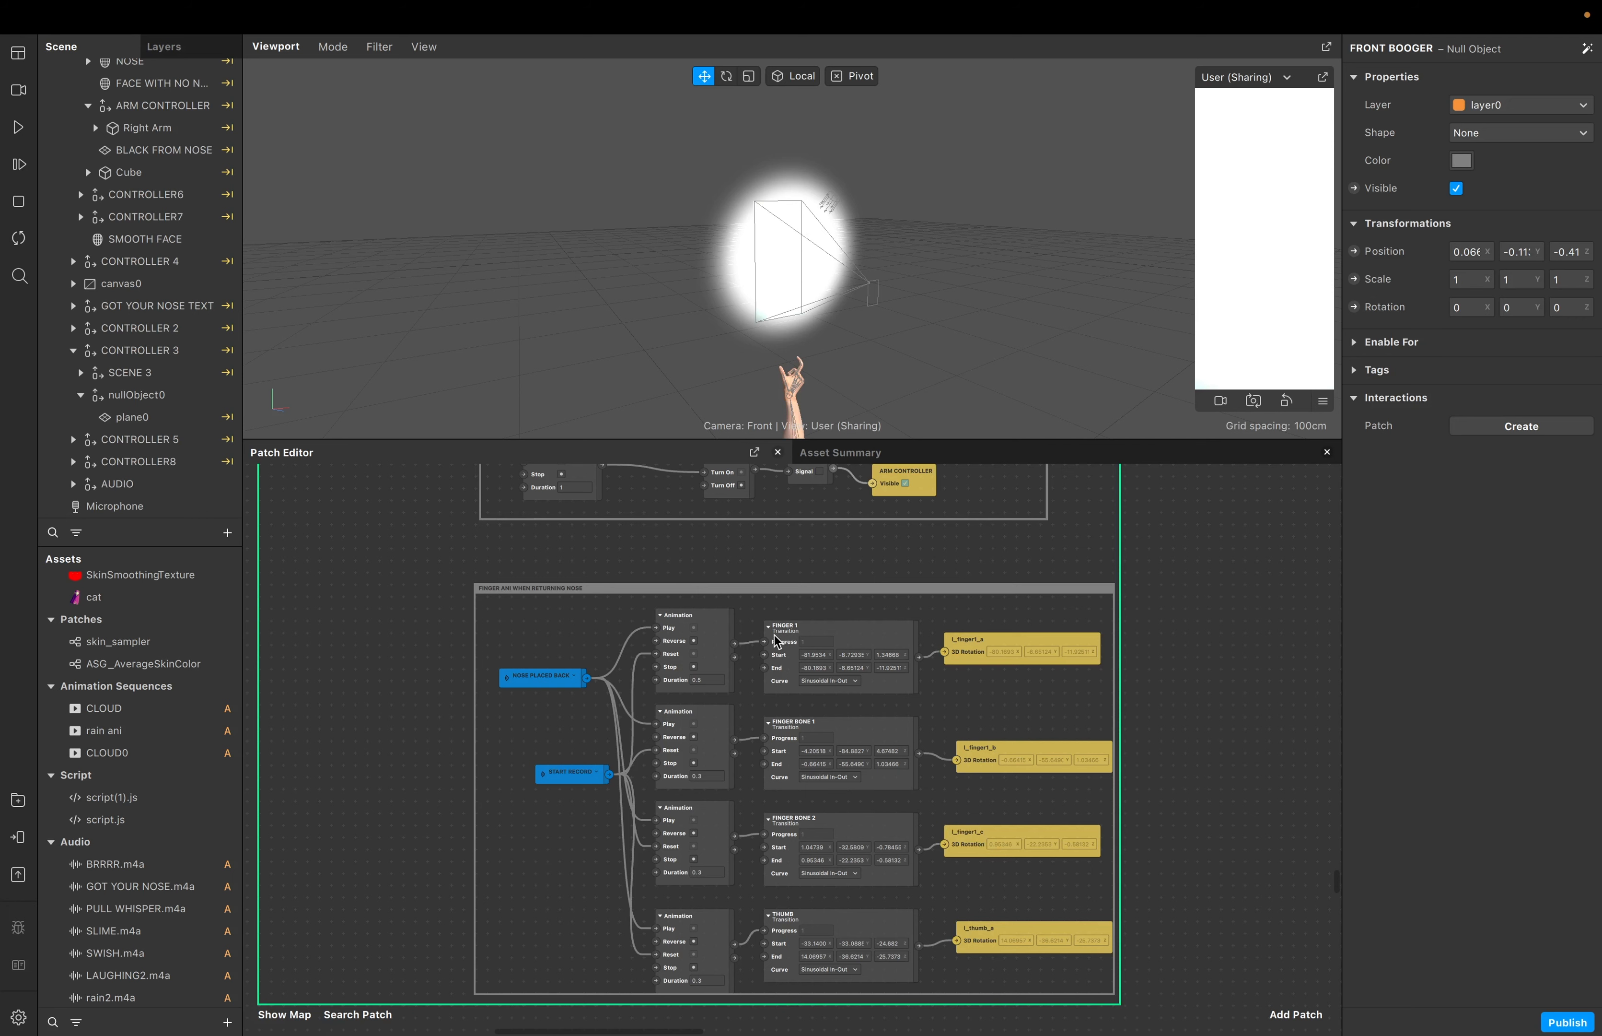
Nudge the NOSE PLACED BACK sender and the Animation patch slightly left in the NOSE ANIMATION - POSITION group
scroll(774, 634, up, 10)
scroll(1055, 870, up, 2)
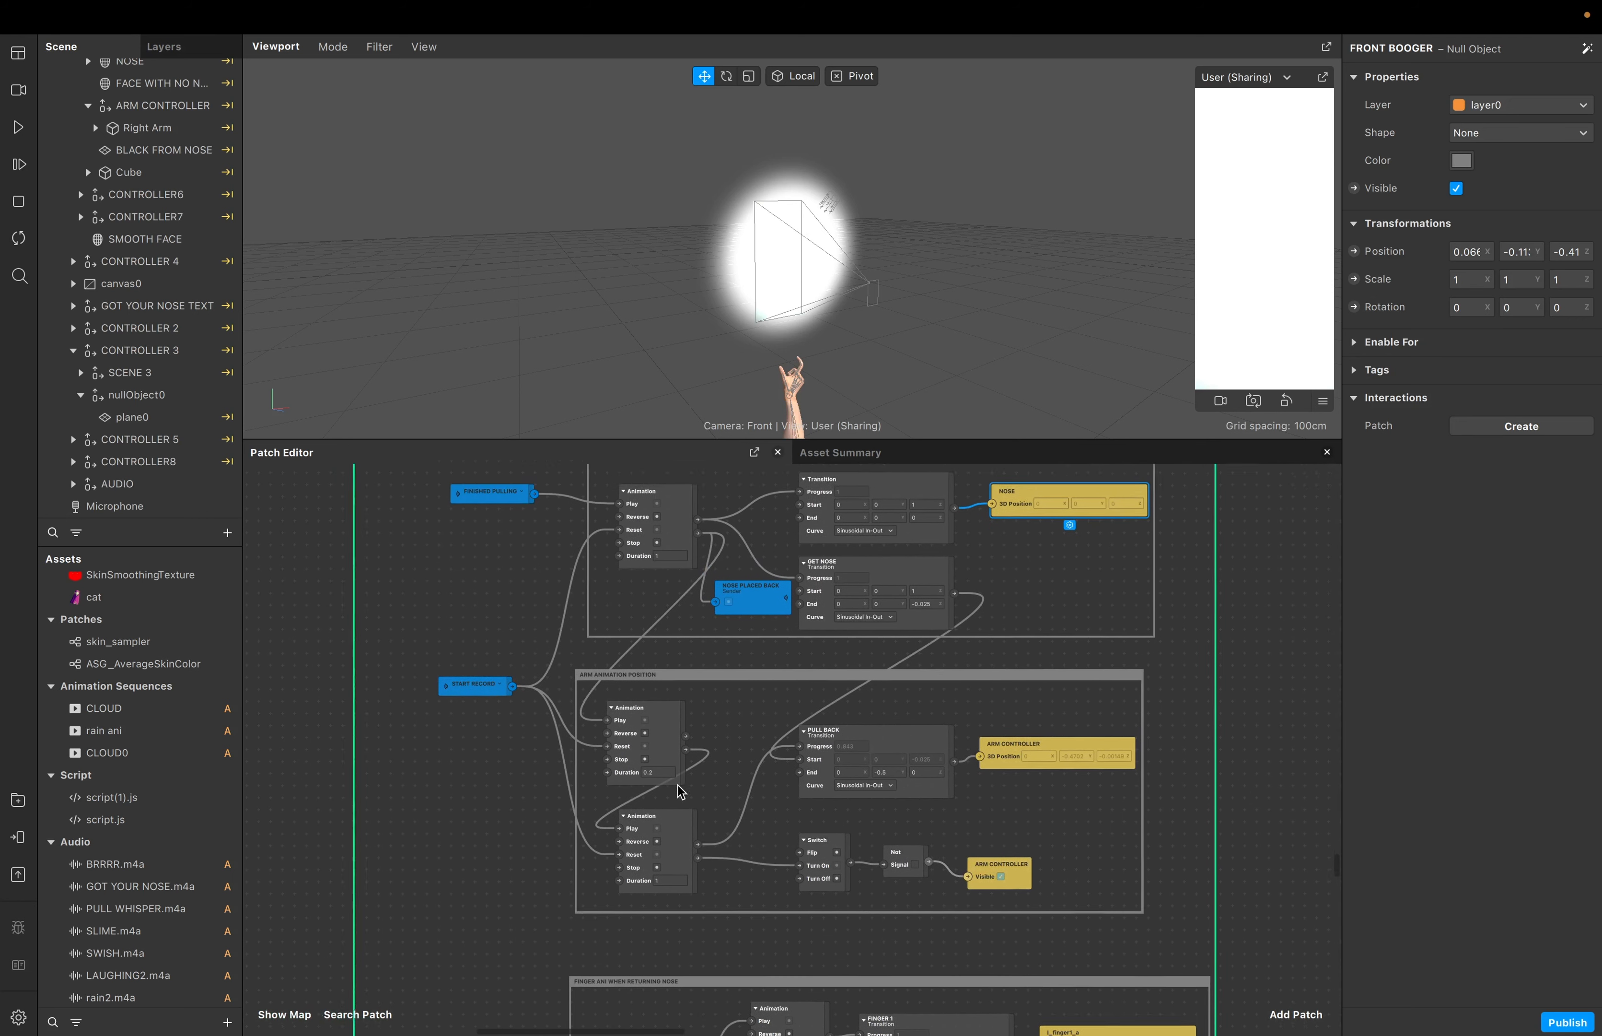
click(756, 635)
drag(754, 629, 748, 635)
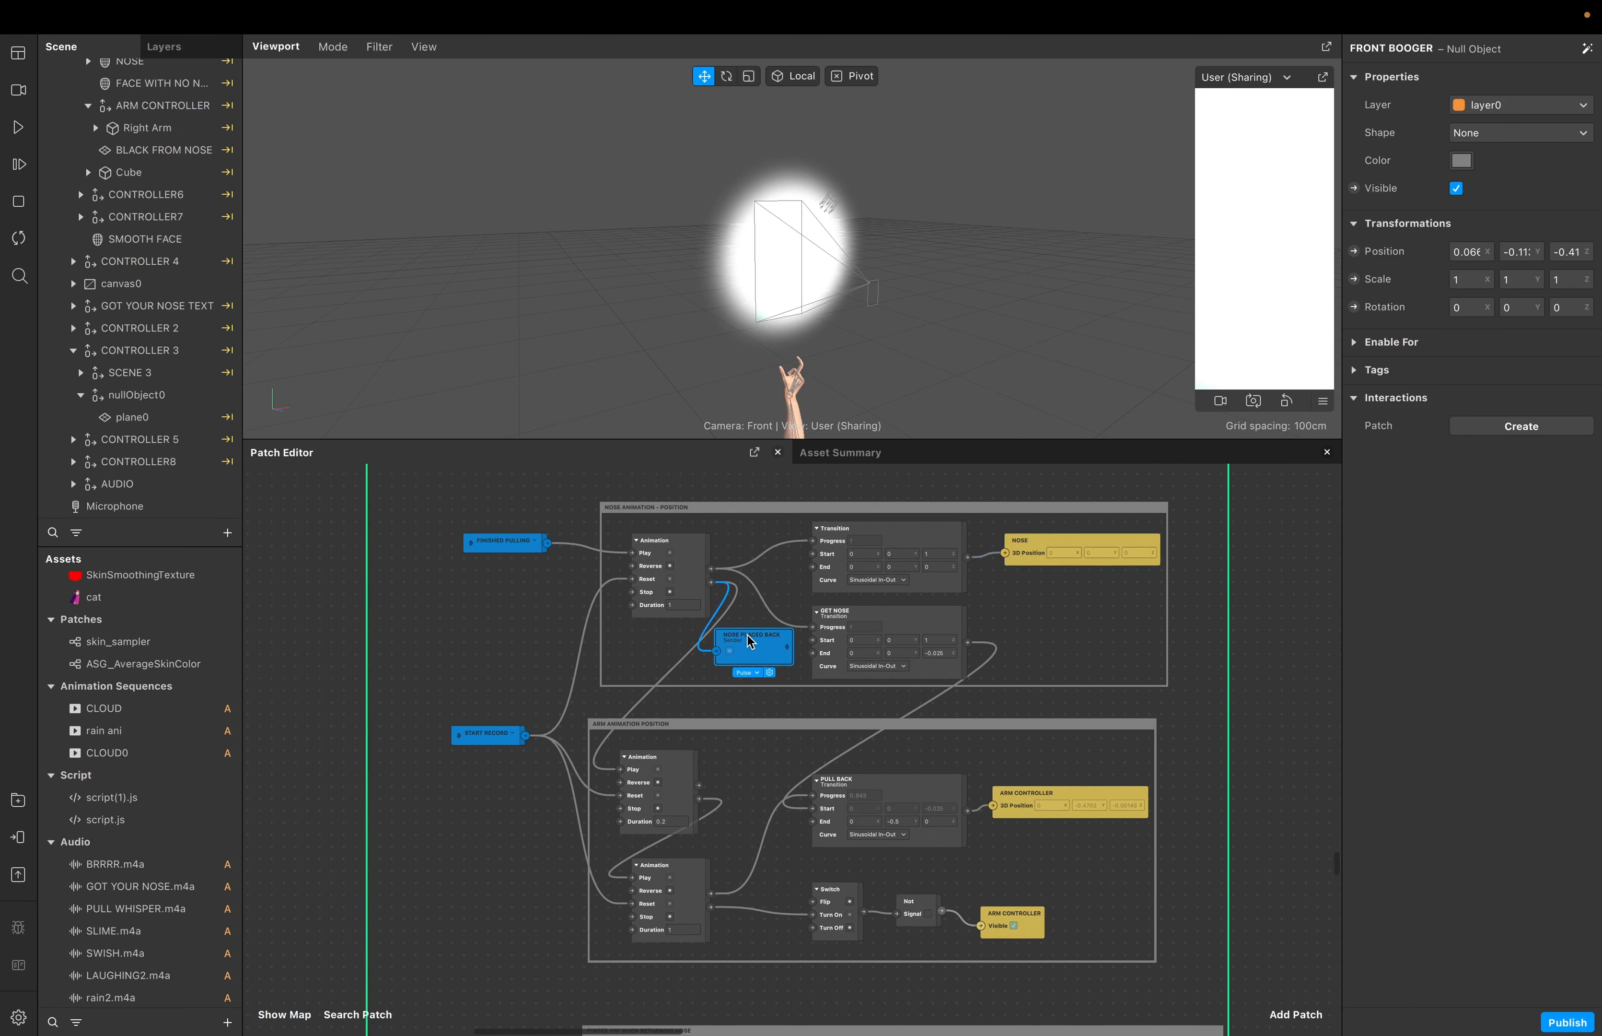
drag(689, 559, 676, 566)
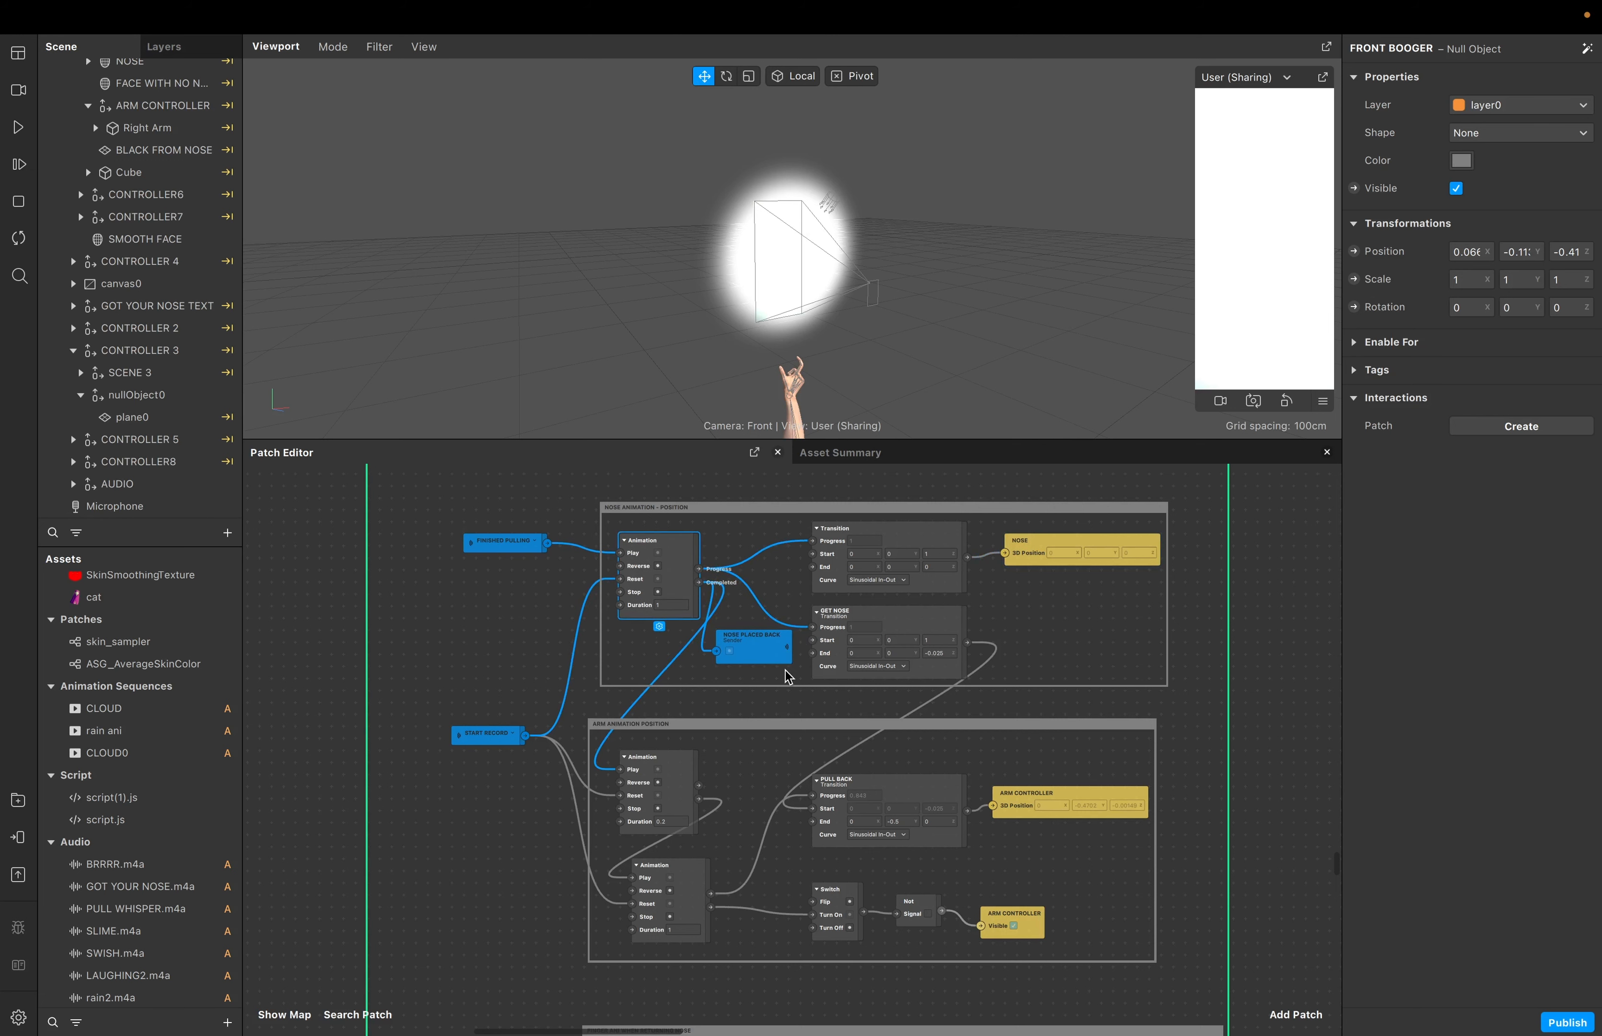
Inspect the NOSE PLACED BACK receiver and move the FACE visibility patch closer to its Switch in the 5 RETURN THE NOSE group
scroll(794, 687, up, 5)
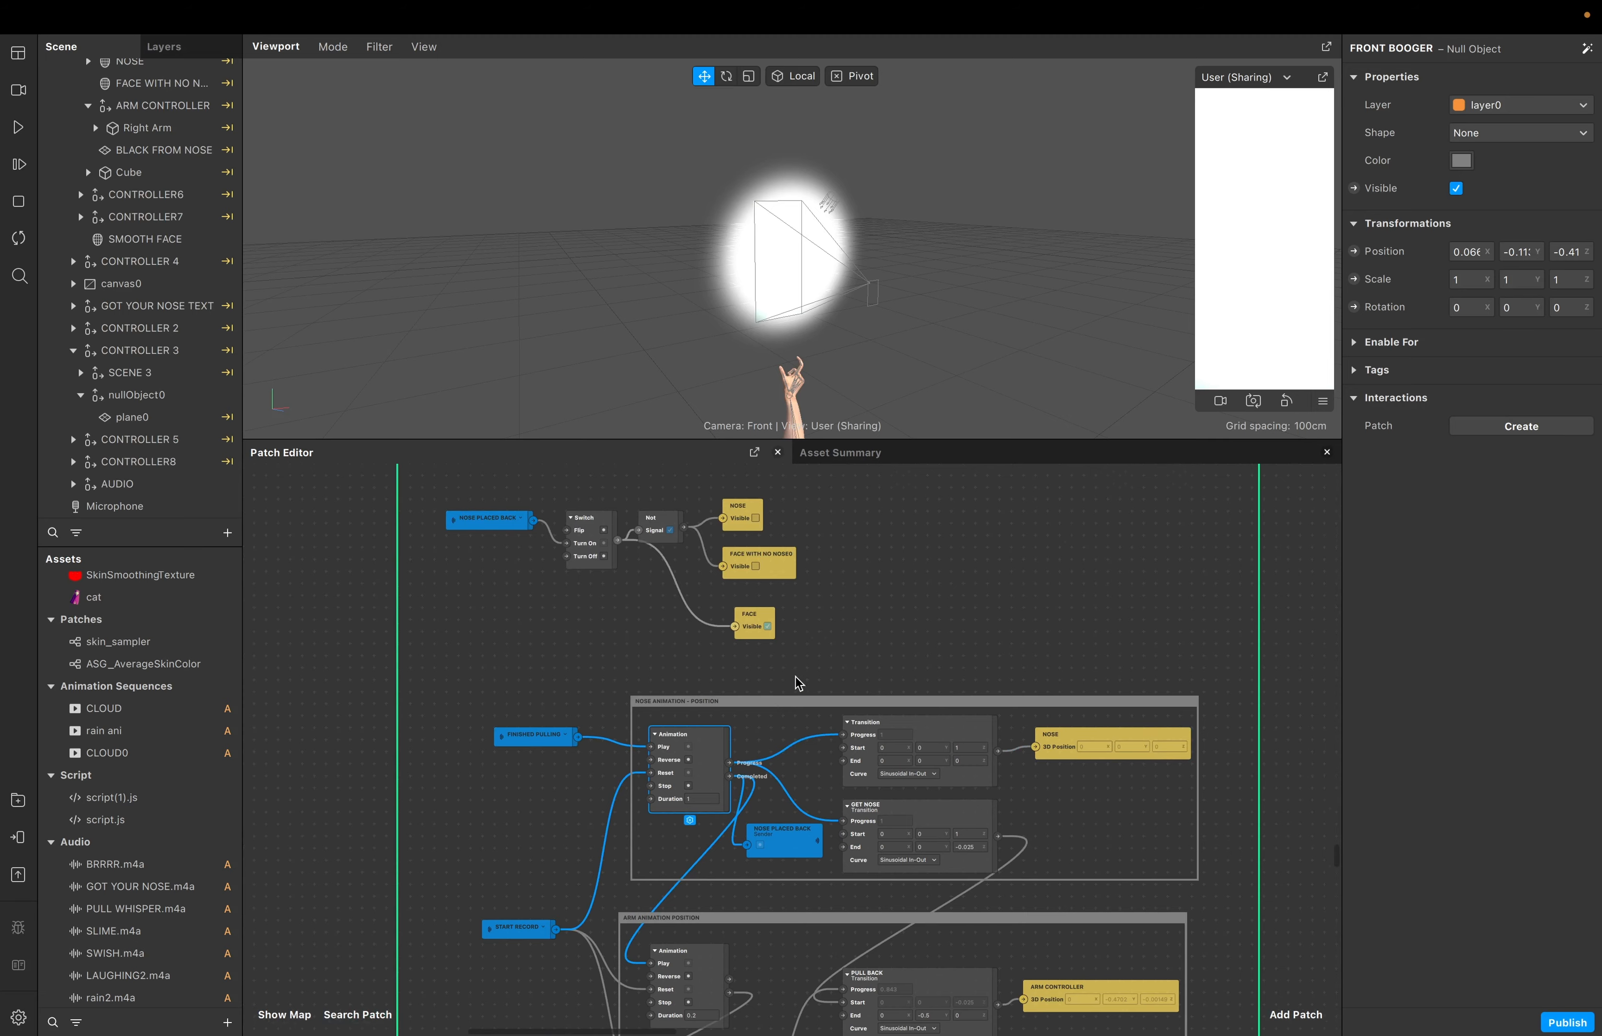
scroll(794, 680, up, 3)
click(519, 661)
drag(520, 661, 519, 664)
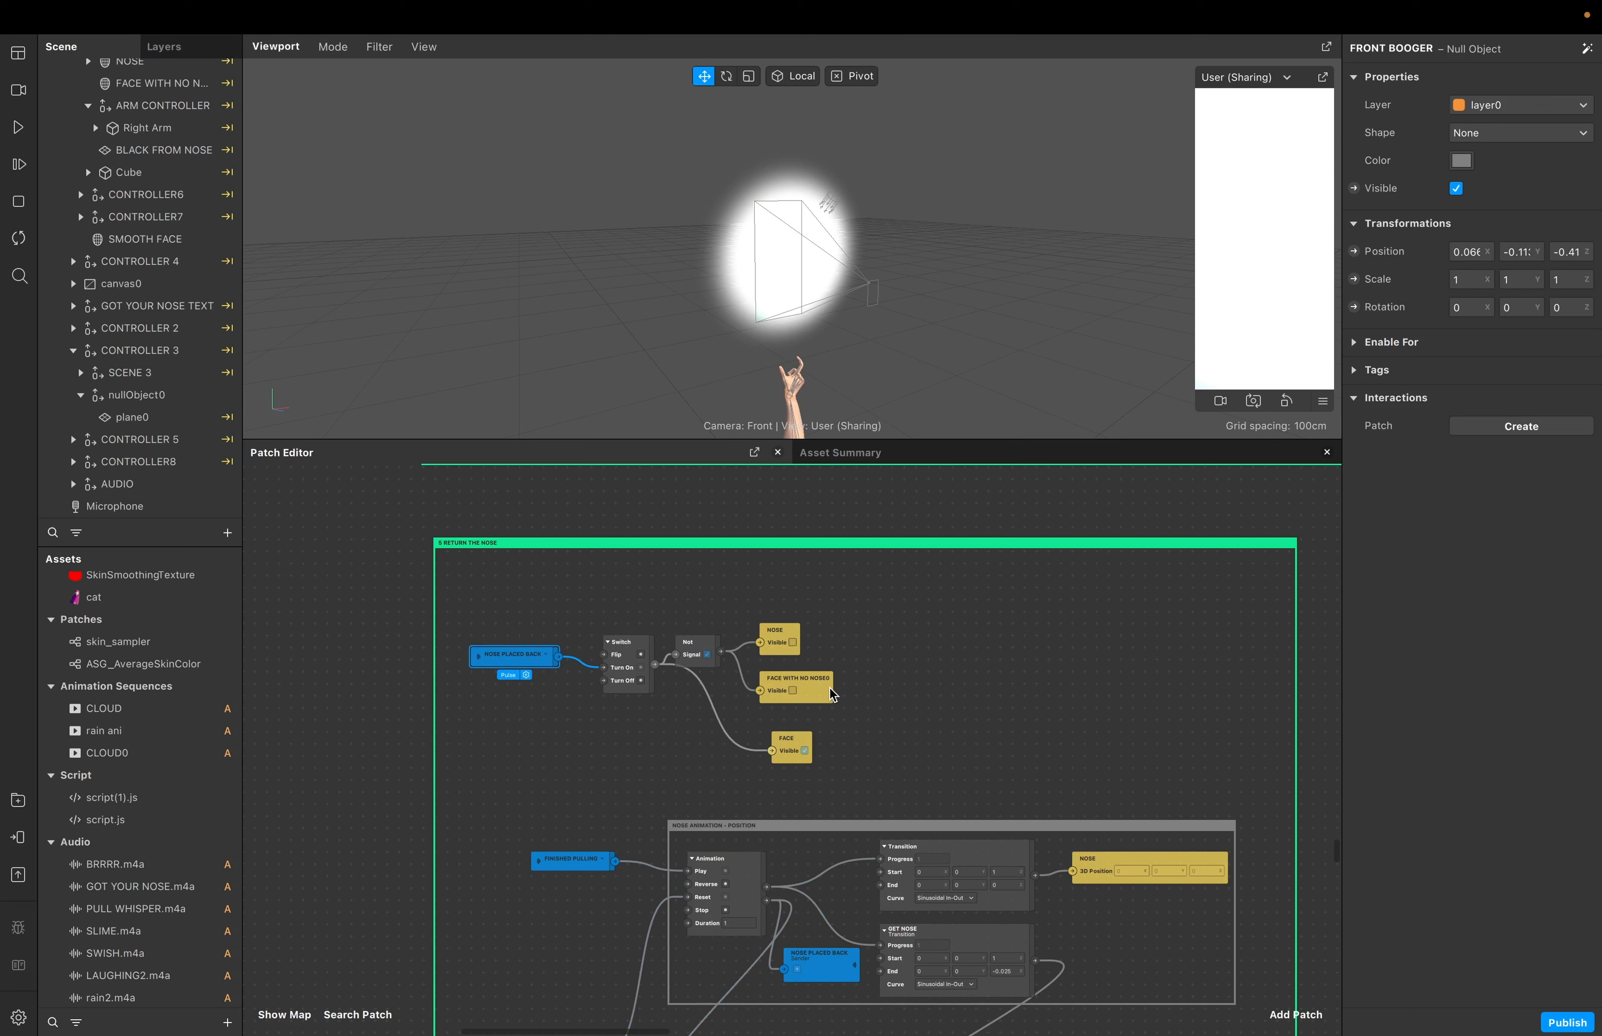
drag(791, 741, 732, 728)
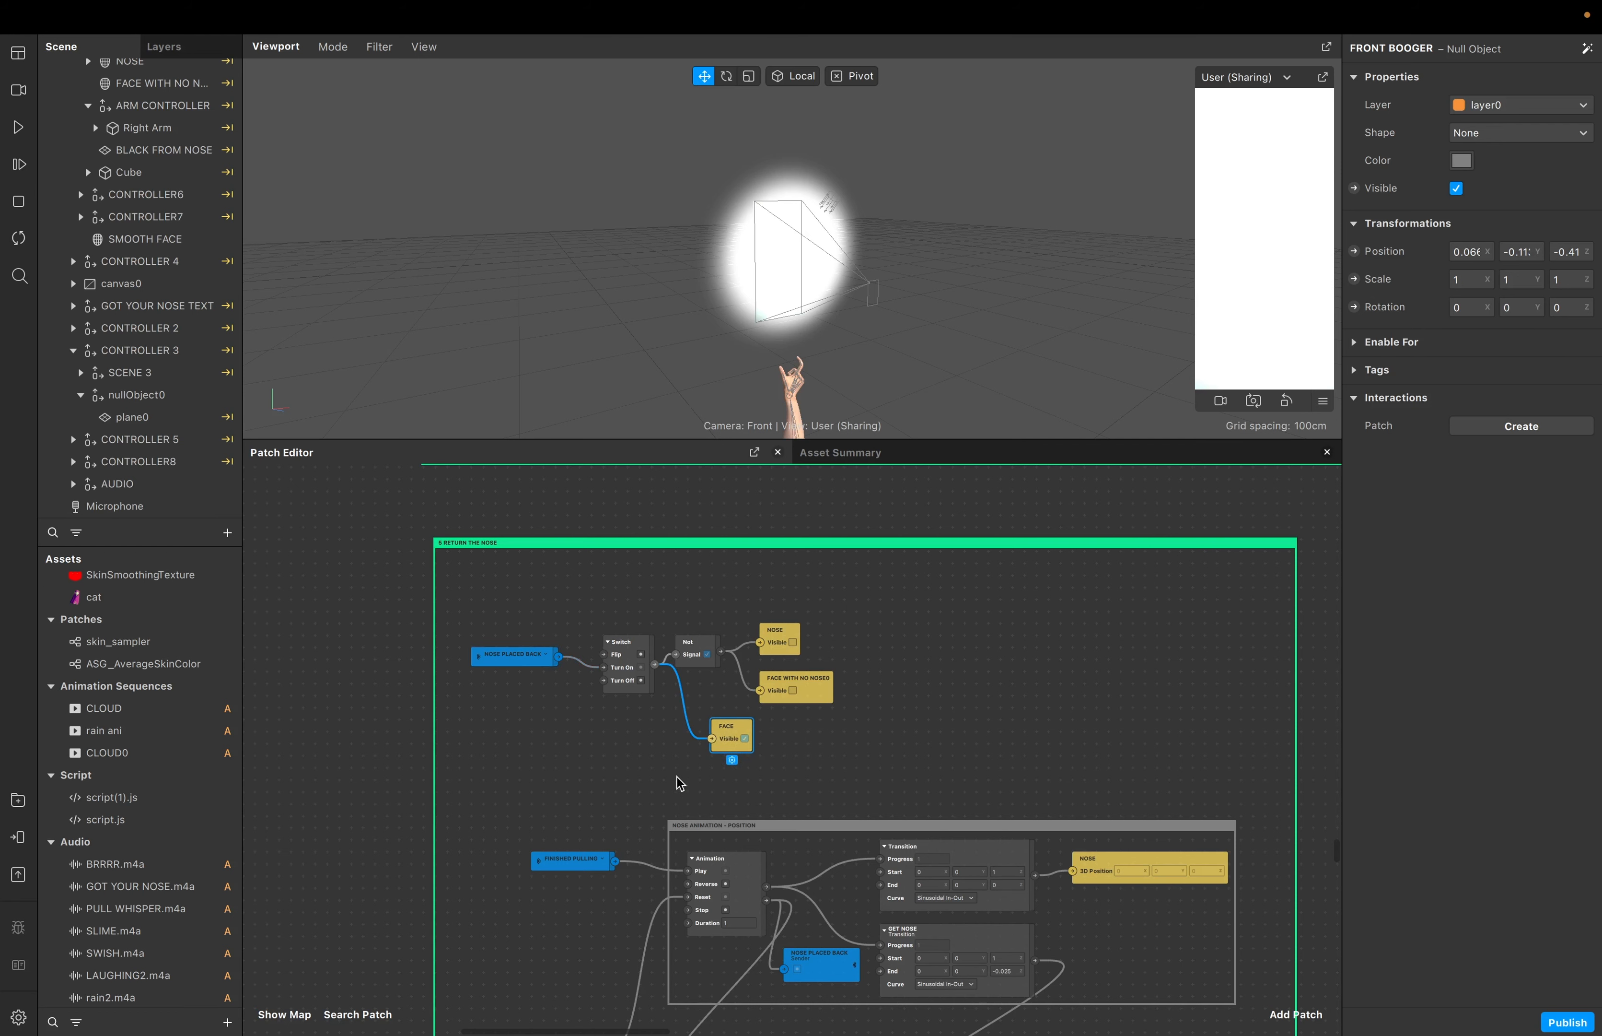
Review the nose position, arm position and finger animation groups of the 5 RETURN THE NOSE section once more
scroll(770, 646, down, 7)
scroll(770, 646, right, 3)
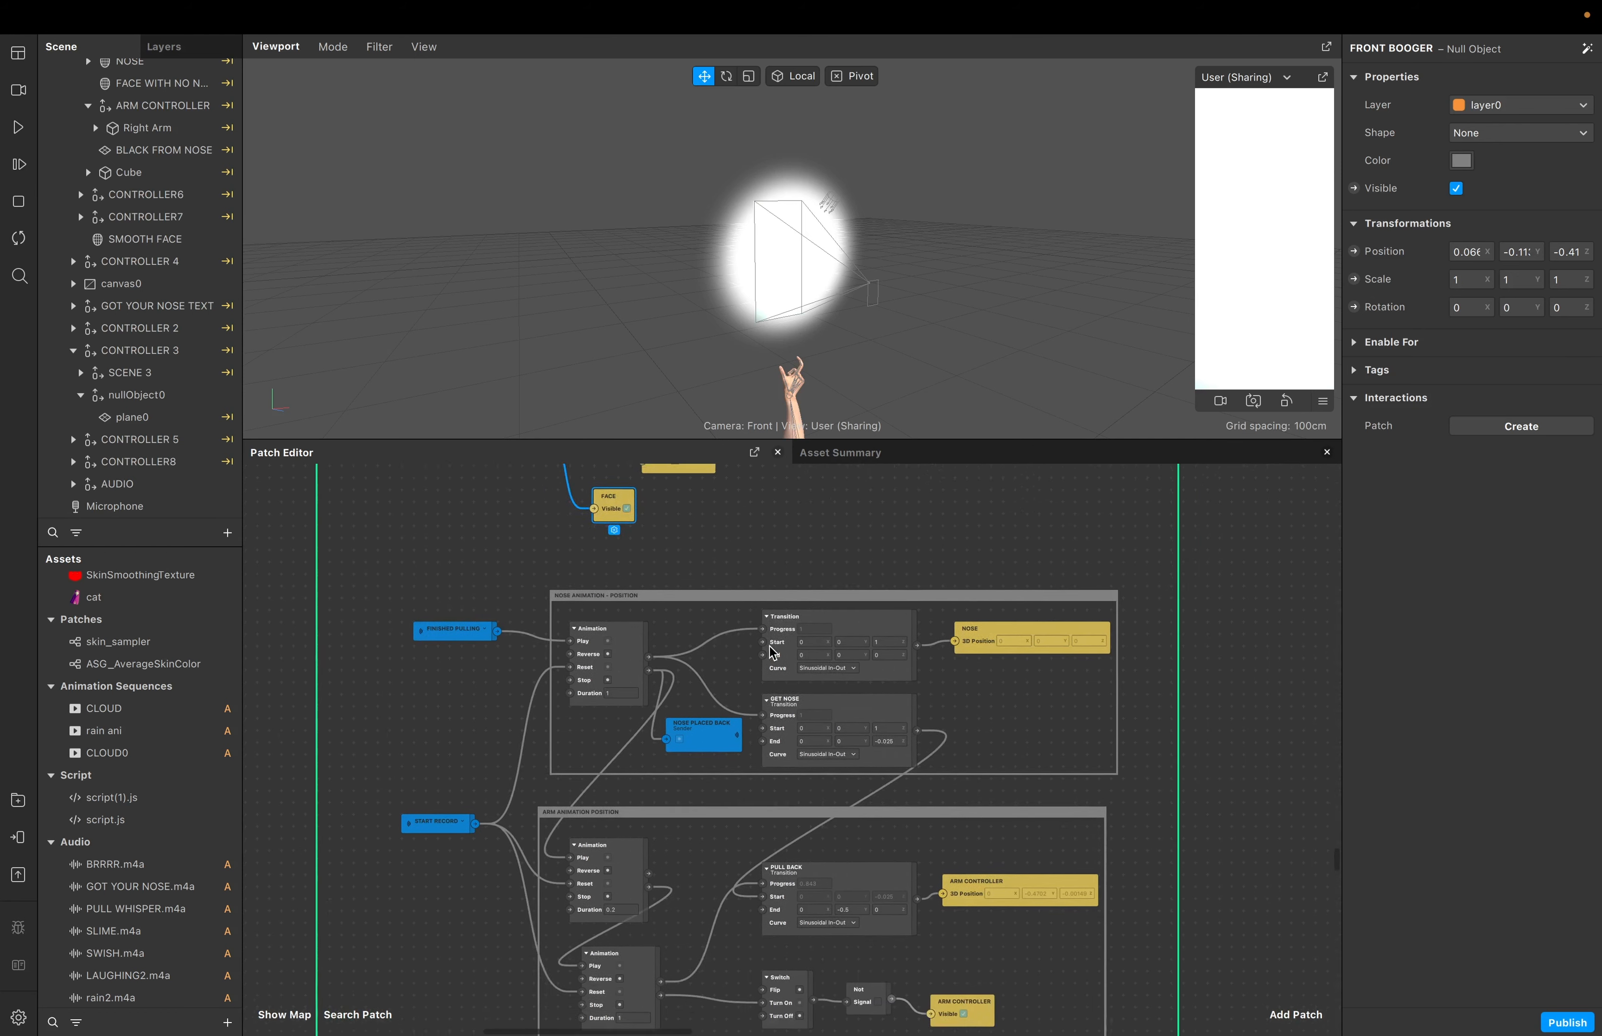
scroll(770, 646, down, 15)
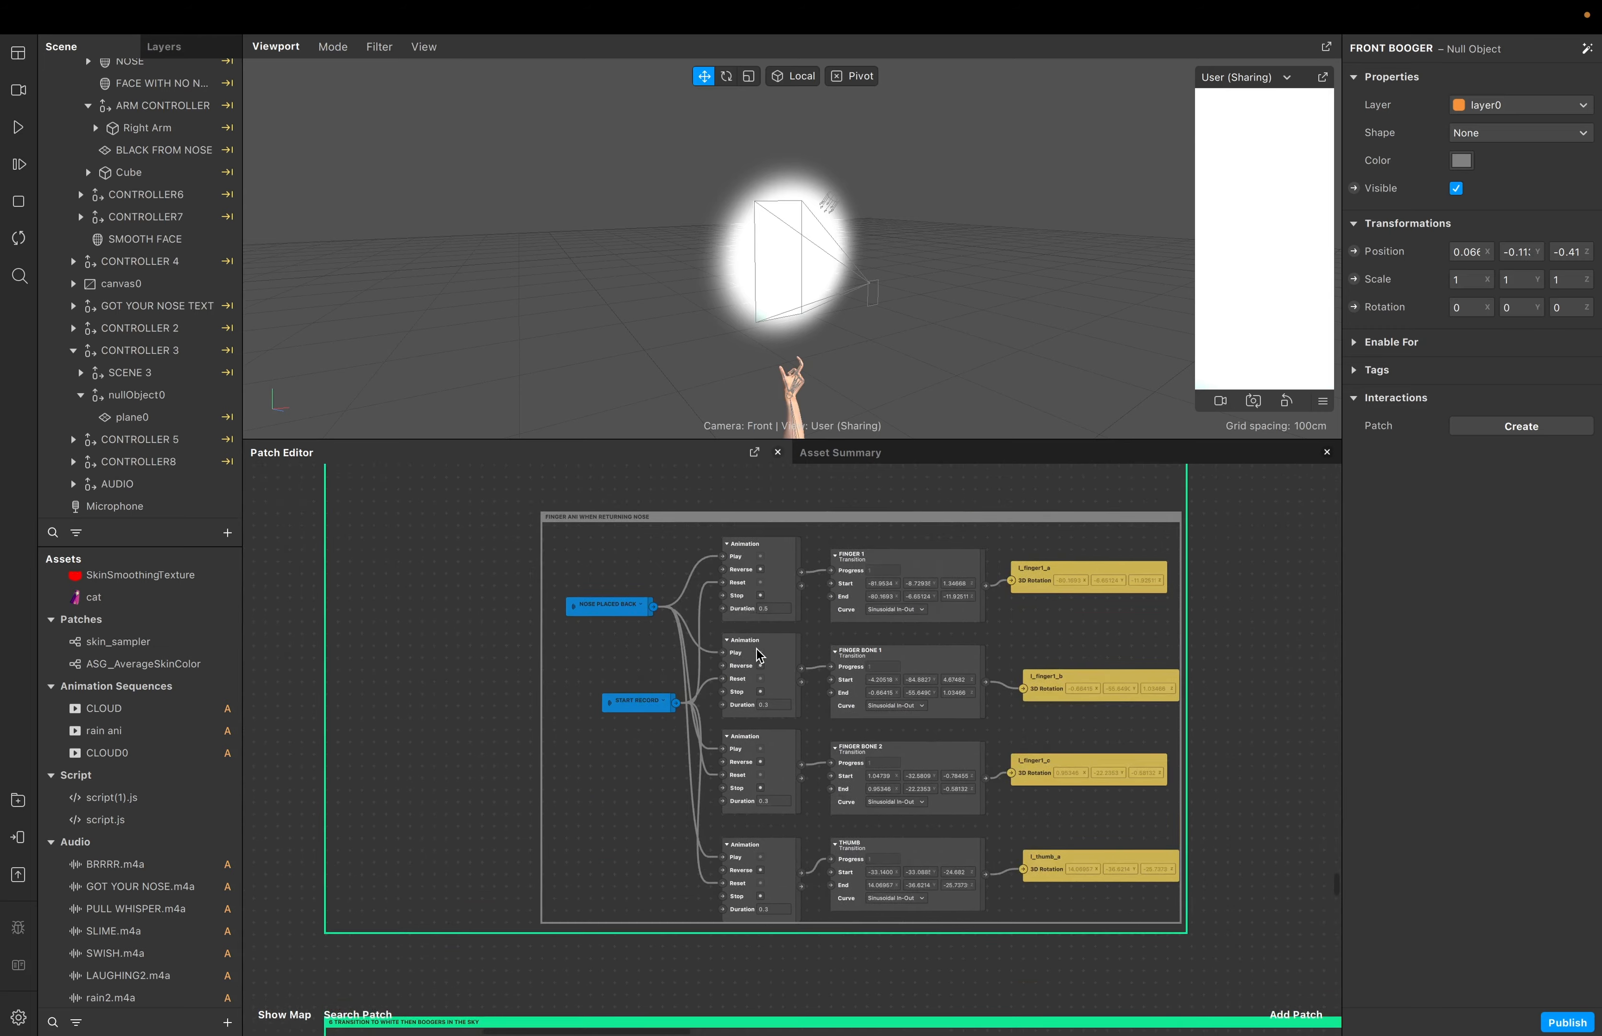
scroll(757, 648, up, 12)
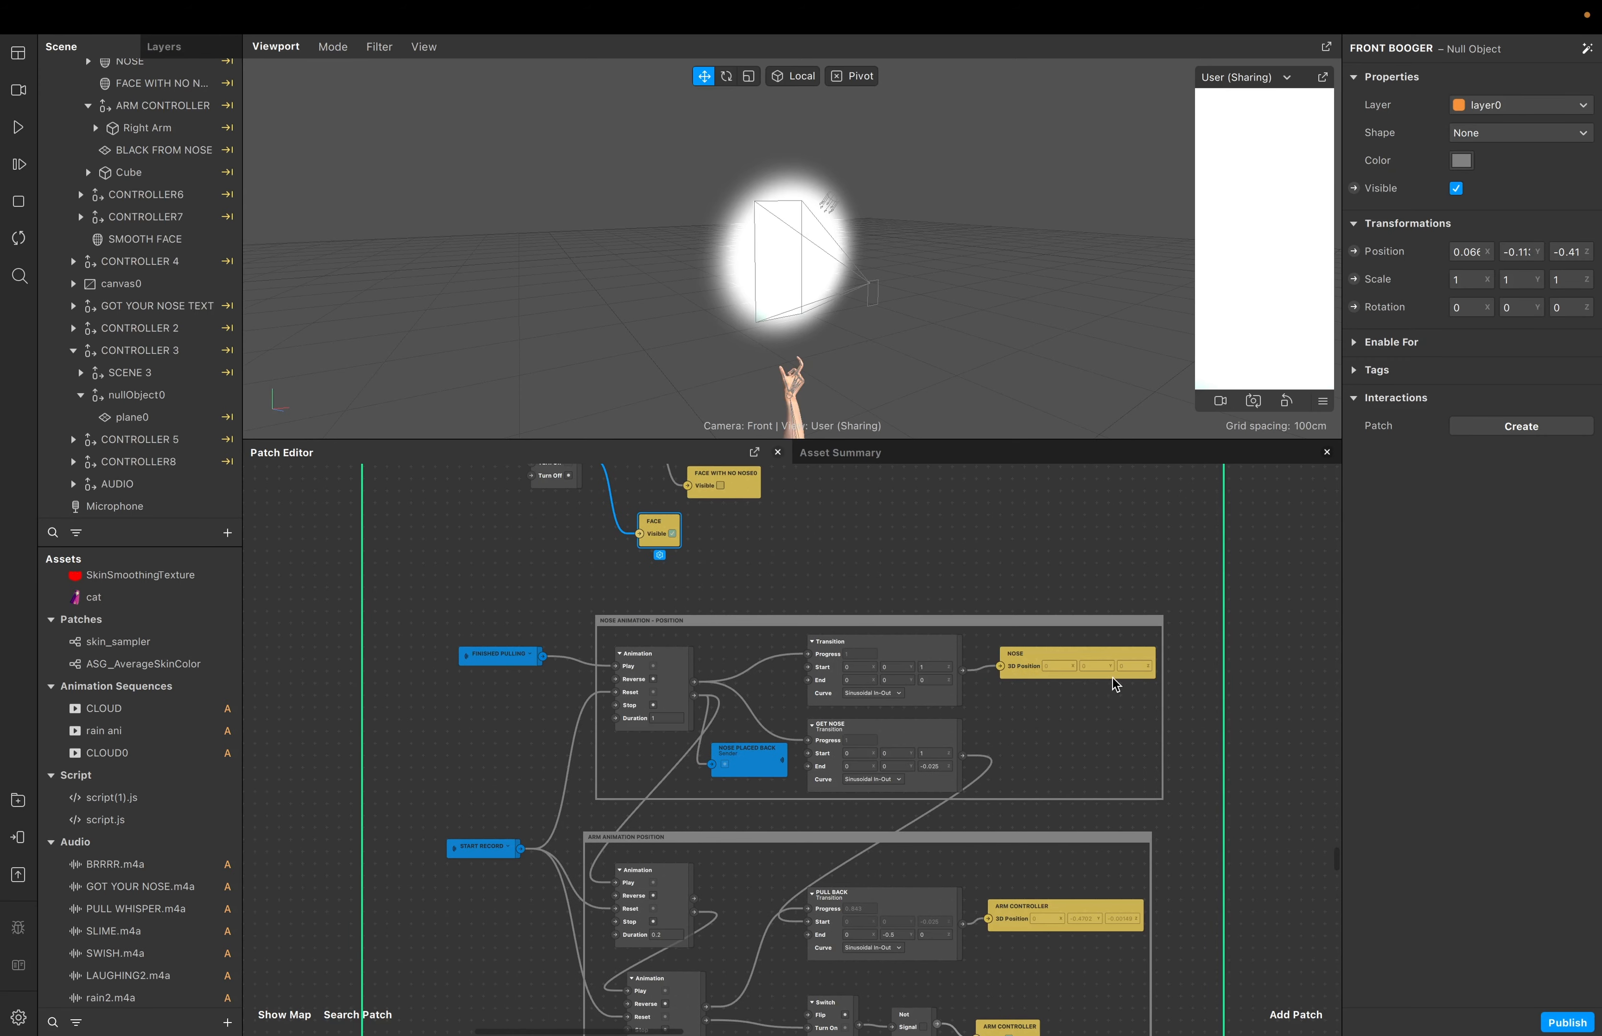
scroll(951, 644, up, 4)
scroll(951, 644, left, 1)
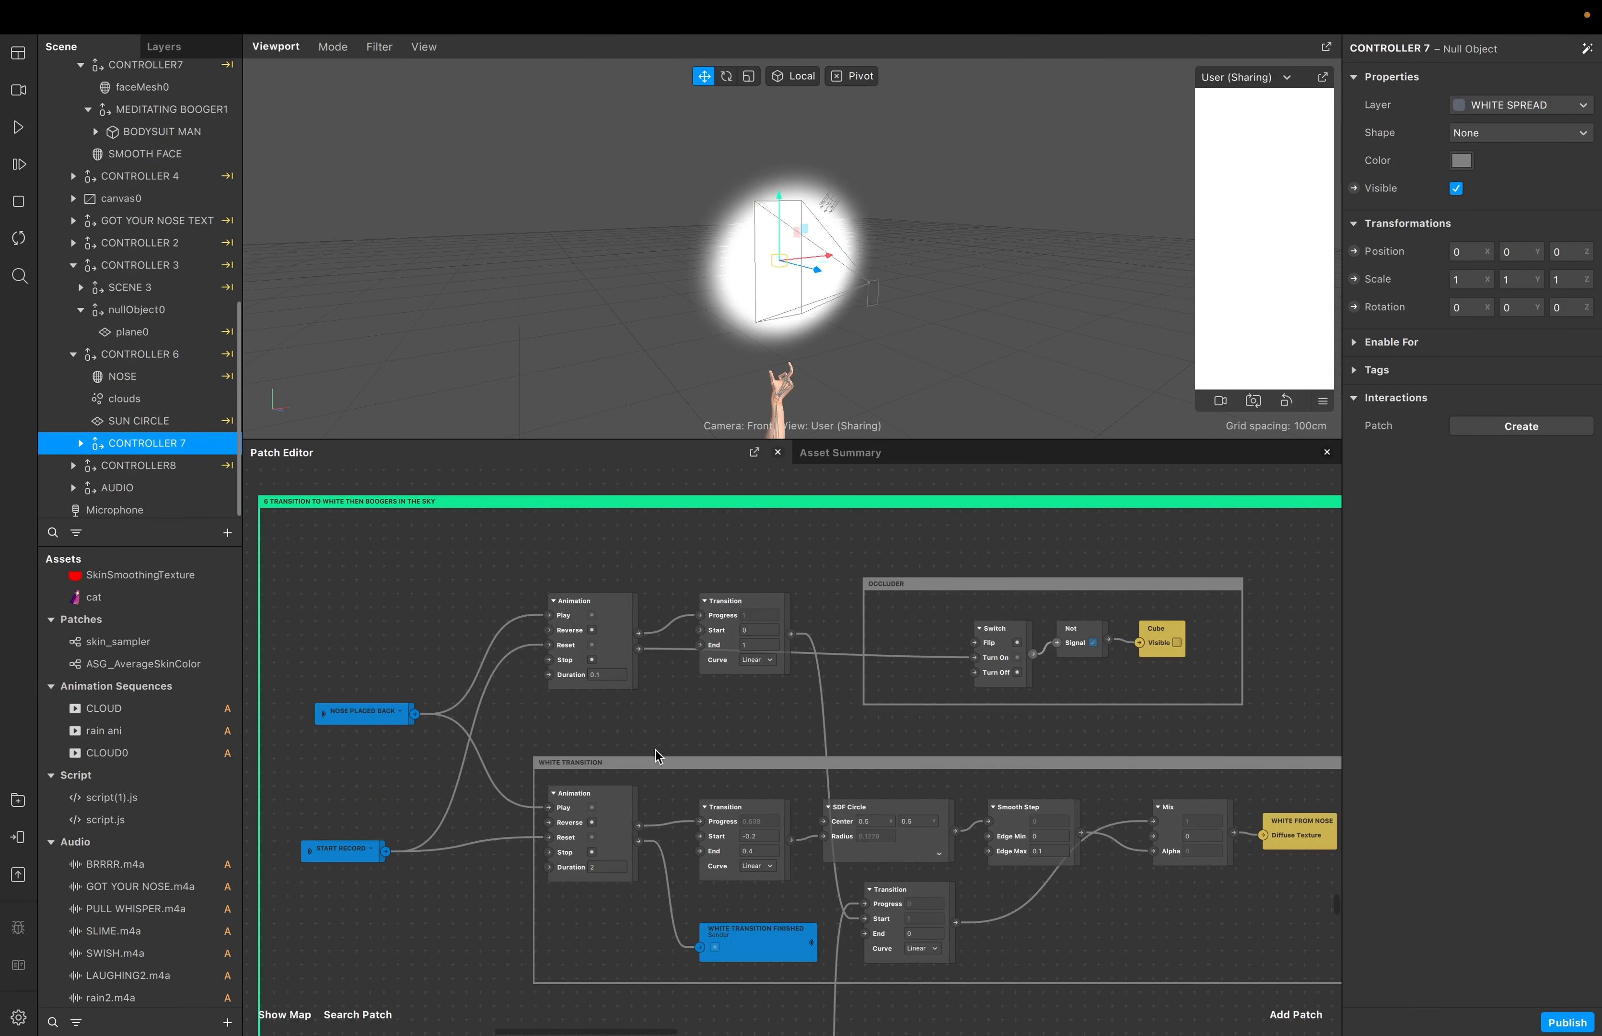
Play the preview through the sky scene, pause it back on the face, and view group 6's OCCLUDER and WHITE TRANSITION patches
click(18, 126)
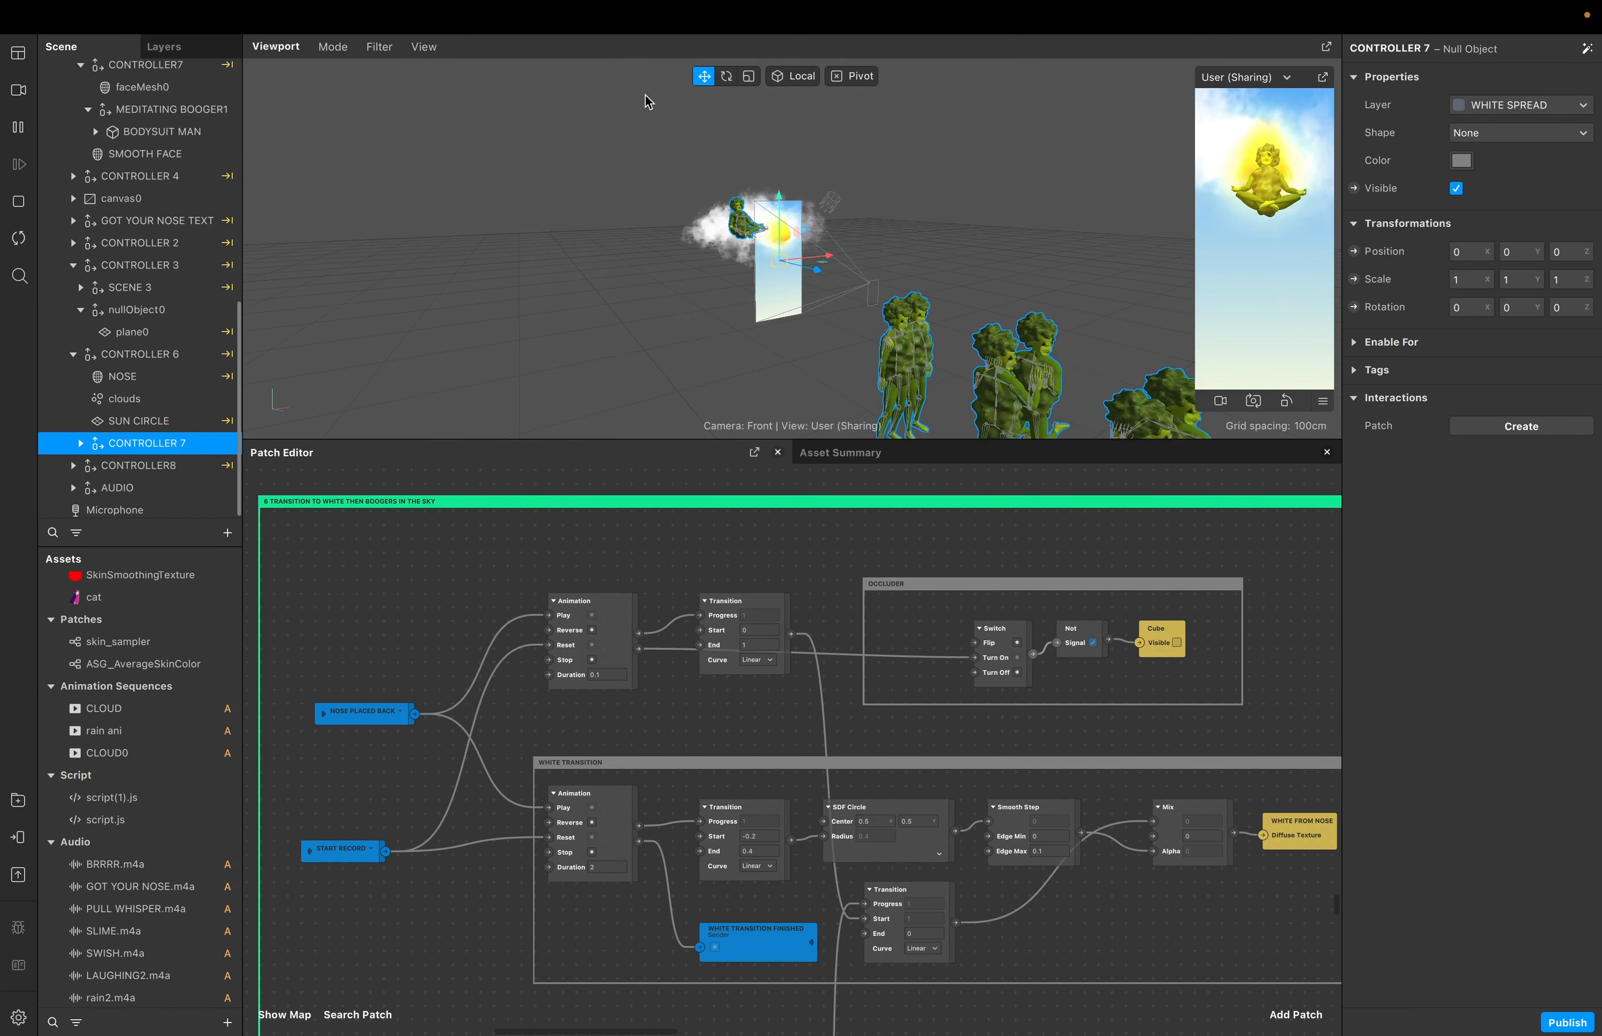
click(18, 127)
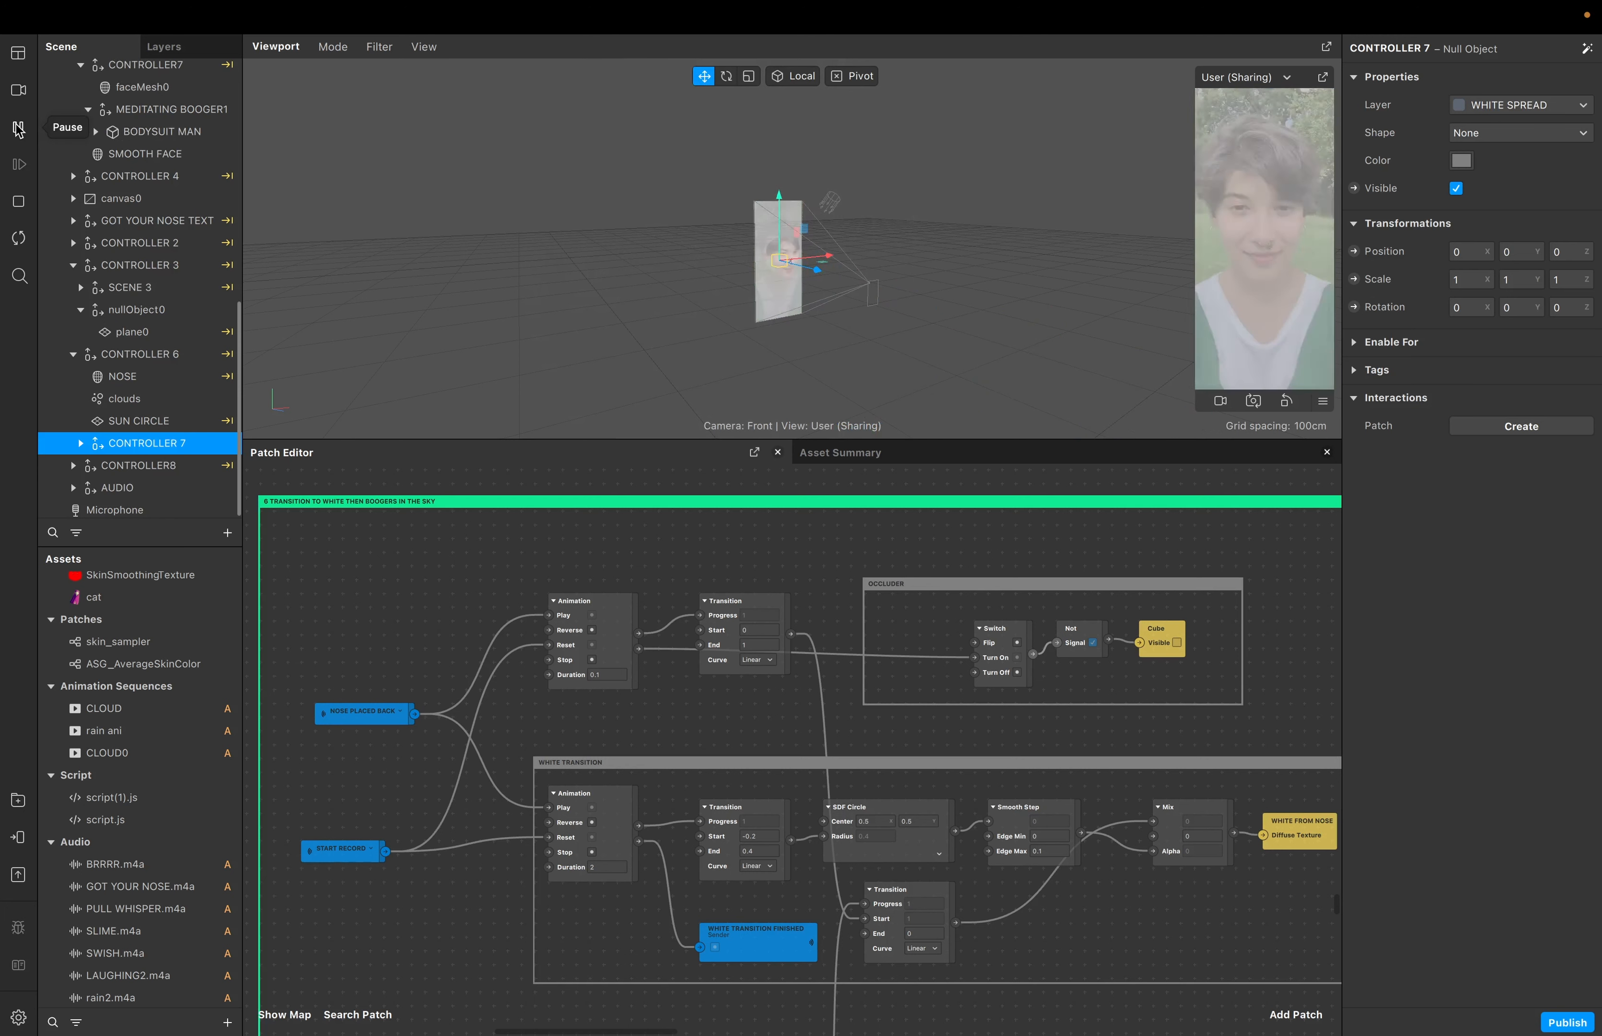
scroll(1100, 774, down, 3)
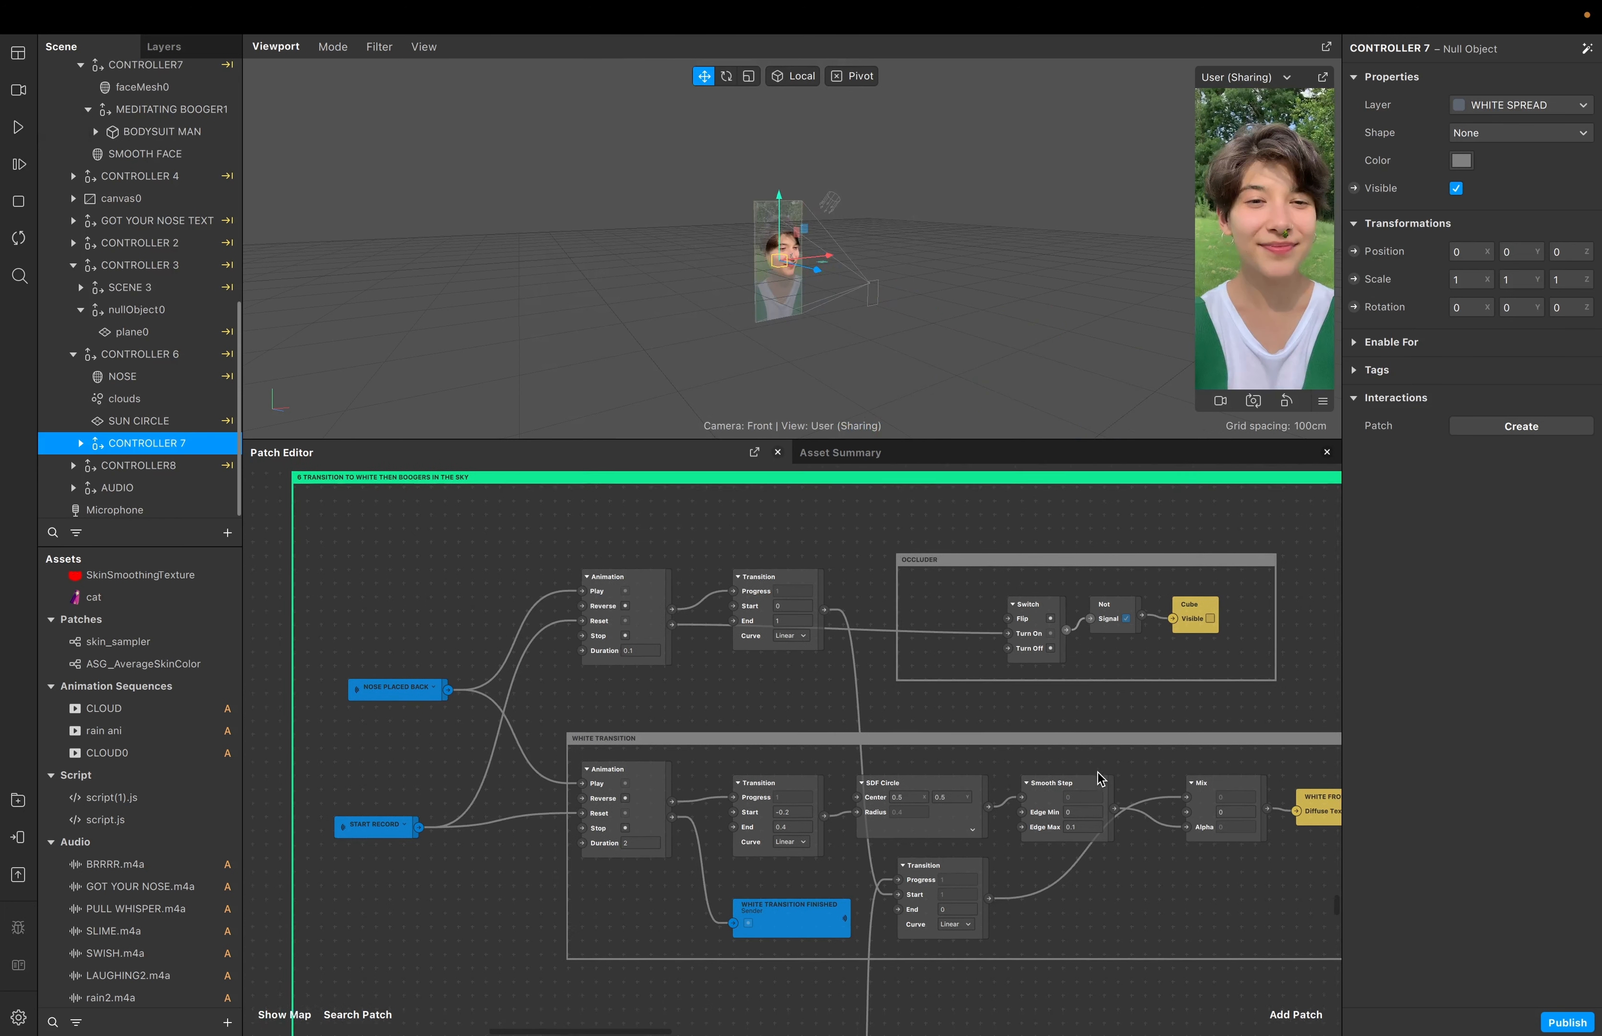
Examine the WHITE TRANSITION group, from its NOSE PLACED BACK and START RECORD receivers to the WHITE TRANSITION FINISHED sender
scroll(1098, 781, right, 4)
scroll(1095, 788, up, 1)
scroll(1094, 787, right, 1)
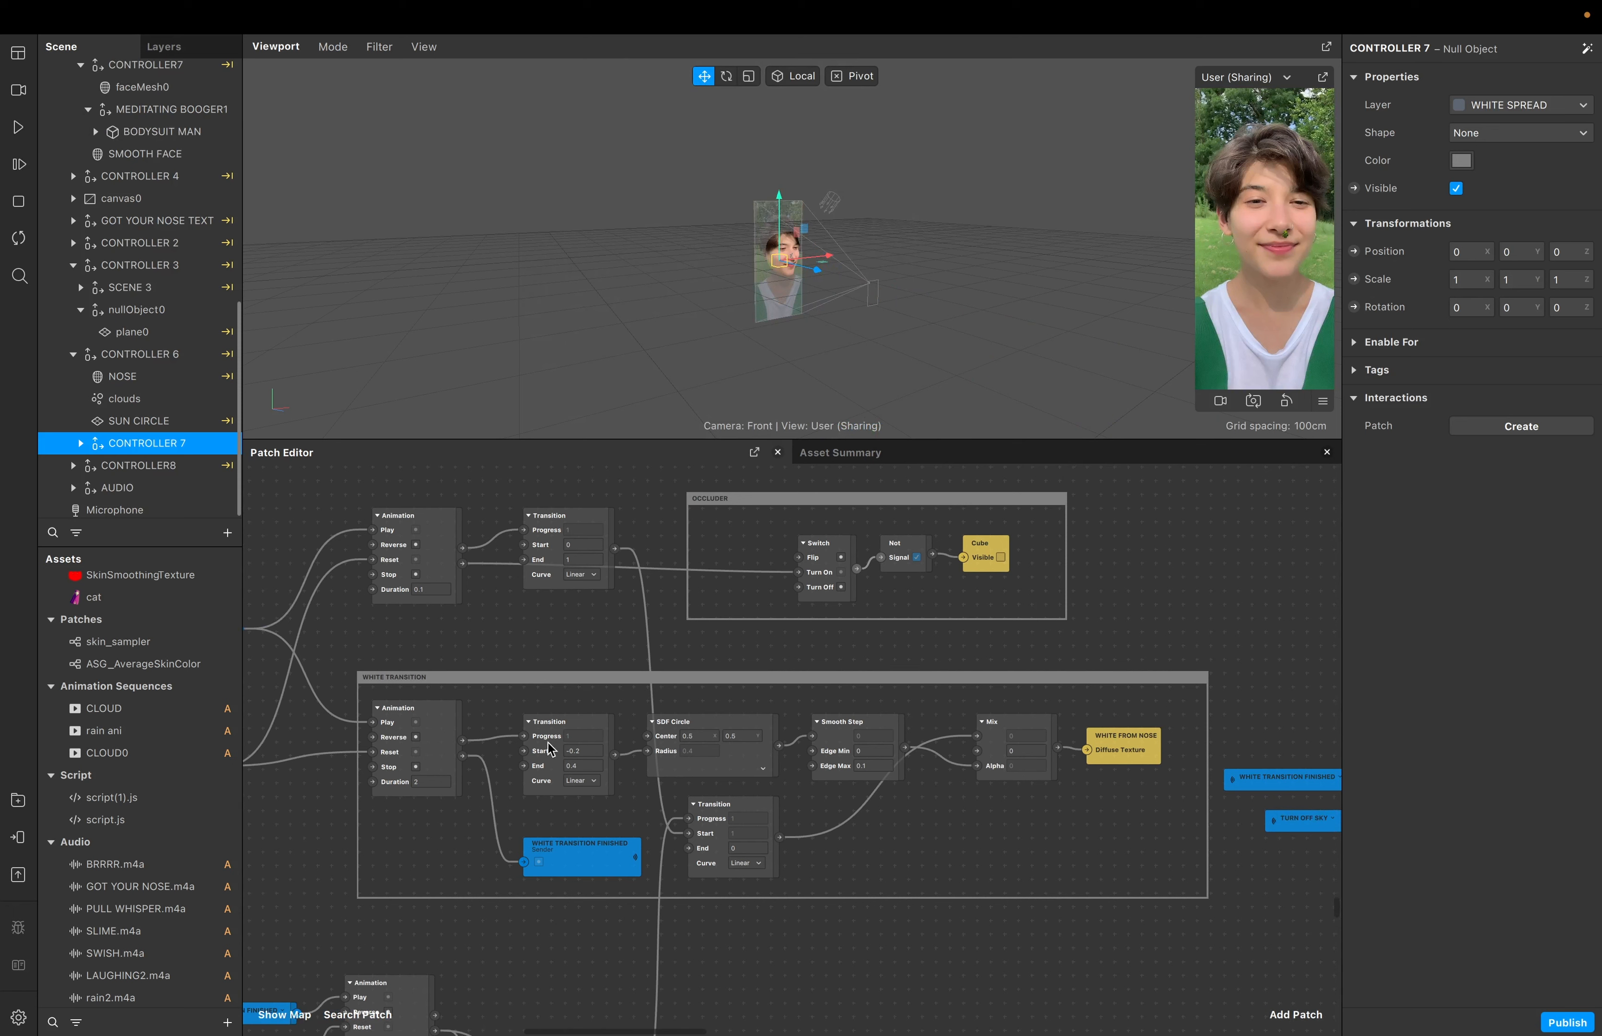
scroll(675, 862, left, 3)
scroll(675, 862, down, 1)
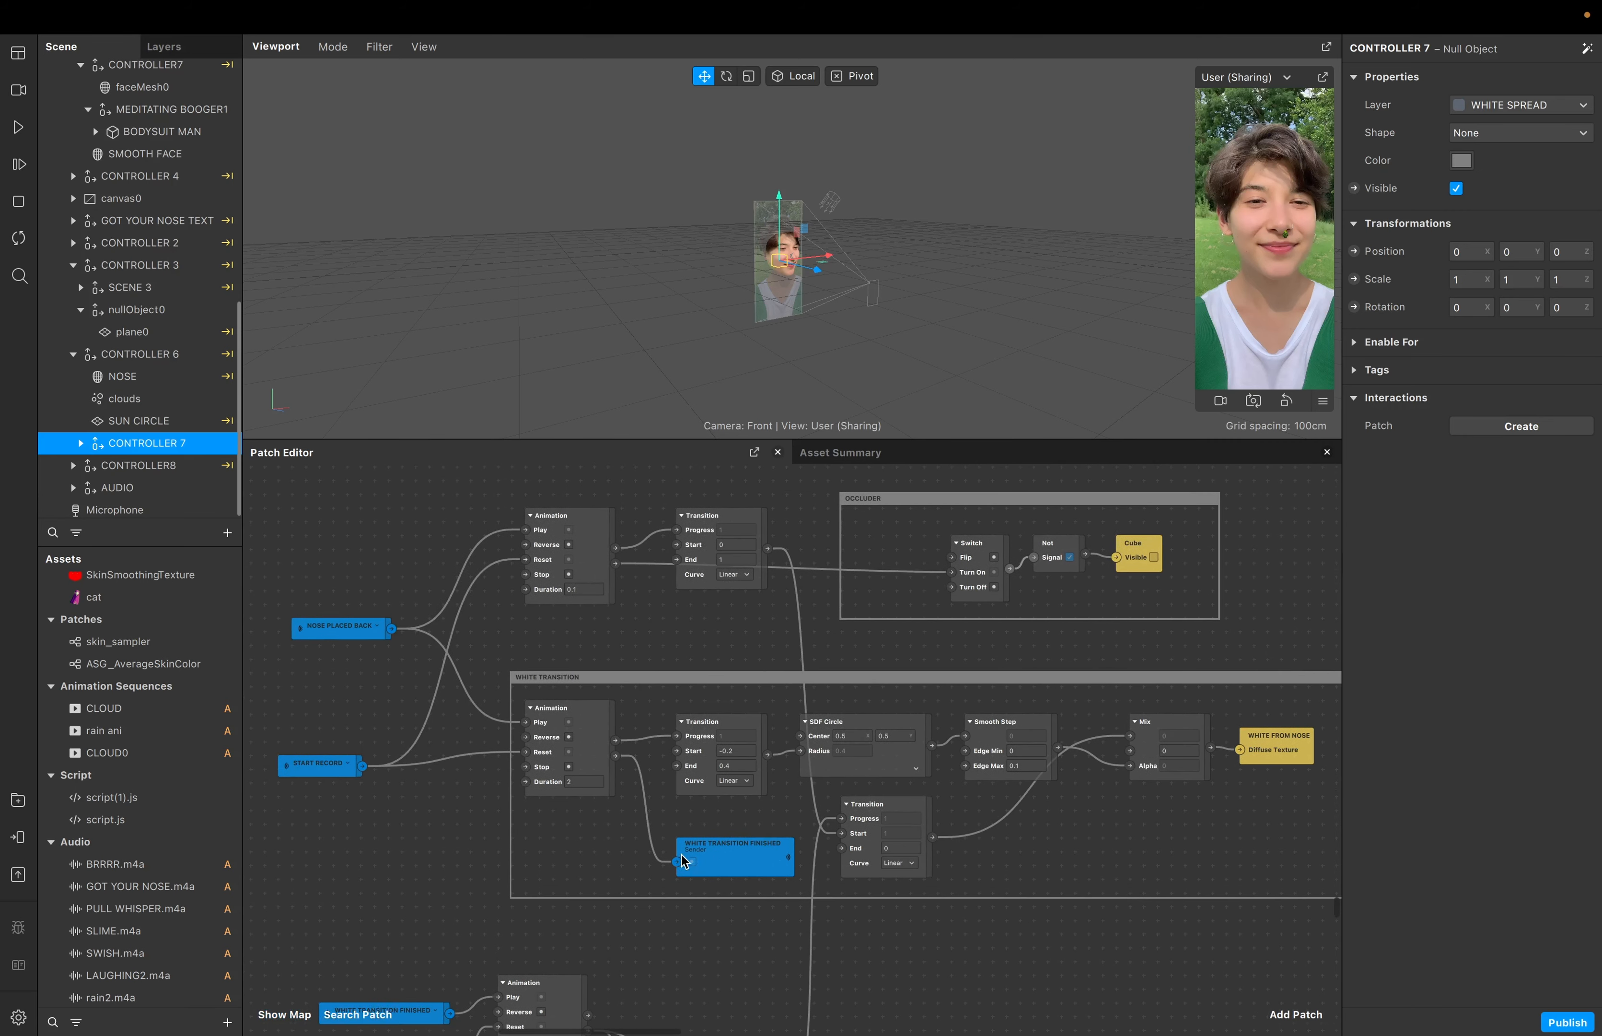
scroll(681, 856, left, 3)
scroll(682, 856, up, 1)
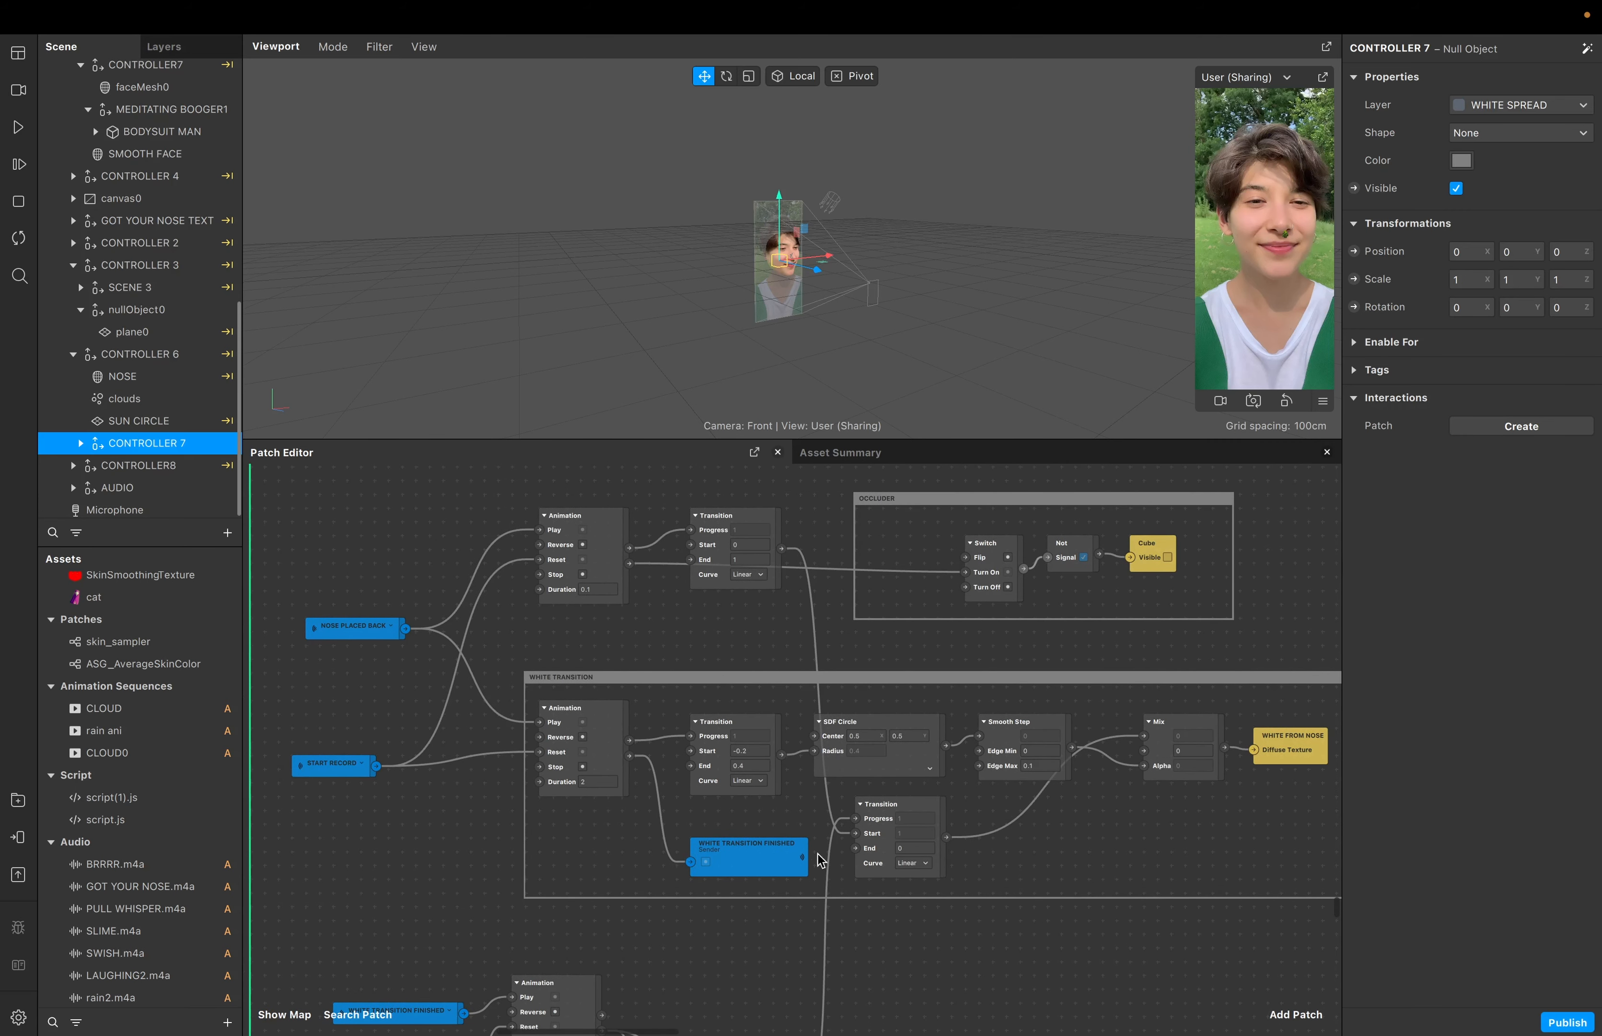
Move the CONTROLLER 6 visibility patch up closer to the SKY visibility patch, and select the SKY patch
scroll(765, 869, right, 15)
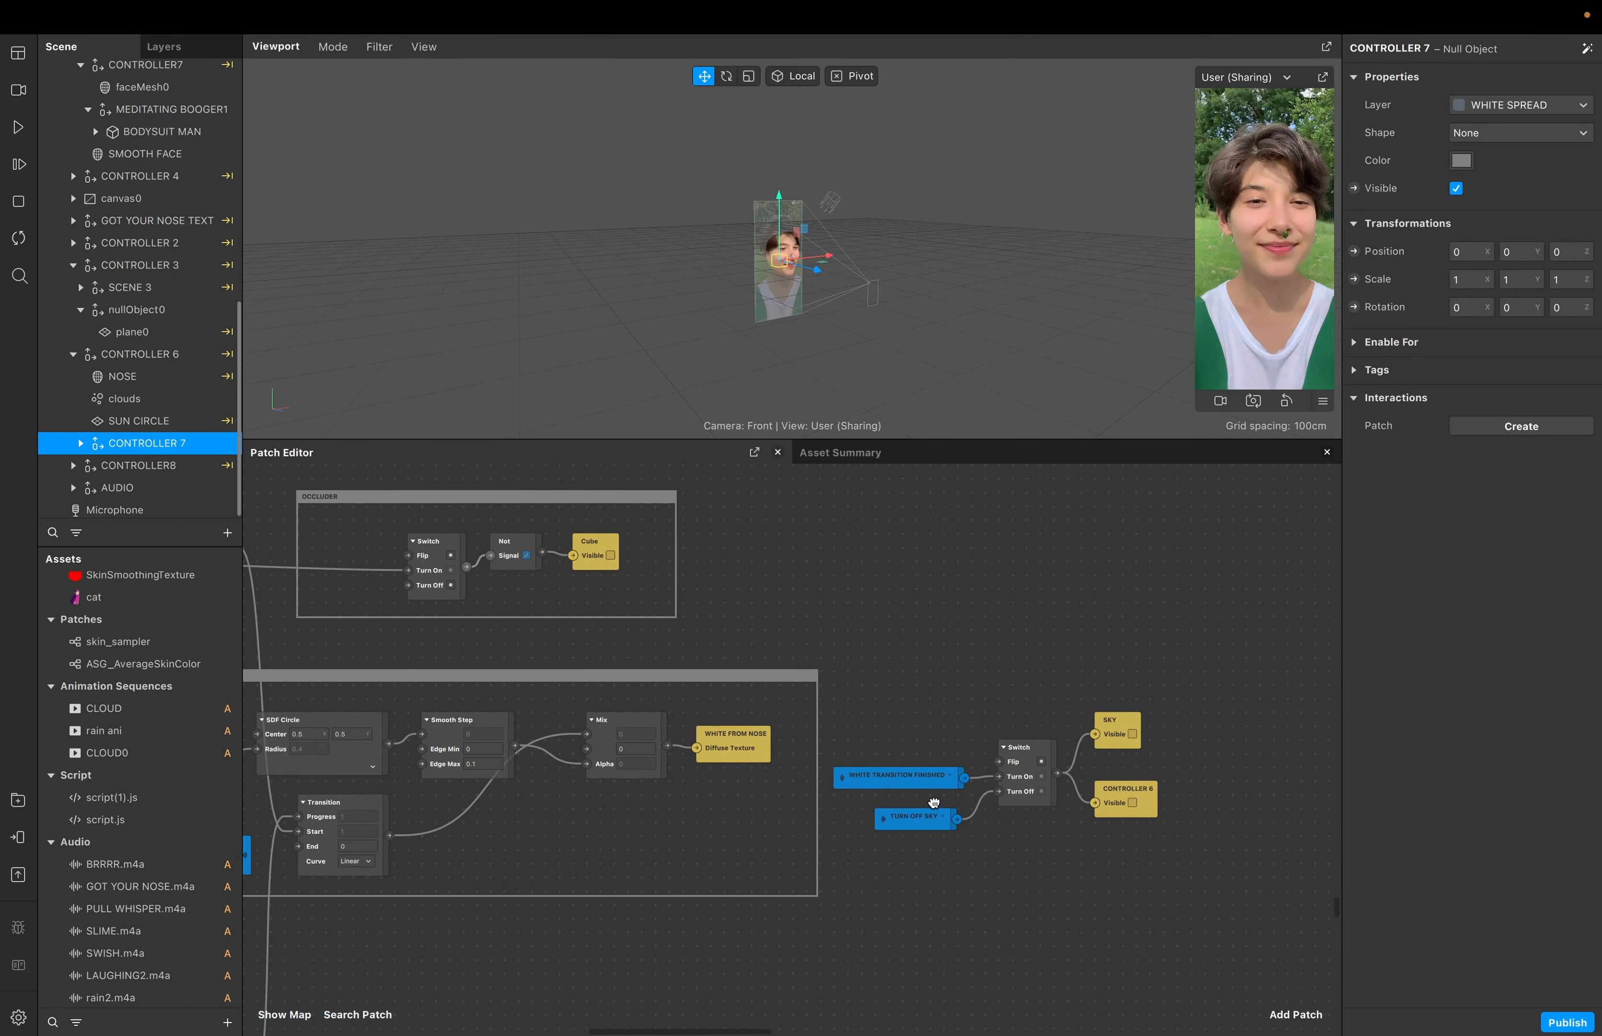
scroll(936, 804, right, 3)
scroll(936, 804, down, 1)
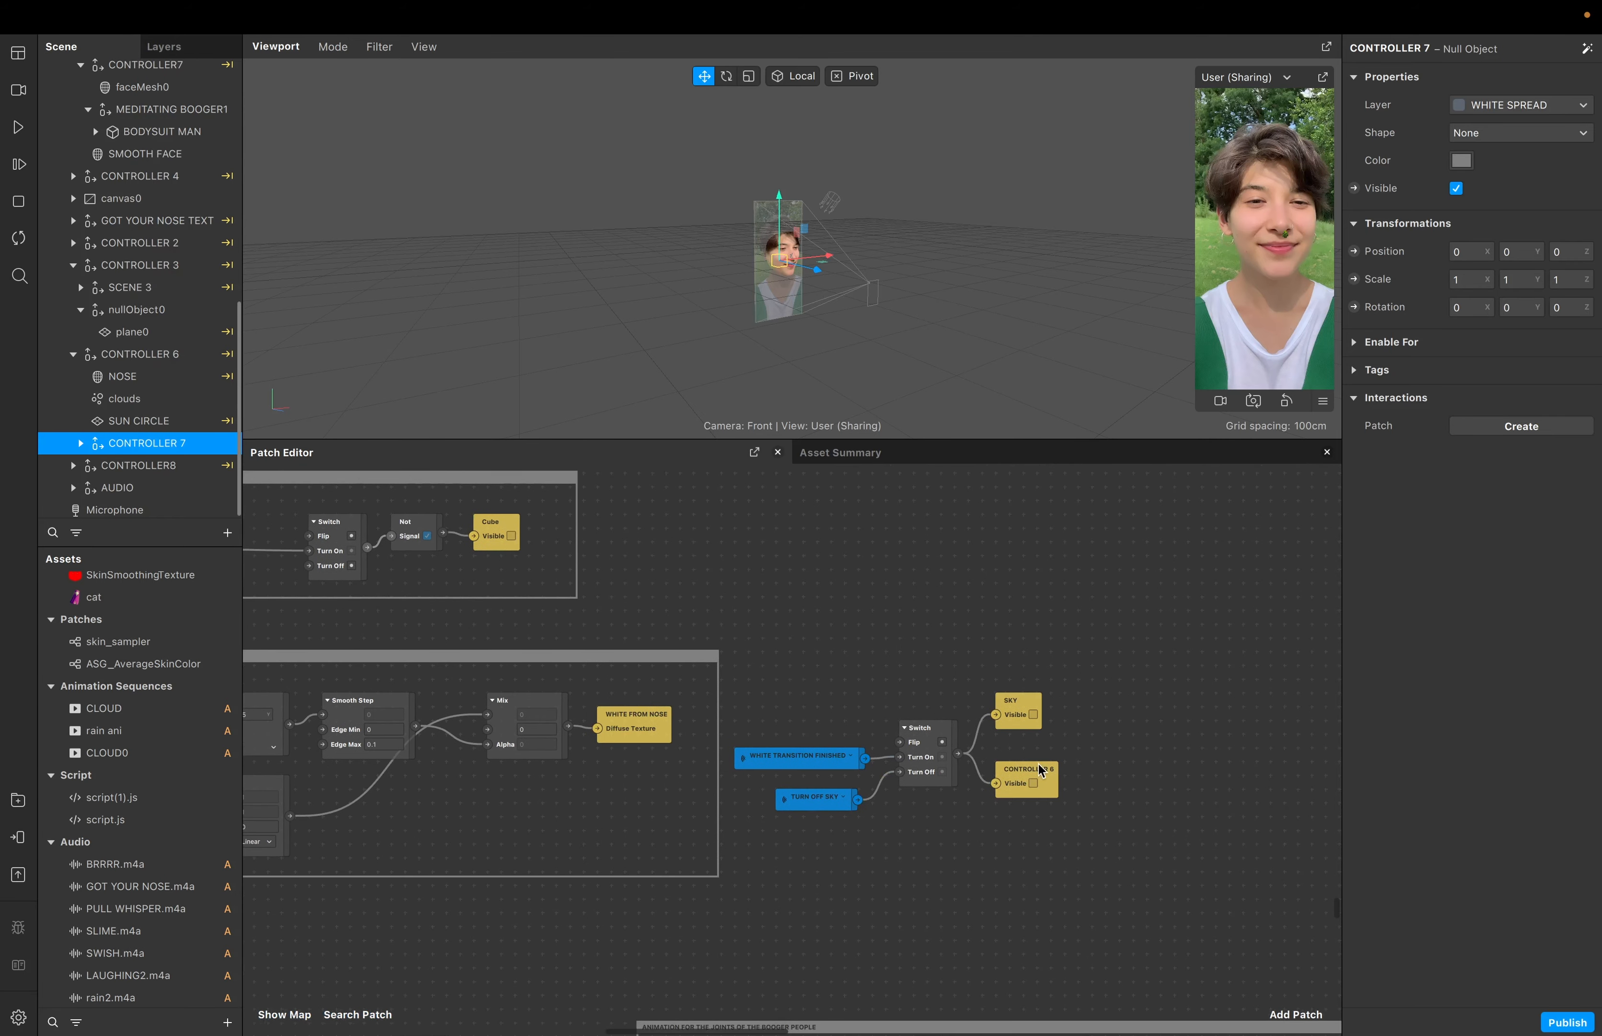
drag(1039, 776, 1041, 759)
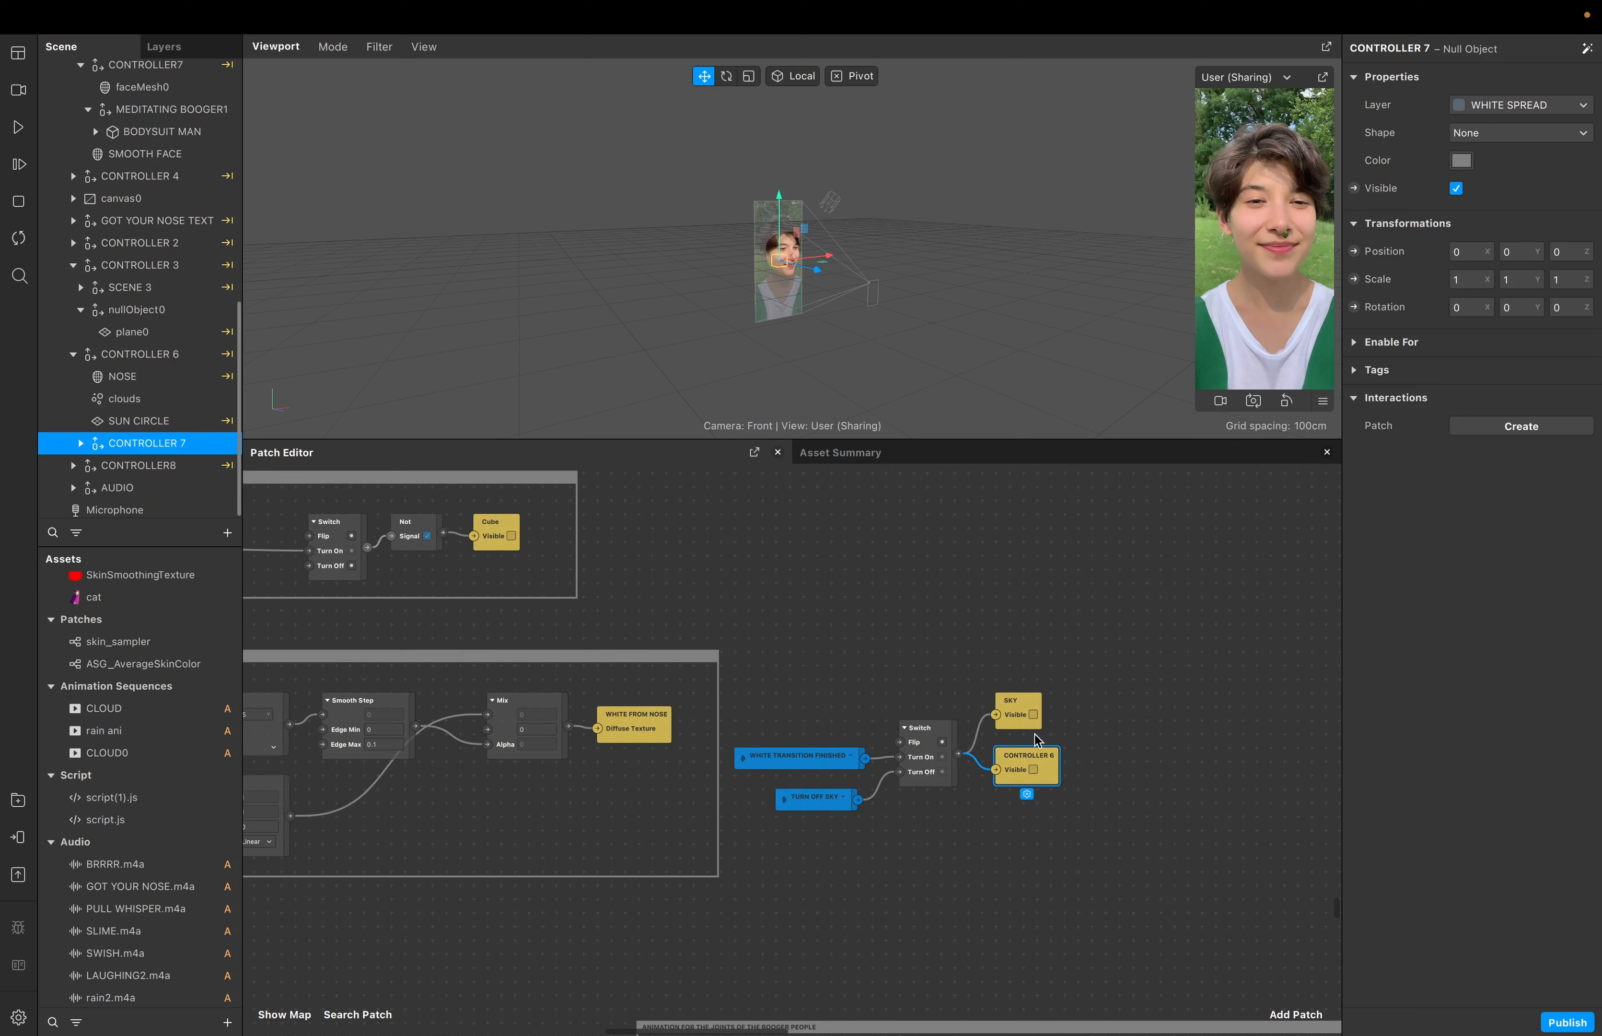
click(1023, 717)
Nudge the Switch patch slightly left in the OCCLUDER group and select the Cube visibility patch
scroll(1025, 718, left, 15)
scroll(1025, 718, up, 3)
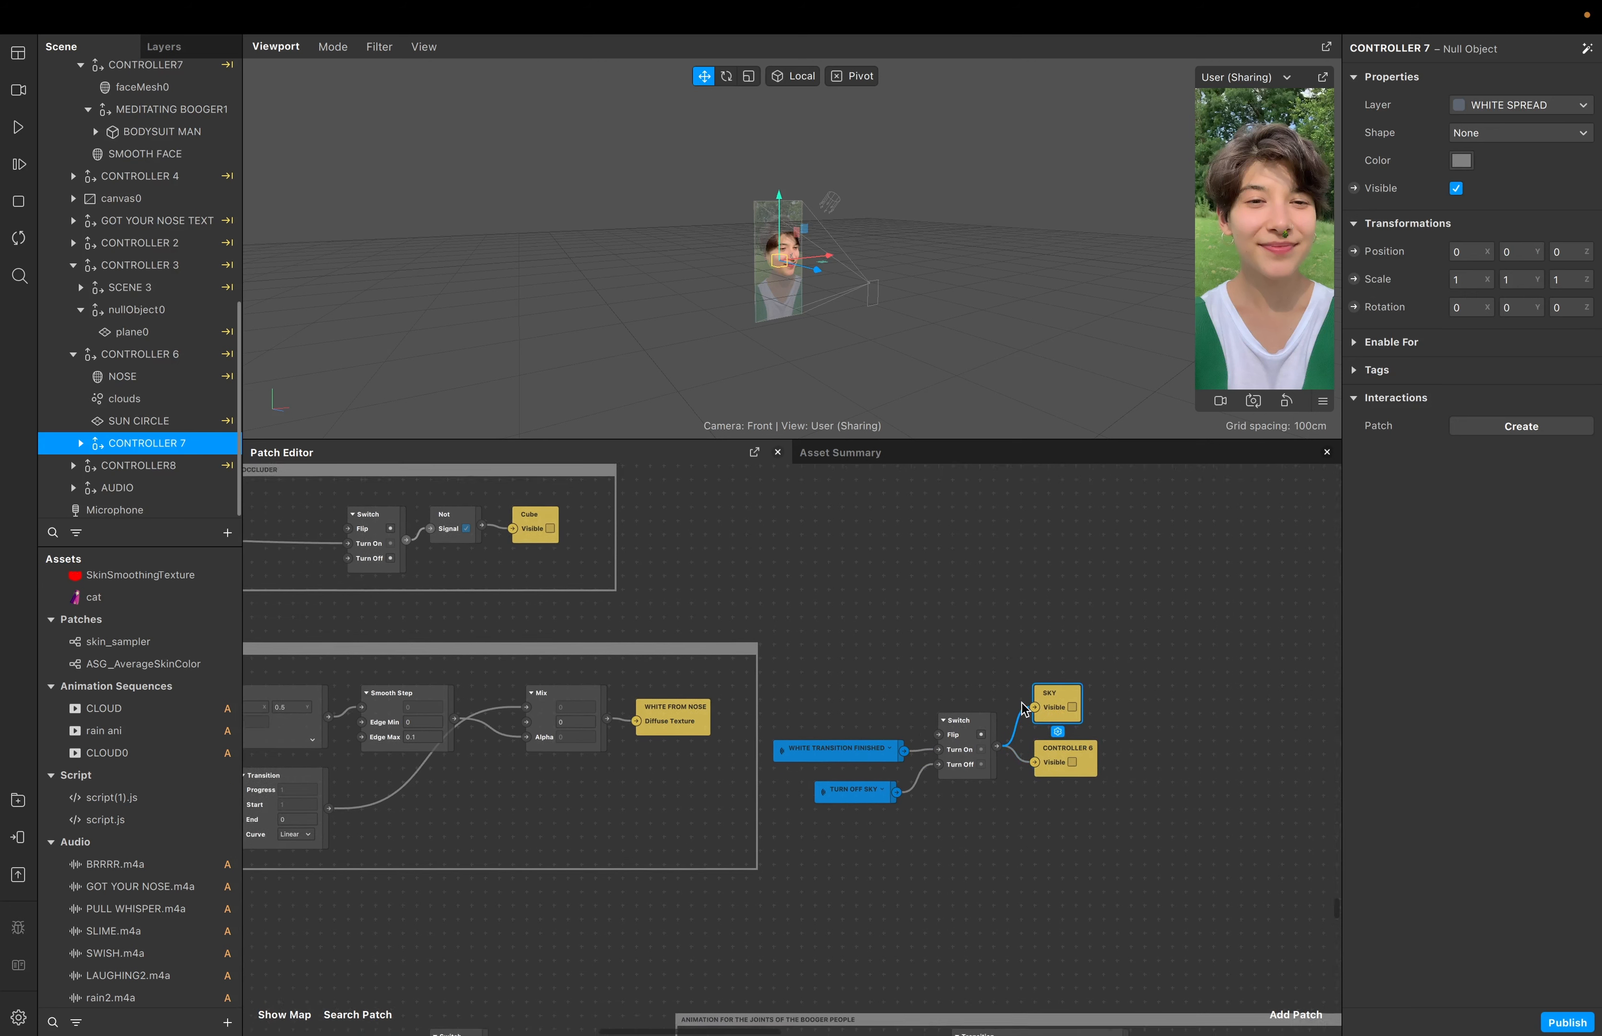
scroll(1023, 719, left, 2)
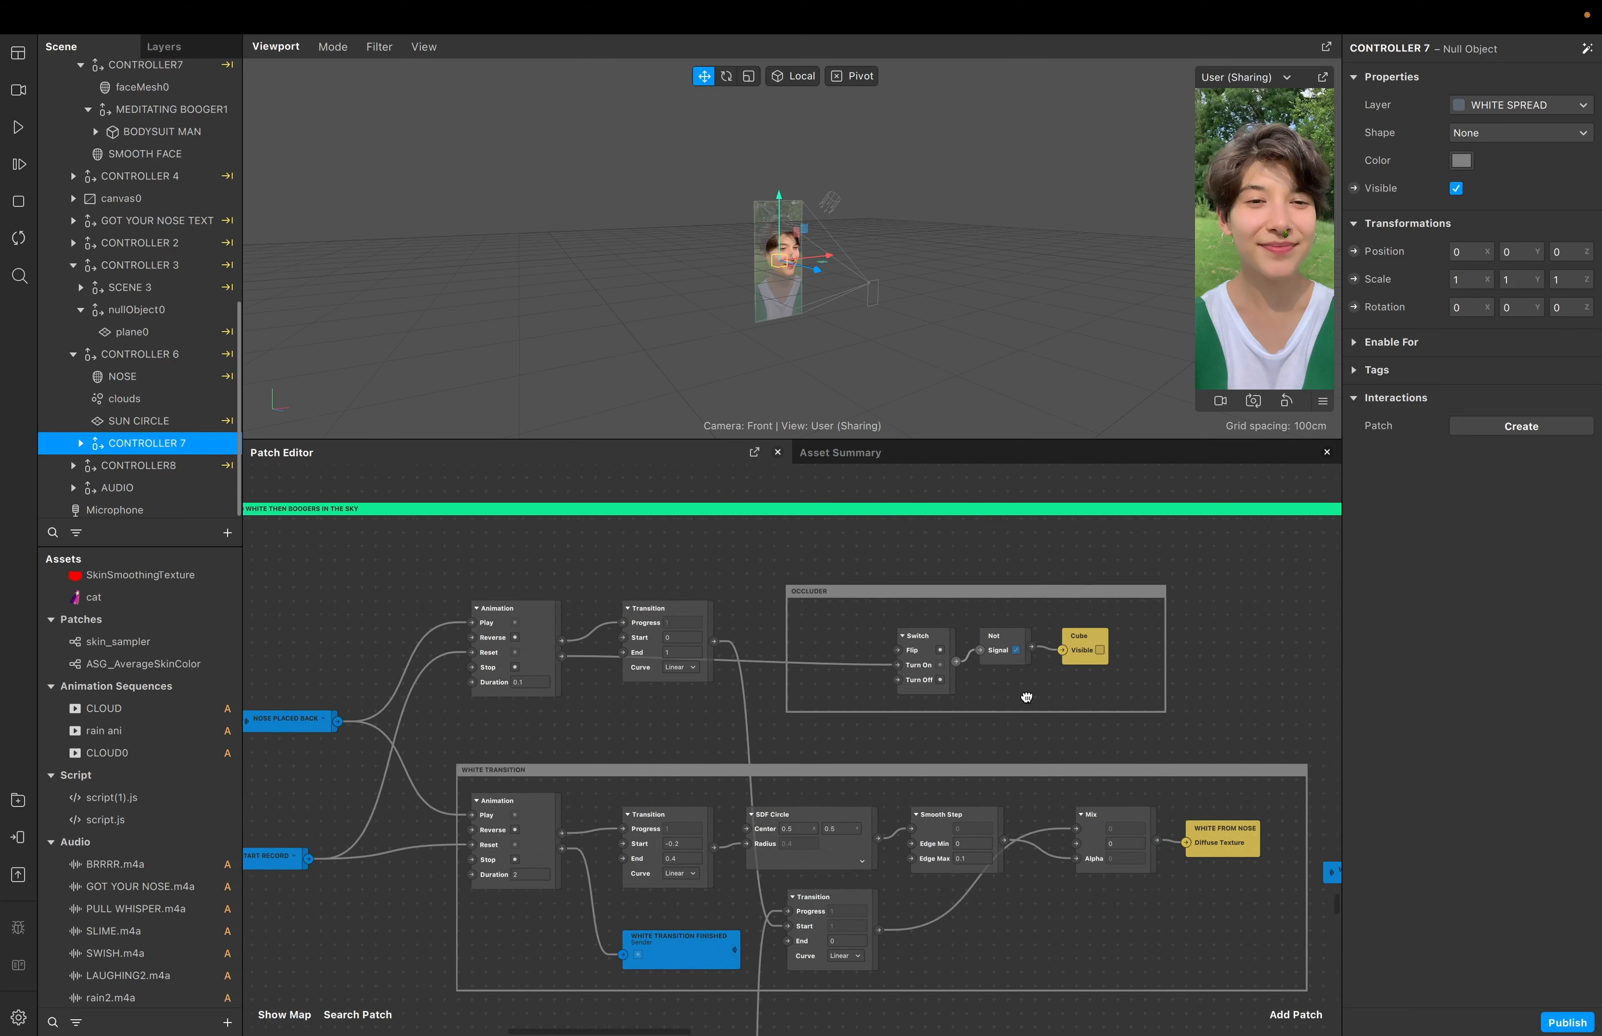
click(1133, 645)
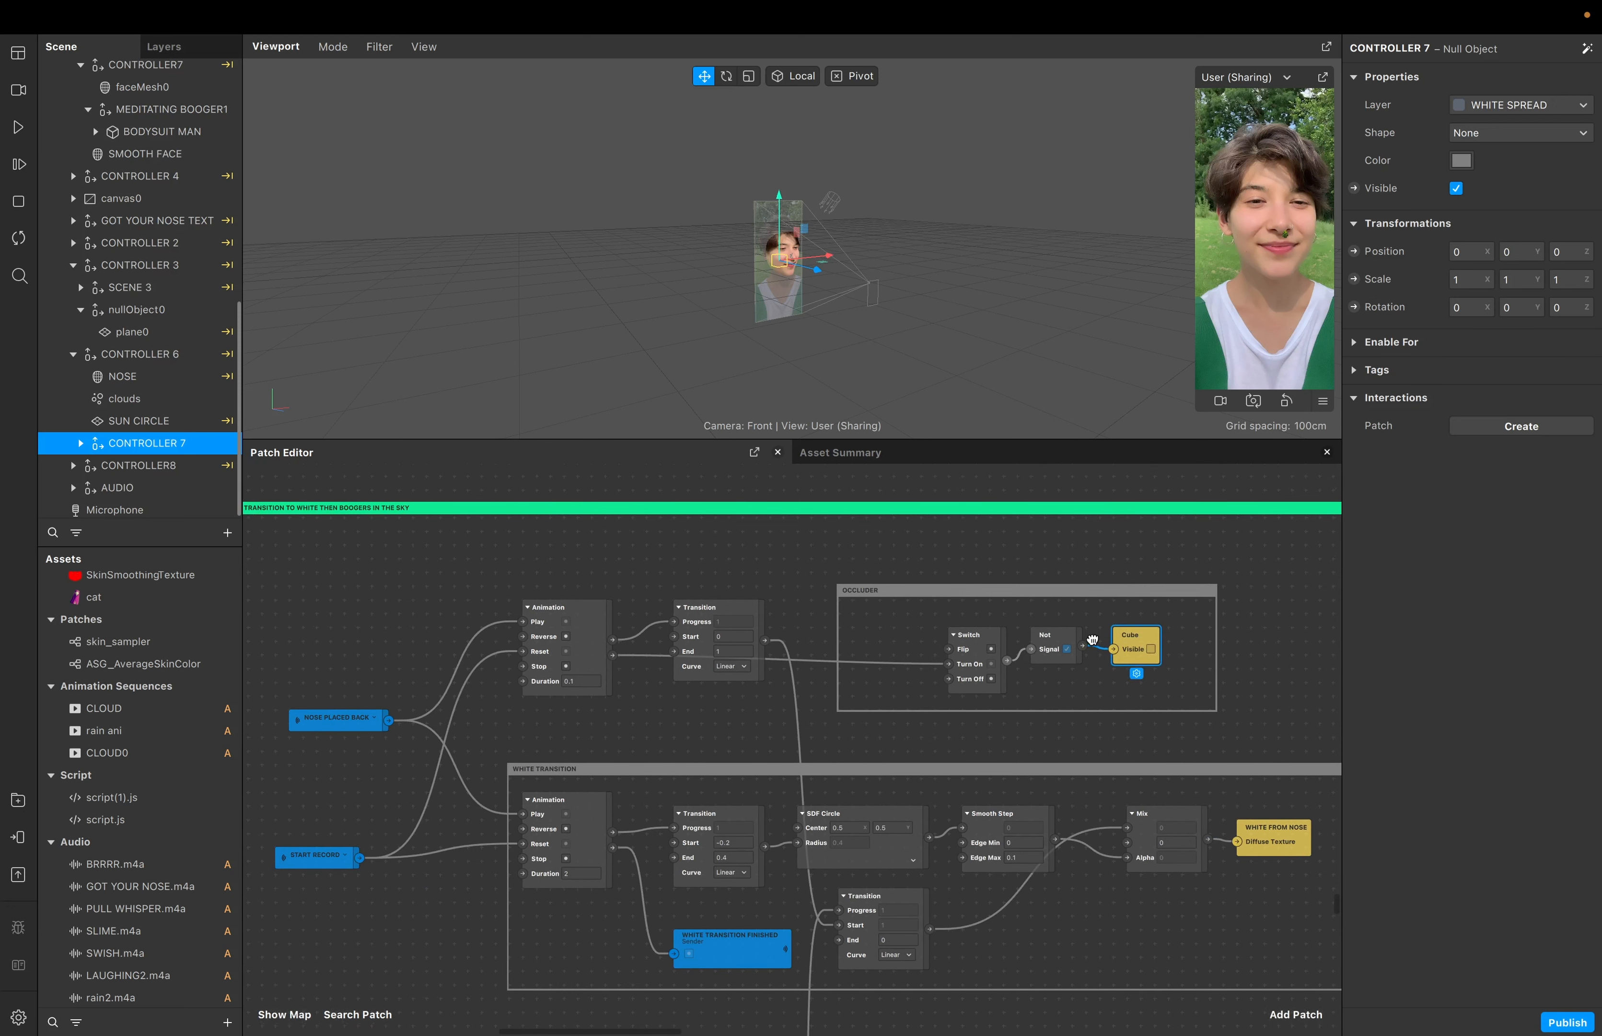
drag(986, 648, 972, 648)
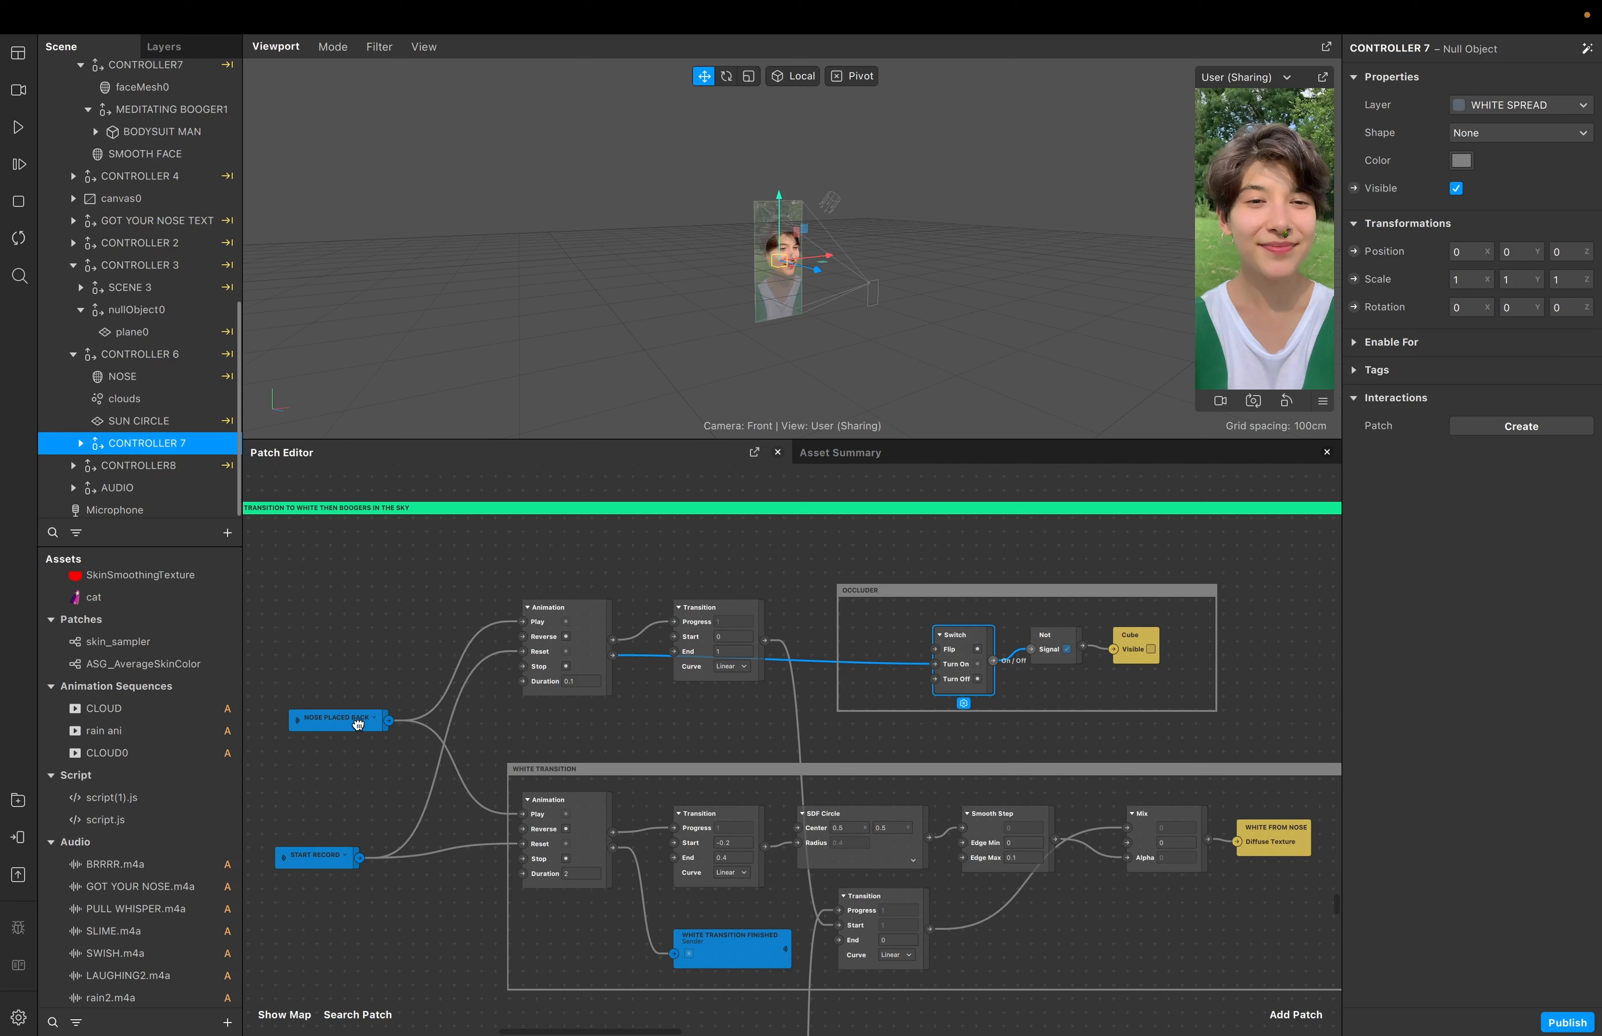
click(1136, 653)
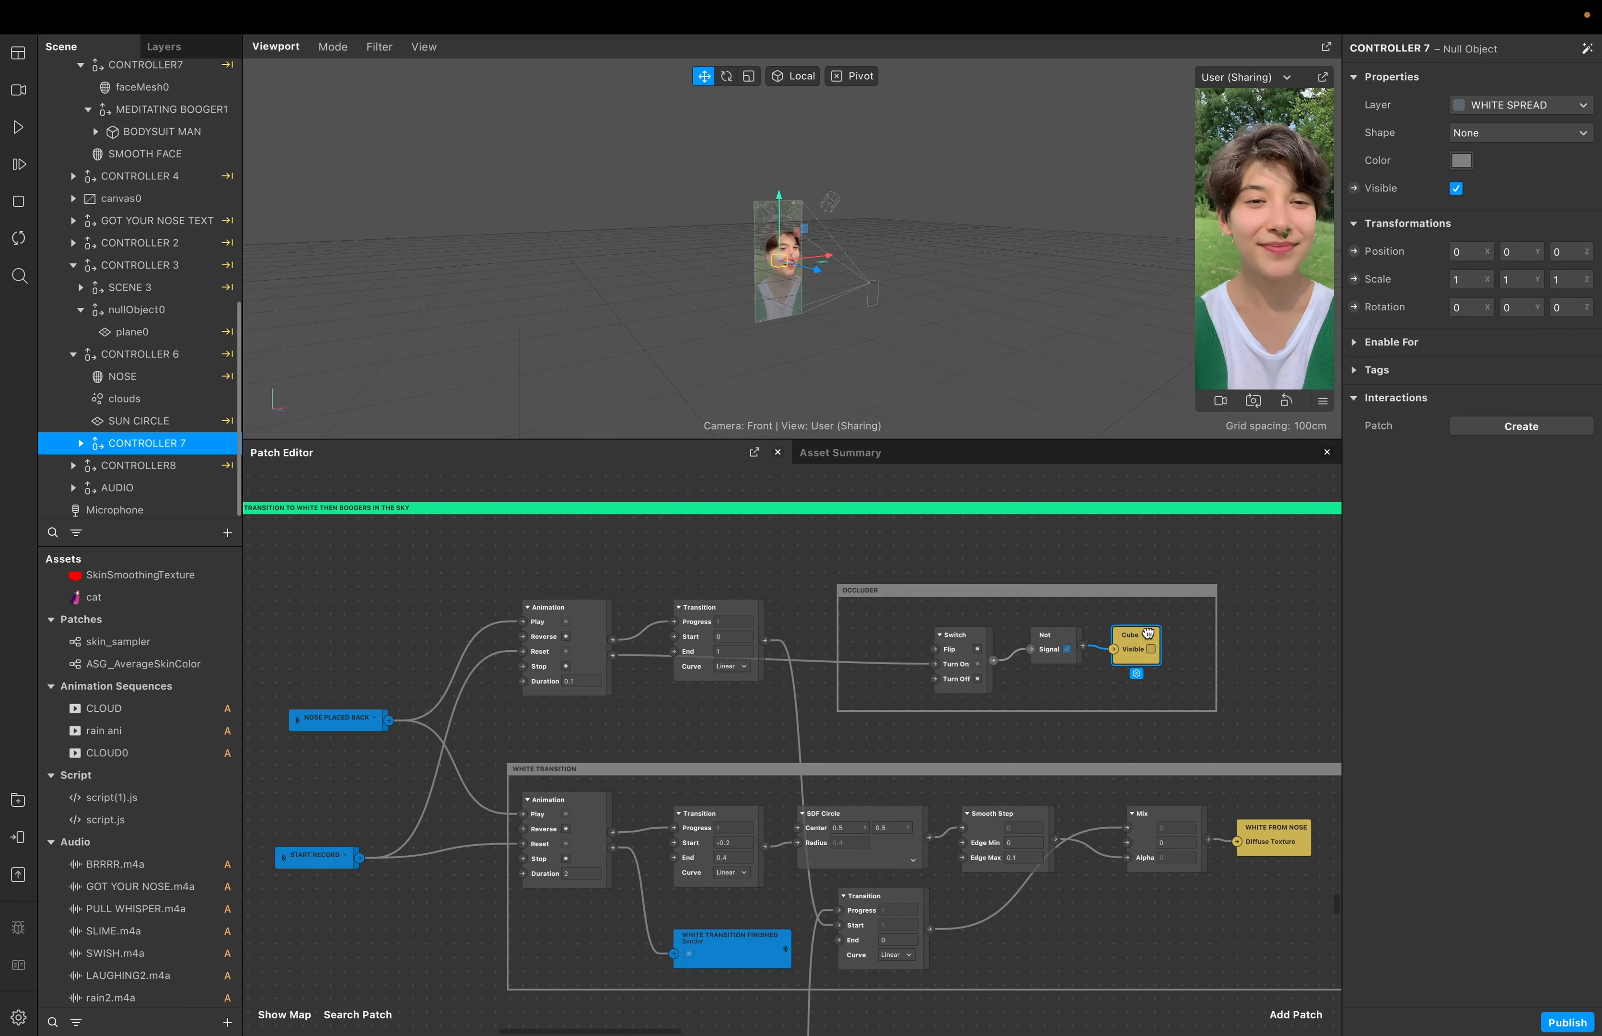
Examine the Animation patches started by WHITE TRANSITION FINISHED and the FINISHED PULLING visibility Switch below the WHITE TRANSITION group
scroll(1139, 633, down, 5)
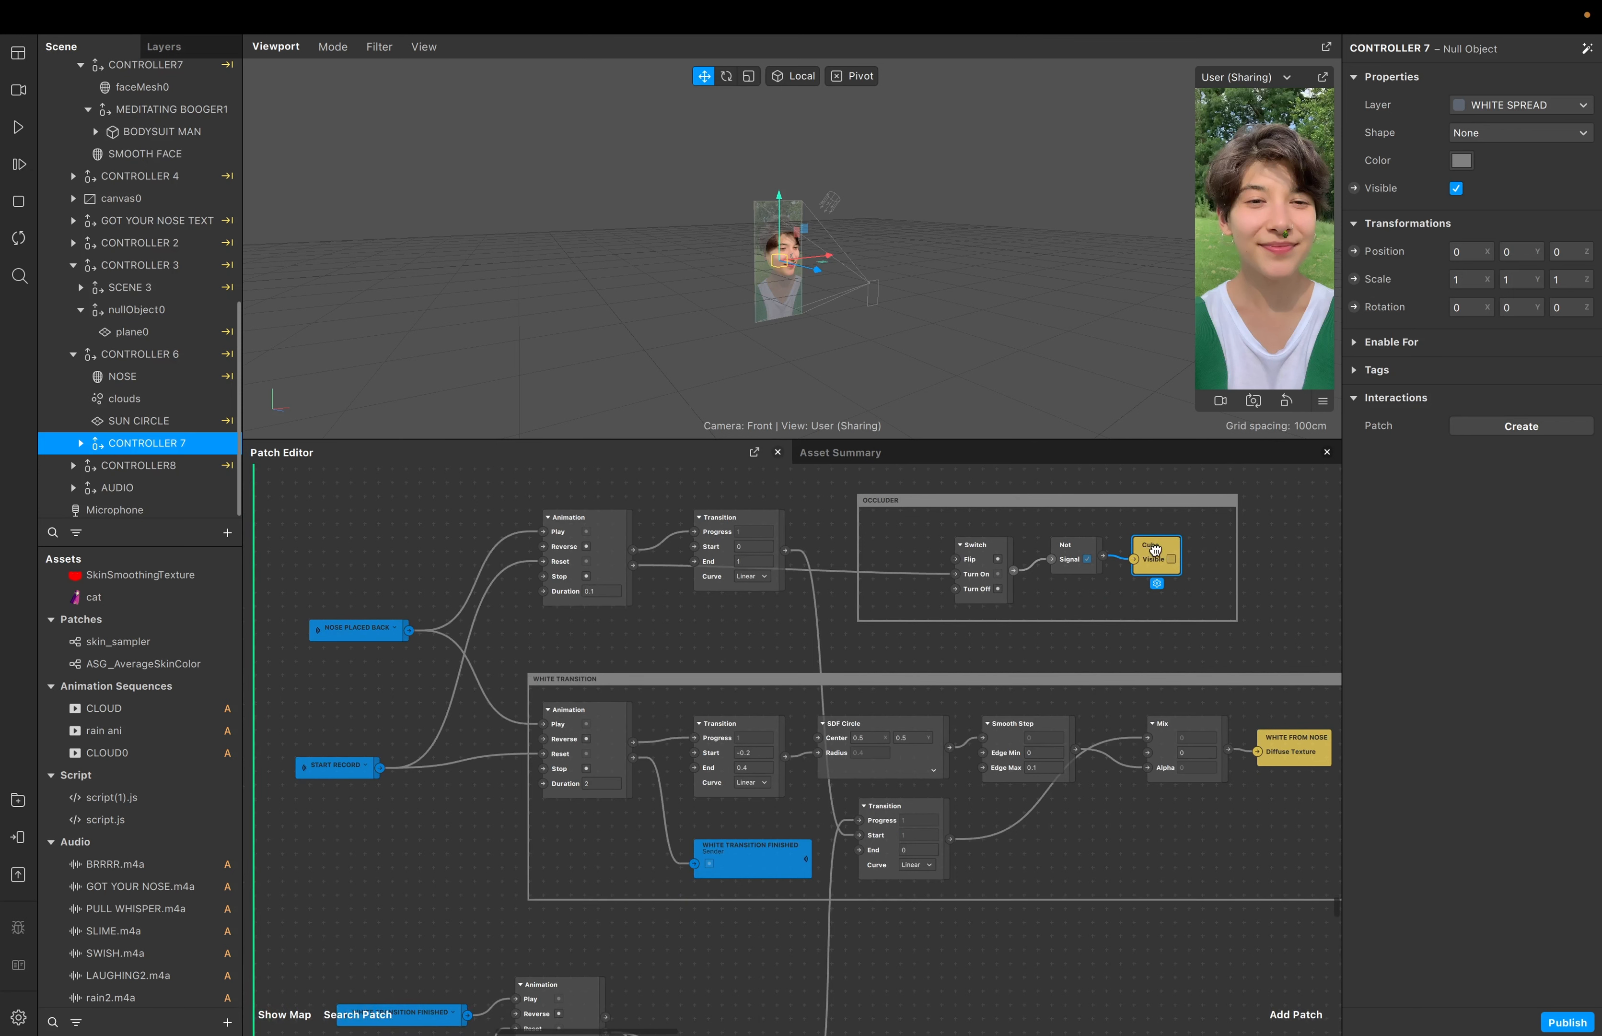
scroll(1155, 549, down, 15)
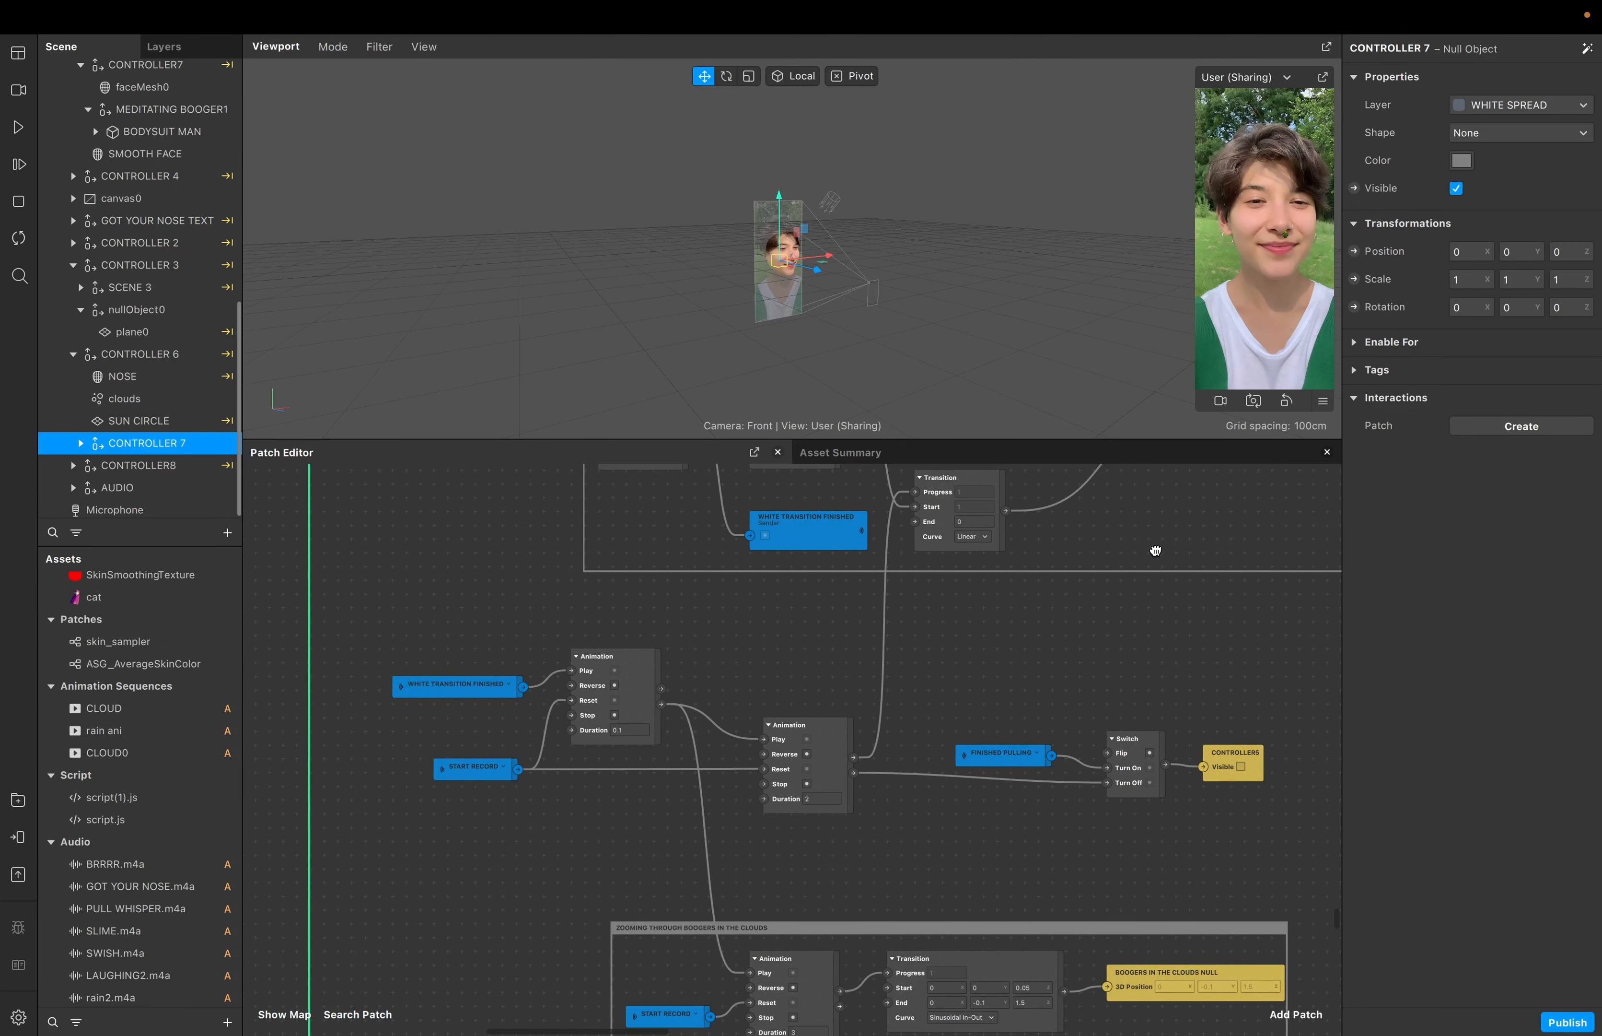
scroll(1155, 550, down, 2)
scroll(1077, 576, right, 5)
scroll(1076, 576, down, 2)
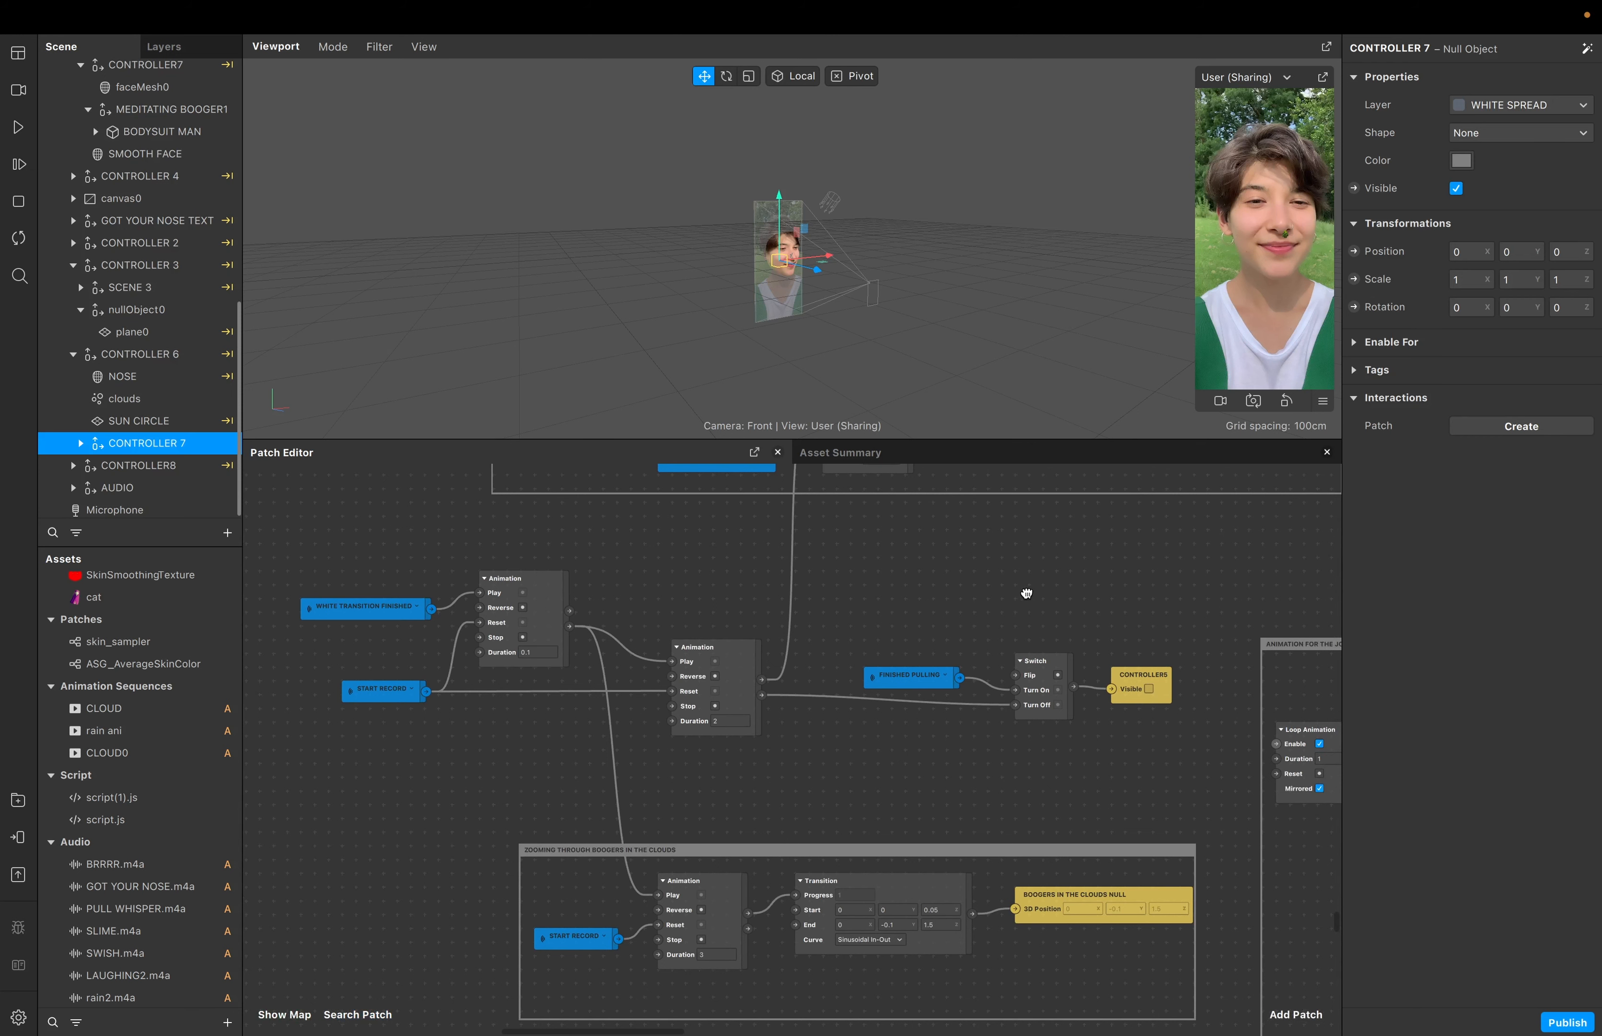
scroll(1027, 593, down, 2)
scroll(1027, 593, right, 1)
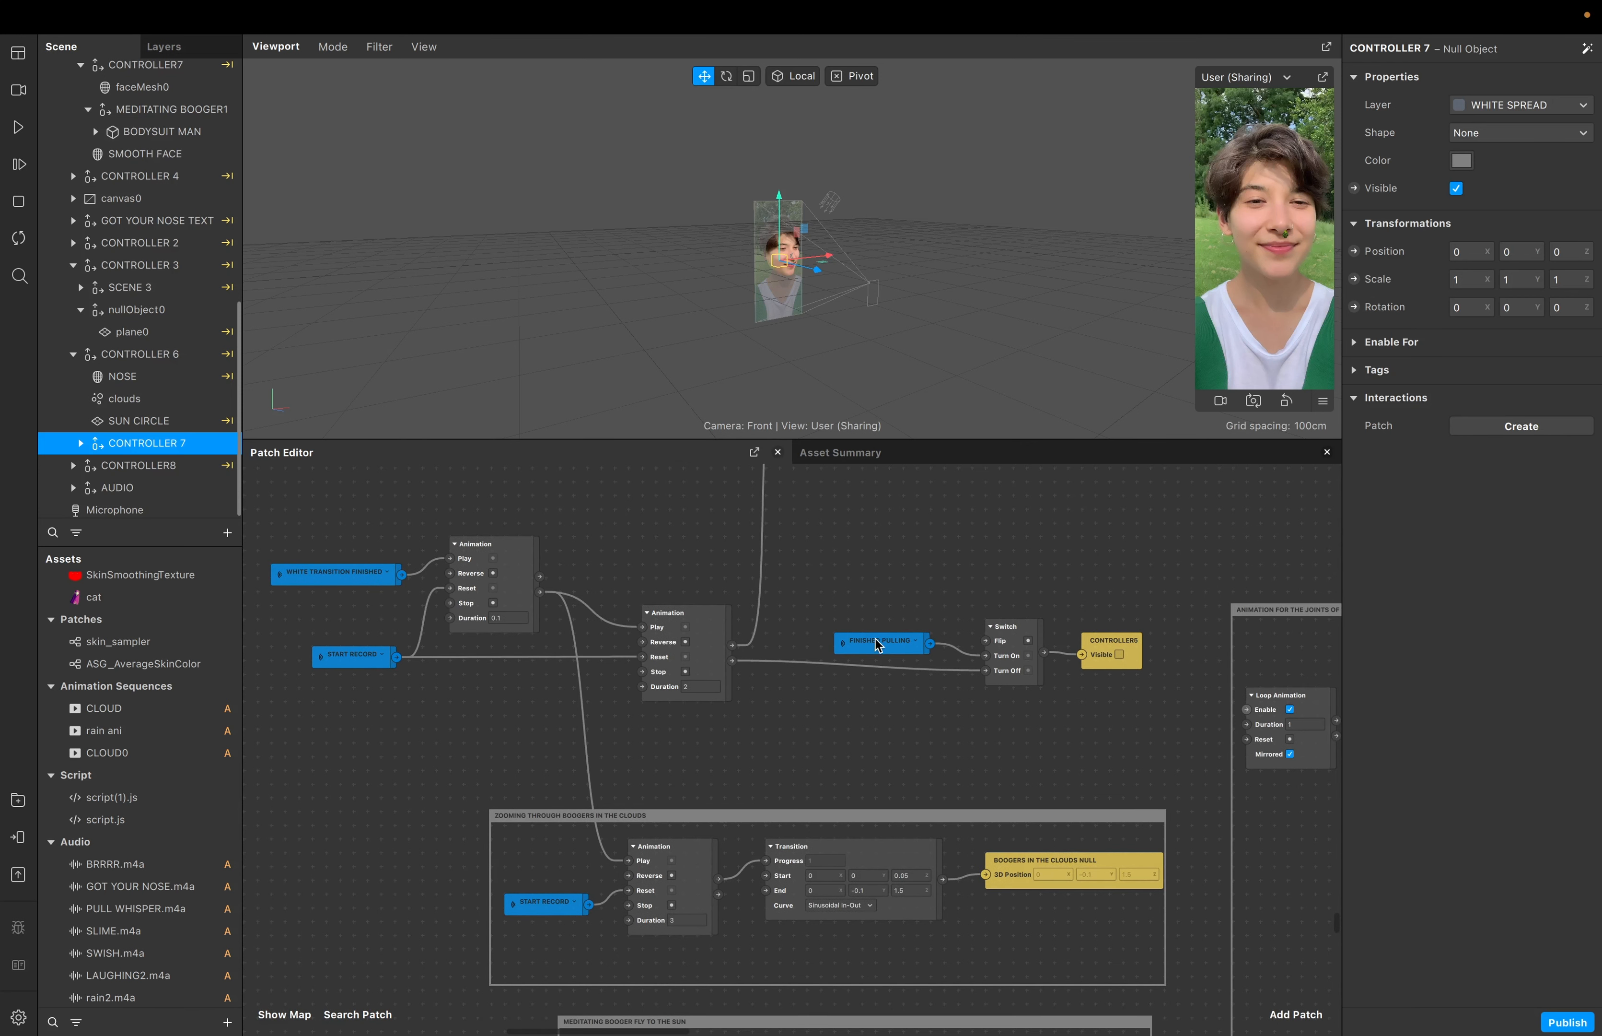
scroll(877, 643, left, 3)
scroll(876, 643, down, 2)
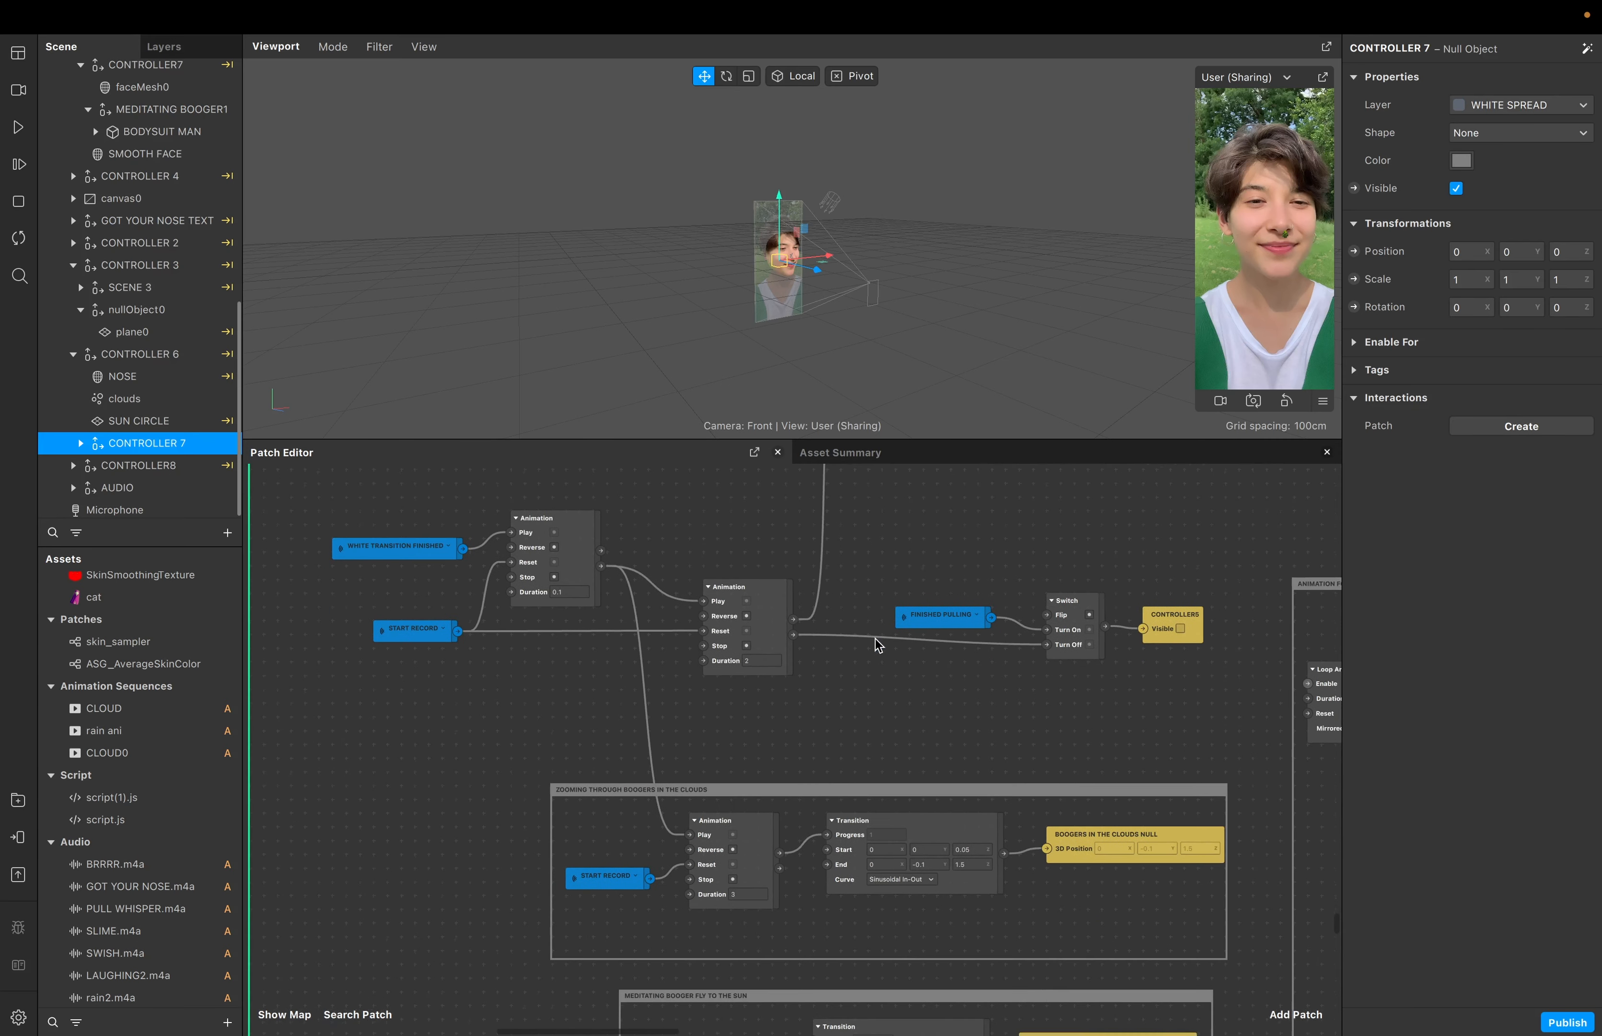
scroll(877, 643, right, 8)
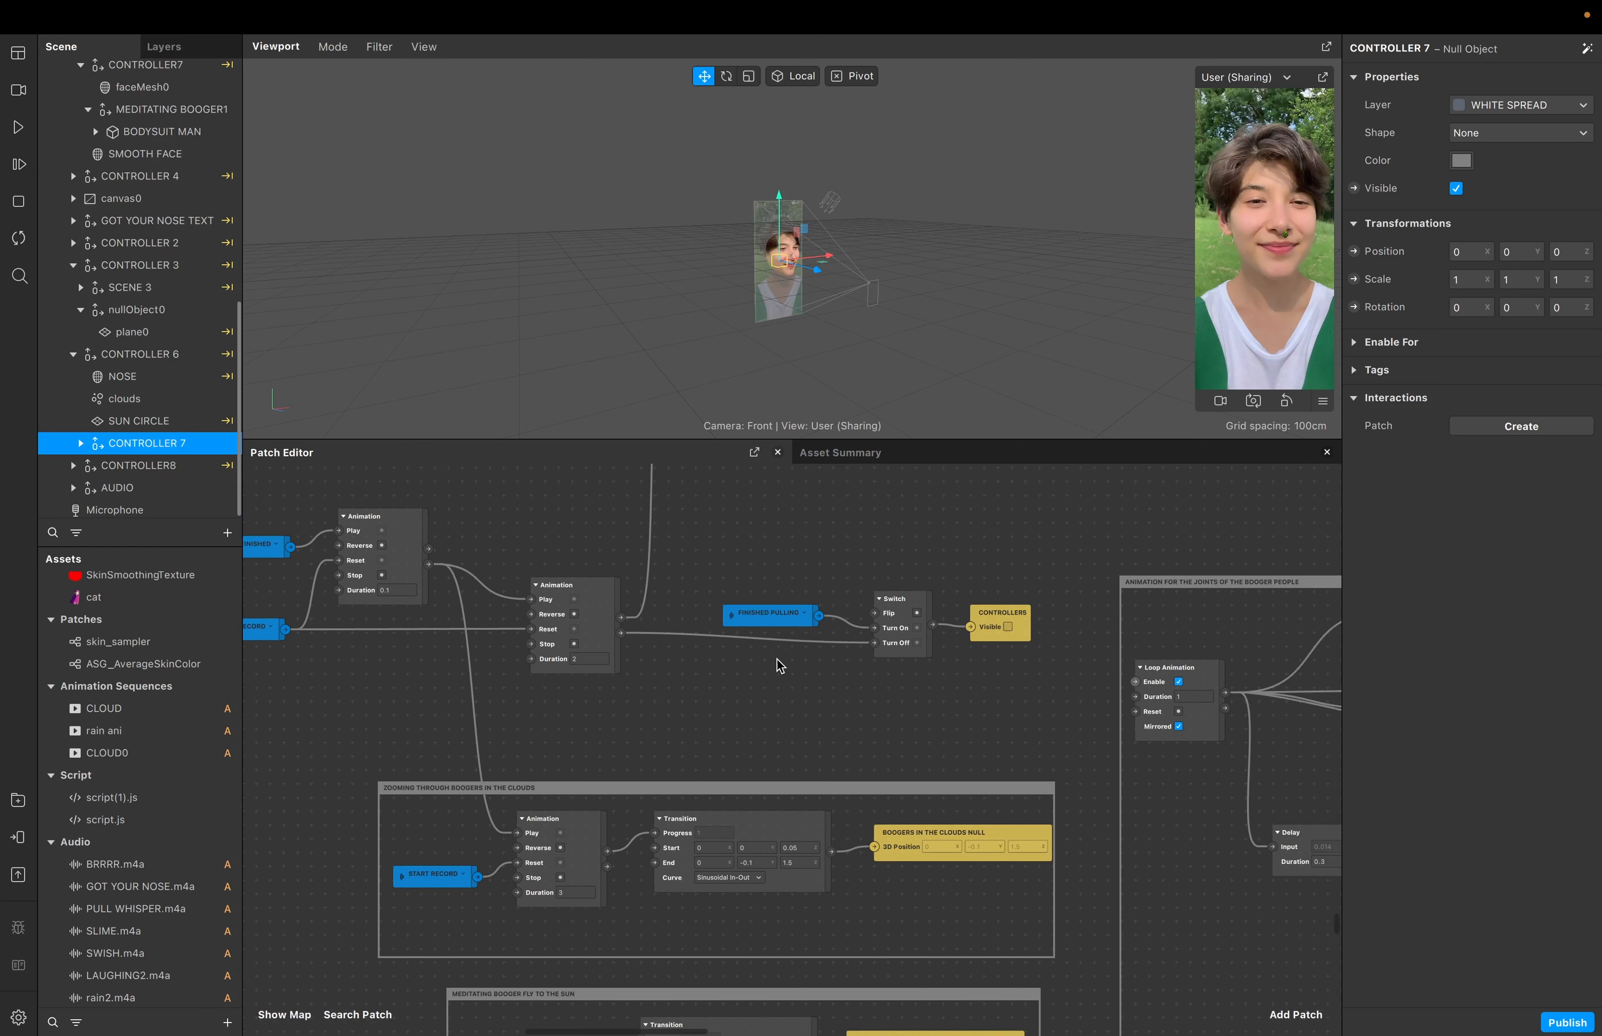
scroll(1004, 627, left, 6)
scroll(1004, 628, down, 4)
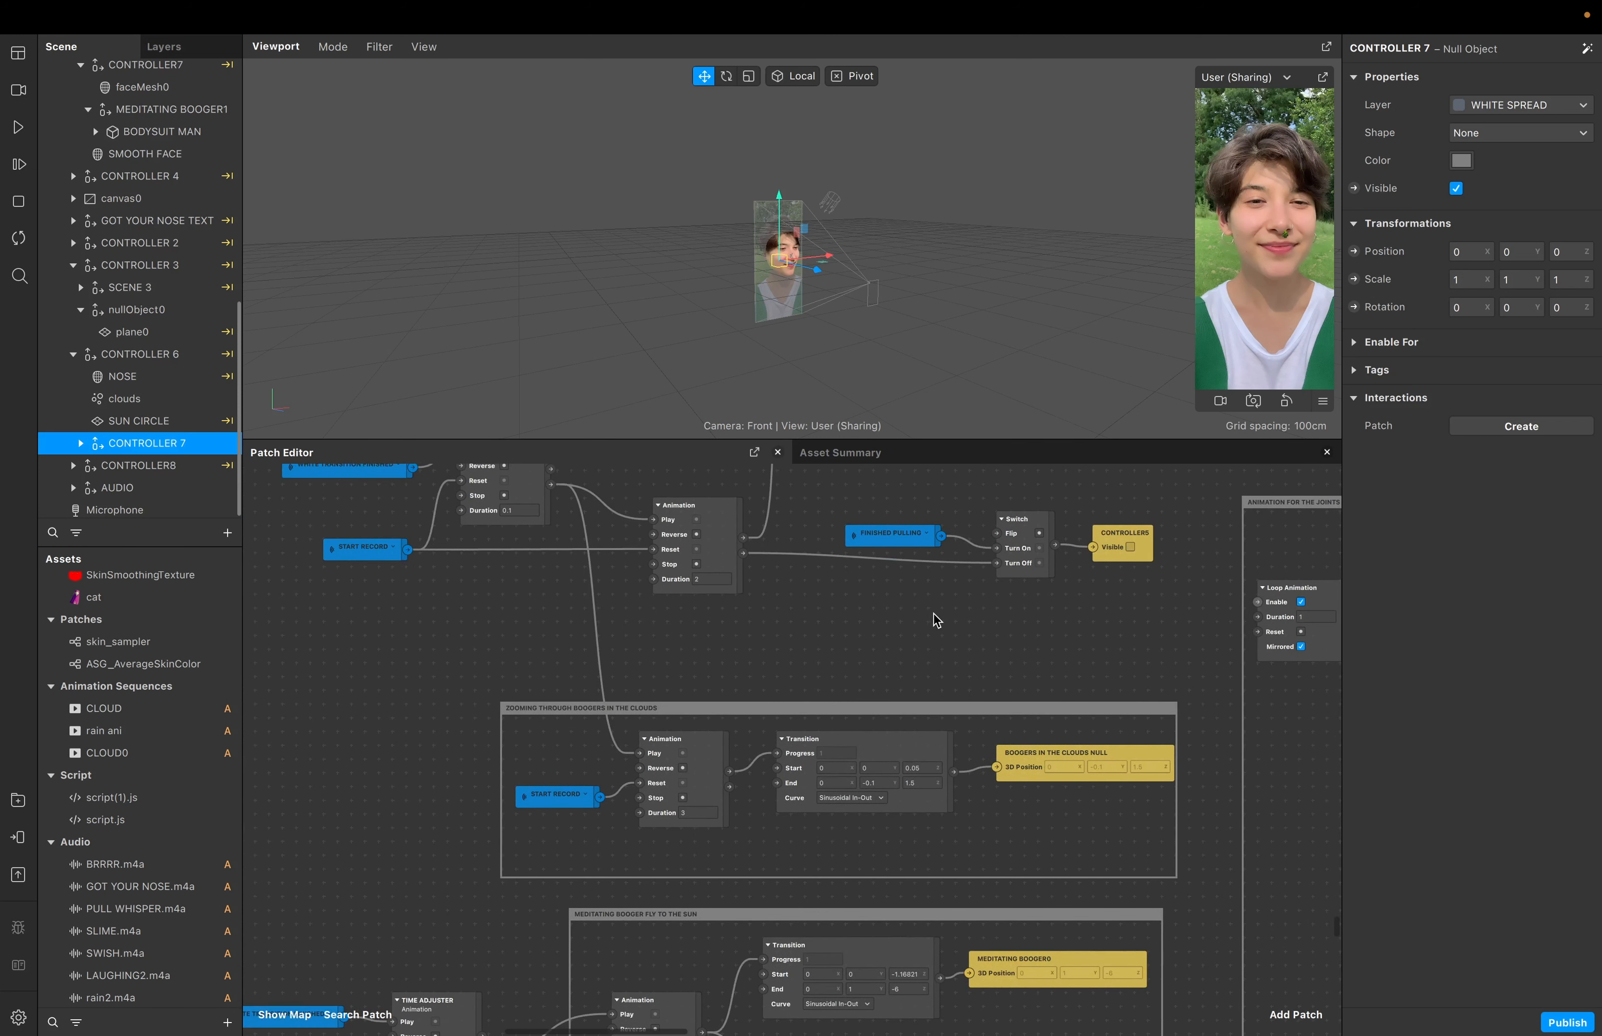
Shift the Transition patch slightly left and the BOOGERS IN THE CLOUDS NULL patch left and down in the ZOOMING THROUGH BOOGERS IN THE CLOUDS group
scroll(936, 616, down, 6)
scroll(936, 617, right, 2)
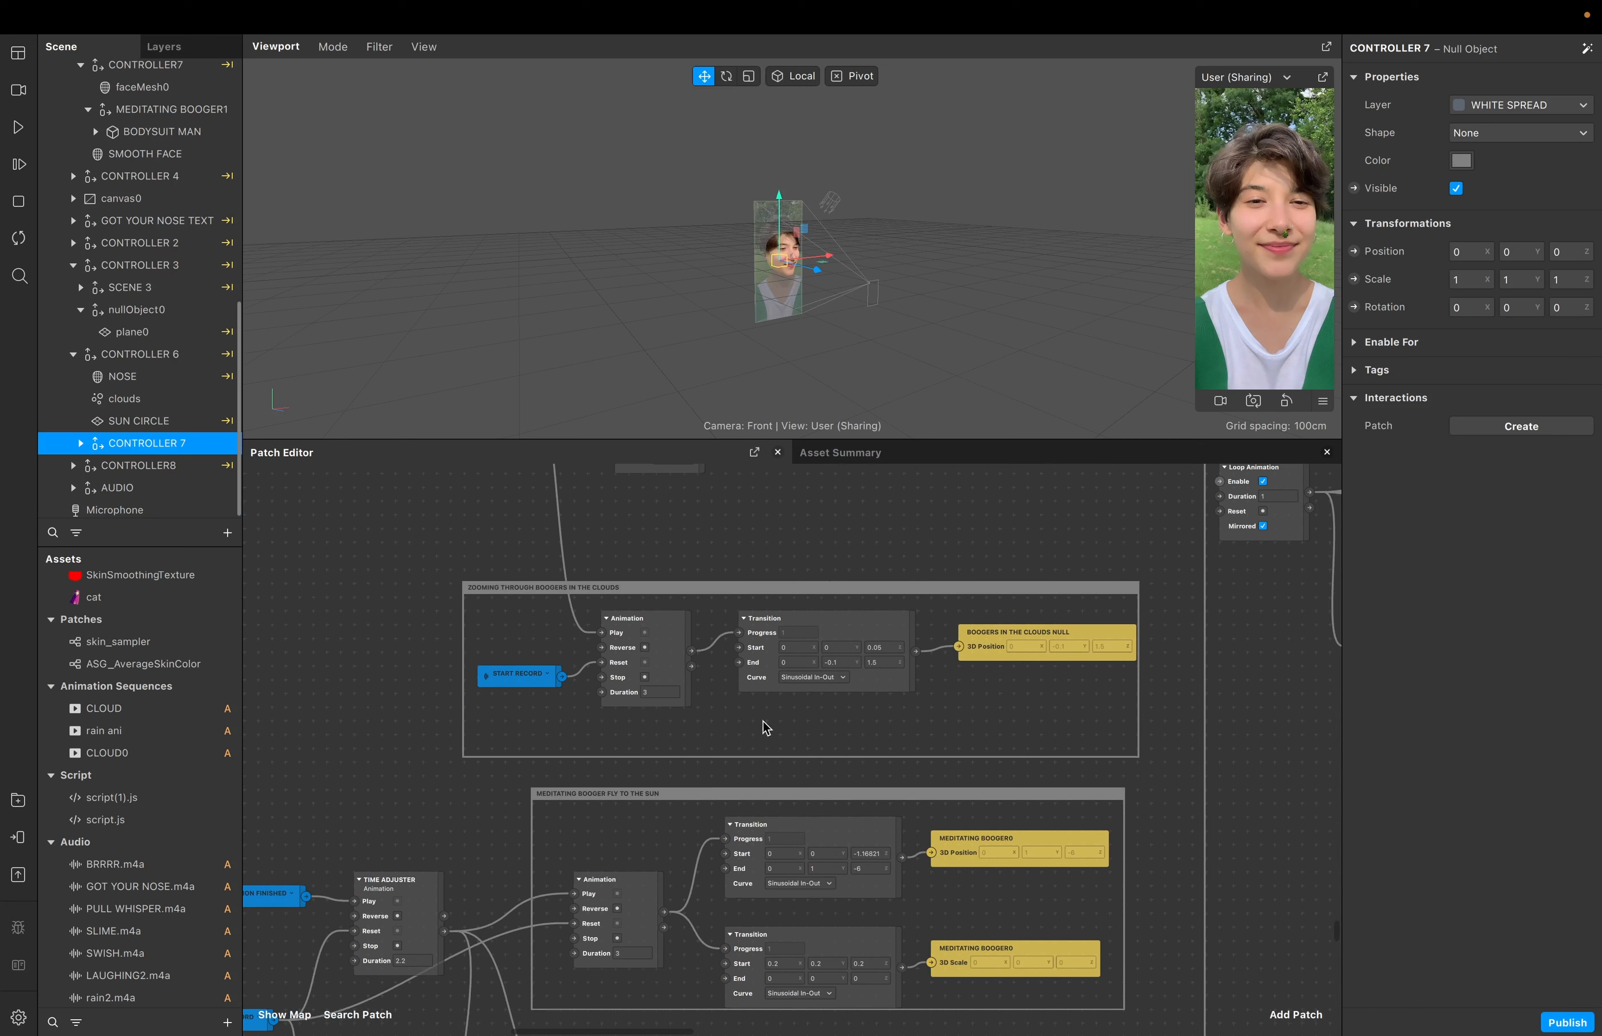
drag(1043, 639, 1016, 638)
click(848, 627)
drag(847, 626, 840, 629)
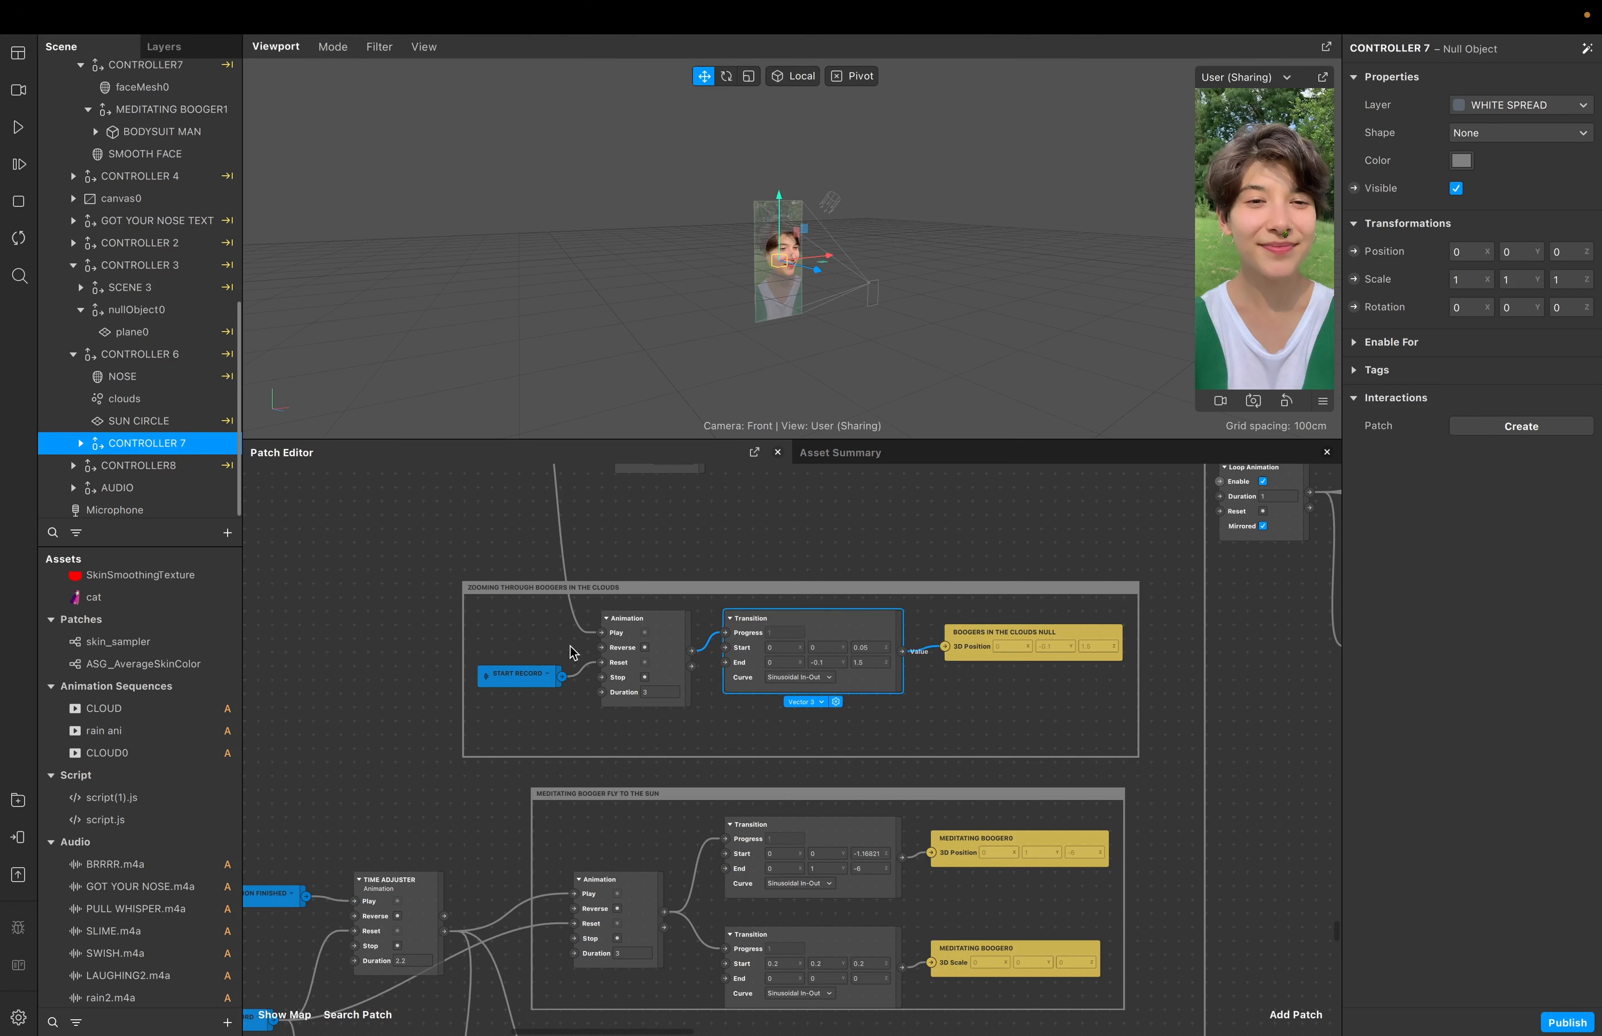
drag(1053, 638, 1052, 651)
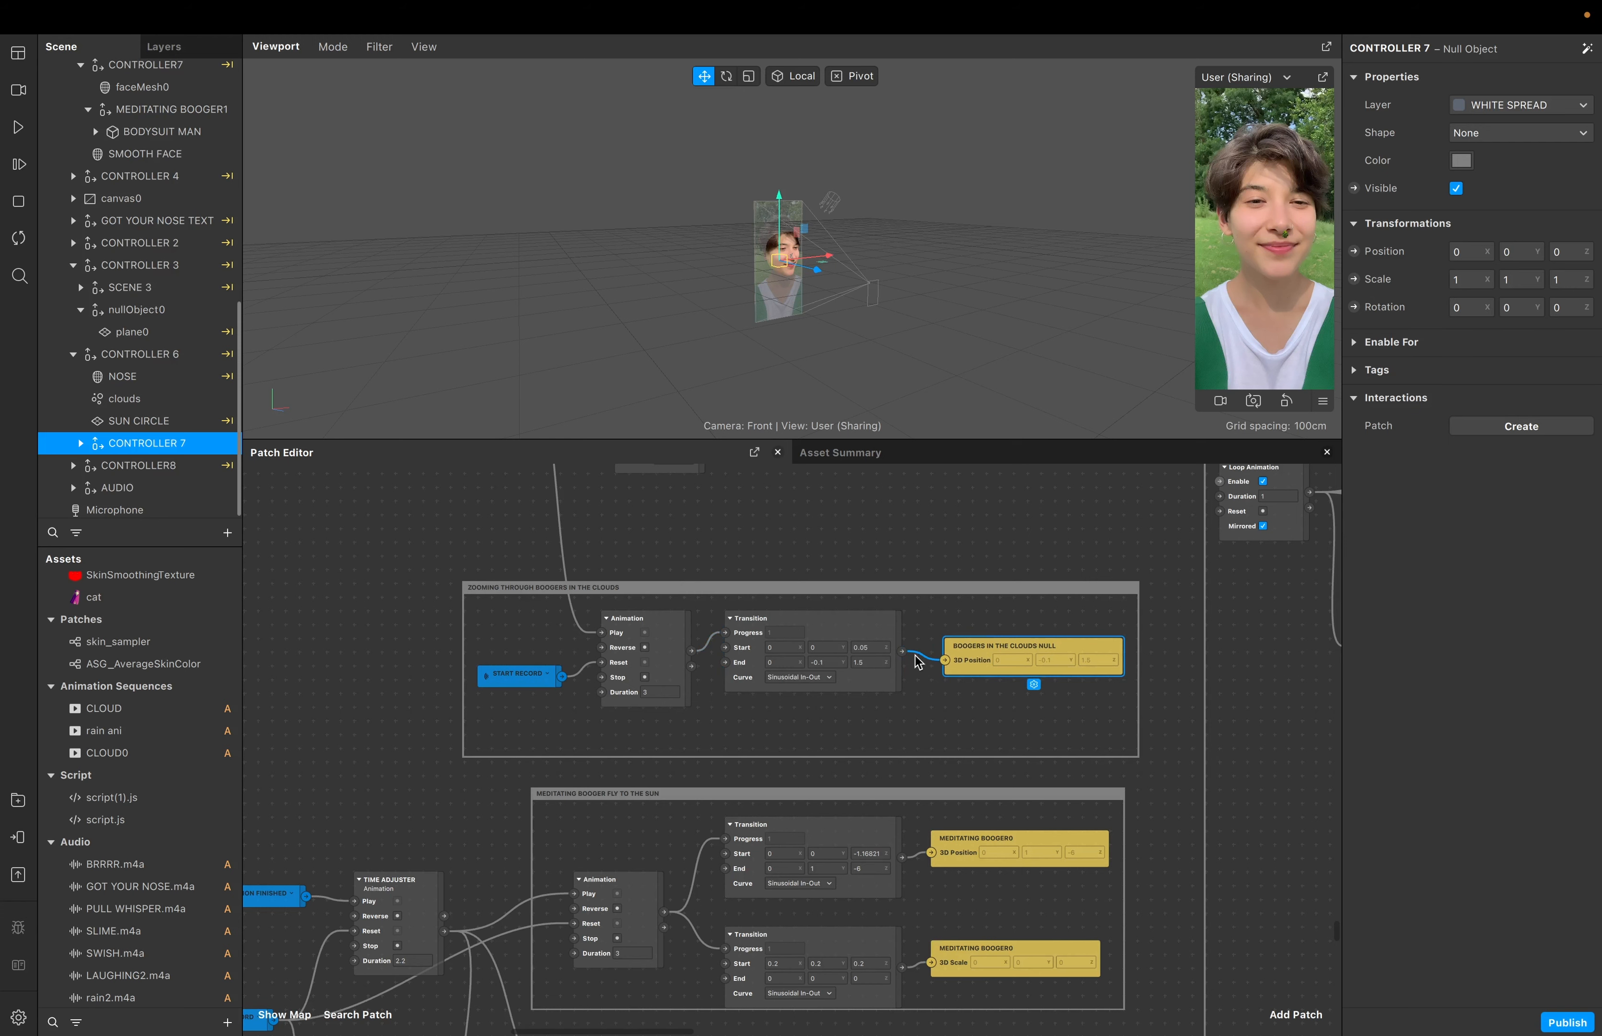
Examine the Loop Animation, booger man position, neck and bodysuit patches in the ANIMATION FOR THE JOINTS OF THE BOOGER PEOPLE group
scroll(808, 663, right, 15)
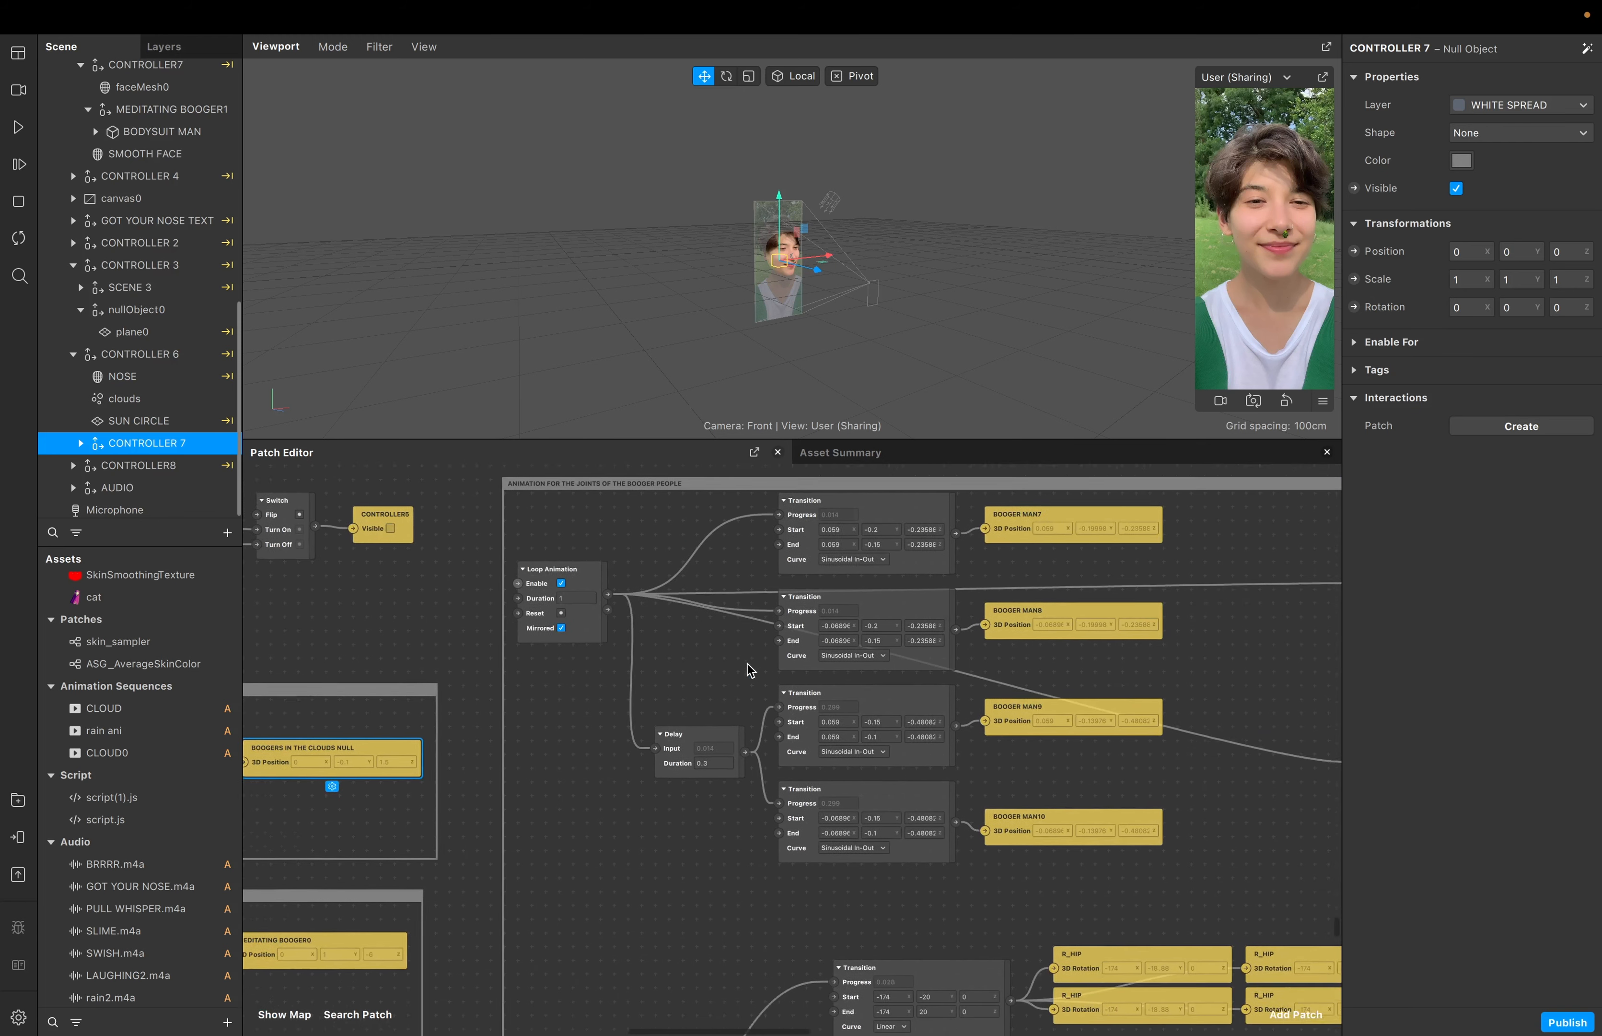
scroll(747, 663, right, 8)
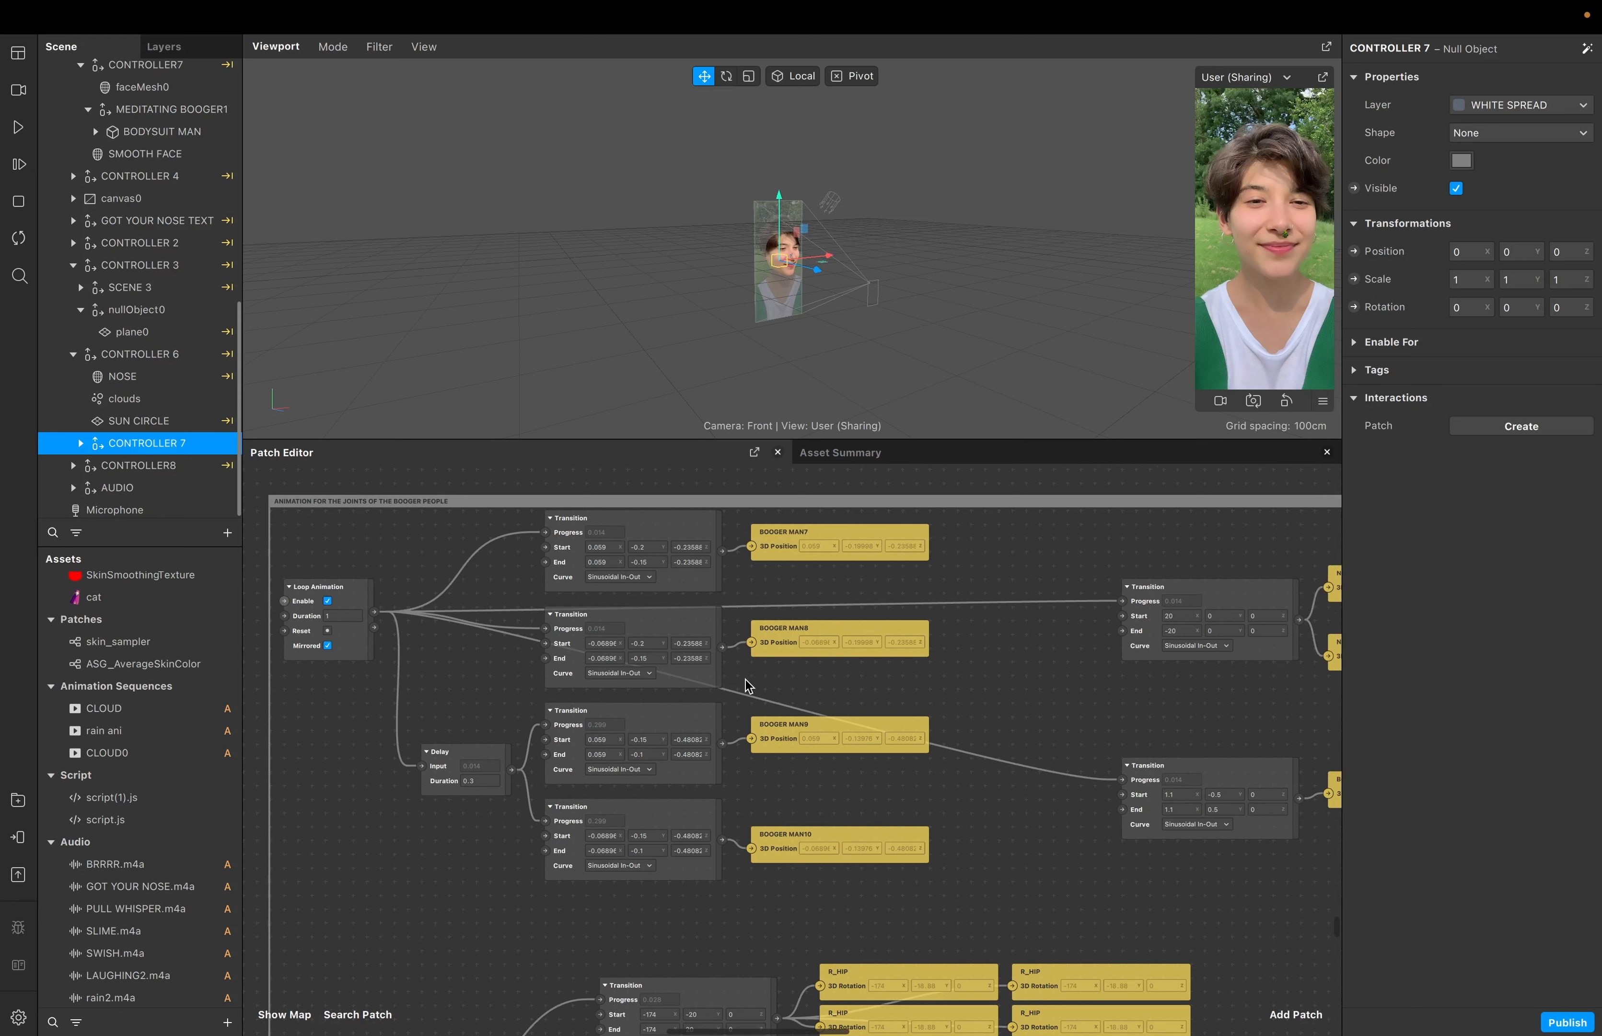
scroll(746, 686, down, 5)
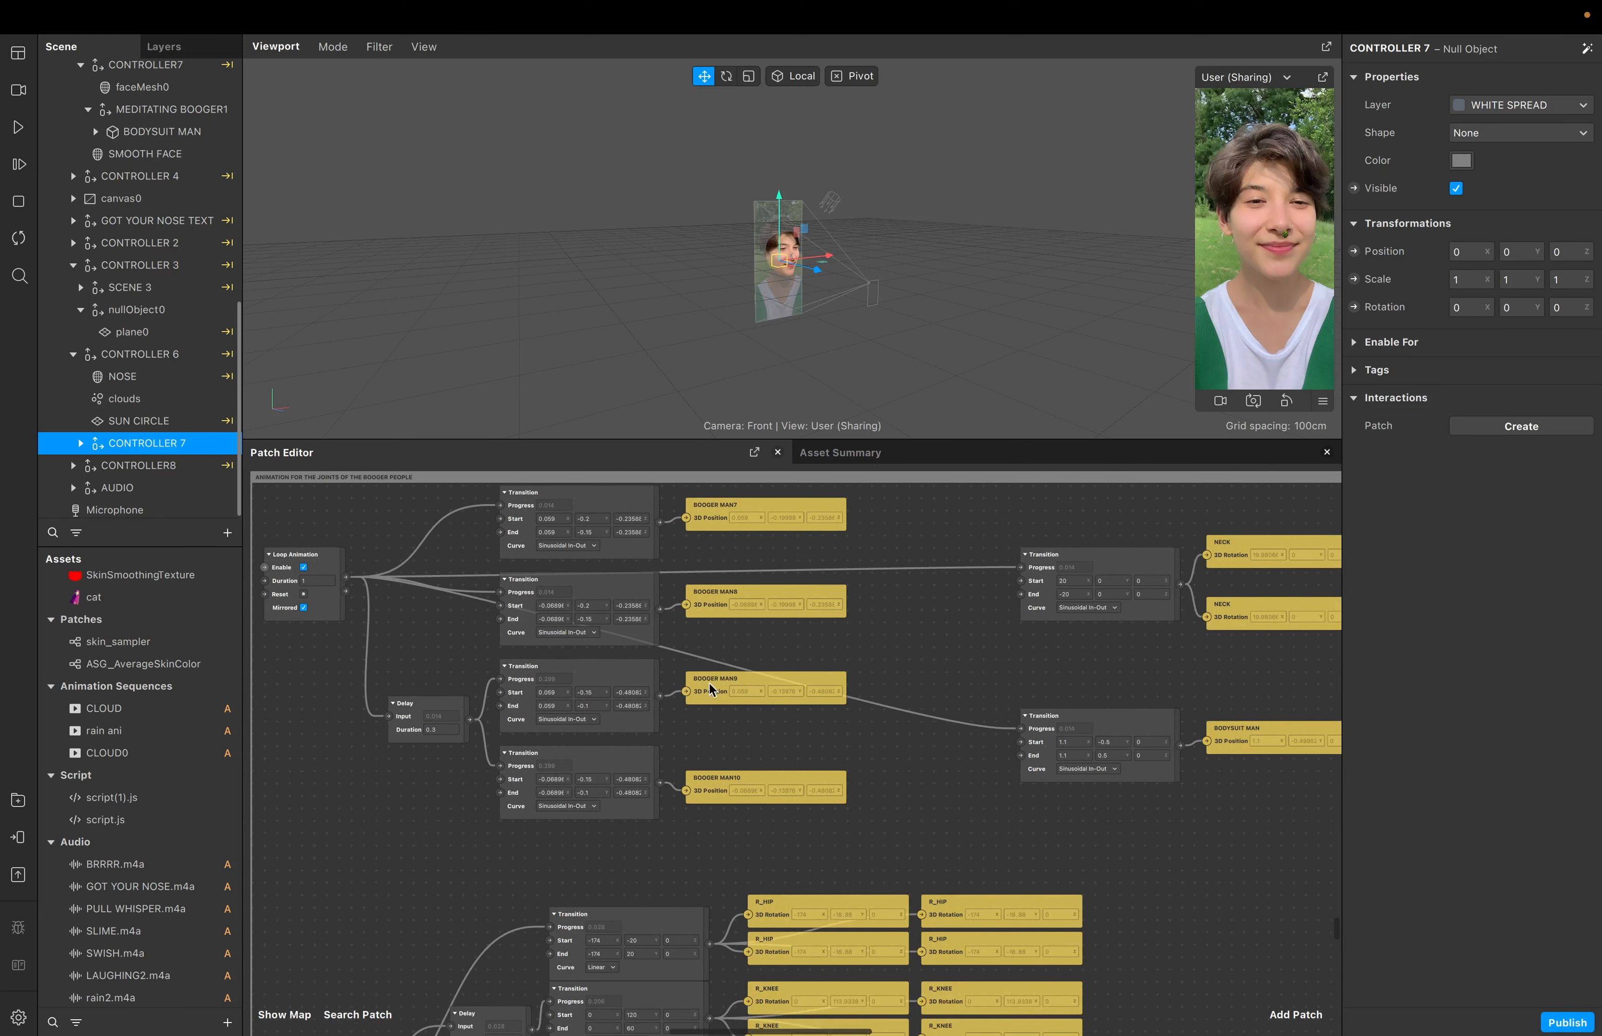
scroll(1339, 610, left, 2)
scroll(1306, 597, up, 2)
scroll(1299, 595, down, 2)
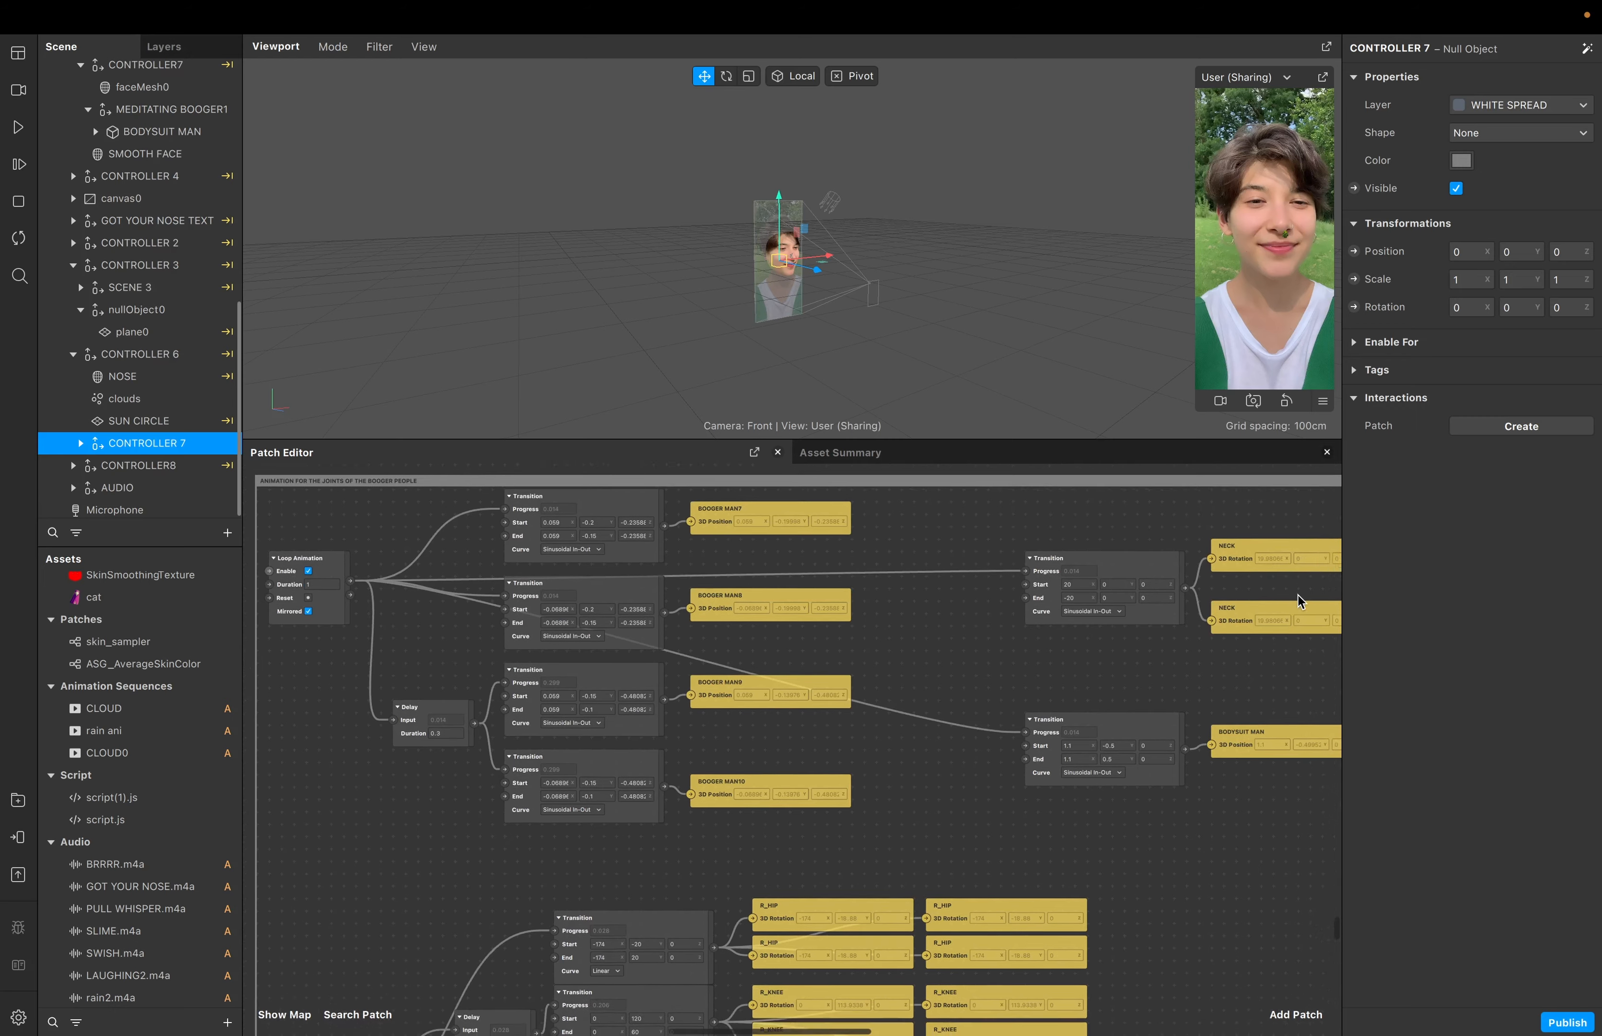
scroll(1298, 595, right, 2)
scroll(1298, 595, left, 2)
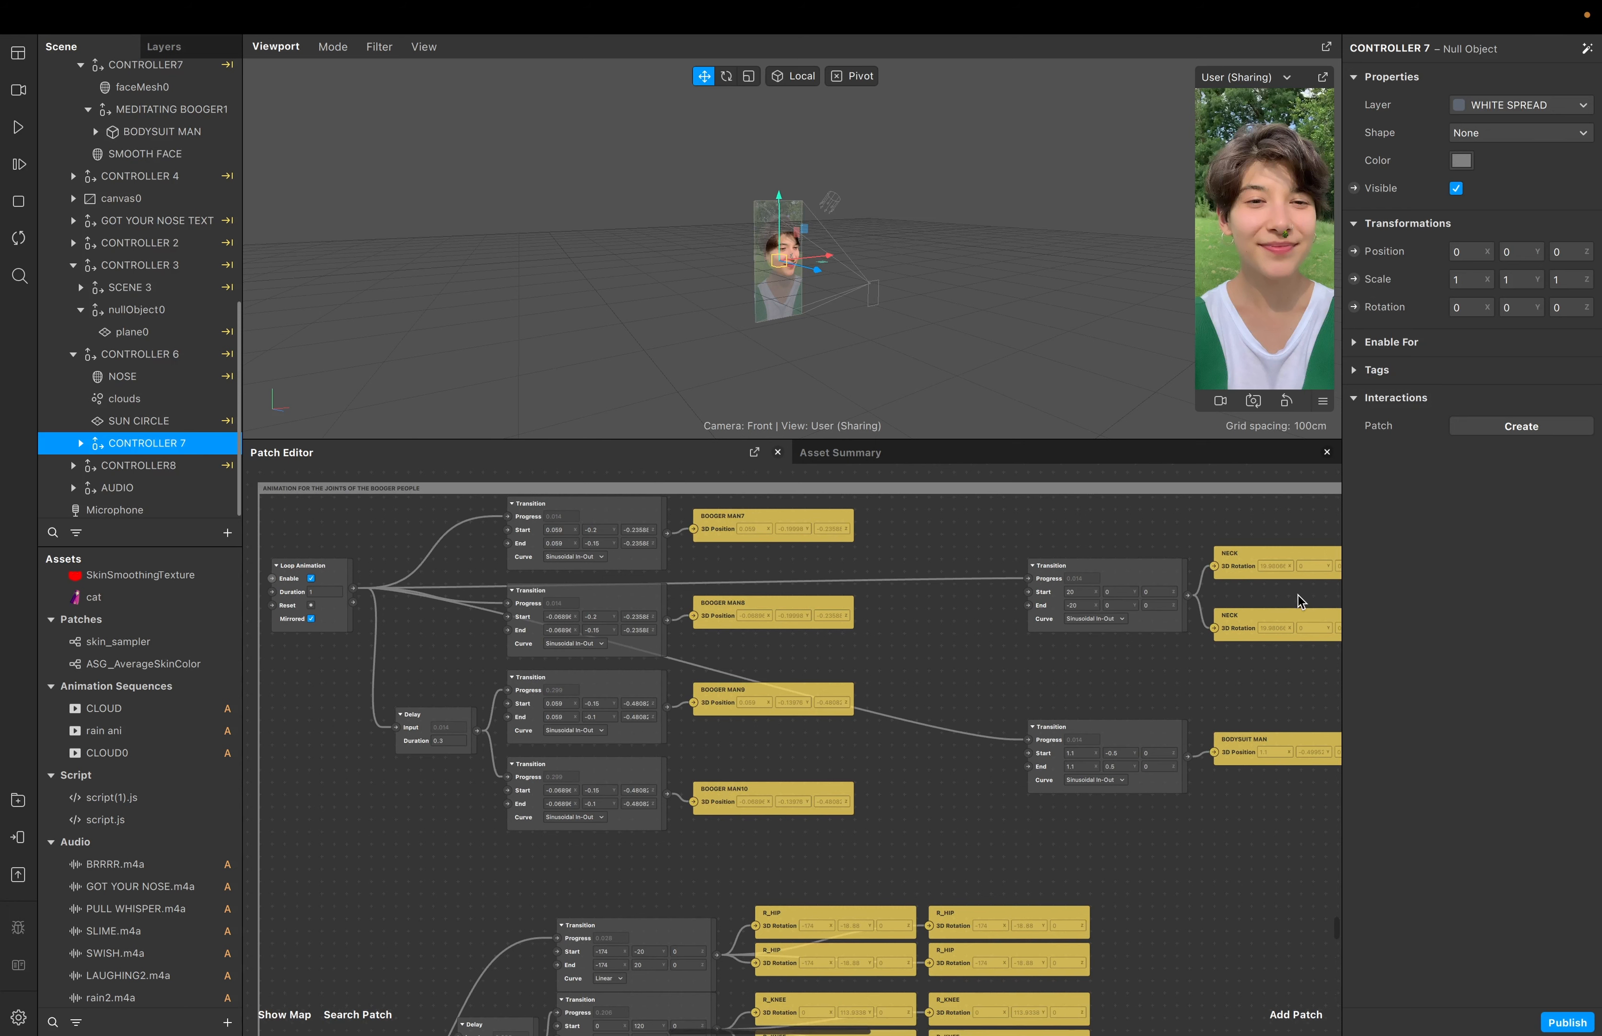
scroll(626, 562, down, 2)
scroll(664, 542, left, 2)
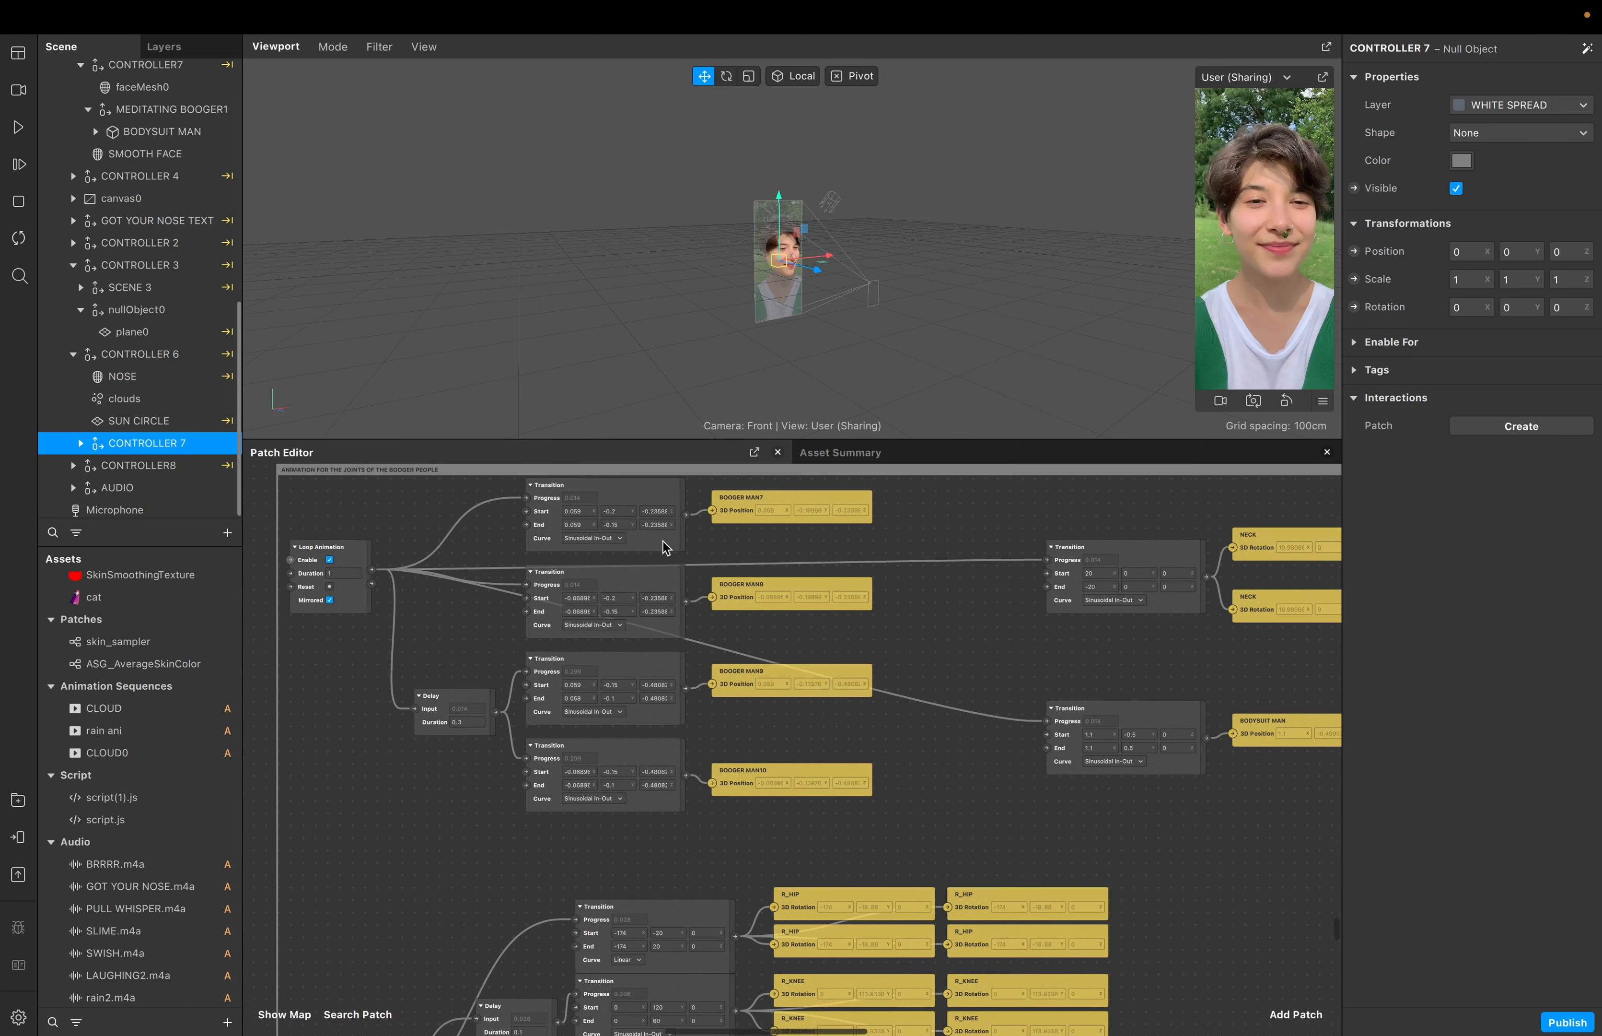
Review the hip, knee, ankle, shoulder, elbow and wrist rotation patches of the booger people's joint animation
scroll(665, 545, down, 10)
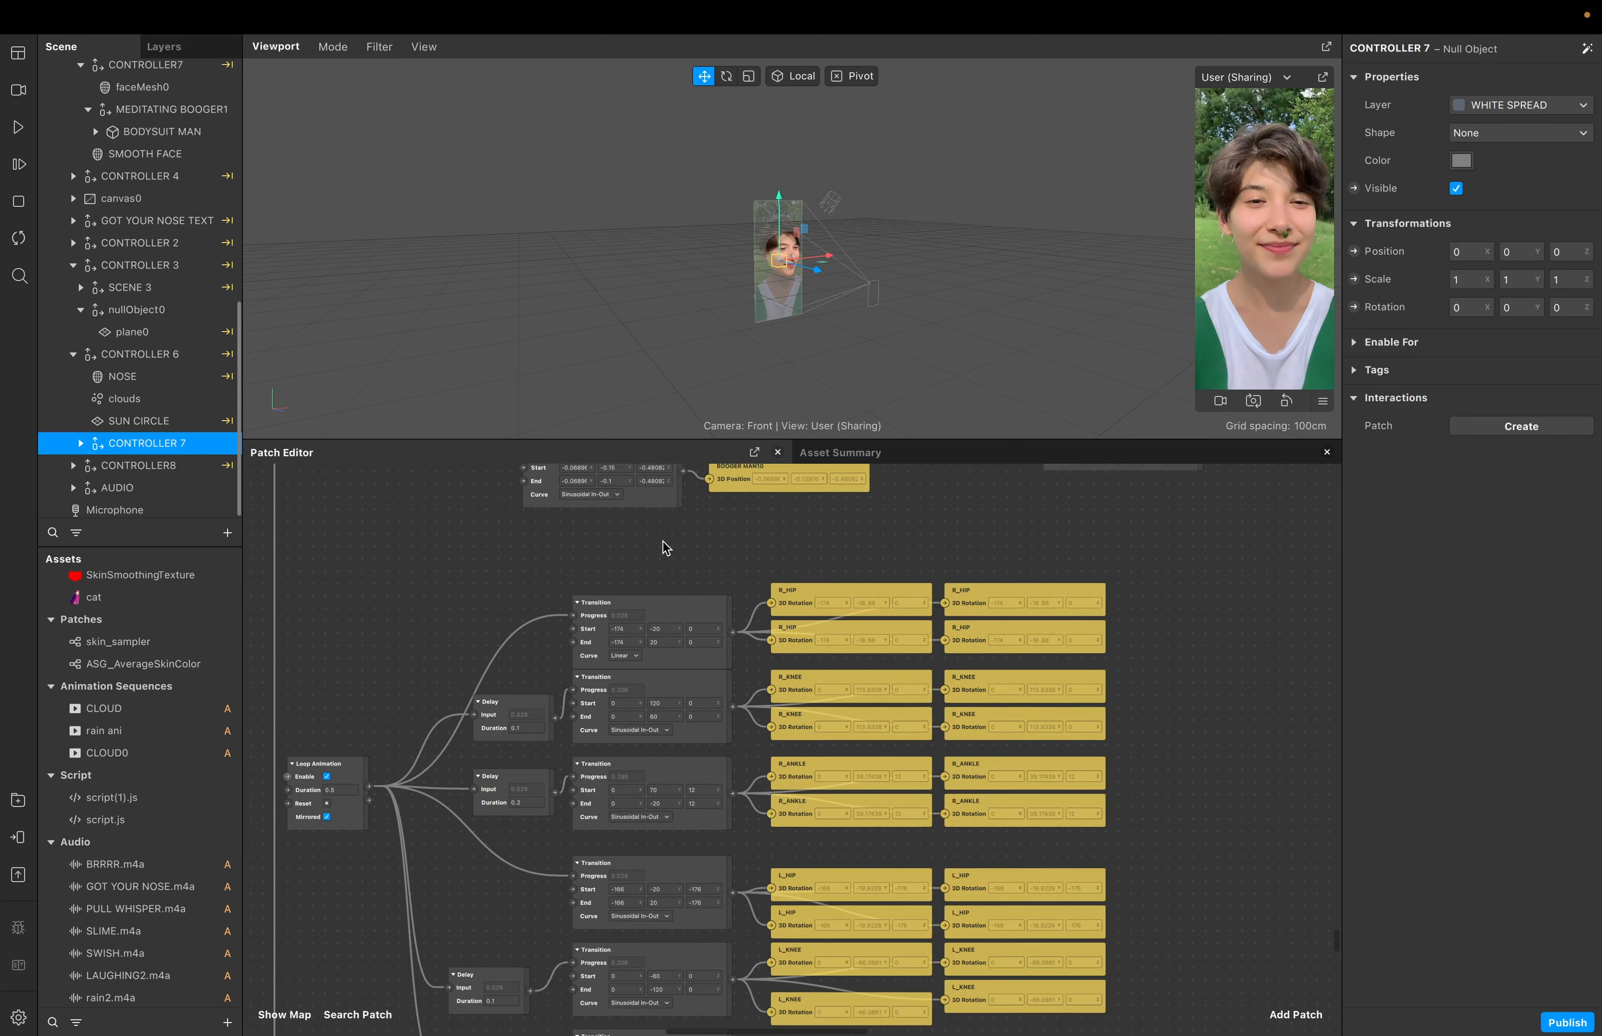
scroll(664, 545, down, 10)
scroll(701, 572, left, 2)
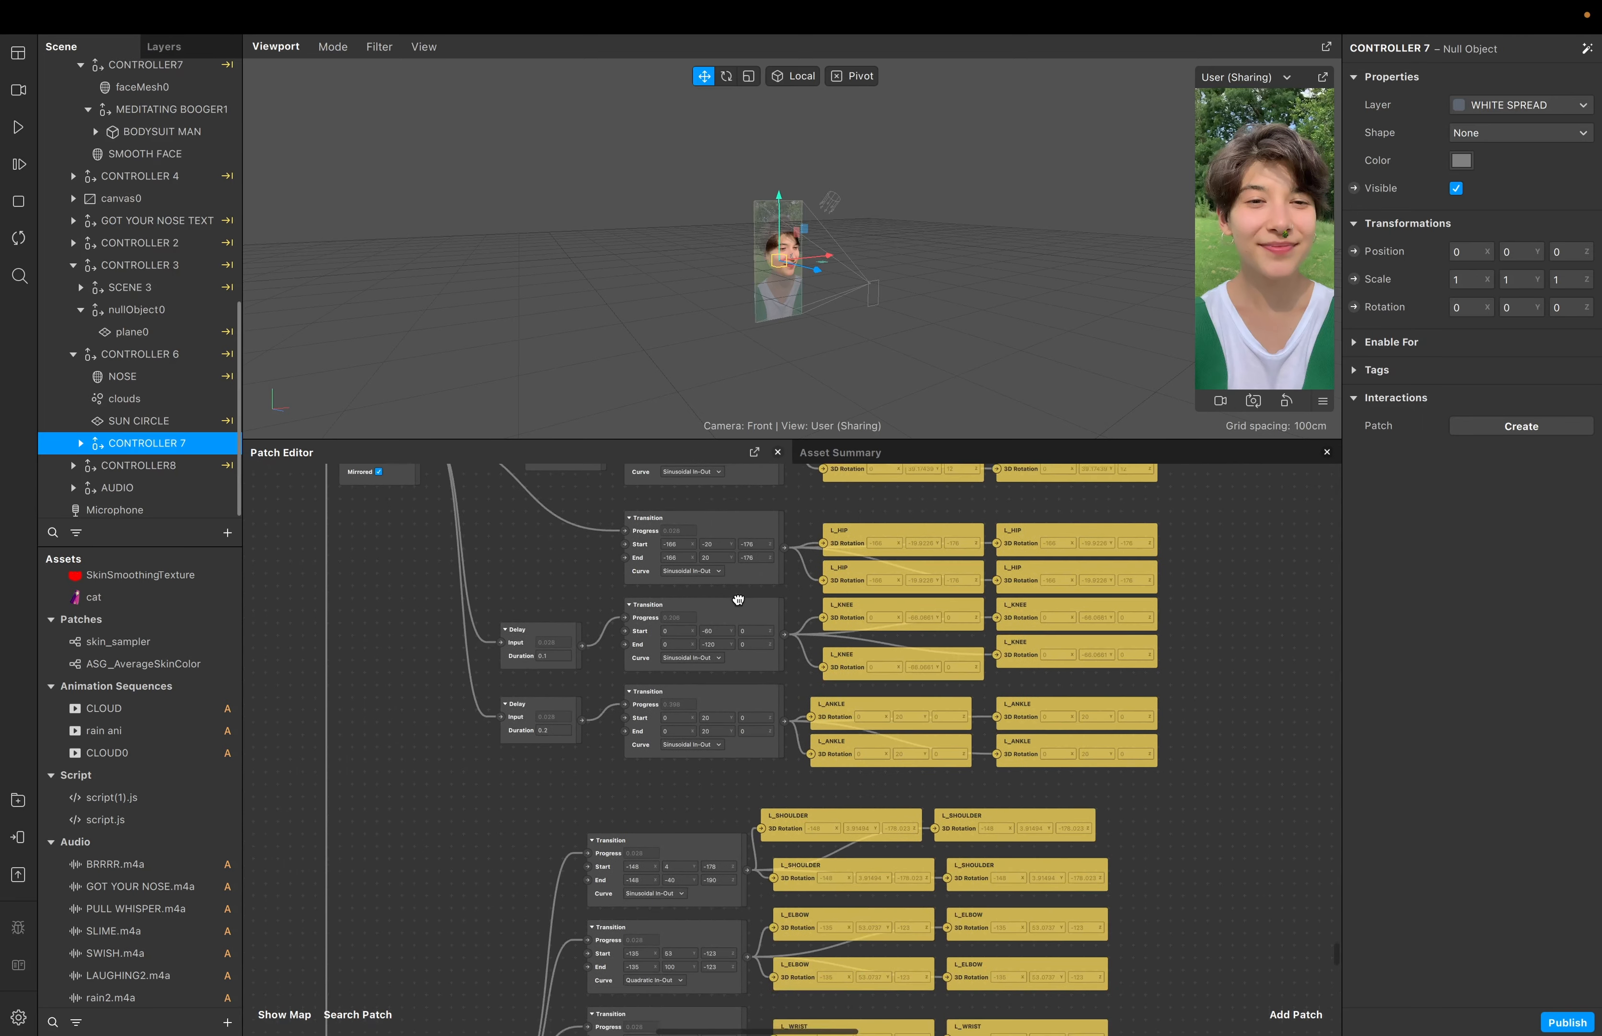
scroll(738, 599, down, 10)
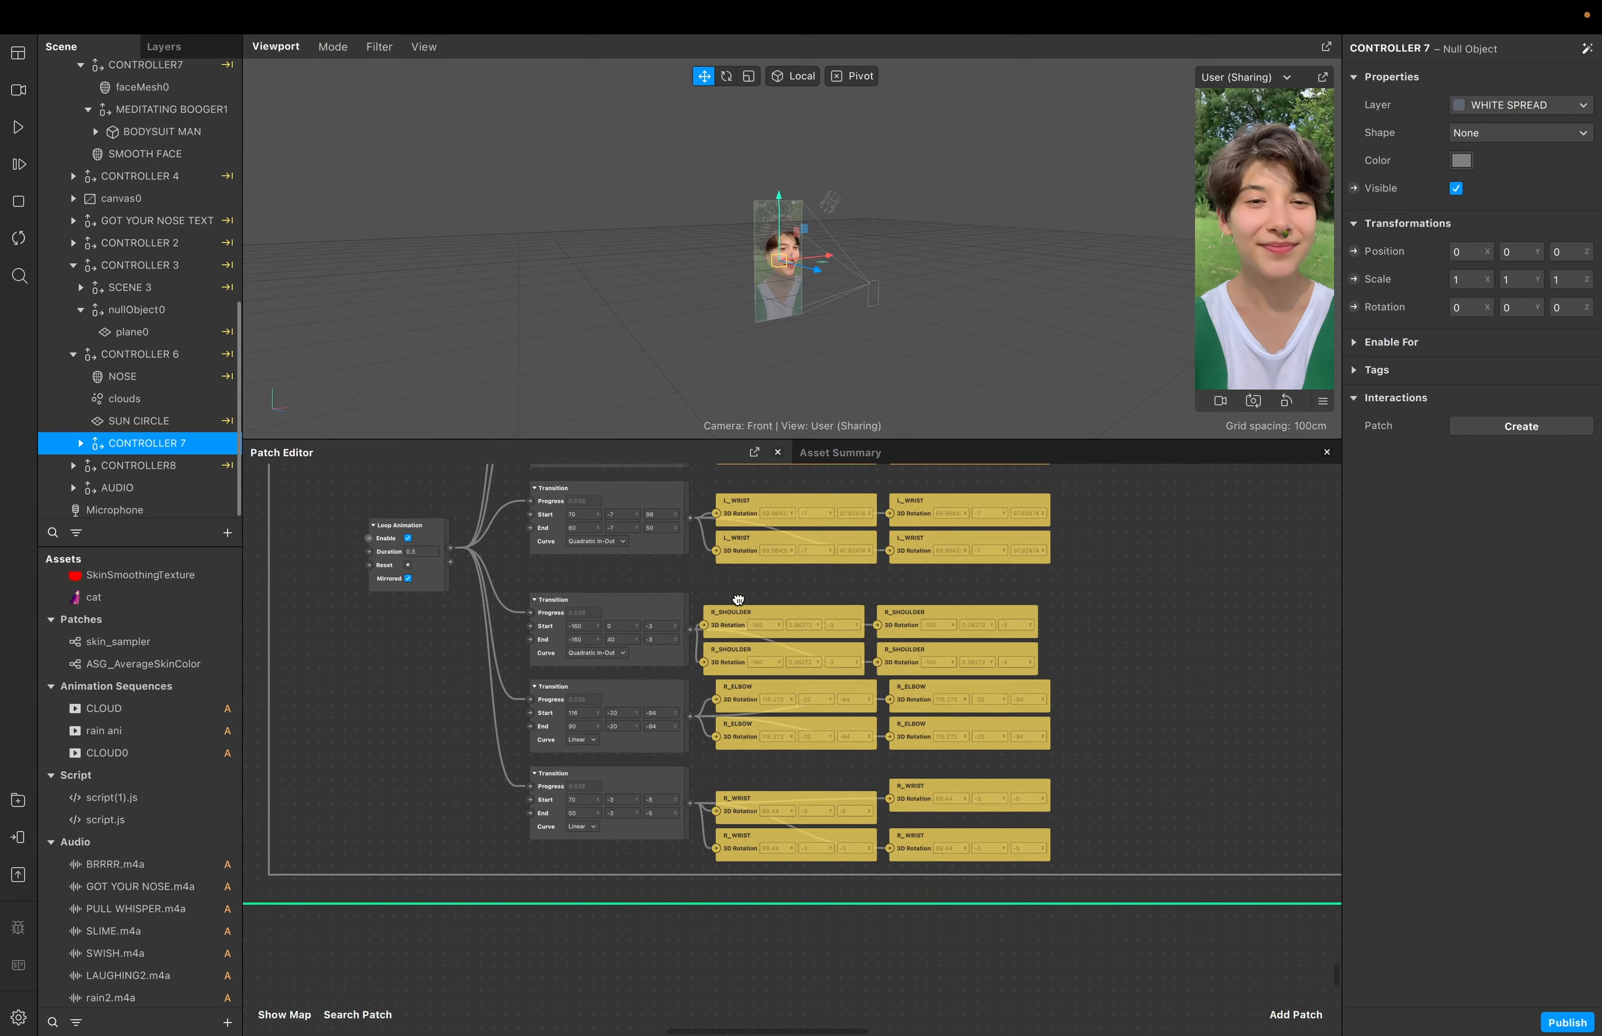
View the MEDITATING BOOGER FLY TO THE SUN group with the NOSE and SUN CIRCLE scale patches, and select the TIME ADJUSTER animation
scroll(739, 598, left, 5)
scroll(738, 599, up, 15)
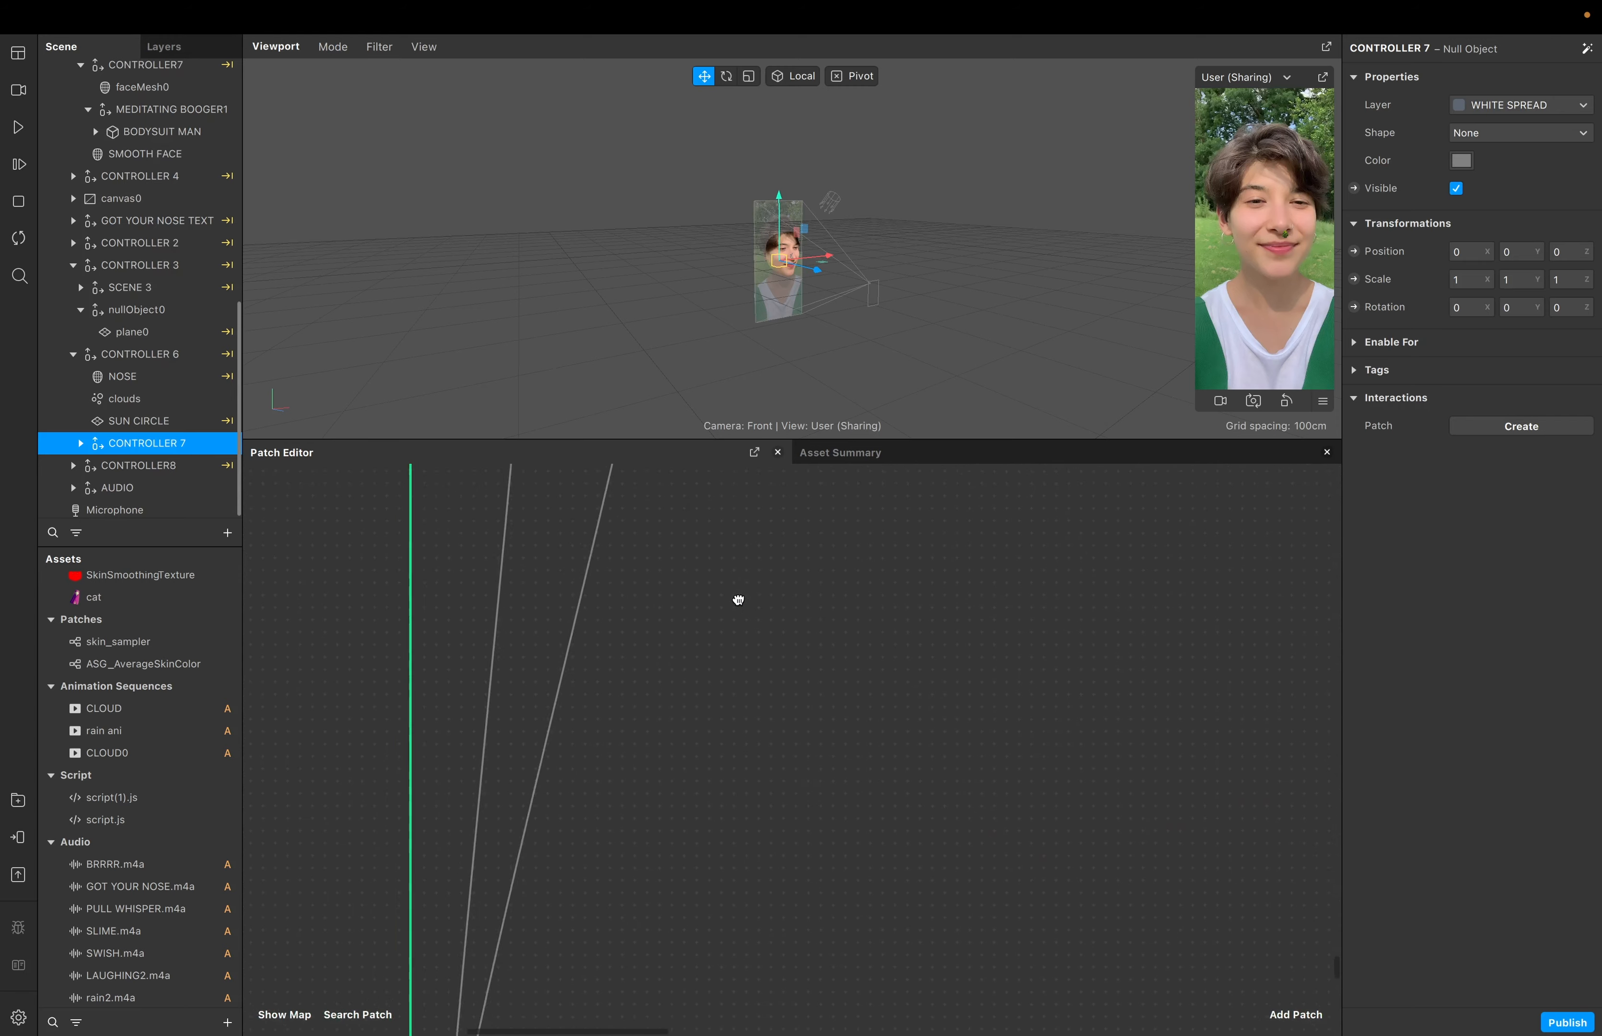
scroll(738, 600, up, 10)
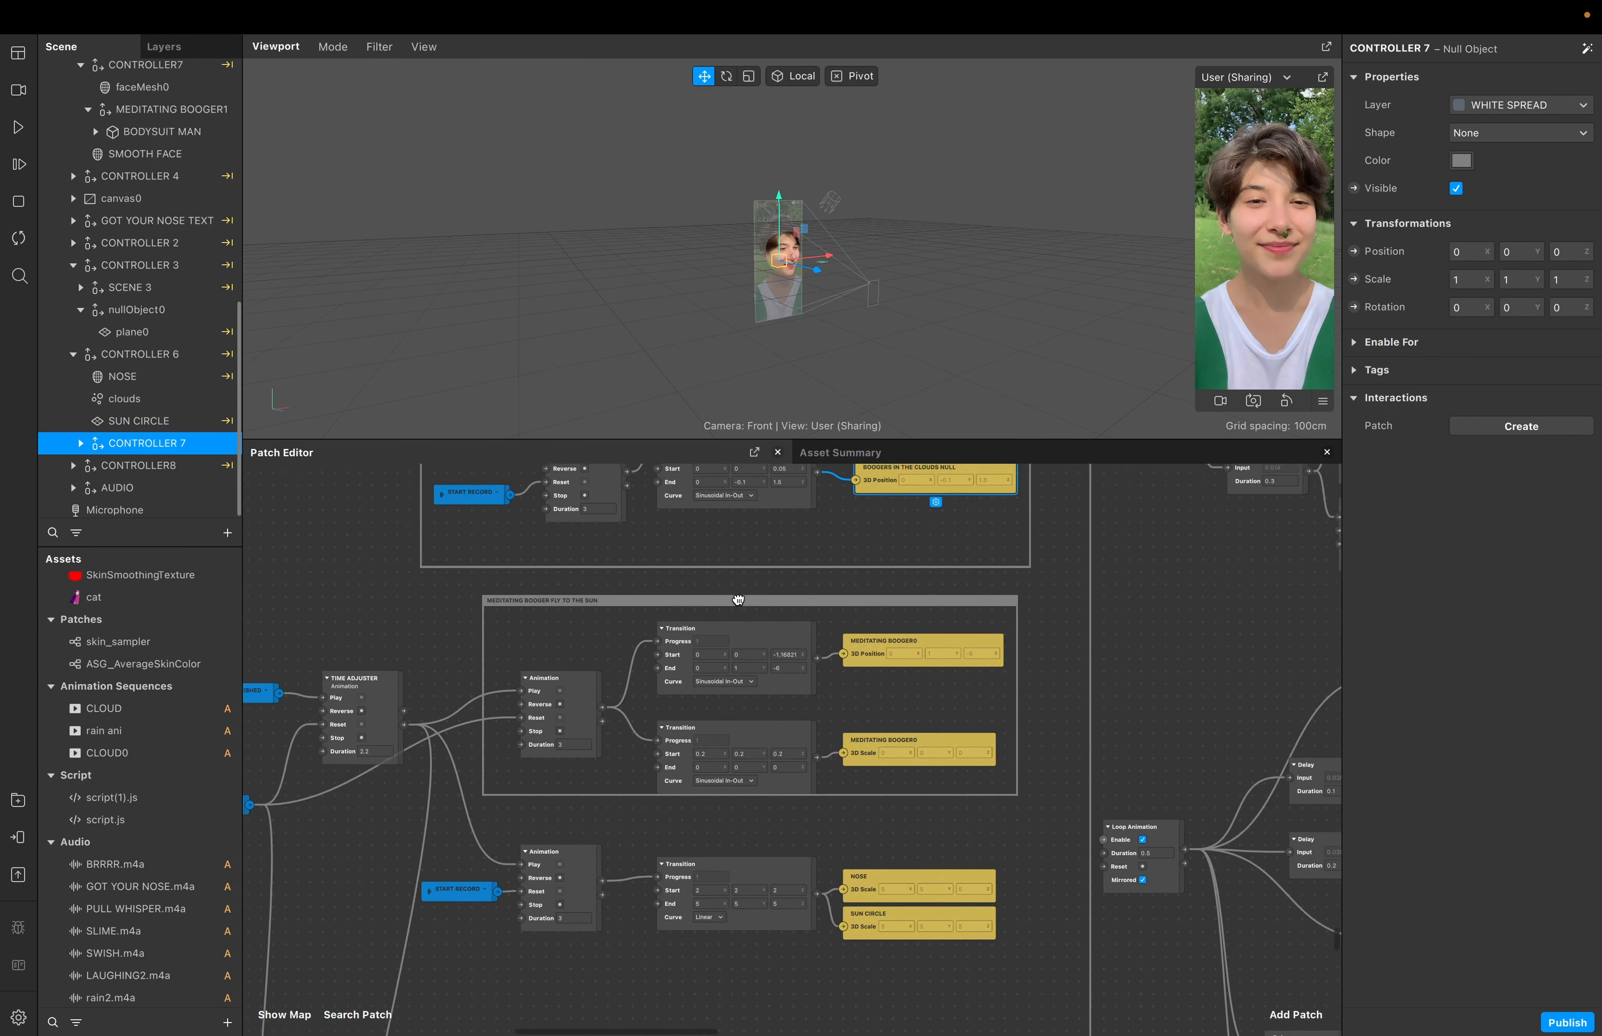
scroll(739, 600, left, 3)
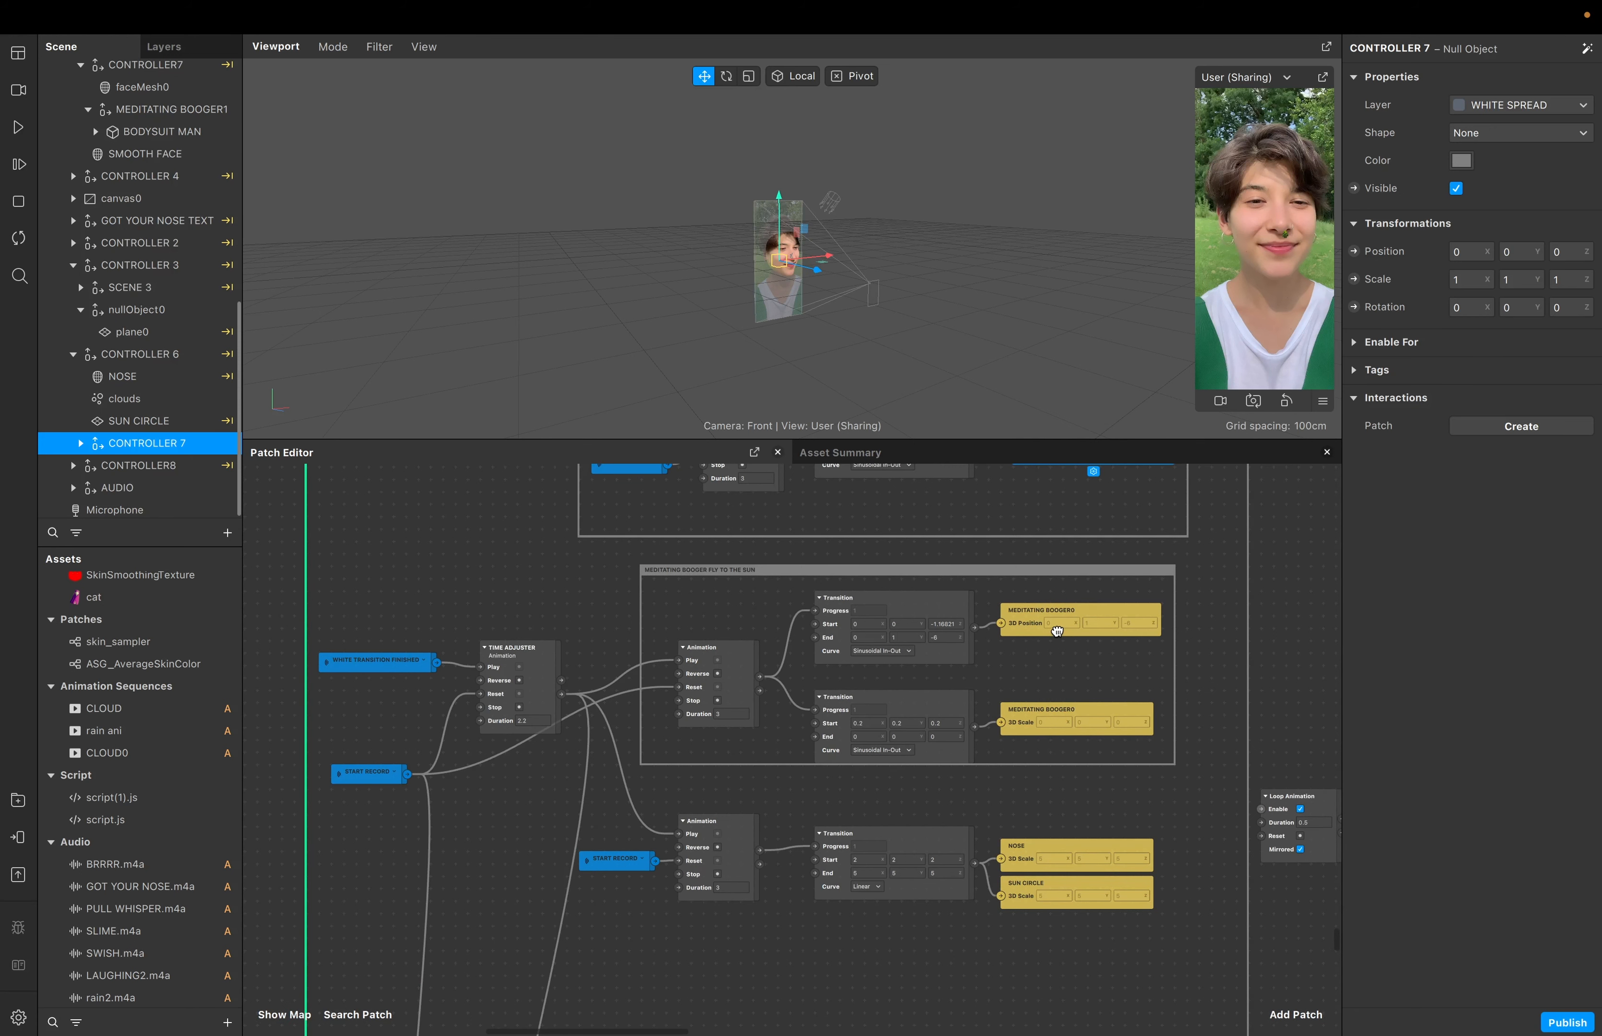
scroll(1074, 874, down, 2)
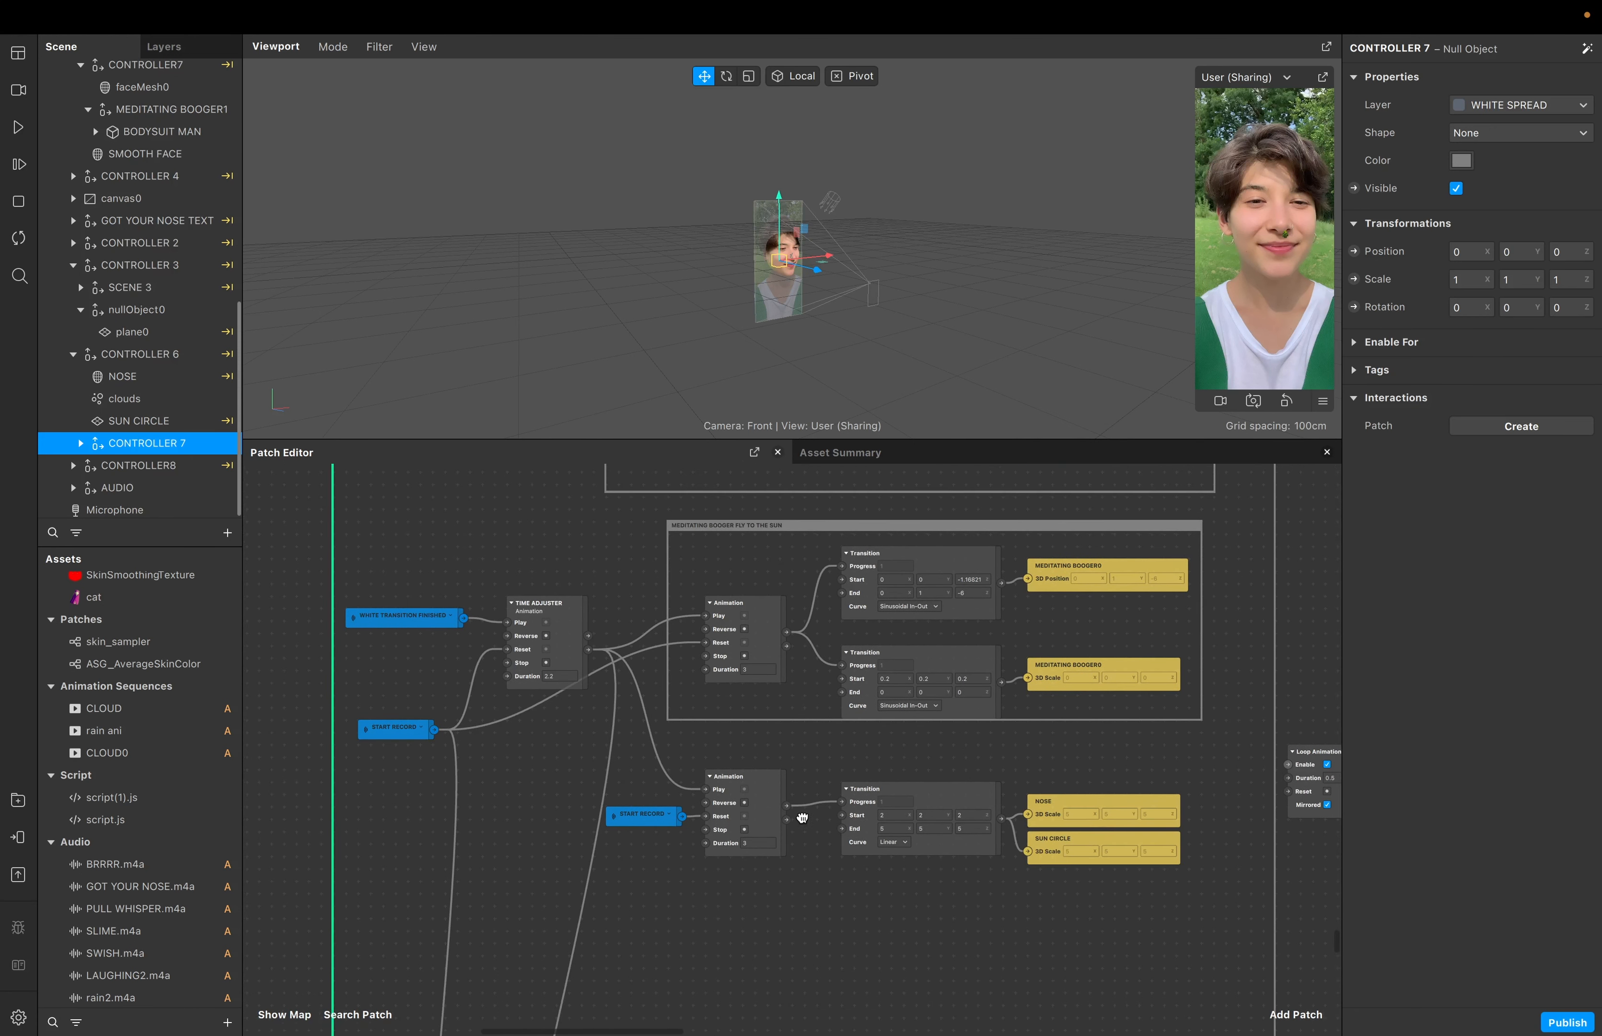
click(563, 628)
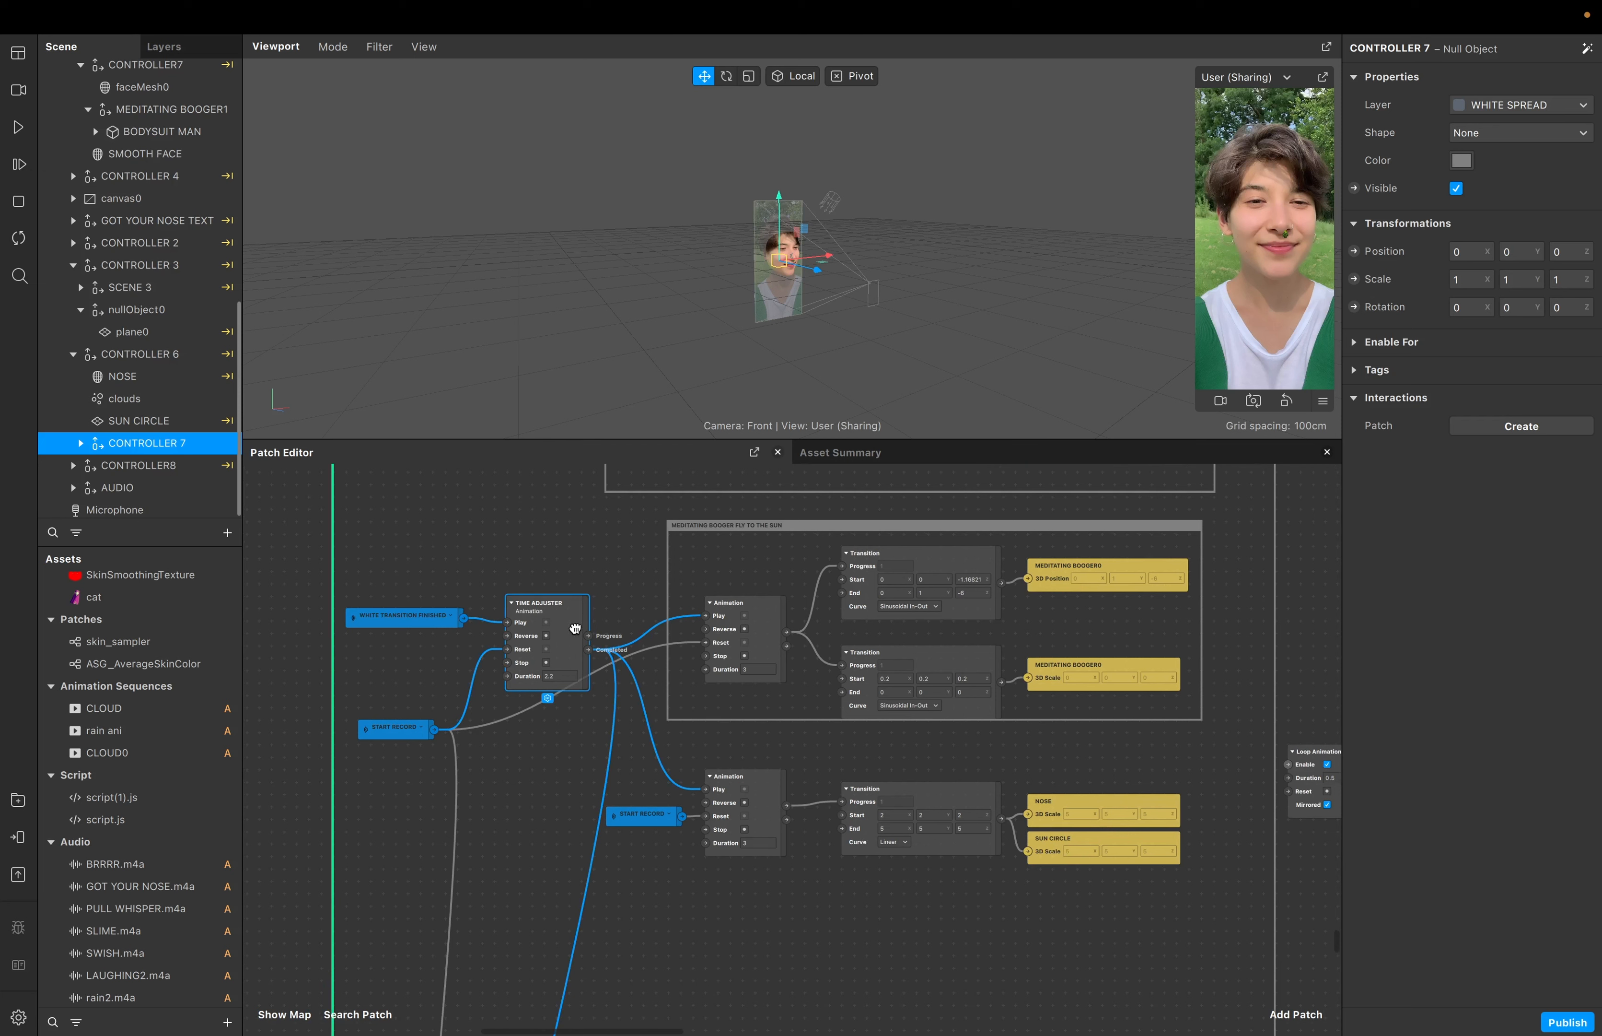
Shift the TIME ADJUSTER animation patch slightly left and down beside the MEDITATING BOOGER FLY TO THE SUN group
drag(571, 623, 559, 636)
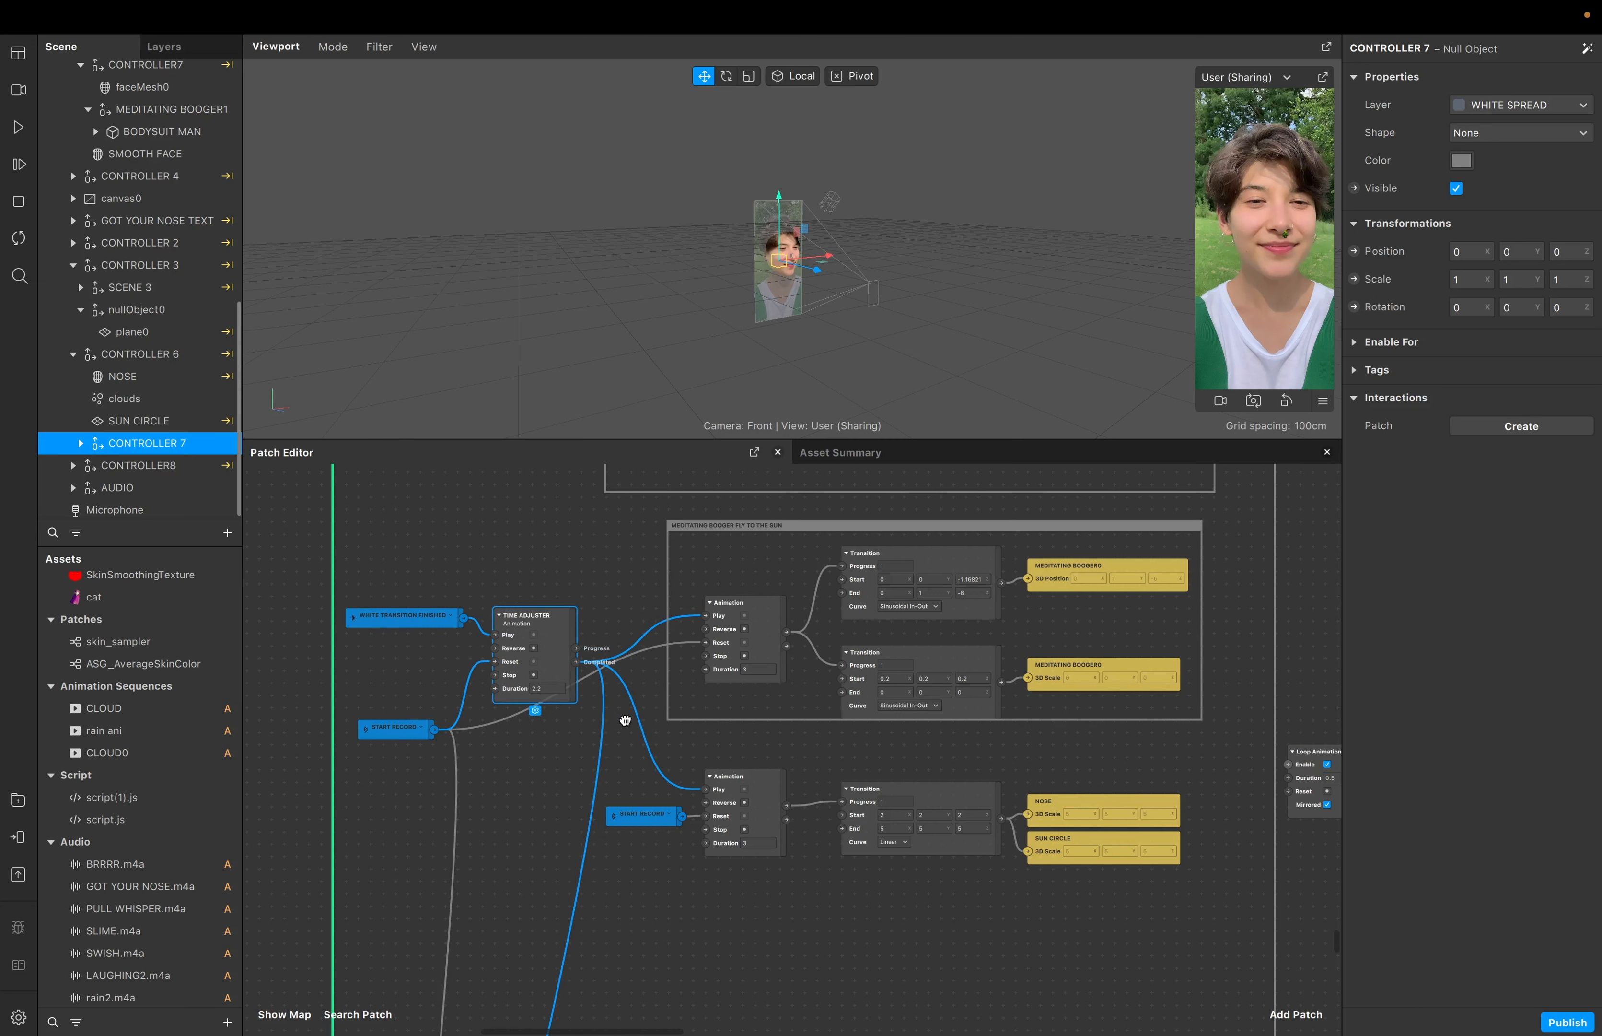
scroll(714, 806, down, 8)
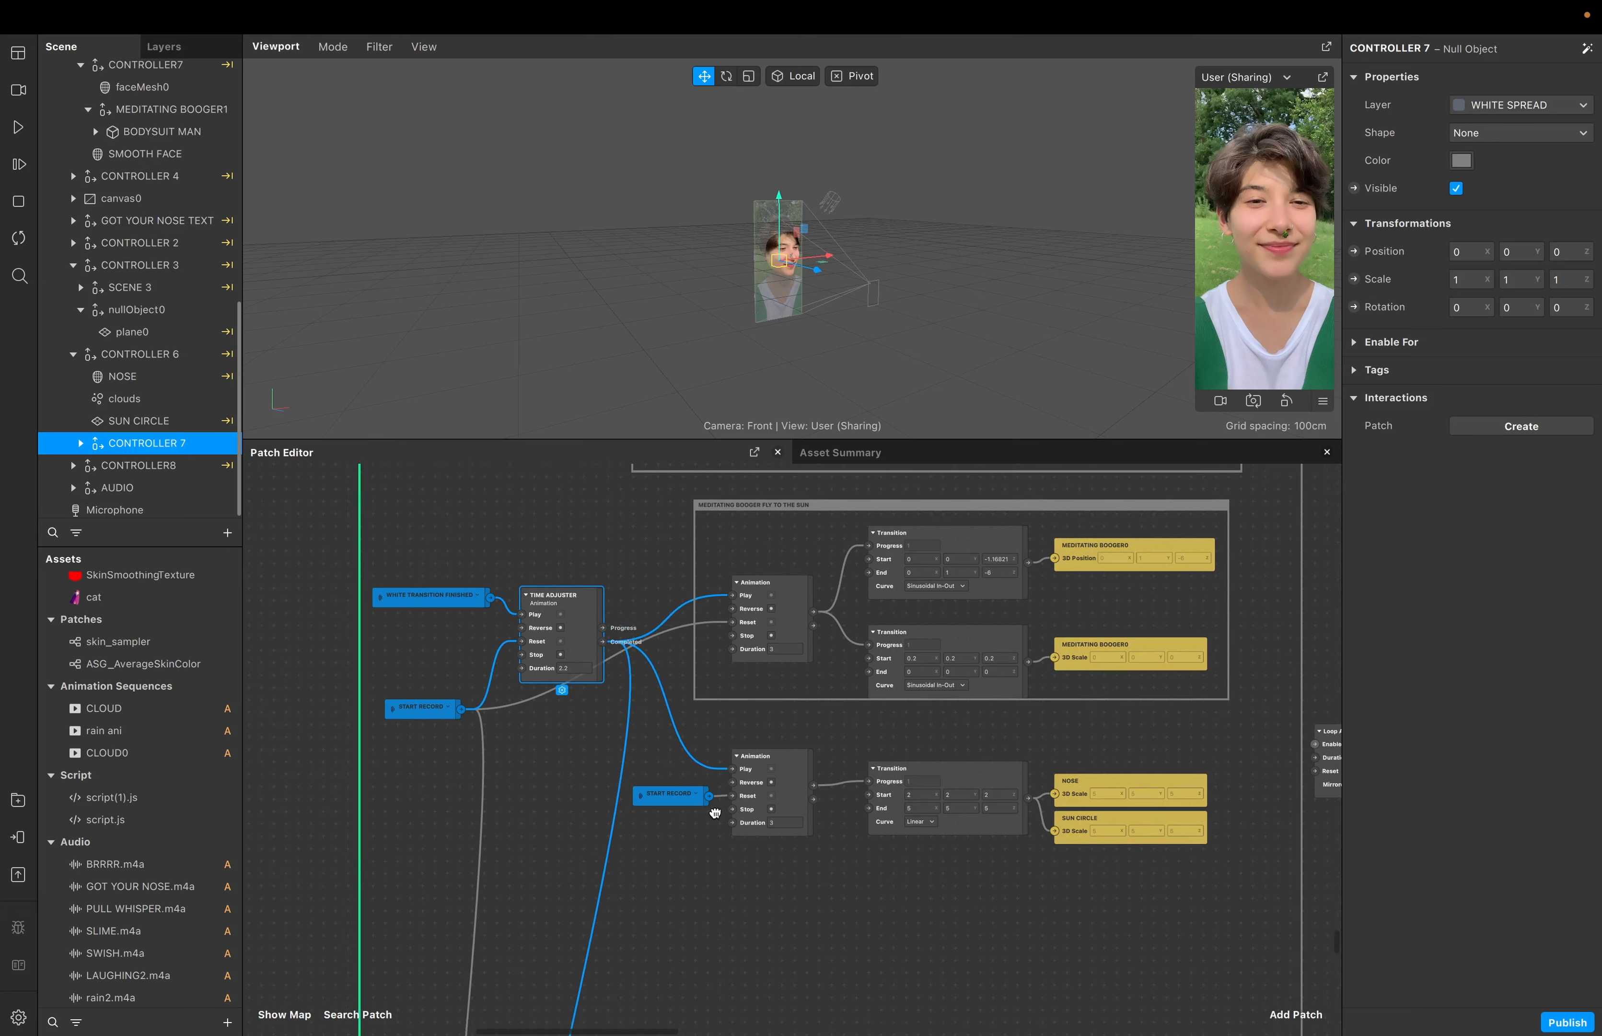
scroll(716, 812, down, 20)
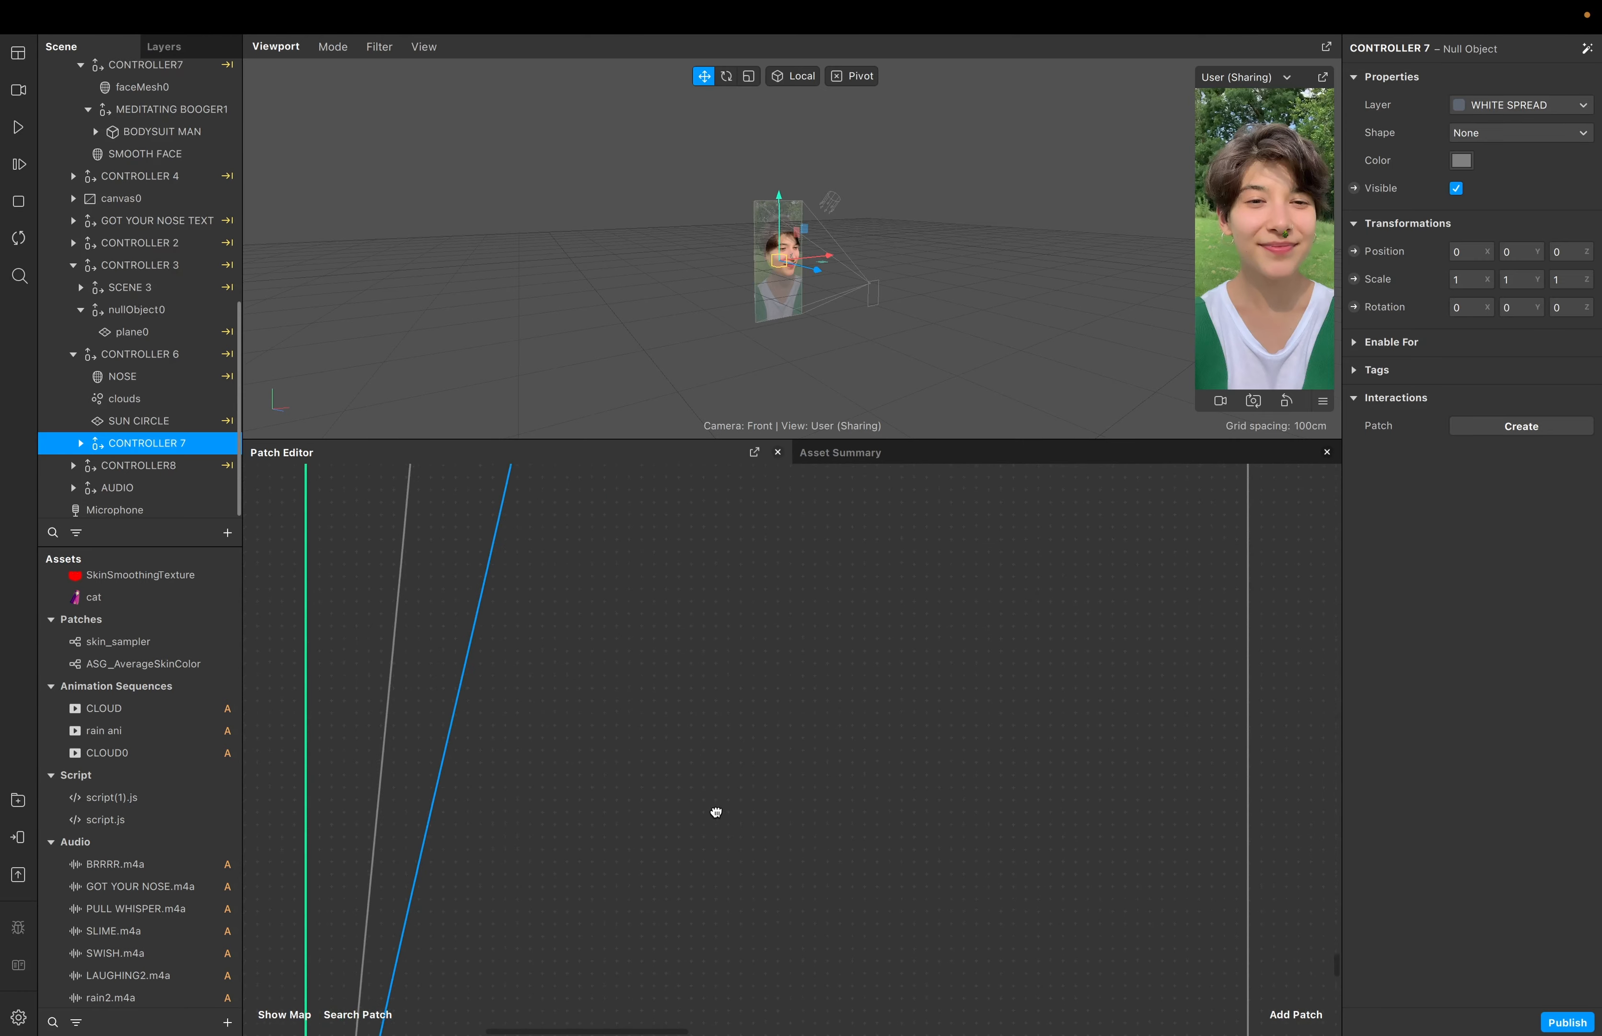
Play the effect preview and pause it while viewing the BOOGER PEEKING OUT OF NOSE group
scroll(716, 812, up, 12)
scroll(716, 813, down, 20)
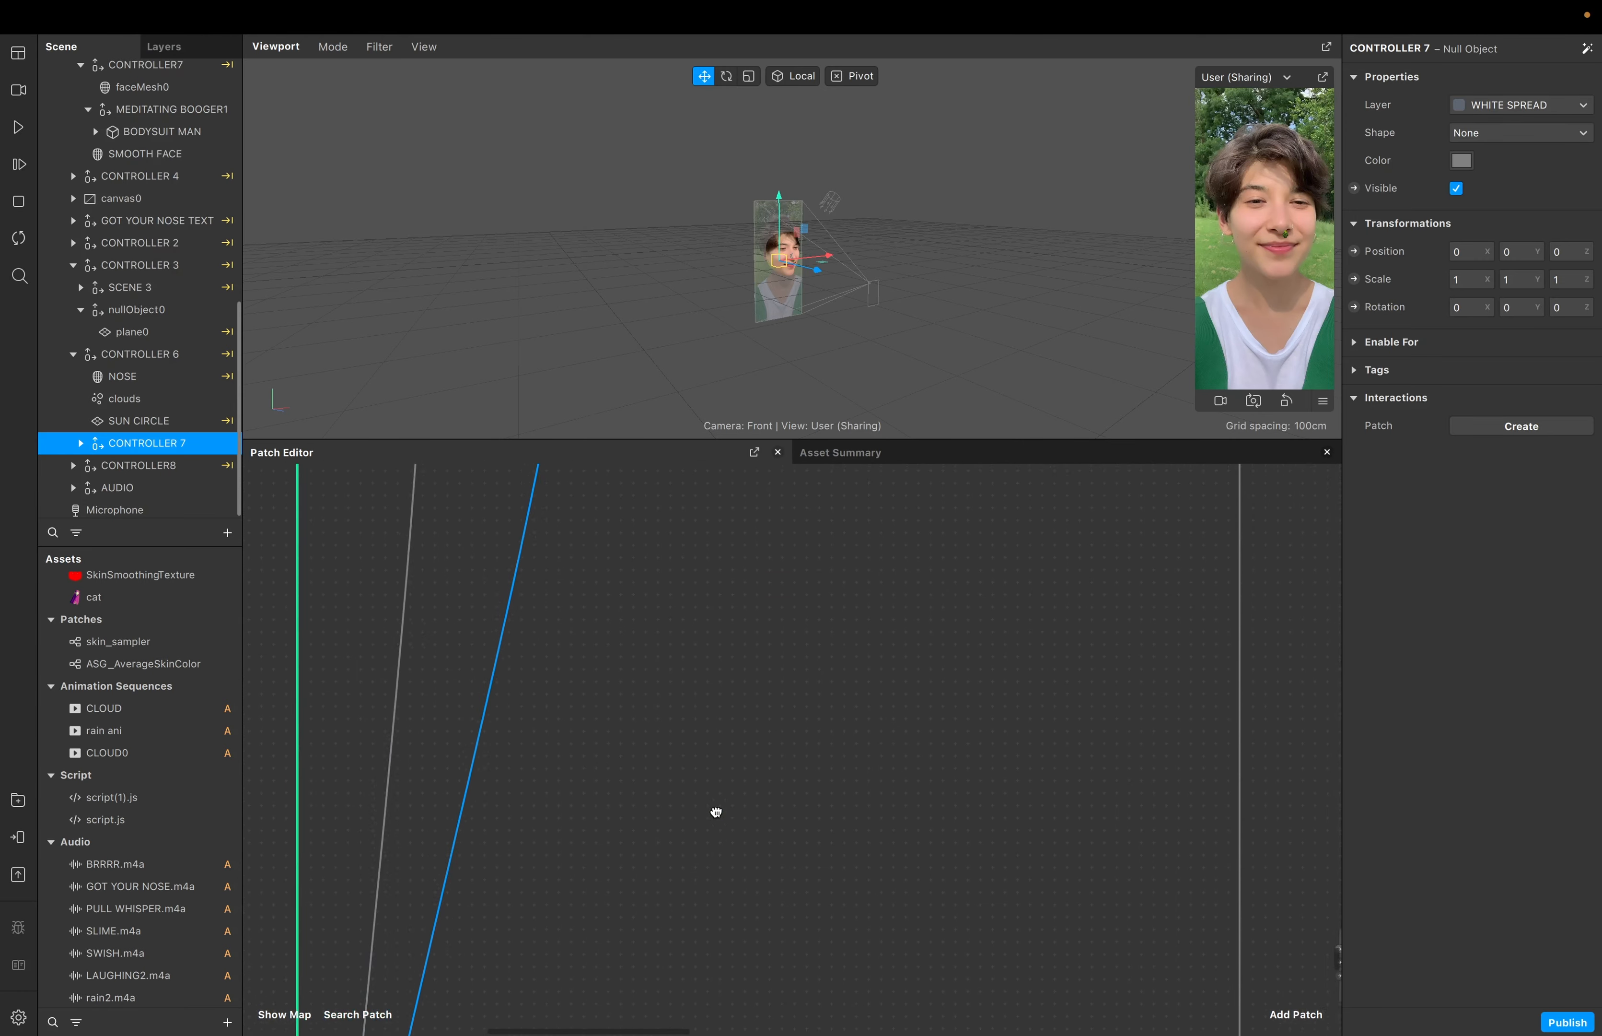
scroll(716, 812, down, 5)
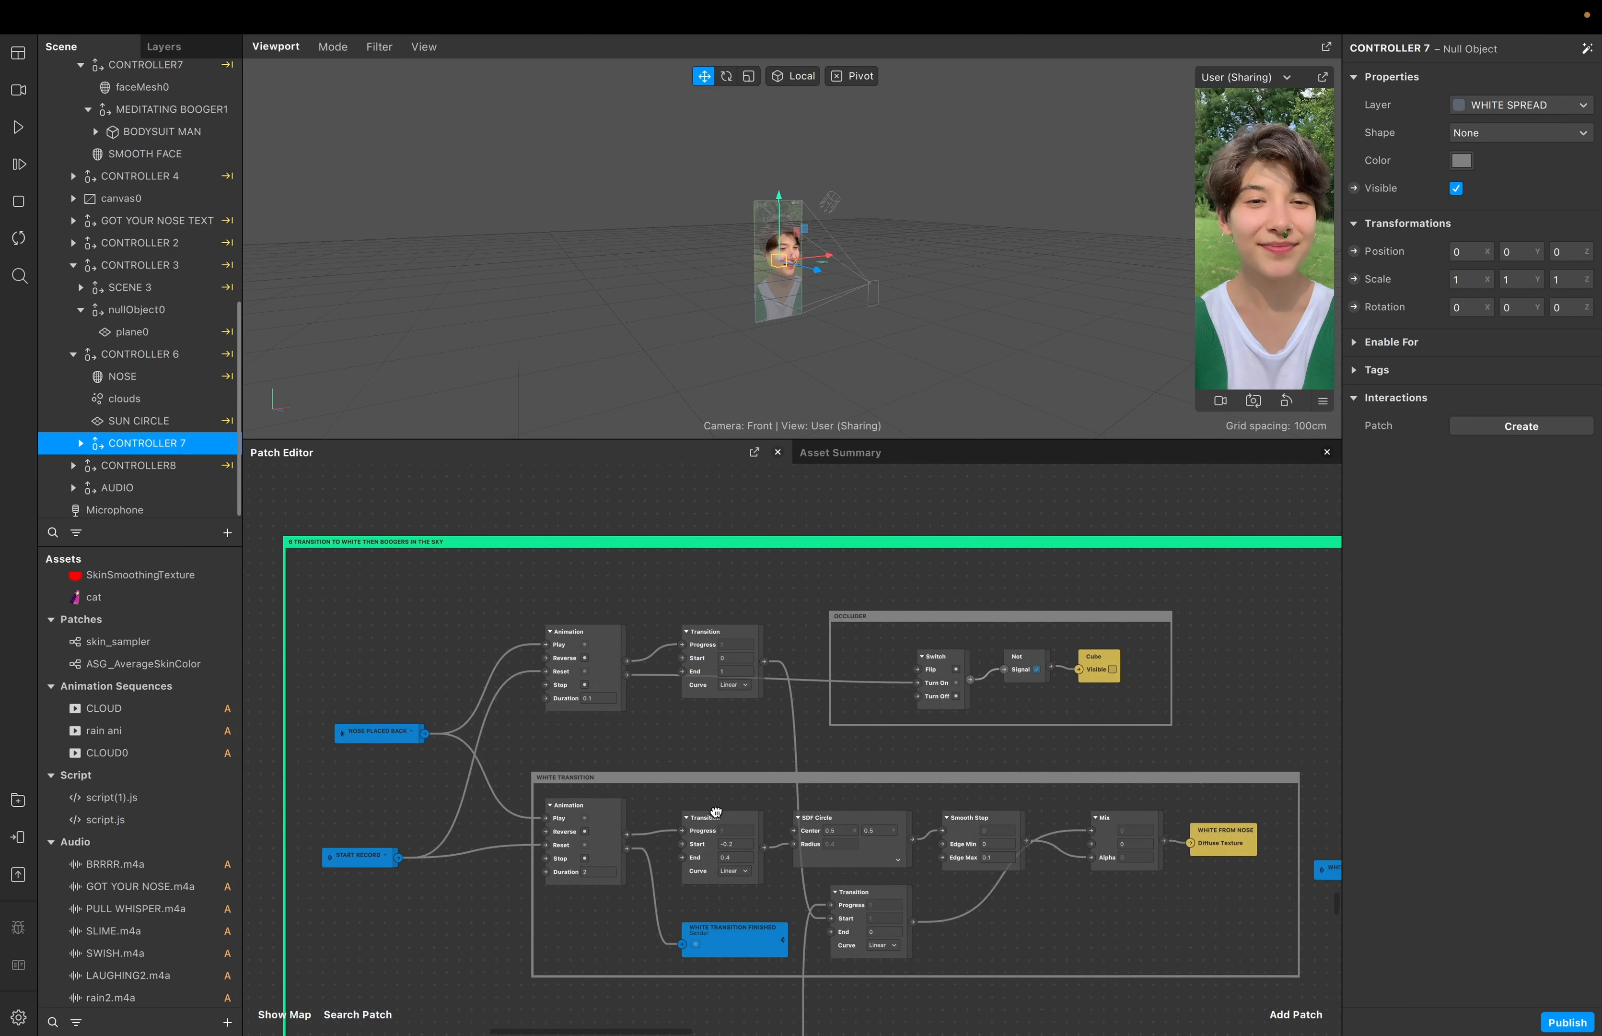
scroll(716, 812, down, 2)
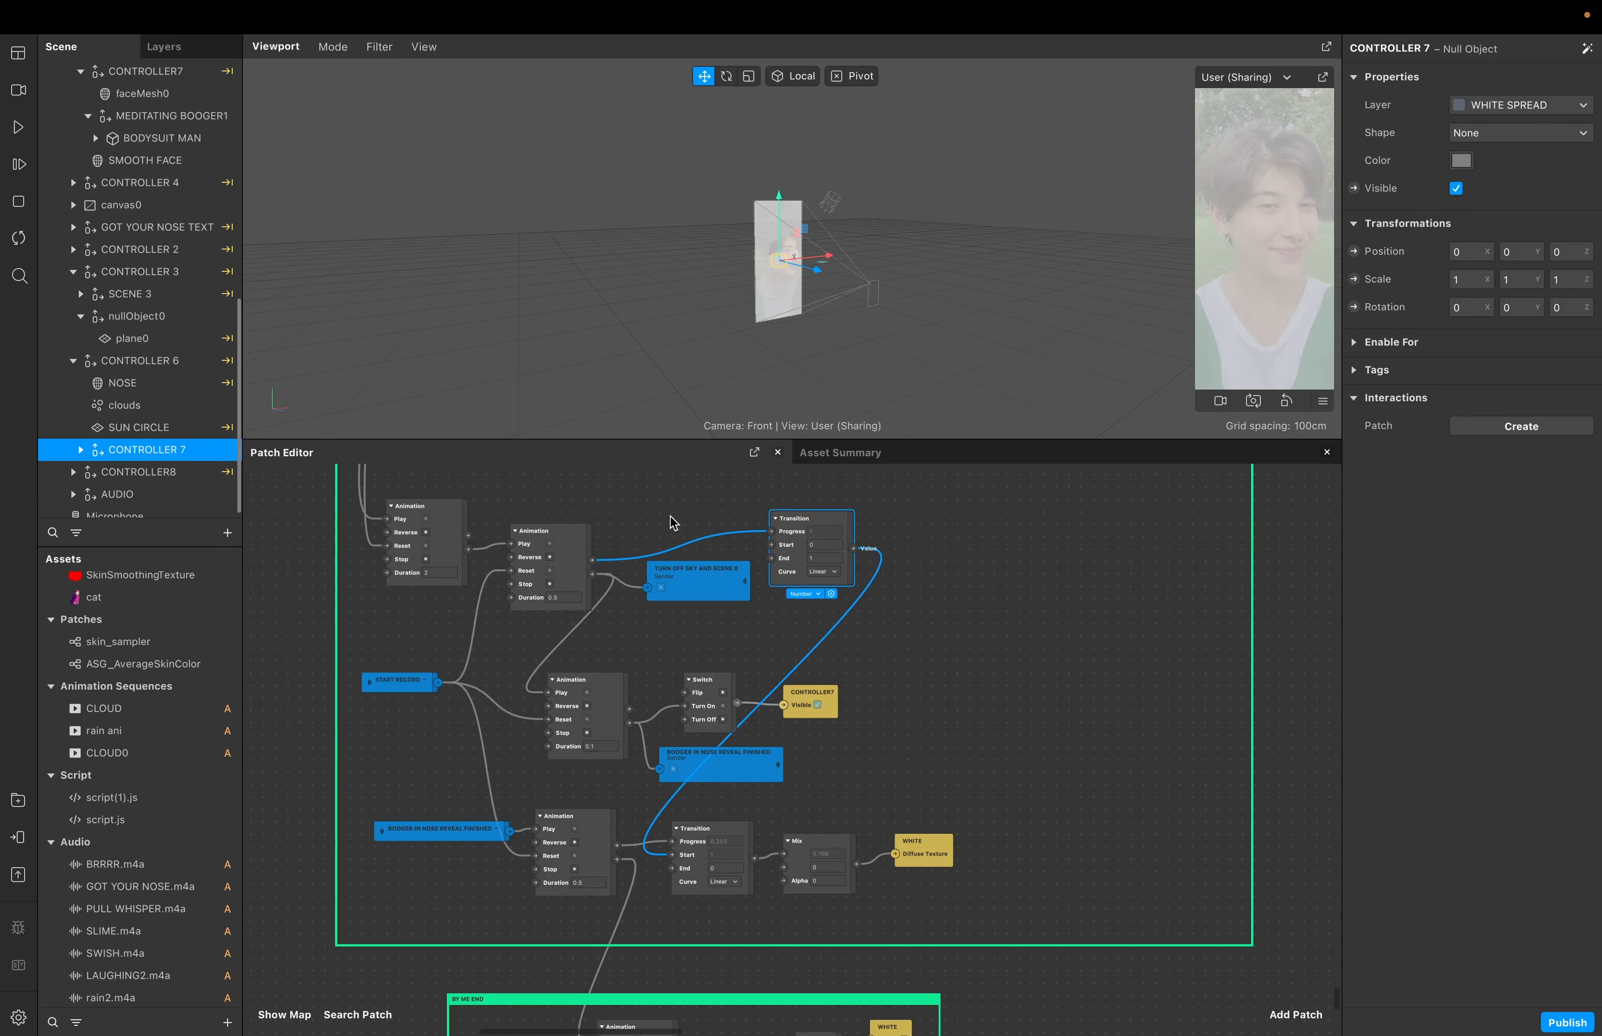
click(18, 129)
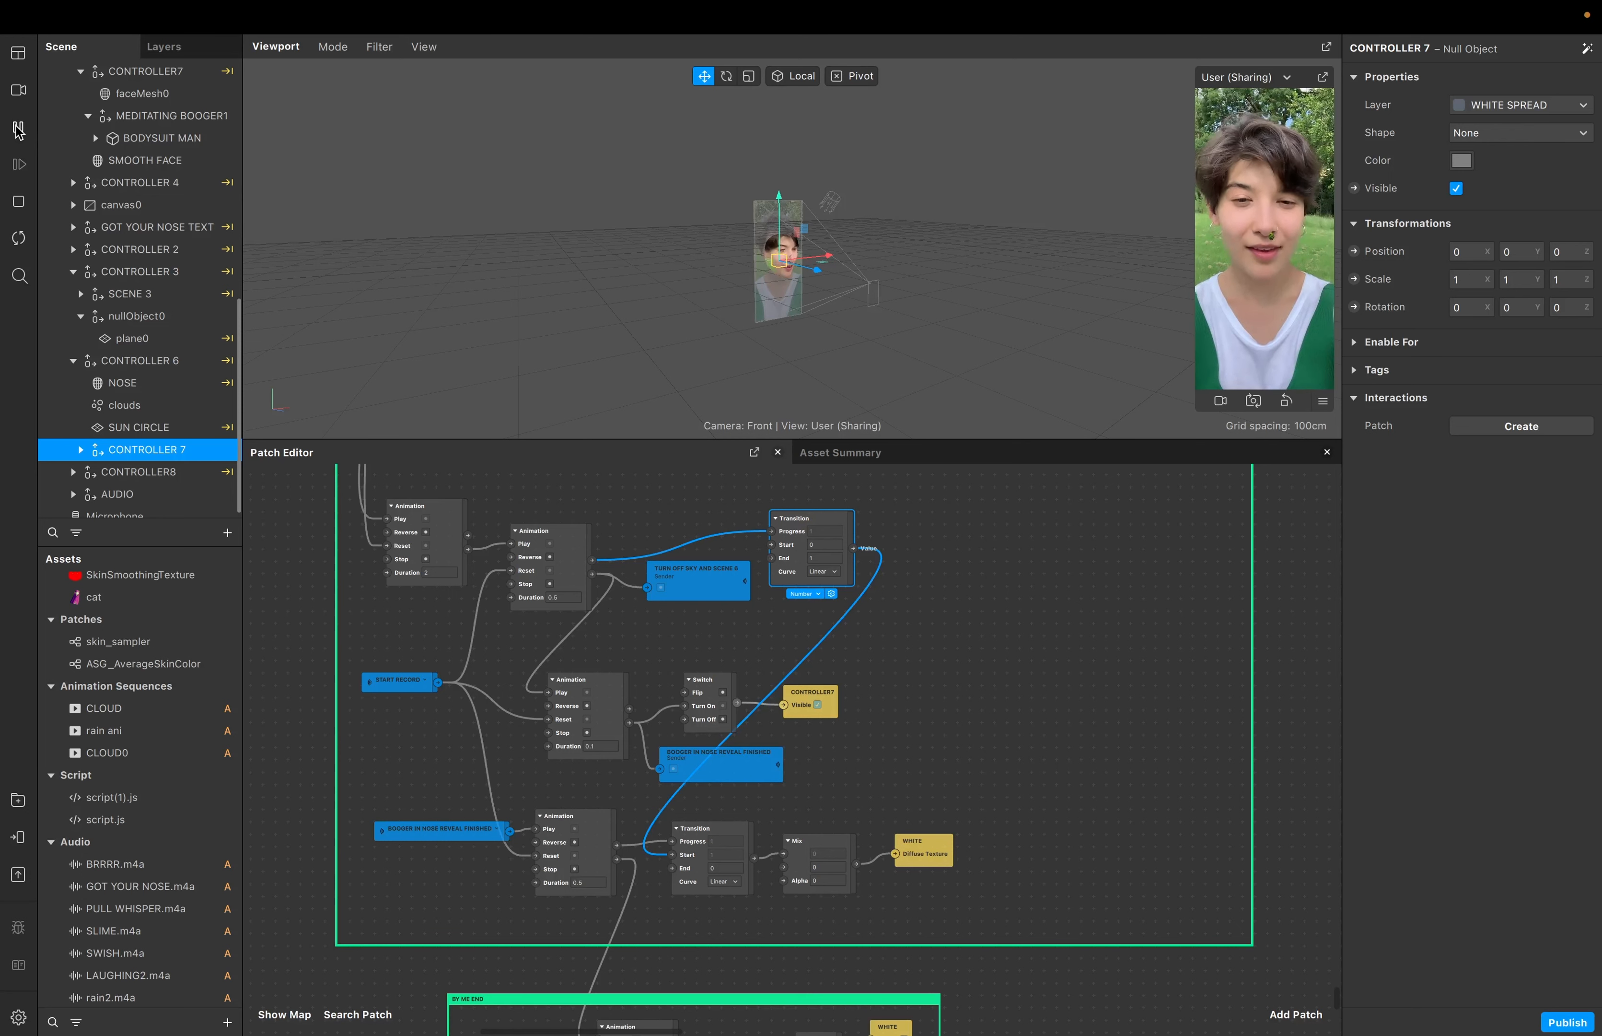
click(18, 129)
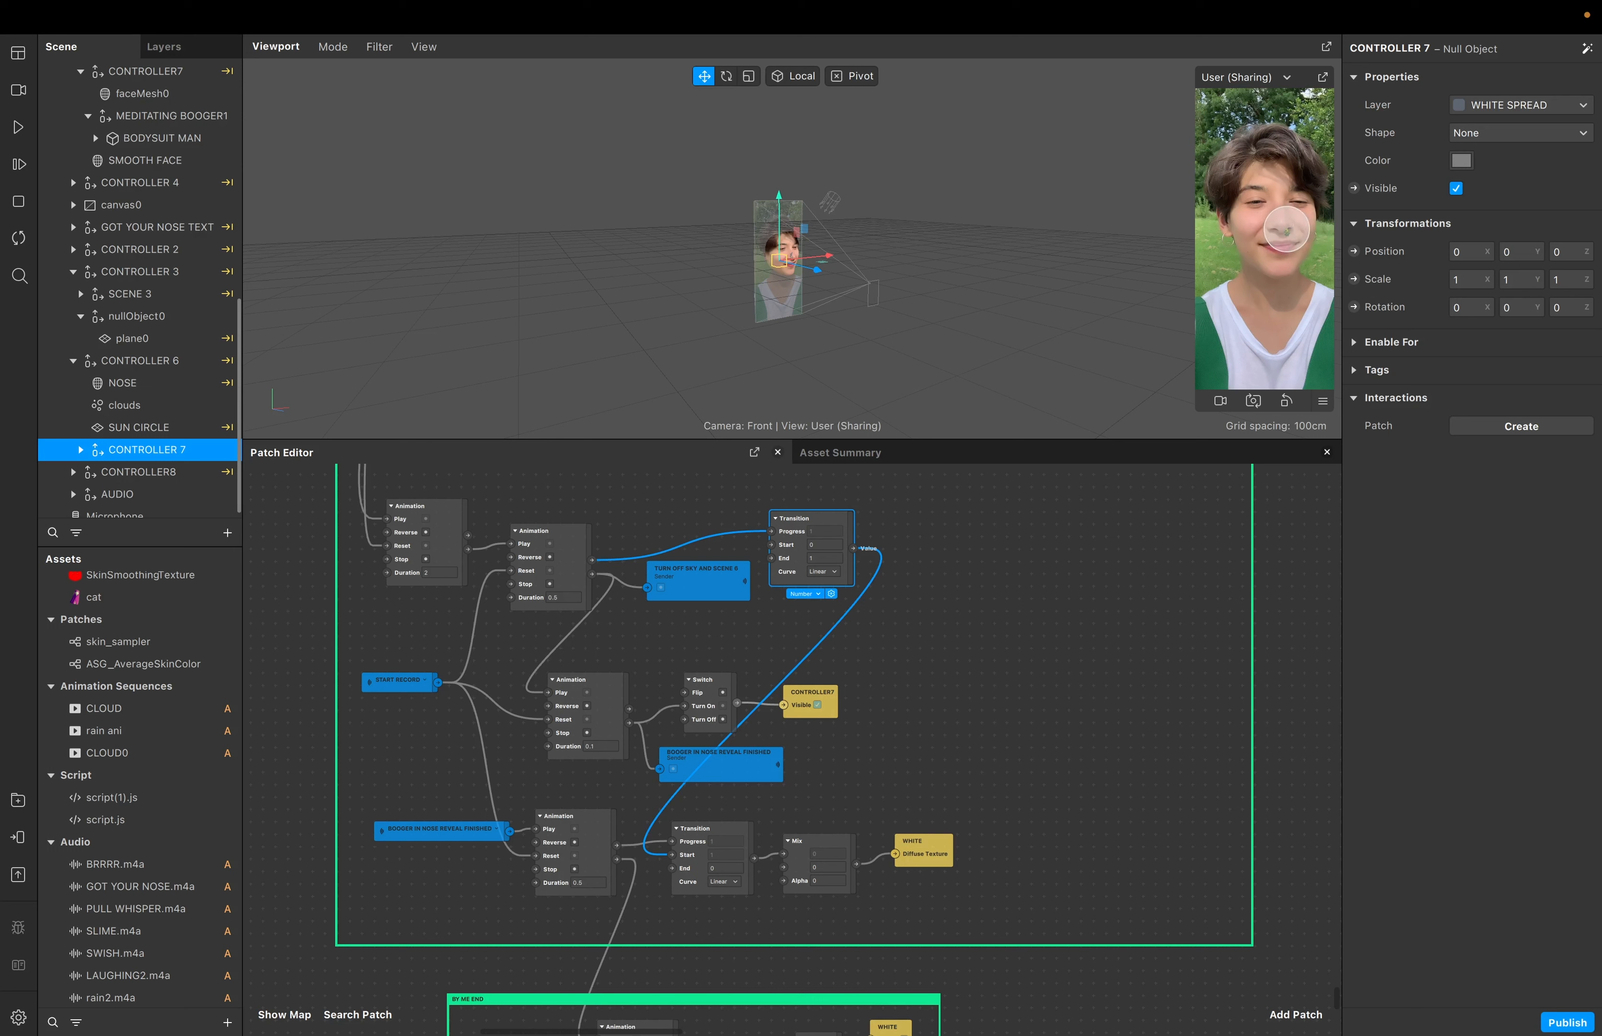
Shift the TURN OFF SKY AND SCENE 6 sender slightly left in the BOOGER PEEKING OUT OF NOSE group
scroll(575, 667, up, 2)
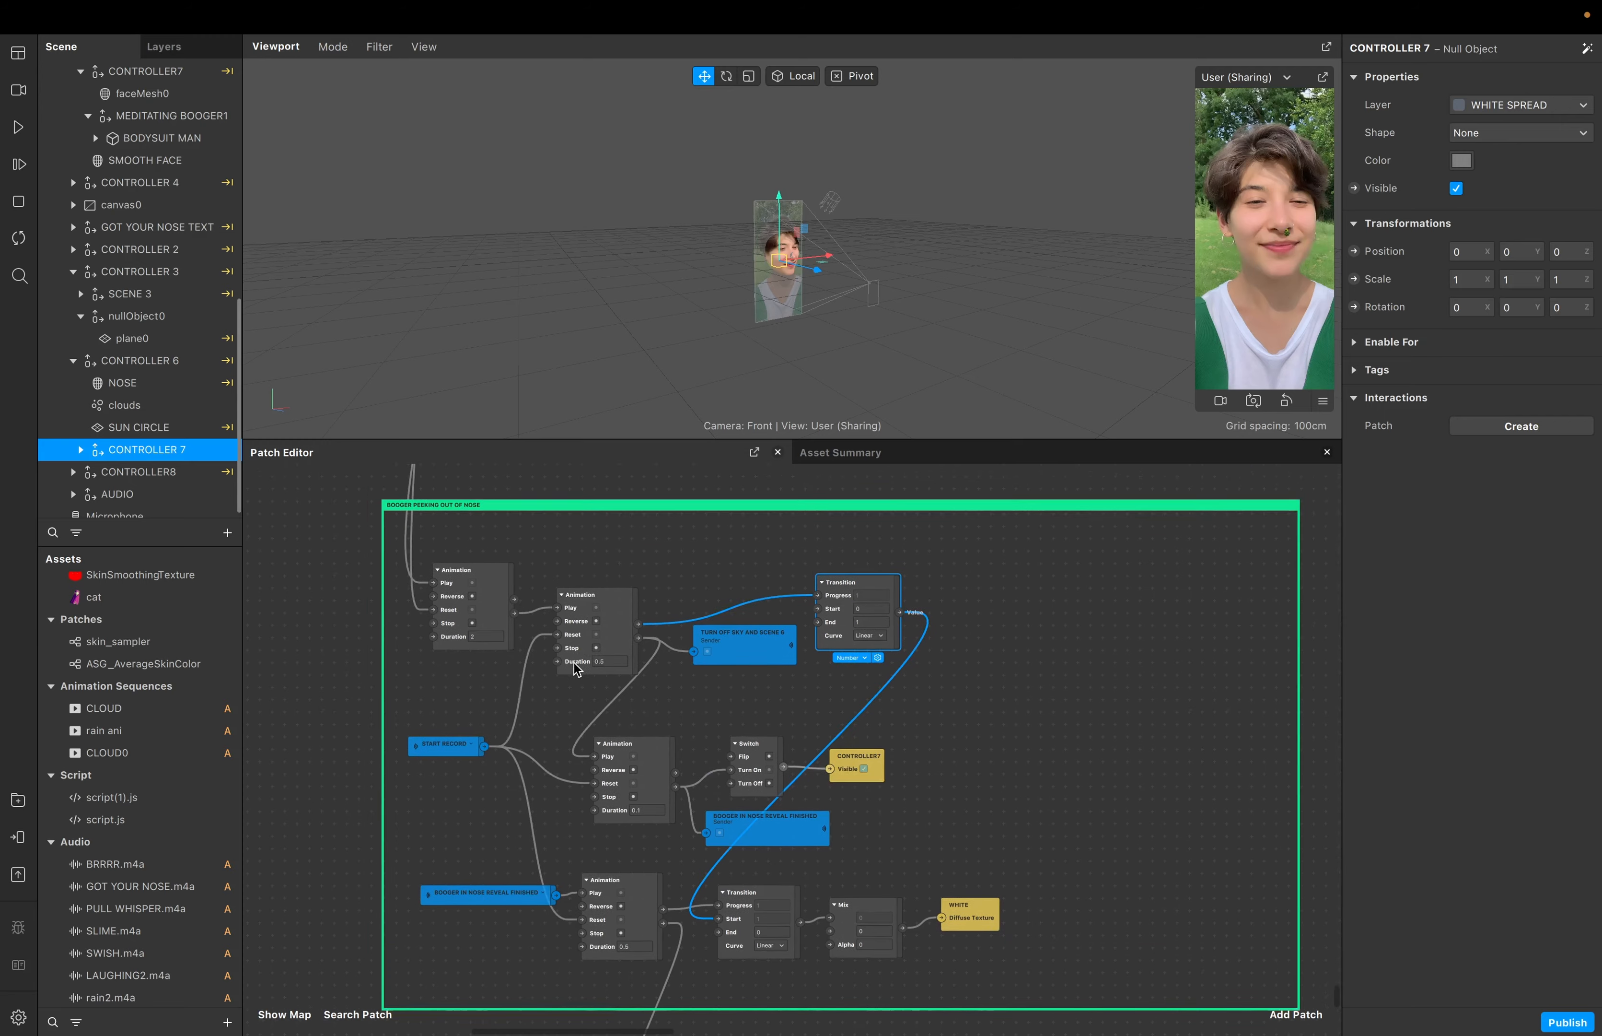
scroll(576, 667, down, 1)
click(724, 639)
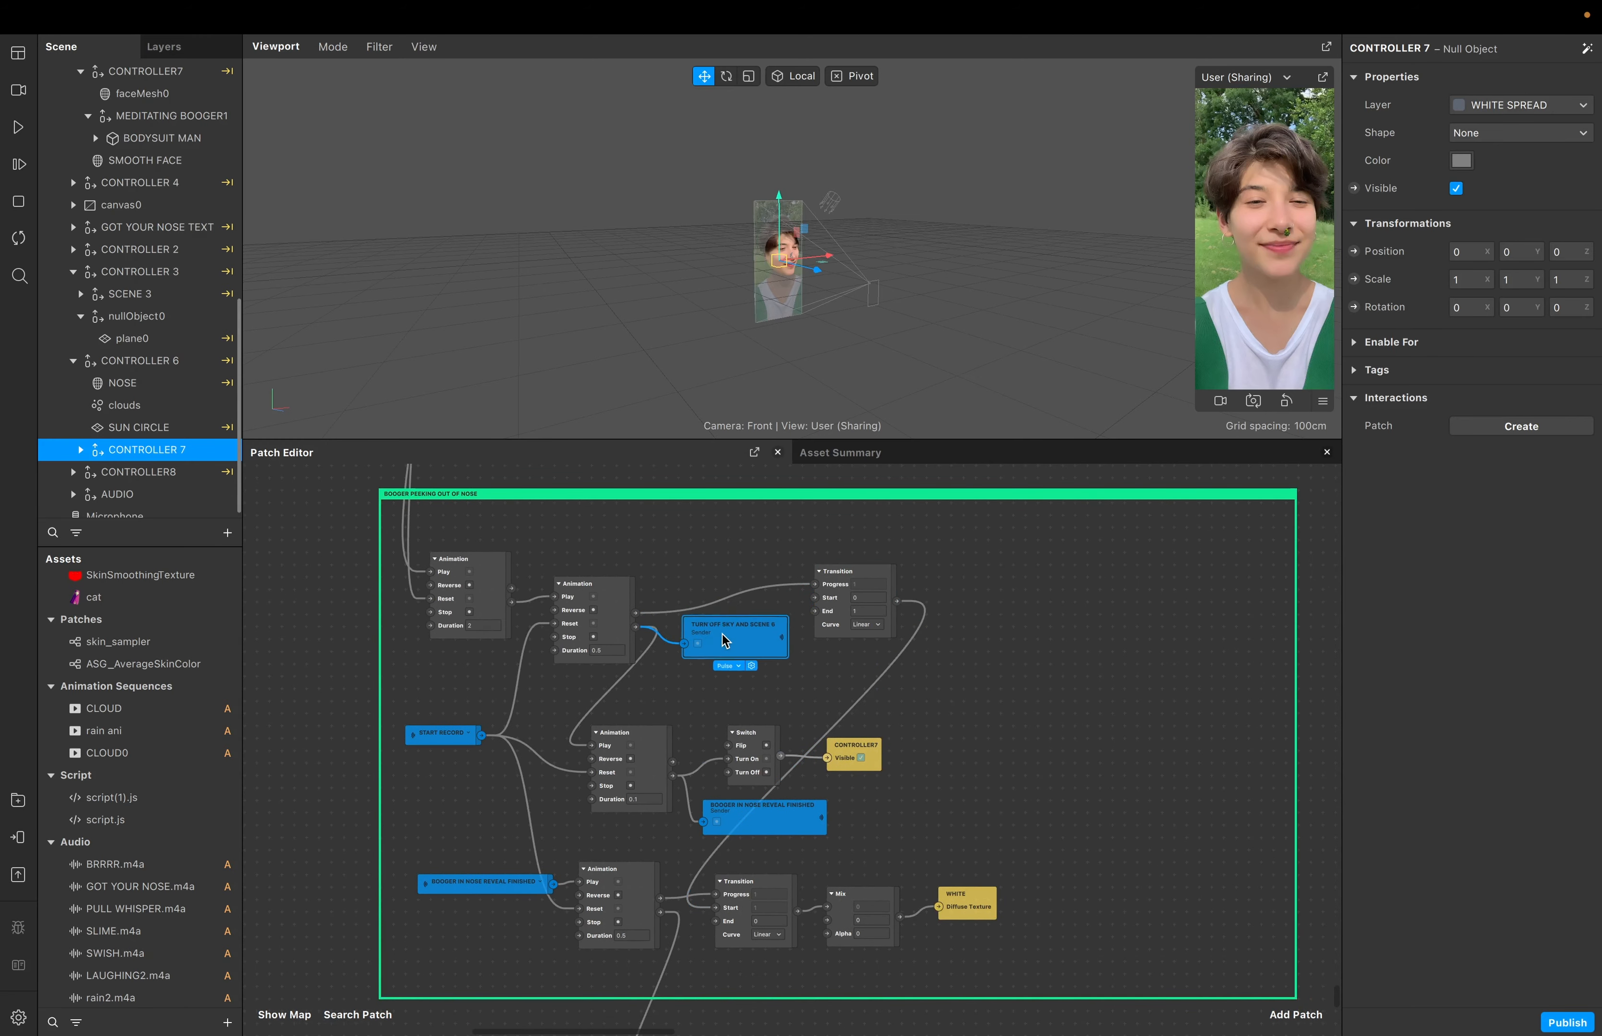
drag(724, 640, 717, 636)
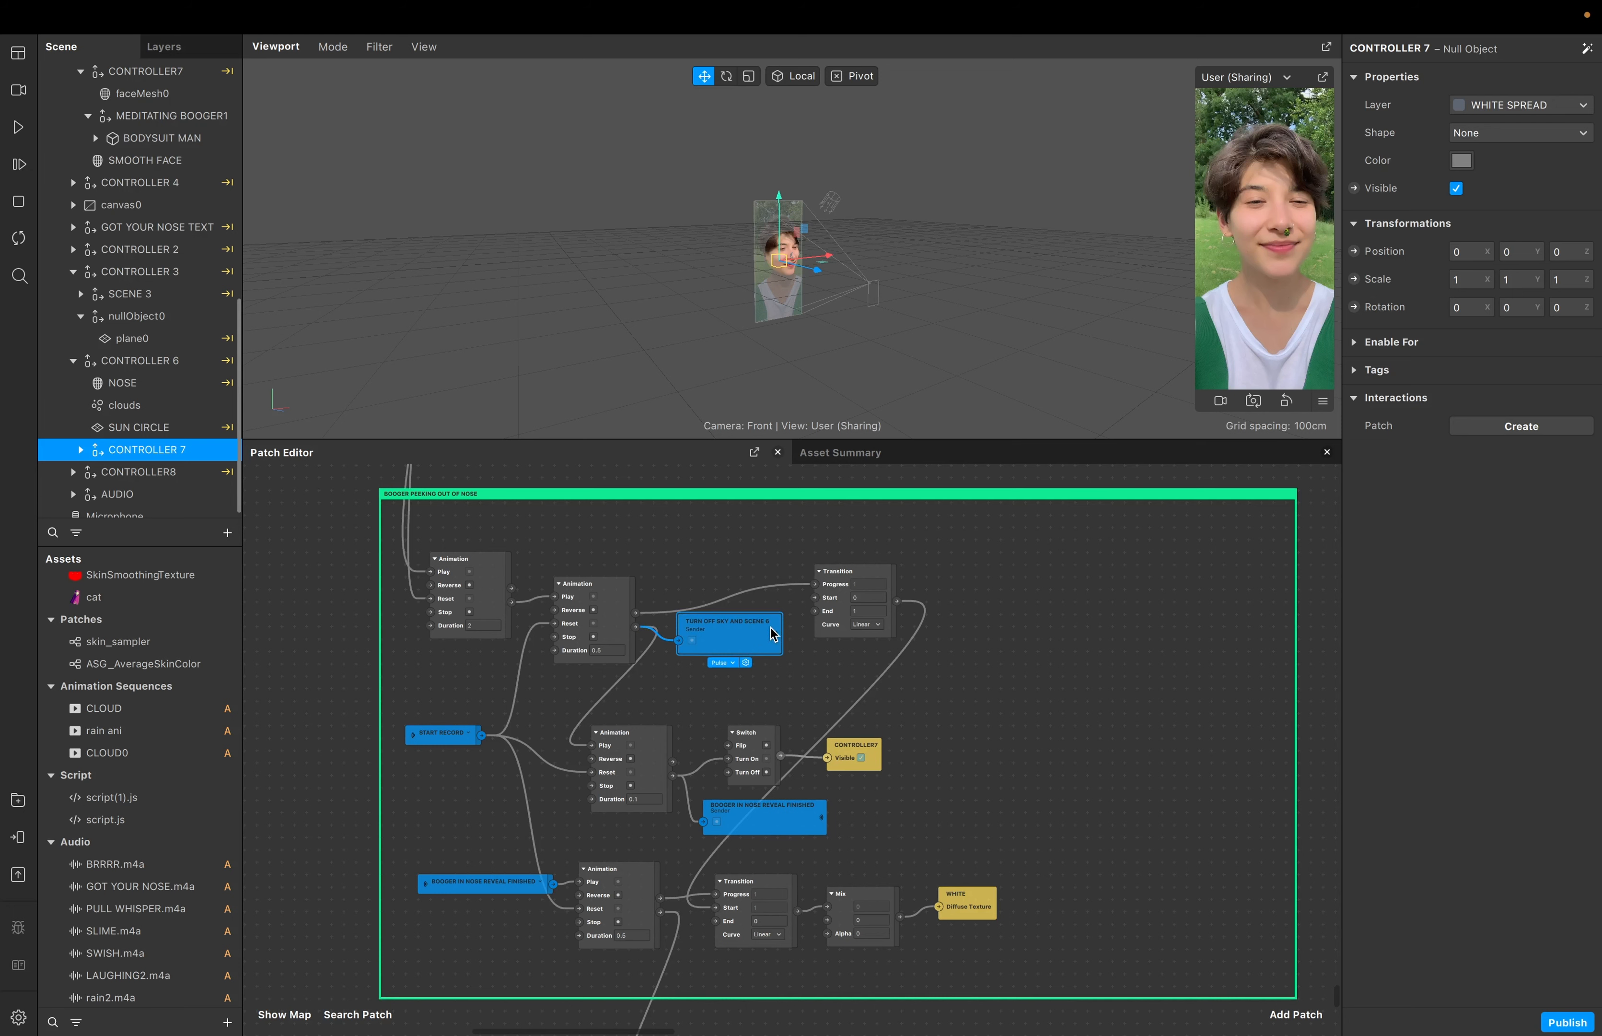
Examine the switch linking the WHITE TRANSITION FINISHED and TURN OFF SKY receivers to SKY and CONTROLLER 6 visibility, and return to the BOOGER PEEKING OUT OF NOSE group
scroll(1084, 616, up, 1)
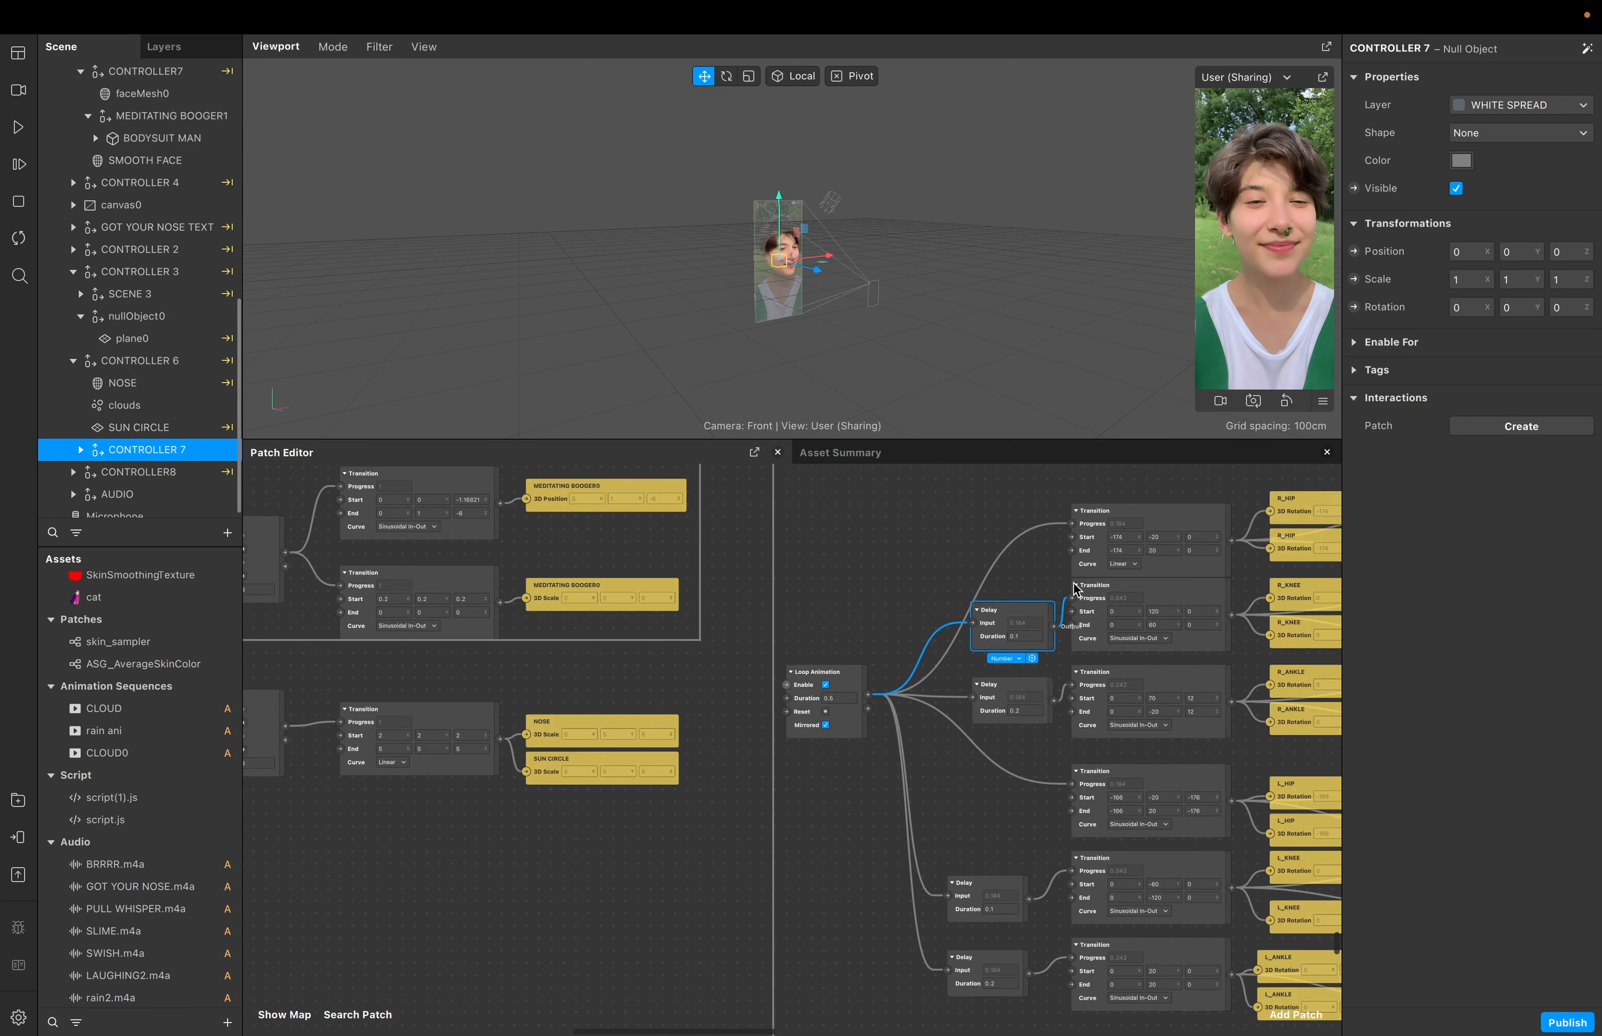
scroll(1005, 594, up, 5)
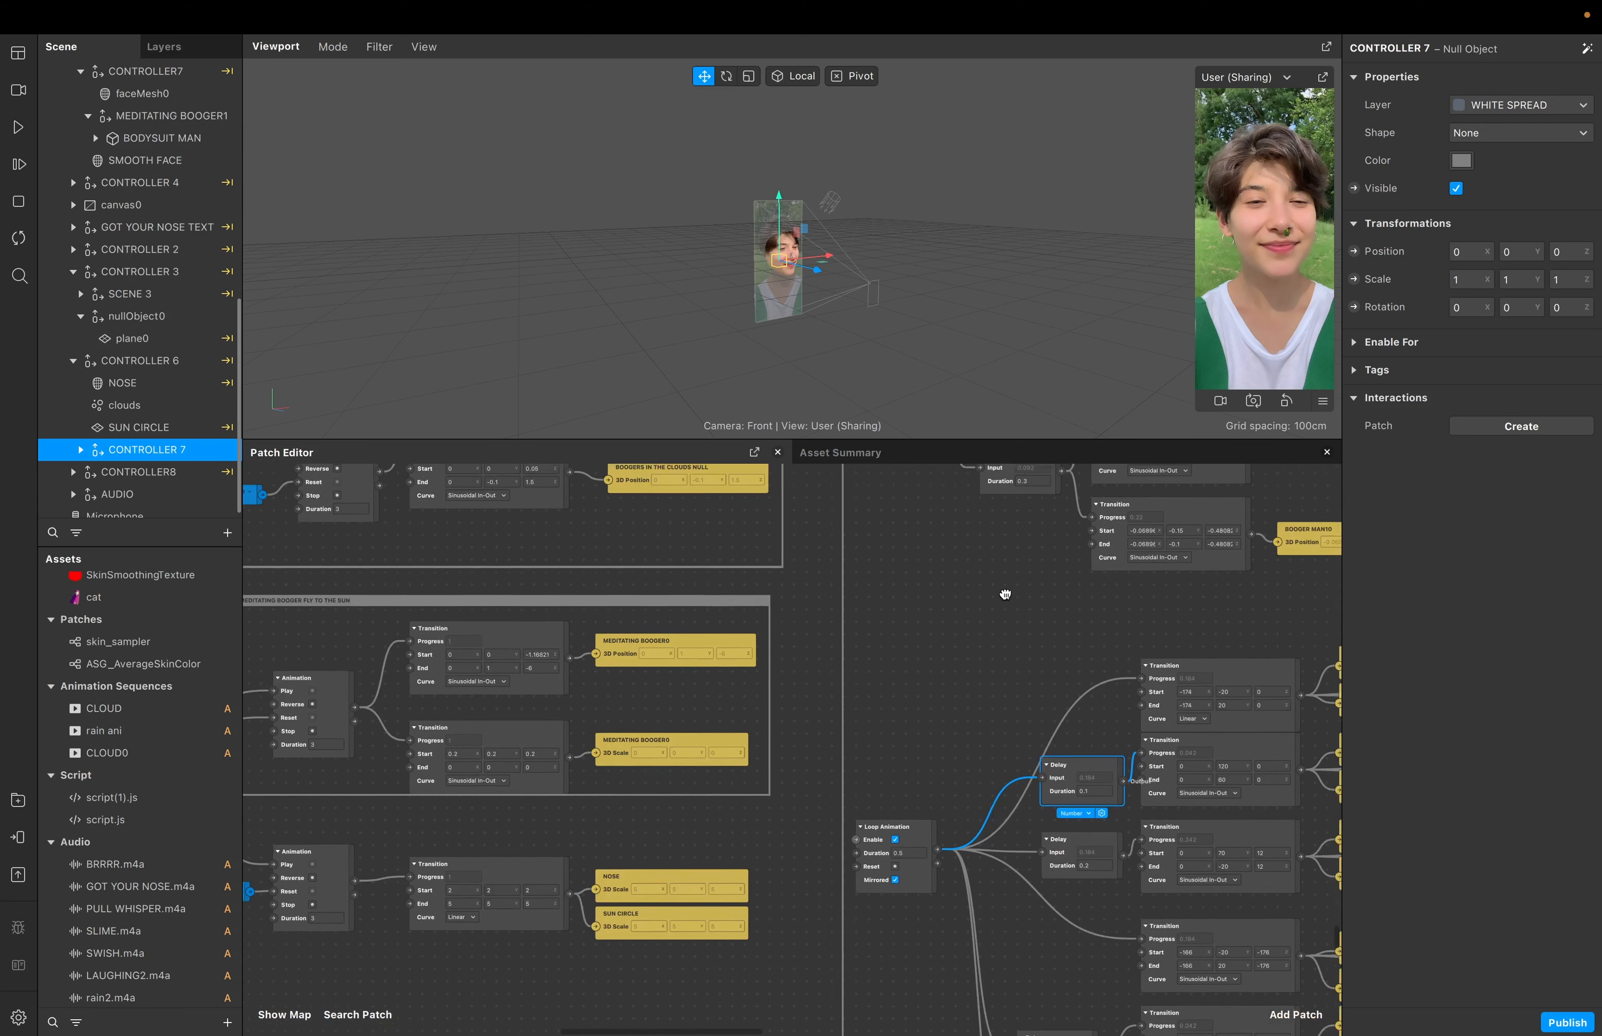
scroll(1005, 594, up, 10)
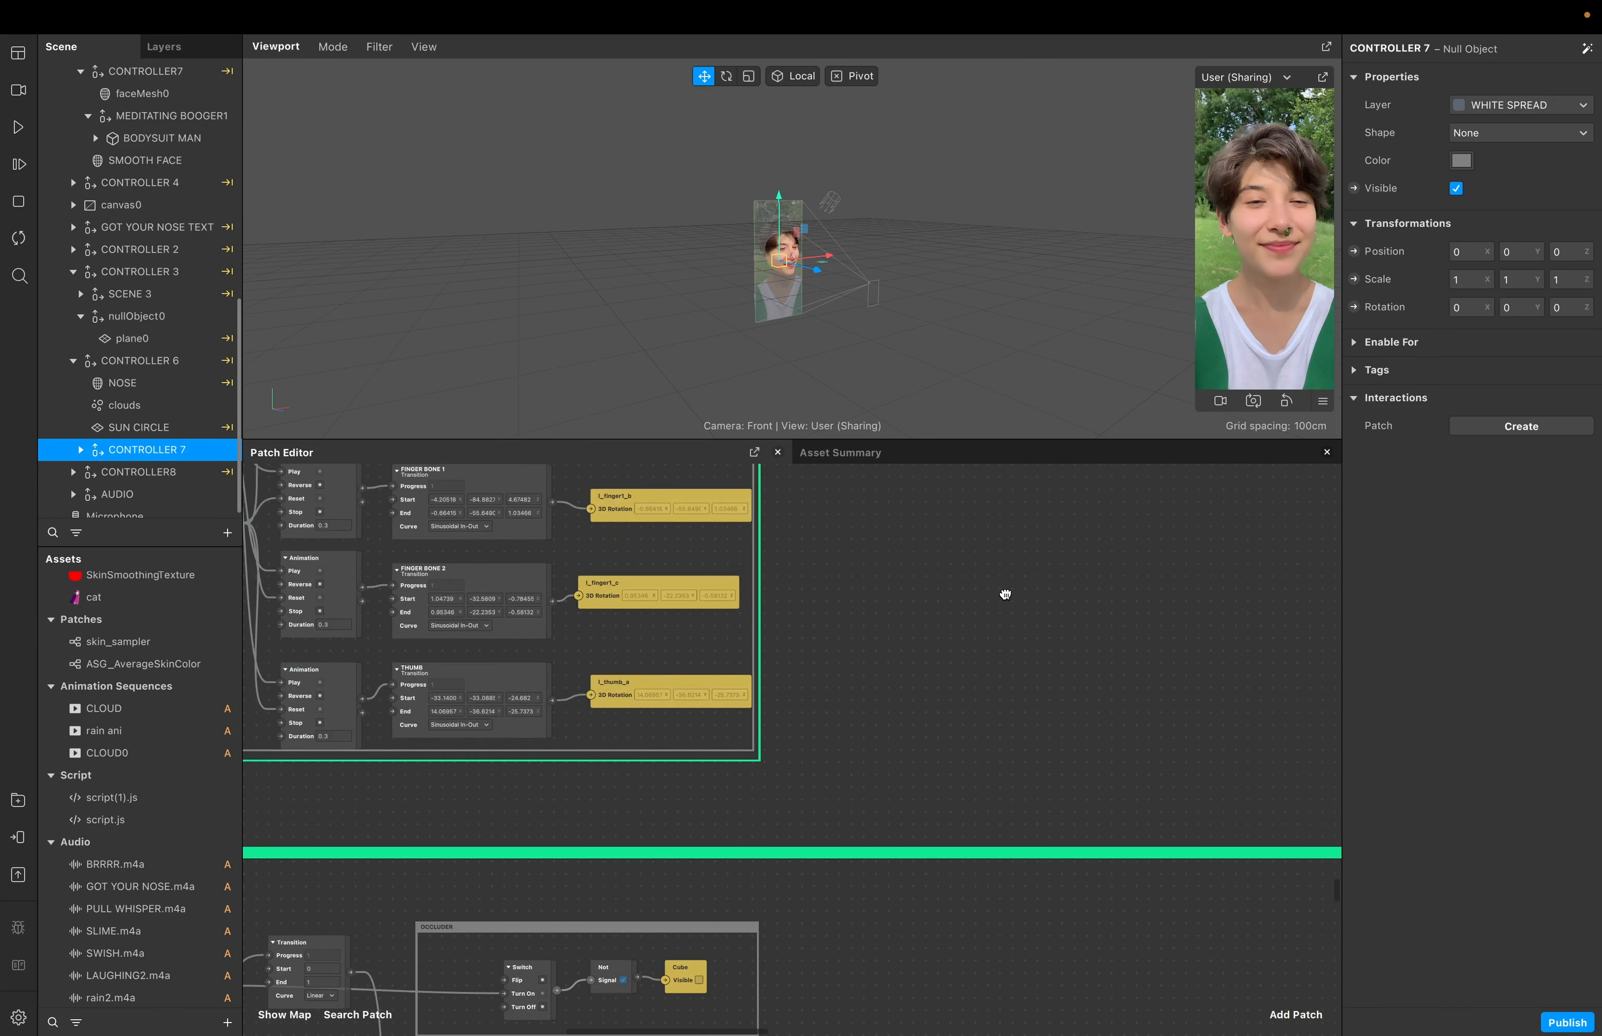
scroll(1005, 595, up, 1)
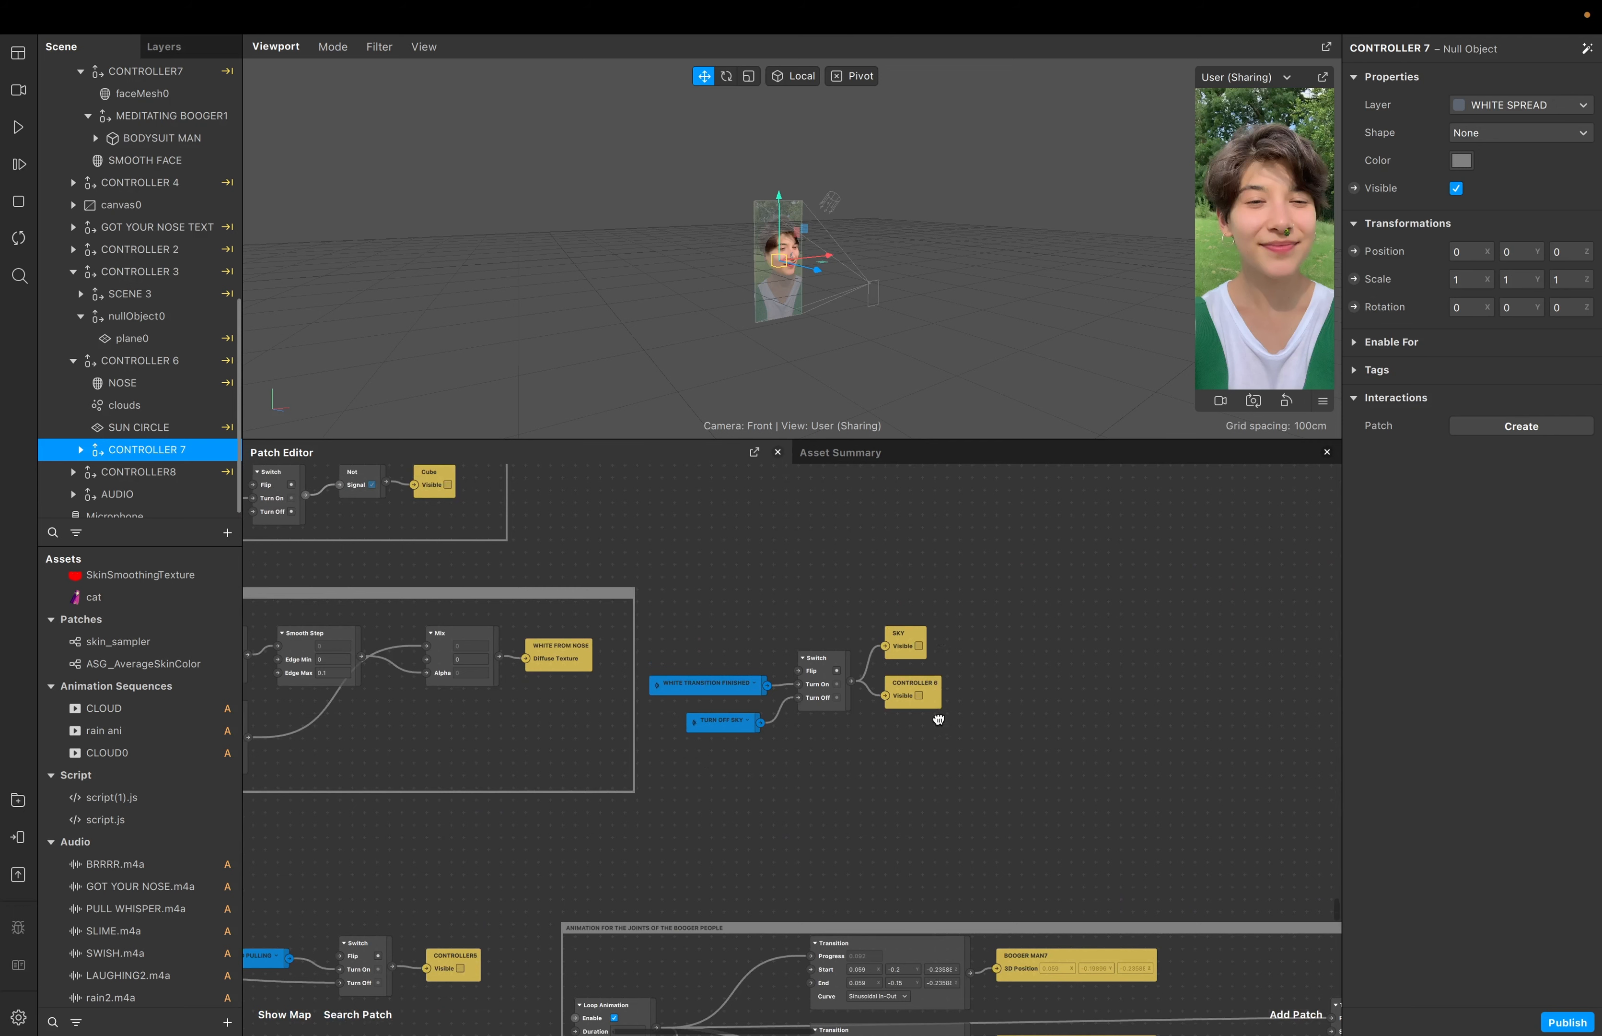
scroll(947, 732, left, 1)
scroll(947, 731, down, 15)
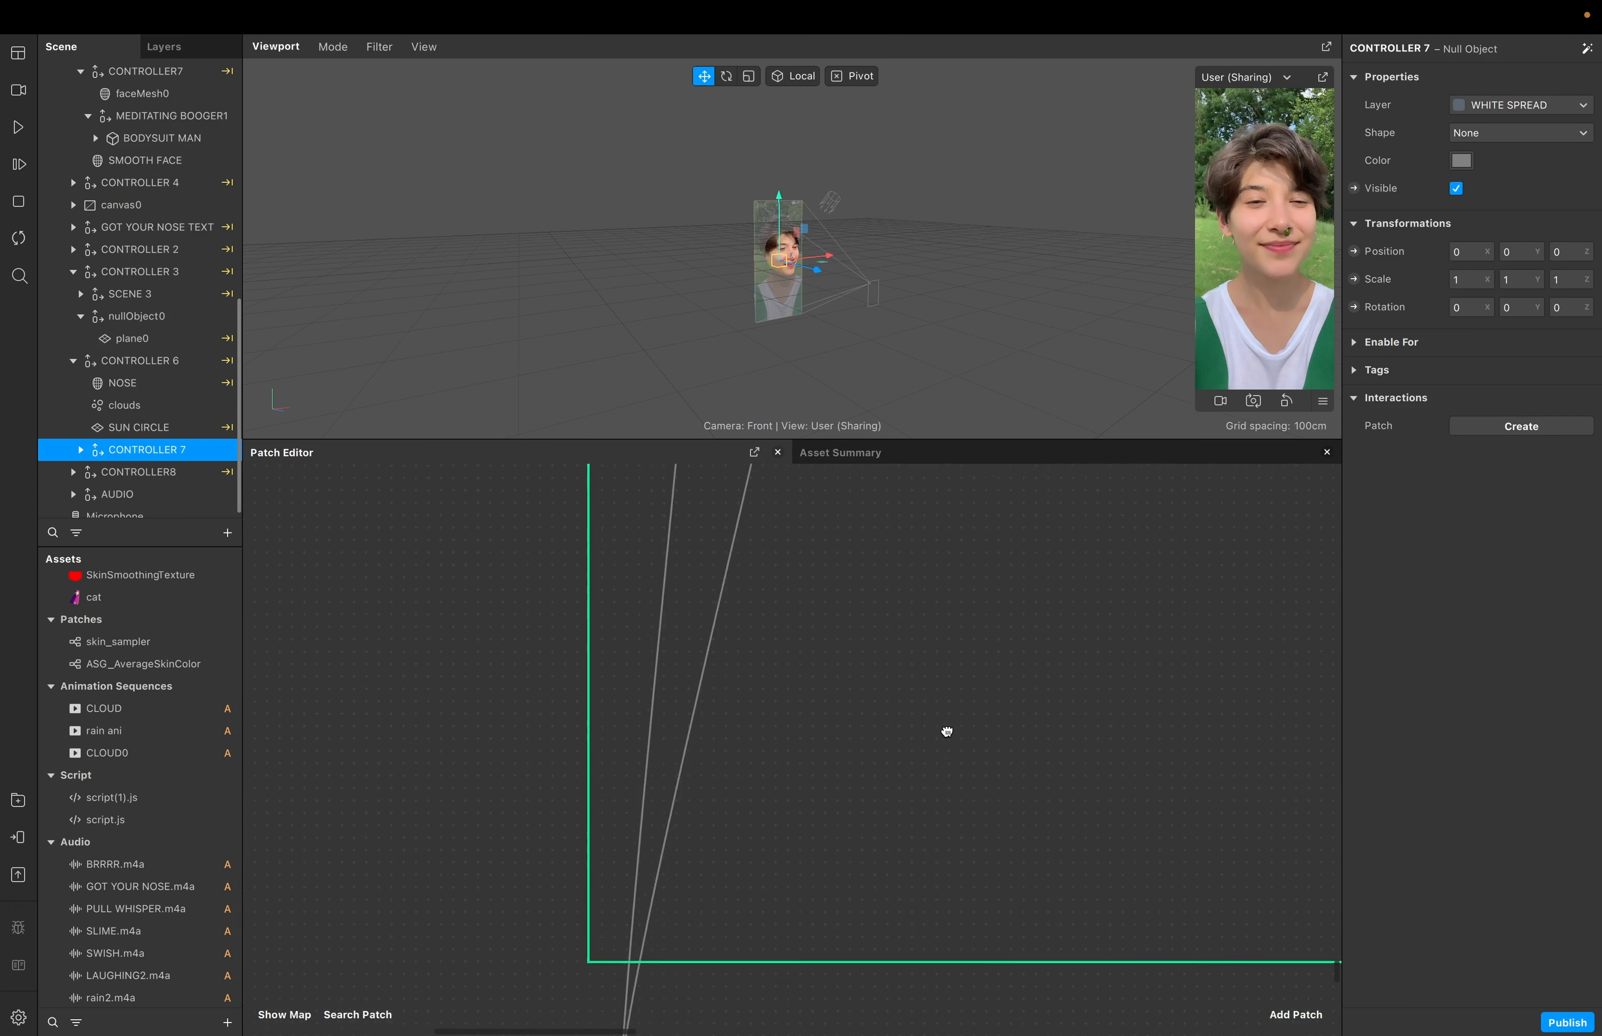
scroll(948, 732, down, 3)
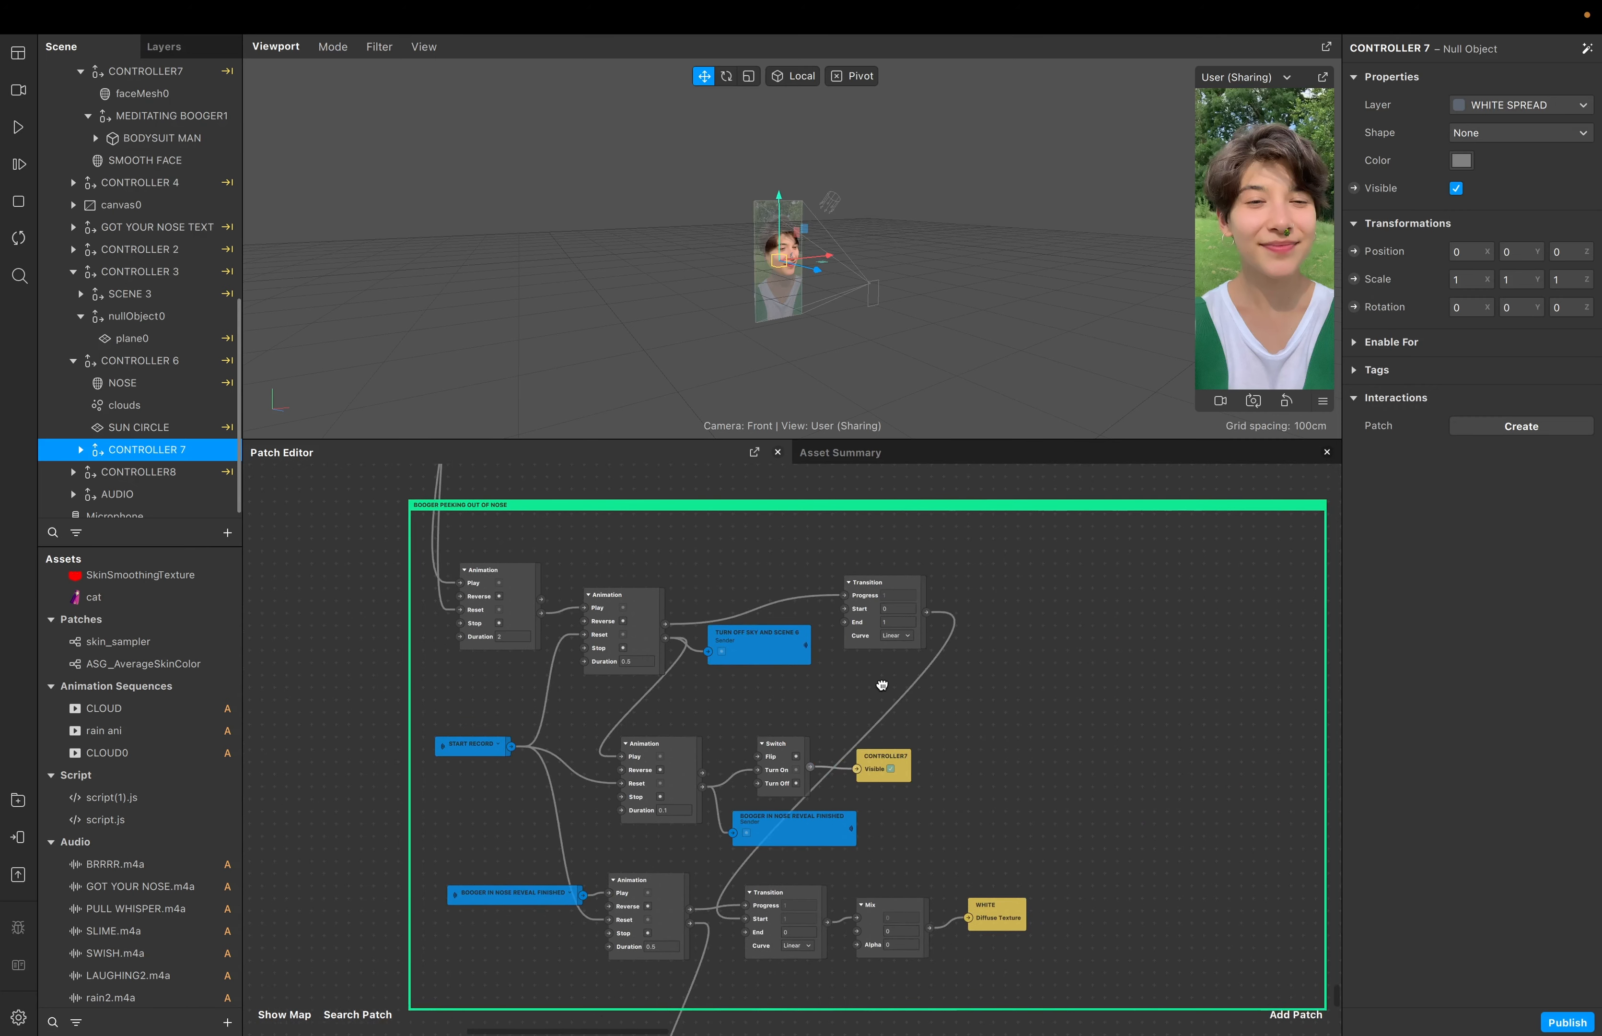
scroll(882, 684, down, 5)
scroll(883, 684, up, 2)
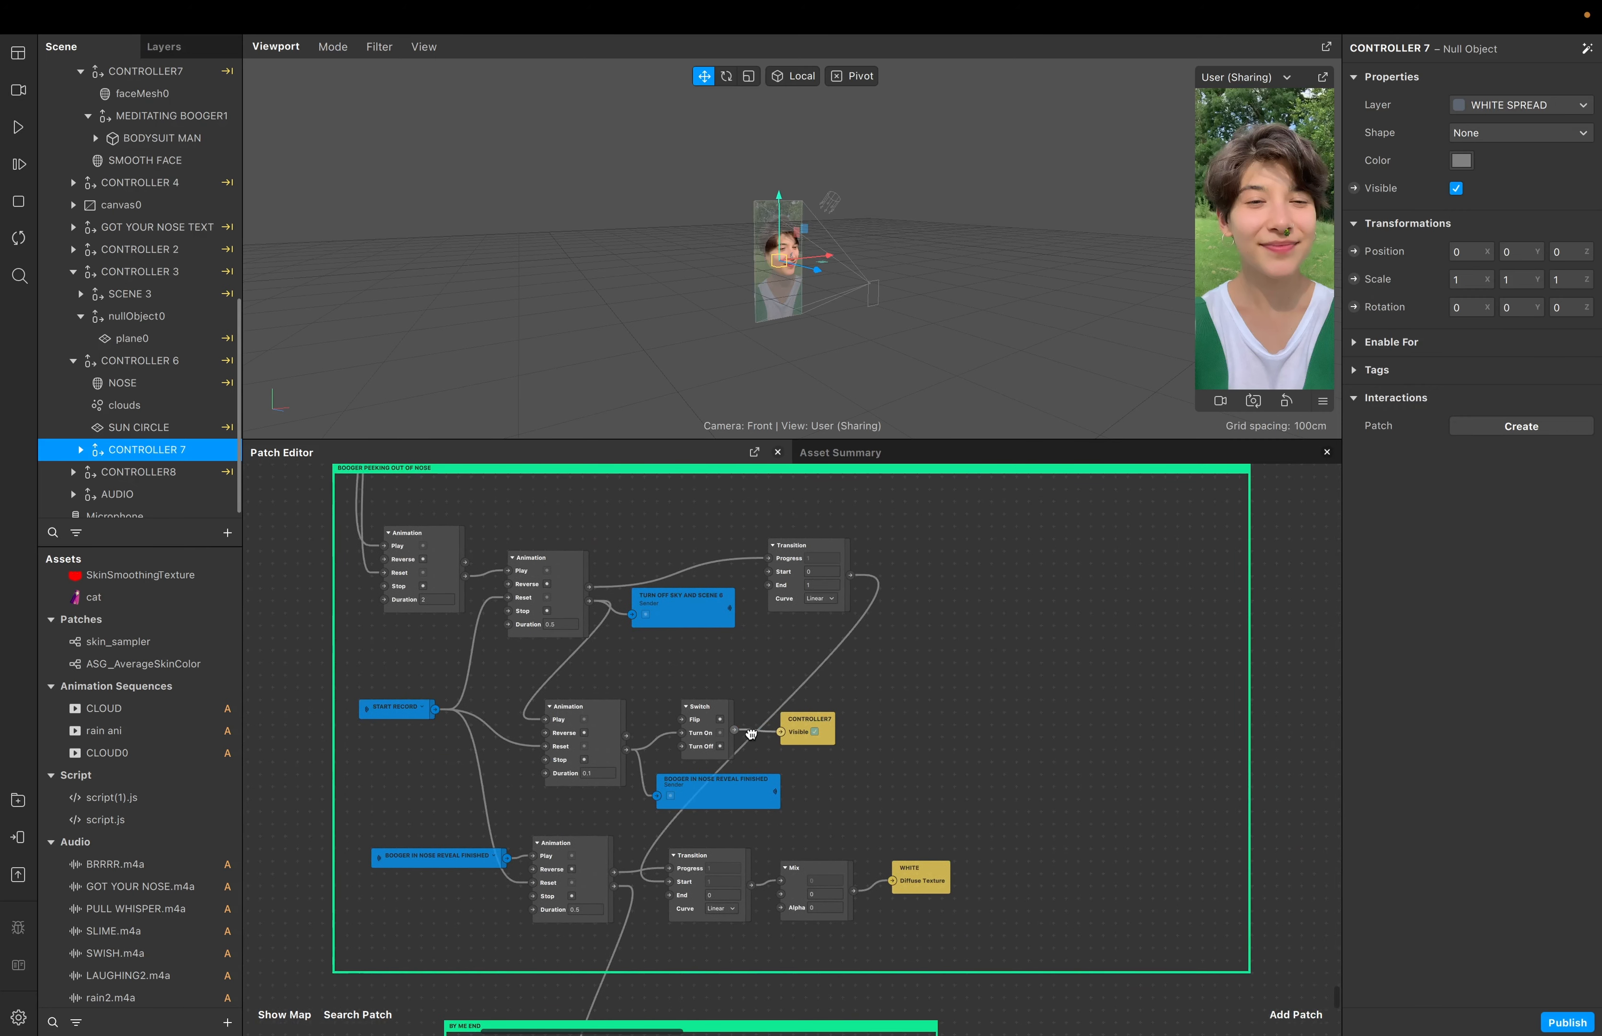
Shift the CONTROLLER7 visibility patch slightly right and the BOOGER IN NOSE REVEAL FINISHED sender slightly down
drag(800, 720, 812, 720)
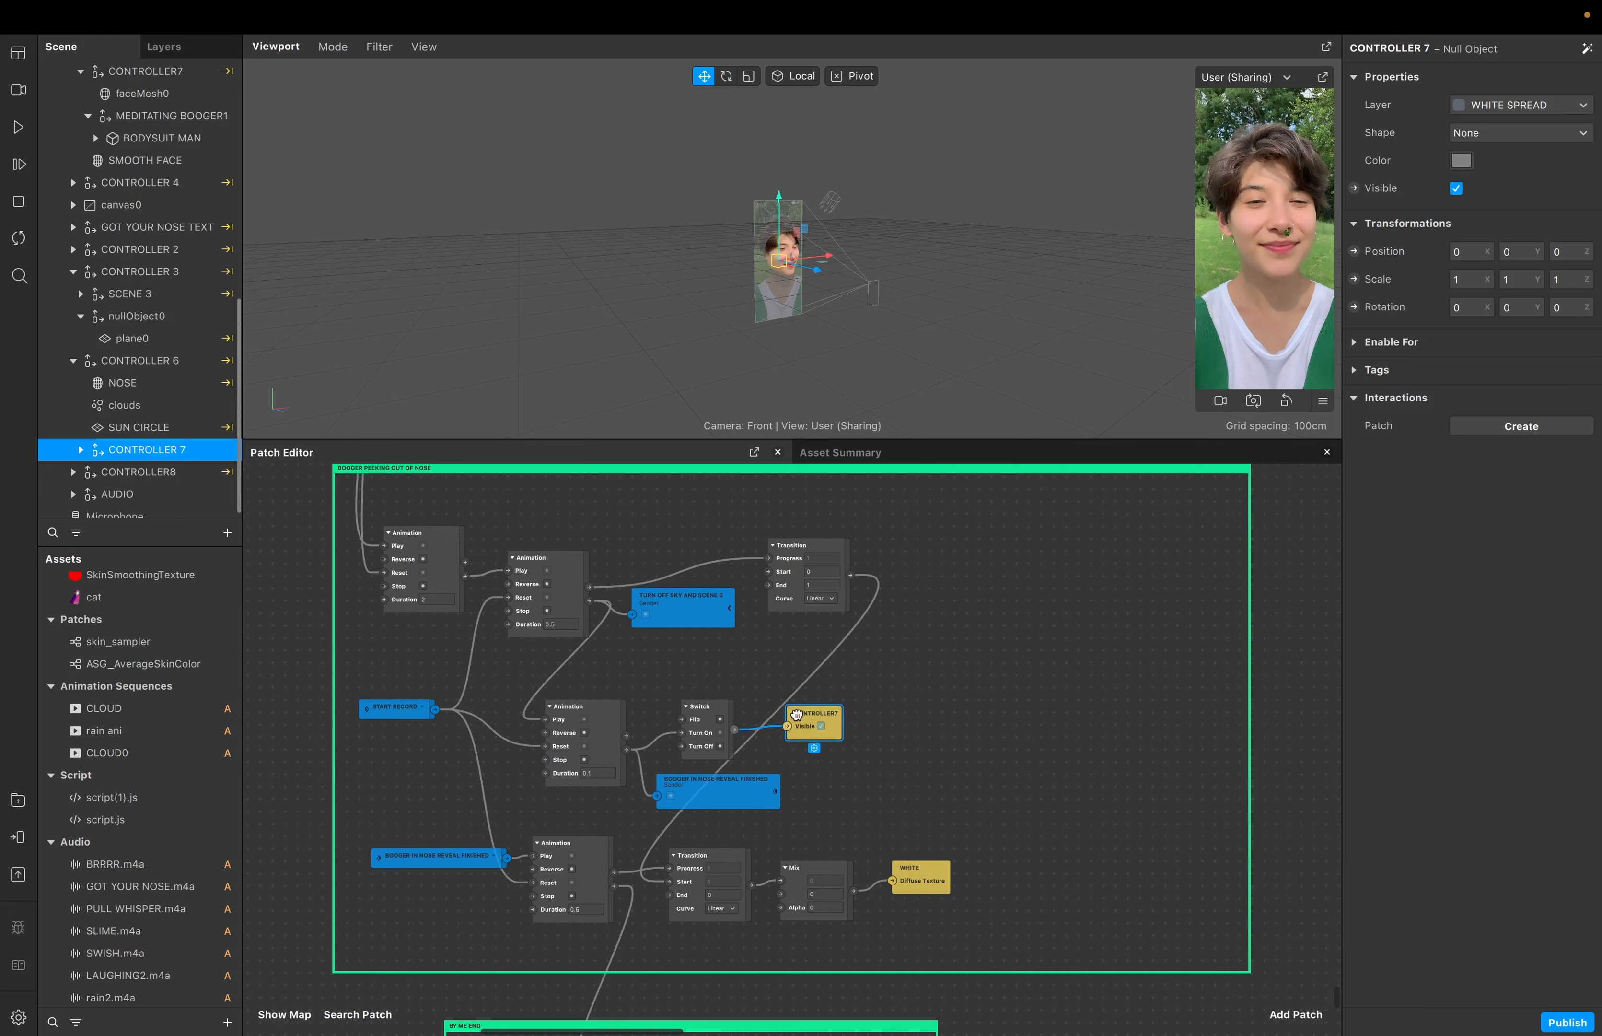
click(707, 719)
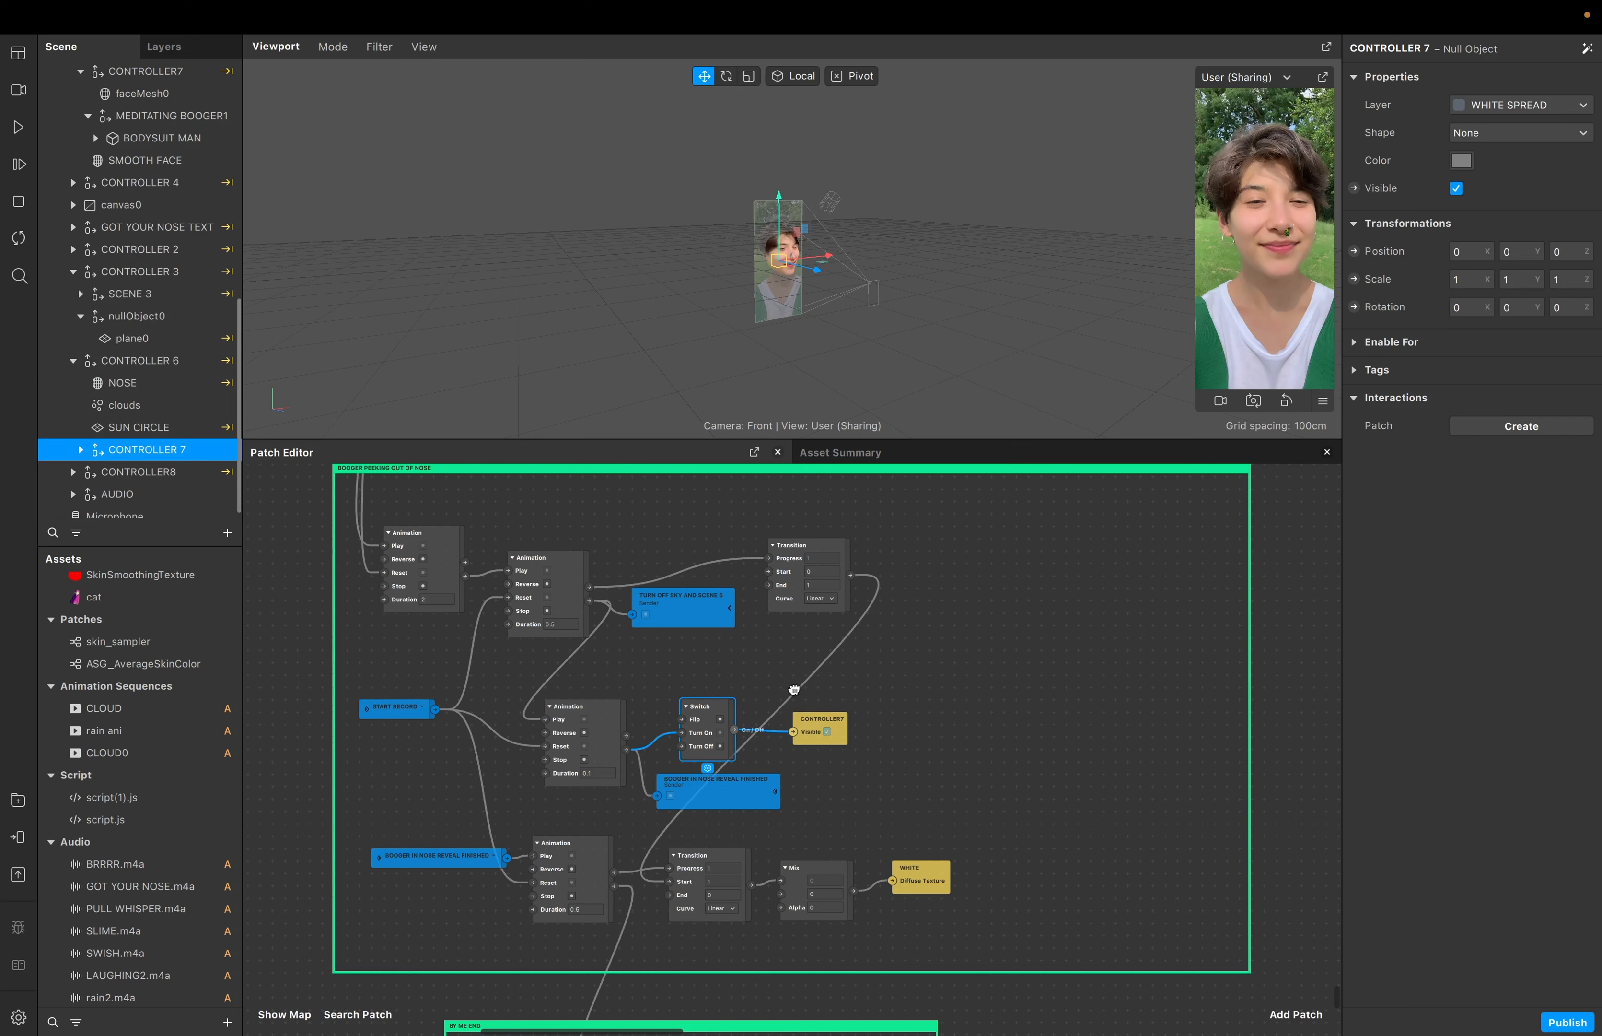
scroll(758, 660, down, 3)
click(705, 715)
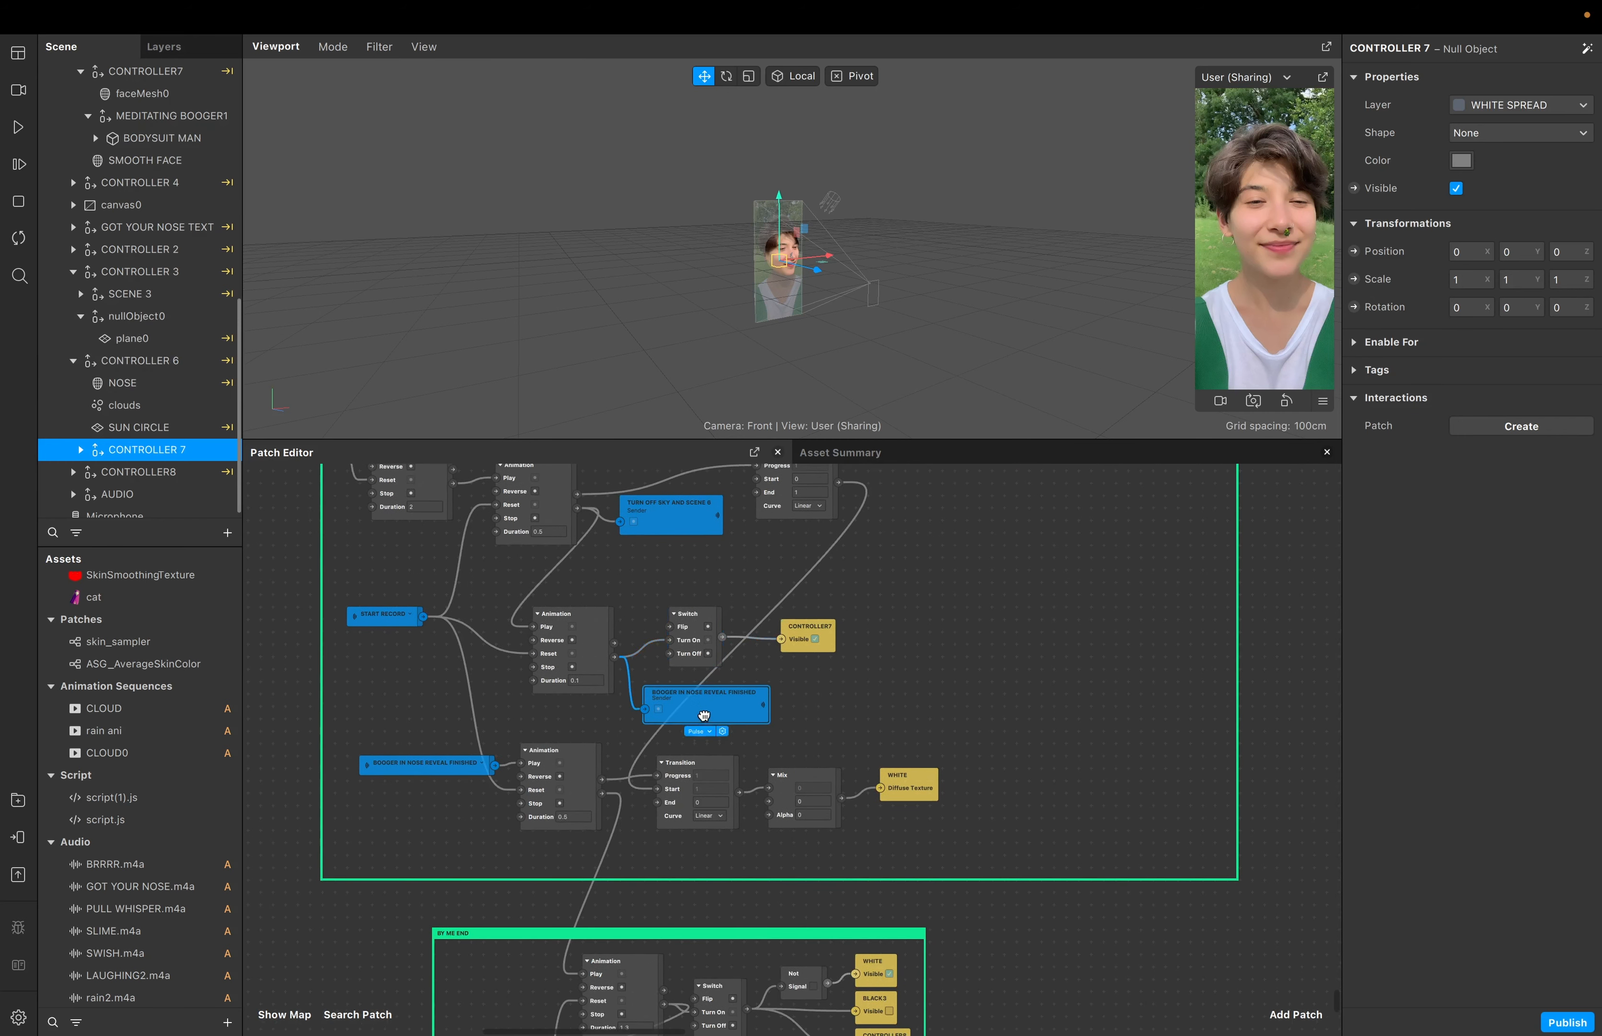
drag(705, 715, 704, 722)
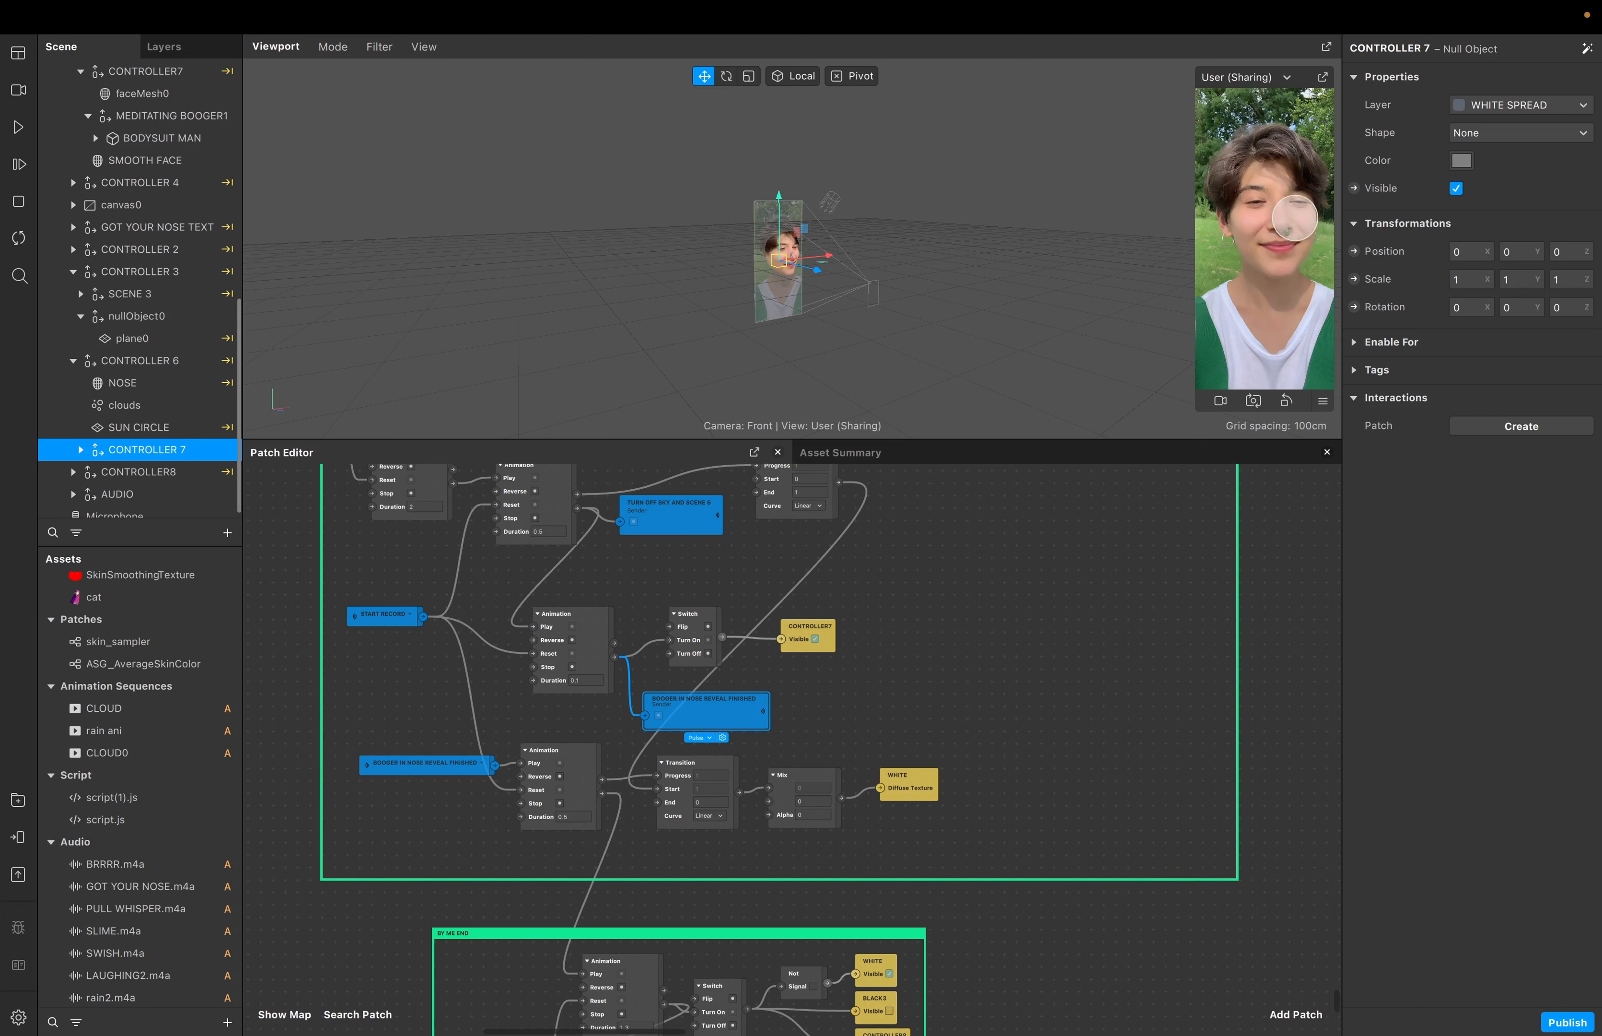
Review the patches fading the WHITE diffuse texture, and play the effect preview through to the closing credit
scroll(640, 761, up, 3)
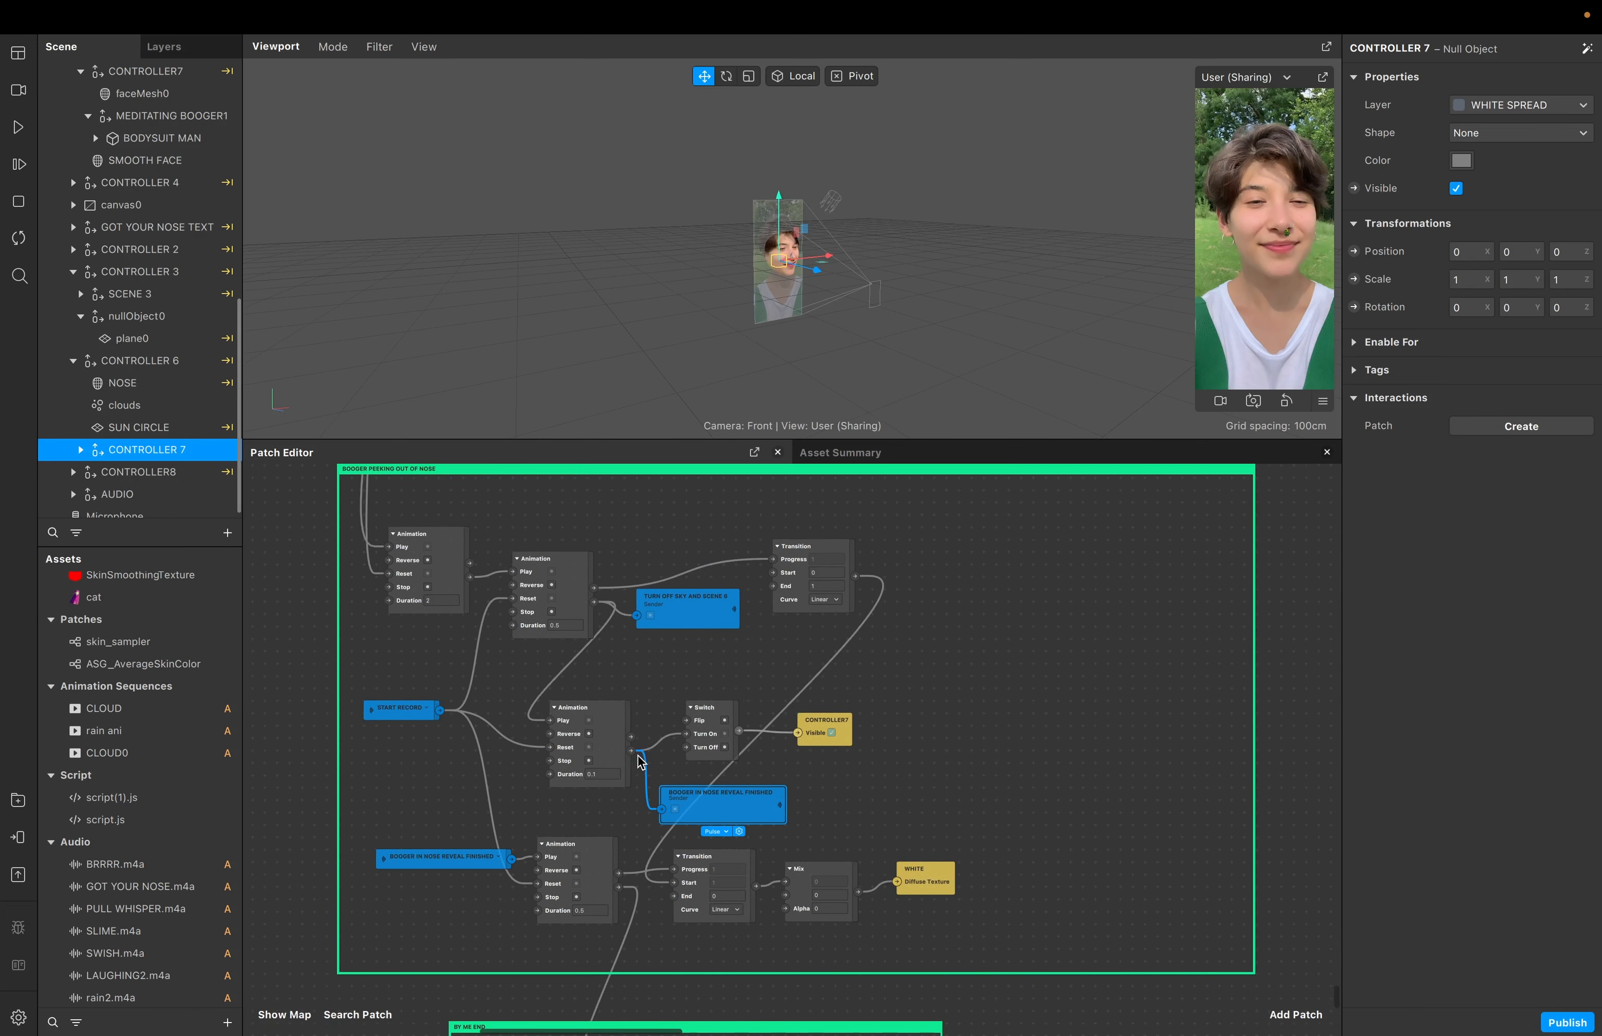
scroll(779, 629, down, 5)
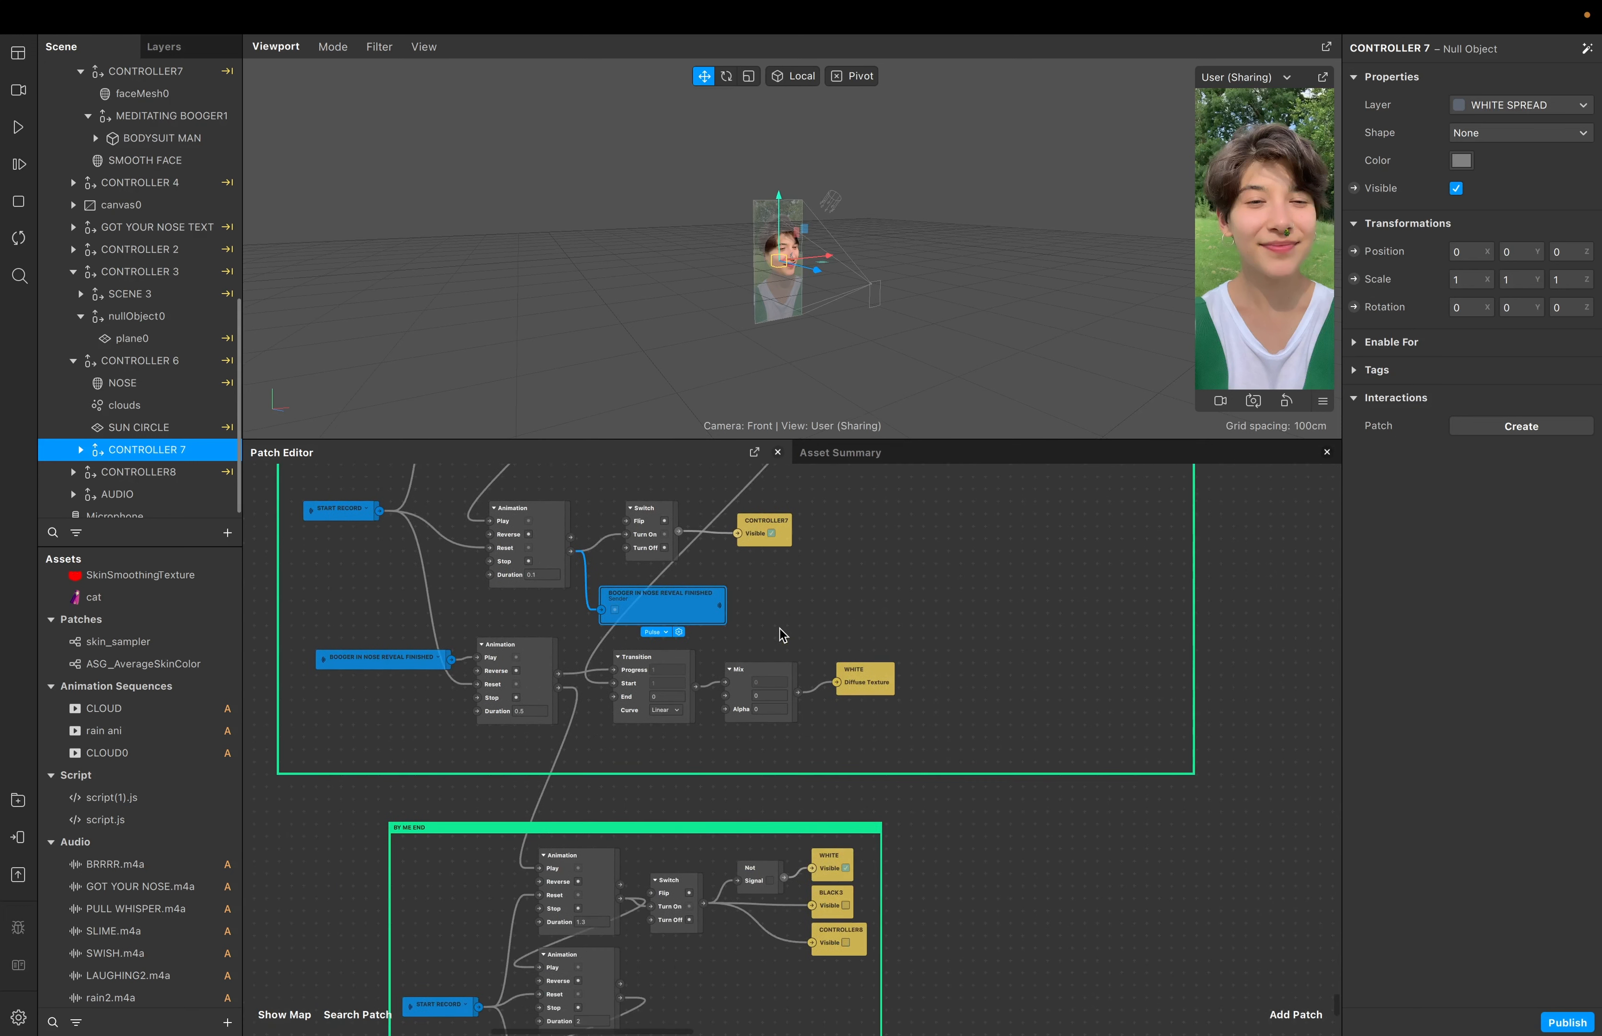
scroll(804, 633, down, 2)
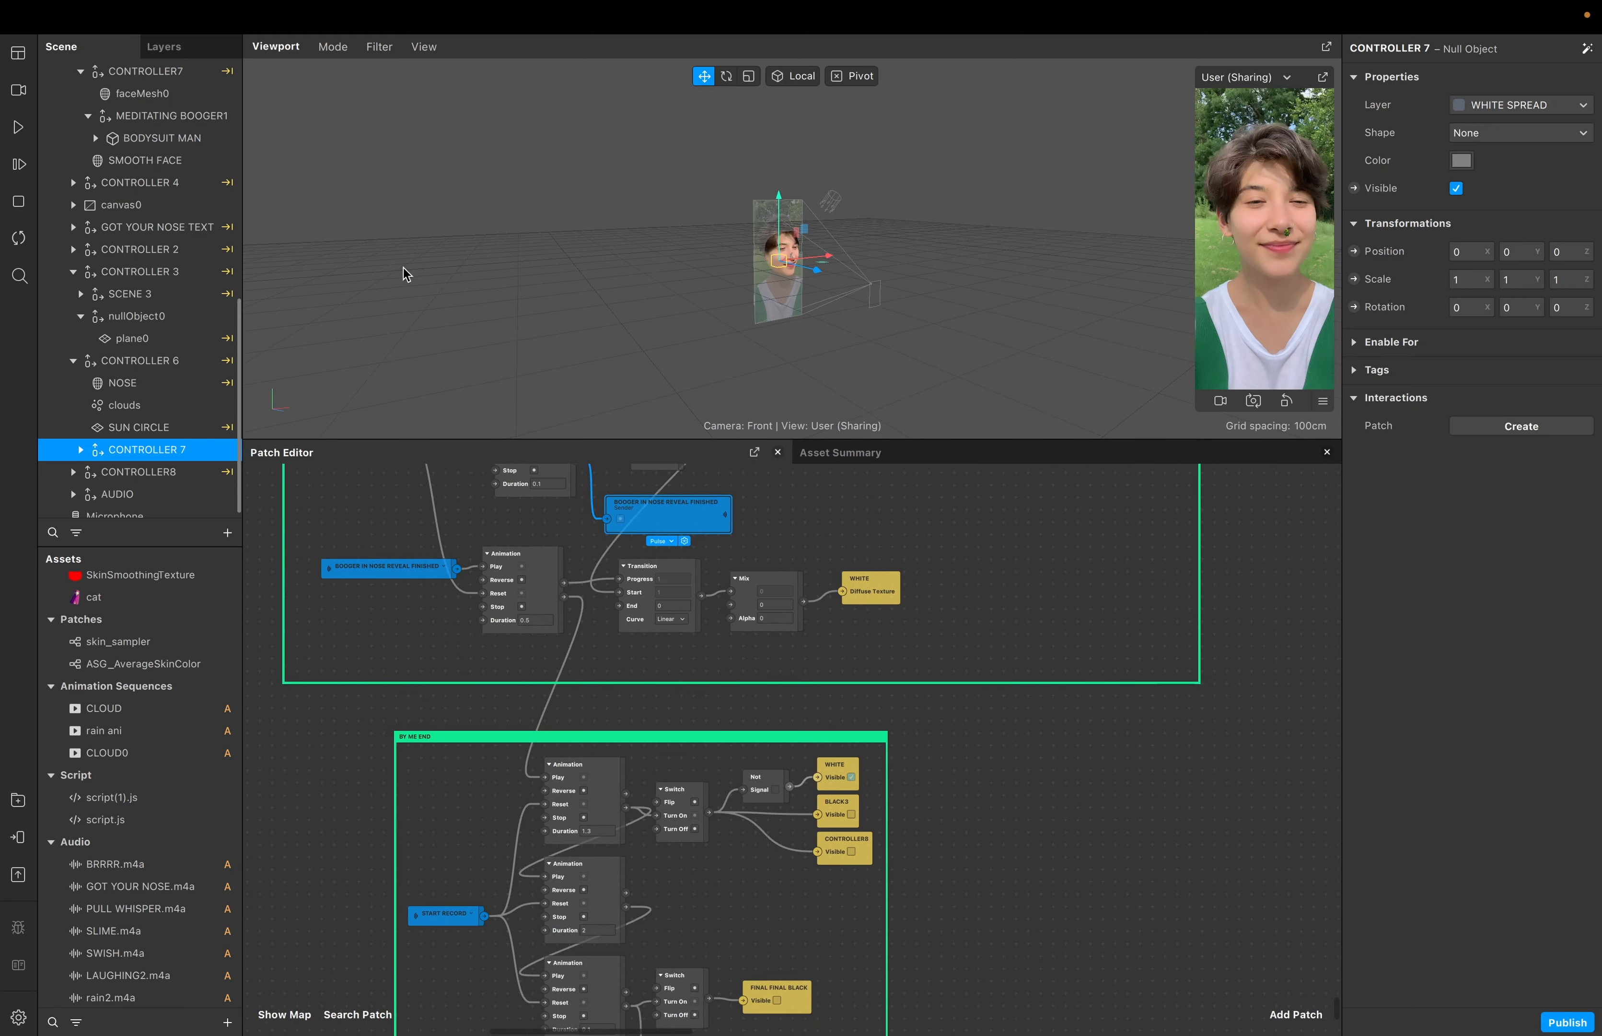
click(17, 128)
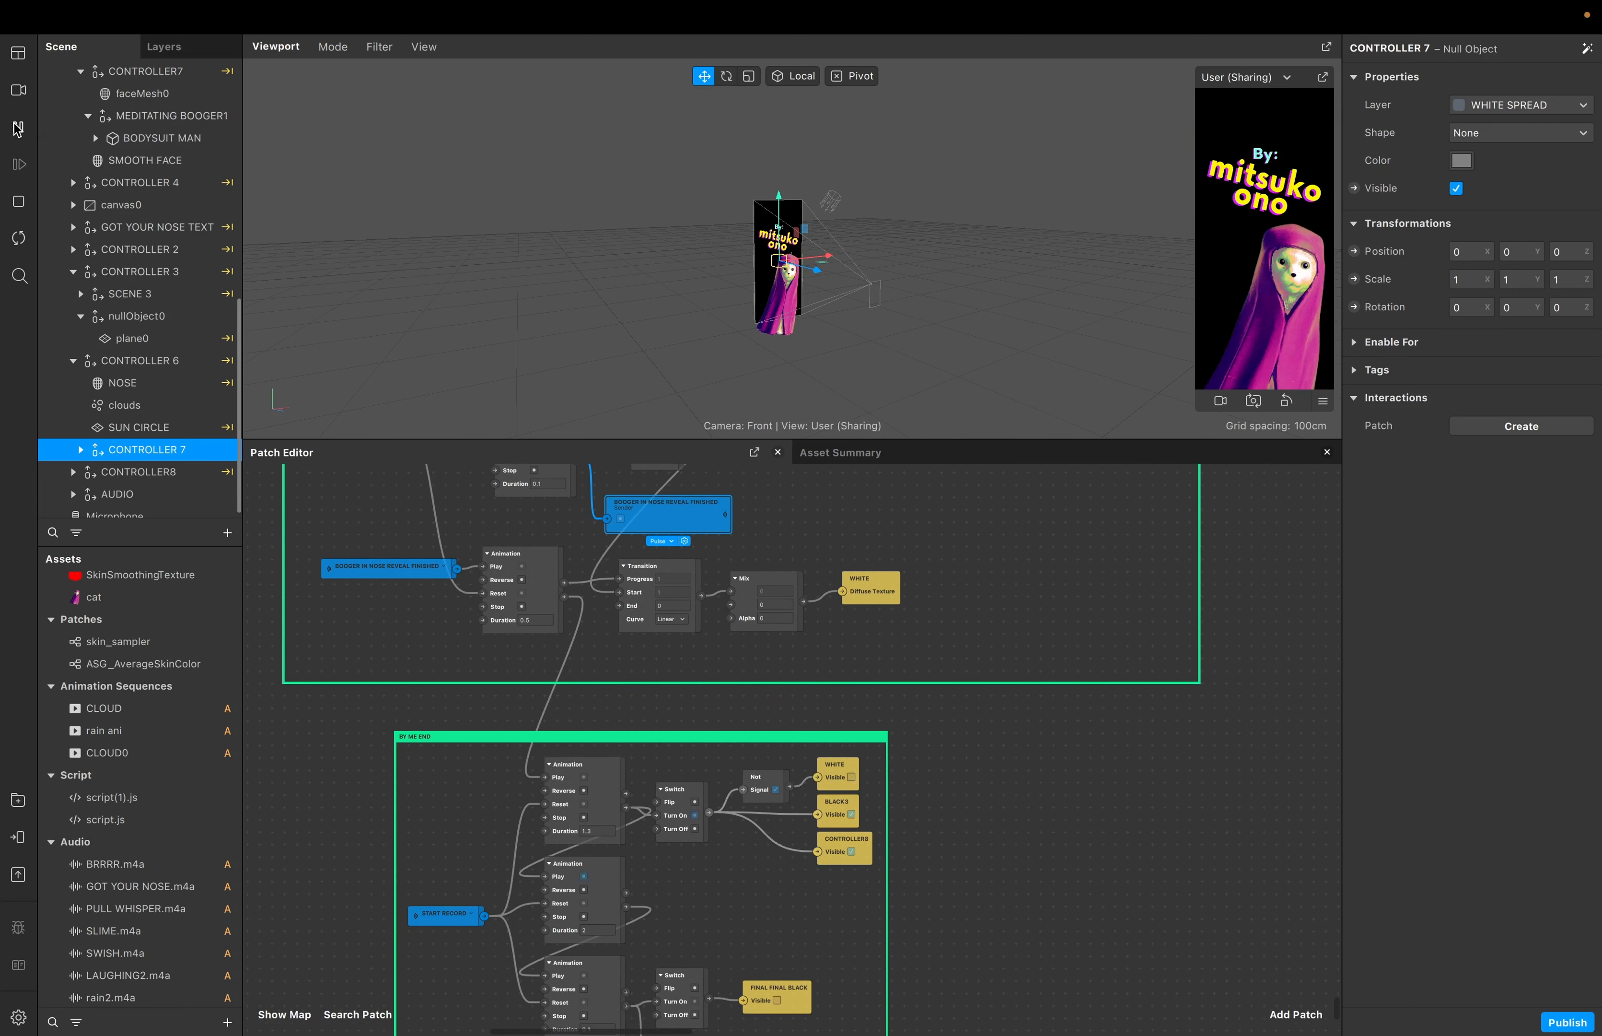
Select the WHITE, BLACK3 and CONTROLLER8 visibility patches in the BY ME END group and shift them slightly down together
scroll(985, 730, down, 3)
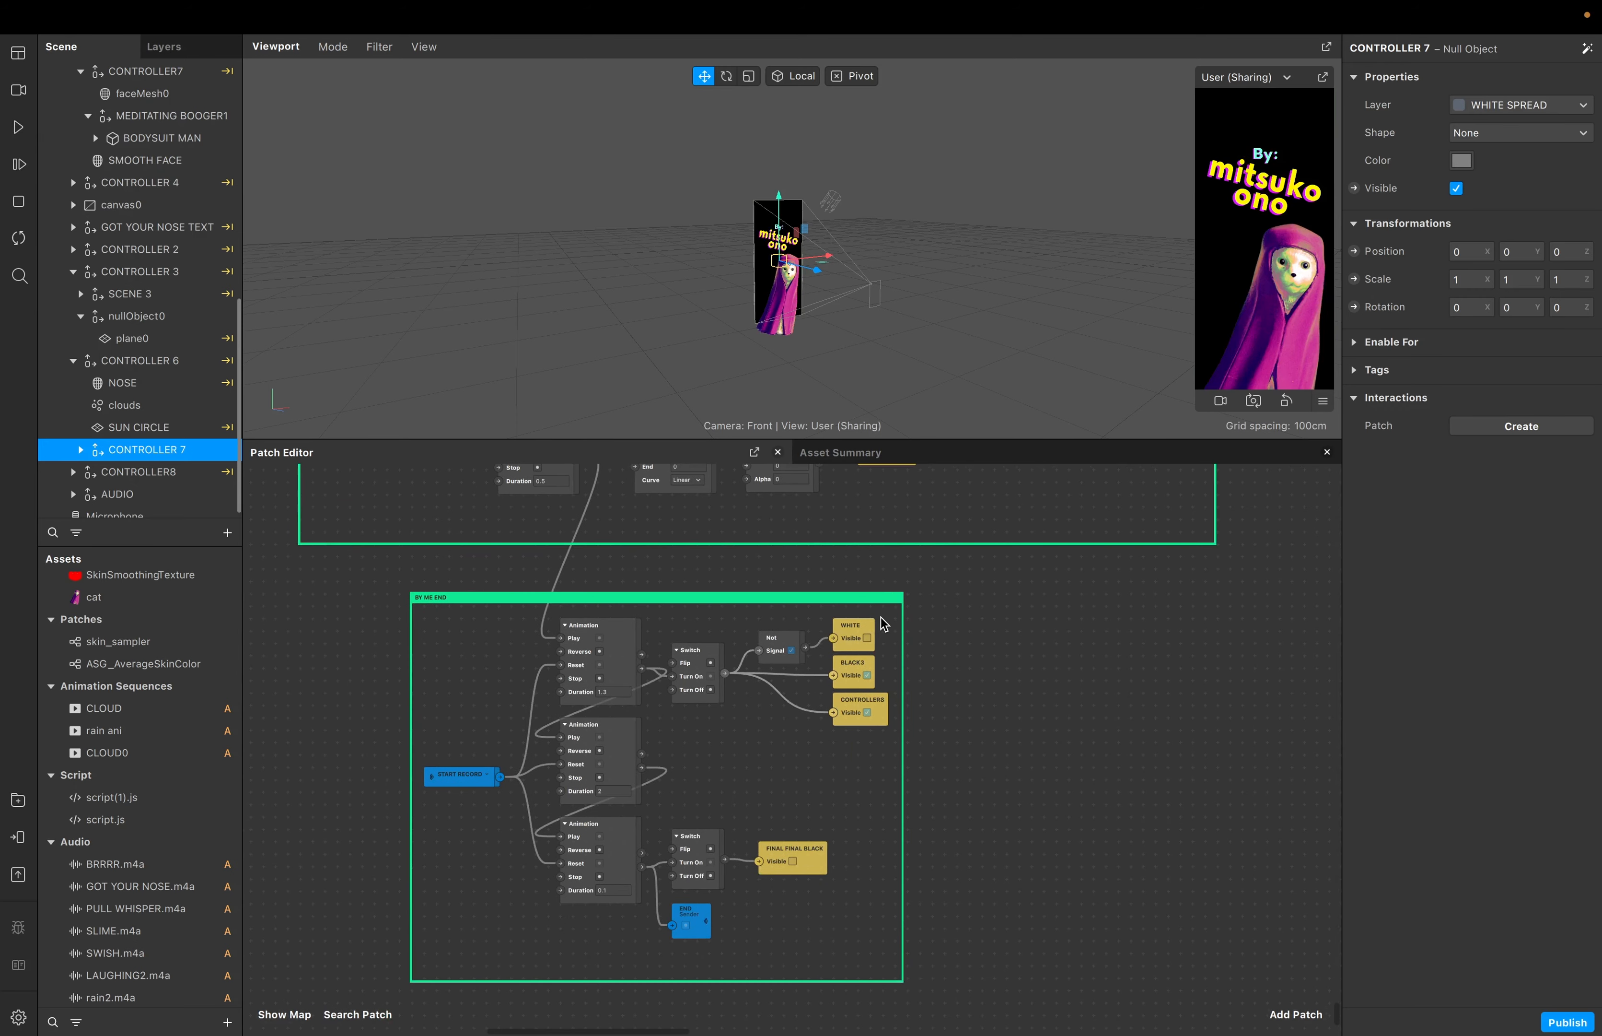
drag(881, 617, 848, 720)
drag(846, 632, 848, 652)
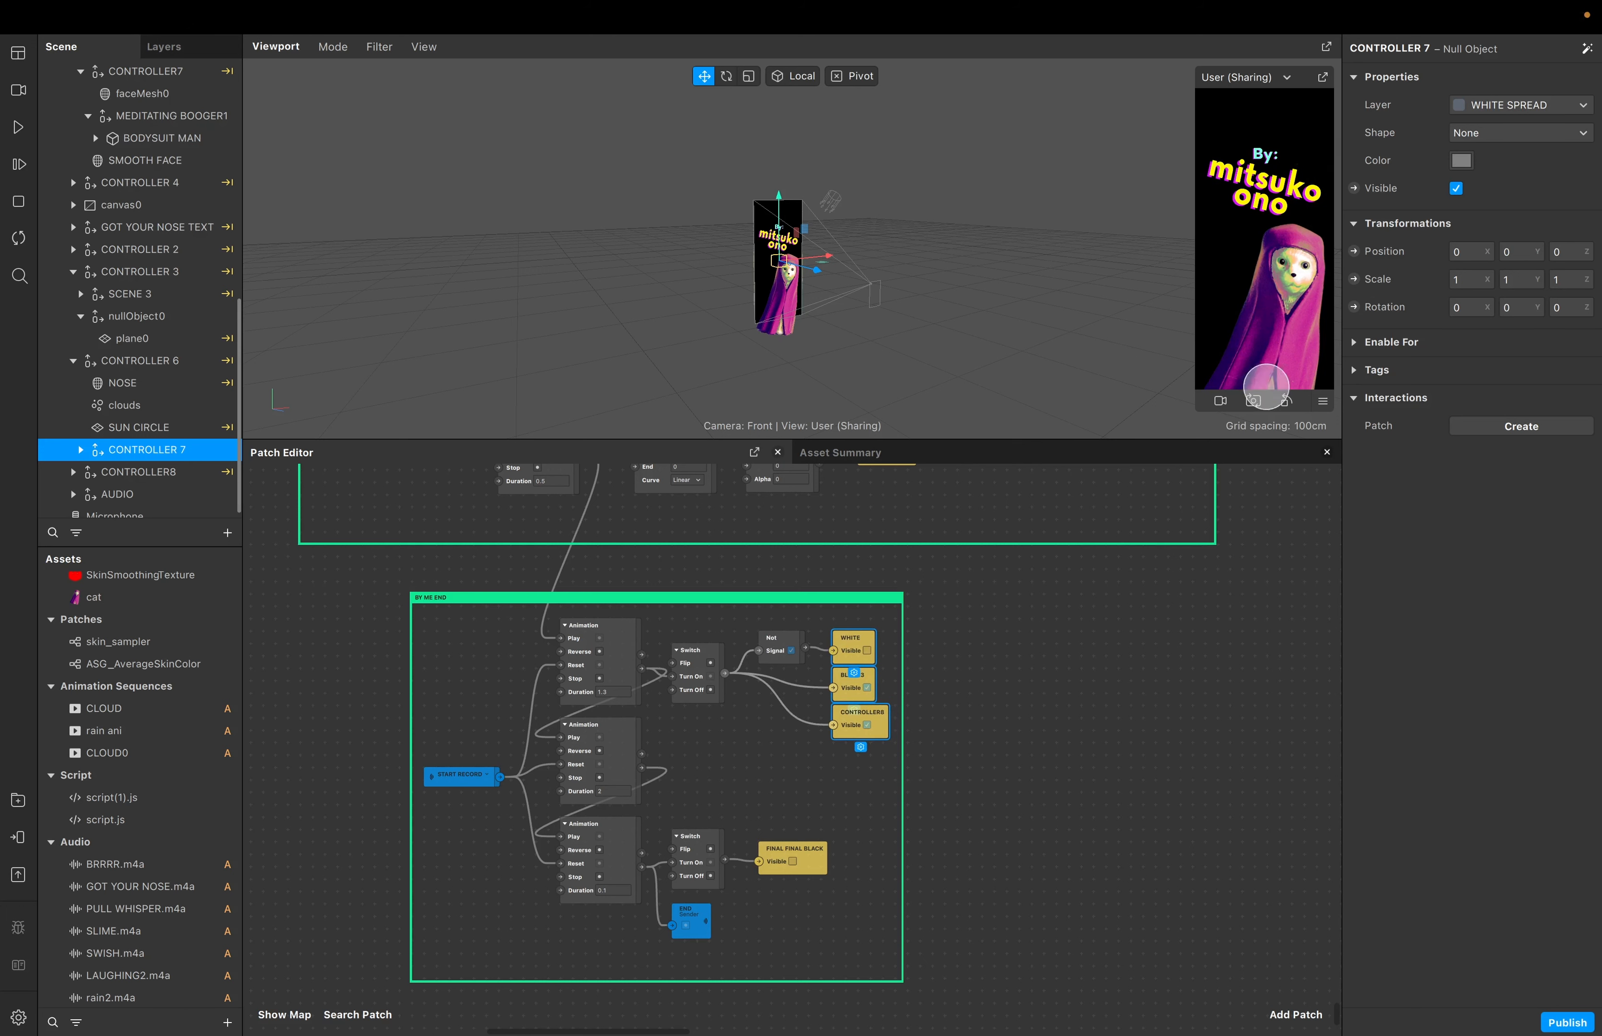
scroll(849, 842, down, 3)
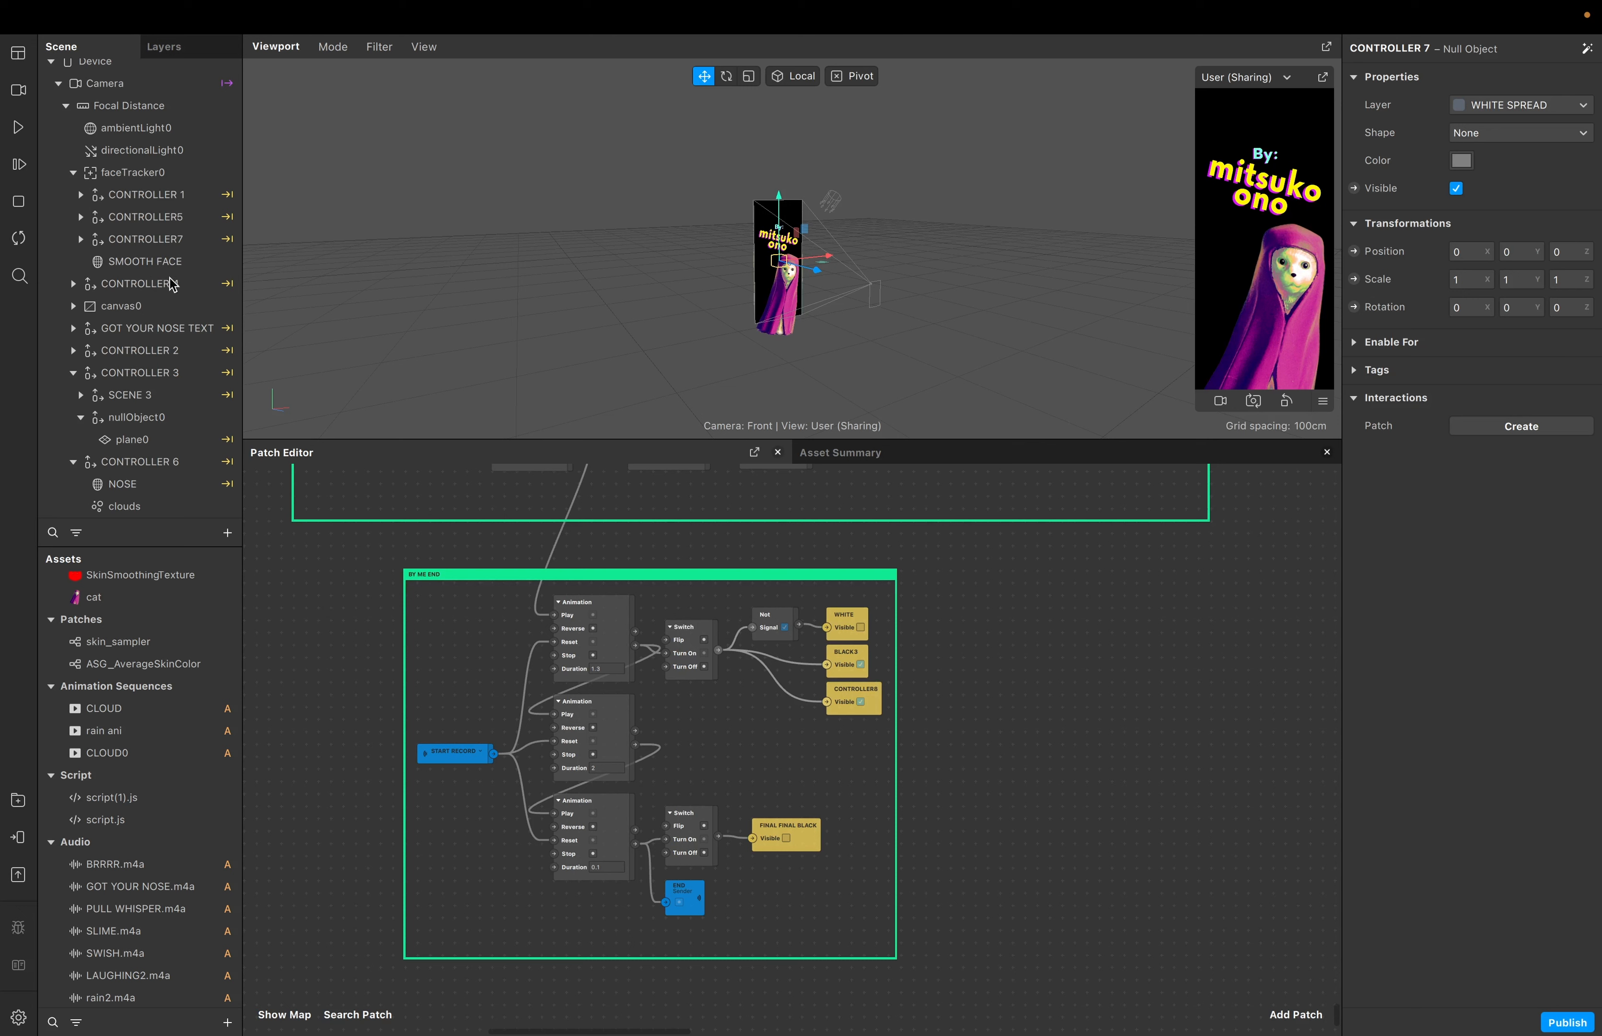
Look through the layer order from LAST BLACK and BY downward, and return to the scene hierarchy
click(190, 53)
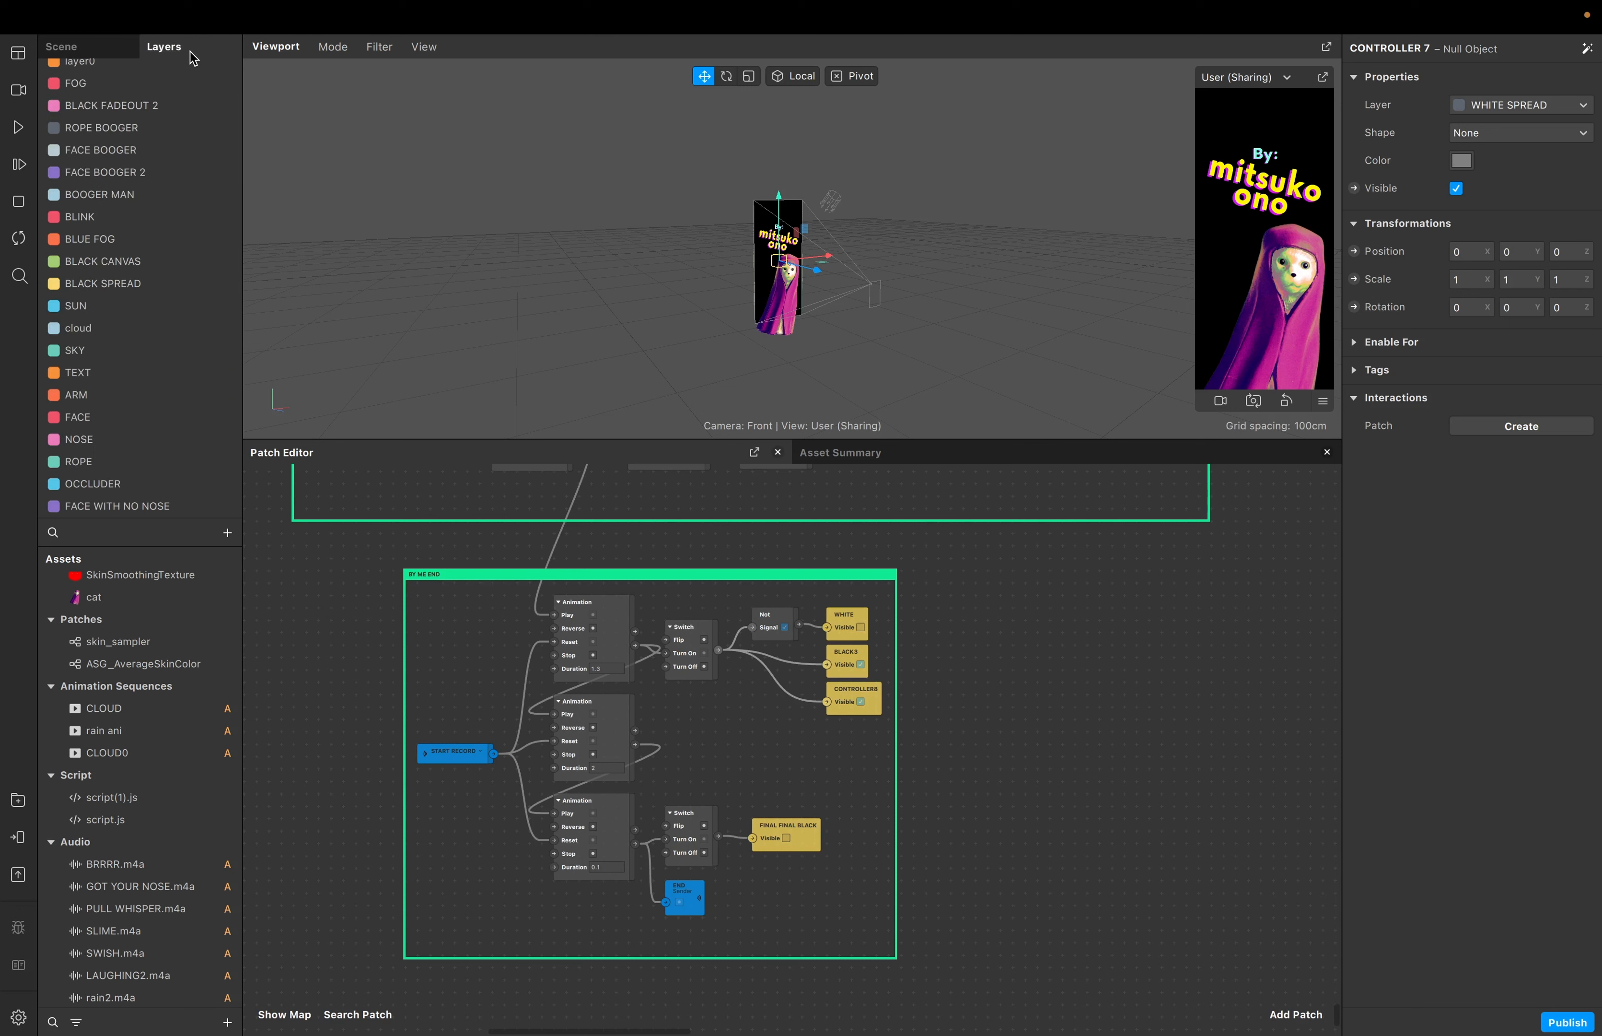
scroll(138, 299, up, 3)
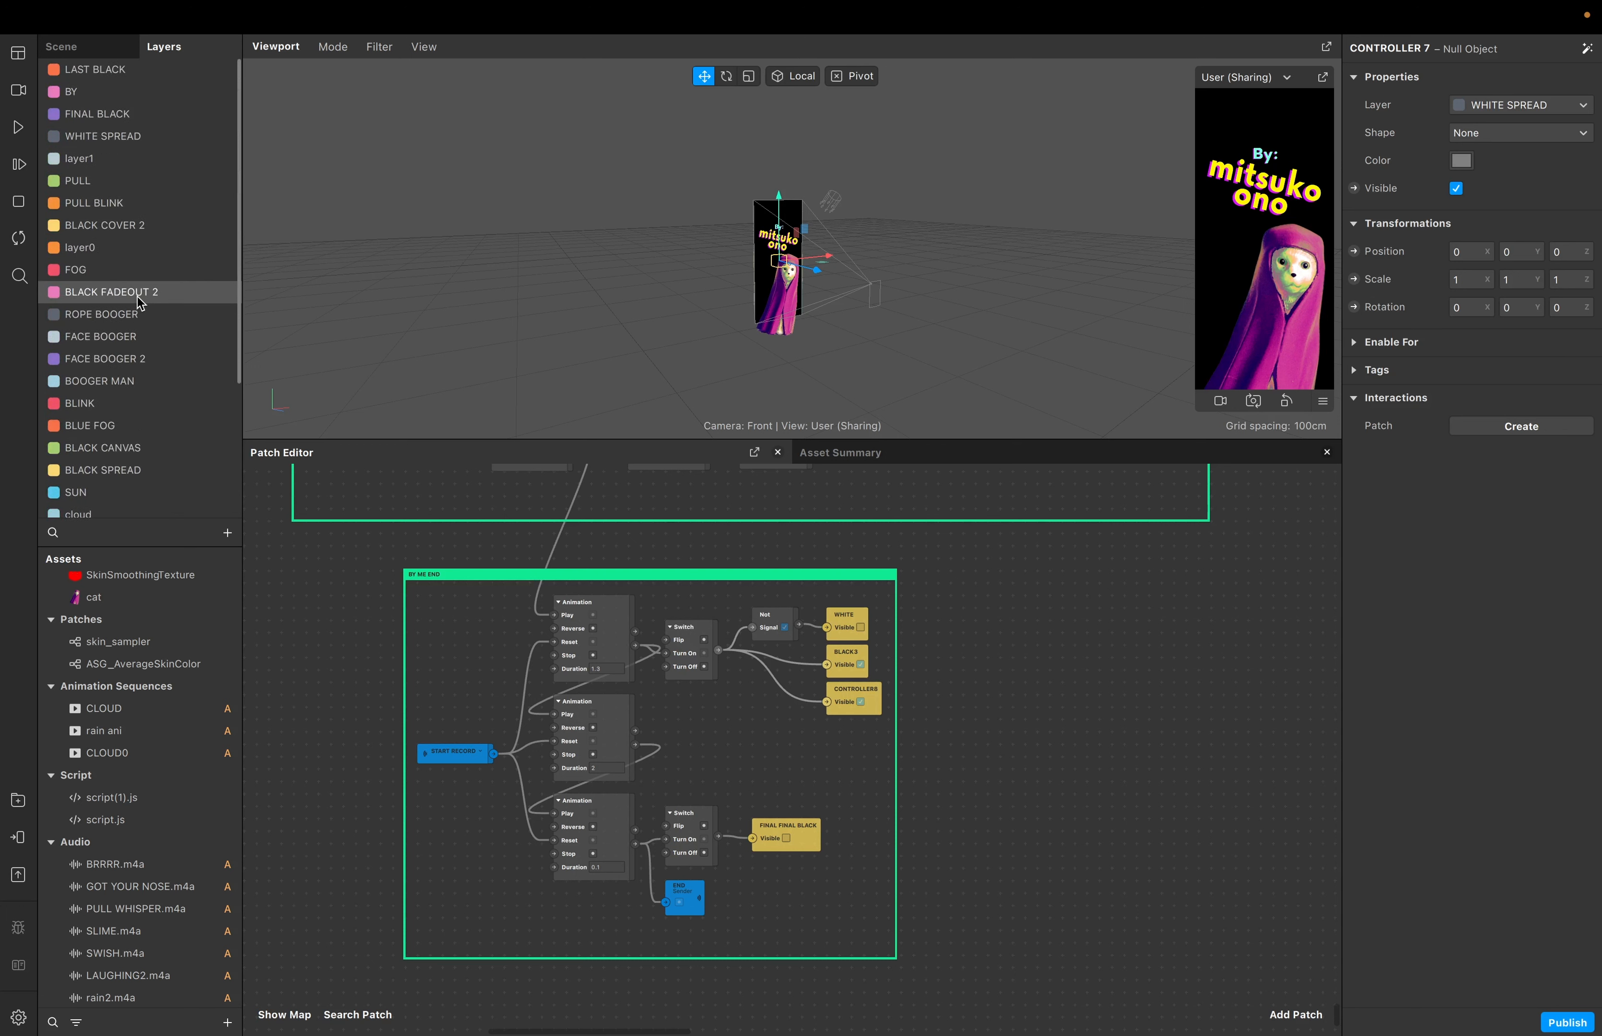
click(105, 55)
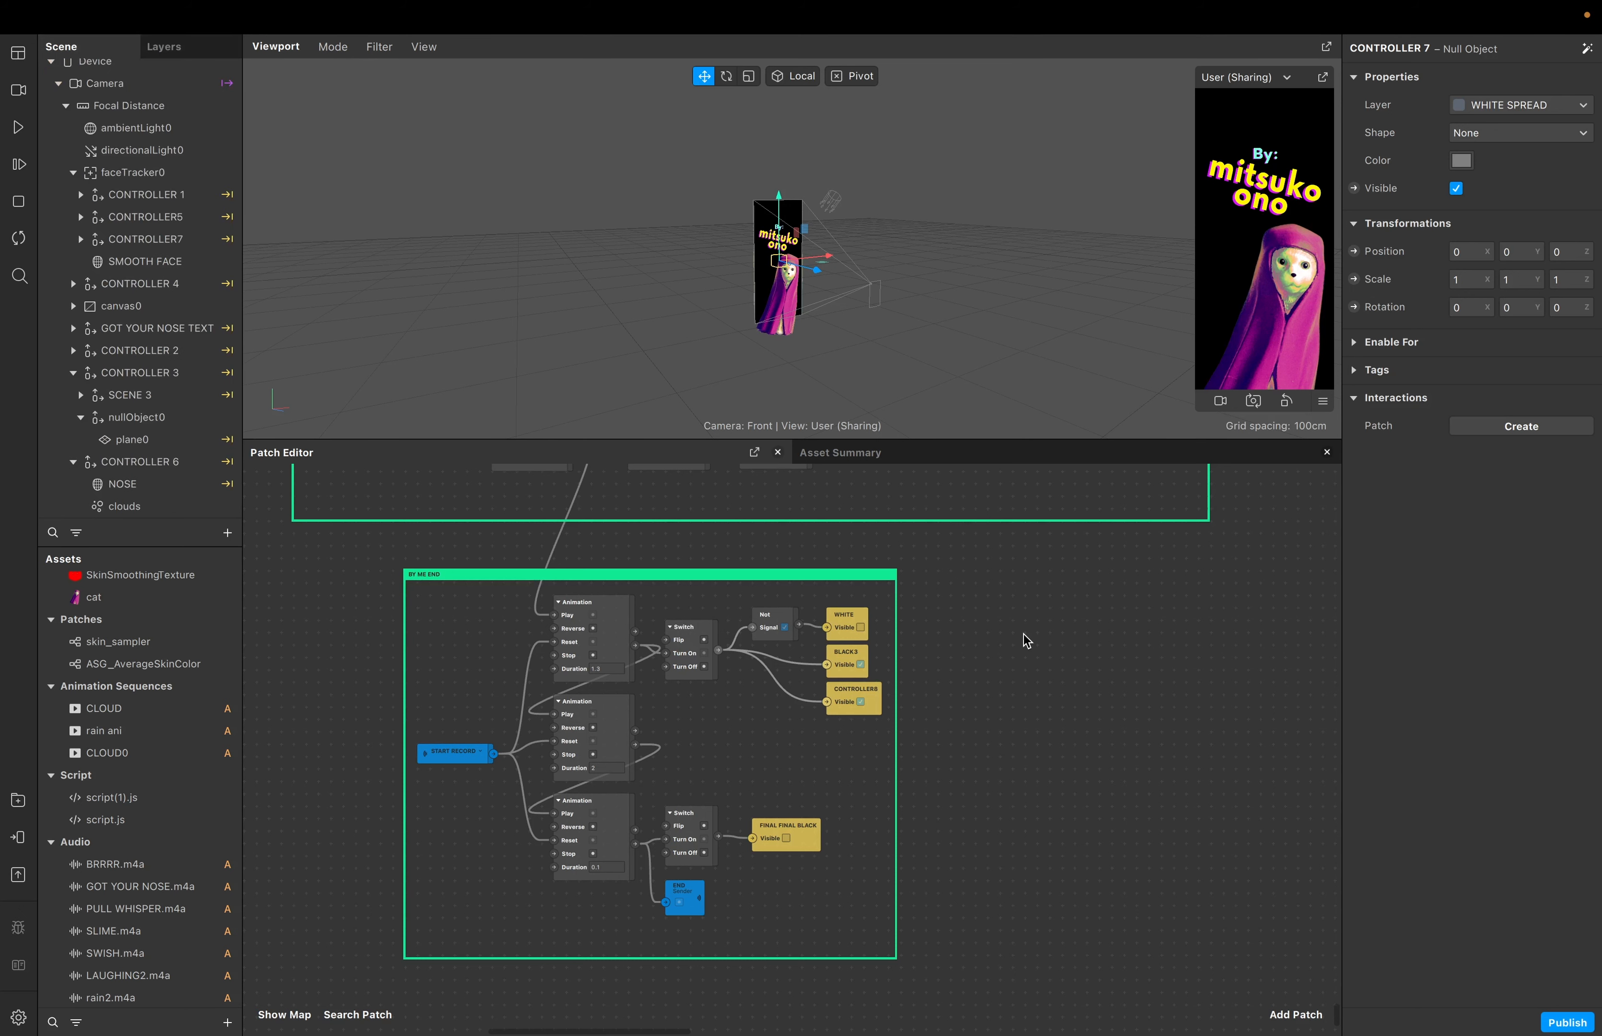
Enlarge the viewport and its simulator preview of the closing credit, and reduce the viewport height to reveal the BY ME END group
scroll(1026, 640, up, 2)
scroll(1026, 639, down, 1)
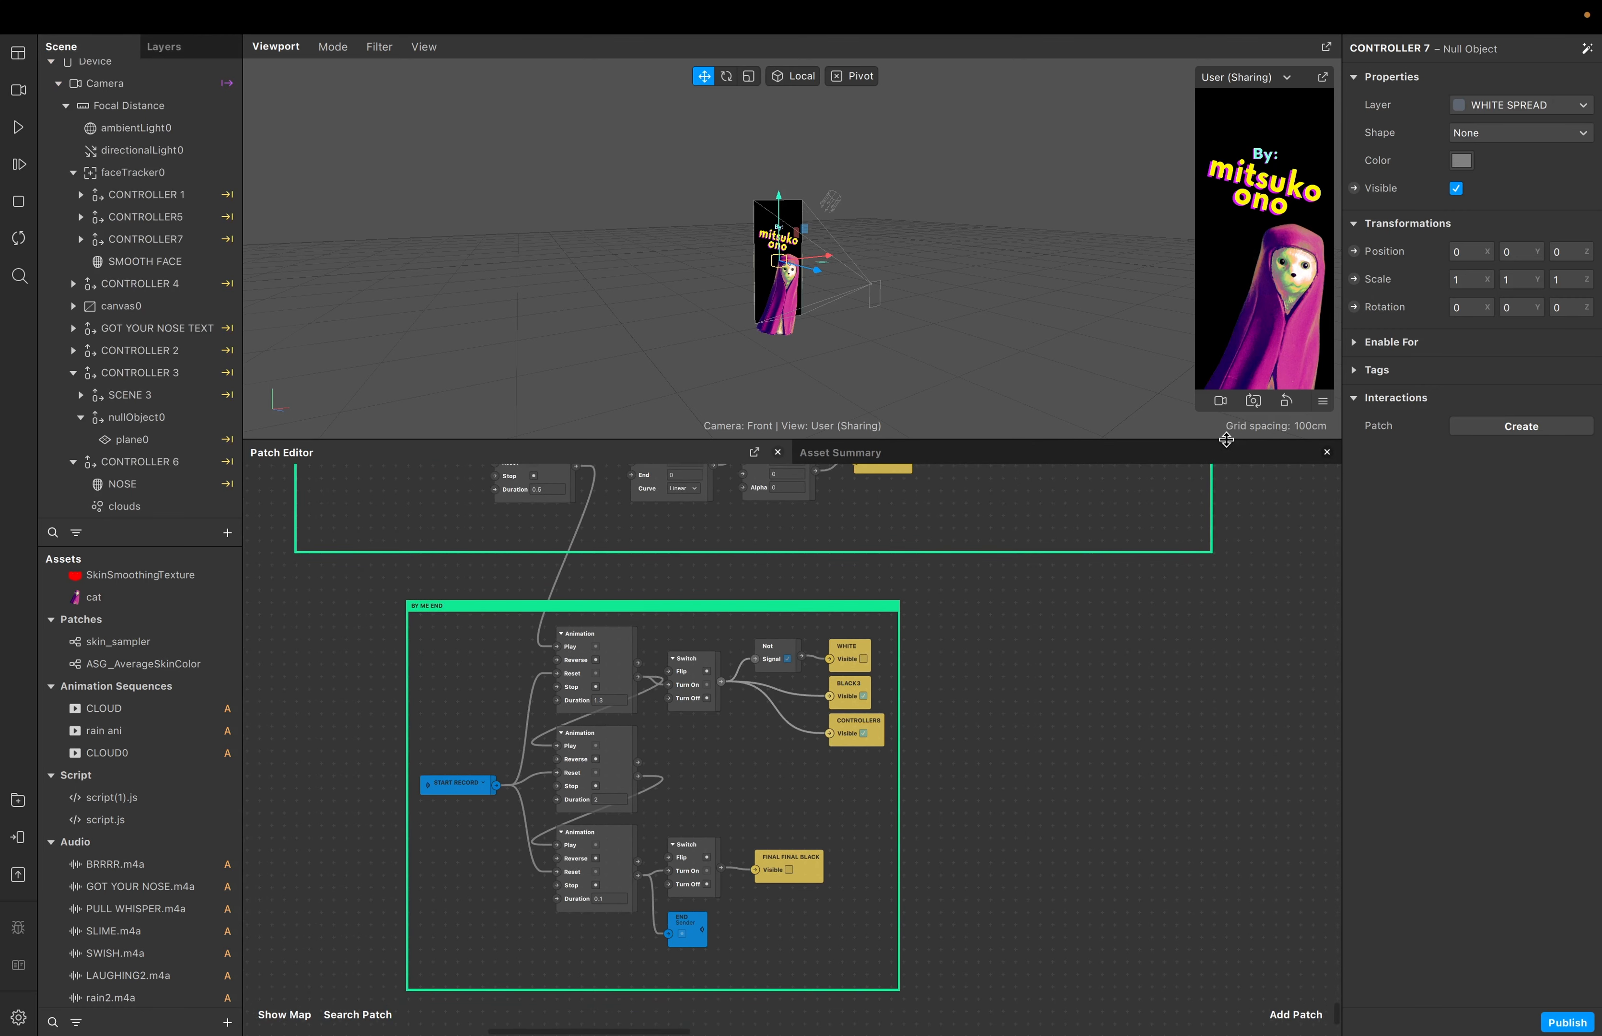
drag(1226, 440, 1226, 647)
drag(1196, 411, 1146, 566)
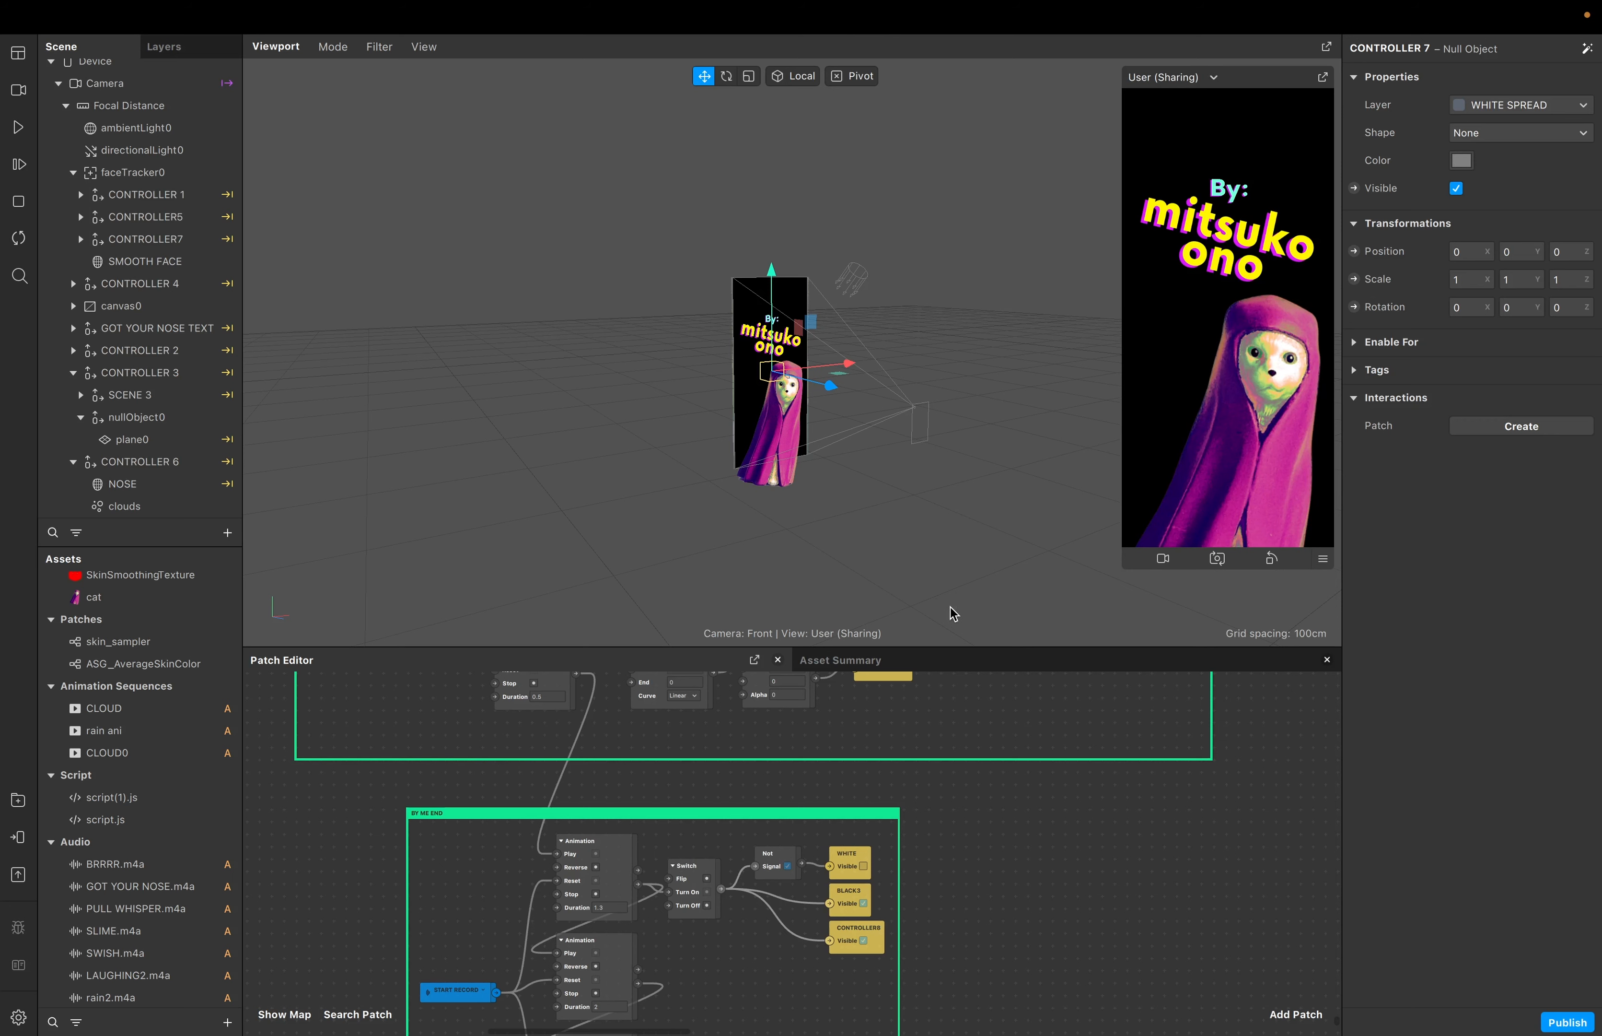
drag(950, 648, 957, 483)
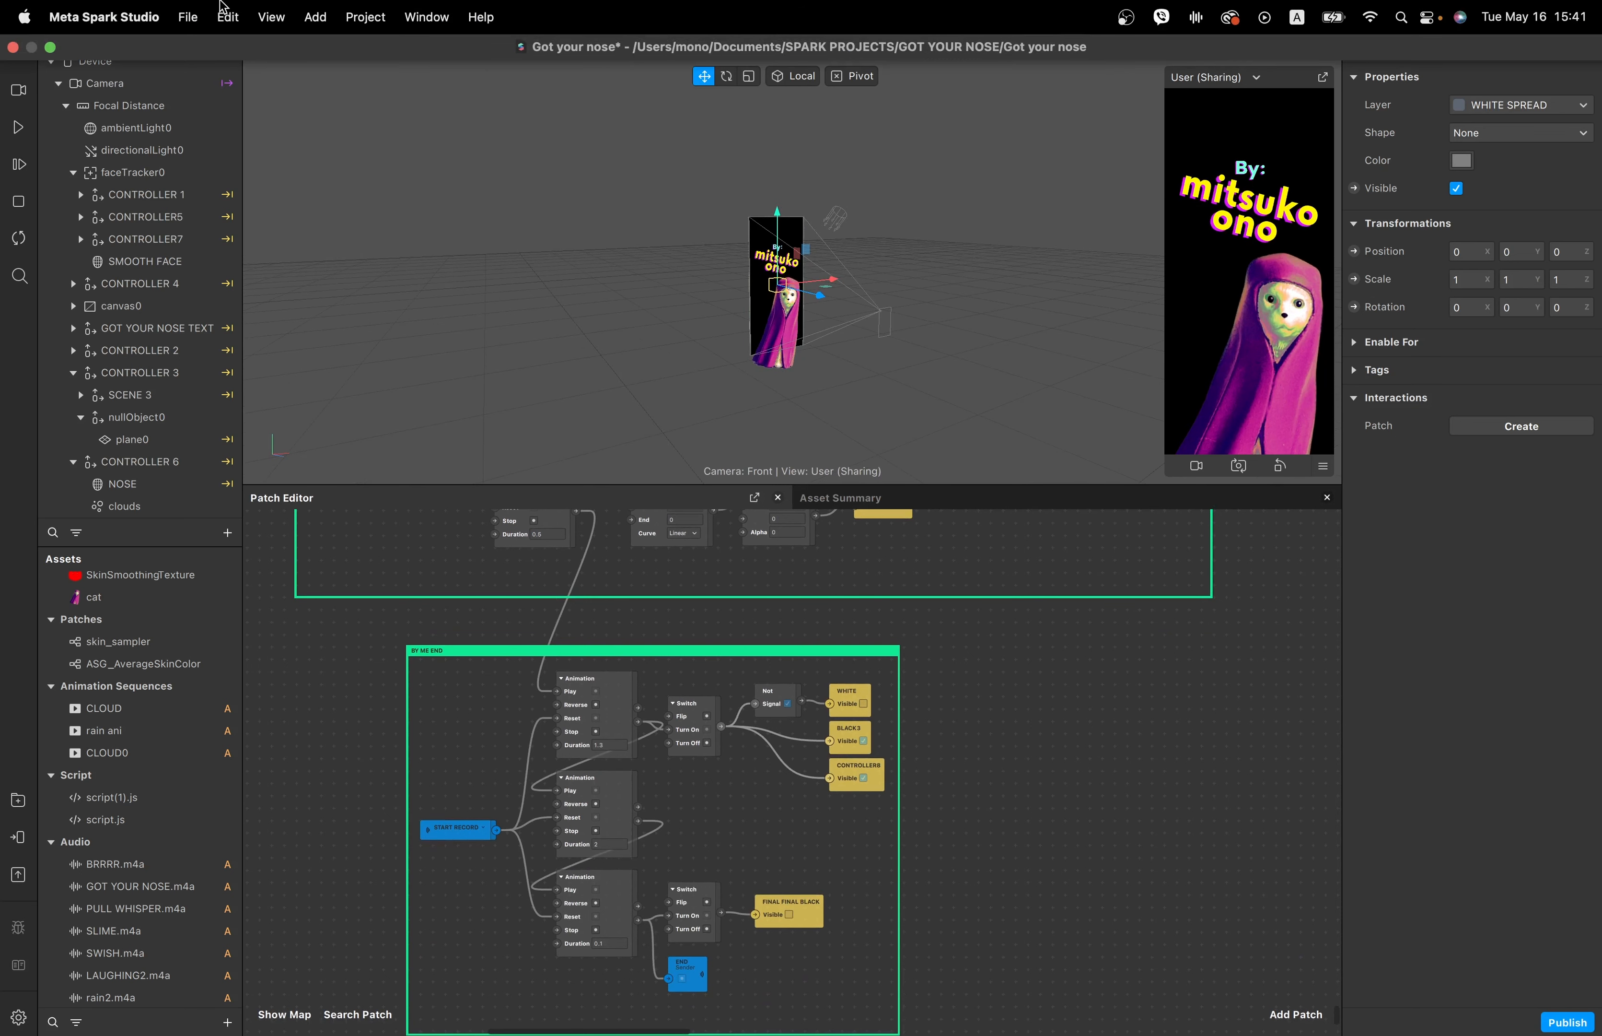